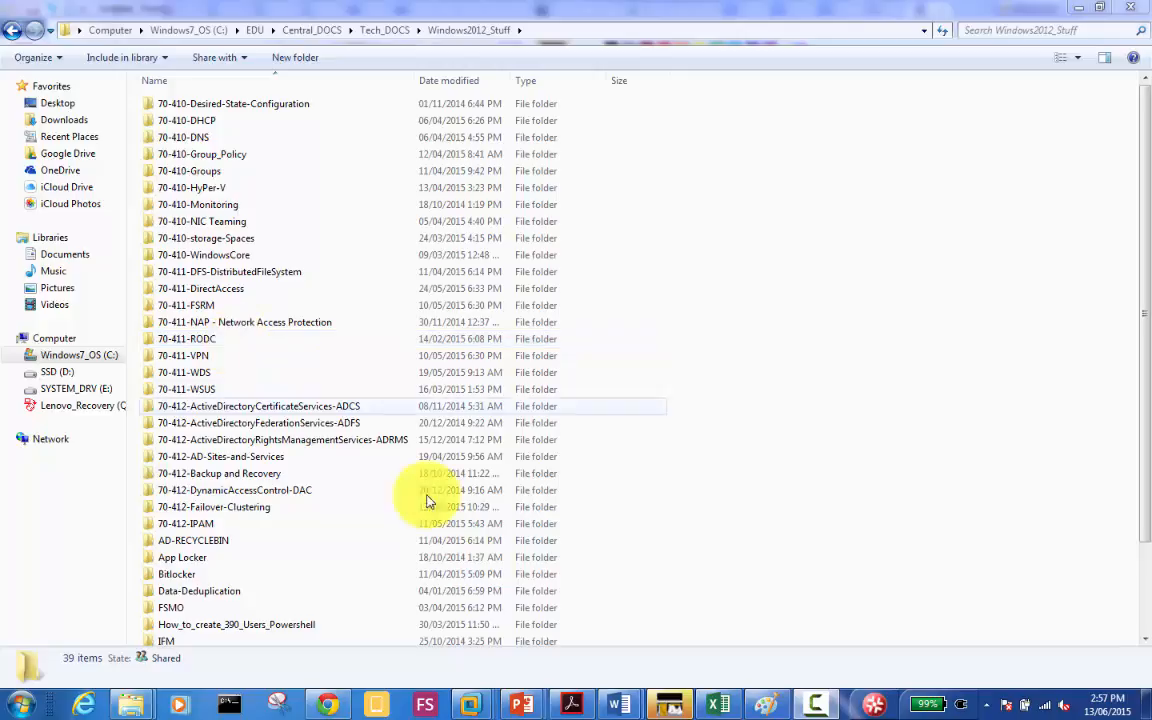
Step: Switch from Explorer to the Paint drawing with the three empty rectangles
click(762, 706)
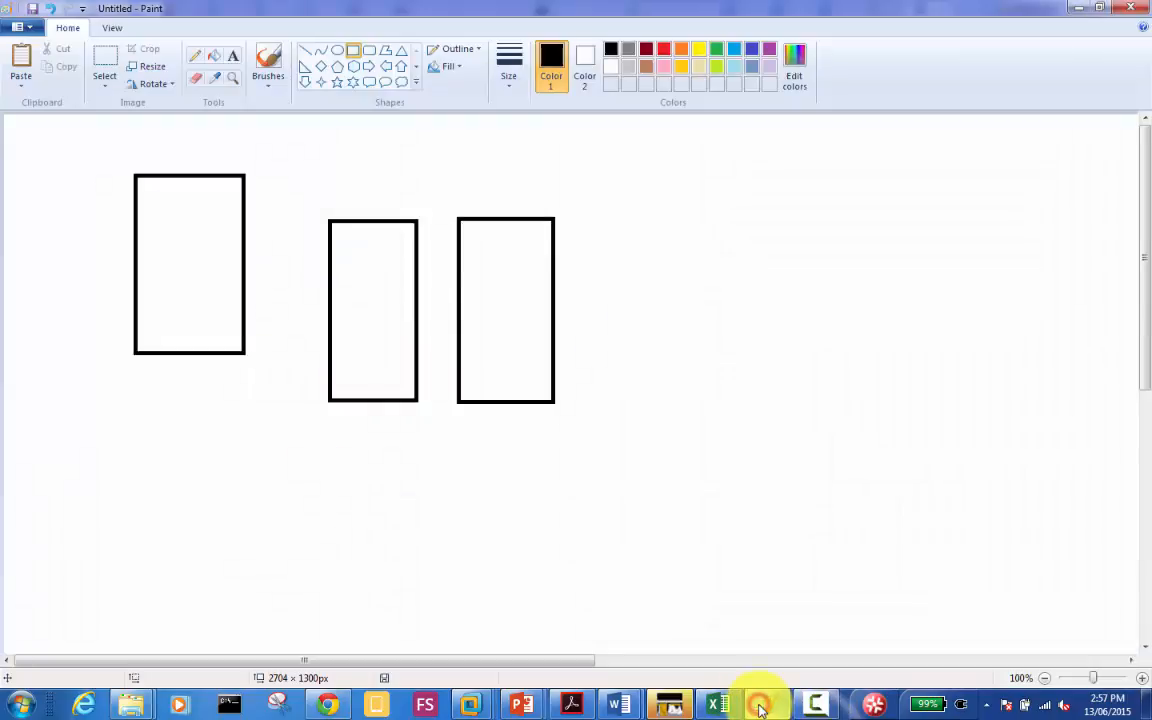
Step: Select the Text tool and keep the current colour scheme, suppressing the performance warning
click(237, 56)
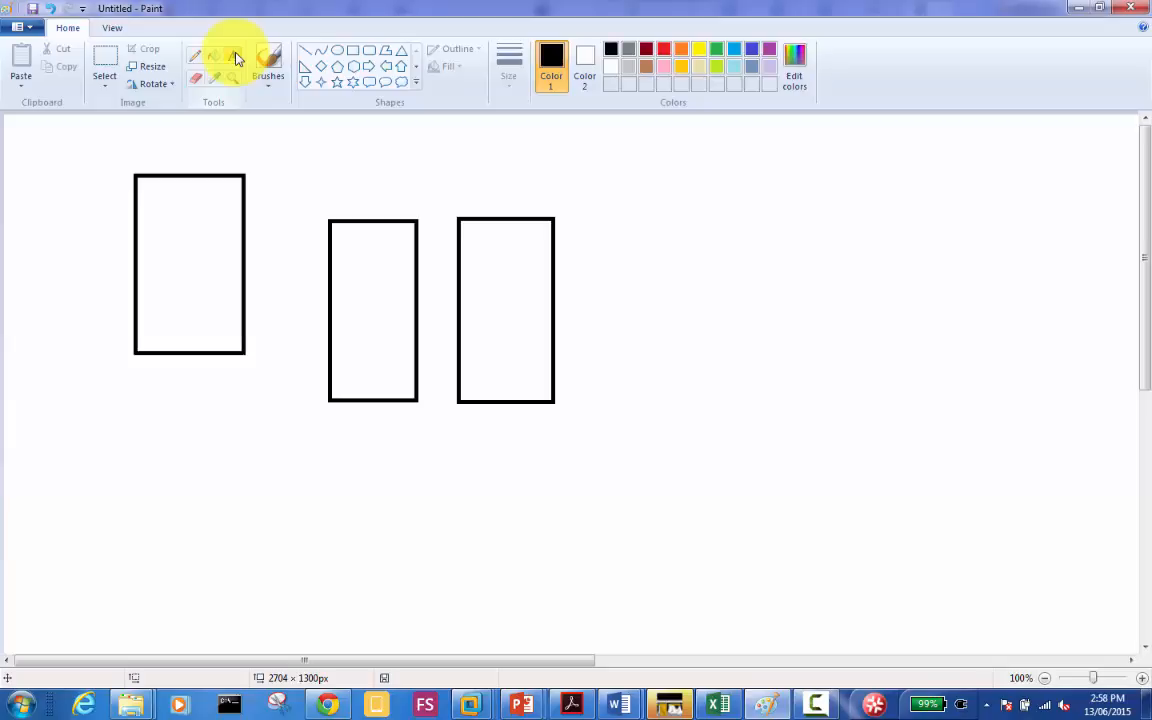
click(235, 56)
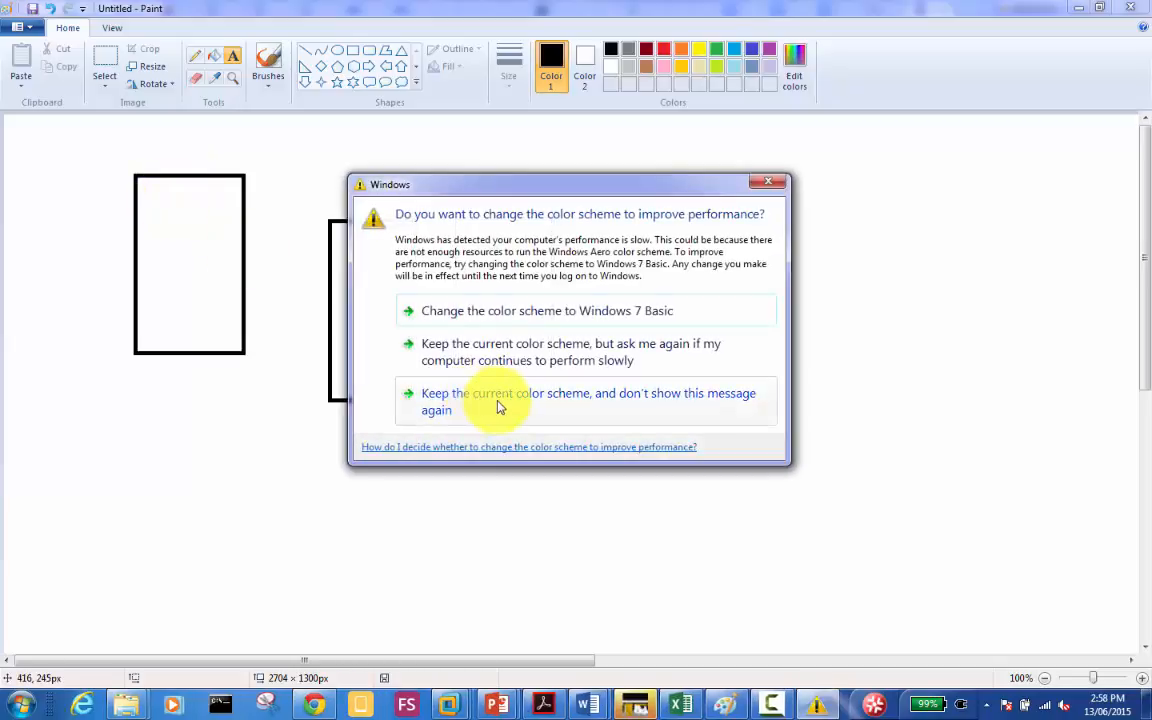
click(499, 406)
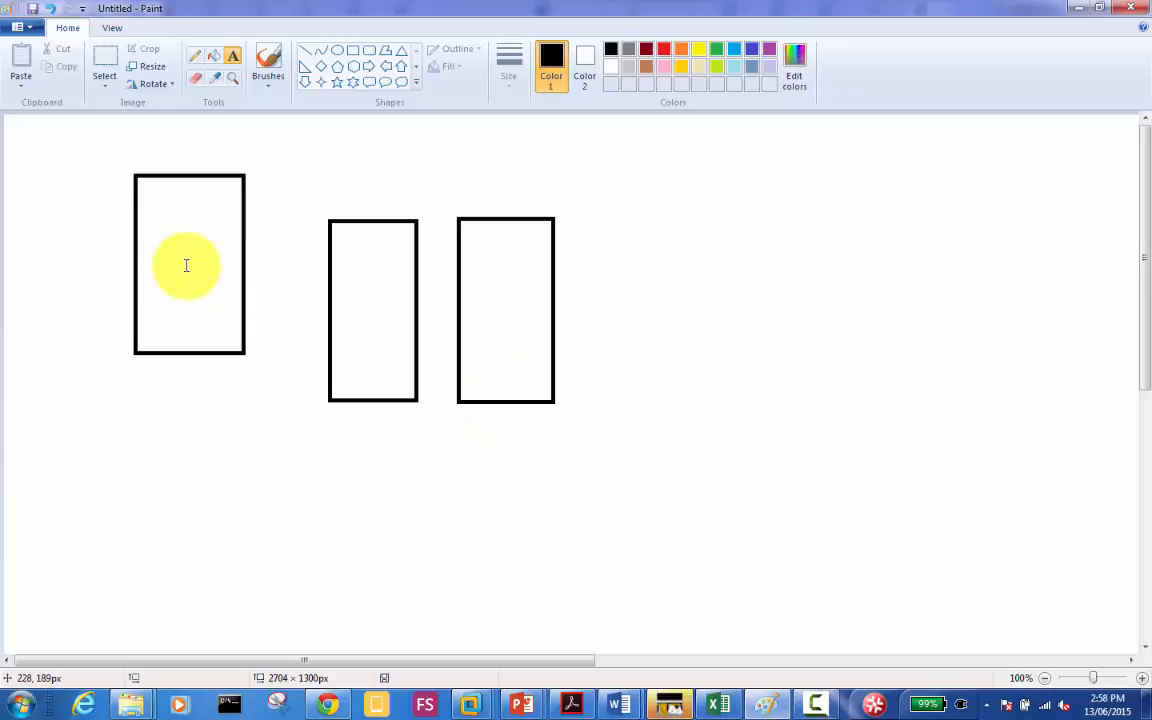
Step: Add the label 'DC/DNS/DHCP/GC' along the top of the first rectangle
click(148, 202)
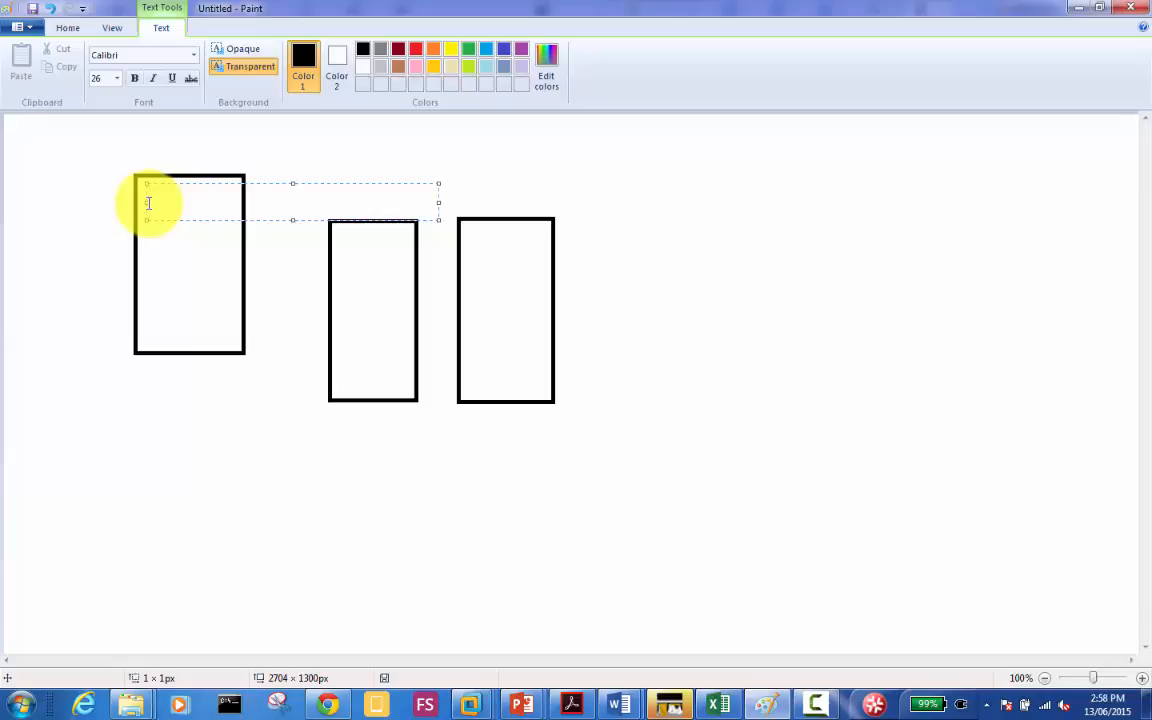
text(DC/DNS/)
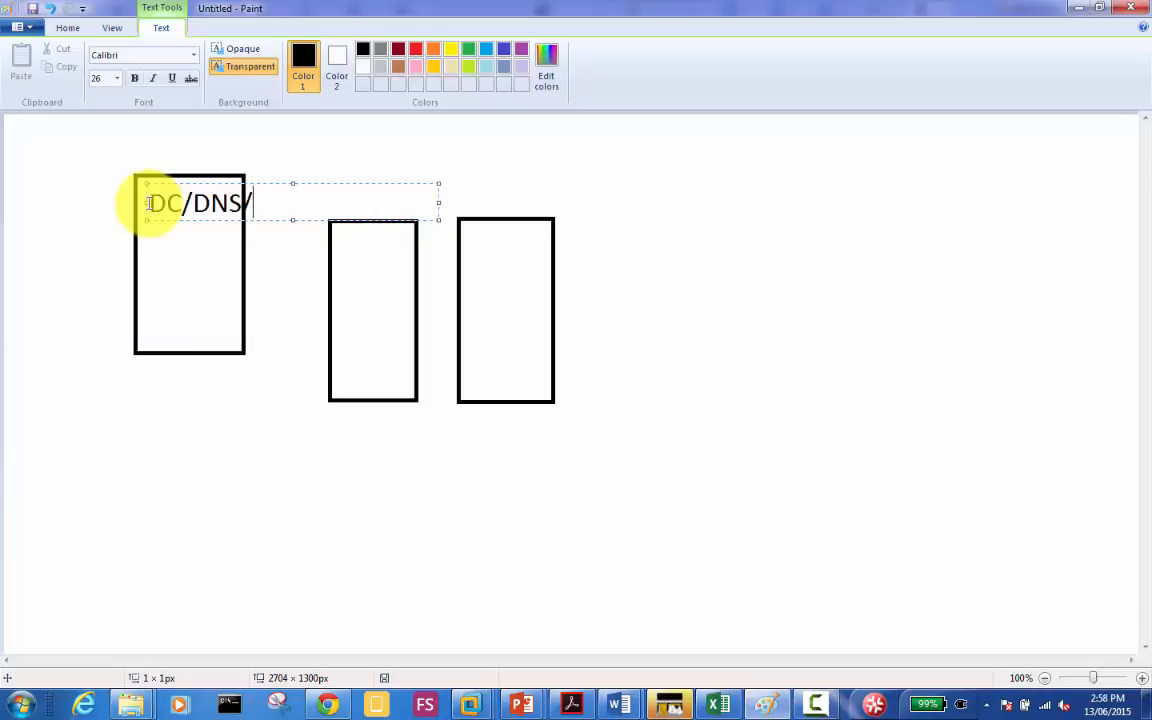
text(DHCP)
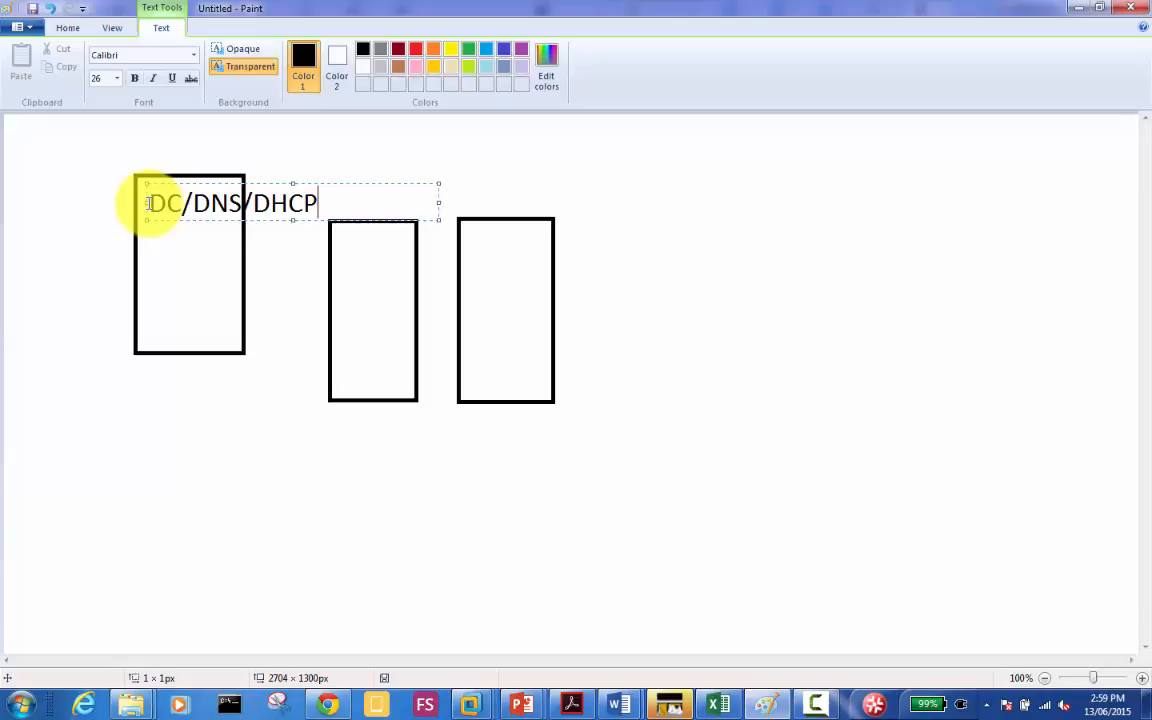
text(/GC)
click(344, 368)
Step: Label the second rectangle 'Child Domain' and the third 'Tree Domain'
click(344, 368)
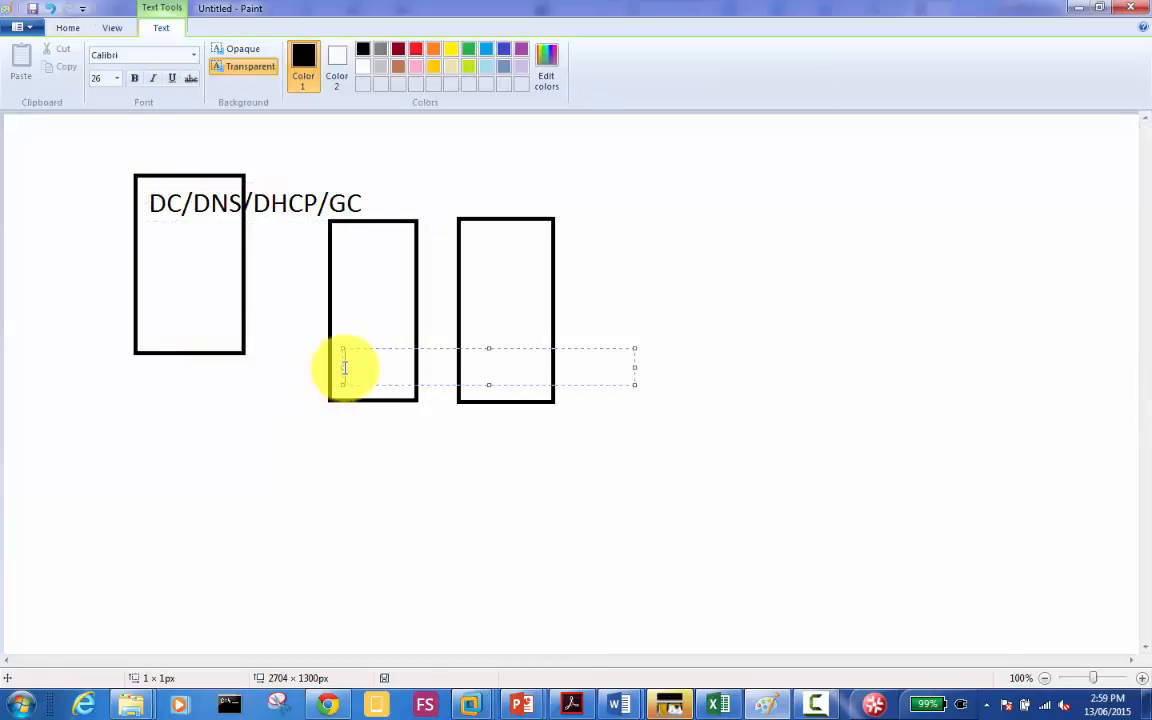
text(Child Domain)
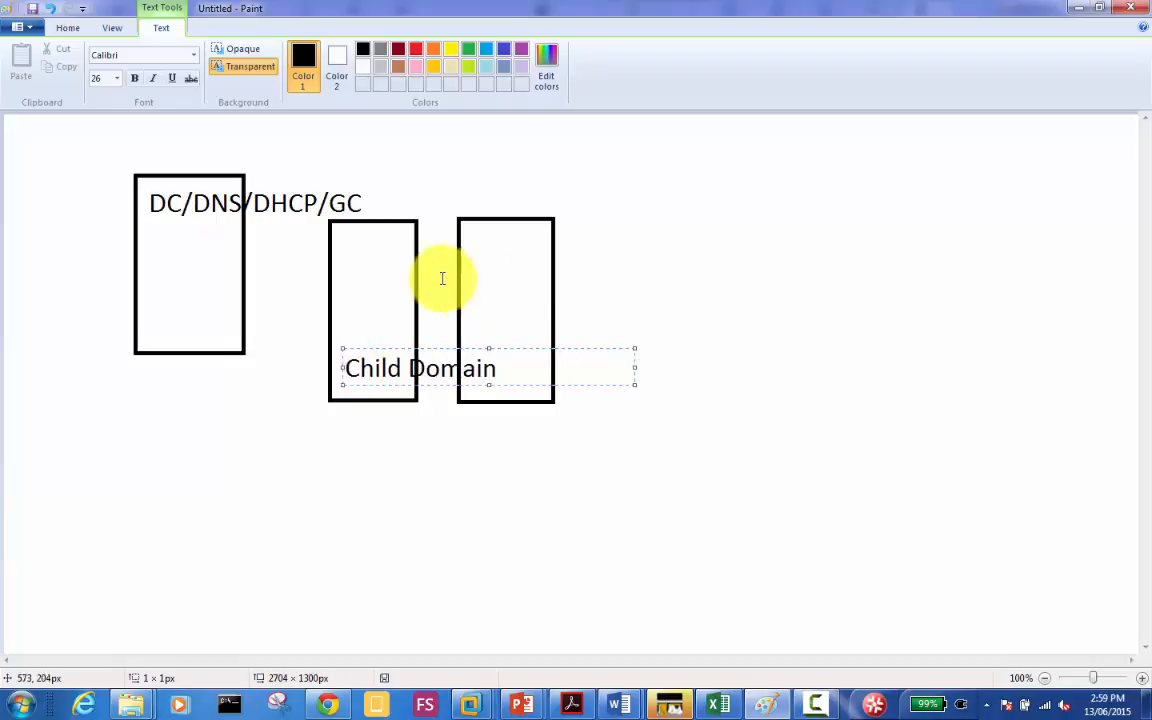
click(513, 264)
click(513, 263)
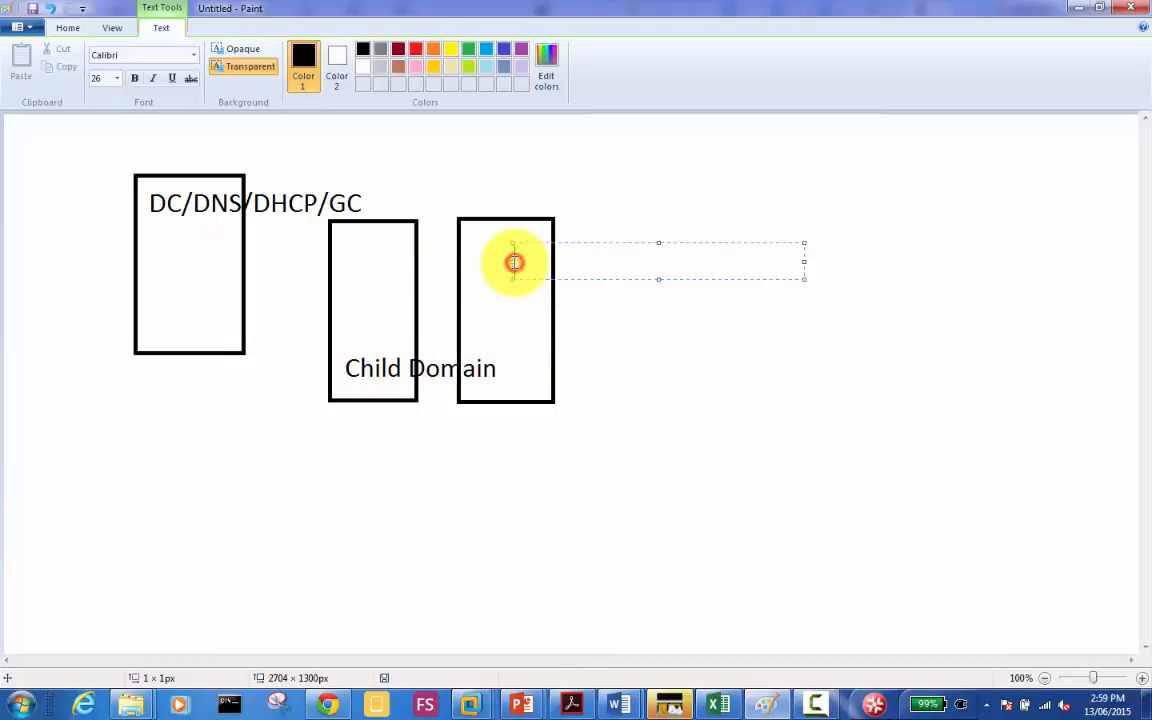
text(Tree Domain)
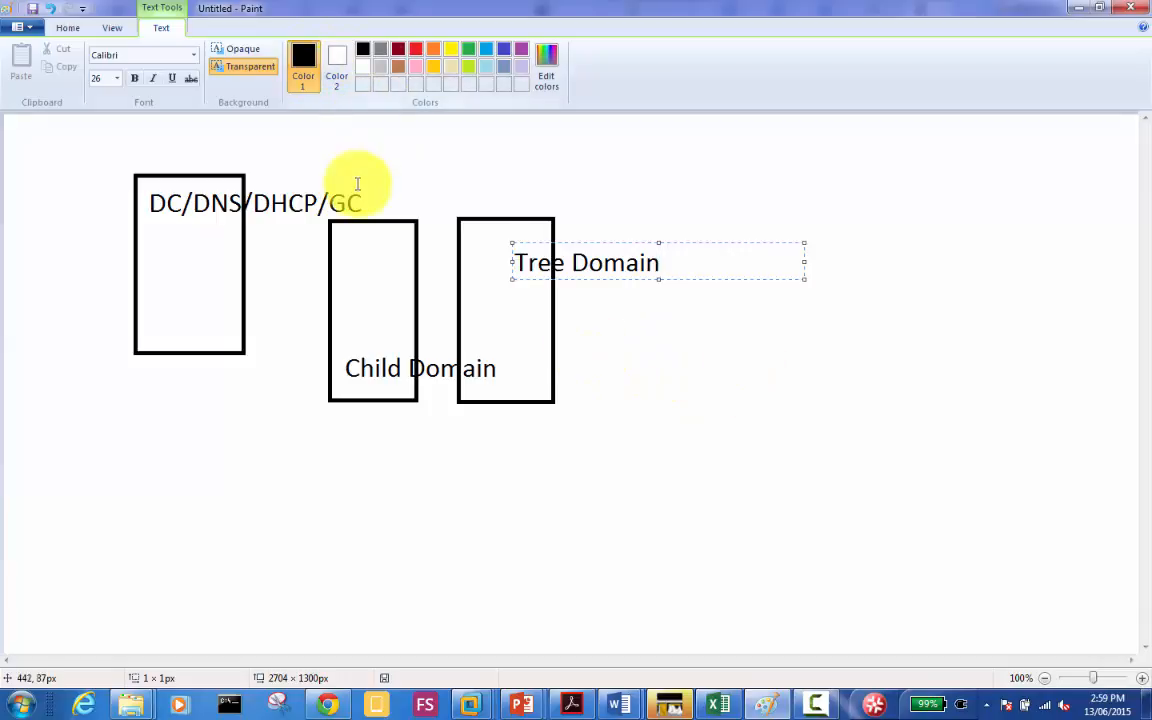
click(366, 148)
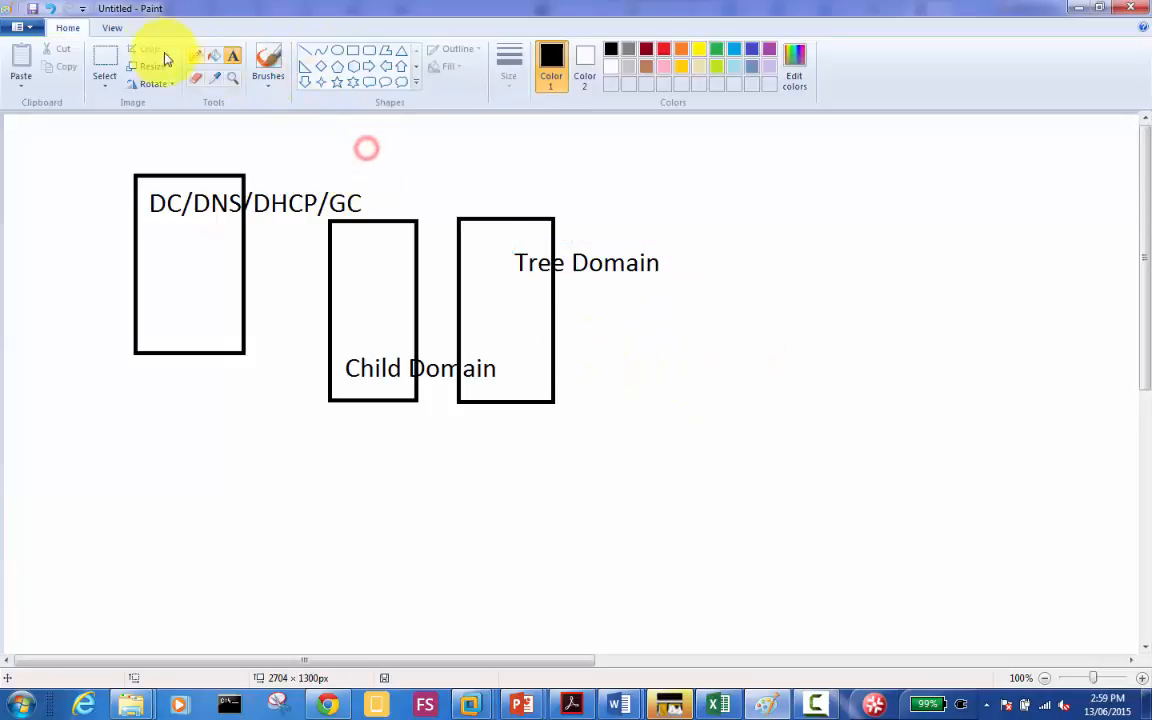
Step: Draw a fourth rectangle on the right and type 'ServerCore - Replica DC' inside it
click(353, 51)
drag(727, 209, 853, 418)
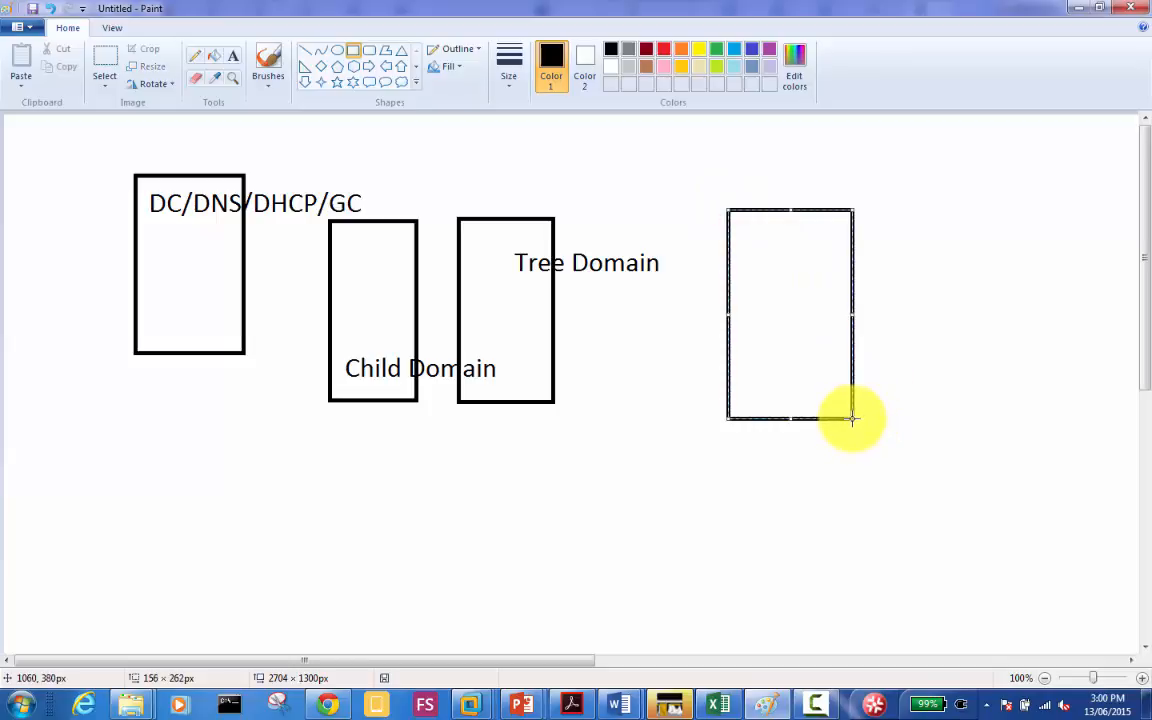
click(231, 56)
click(751, 247)
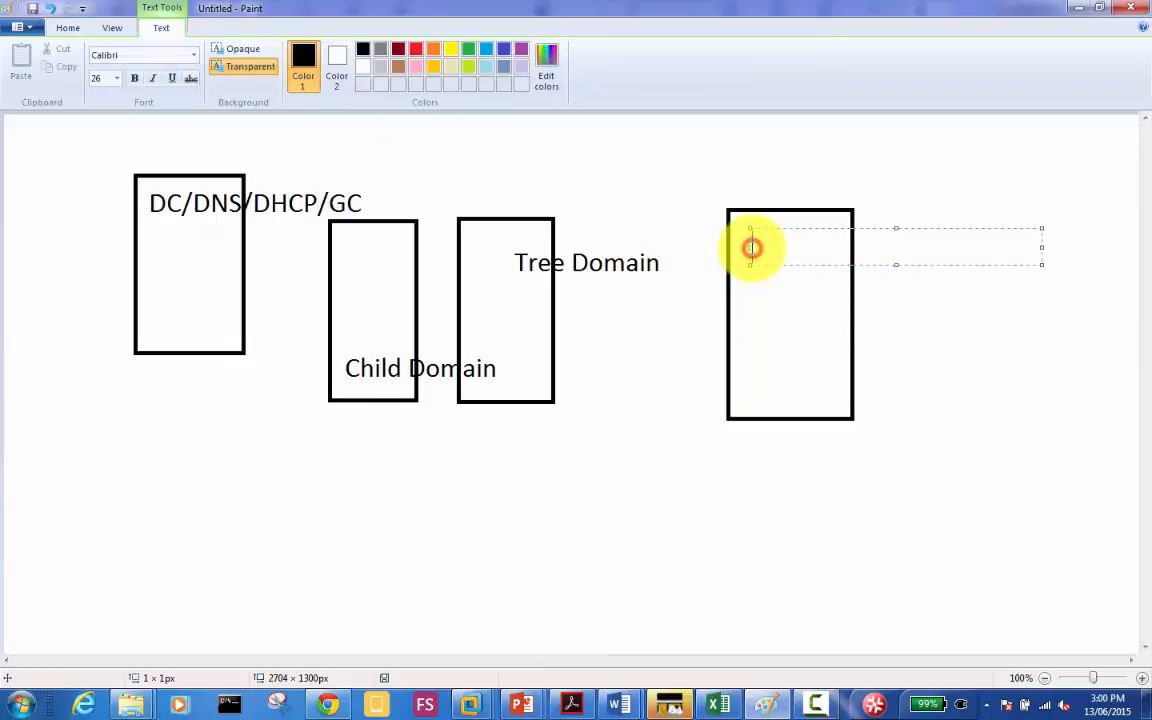
text(Server)
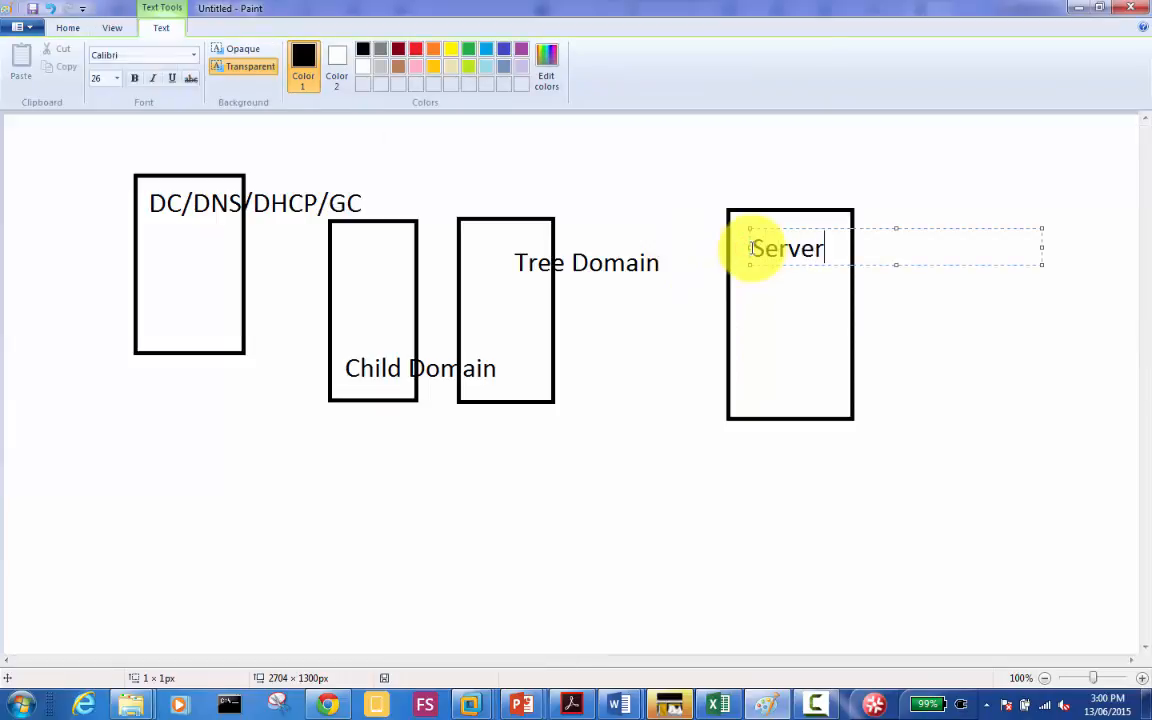
text(Core)
text( - )
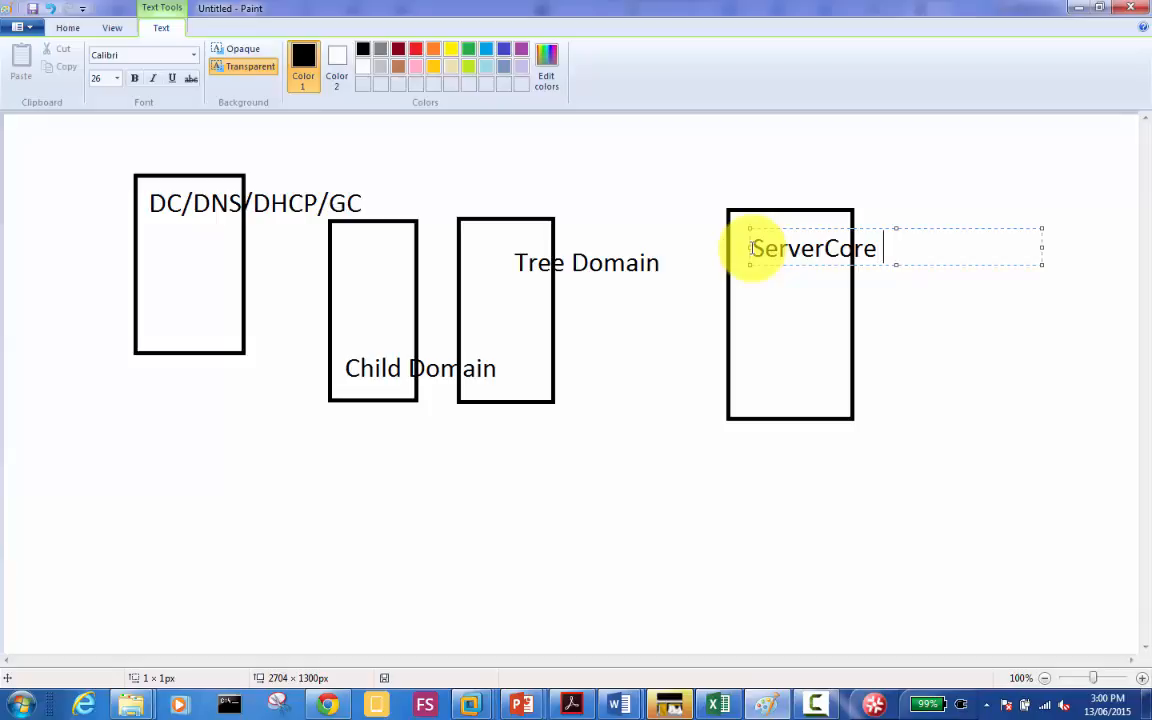
text(Replica)
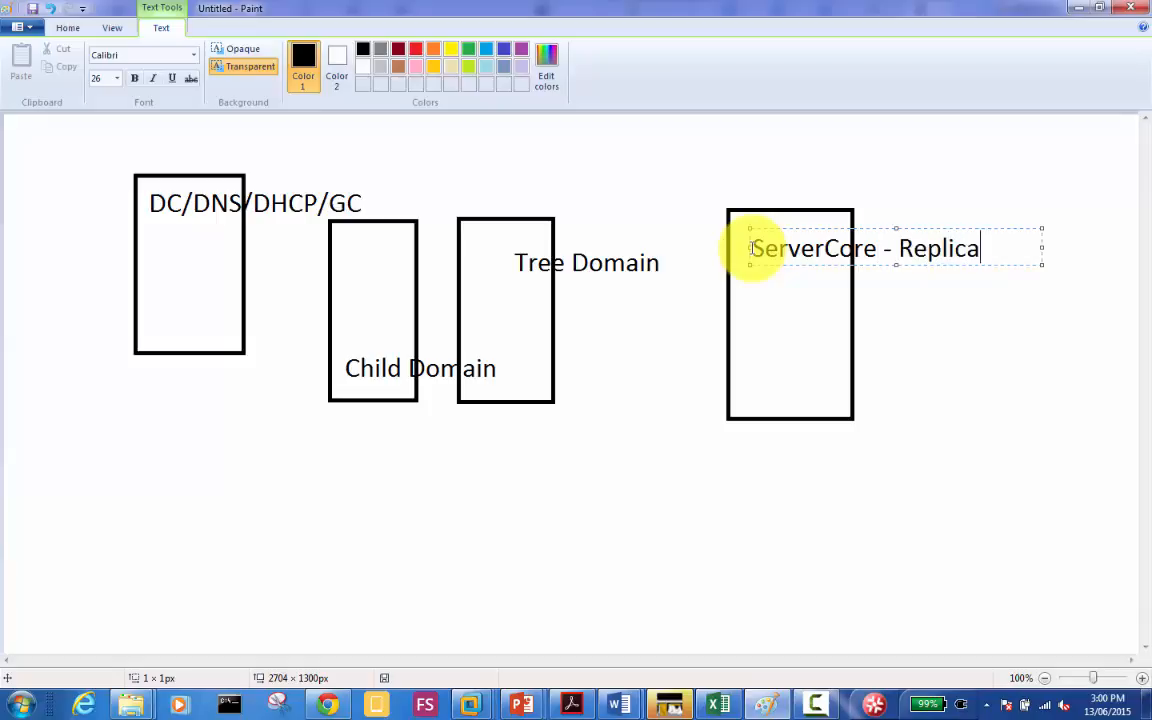
text( DC)
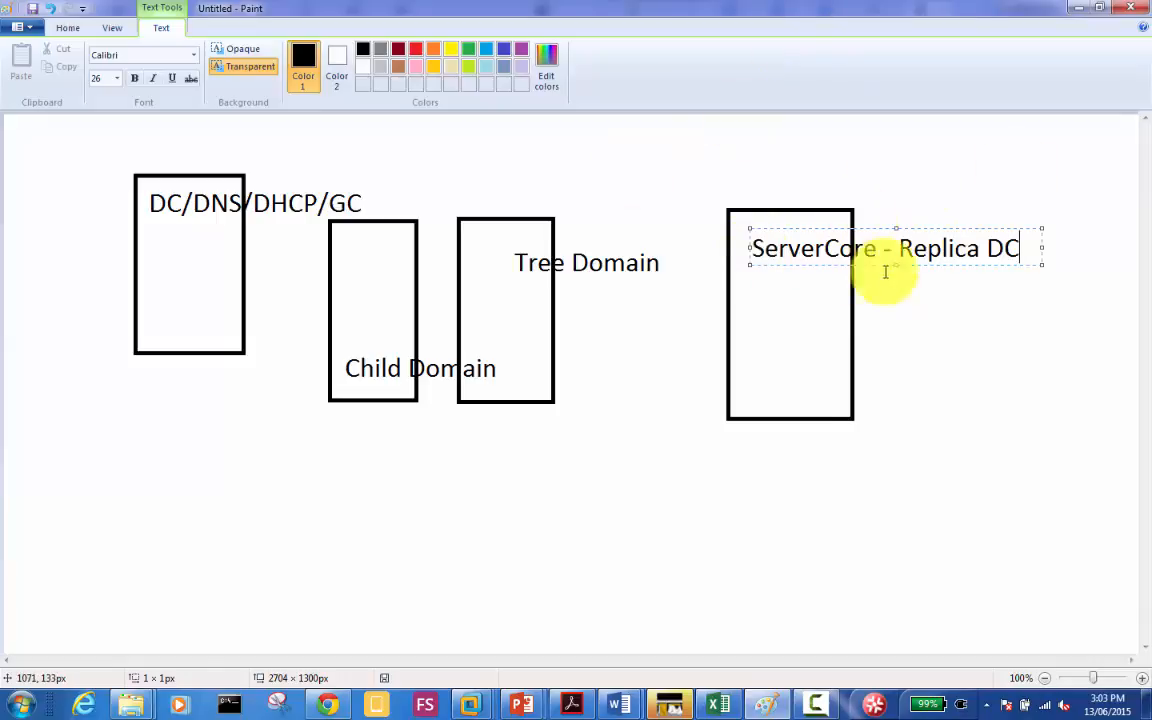
Step: Commit the 'ServerCore - Replica DC' text on the fourth rectangle
click(795, 344)
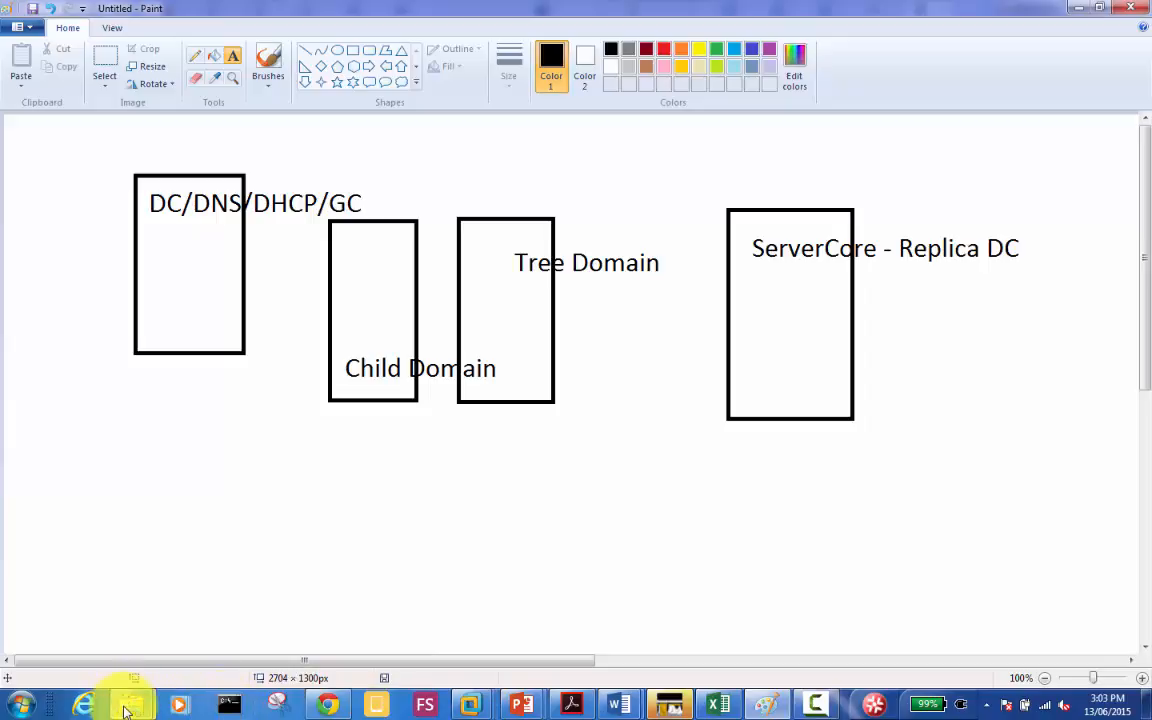
mouse_move(130, 704)
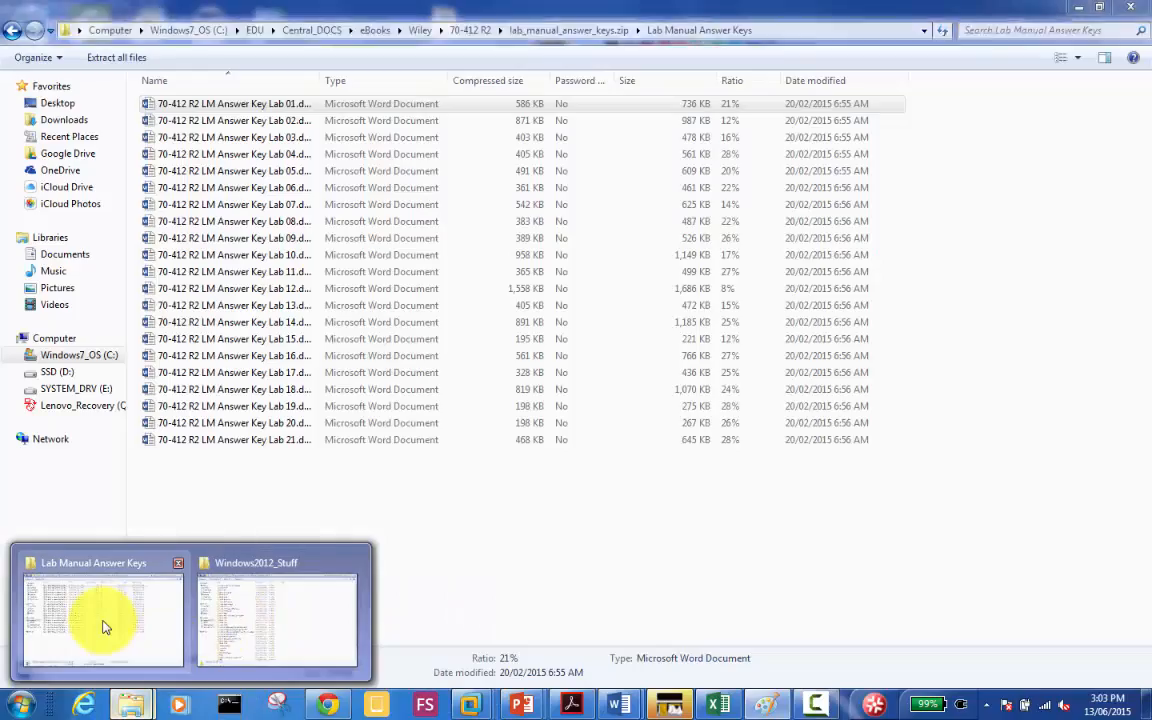
Step: Open the 70-411-RODC folder in Windows2012_Stuff and launch Win2k12R2-RODC.pptx
click(298, 615)
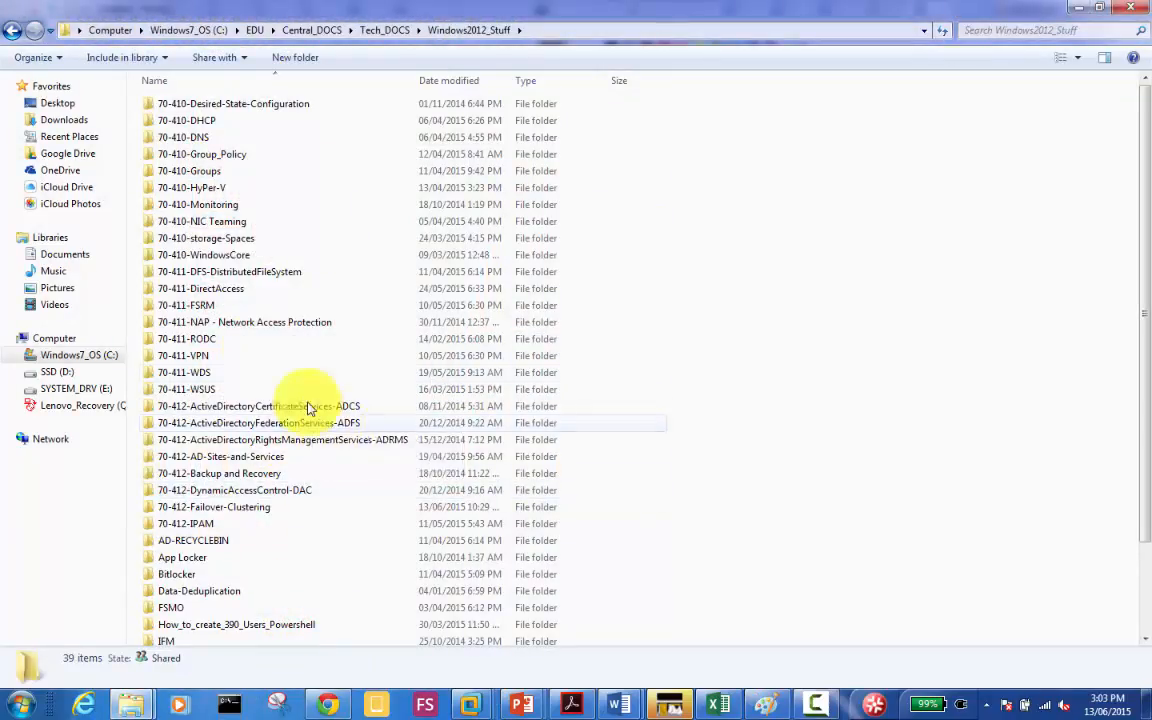
double_click(209, 341)
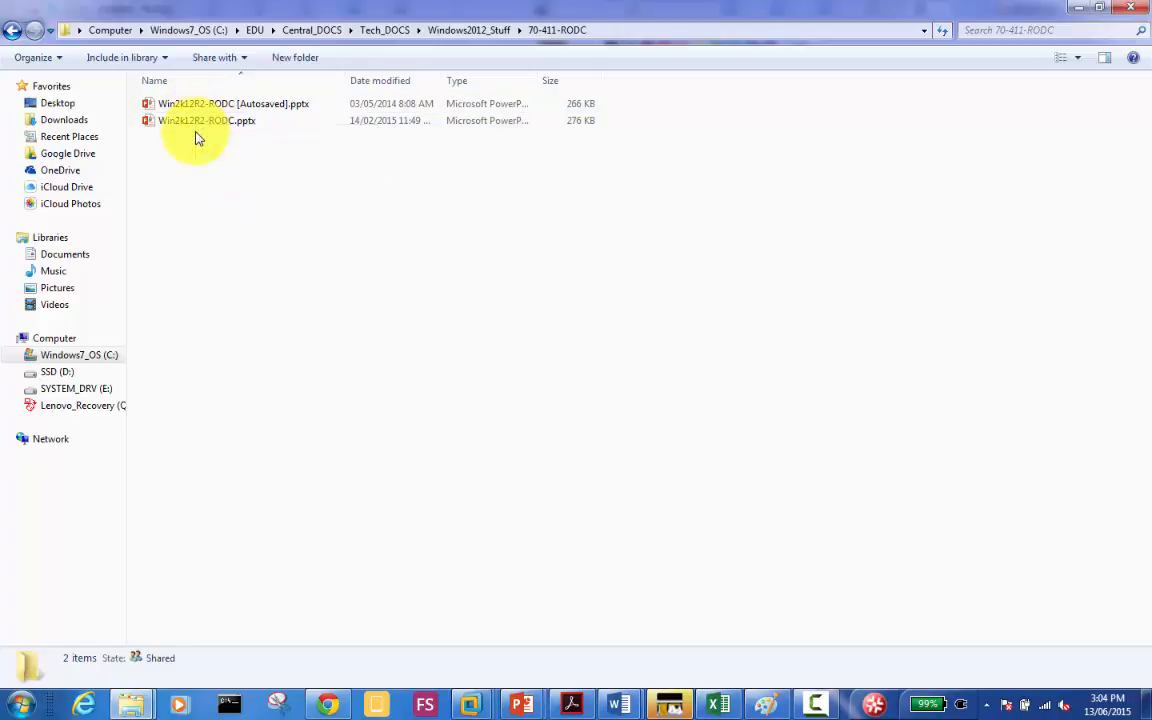
click(812, 704)
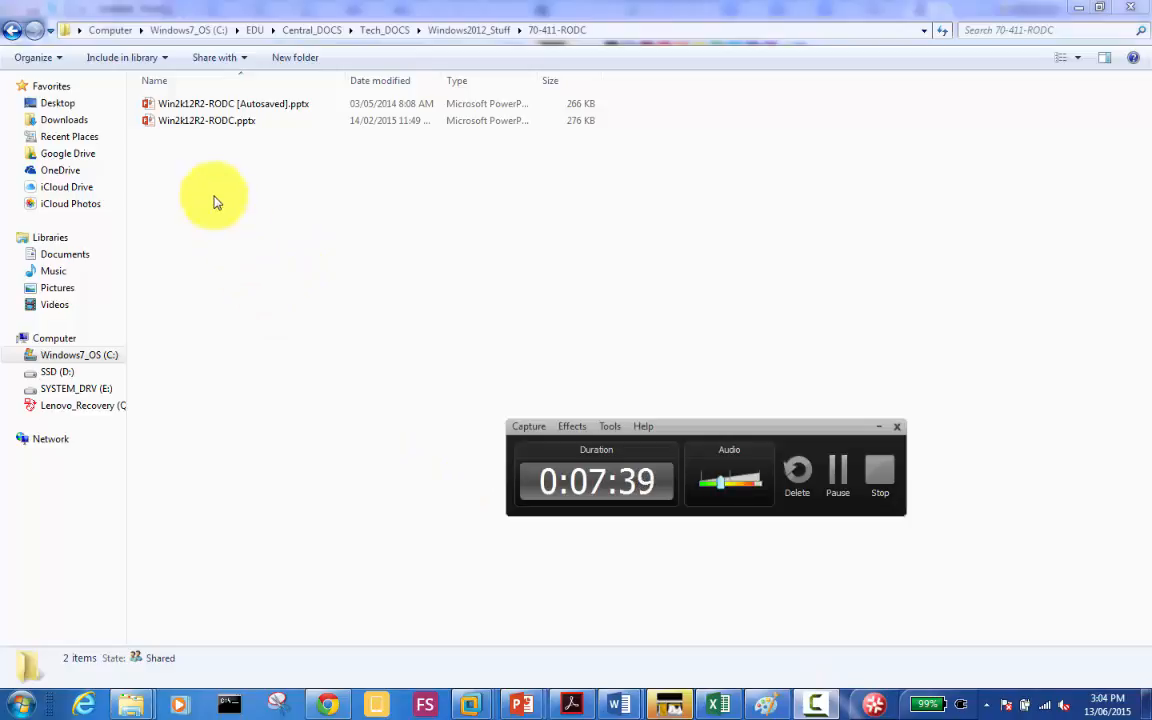
double_click(214, 121)
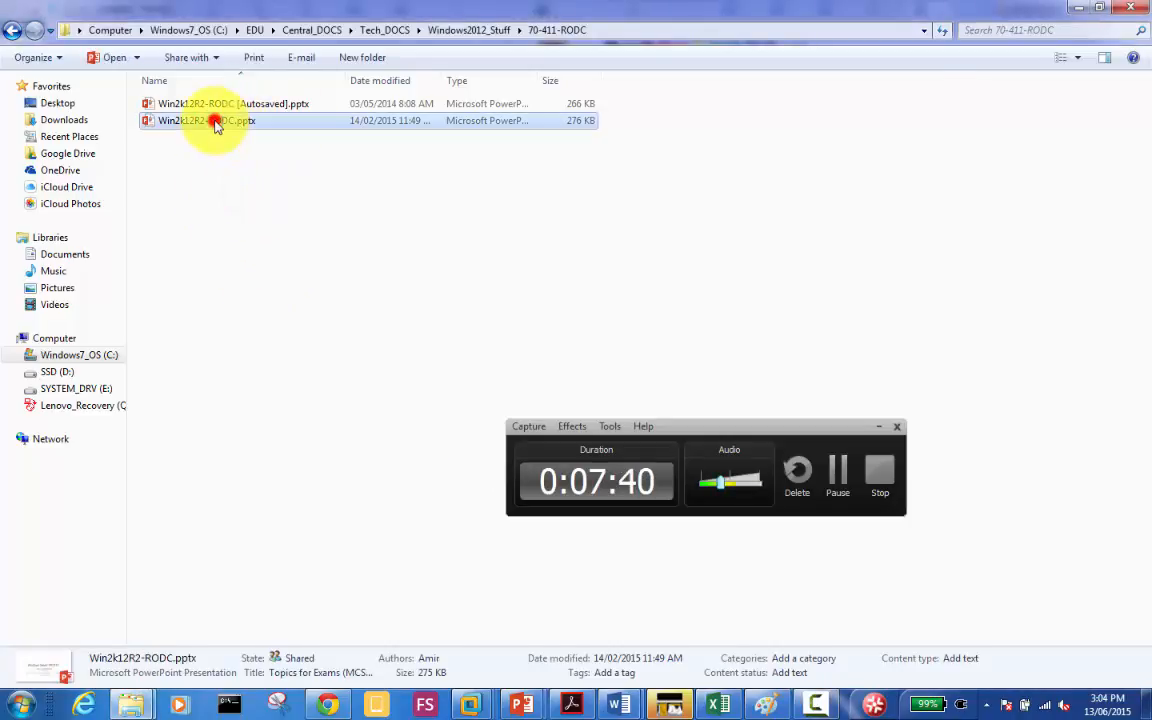
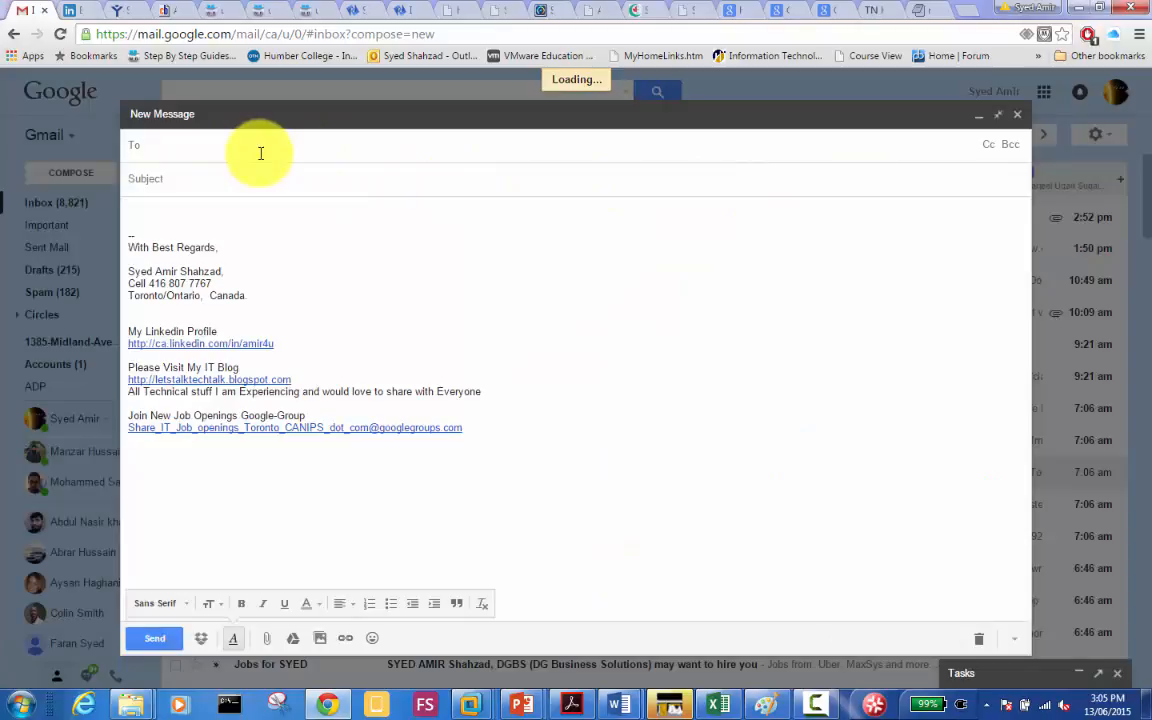
Step: Address a new message to the cohort 6 MCSA exam-prep group with subject 'Day 06 Slides'
text(coho)
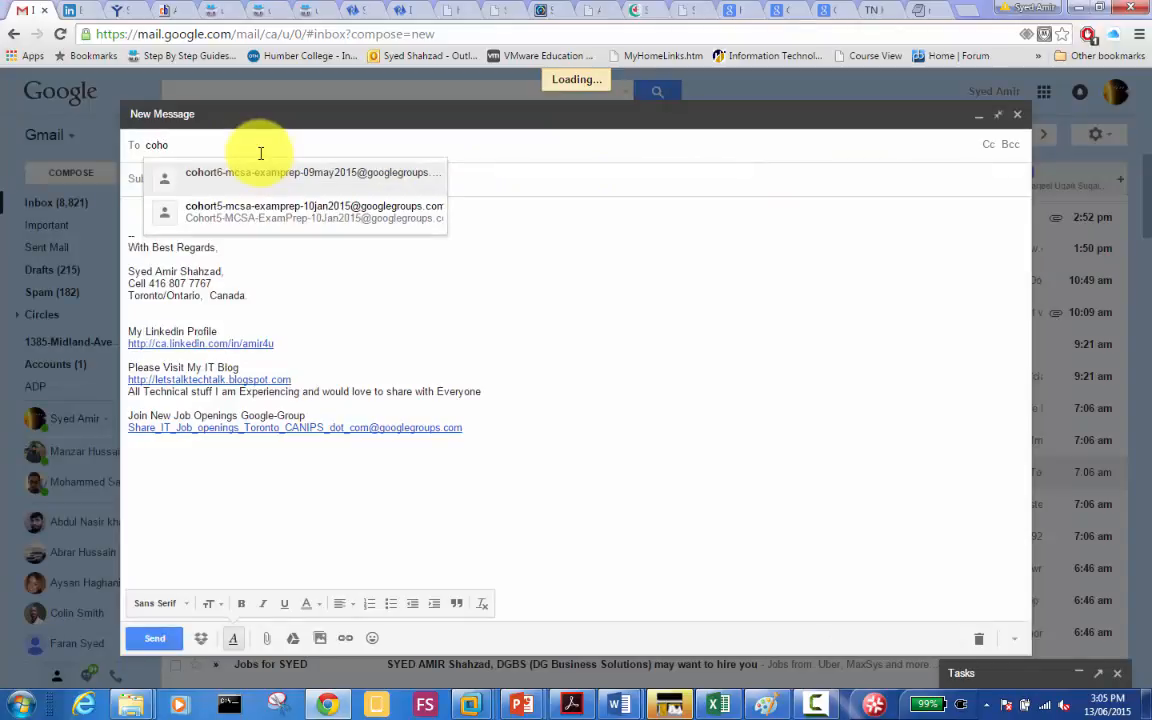
click(255, 172)
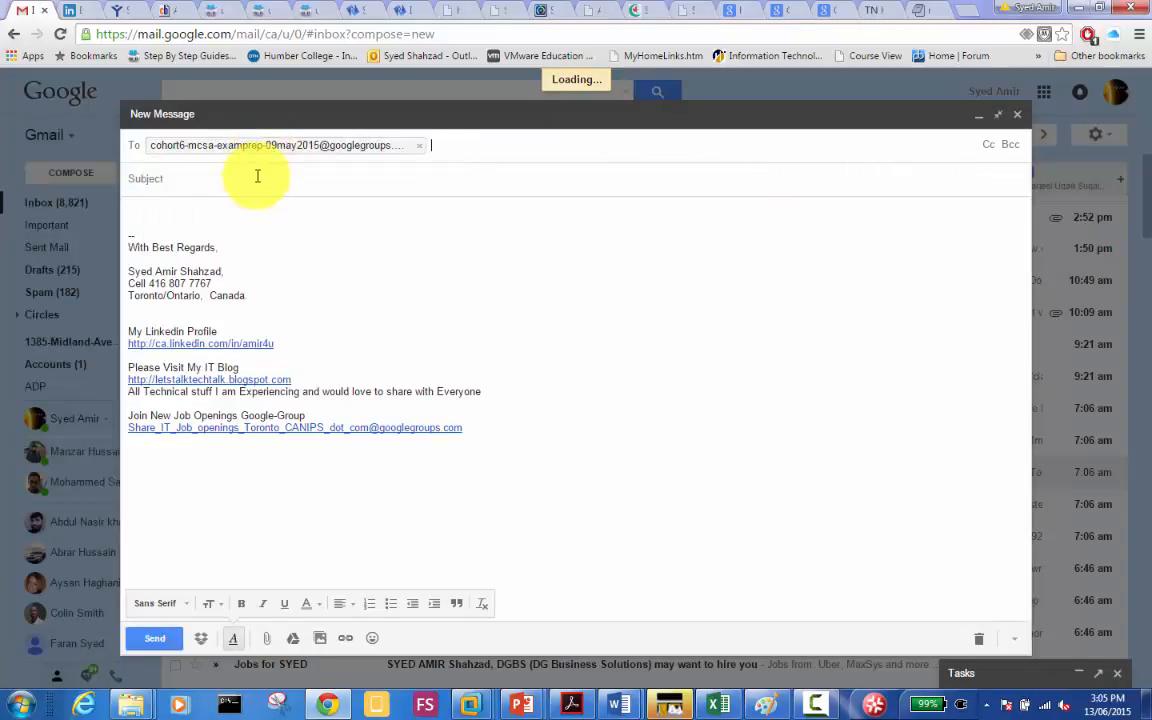
click(257, 176)
text(Day 06 Slides)
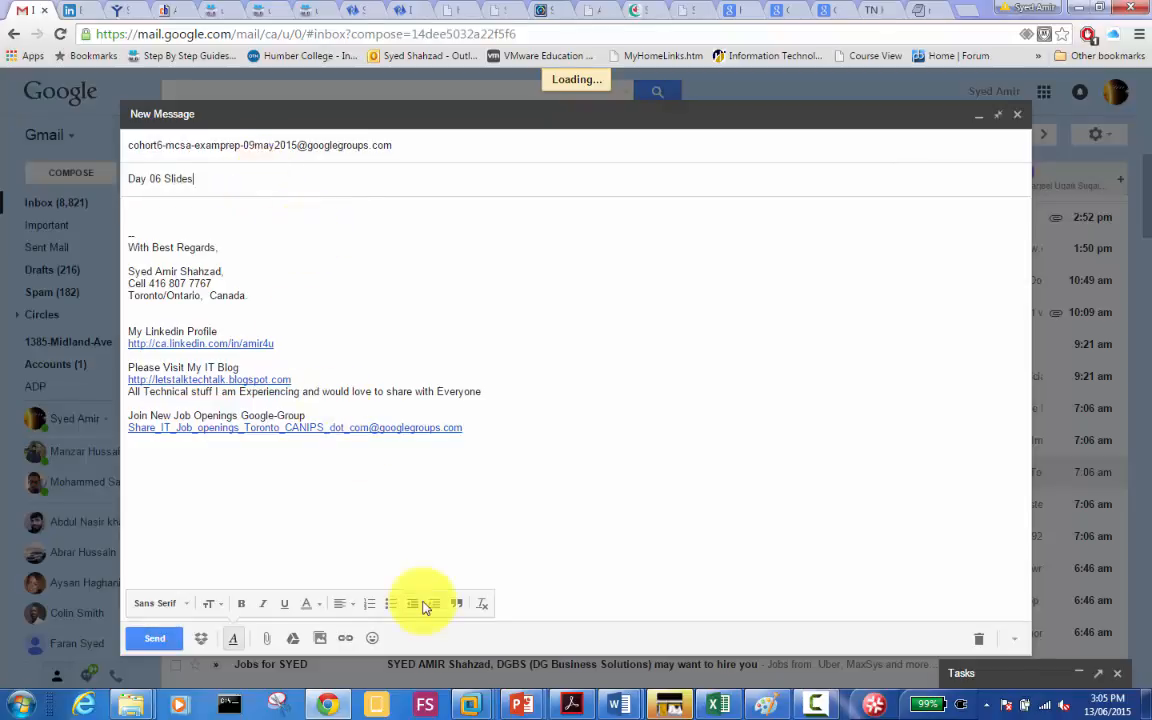
Step: Cancel the Insert link box without adding a link, then start attaching a file
click(343, 640)
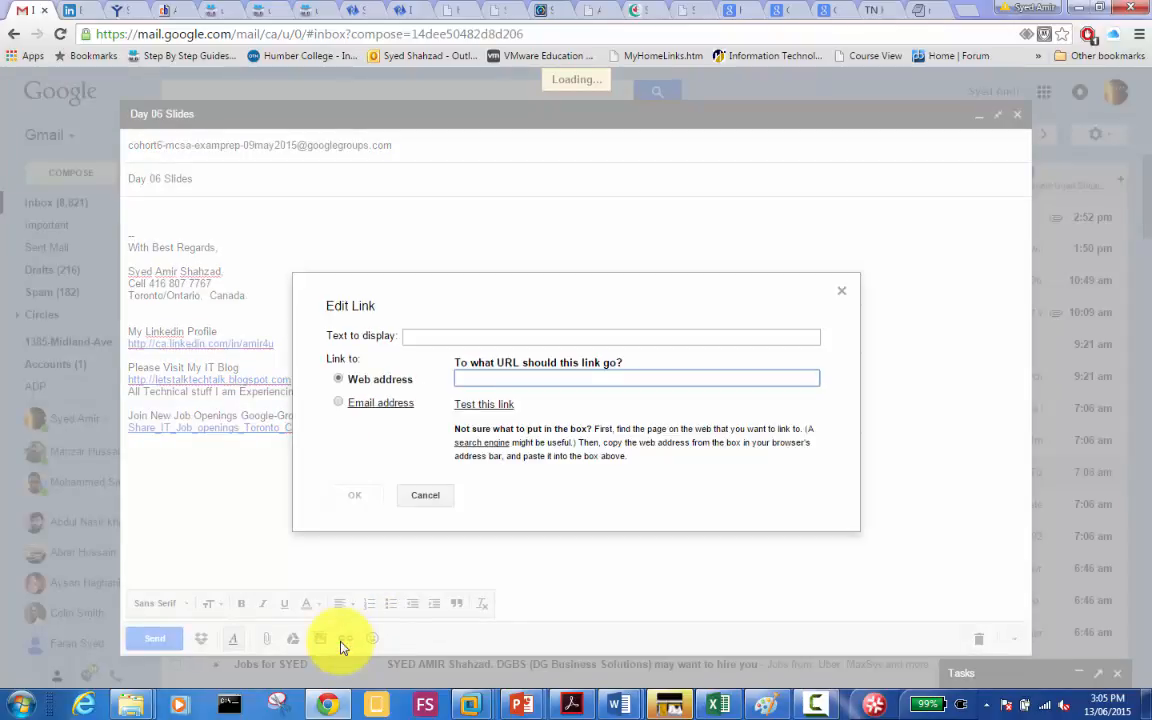
click(419, 495)
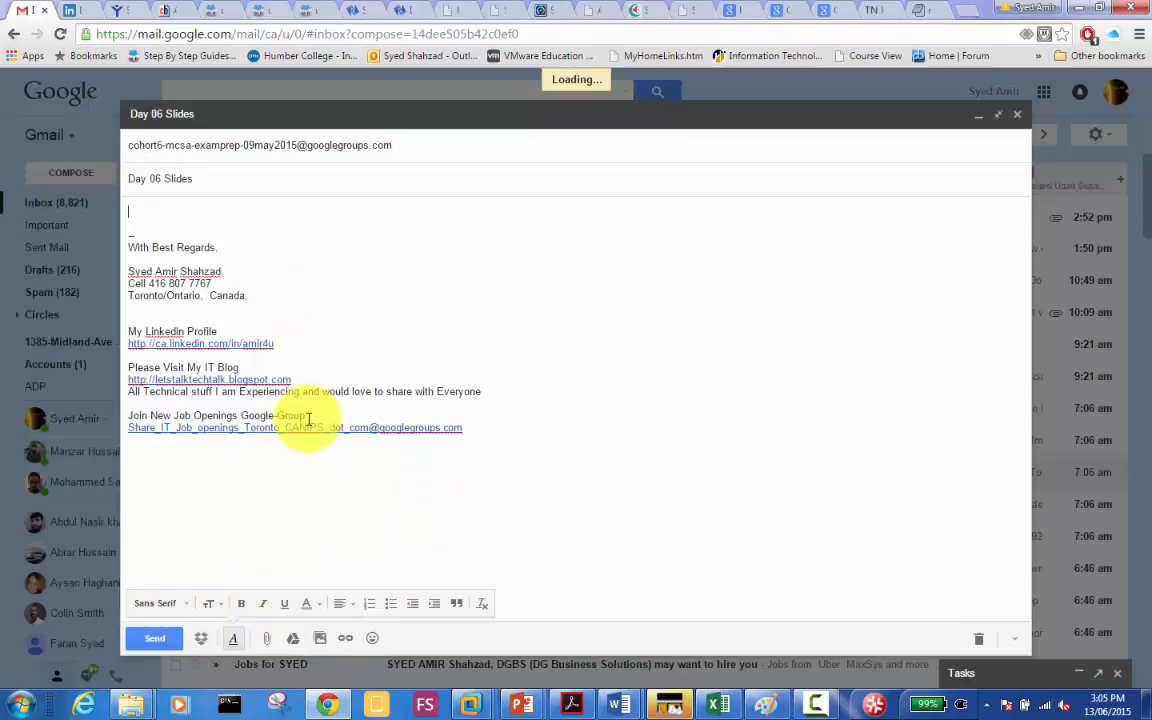
click(266, 640)
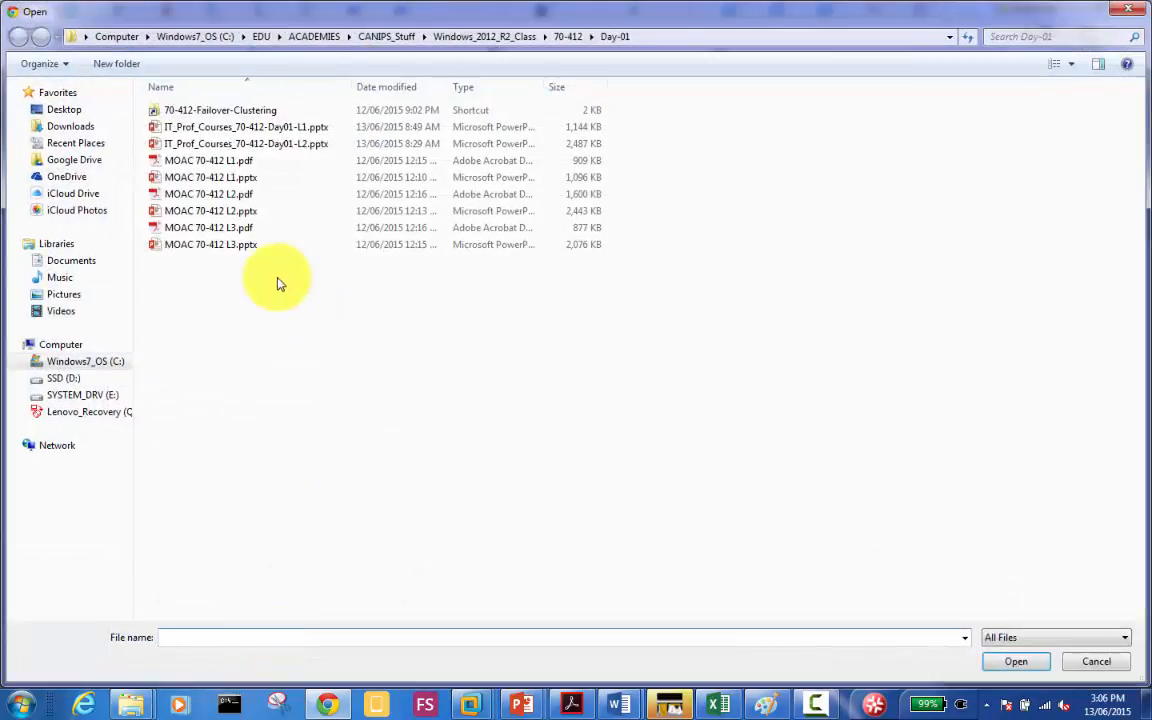
Step: Browse EDU > Central_DOCS > Tech_DOCS > Windows2012_Stuff > 70-411-RODC and attach Win2k12R2-RODC.pptx
click(302, 40)
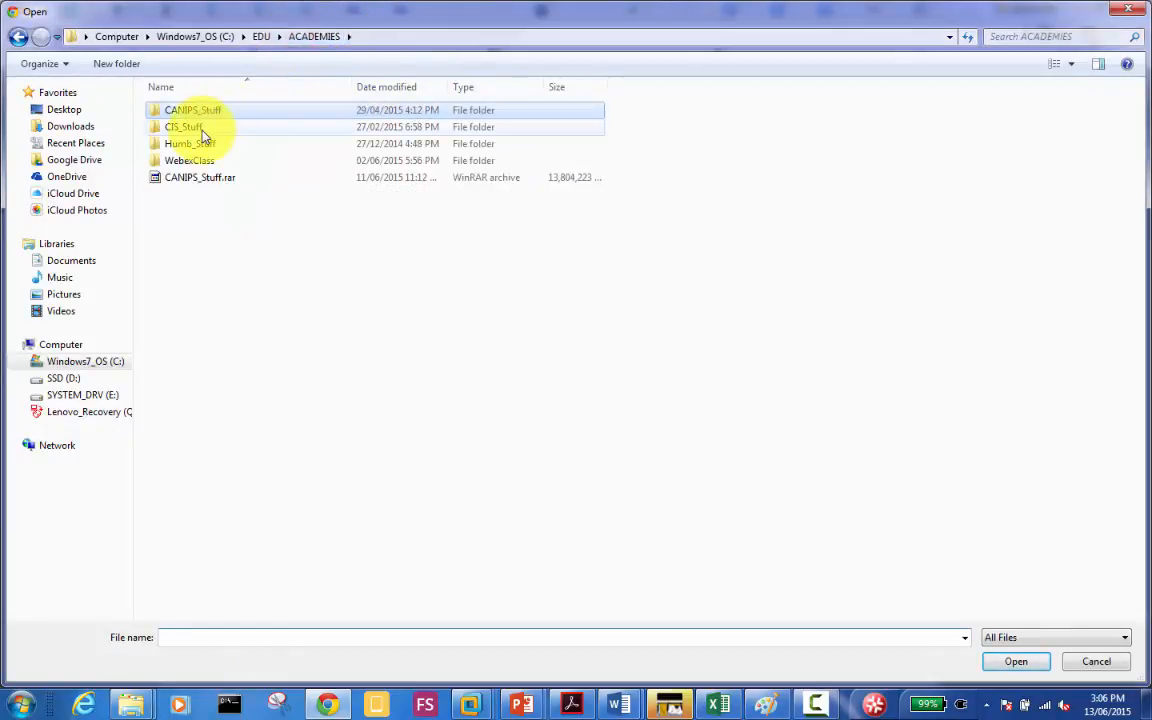
click(260, 40)
double_click(190, 143)
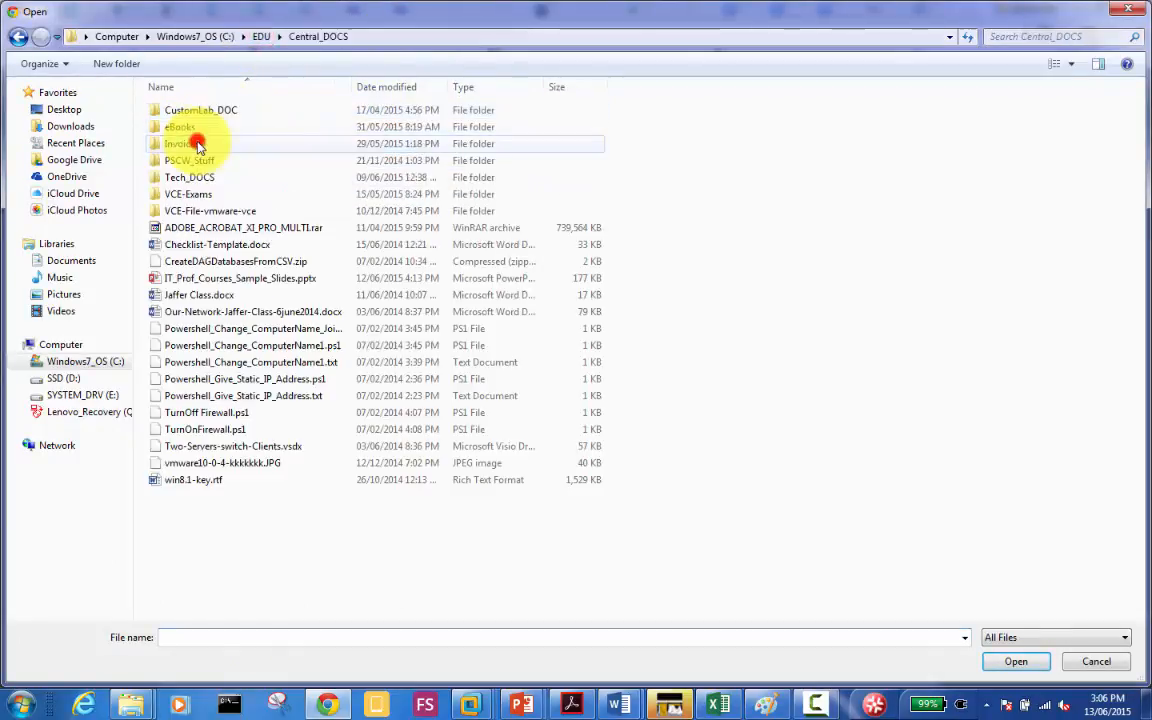
double_click(200, 176)
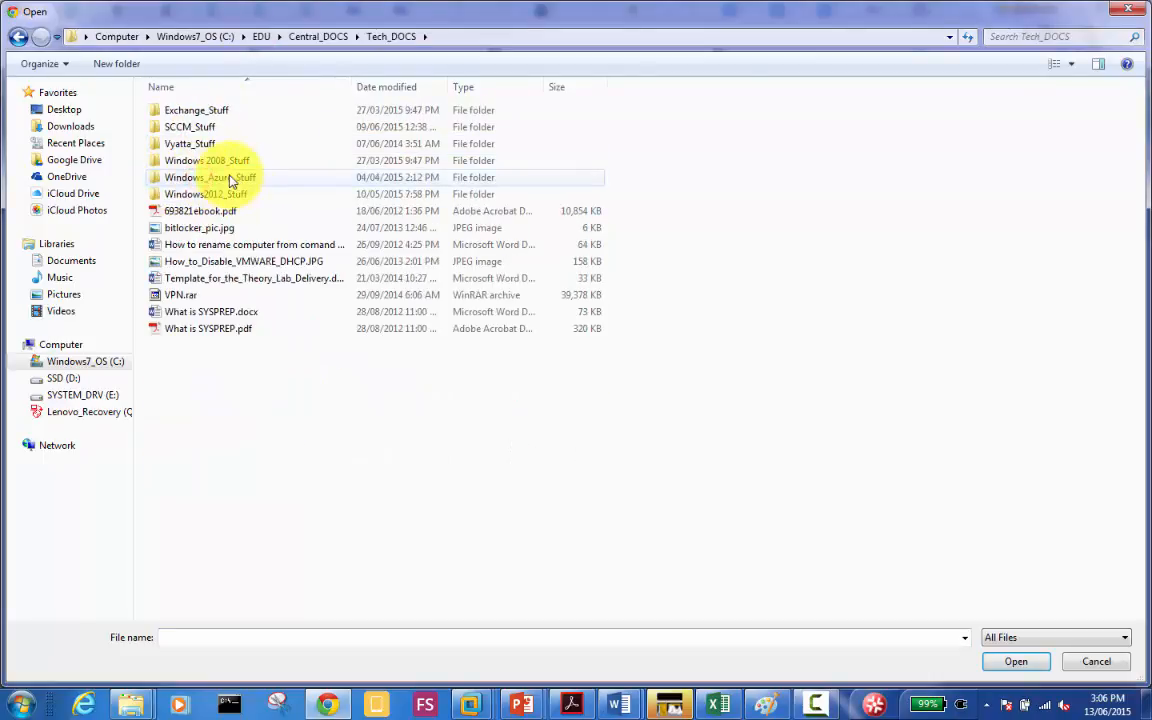
double_click(227, 196)
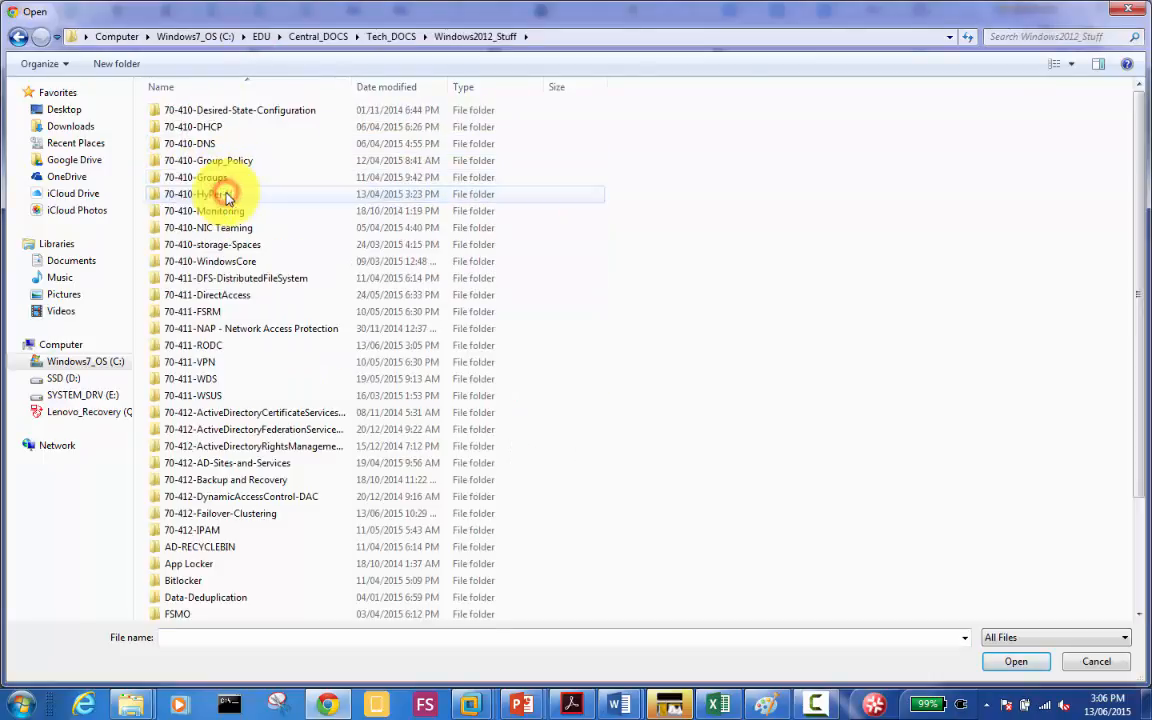
double_click(229, 345)
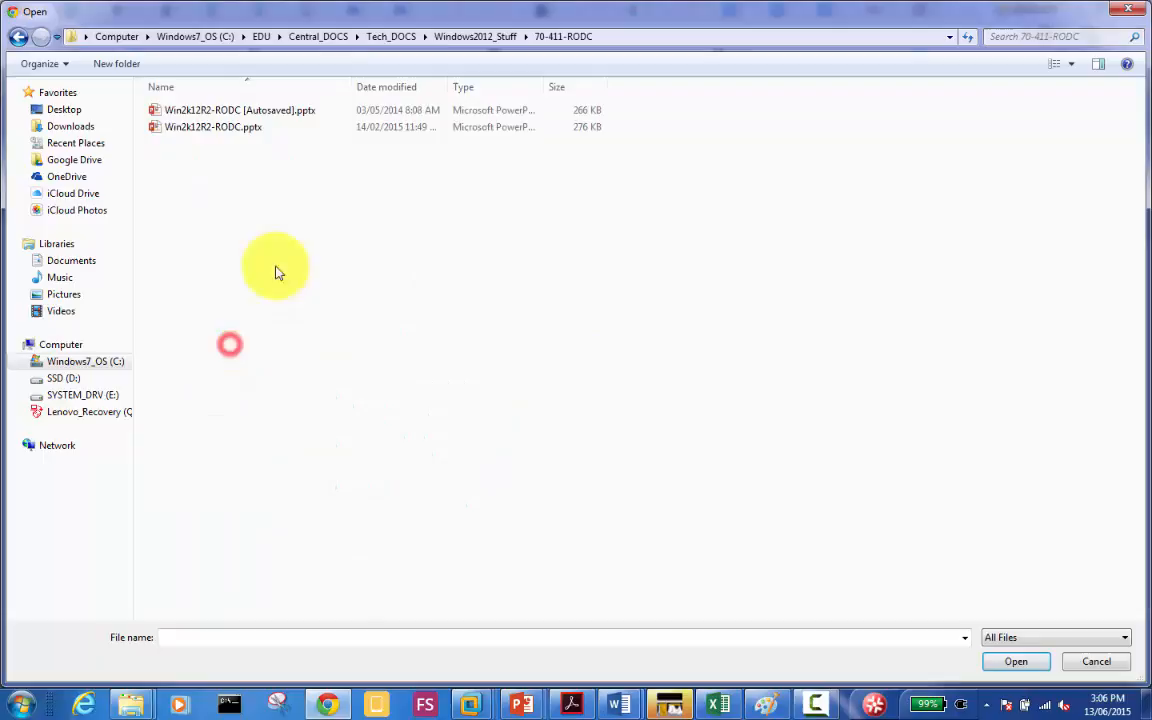
double_click(247, 128)
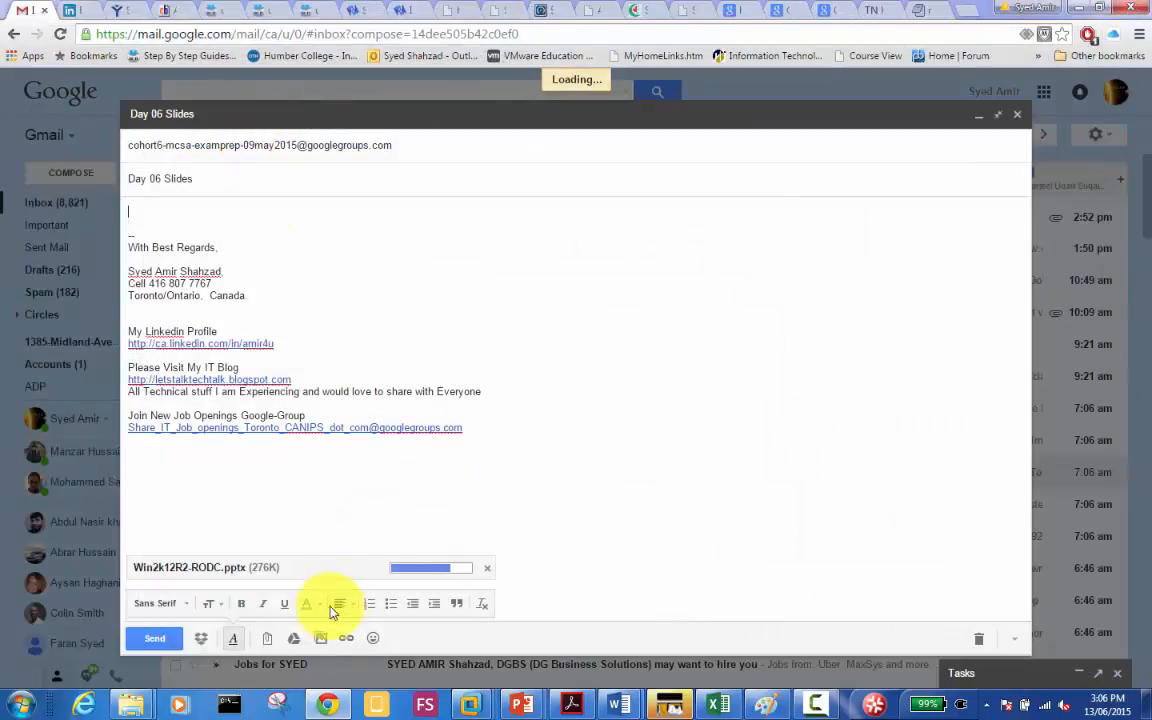
Step: Attach WSUS.pptx from Windows2012_Stuff > 70-411-WSUS as a second file
click(270, 639)
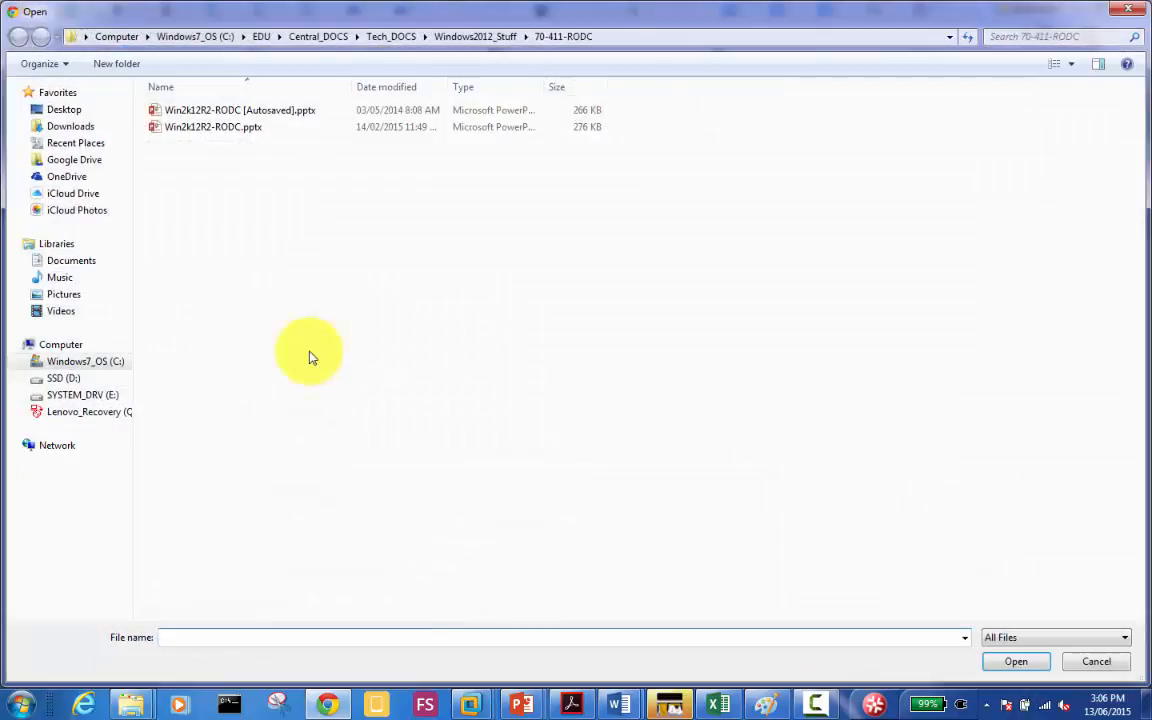
click(452, 35)
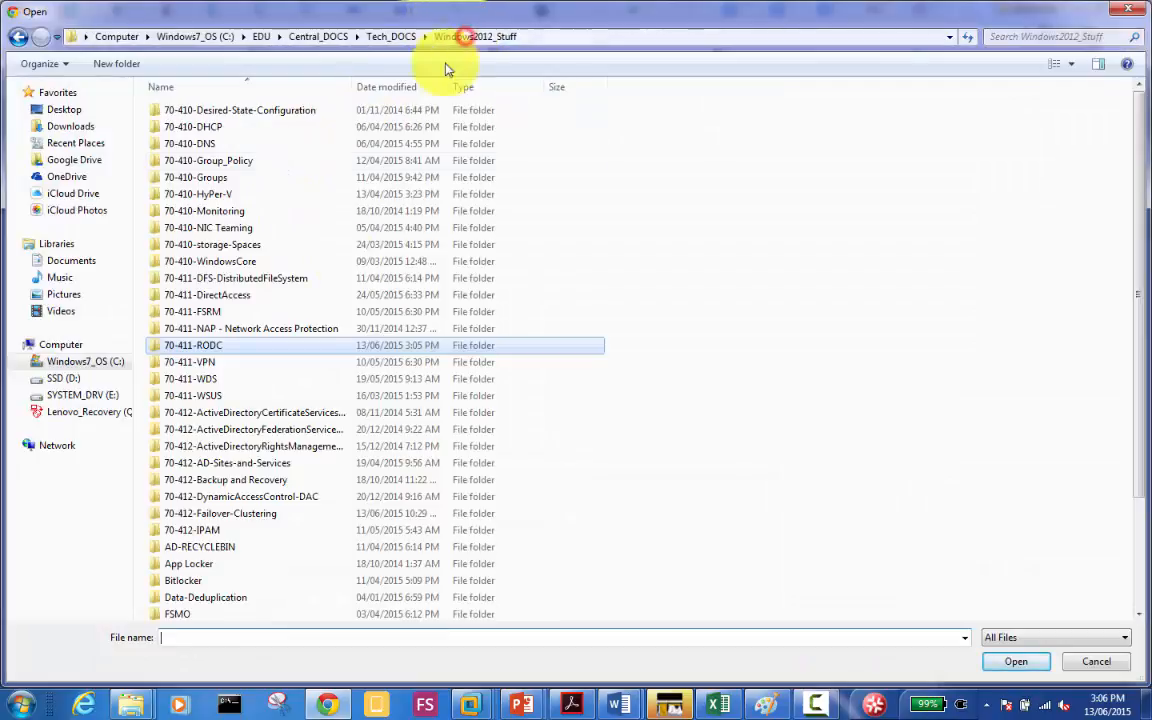
double_click(215, 400)
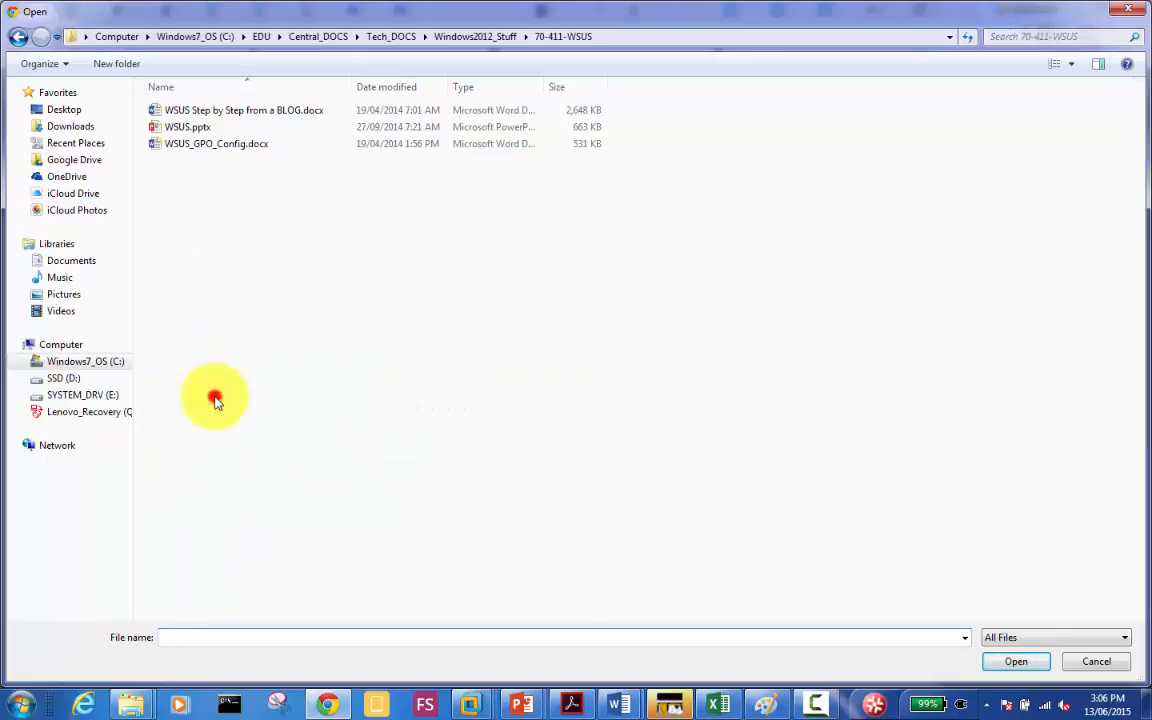
double_click(197, 130)
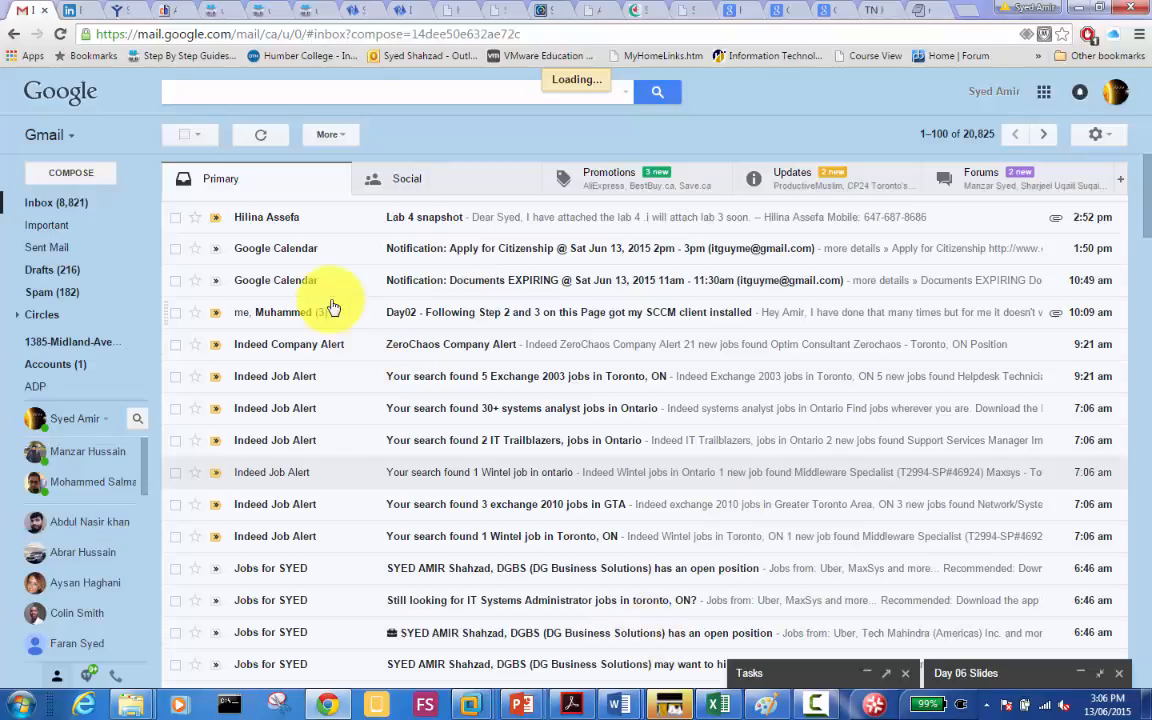
Step: Check the Sent Mail list, then return to the inbox's Forums category
click(52, 249)
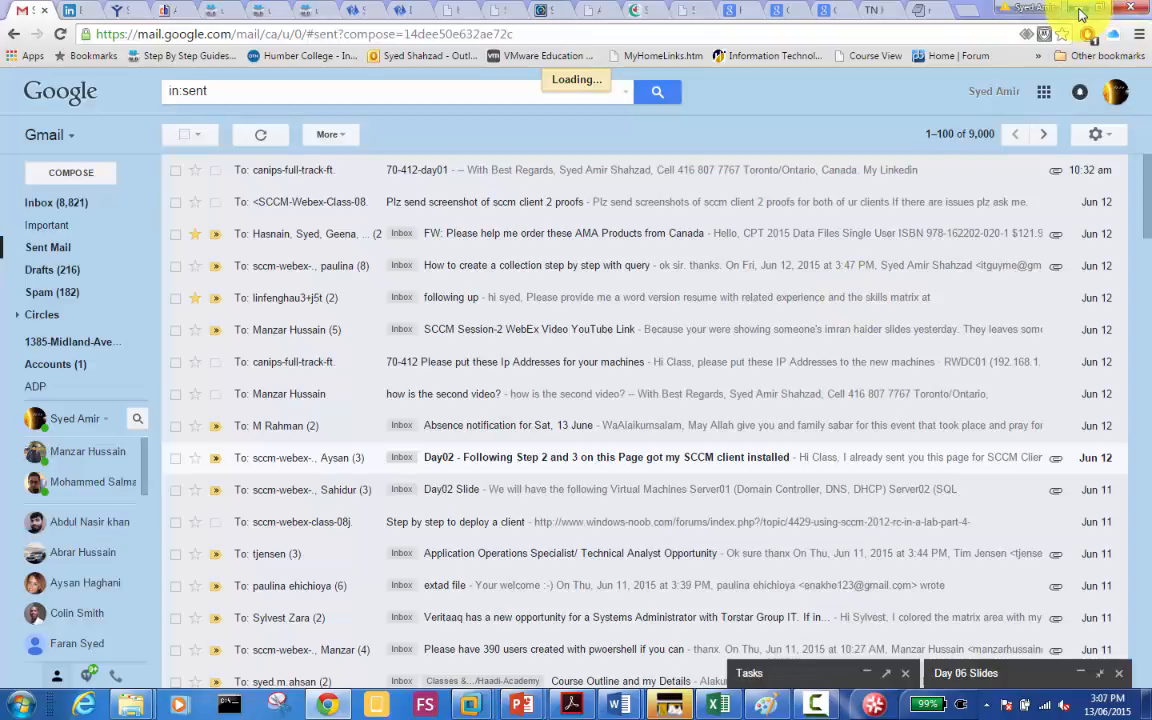
mouse_move(327, 697)
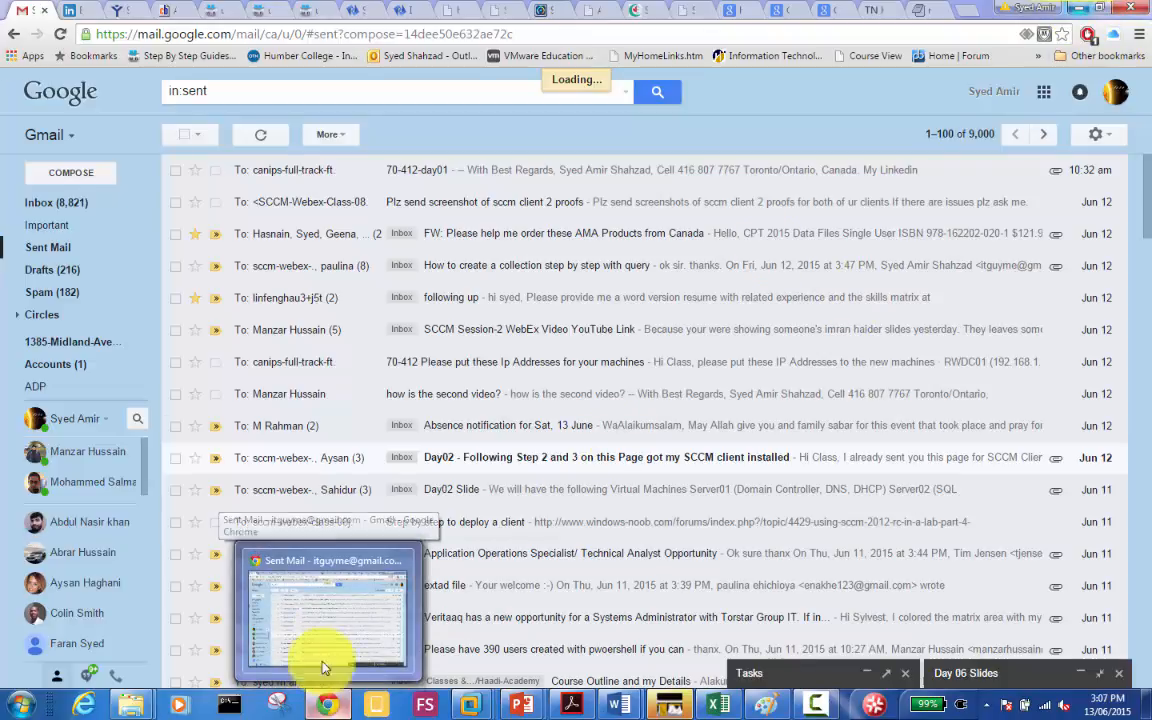
click(309, 622)
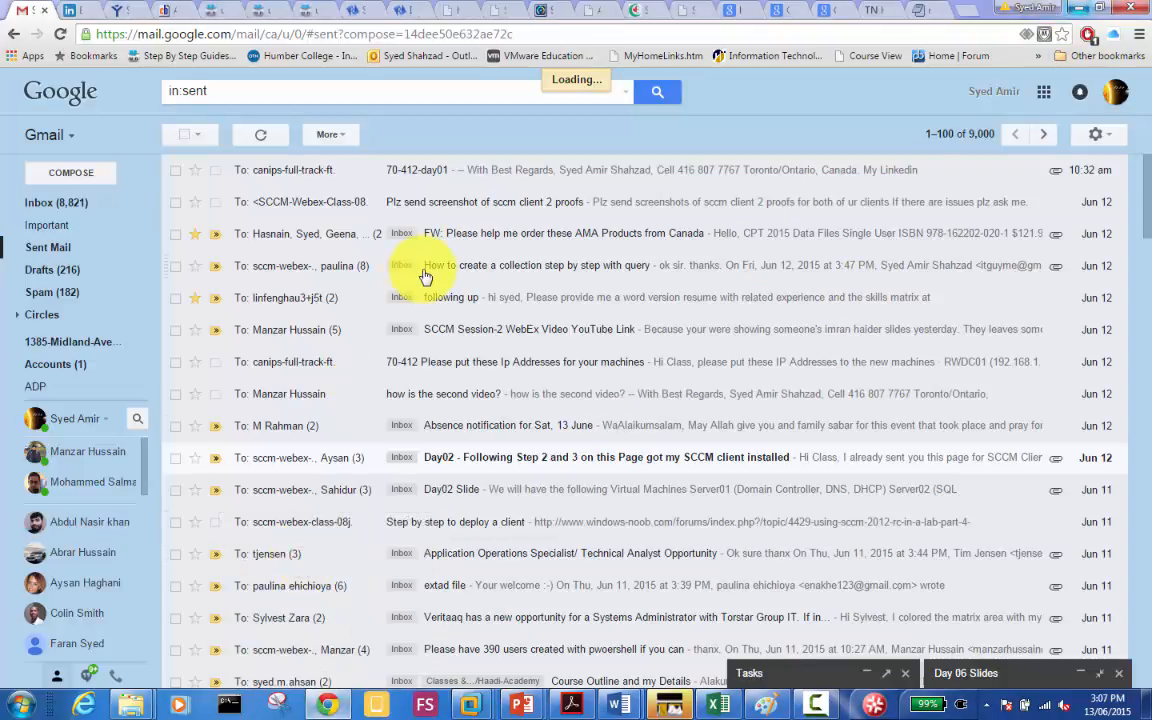
click(46, 244)
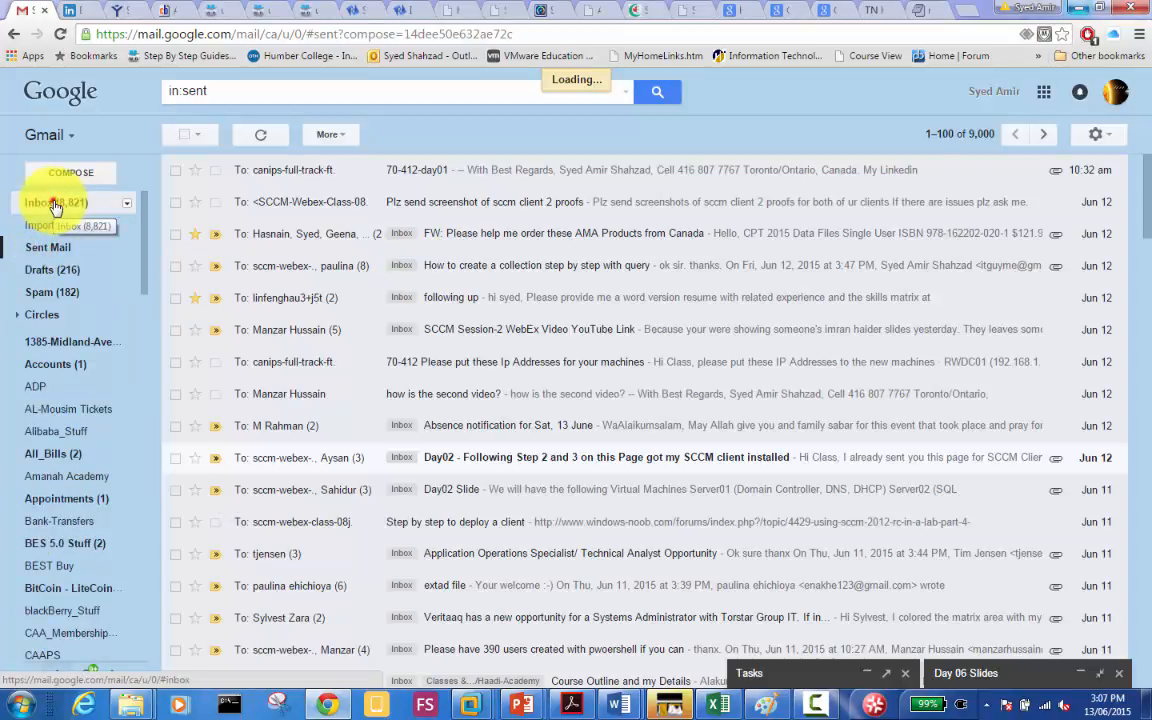
click(55, 203)
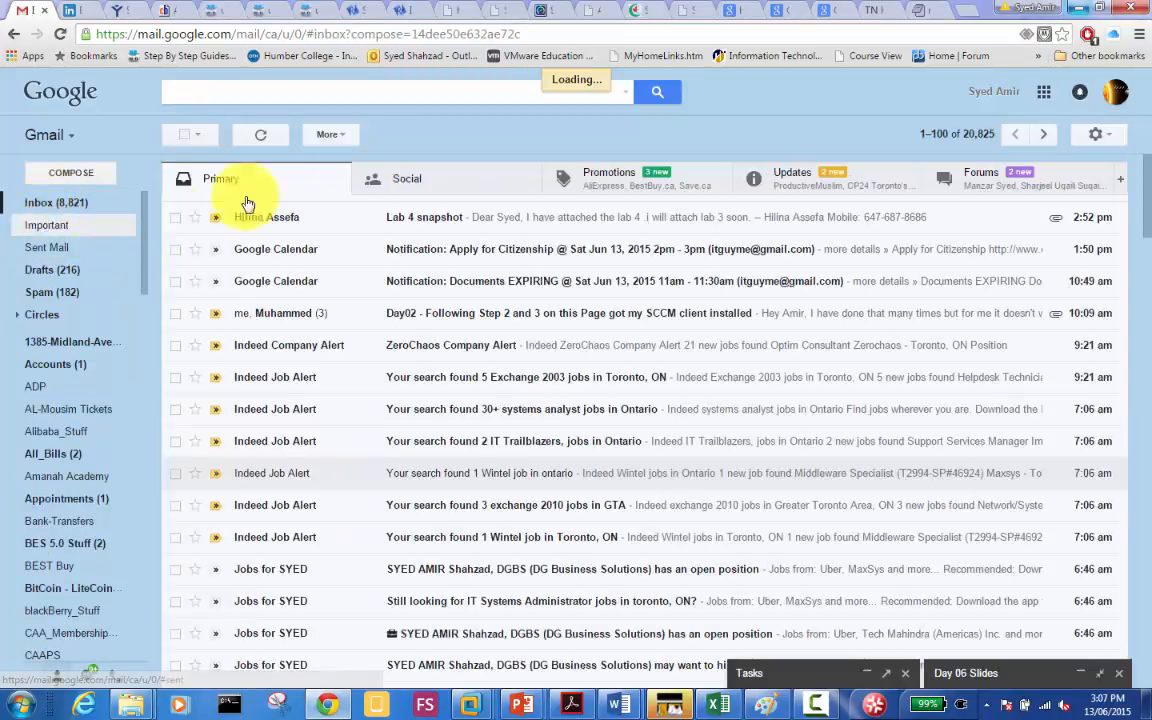
click(990, 180)
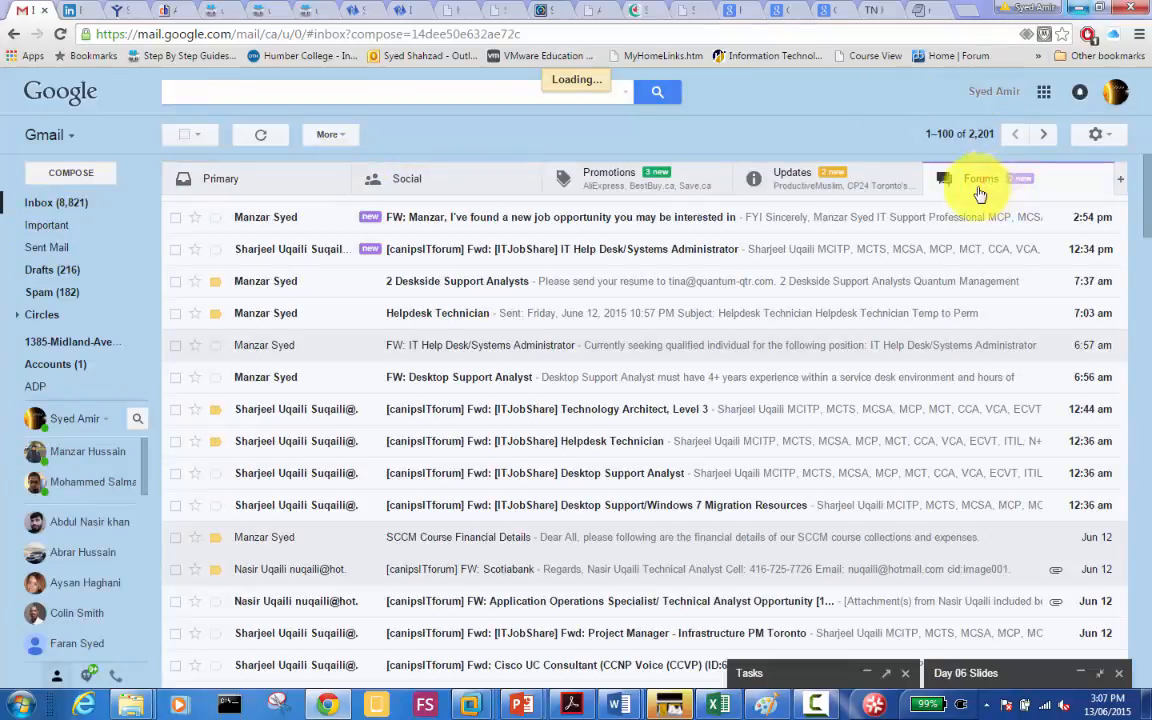
Step: Restore and send the Day 06 Slides draft, then bring up the TechNet article
click(966, 673)
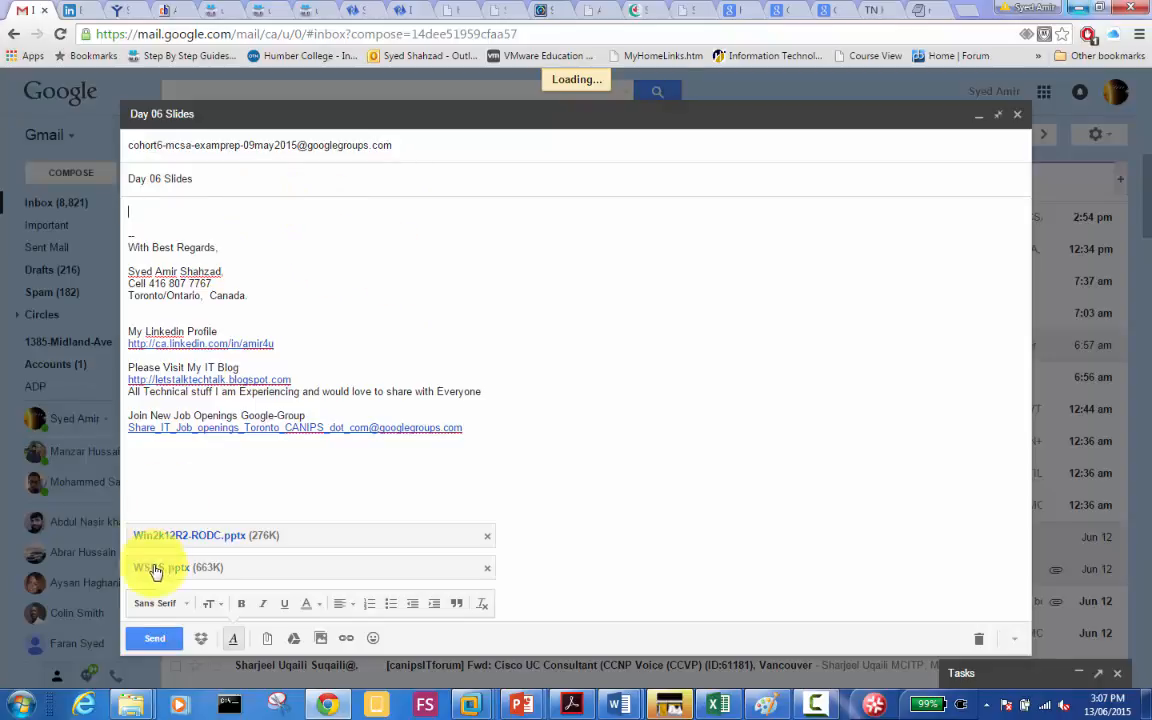
click(150, 638)
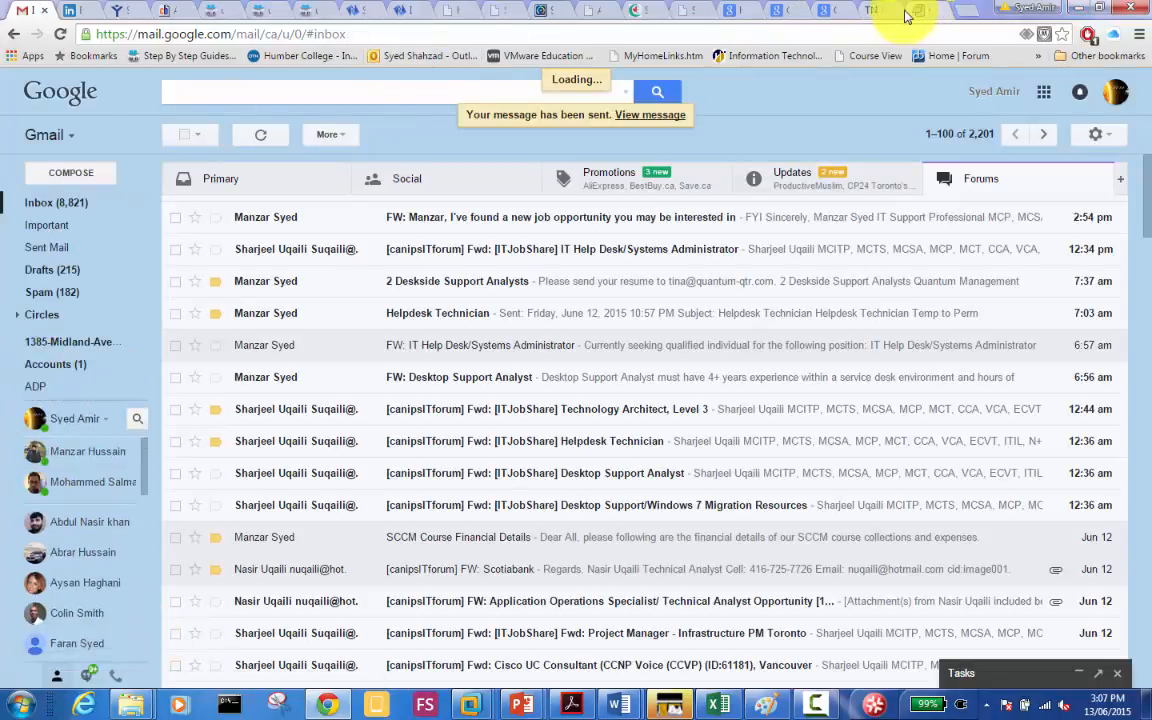
click(873, 14)
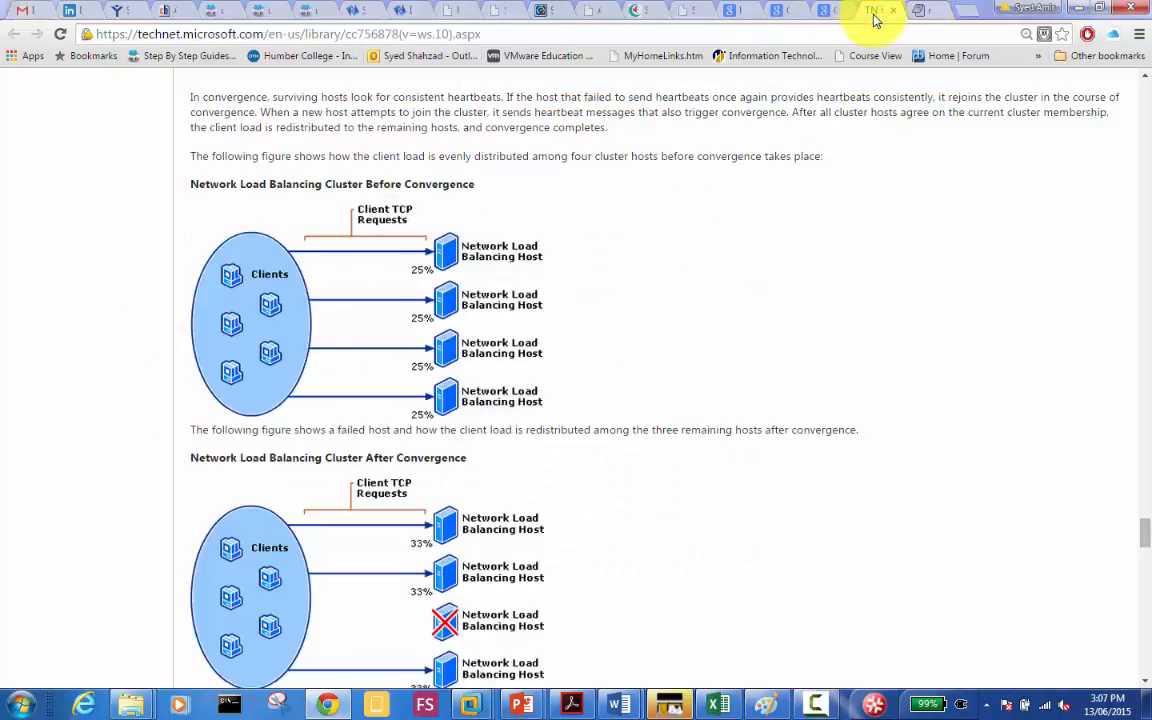
Step: Minimise Chrome and close the Win2k12R2-RODC PowerPoint presentation
click(1079, 8)
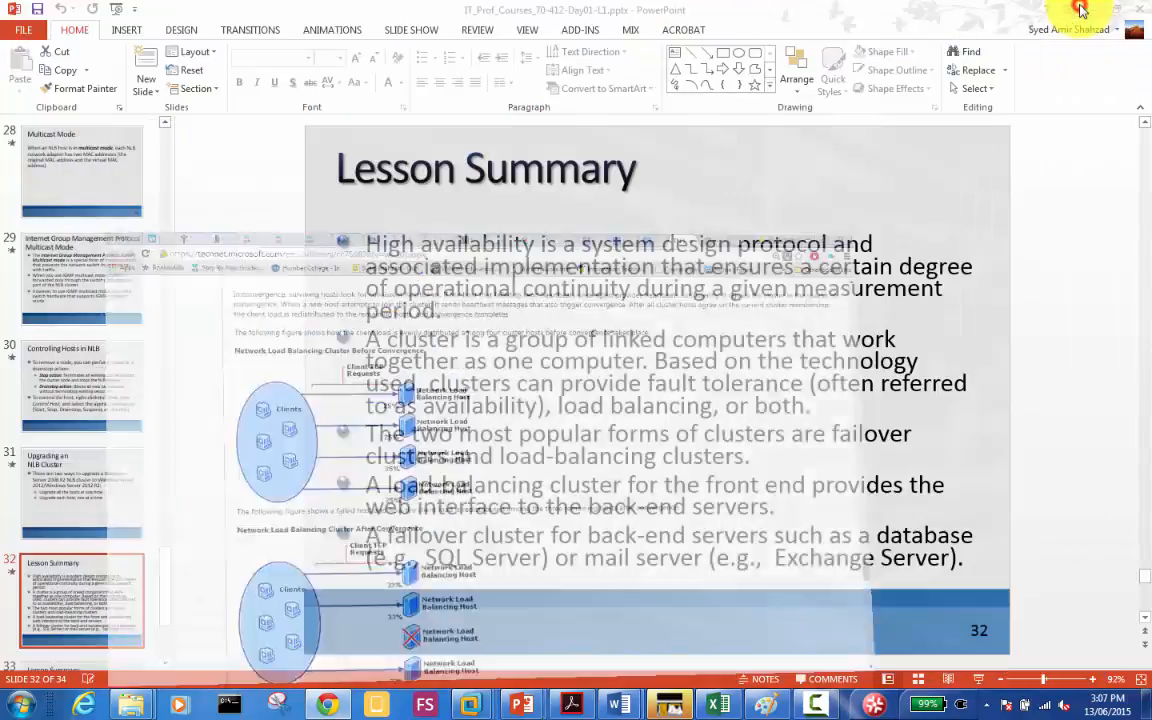
click(1142, 9)
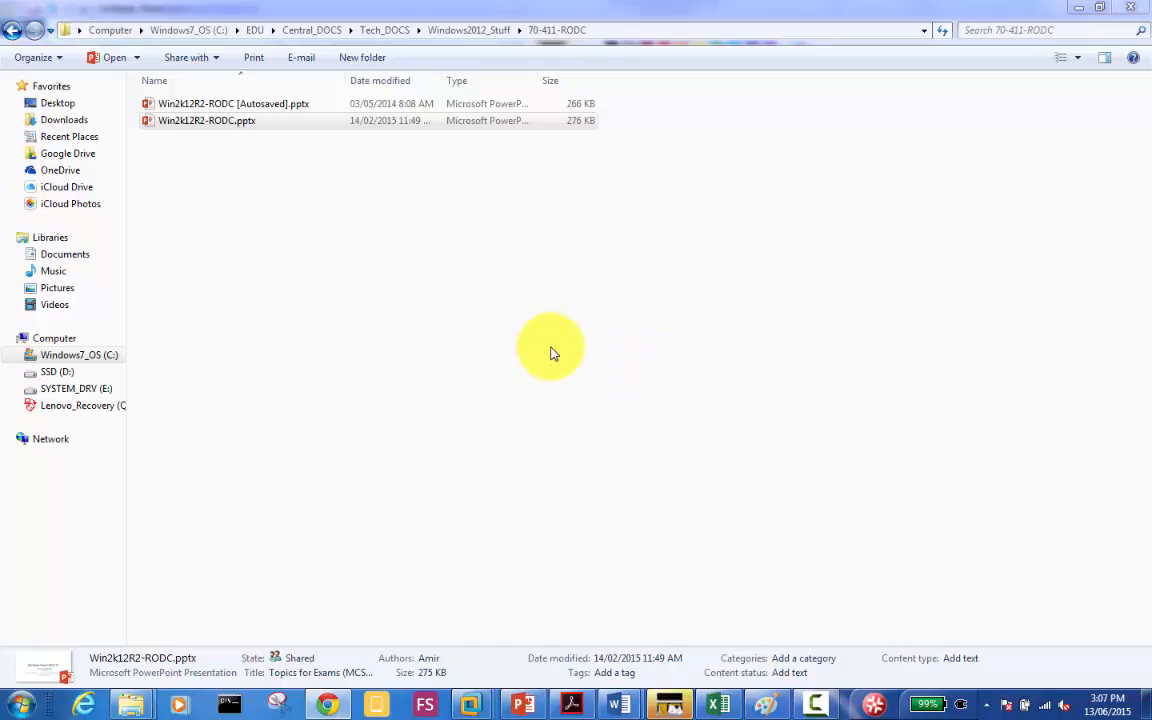
Step: Close the RWDC01, Server01, Server02 and Storage01 Canips machine tabs
mouse_move(473, 707)
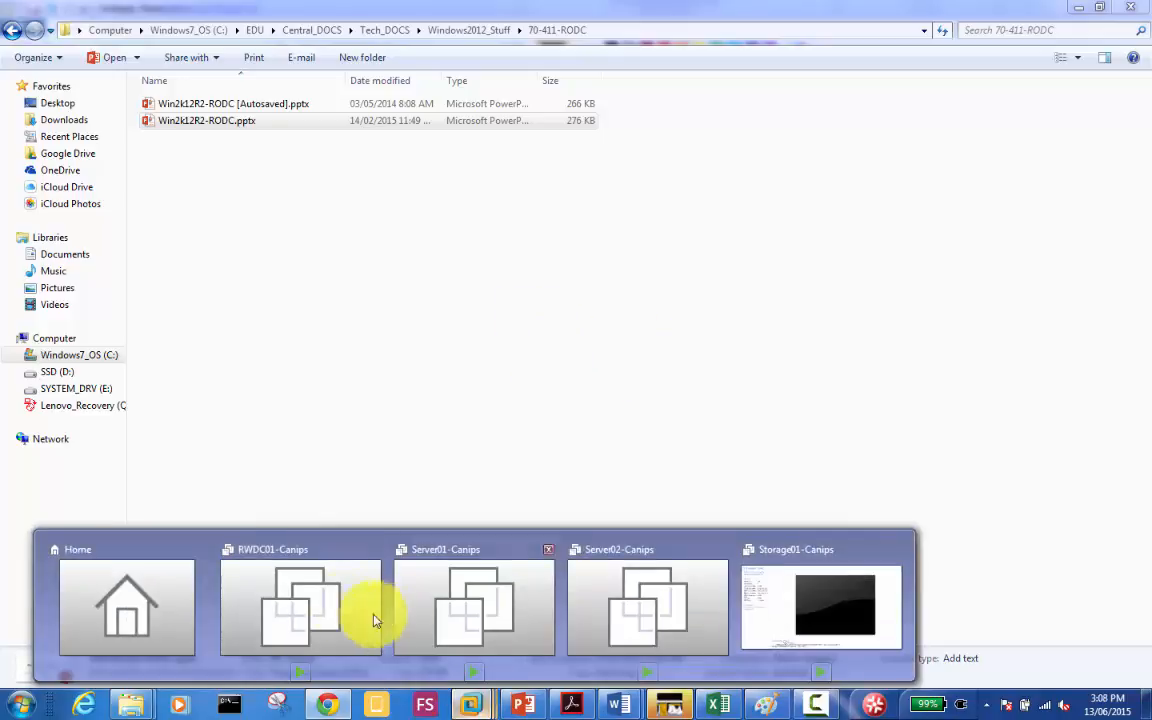
mouse_move(321, 599)
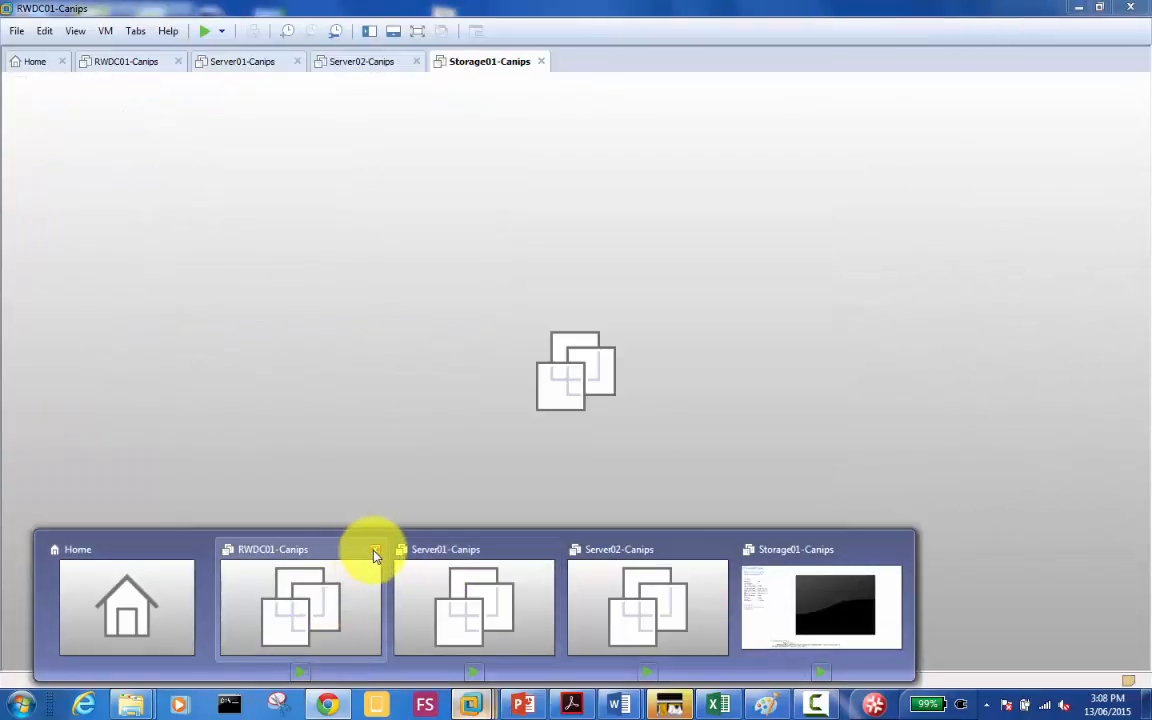
click(374, 549)
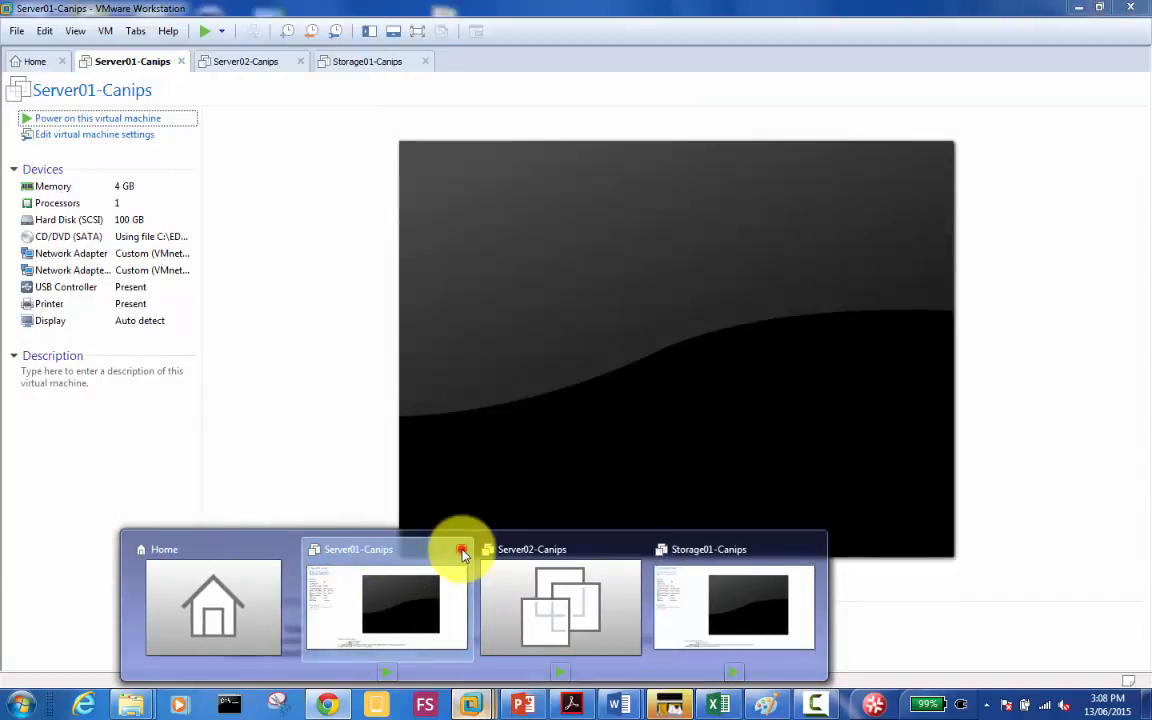
click(461, 549)
click(550, 553)
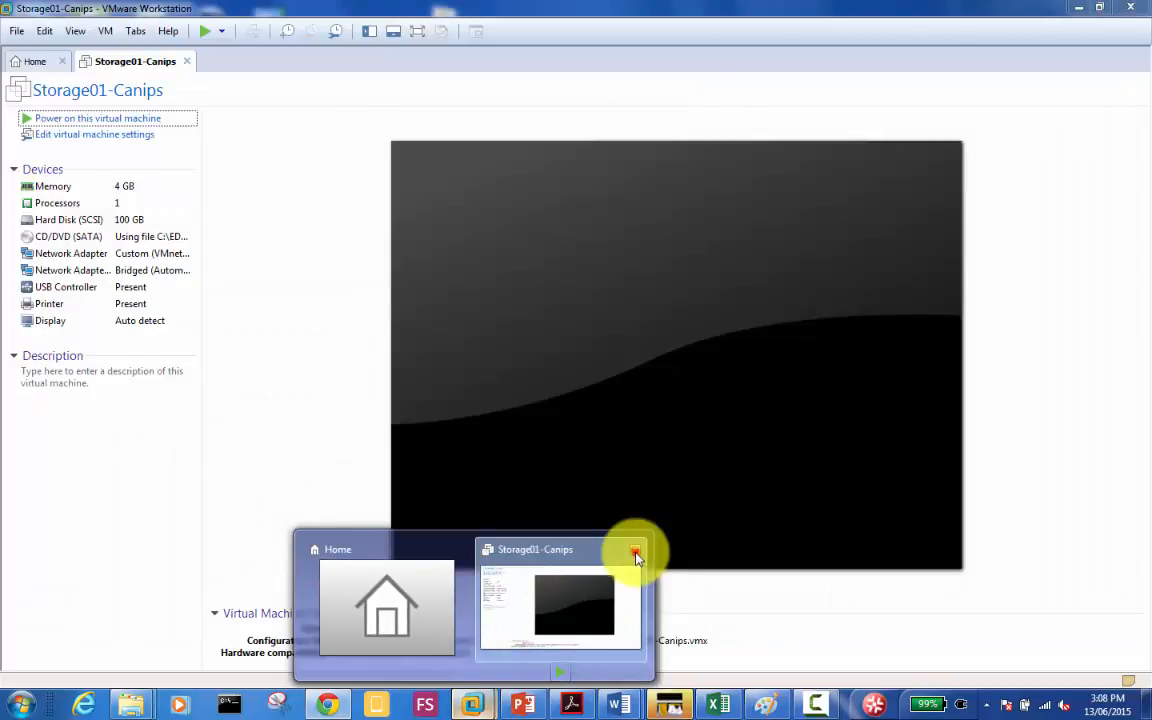
click(636, 553)
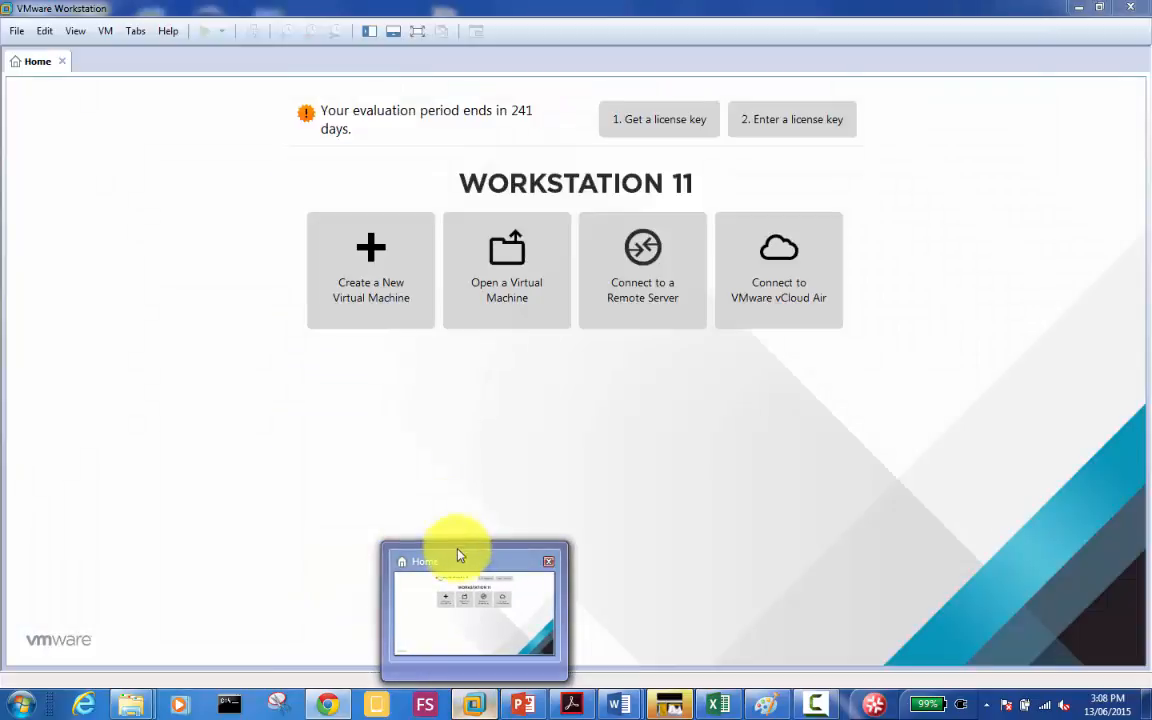
Step: Show Home with a widened library, collapsing the 70-411 and SCCM folders
click(458, 550)
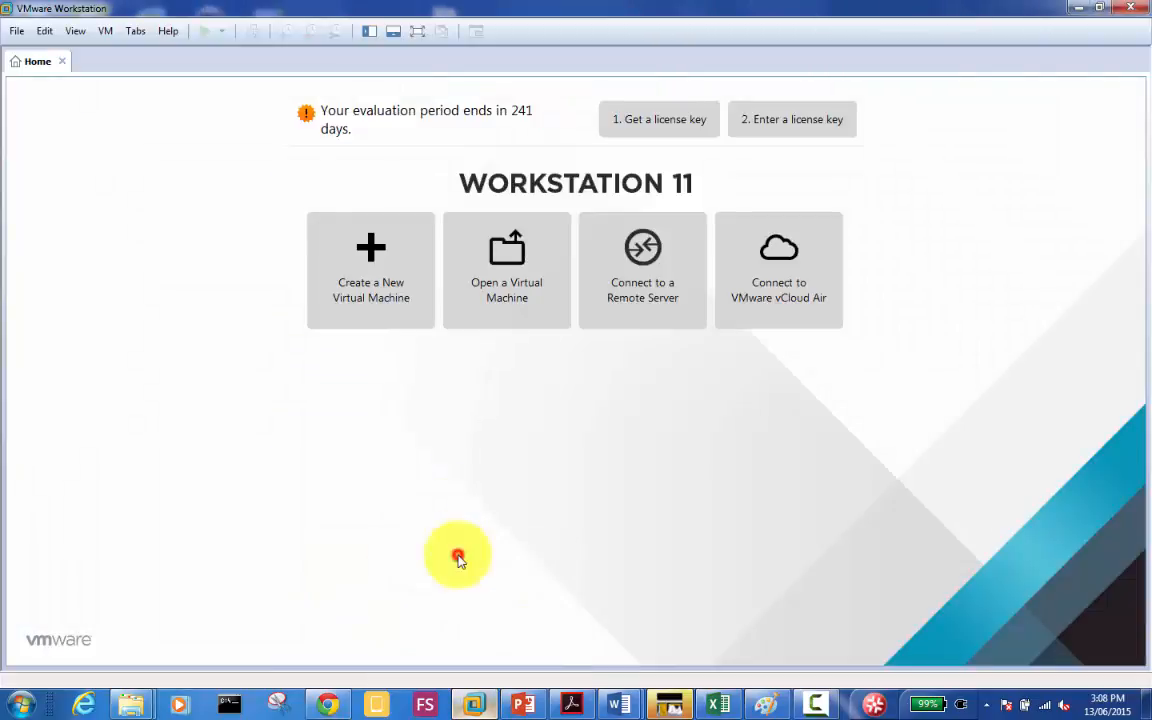
click(369, 31)
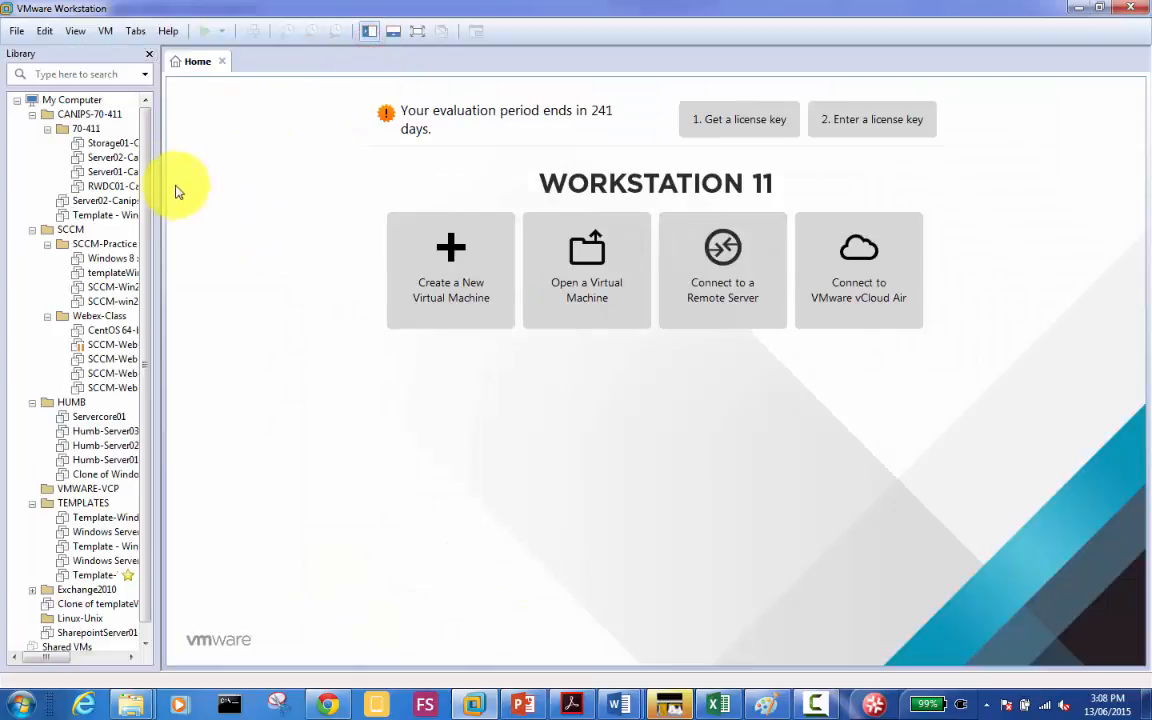
drag(157, 199, 285, 199)
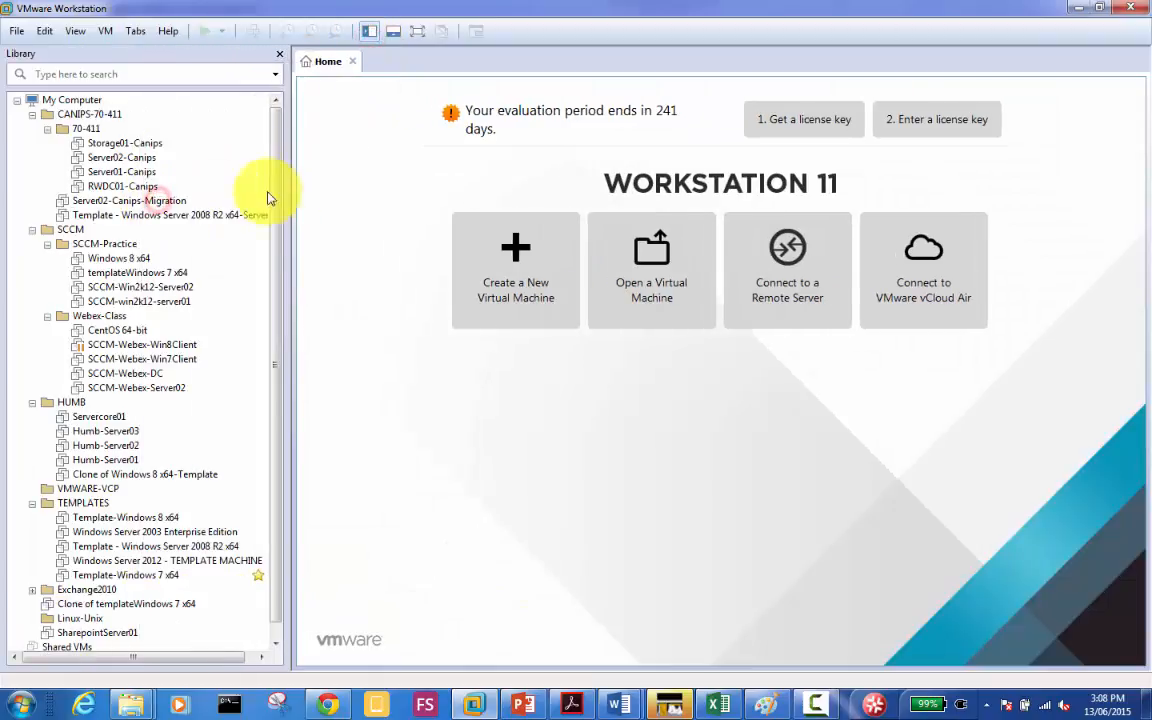
click(47, 129)
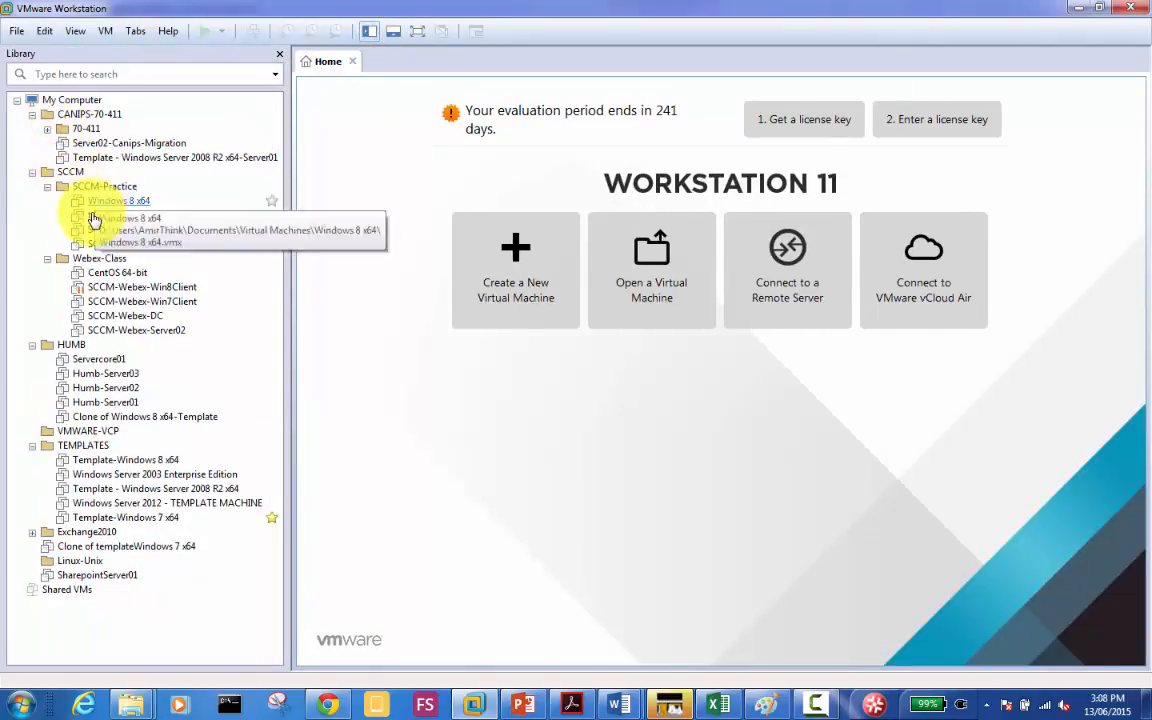
click(32, 172)
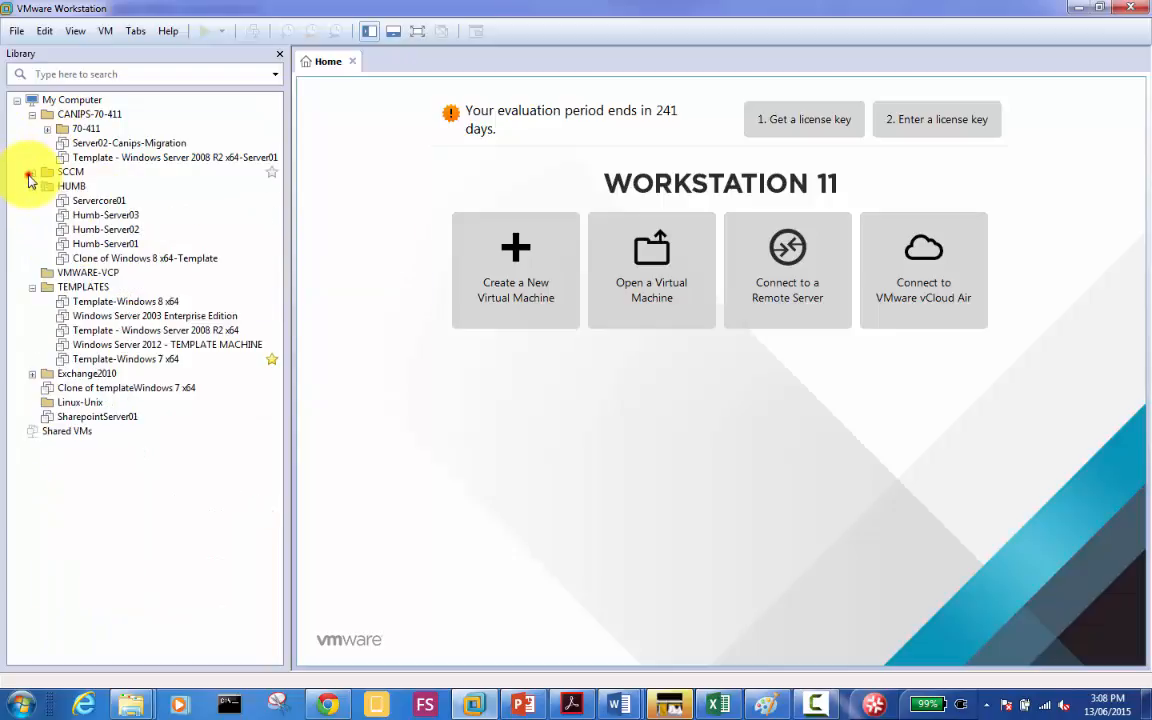
Step: Power on Humb-Server01, Humb-Server02 and Humb-Server03 from the library, each in its own tab
click(112, 246)
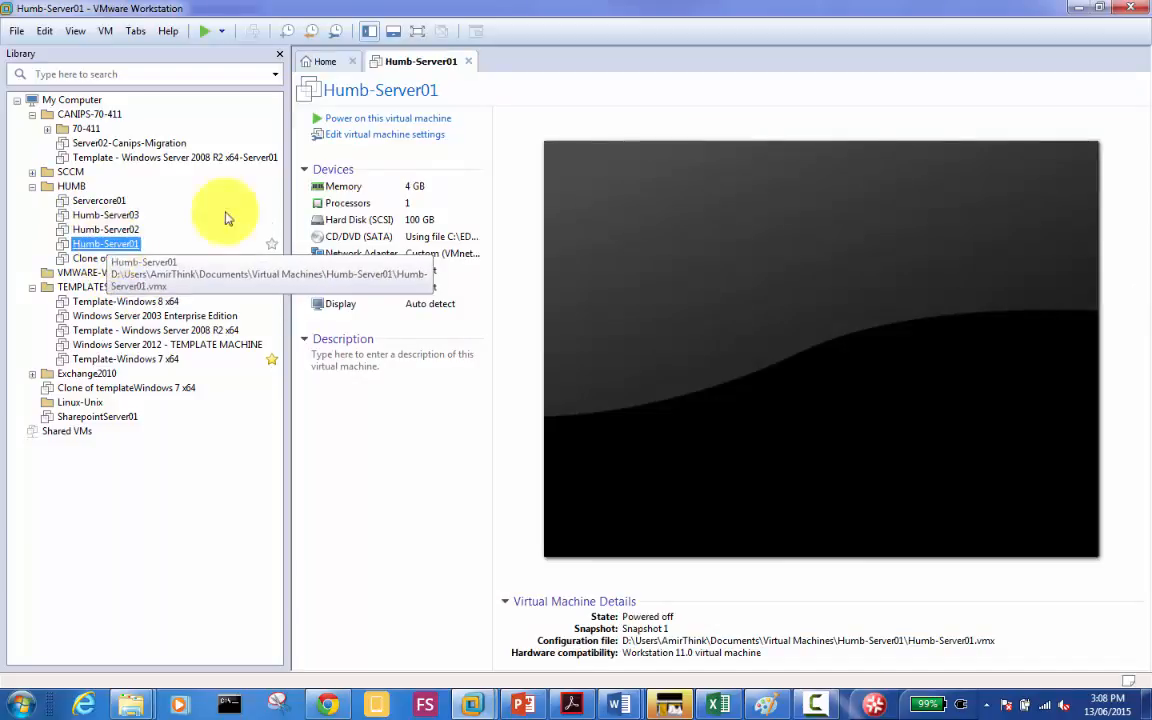
click(388, 120)
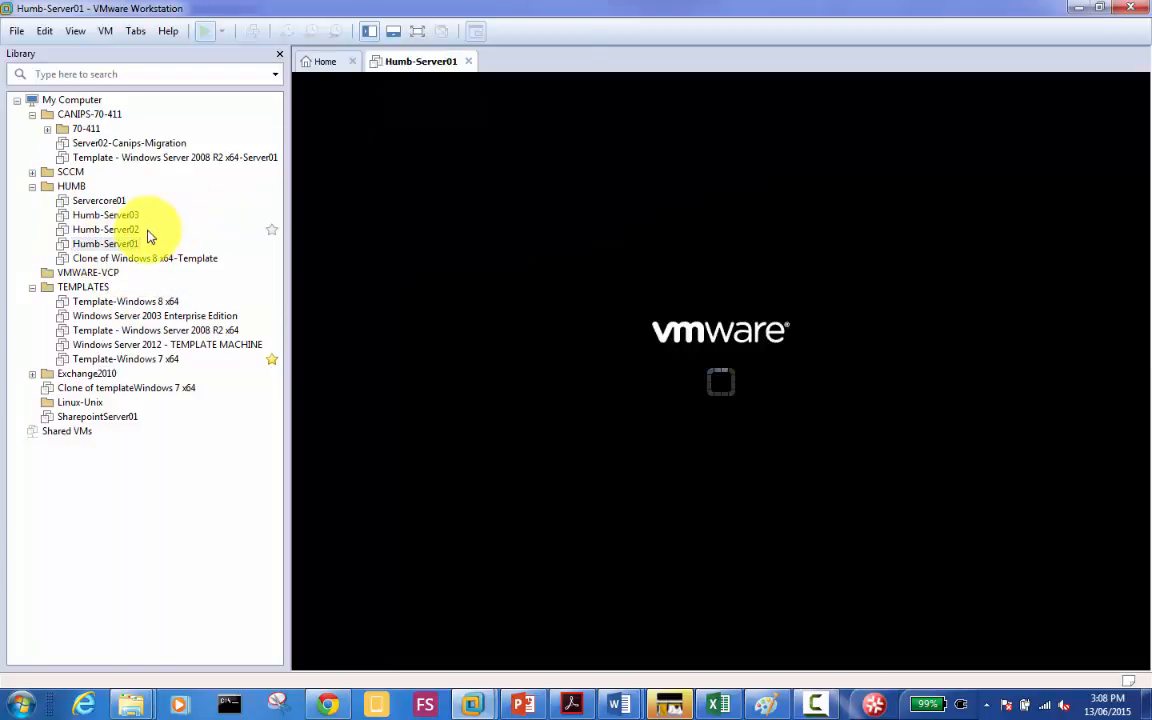
click(126, 231)
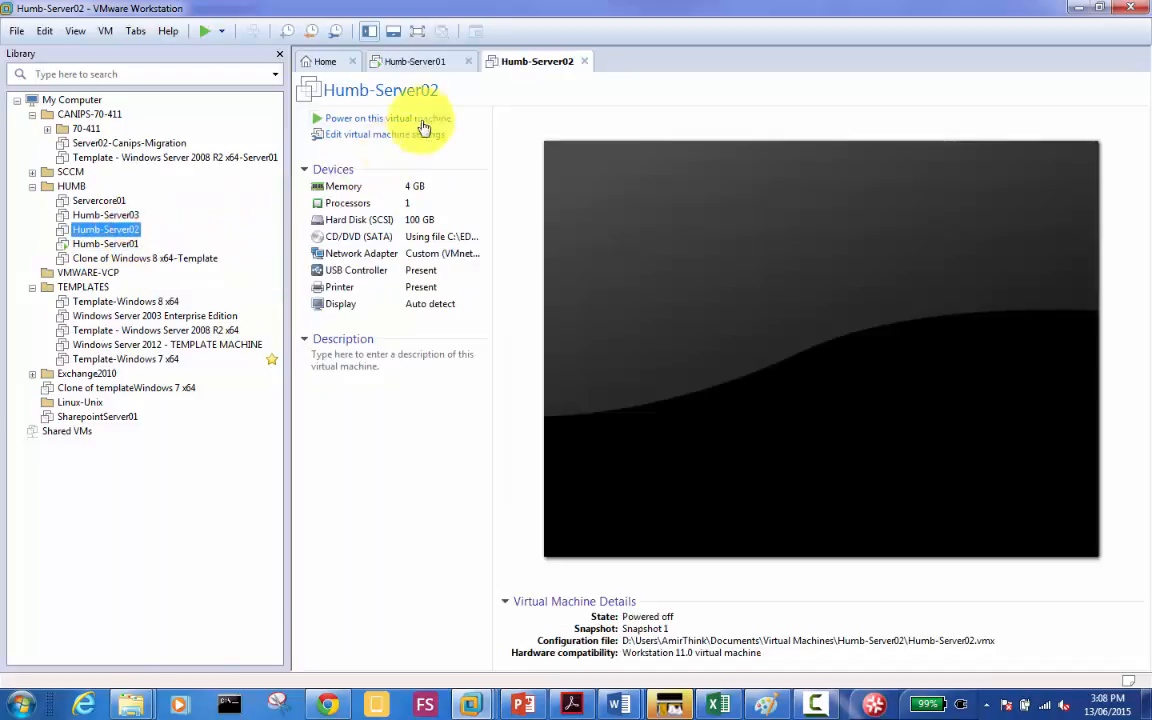
click(400, 118)
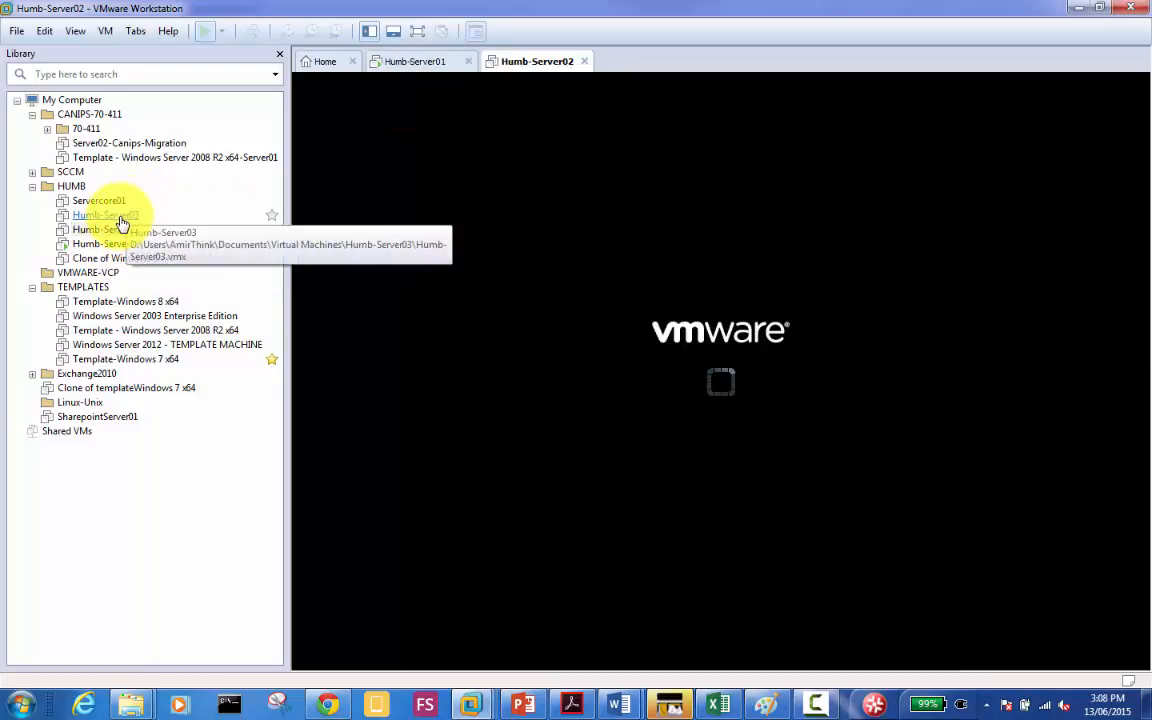
click(118, 216)
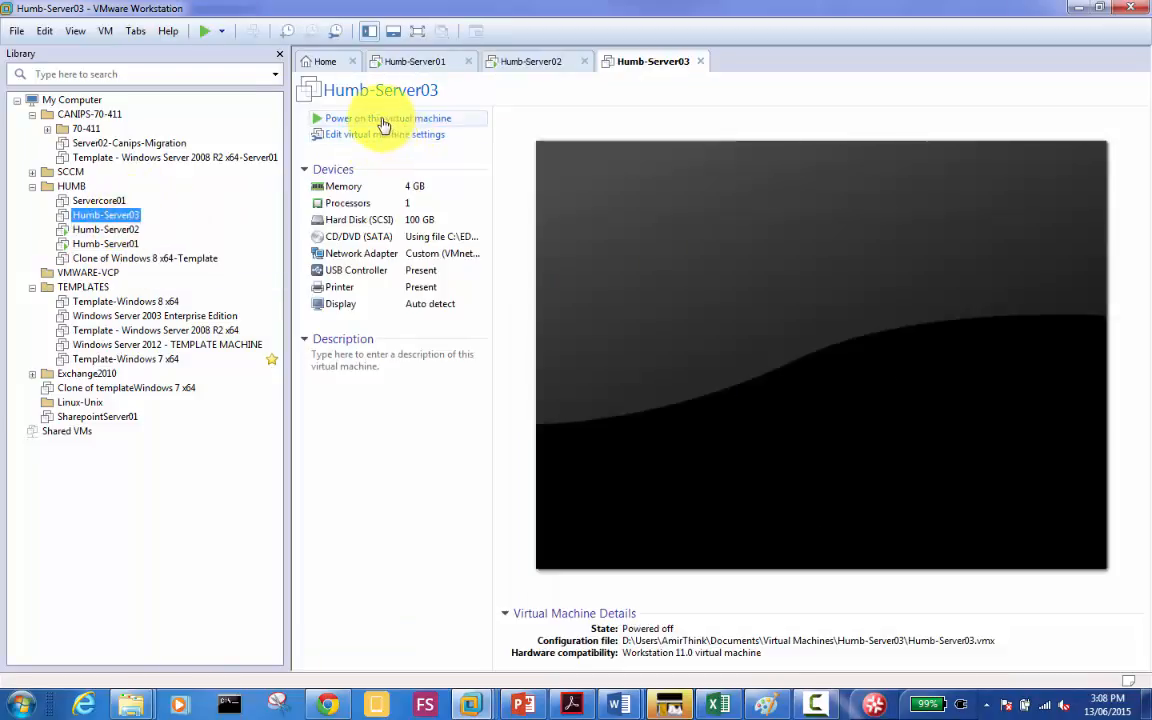
click(381, 117)
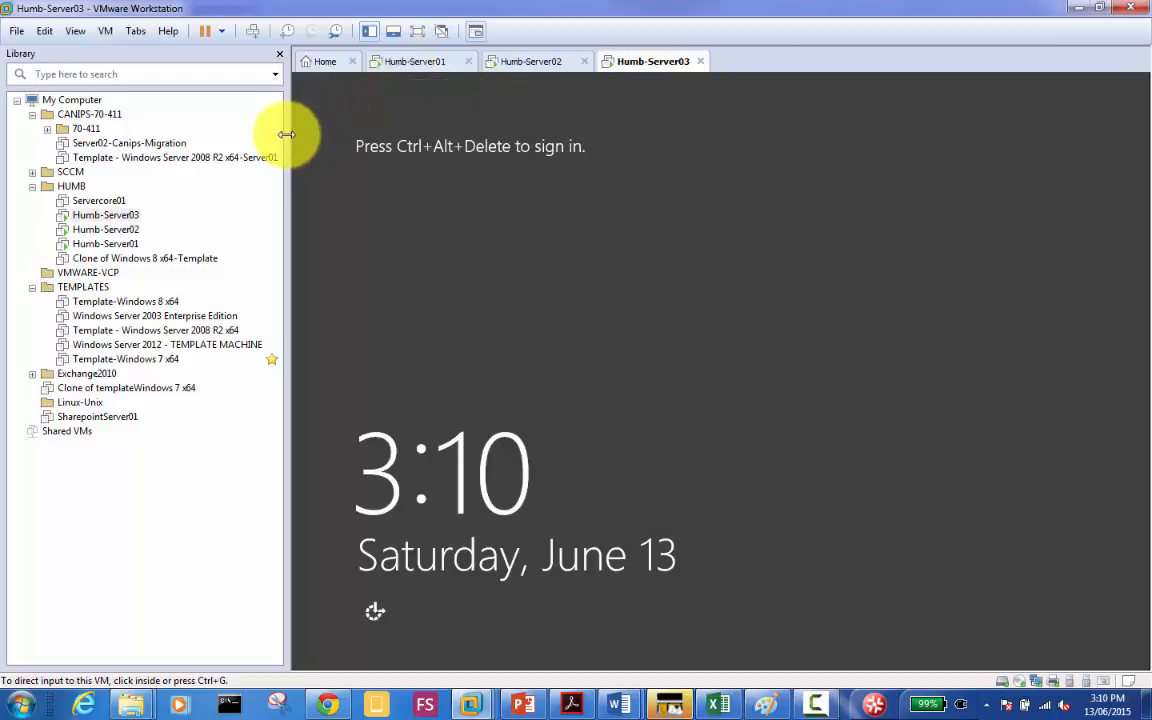
Step: Sign in to Humb-Server01 via Ctrl+Alt+Del using the domain admin password
drag(286, 134, 155, 135)
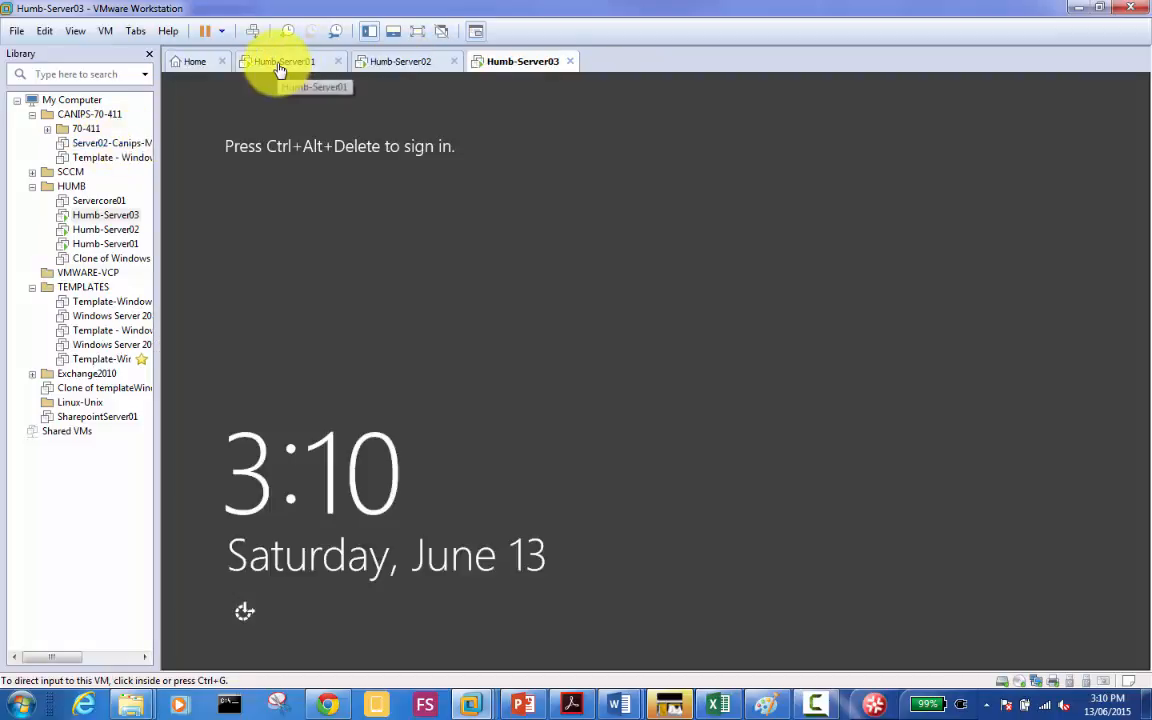
click(280, 66)
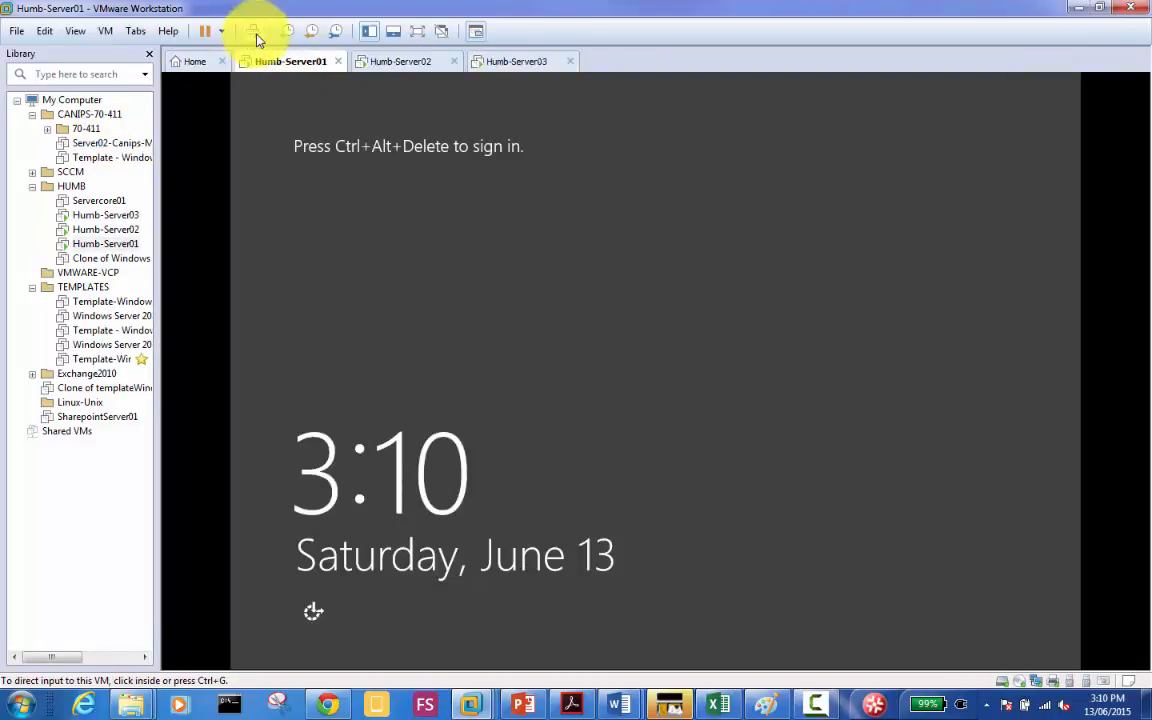
click(255, 31)
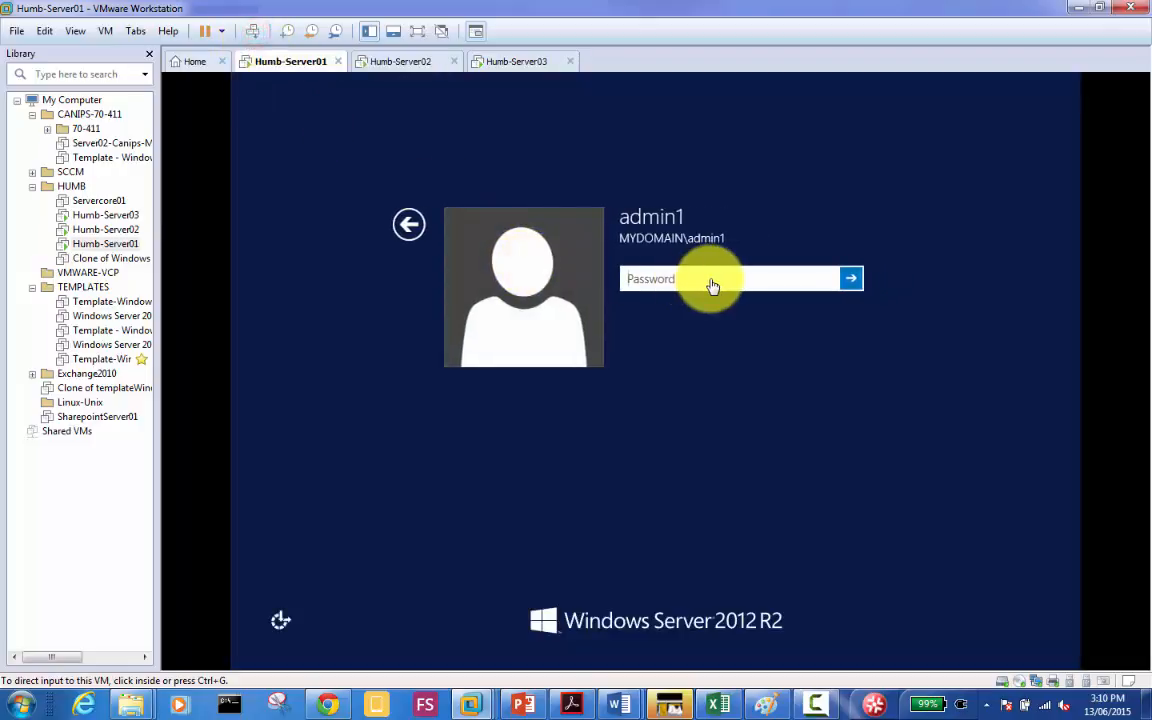
click(712, 284)
text(Passw0rd)
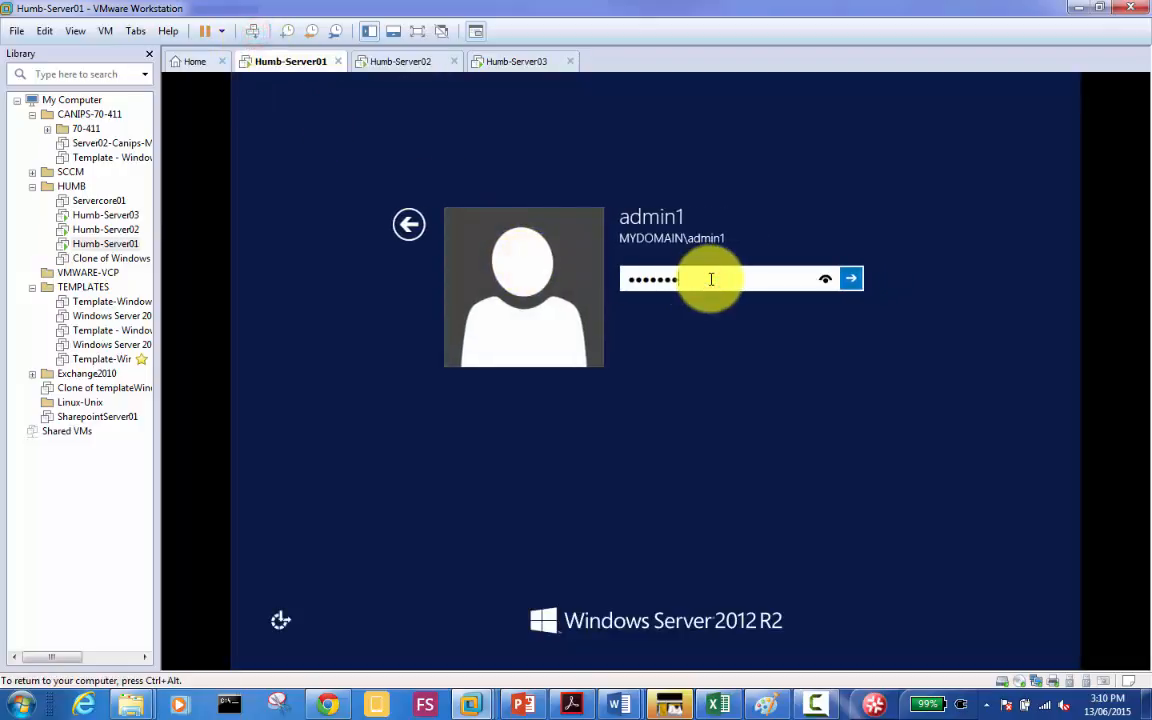
key(Return)
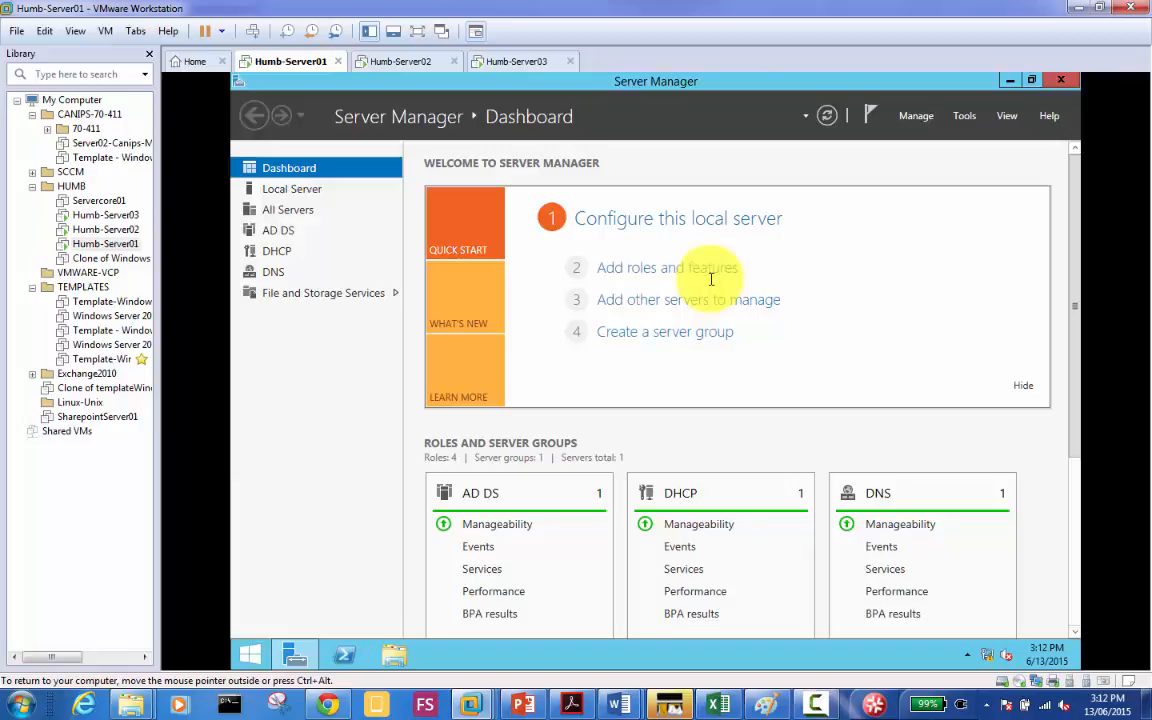
right_click(293, 67)
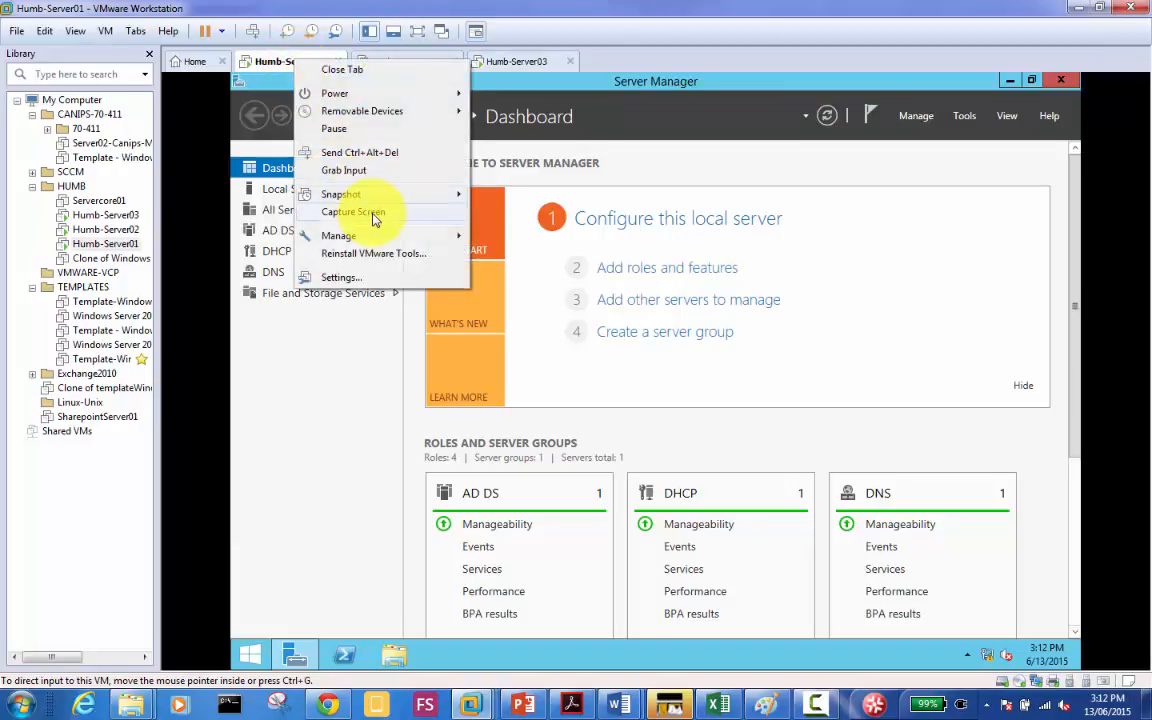
mouse_move(394, 200)
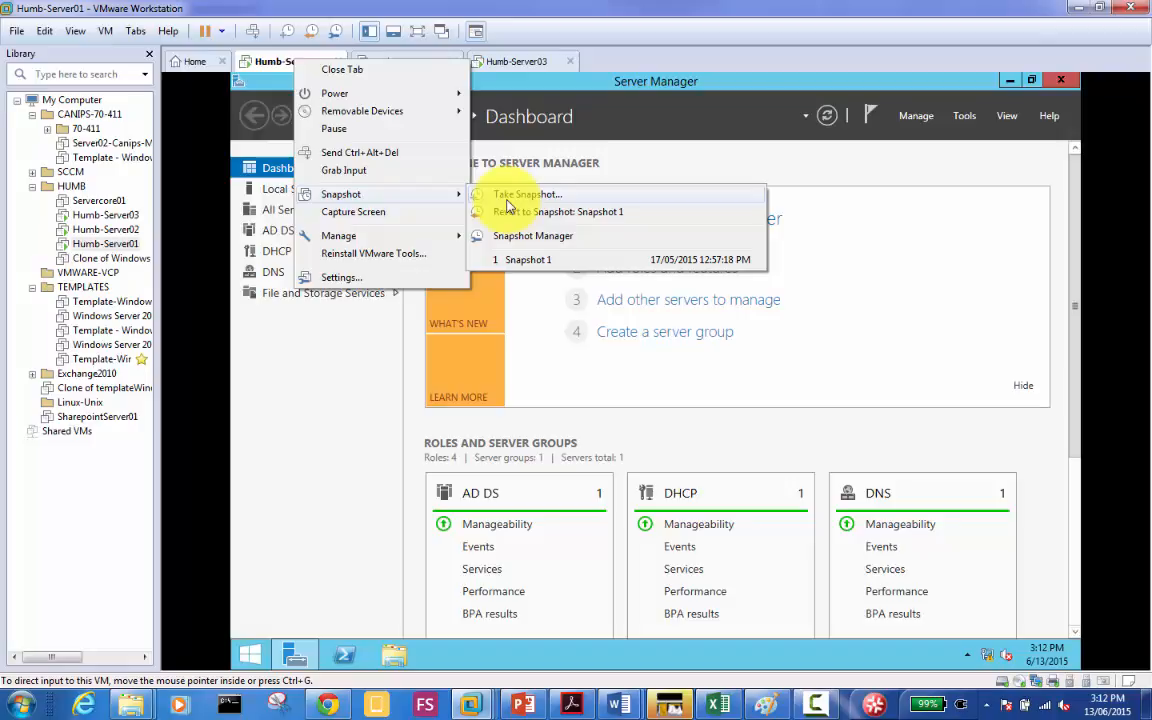
click(540, 243)
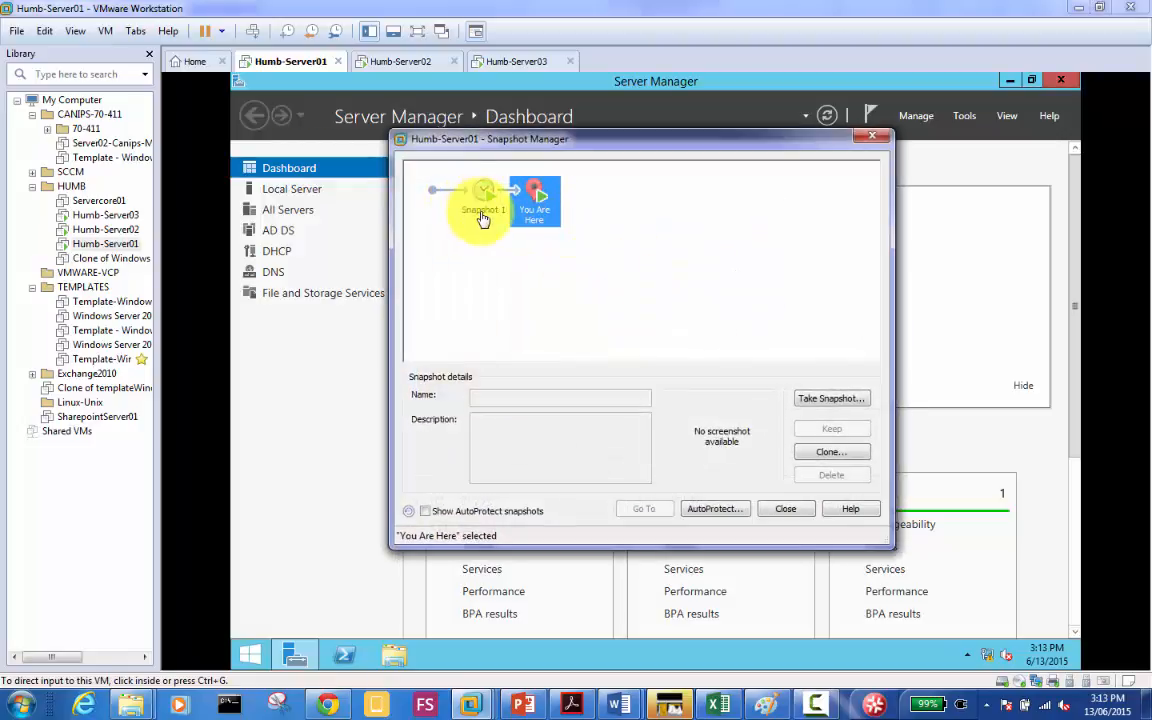
click(477, 219)
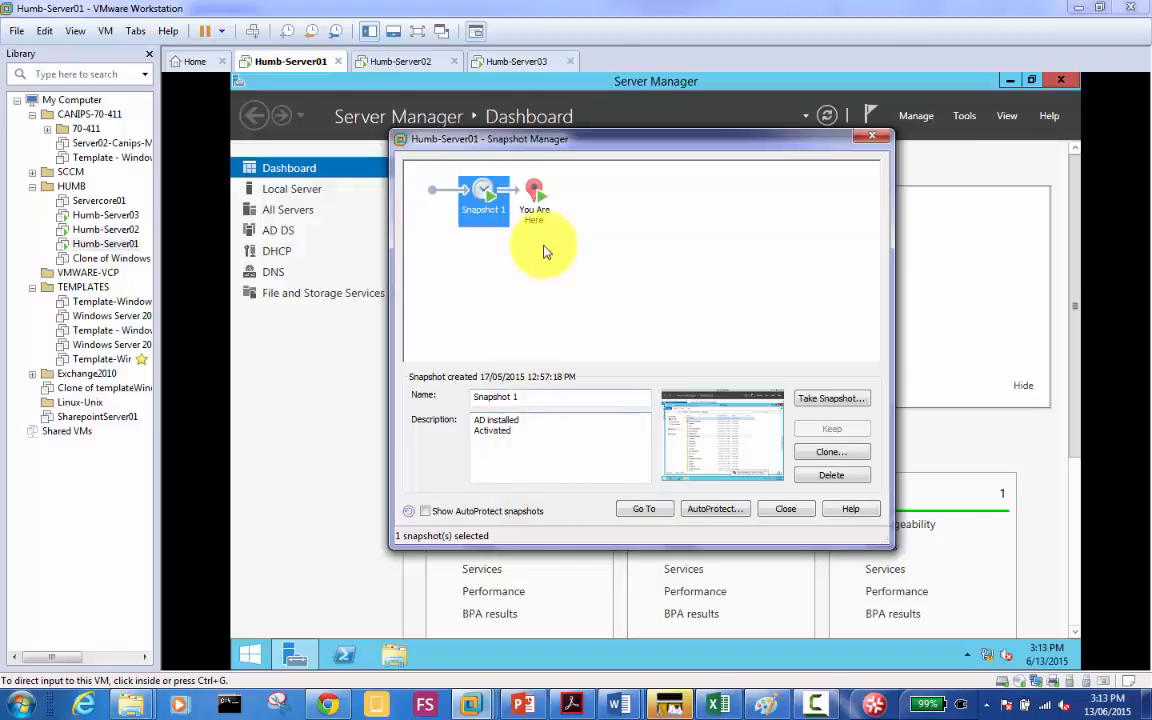
click(792, 514)
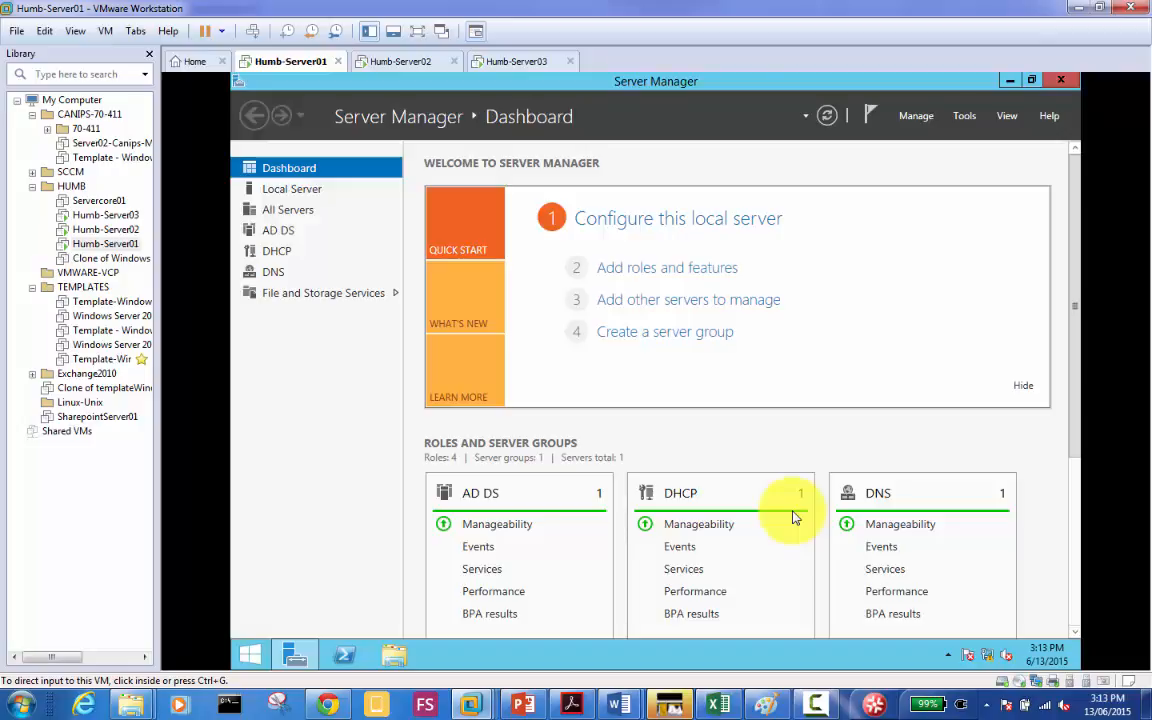
Step: Reopen and close Humb-Server01's Snapshot Manager, then return input to the VM
right_click(295, 70)
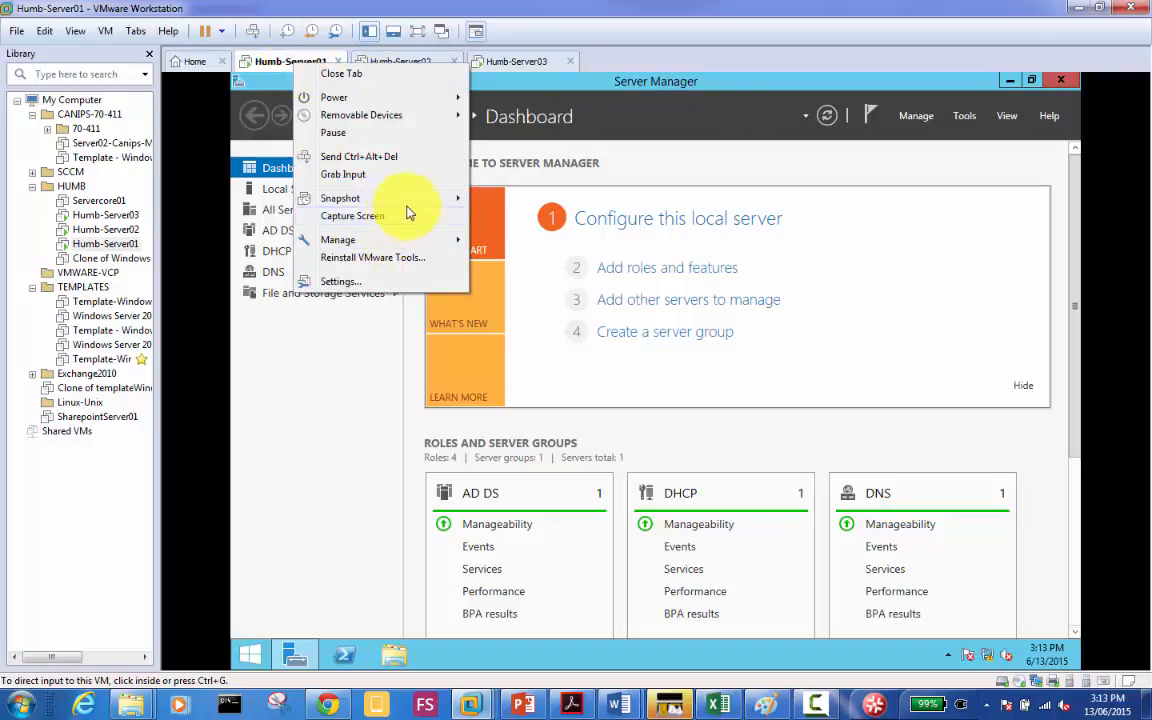
mouse_move(406, 206)
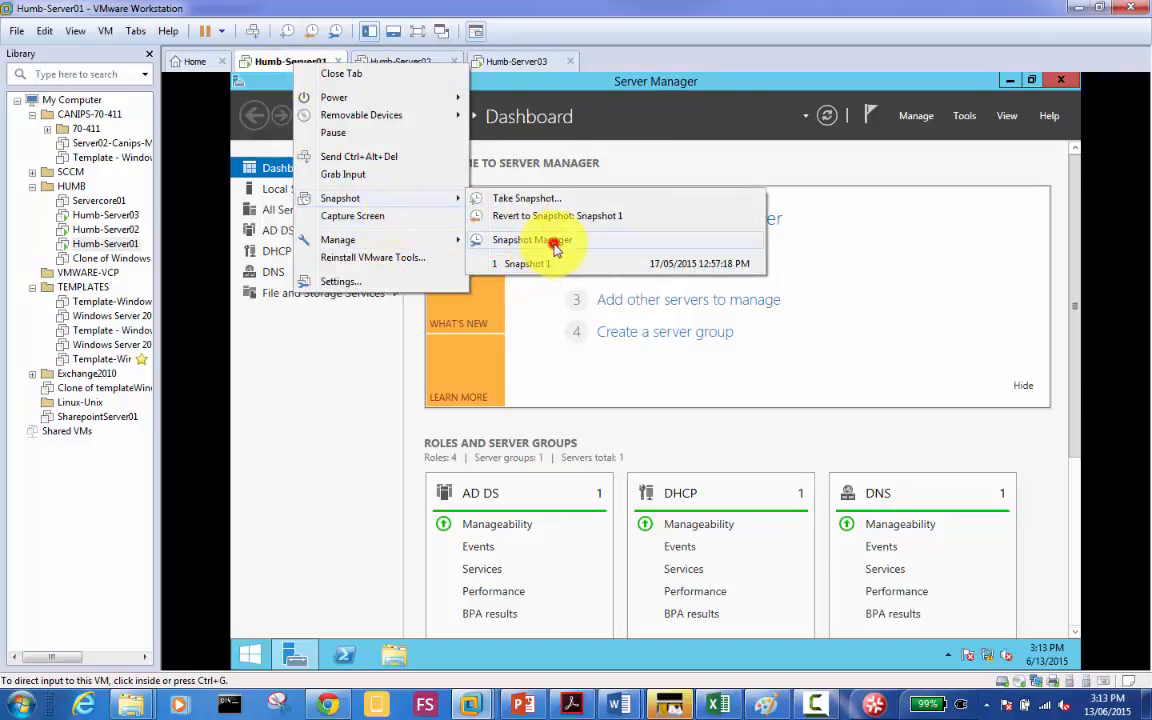
click(560, 241)
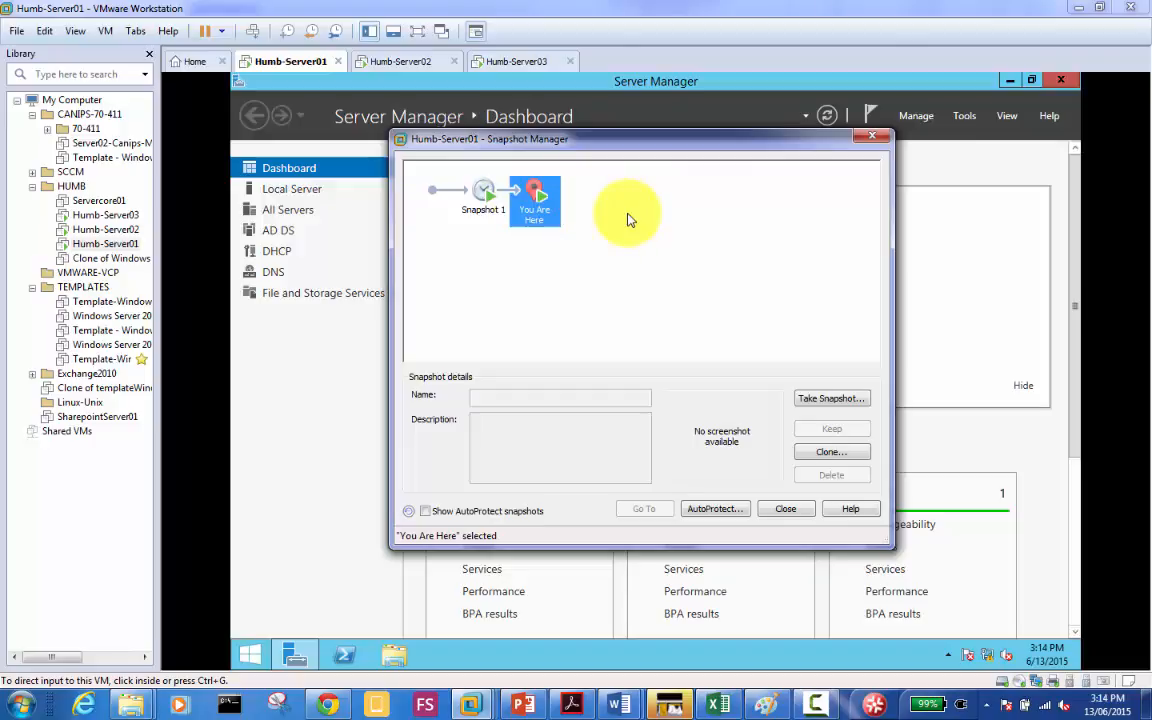
click(784, 512)
click(313, 396)
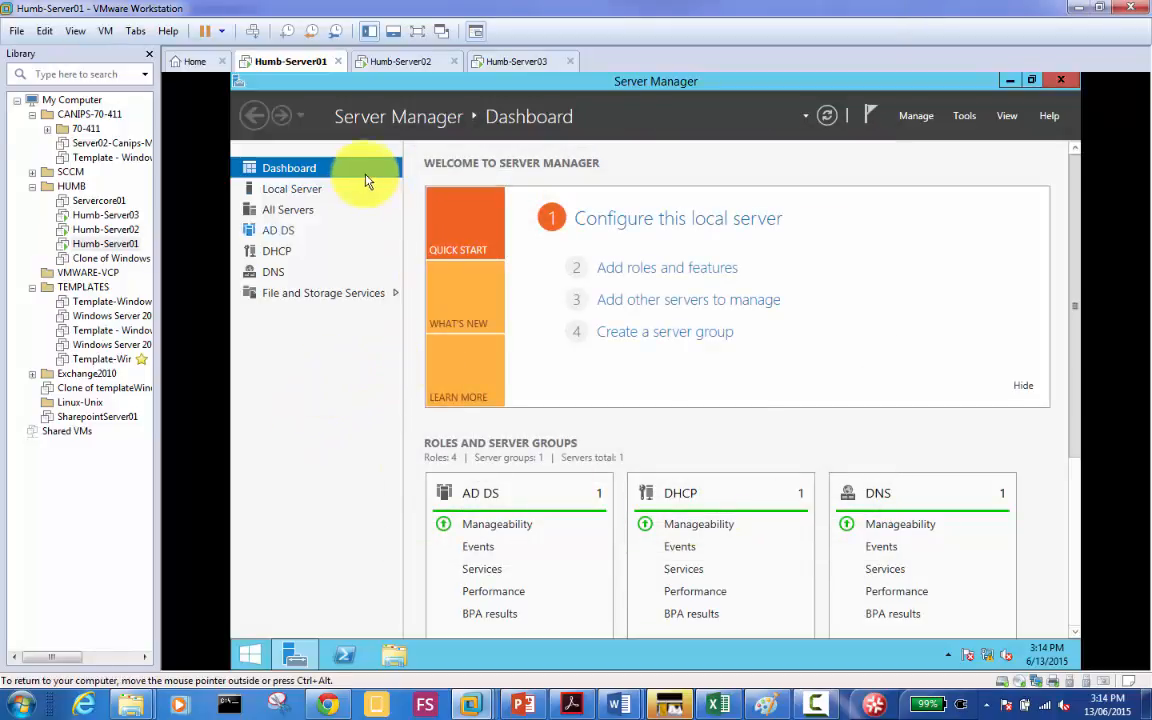
Step: Launch Active Directory Users and Computers from Server Manager's Tools menu
click(964, 117)
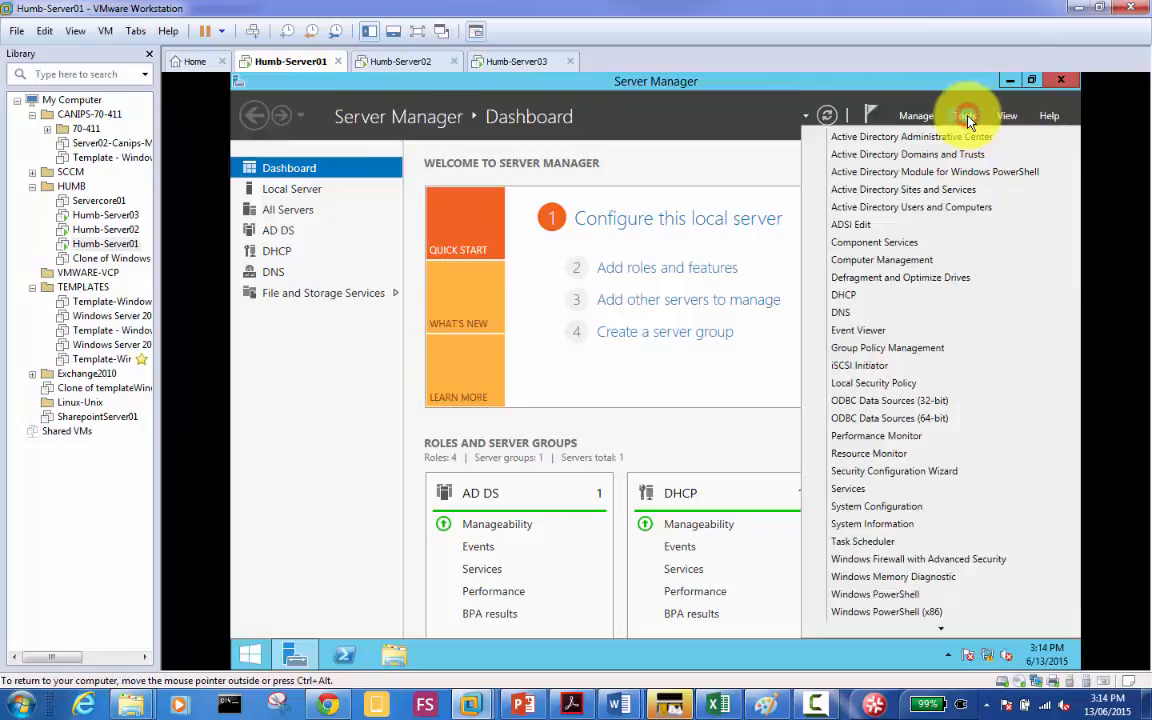
click(924, 212)
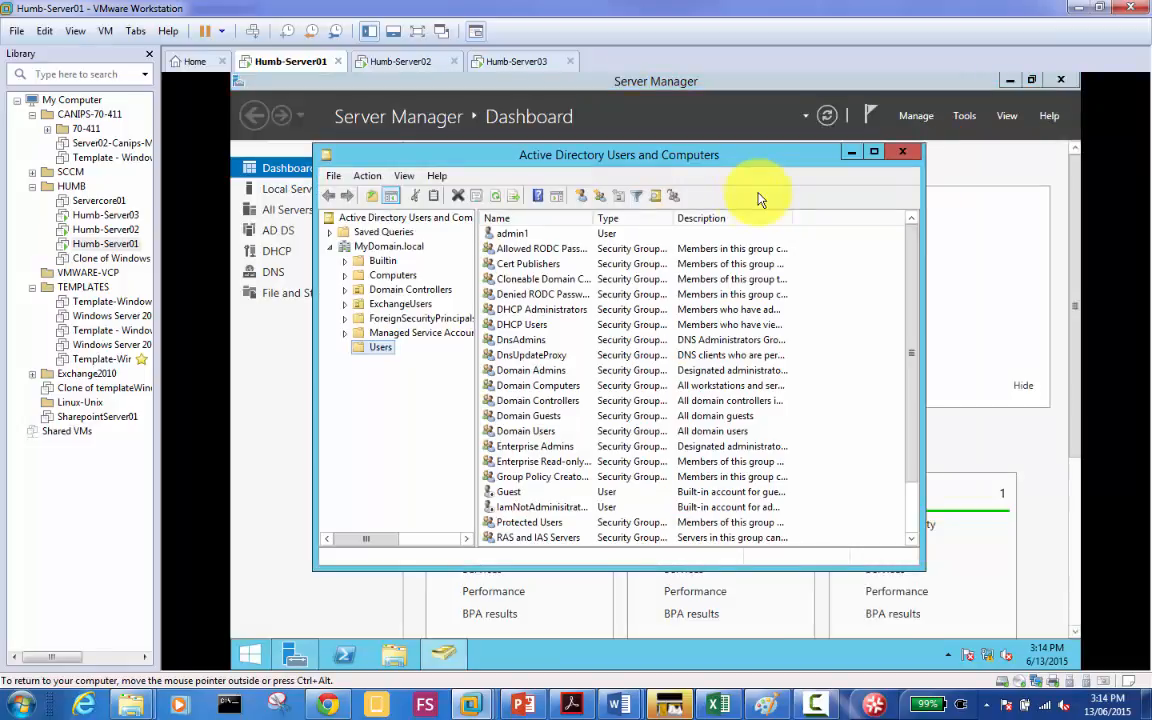
Step: Show the Domain Controllers in maximized ADUC with full names, select SERVER01, then switch to Humb-Server02
click(404, 290)
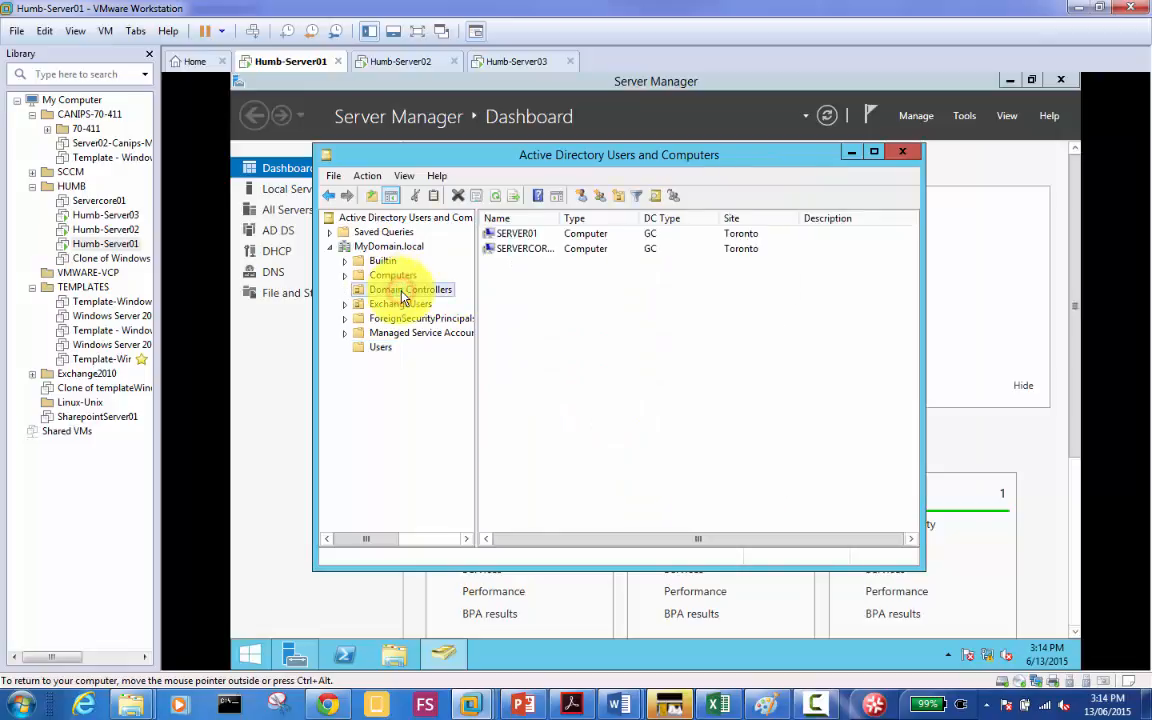
double_click(586, 154)
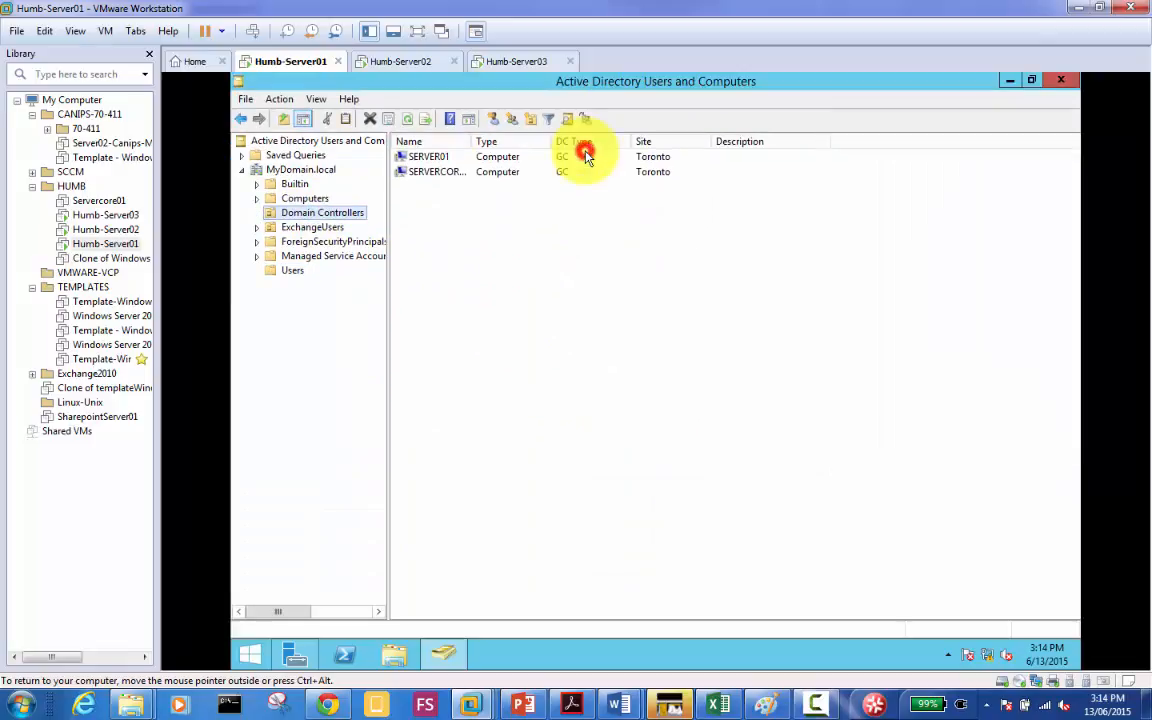
double_click(472, 142)
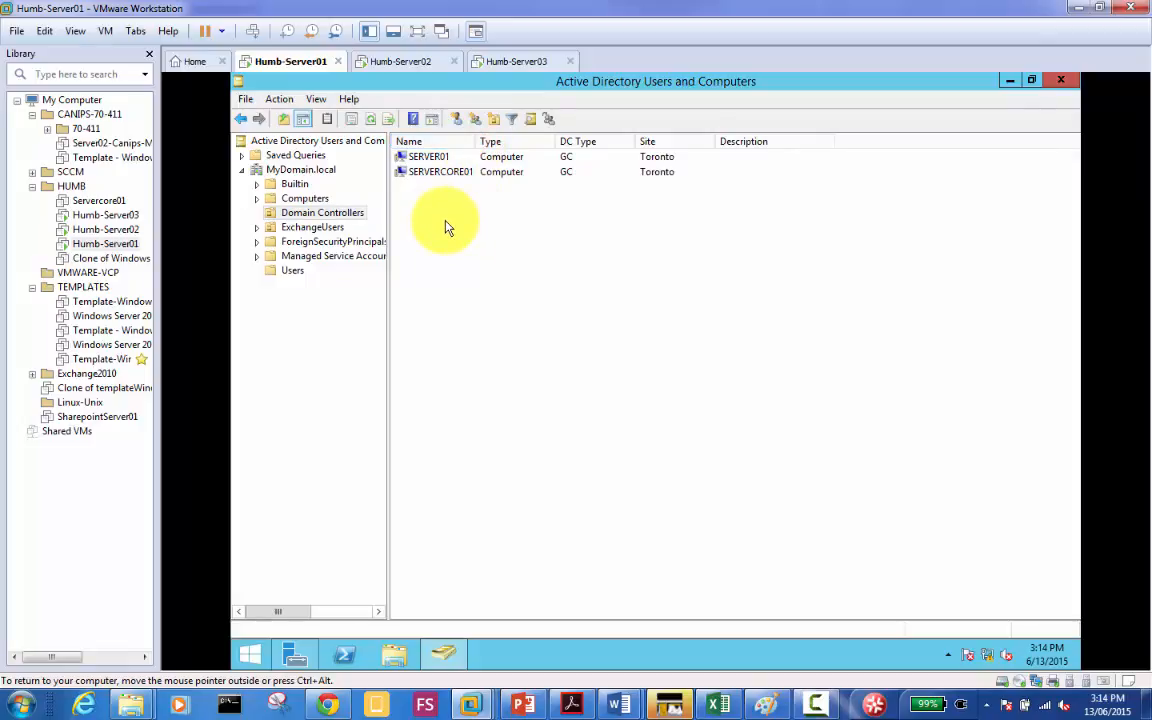
click(434, 157)
click(395, 64)
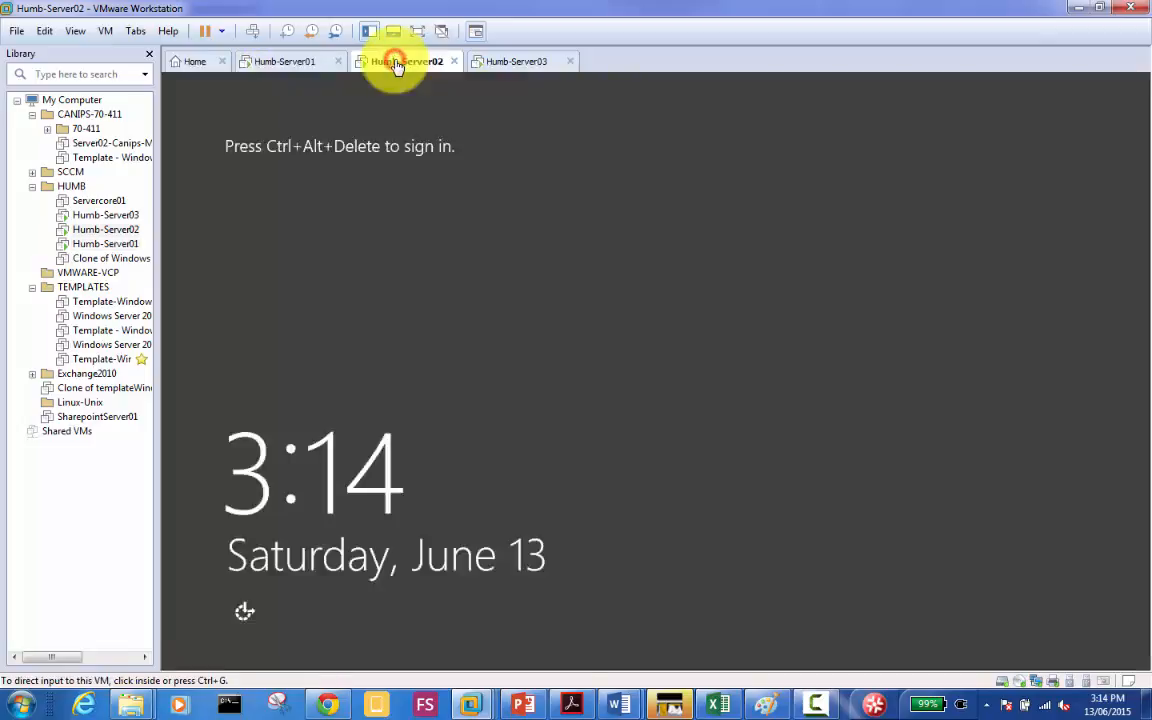
Step: Sign in to Humb-Server02 with the administrator password, then return to Humb-Server01
click(254, 32)
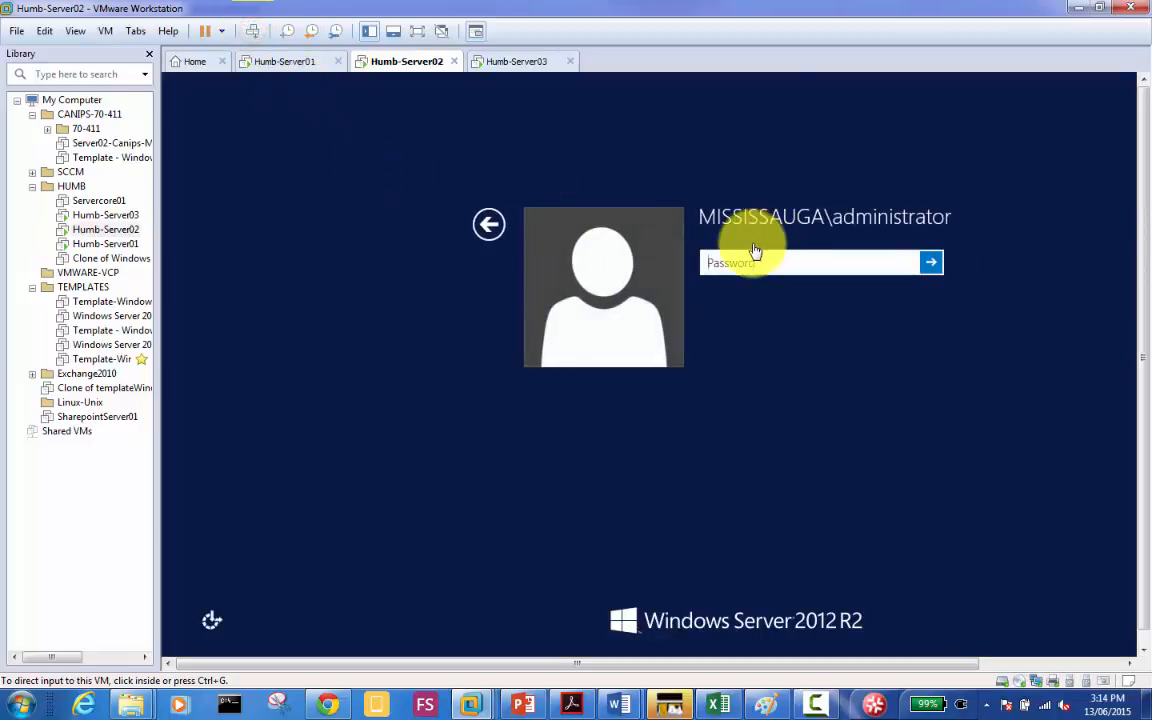
click(748, 255)
text(Pa$$w0rd)
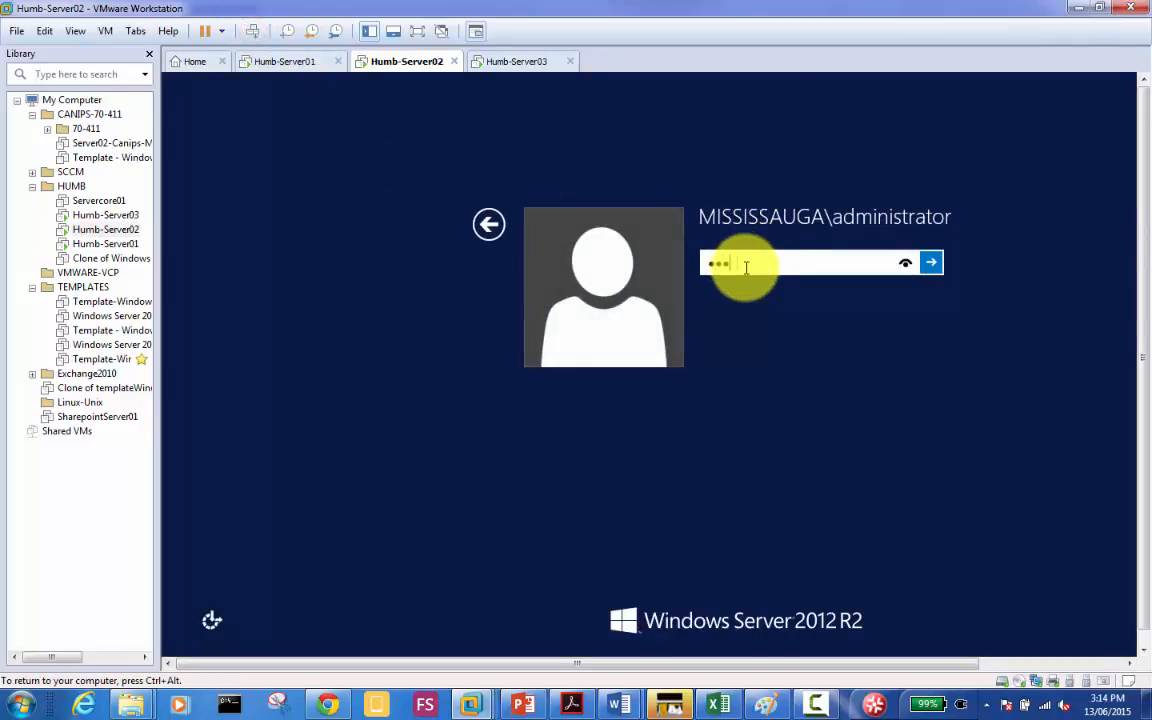
key(Return)
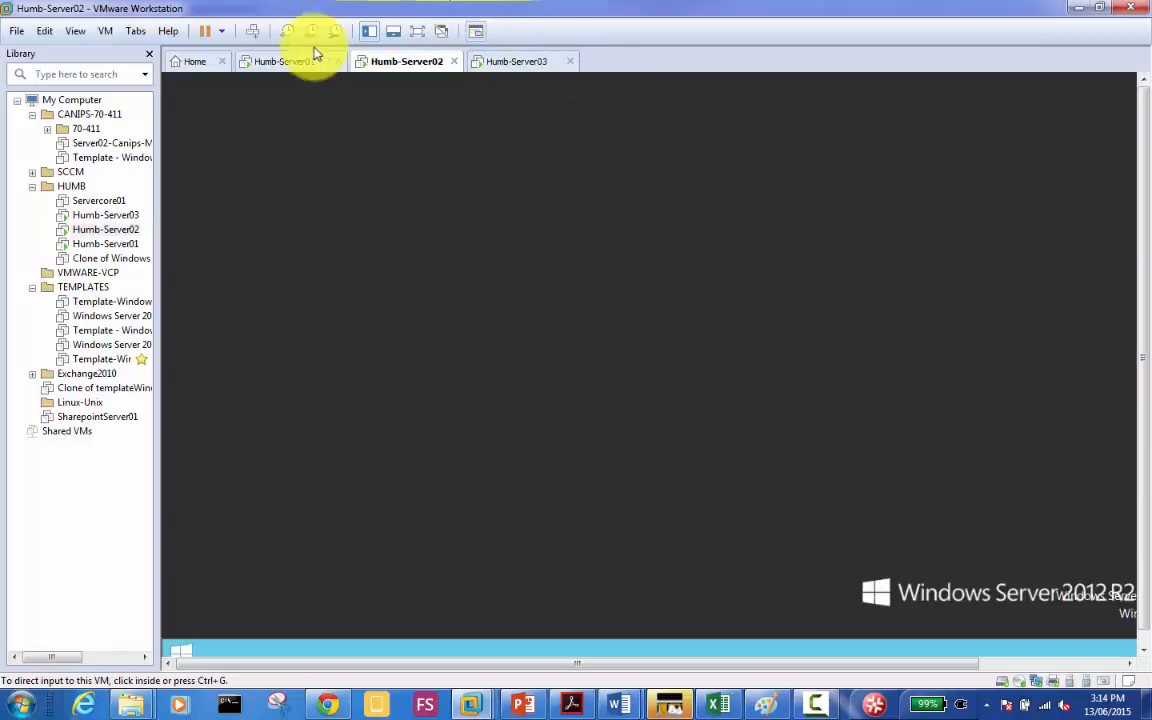
click(282, 64)
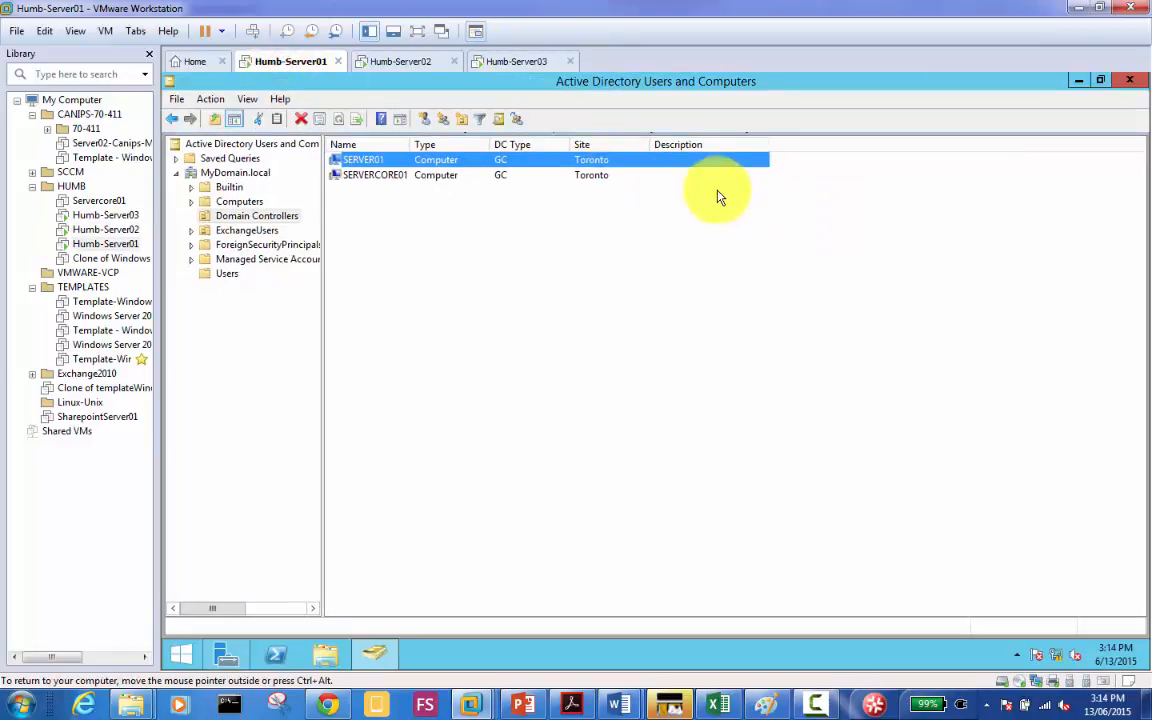
Step: Launch Active Directory Sites and Services from Server Manager's Tools menu on Humb-Server01
click(225, 655)
click(1034, 116)
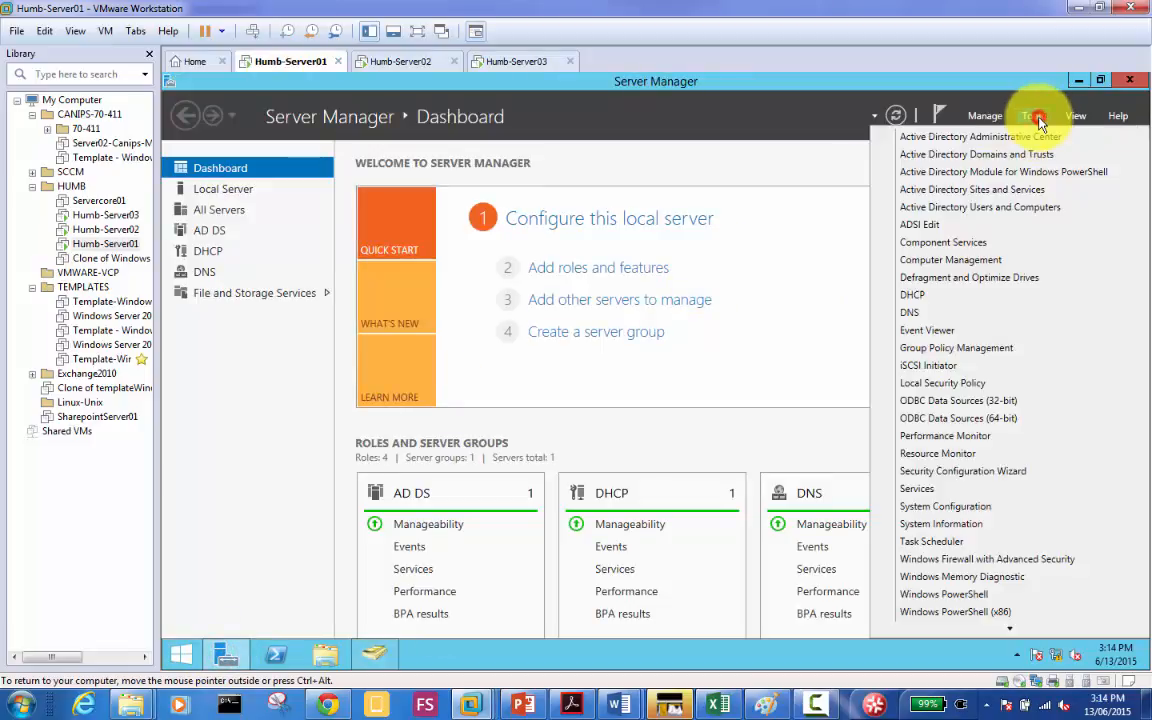
click(1017, 190)
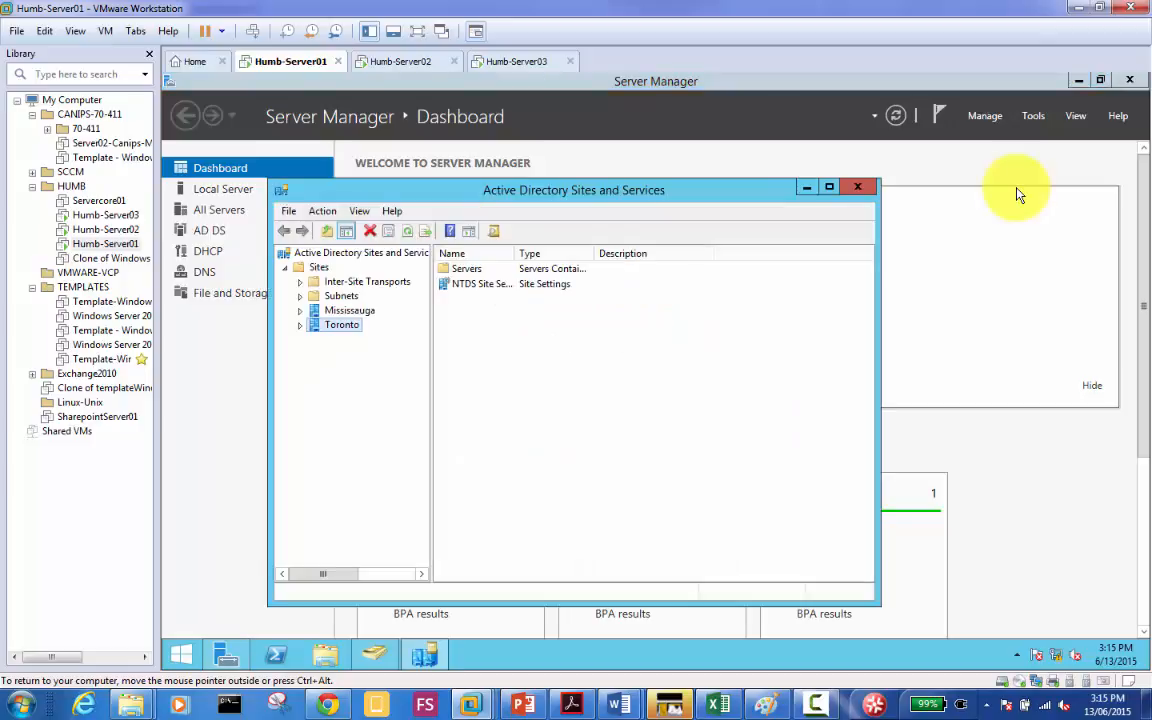
Step: Expand the Mississauga and Toronto sites and their Servers containers
double_click(321, 310)
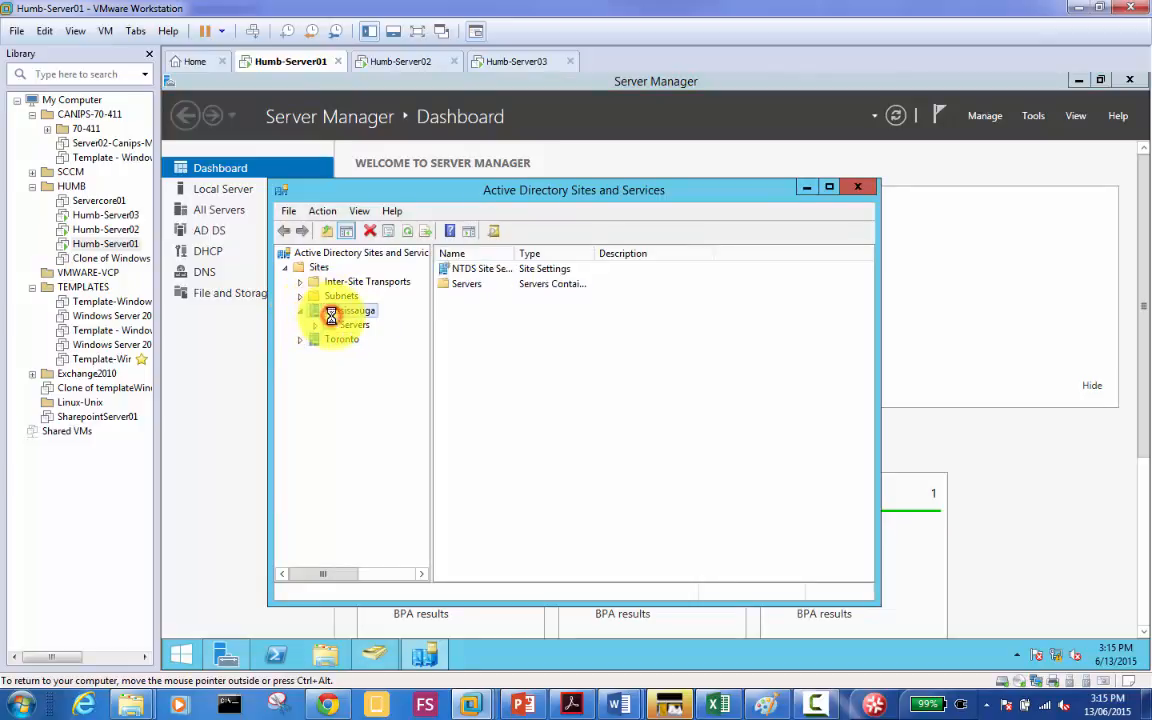
click(345, 325)
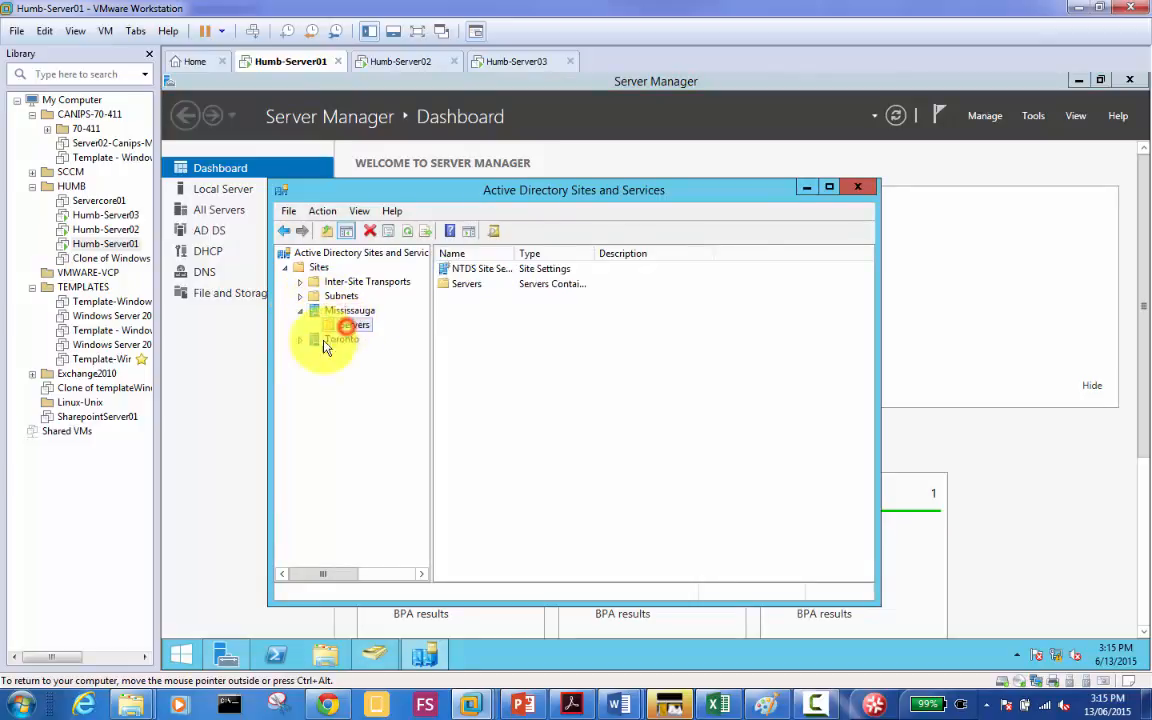
click(300, 340)
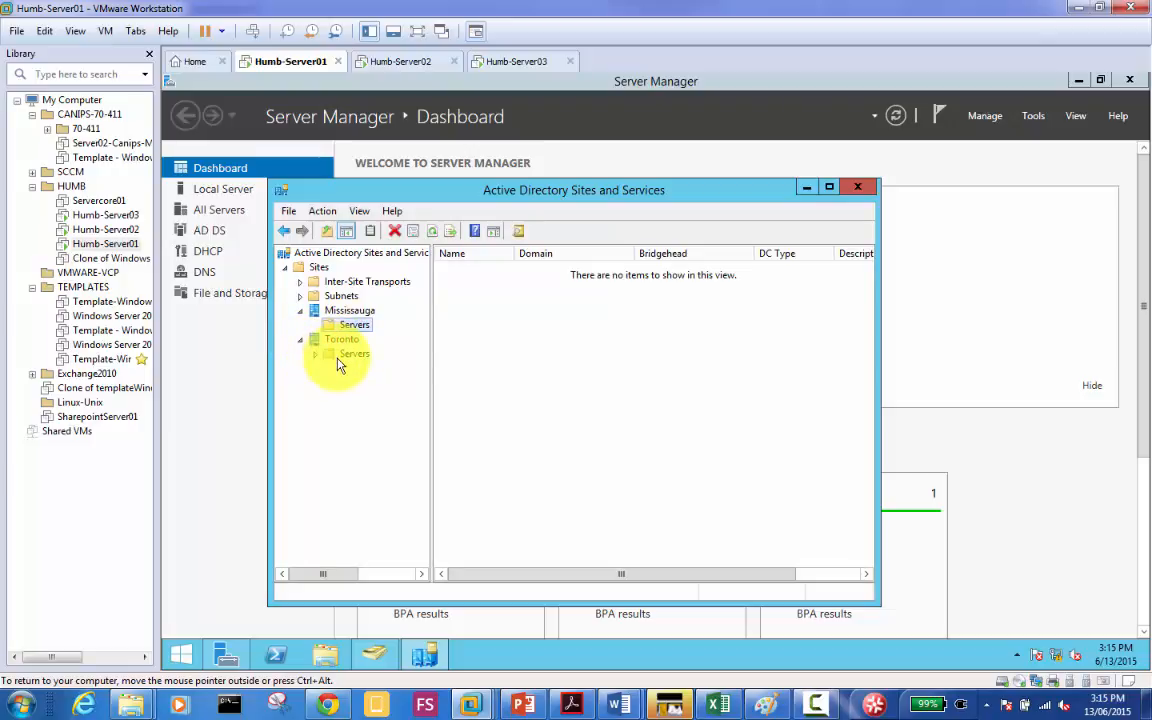
click(320, 357)
double_click(322, 360)
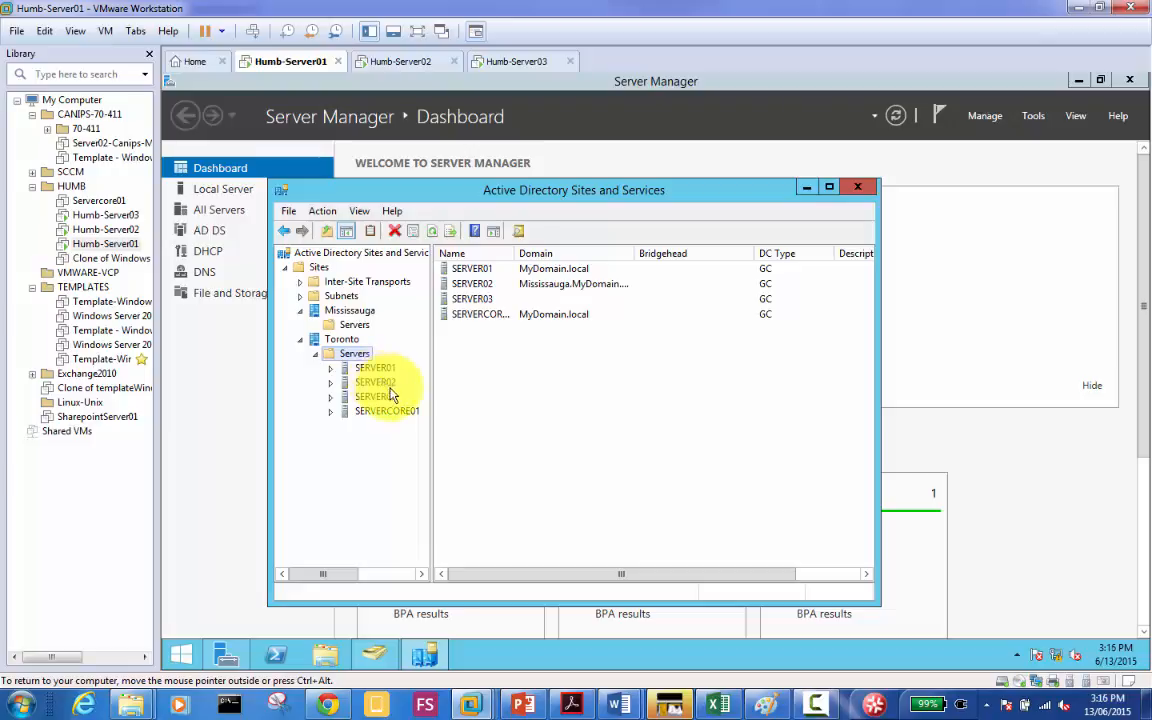
Step: Inspect the SERVER03, SERVER02 and SERVERCORE01 settings, then switch to Humb-Server03
click(388, 400)
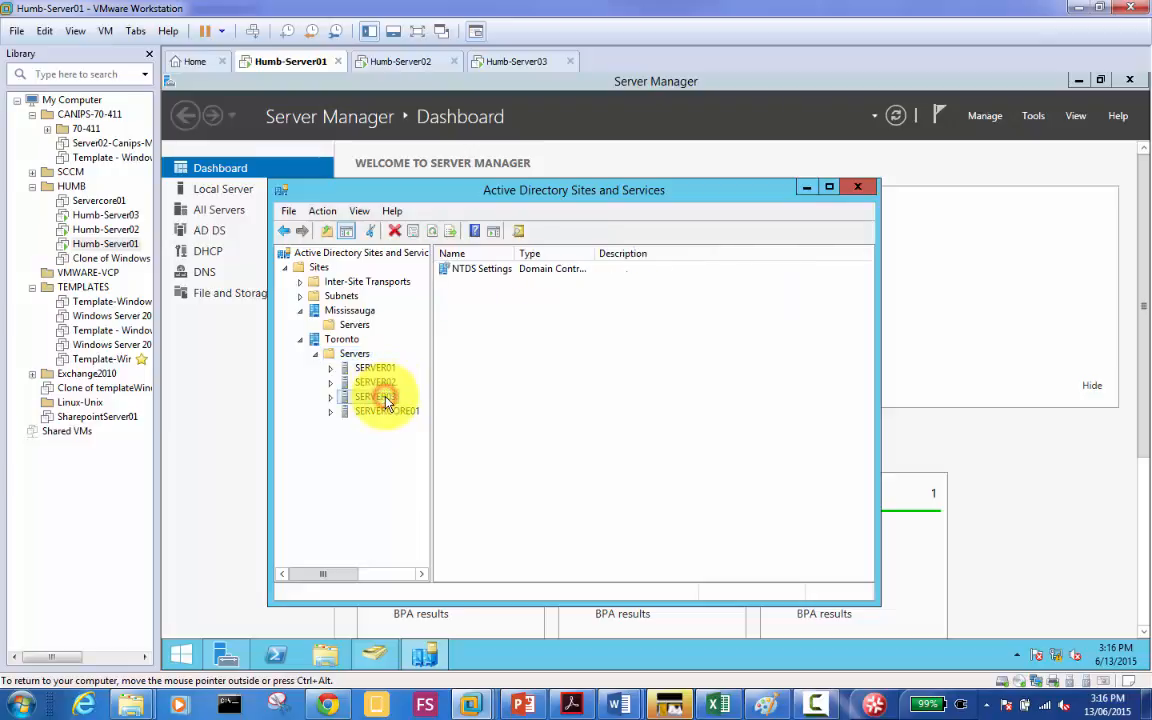
click(380, 387)
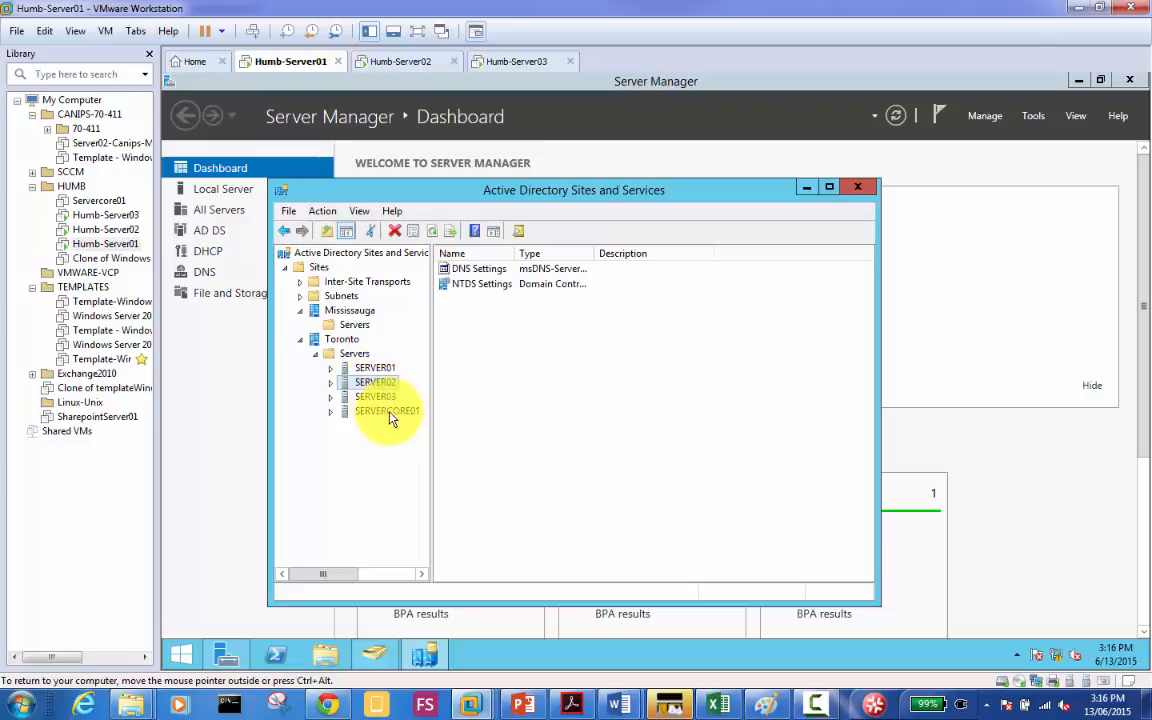
click(389, 411)
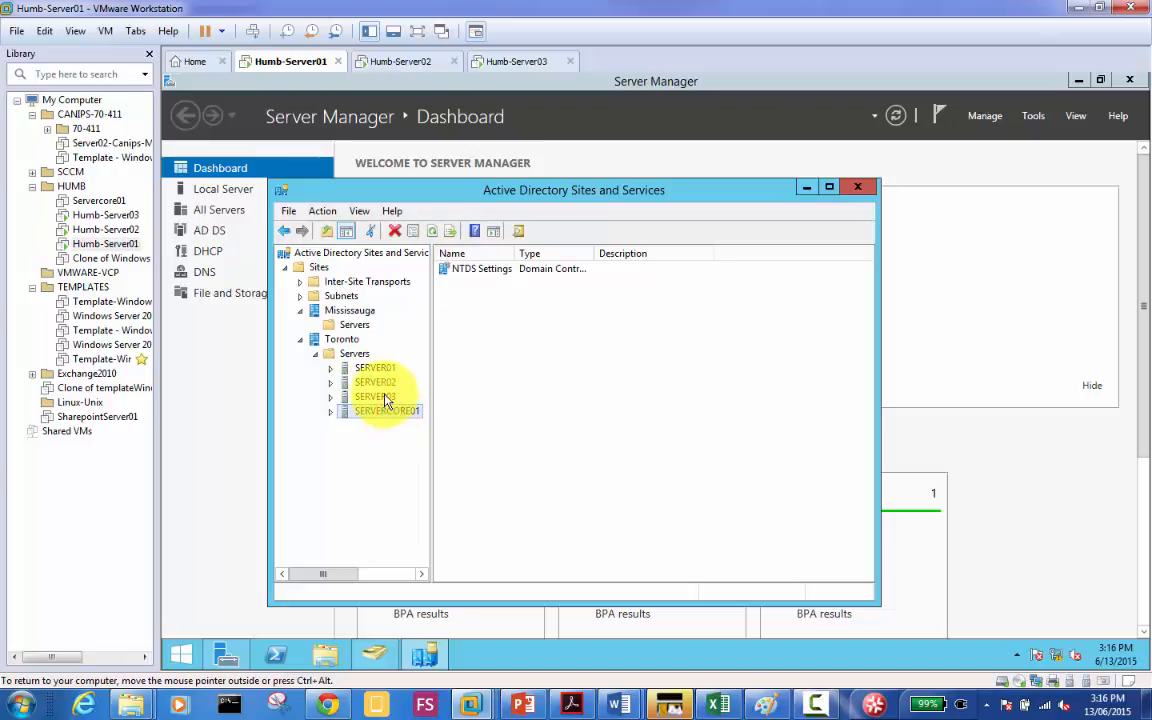
click(378, 397)
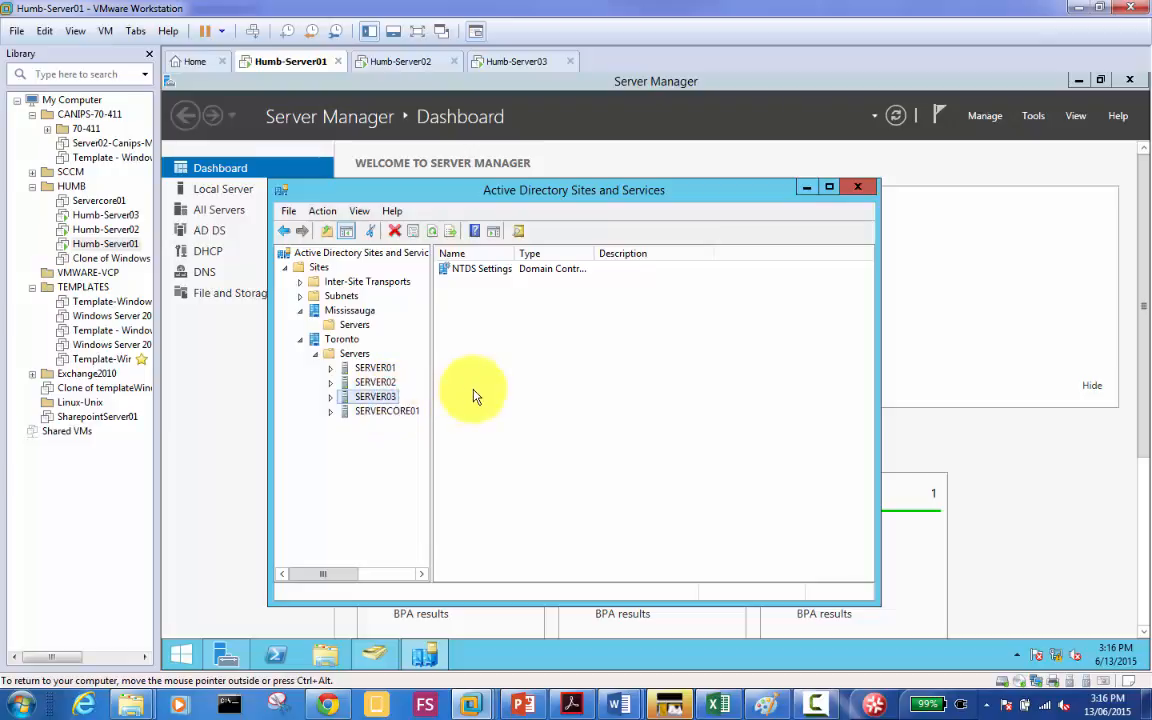
click(131, 217)
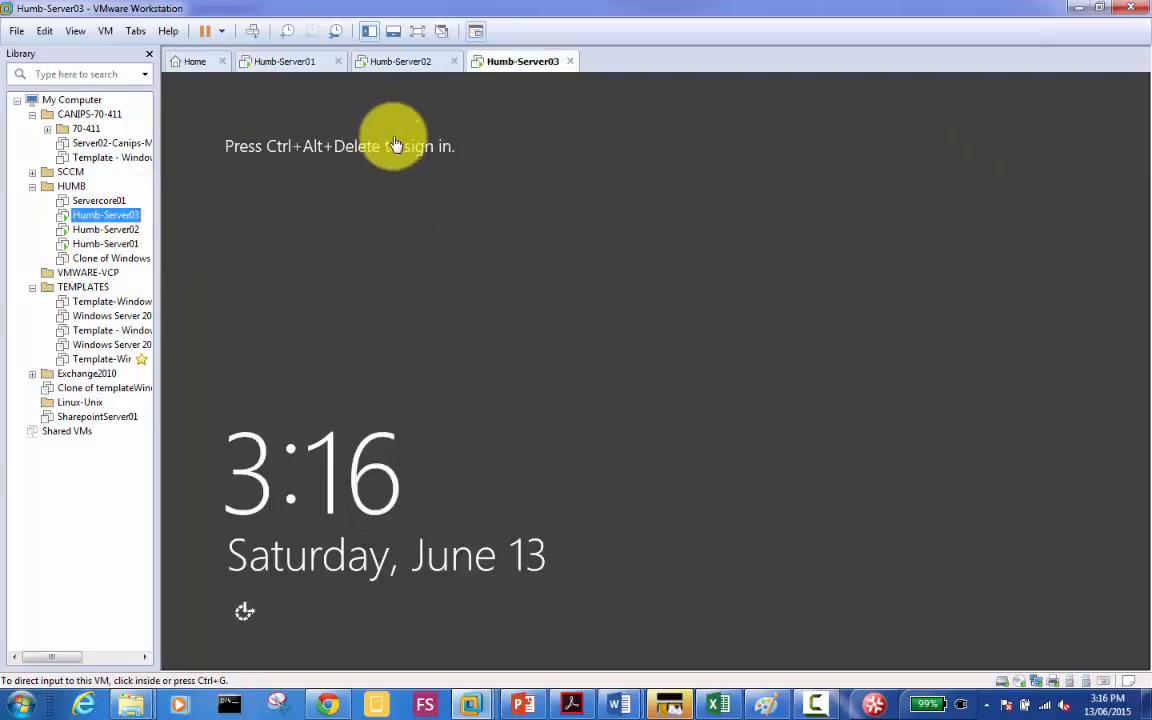
Step: Attempt to sign in to Humb-Server03 with the administrator password
click(253, 31)
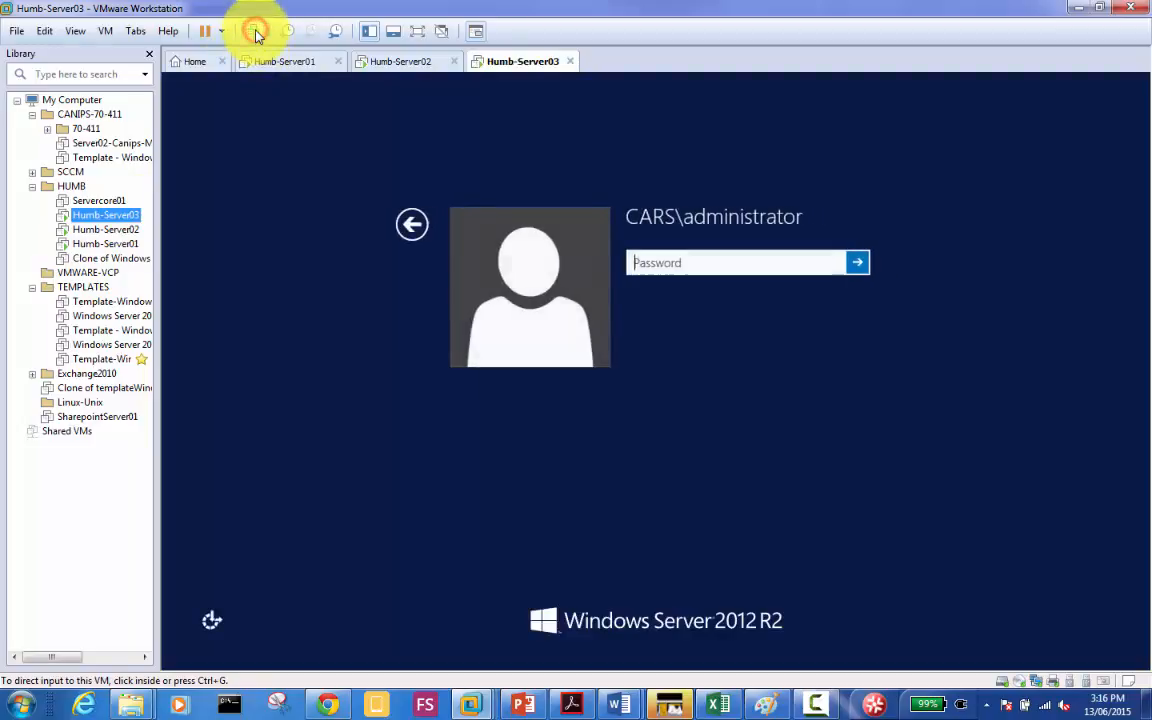
click(704, 263)
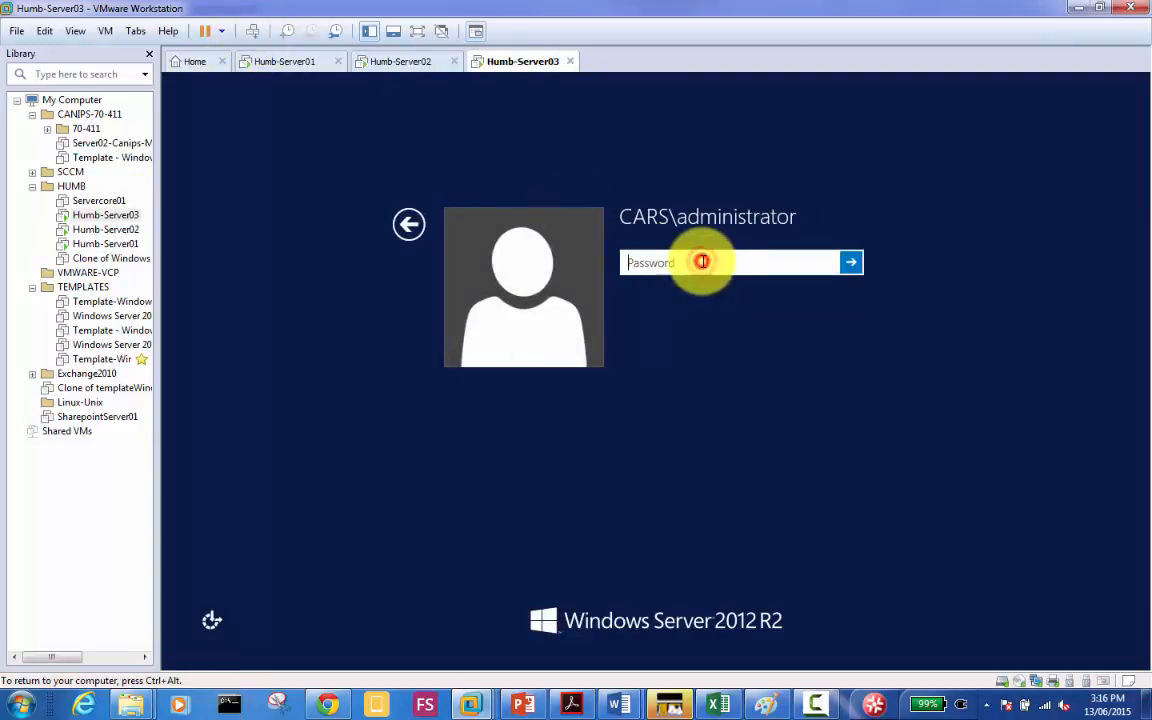
text(*******)
key(BackSpace)
key(BackSpace)
key(BackSpace)
key(BackSpace)
key(BackSpace)
key(BackSpace)
key(BackSpace)
text(********)
key(Return)
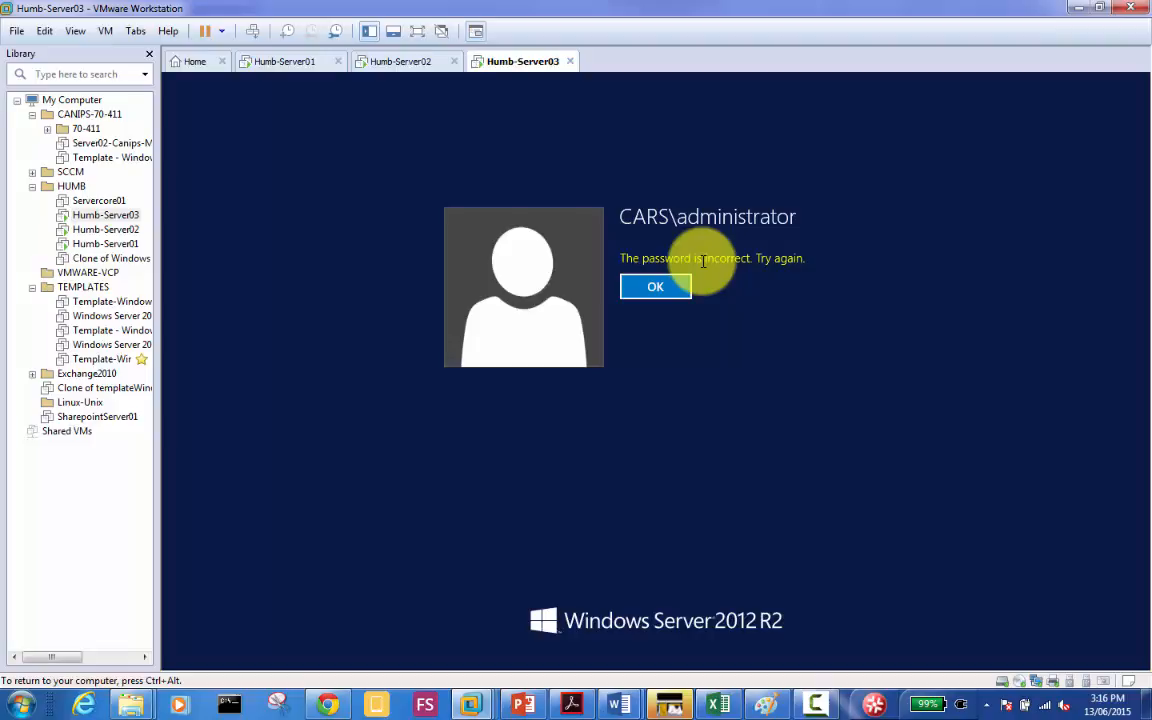
Step: Dismiss the incorrect-password error, sign in with the retyped password, and open notepad.cc in Chrome
key(Return)
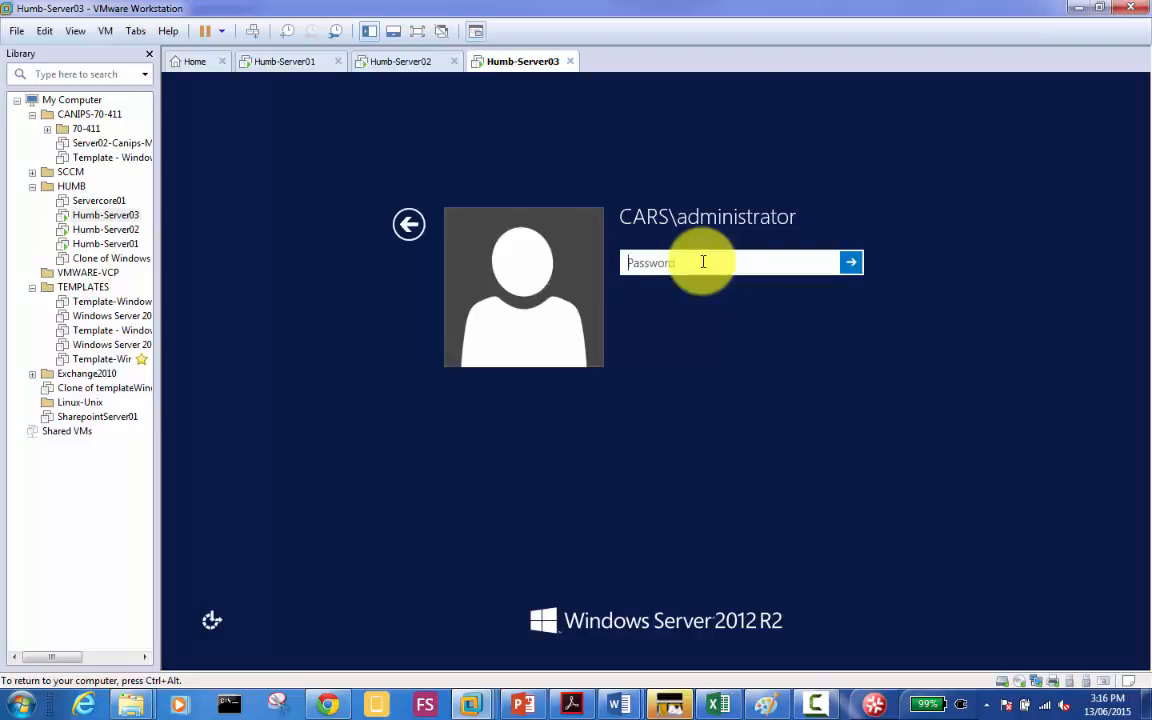
text(***********)
key(Return)
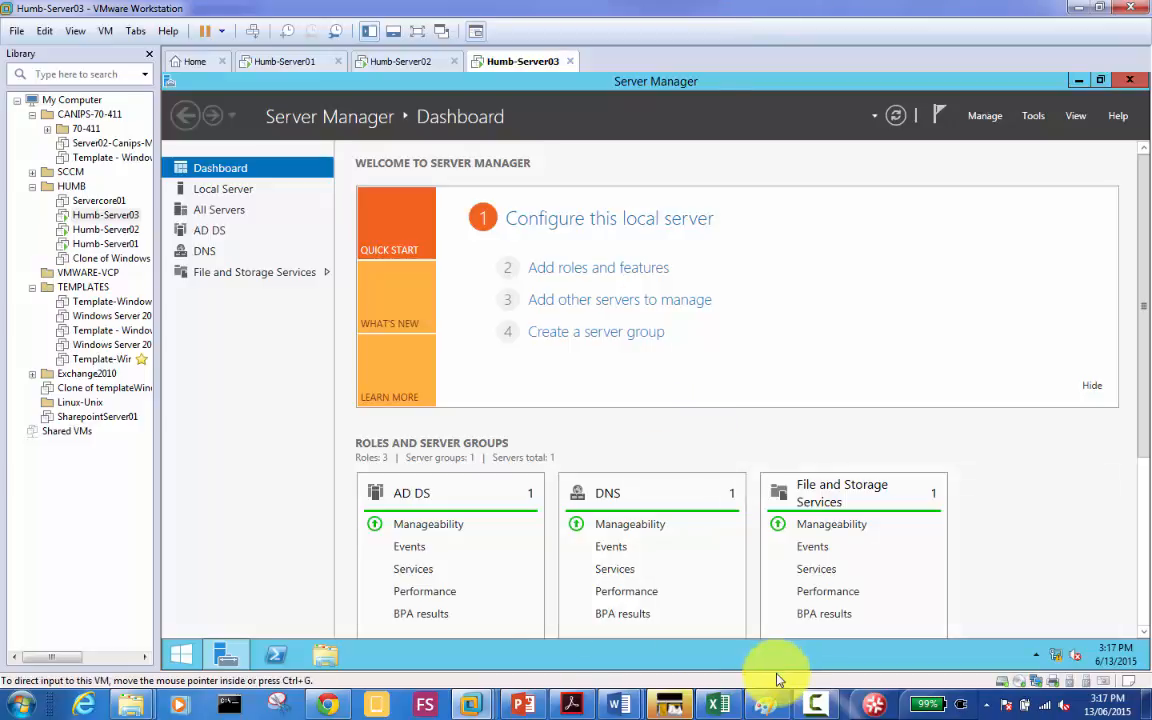
click(324, 700)
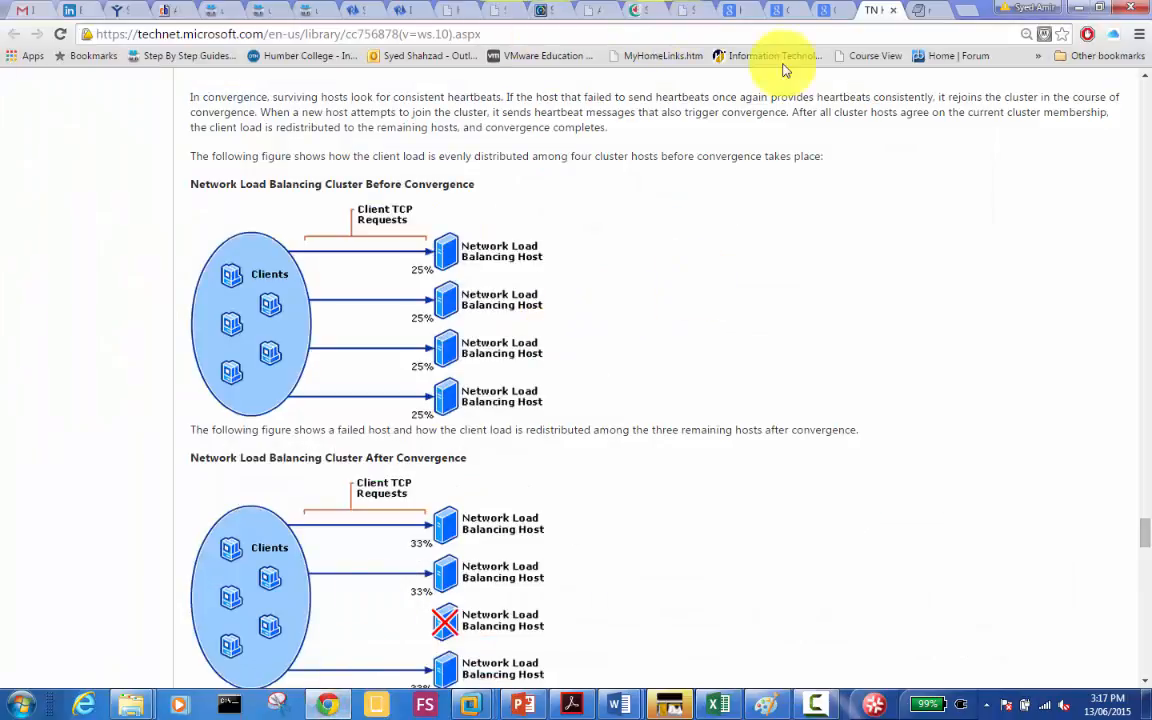
click(922, 20)
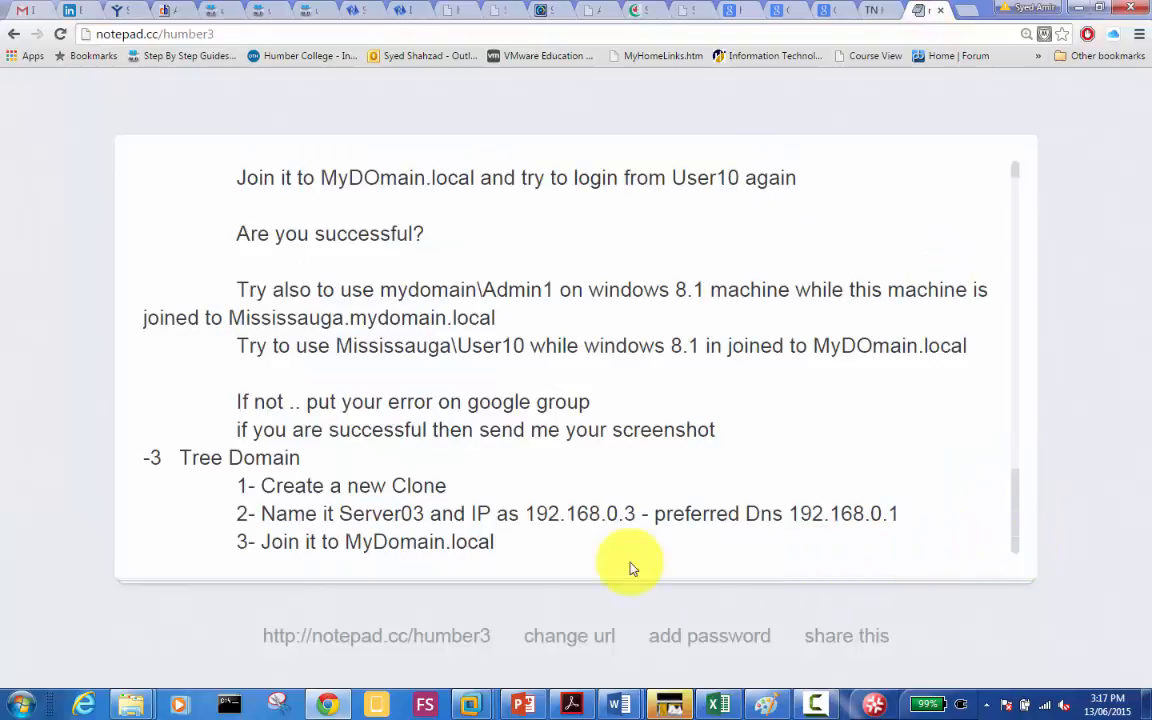
Step: Add the item '-4 Tree Domain and ServerCore' on a new line of the task list
click(569, 549)
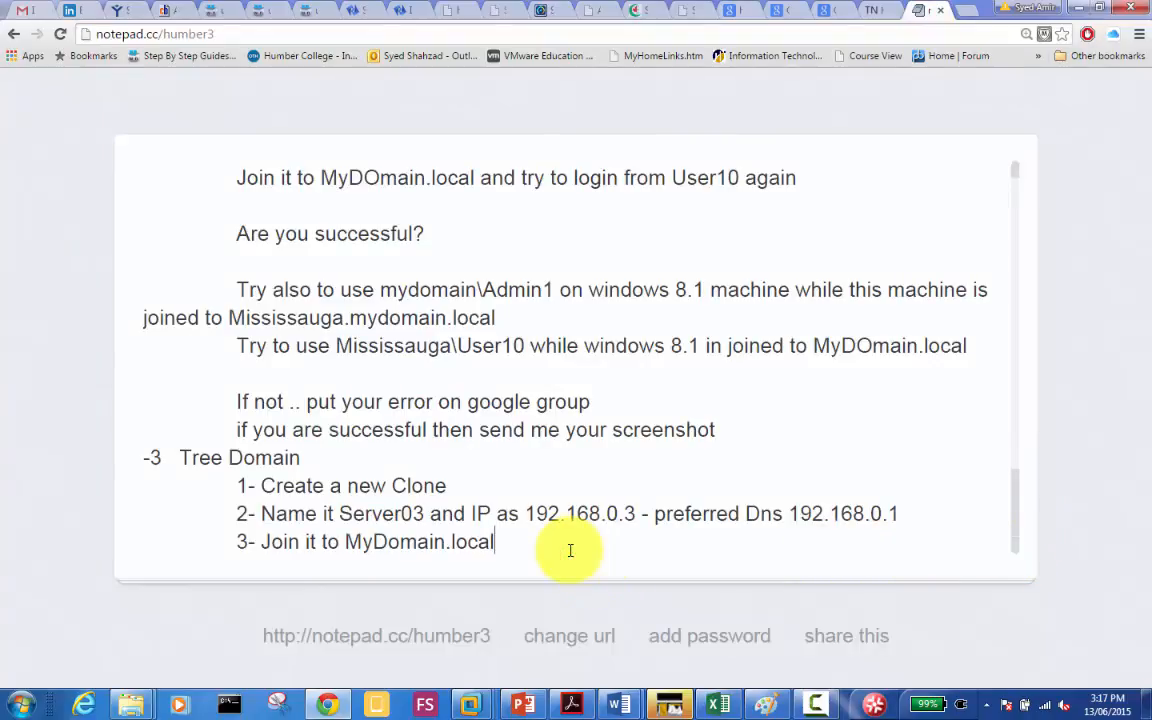
key(Return)
text(4)
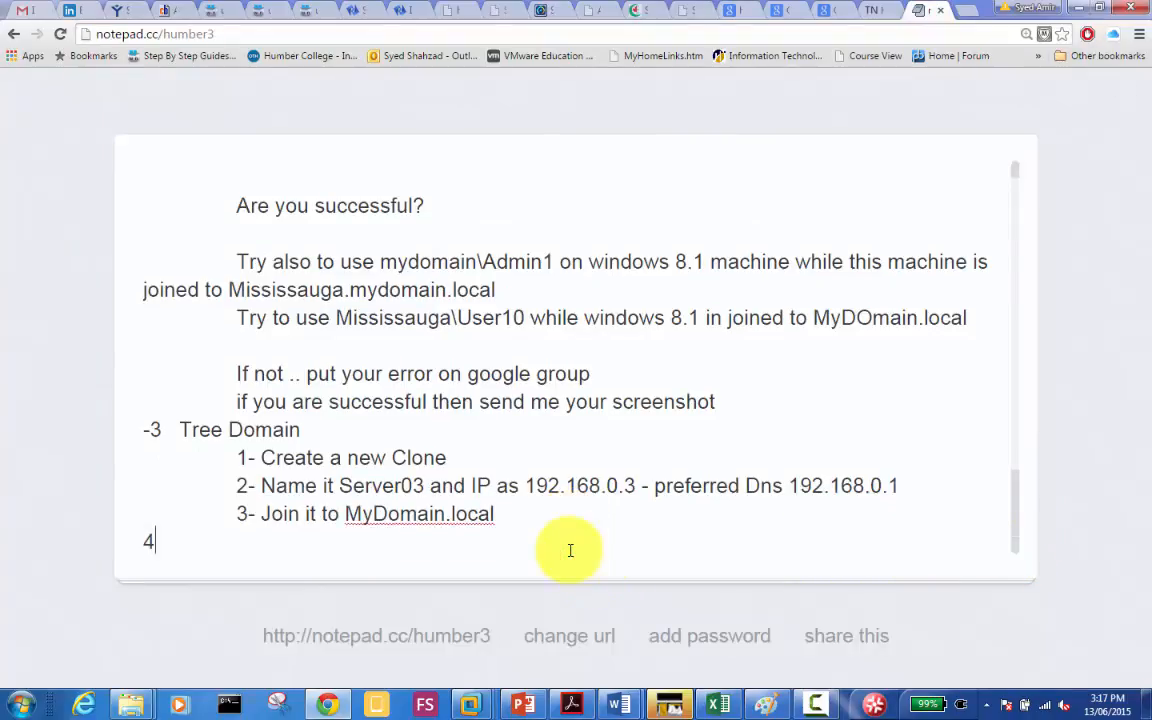
text(4)
key(BackSpace)
key(BackSpace)
text(-4)
key(BackSpace)
key(BackSpace)
key(BackSpace)
key(BackSpace)
key(Tab)
text(Tree Domain )
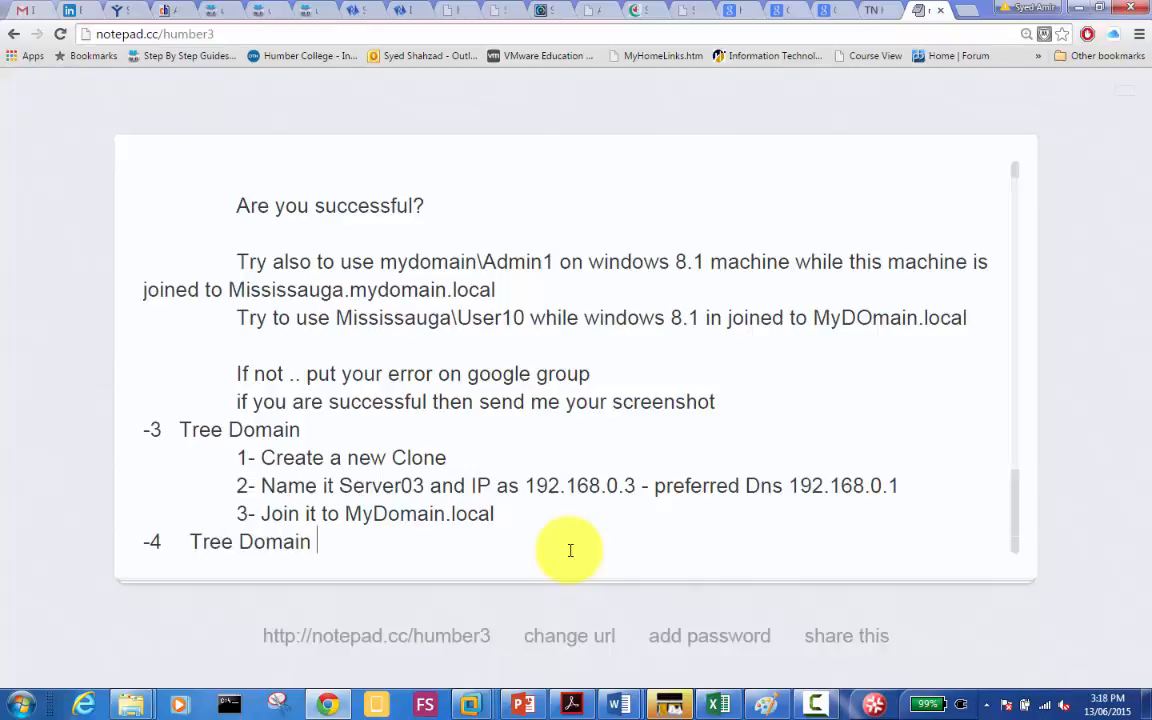
text(and Serv)
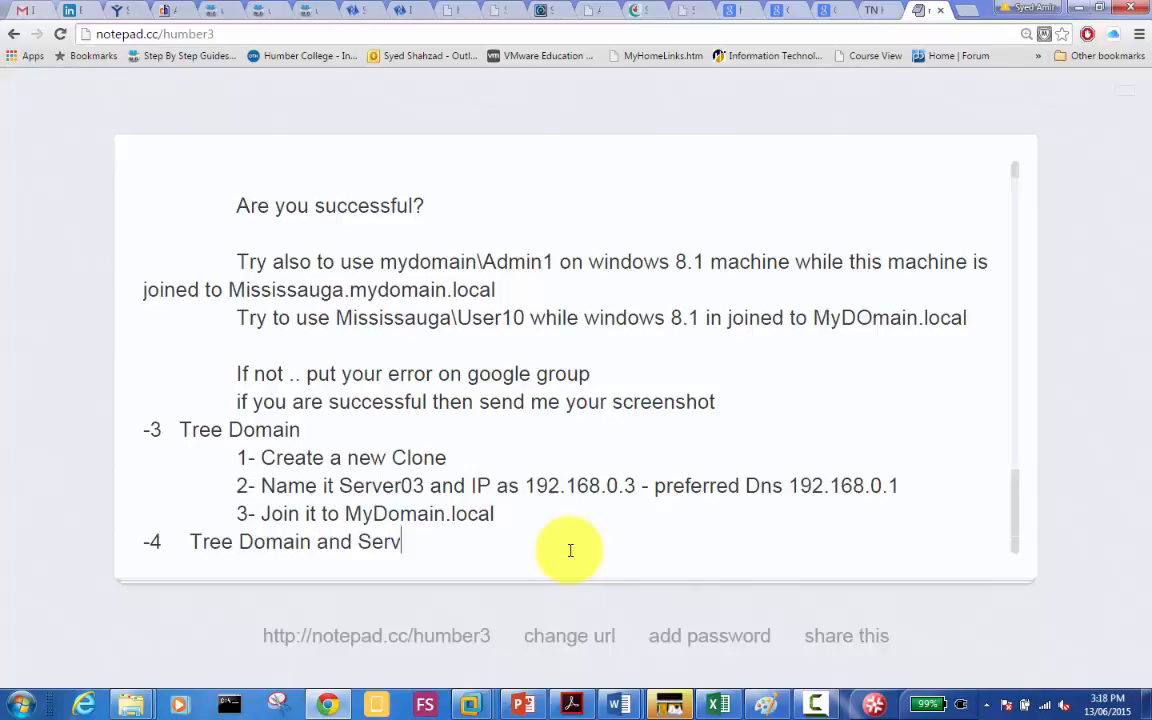
text(erCore)
Step: Start a new line below the ServerCore item for the next entry
key(Return)
key(Return)
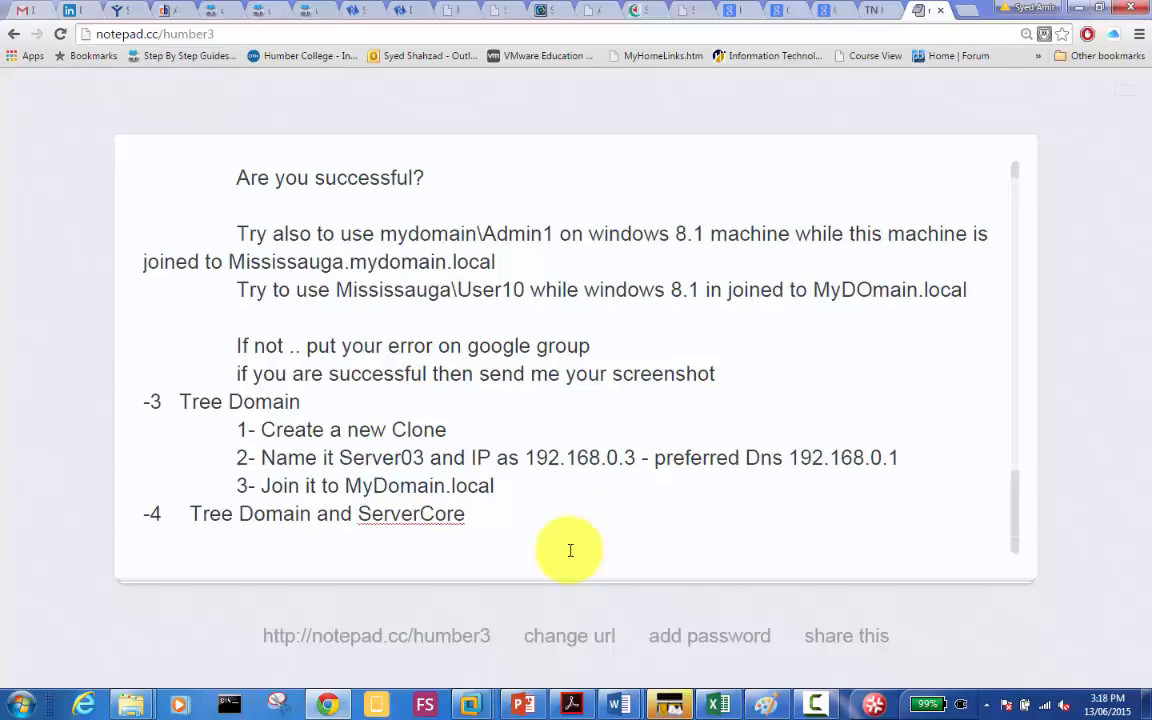
text(5)
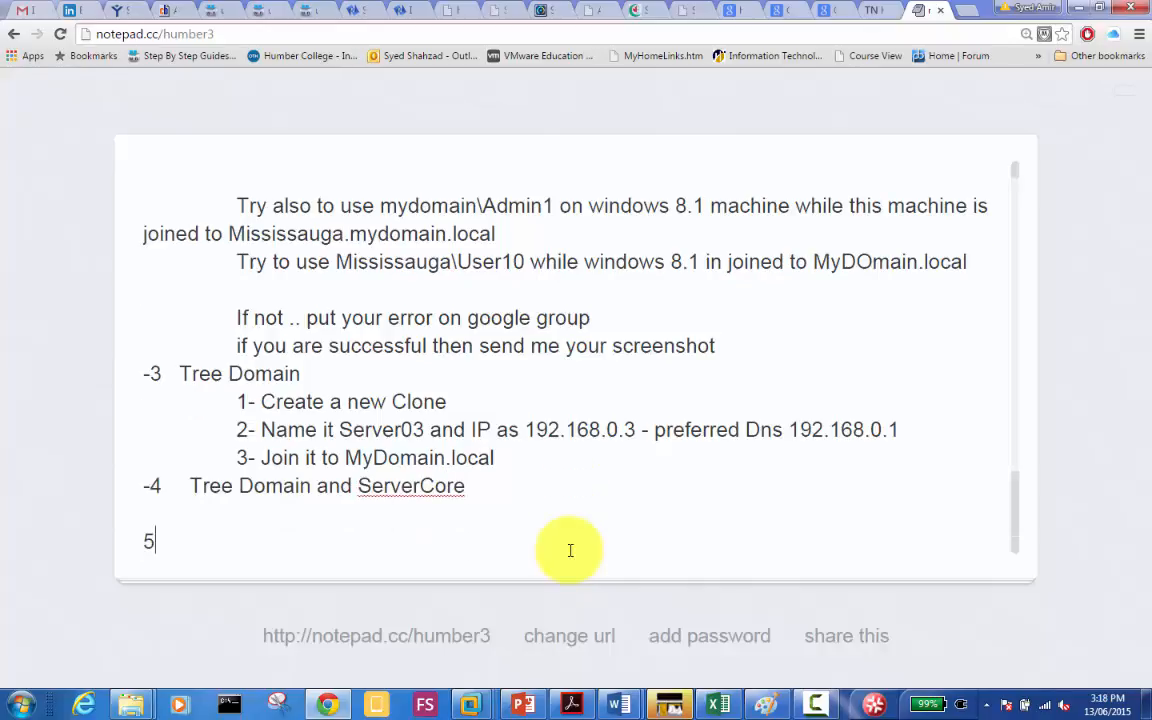
key(BackSpace)
Step: Title item -5 'RODC and WSUS' and add the indented step '1-Start Server 03'
text(-5)
key(Tab)
text(RODC an)
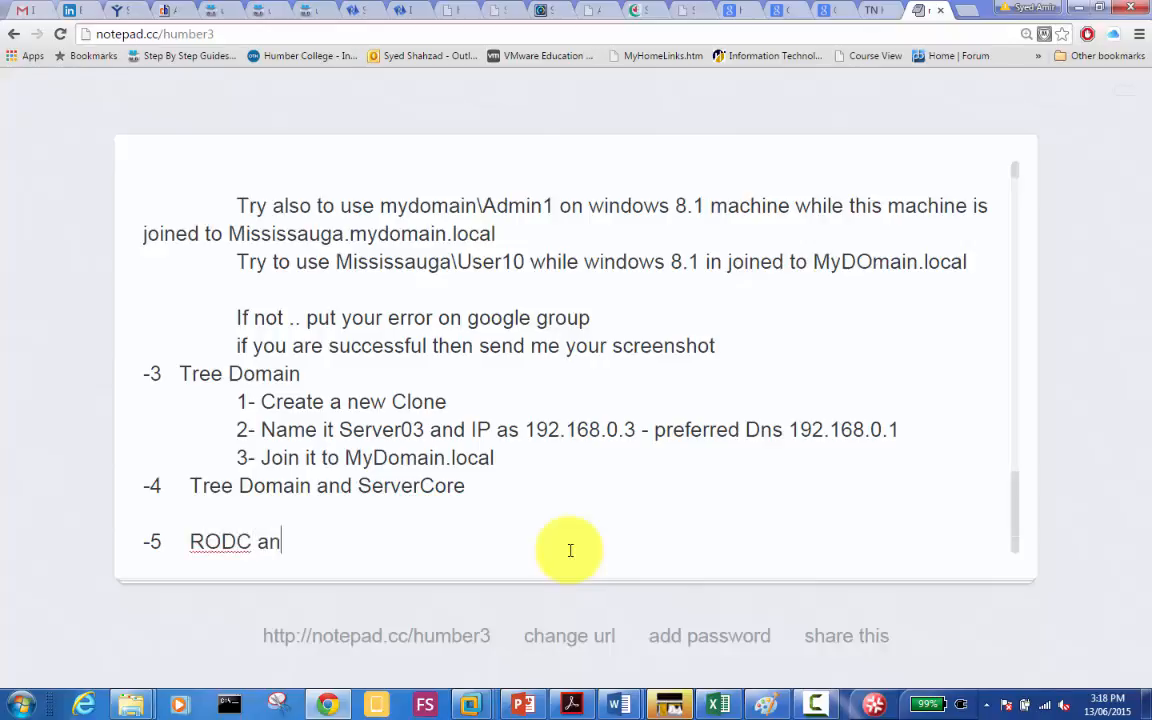
text(d WSUS)
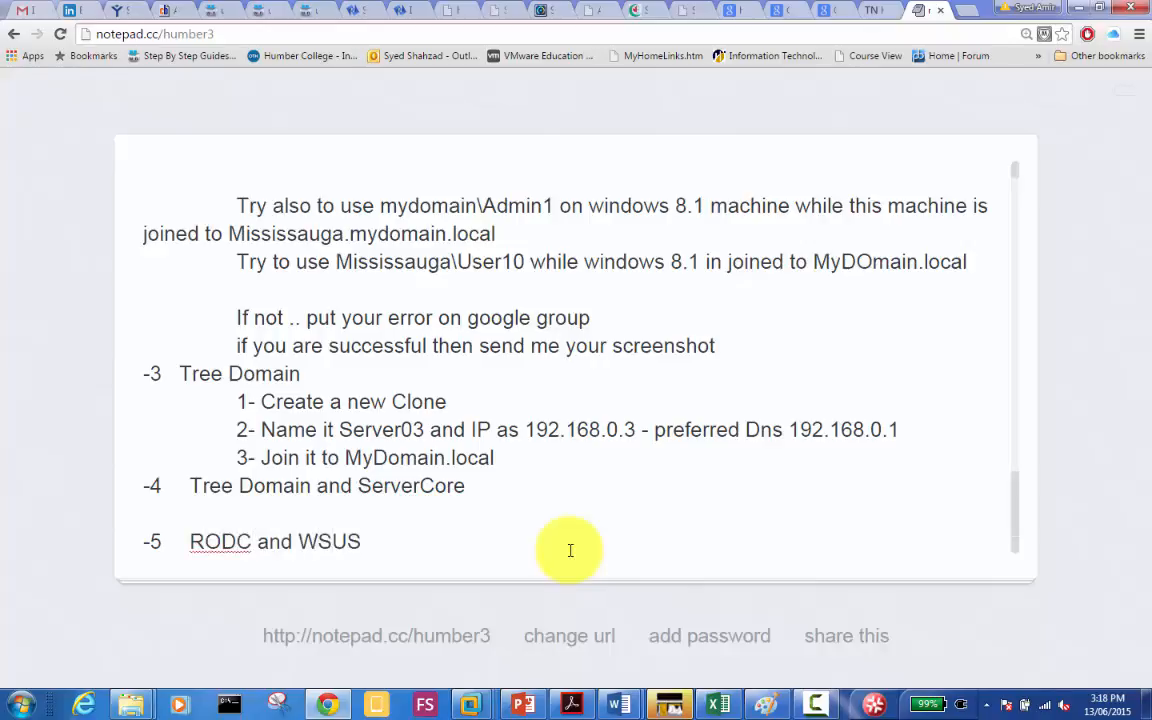
key(Return)
key(Tab)
key(Tab)
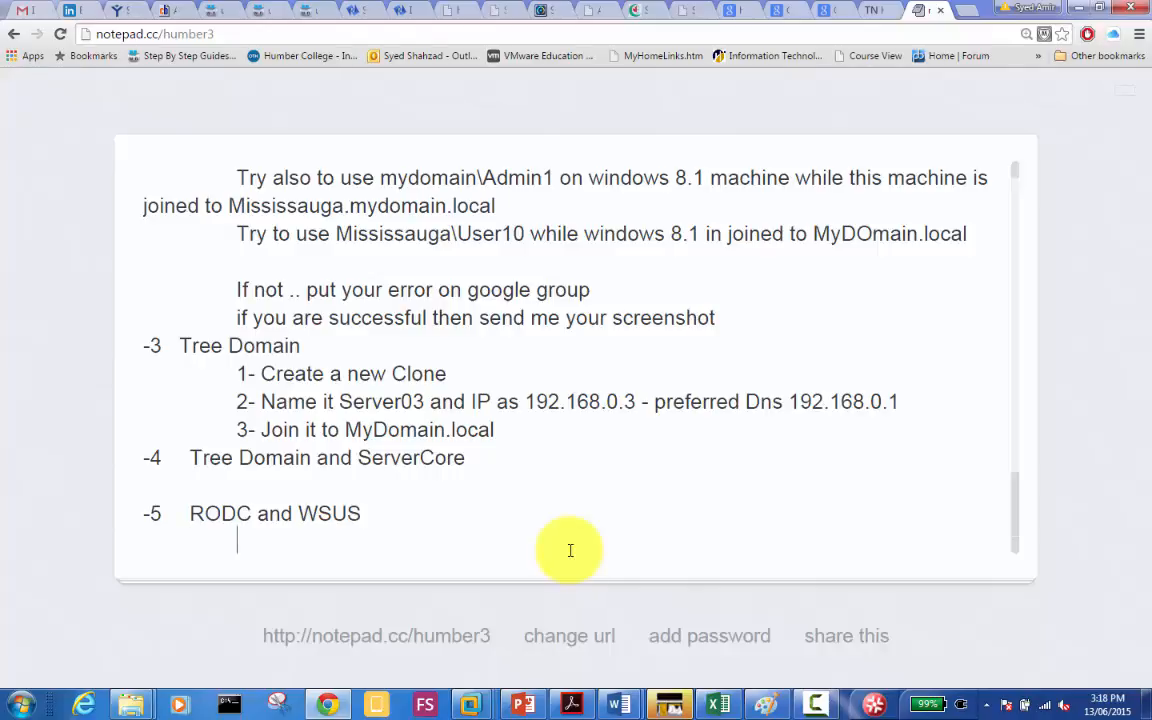
text(1-Start Server)
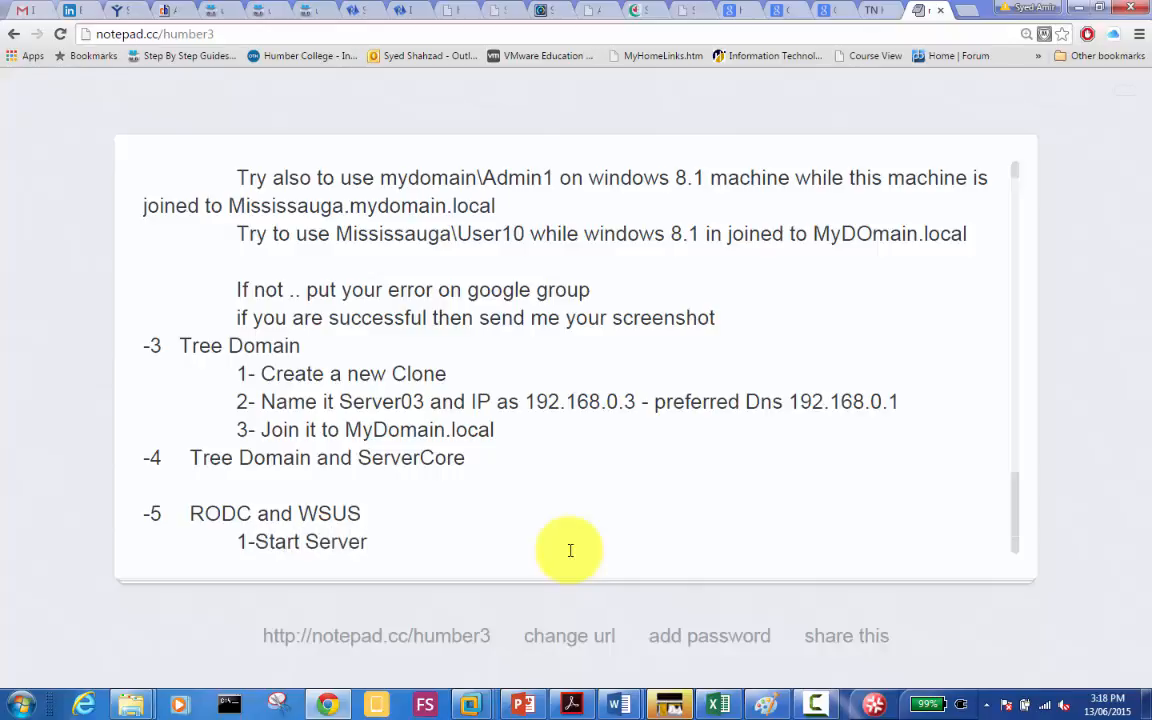
text( 03)
Step: Add indented steps '2-Uninstall AD form Server03' and begin '3-'
key(Return)
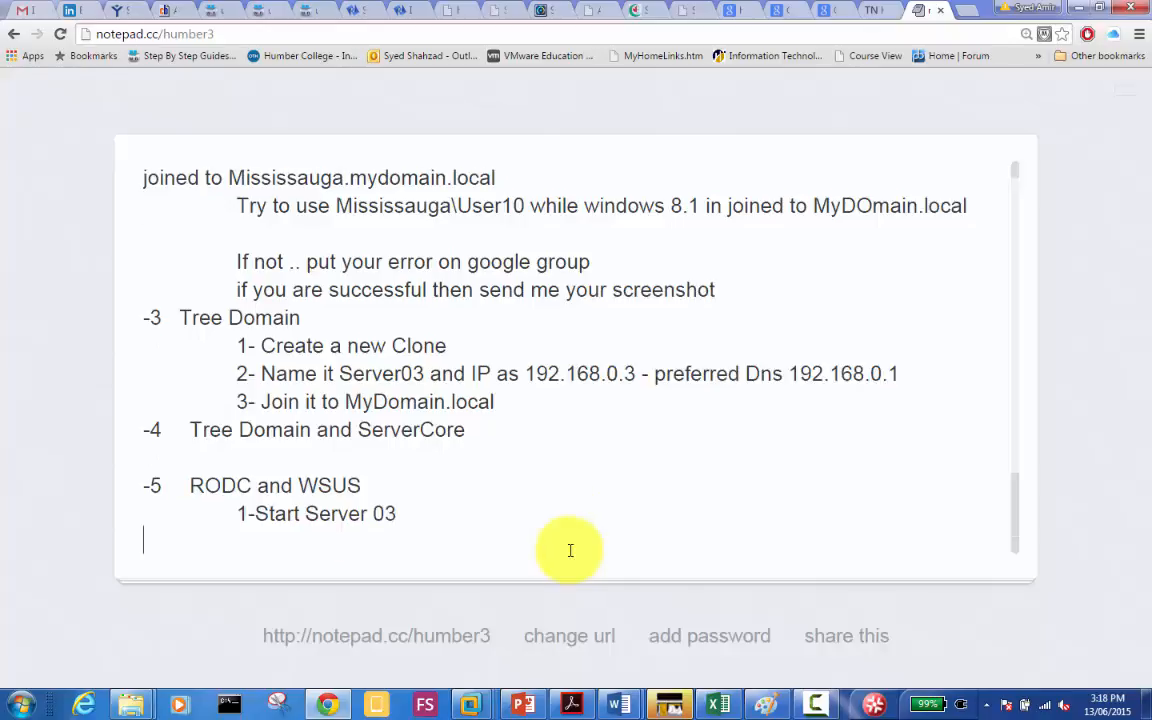
key(Tab)
key(Tab)
text(2-)
key(BackSpace)
text(Uninsta)
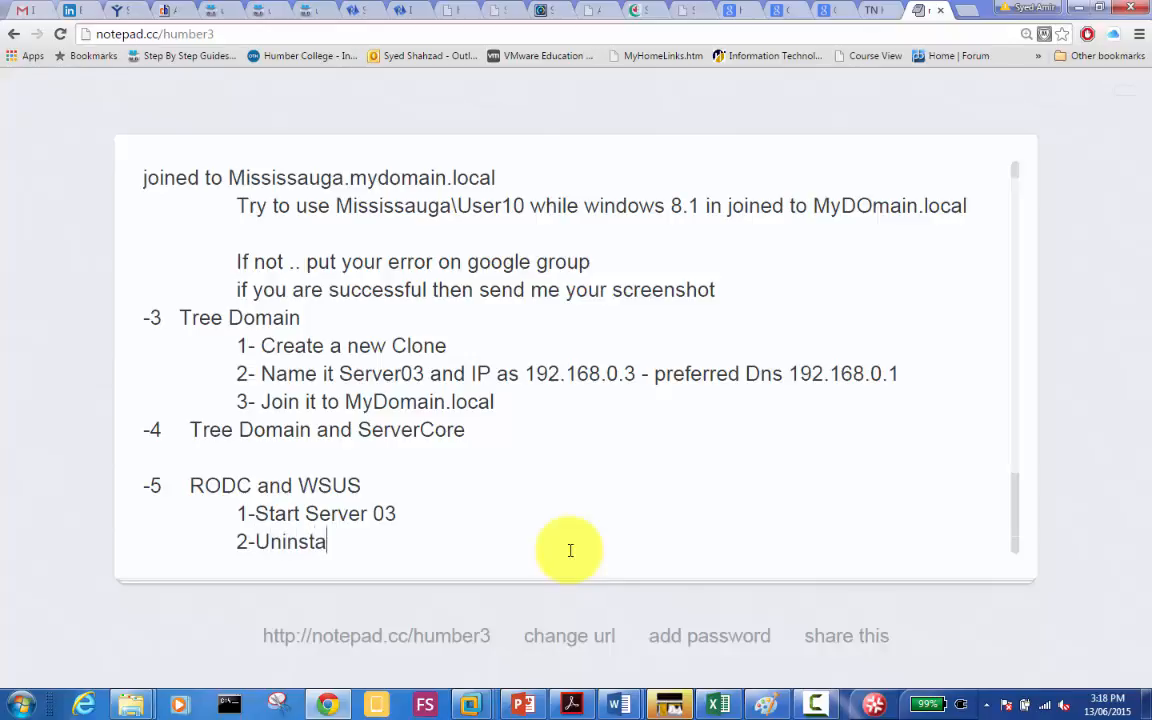
text(ll AD form Server03)
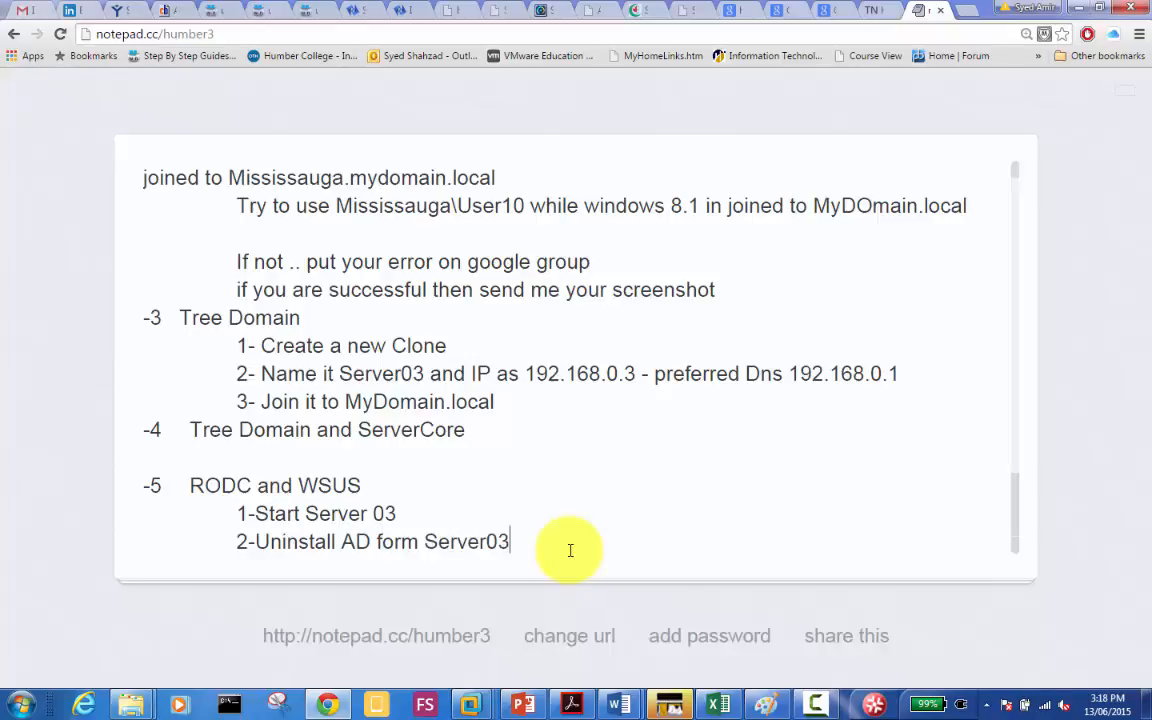
key(Return)
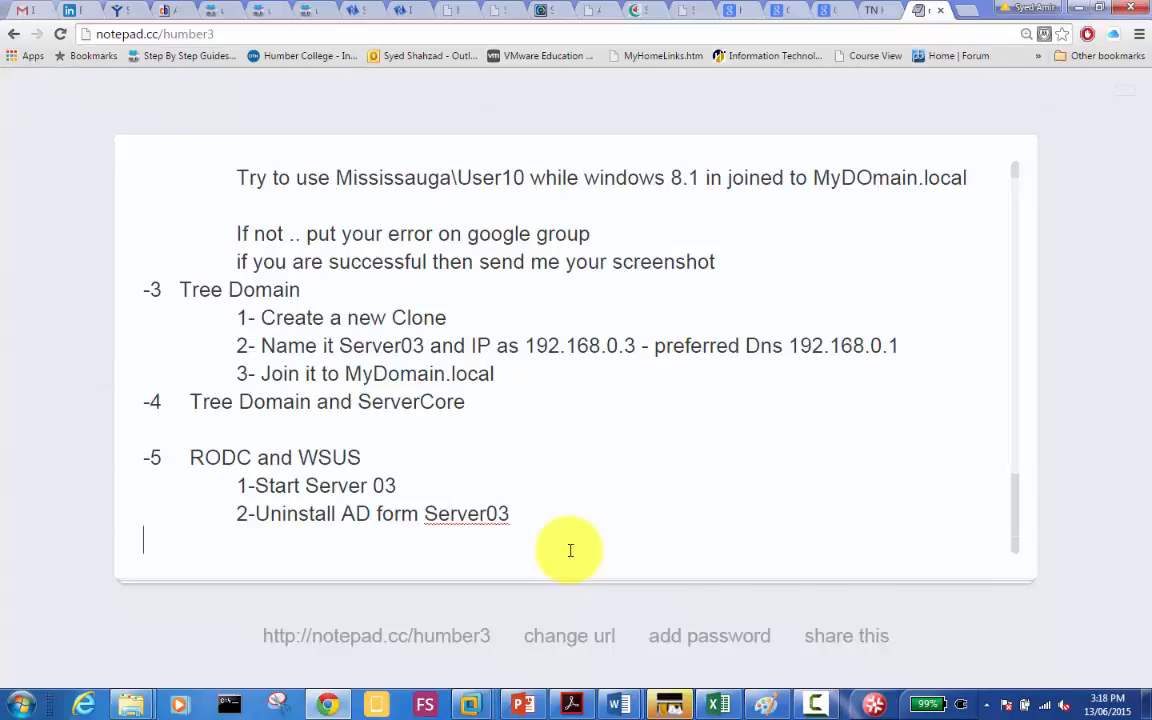
key(Tab)
text(3-)
Step: Change the -3 heading from Tree Domain to Child Domain
key(Up)
key(Up)
key(Up)
key(Up)
key(Up)
key(Up)
key(Up)
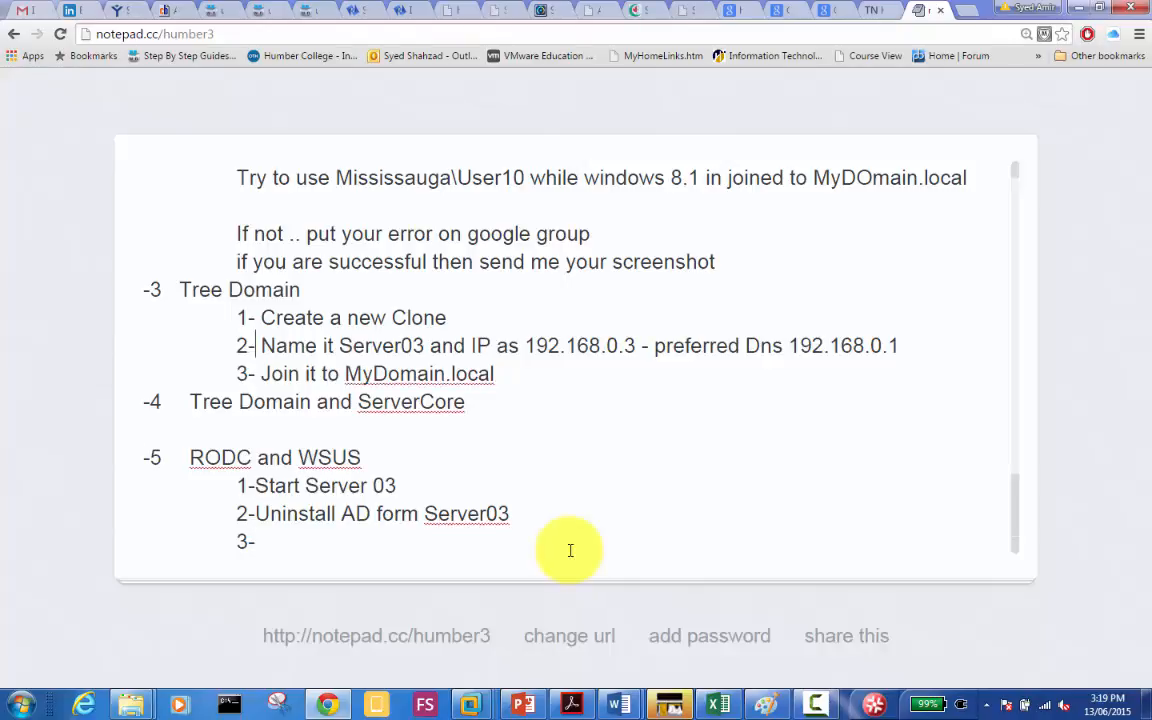
key(Up)
key(Up)
key(Left)
key(Left)
key(Left)
key(Left)
key(Left)
key(Left)
key(Left)
text(Cjild)
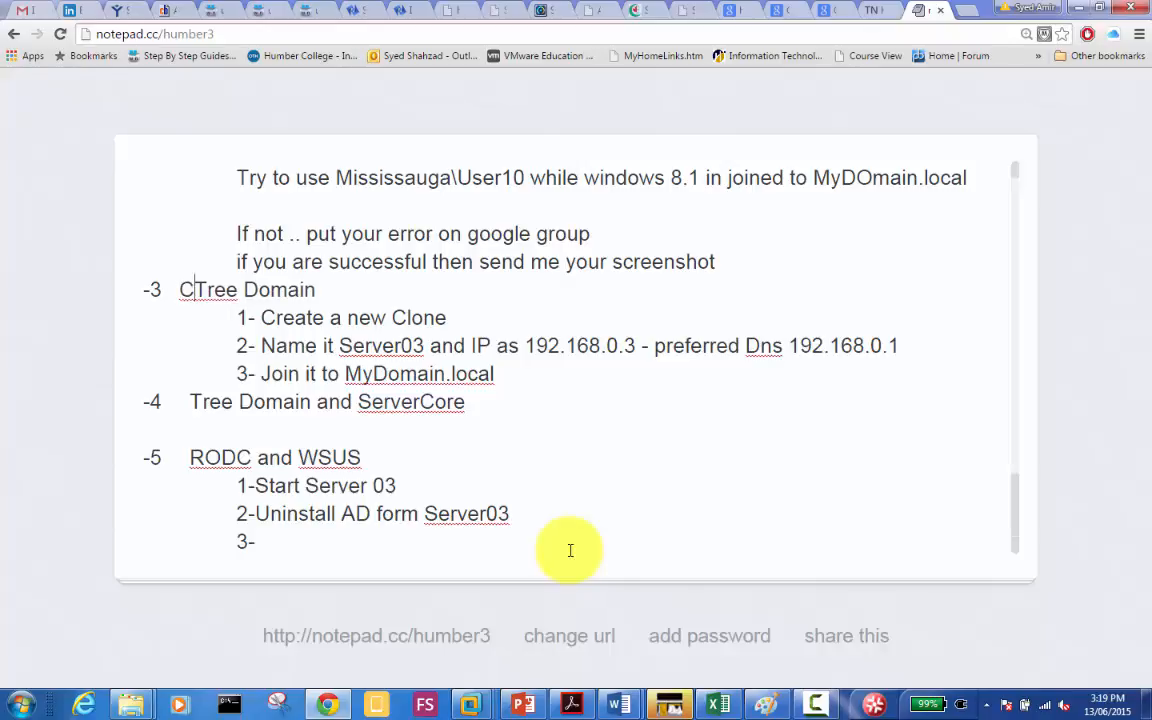
key(BackSpace)
key(BackSpace)
key(BackSpace)
key(BackSpace)
text(hild DOa)
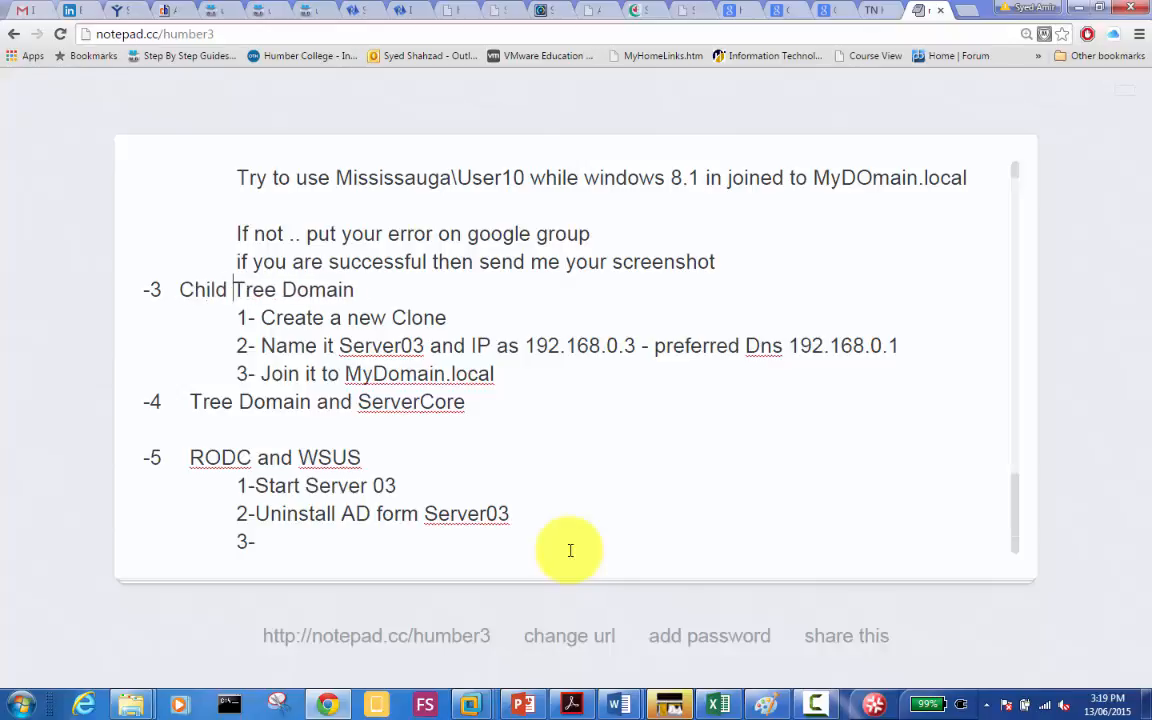
key(BackSpace)
key(BackSpace)
key(BackSpace)
key(Delete)
key(Delete)
key(Delete)
key(Delete)
key(Delete)
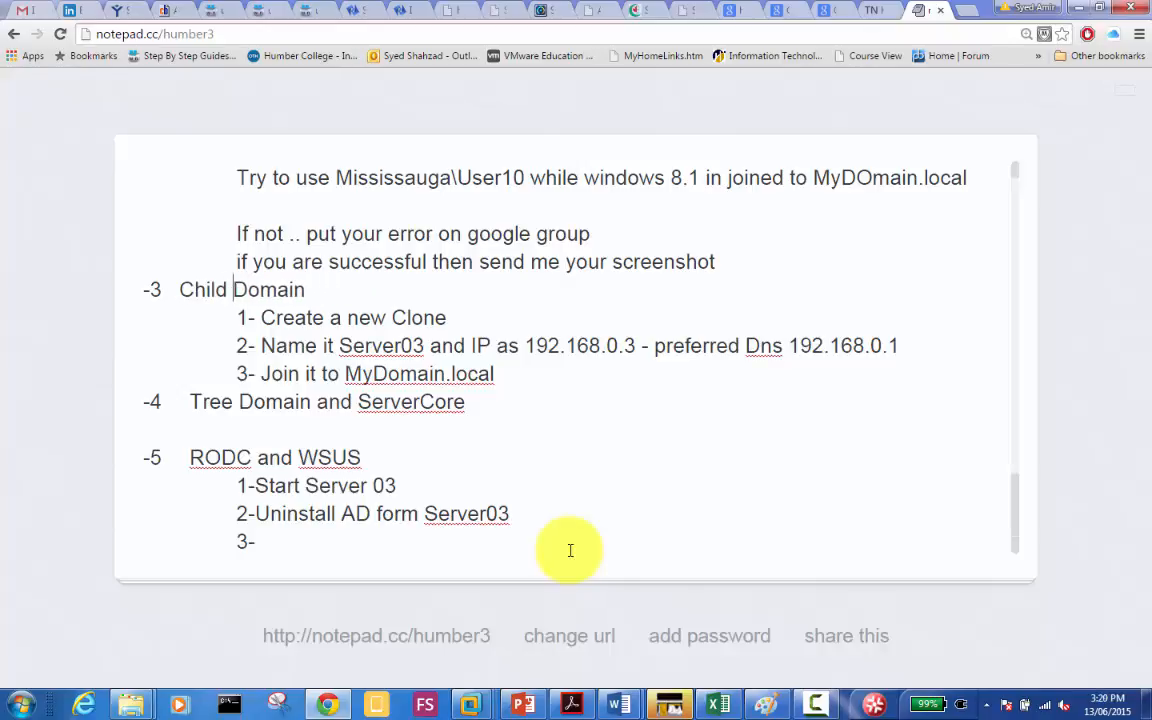
Step: Fix step 2 to read 'Uninstall AD from Server03'
key(Down)
key(Down)
key(Down)
key(Down)
key(Down)
key(Down)
key(Down)
key(Right)
key(Right)
key(Right)
key(Down)
key(Right)
key(Right)
key(Right)
key(Right)
key(Right)
key(Right)
key(Right)
key(Right)
key(Right)
key(Right)
key(Right)
key(Right)
key(Right)
key(Delete)
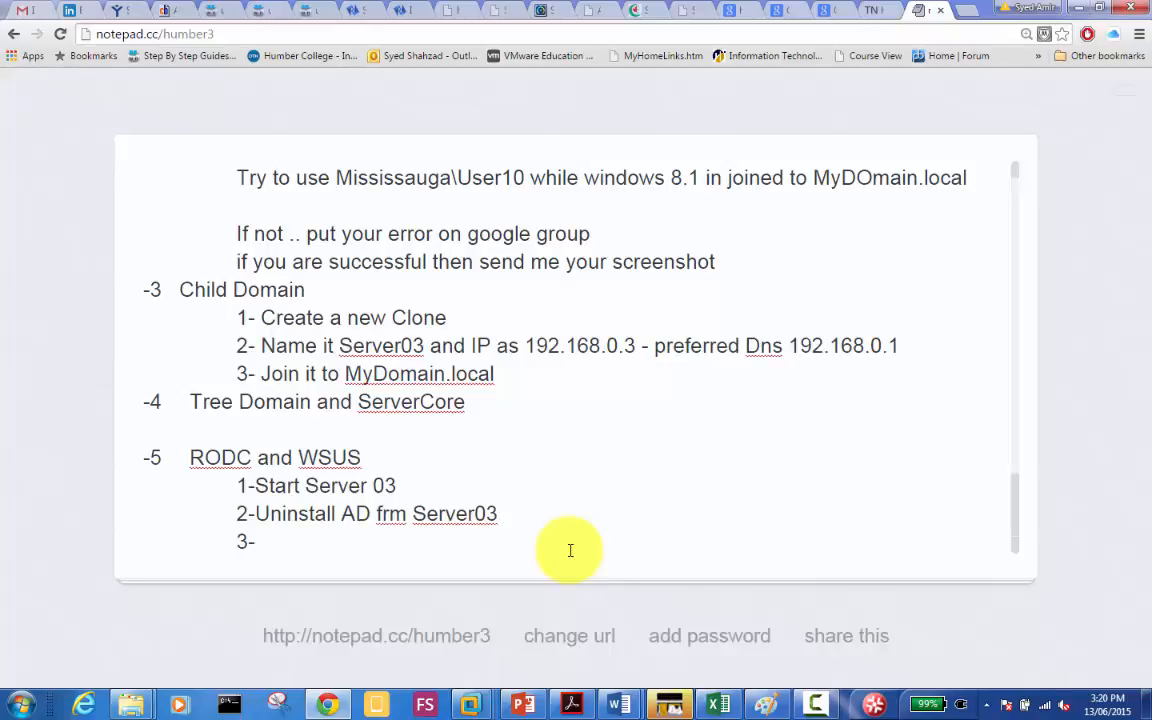
text(r)
key(BackSpace)
text(o)
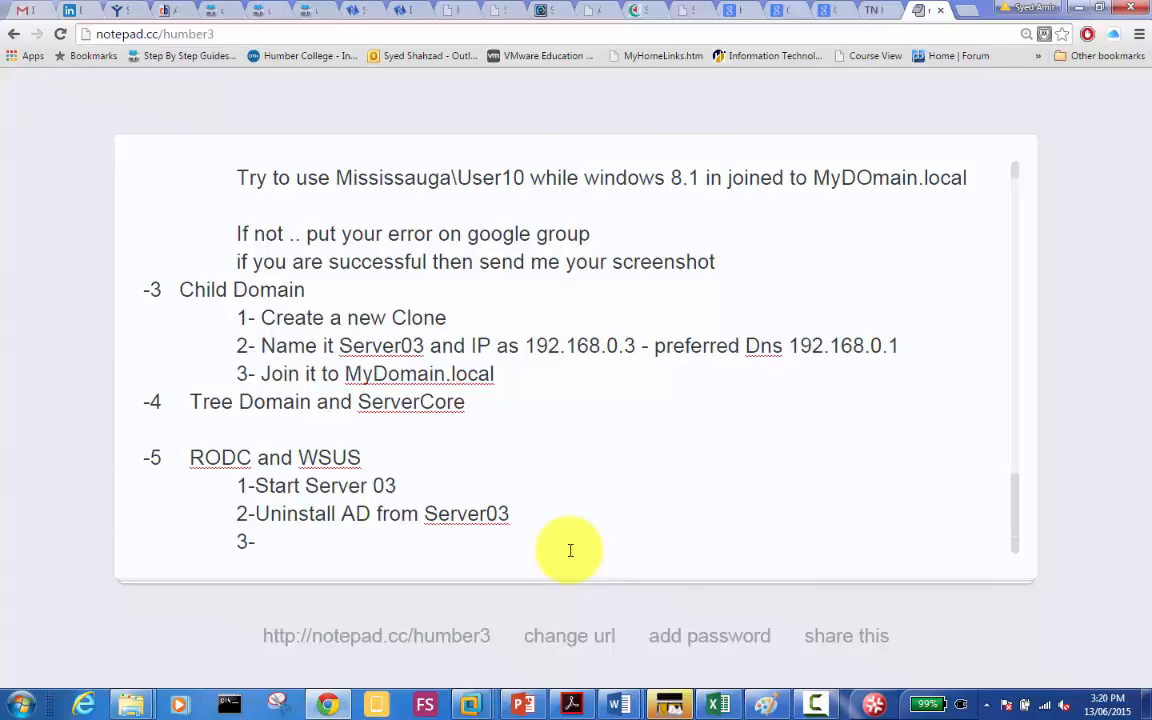
Step: Change the -3 heading back to Tree Domain
key(Up)
key(Up)
key(Up)
key(Up)
key(Up)
key(Up)
key(Up)
key(shift+Left)
key(shift+Left)
key(shift+Left)
key(shift+Left)
key(shift+Left)
key(shift+Left)
key(shift+Left)
key(shift+Left)
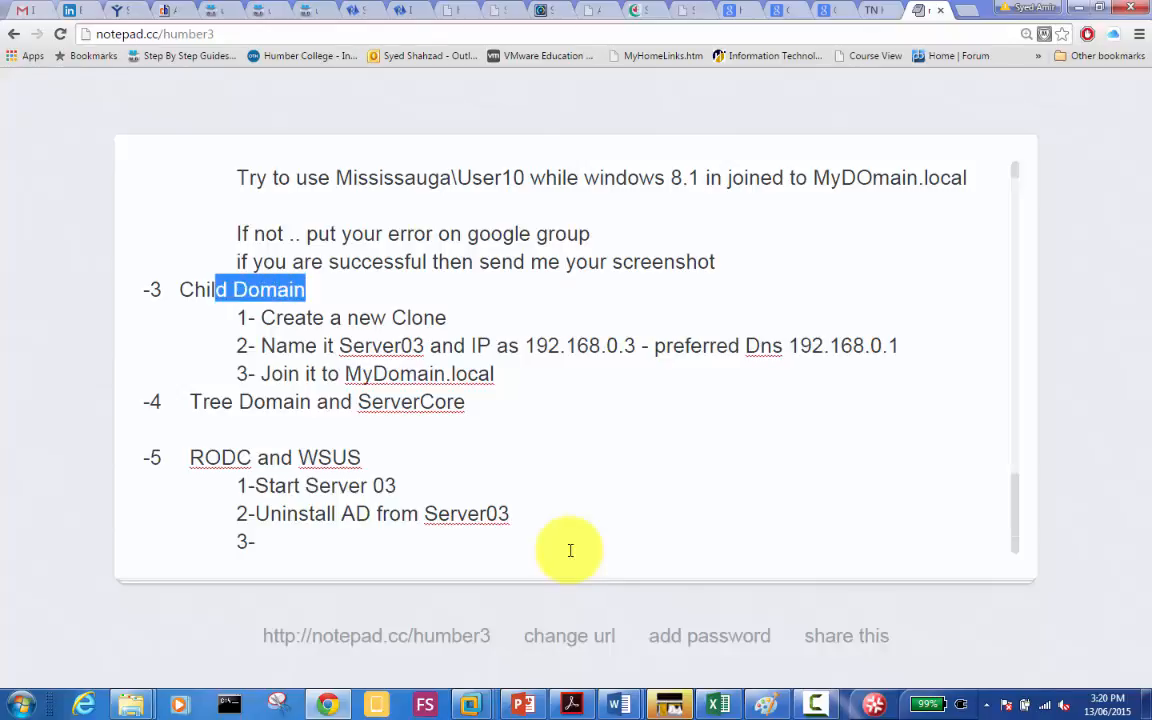
key(Left)
key(Left)
key(Left)
key(Left)
key(Left)
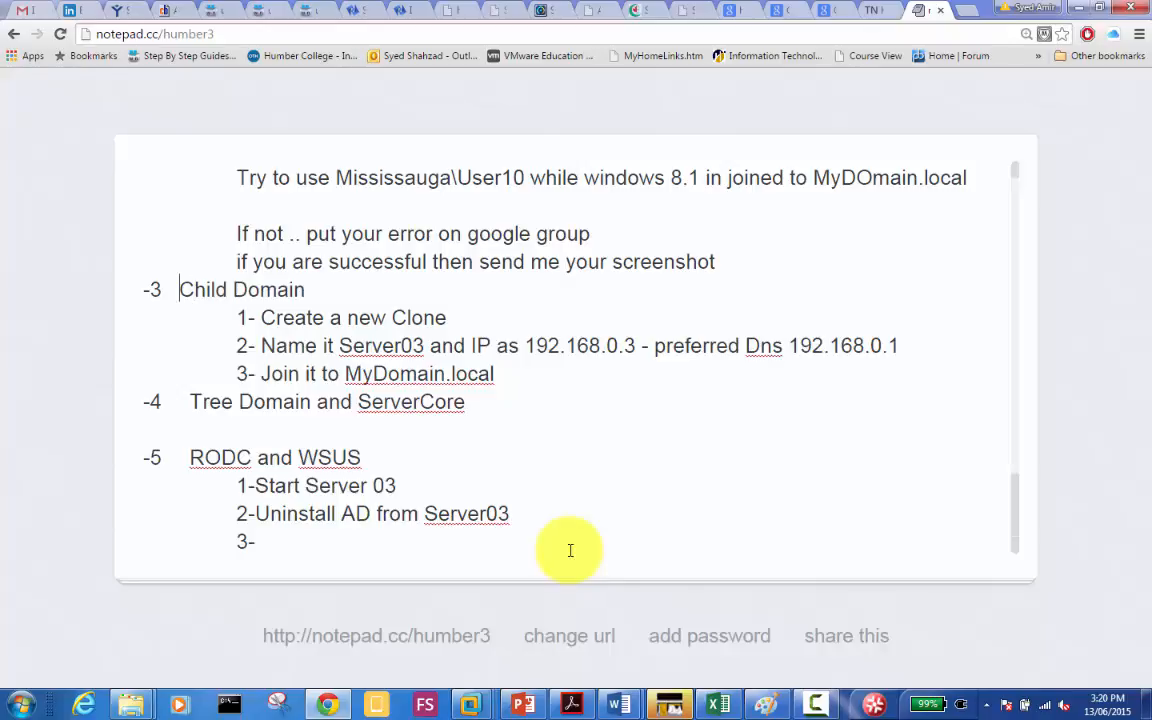
key(shift+Right)
key(shift+Right)
key(shift+Right)
key(shift+Right)
key(shift+Right)
text(T)
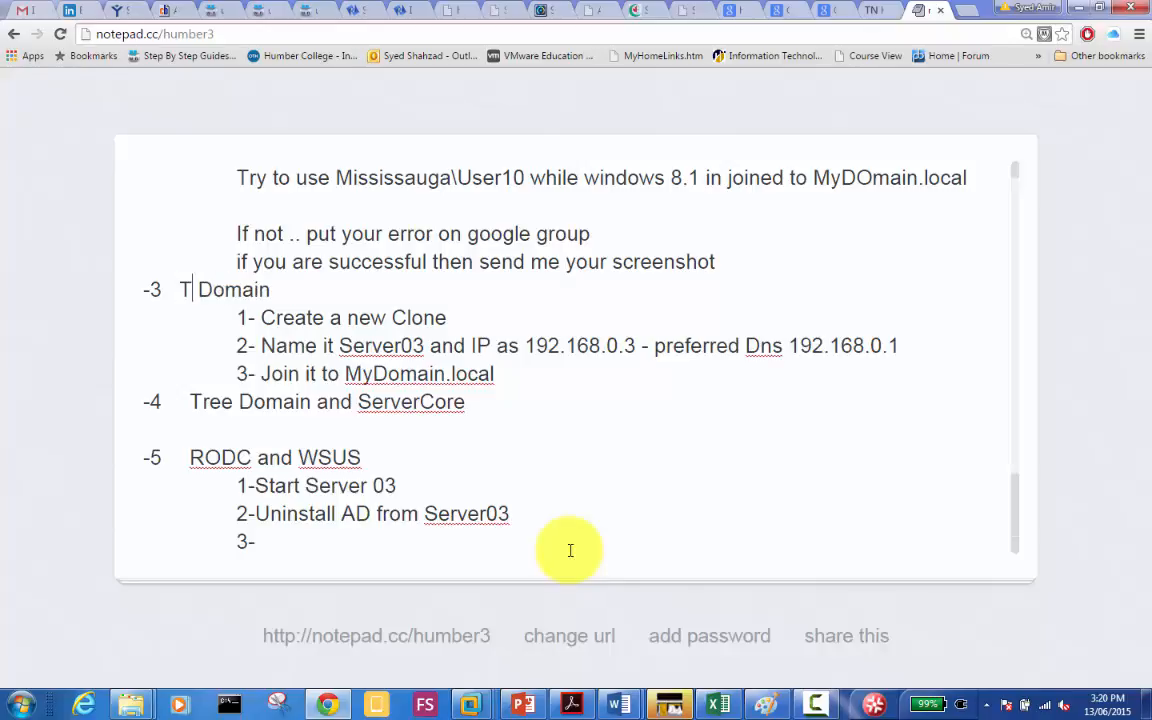
text(ree)
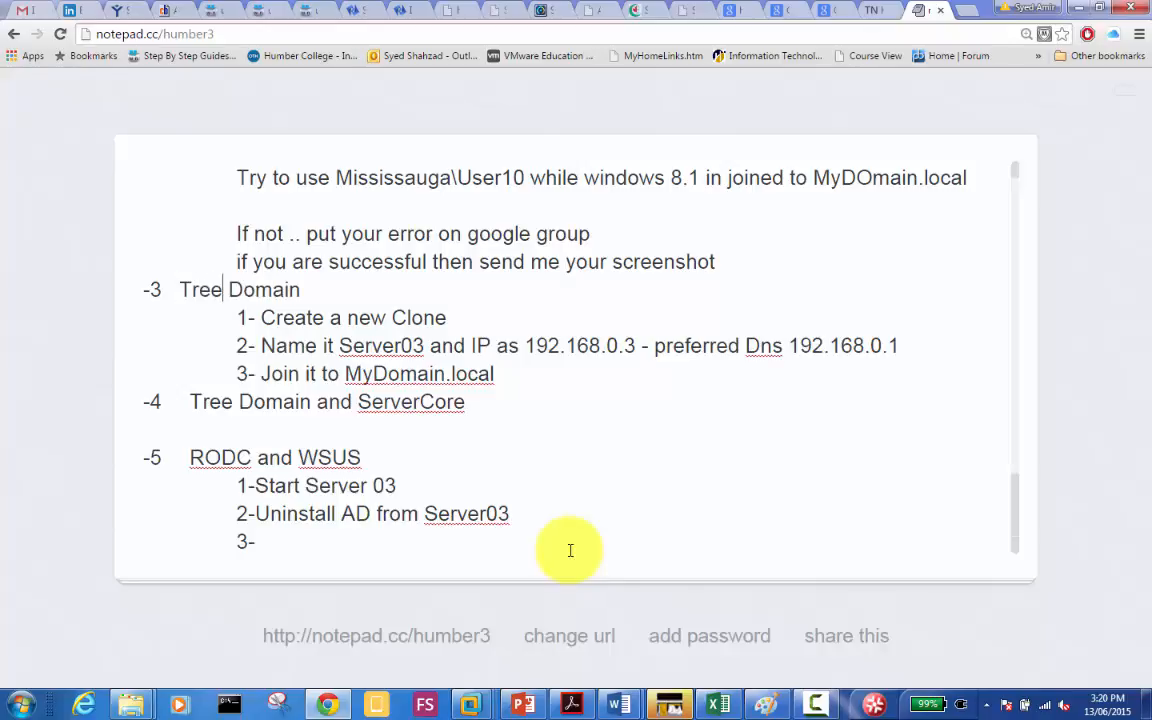
key(Down)
key(Right)
key(Down)
key(Right)
key(Right)
key(Right)
key(Right)
key(Right)
key(Right)
key(Right)
key(Right)
key(Right)
key(Right)
key(Right)
key(Right)
key(Right)
key(Right)
key(Right)
key(Right)
key(Right)
key(Down)
key(Down)
key(Down)
key(Down)
key(Down)
key(Down)
key(Up)
key(Up)
key(Up)
key(Up)
key(Up)
key(Up)
key(Up)
key(Up)
key(Up)
key(Up)
key(Up)
key(Up)
key(Up)
key(Up)
key(Up)
key(Up)
key(Up)
key(Up)
key(Up)
key(Up)
key(Up)
key(Up)
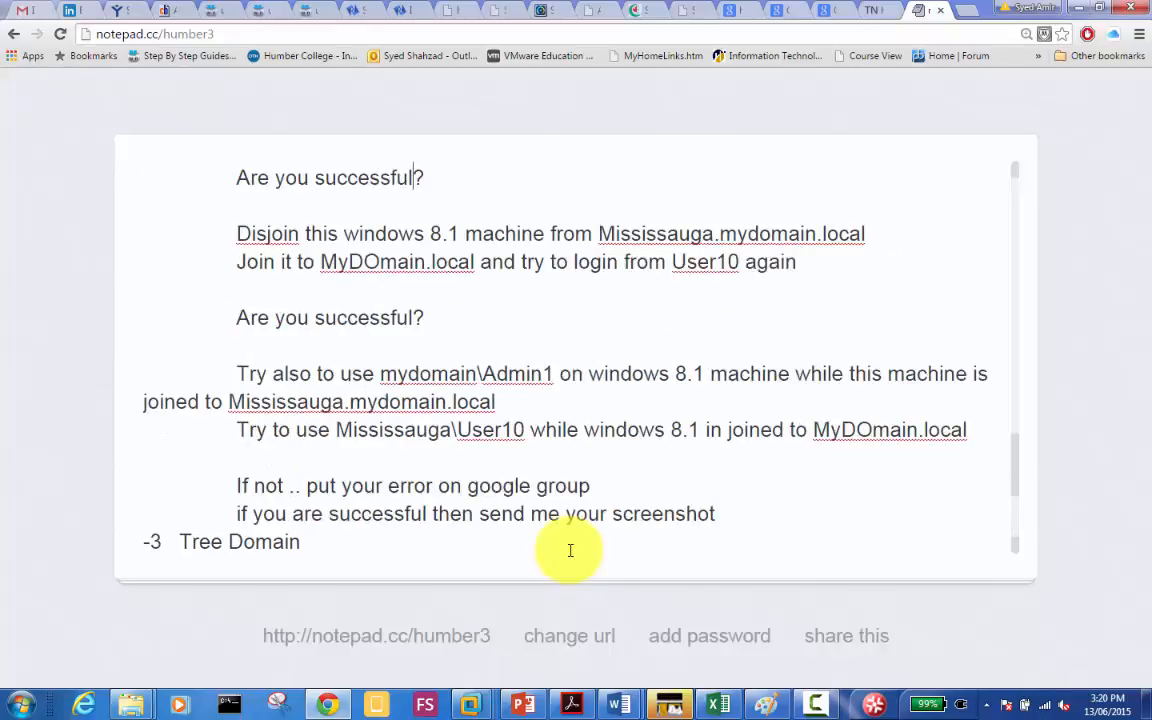
key(Up)
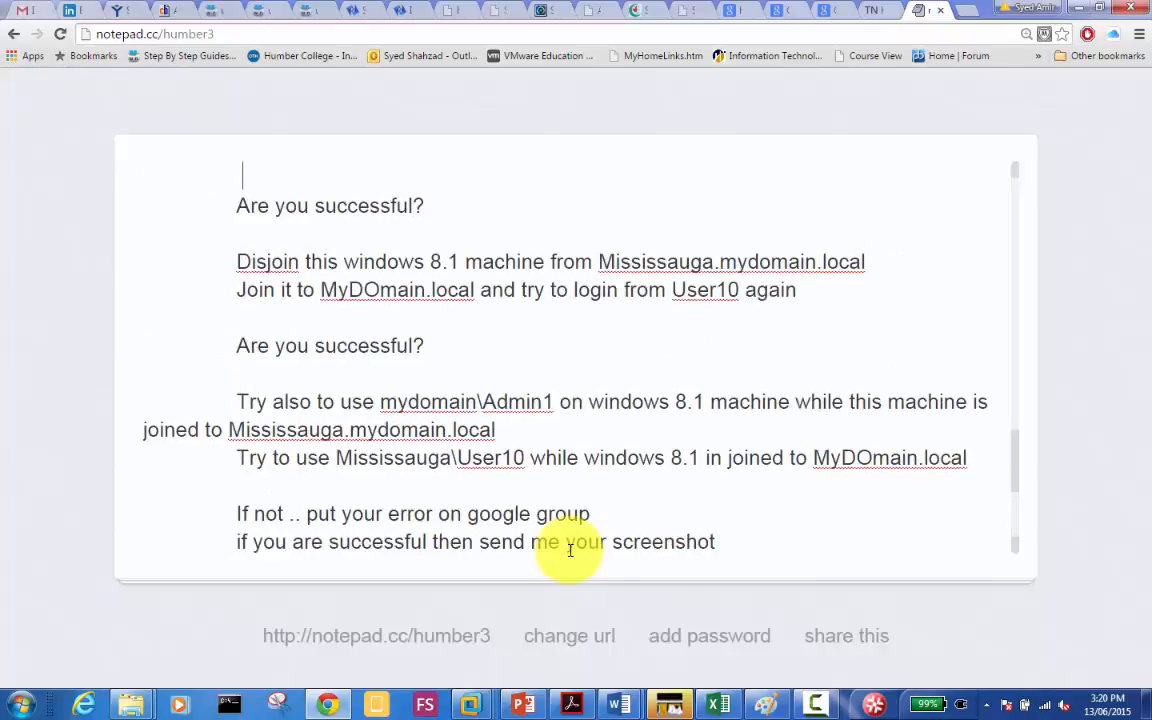
key(Down)
key(Down)
key(Down)
key(Down)
key(Down)
key(Down)
key(Down)
key(Down)
key(Down)
key(Down)
key(Down)
key(Down)
key(Down)
key(Down)
key(Down)
key(Down)
key(Down)
key(Down)
key(Down)
key(Down)
key(Down)
key(Down)
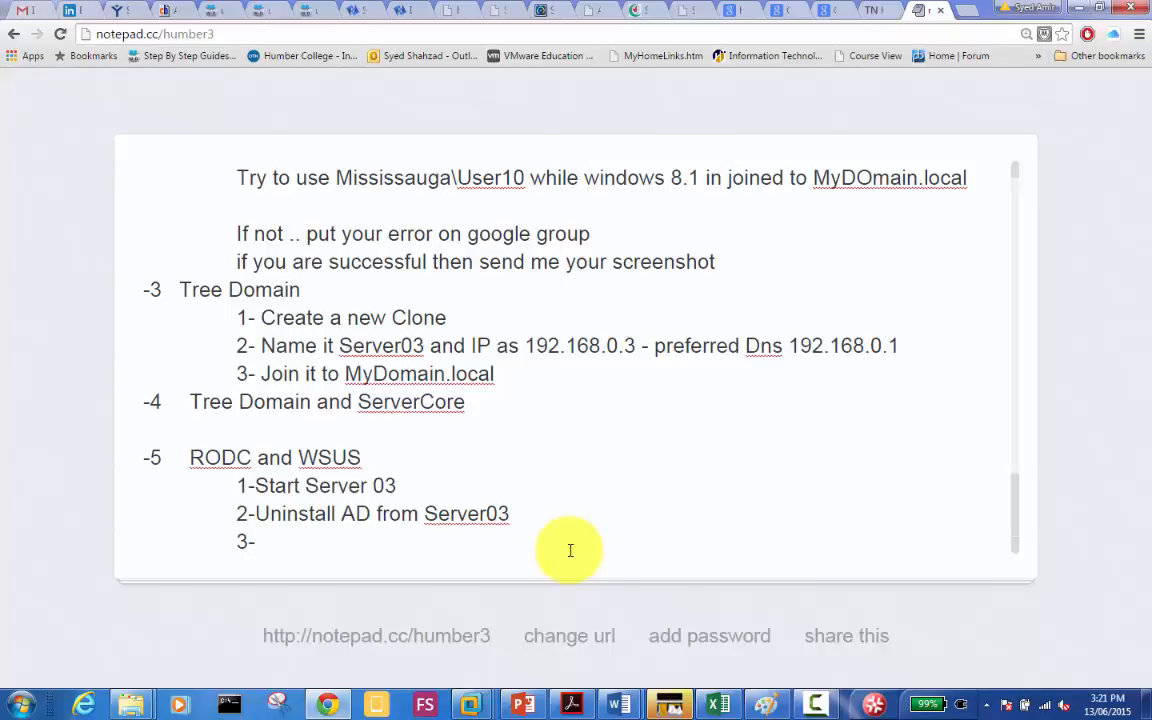
Step: Write step 3: 'Make sure it is a member server showing in Parent Domain in the Computers container'
text(Make sure)
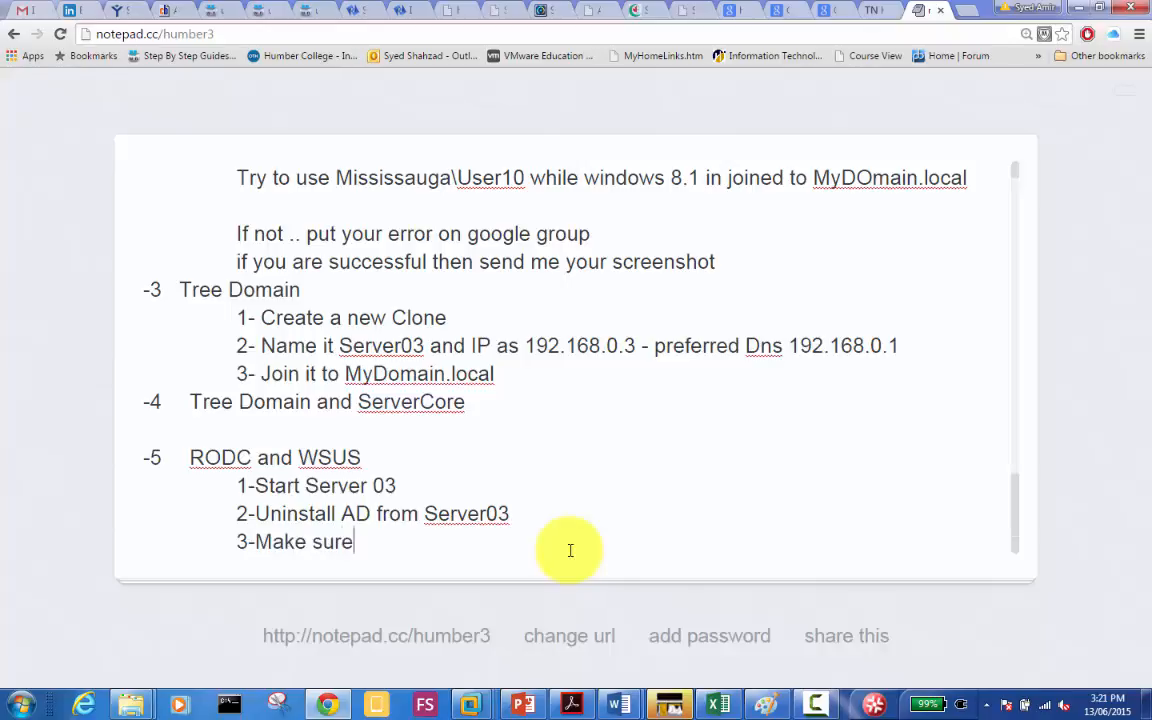
text( it is a memb)
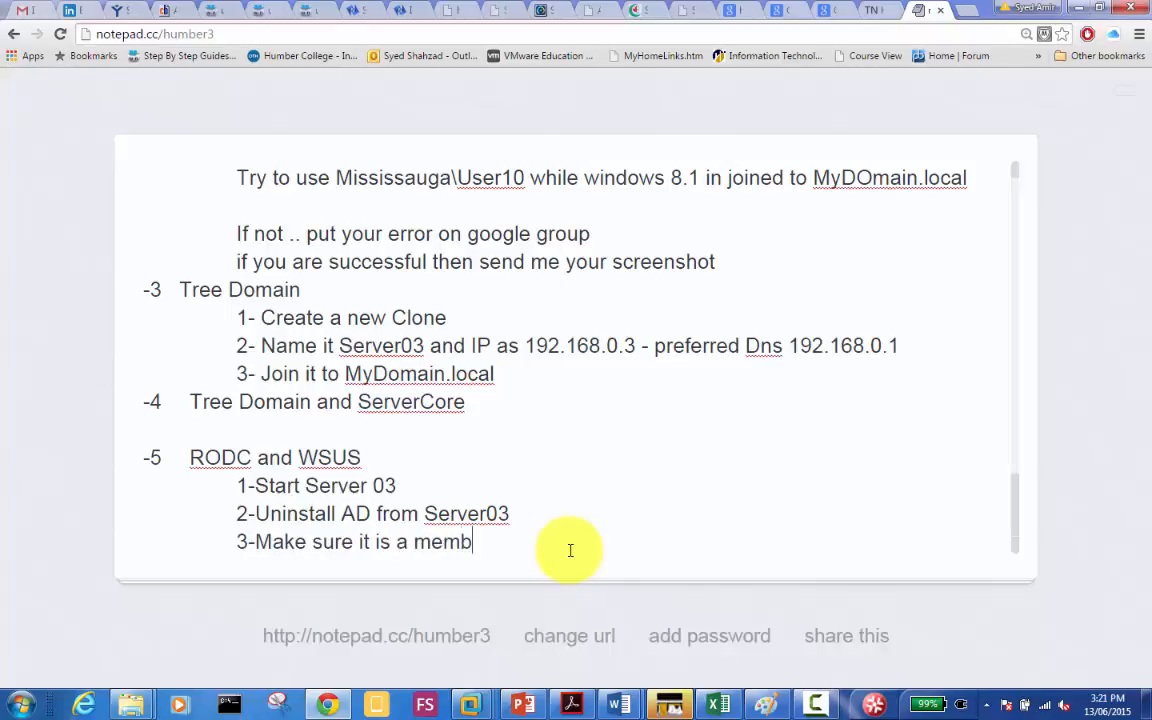
text(er server showi)
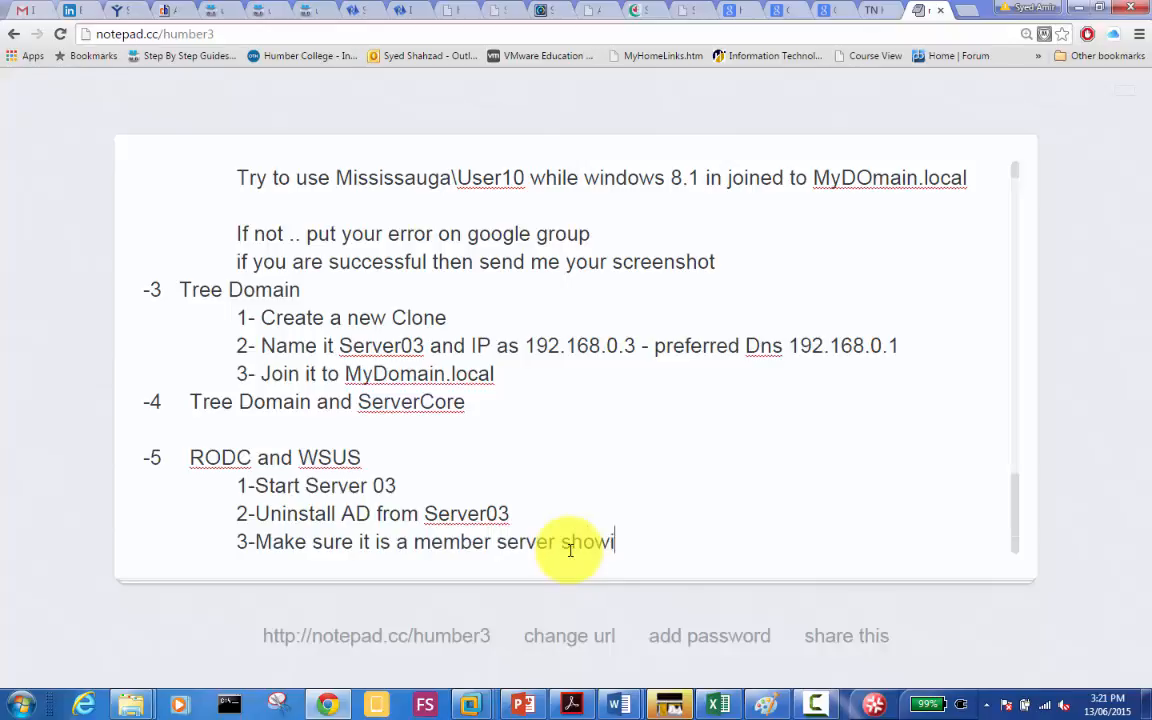
text(ng in Parent DOmain)
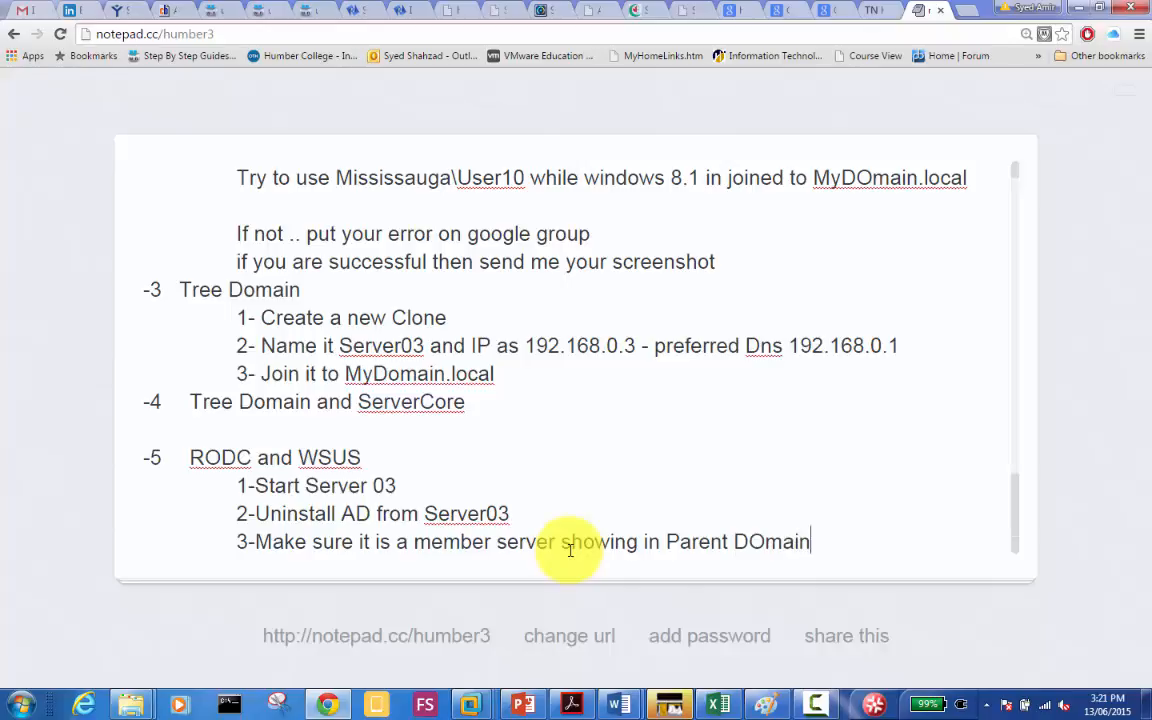
key(BackSpace)
key(BackSpace)
key(BackSpace)
key(BackSpace)
key(BackSpace)
text(omain in the )
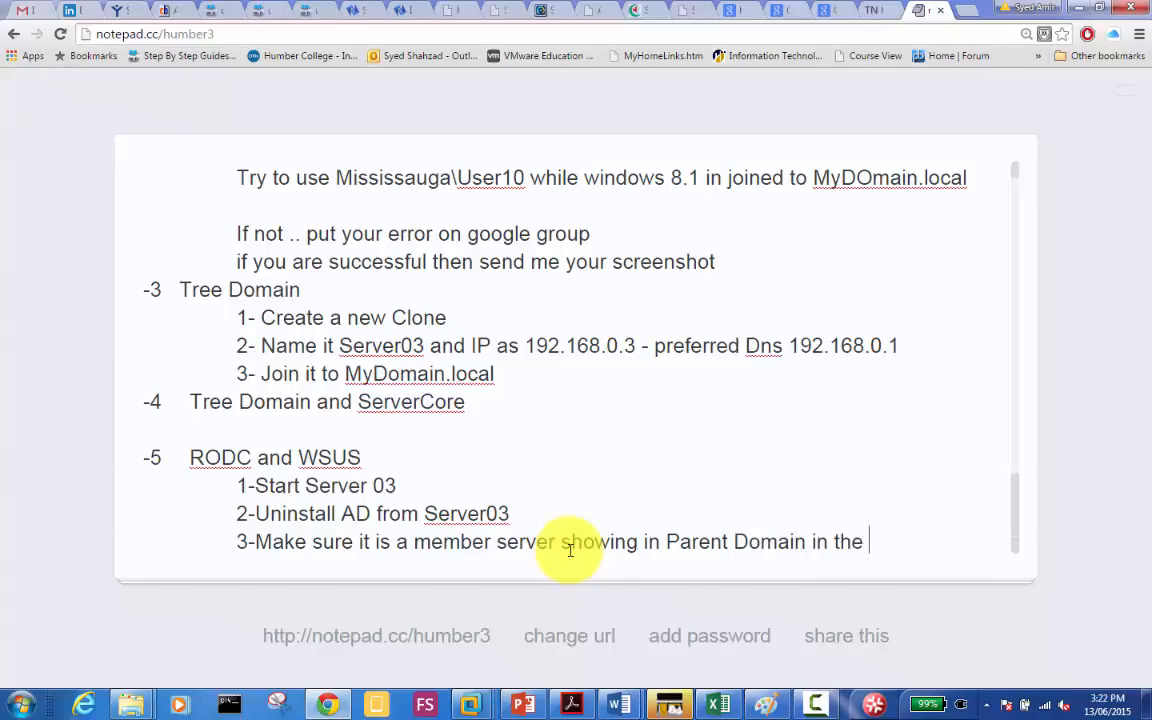
text(Computers container)
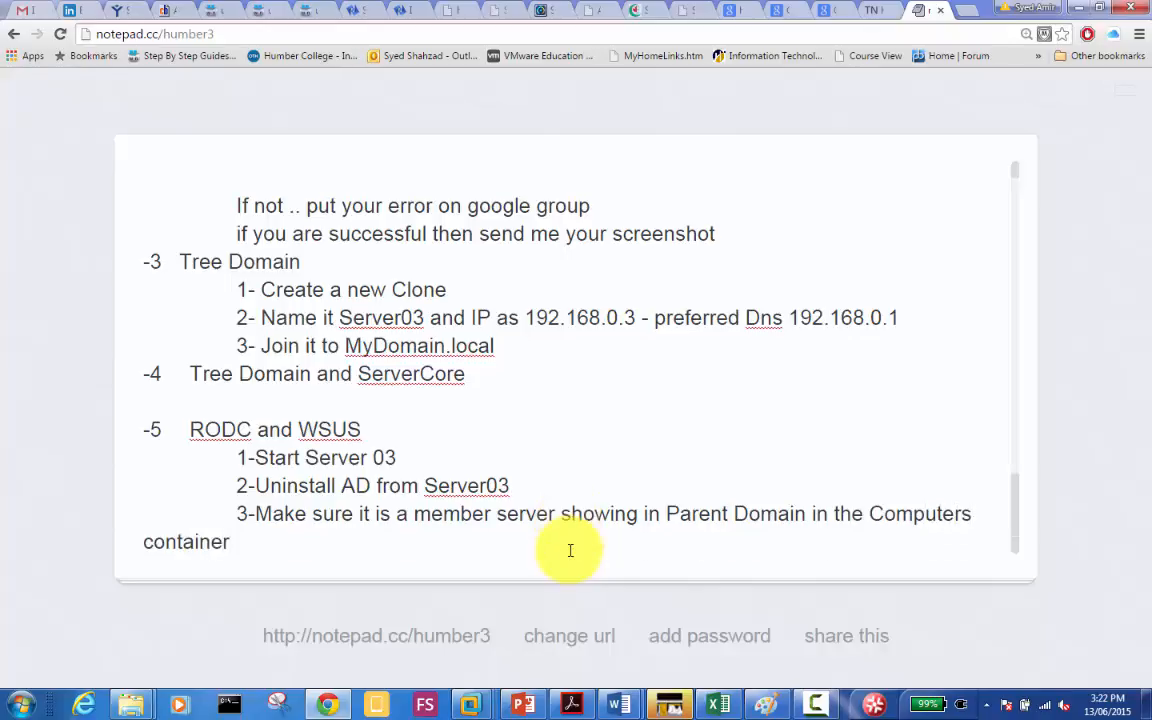
key(Left)
key(Left)
key(Left)
key(Left)
key(Left)
key(Left)
key(Left)
key(Left)
key(Left)
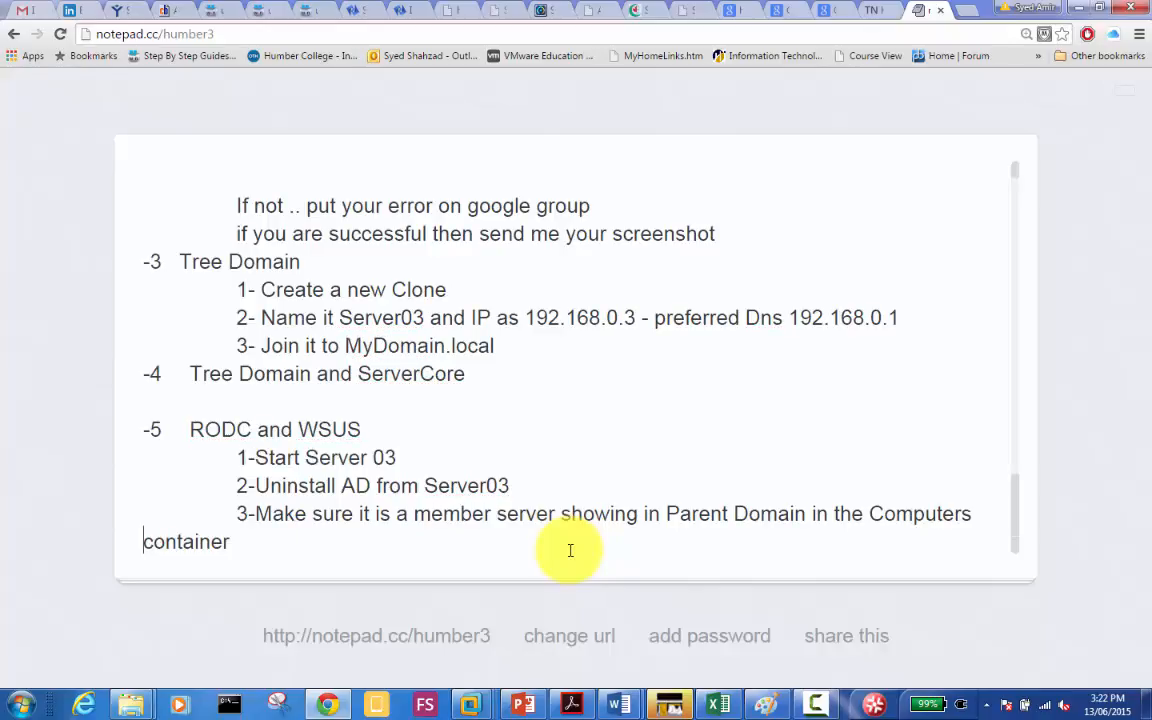
key(Right)
key(Right)
key(Right)
key(Right)
key(Right)
key(Right)
key(Right)
key(Right)
key(Right)
Step: Add the indented step '4-Install RODC on it and configure it'
key(Return)
key(Tab)
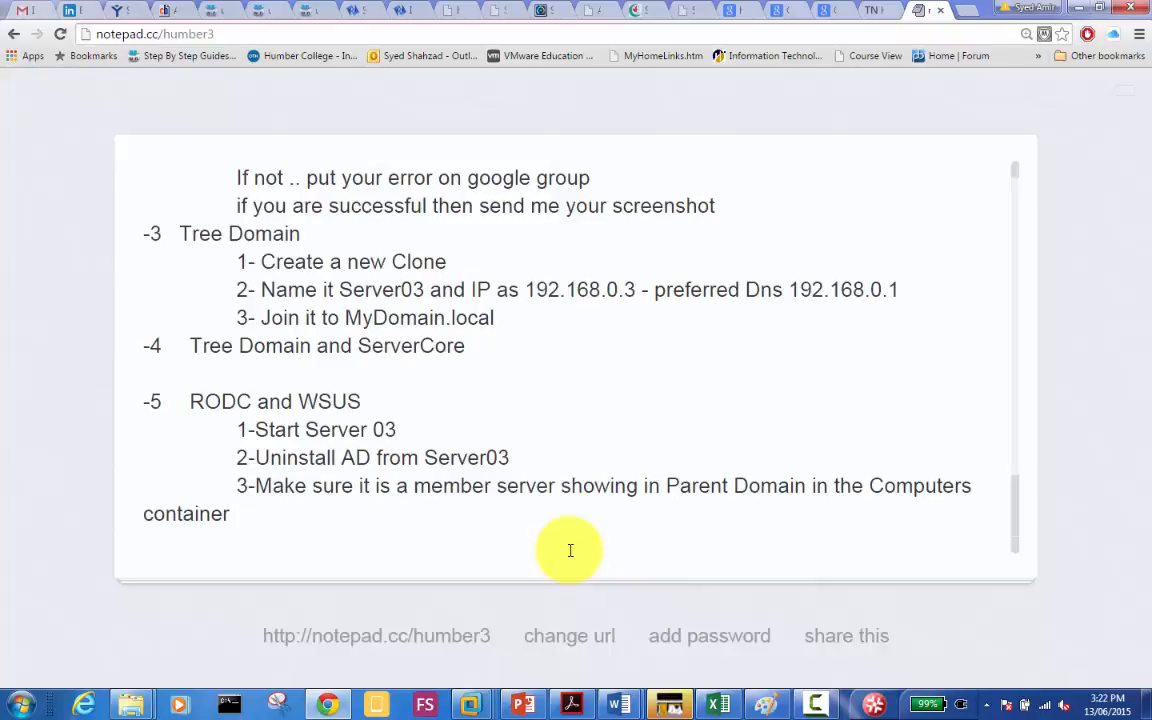
text(4-Install )
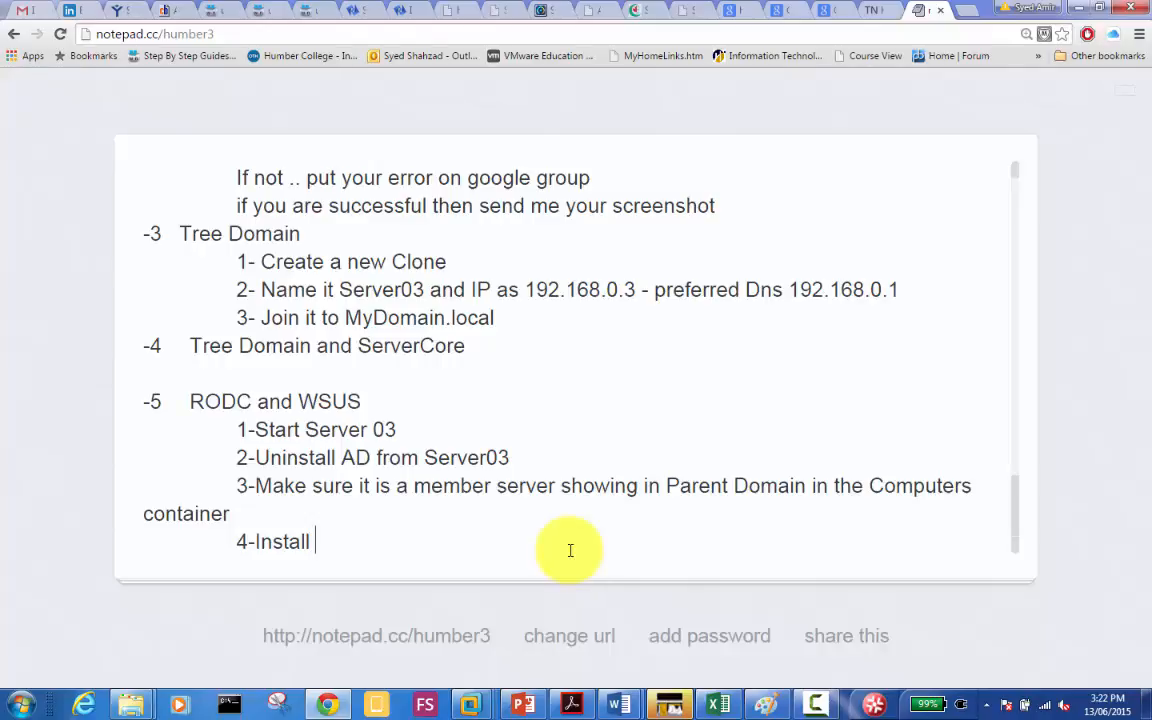
text(RODC)
text(on it an)
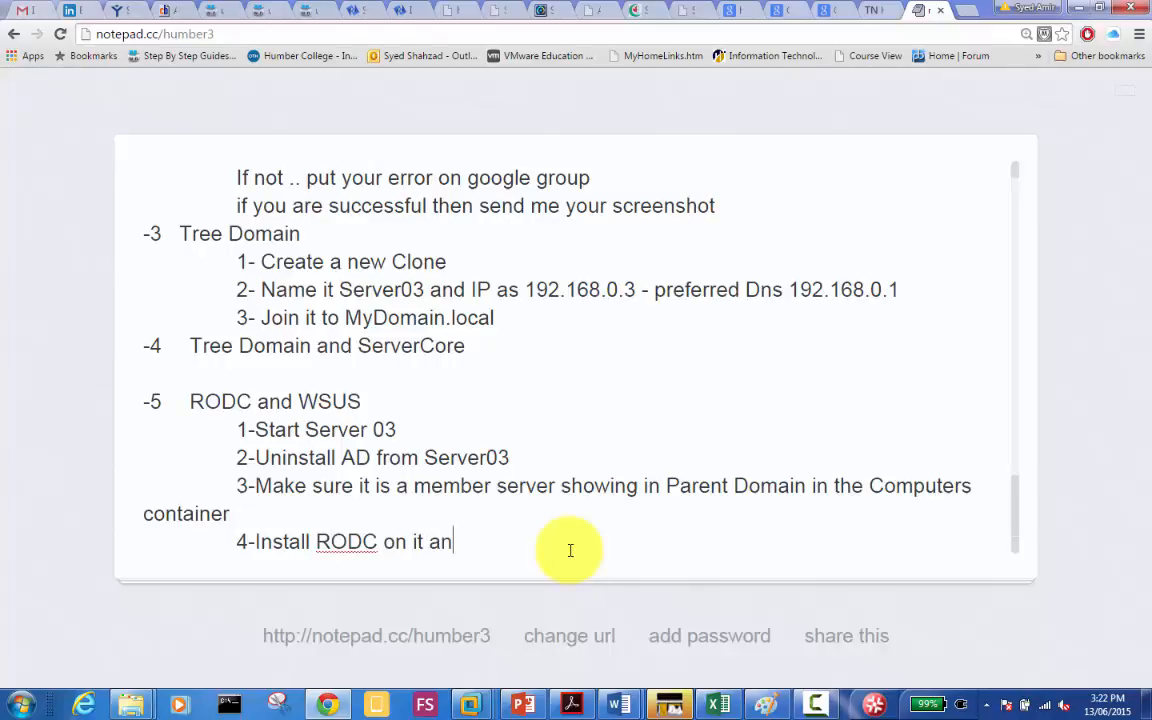
text(d configure it)
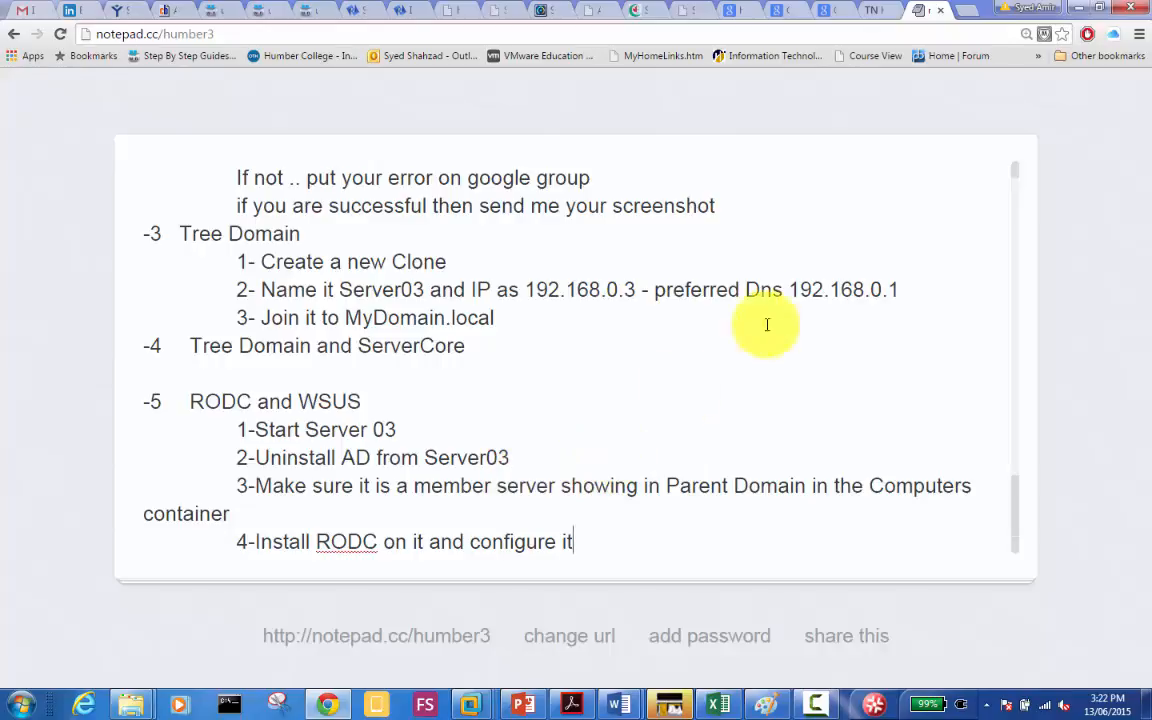
Step: On Humb-Server03, show Server Manager's AD DS page for SERVER03 and open the Manage menu
mouse_move(470, 706)
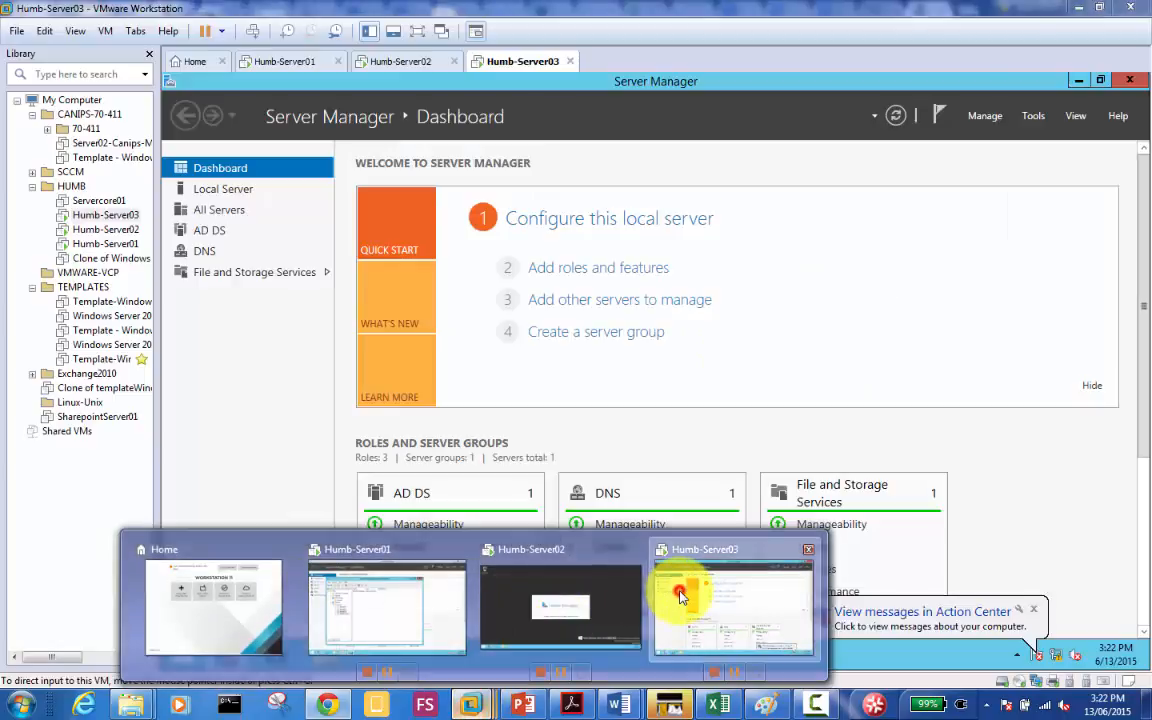
click(680, 595)
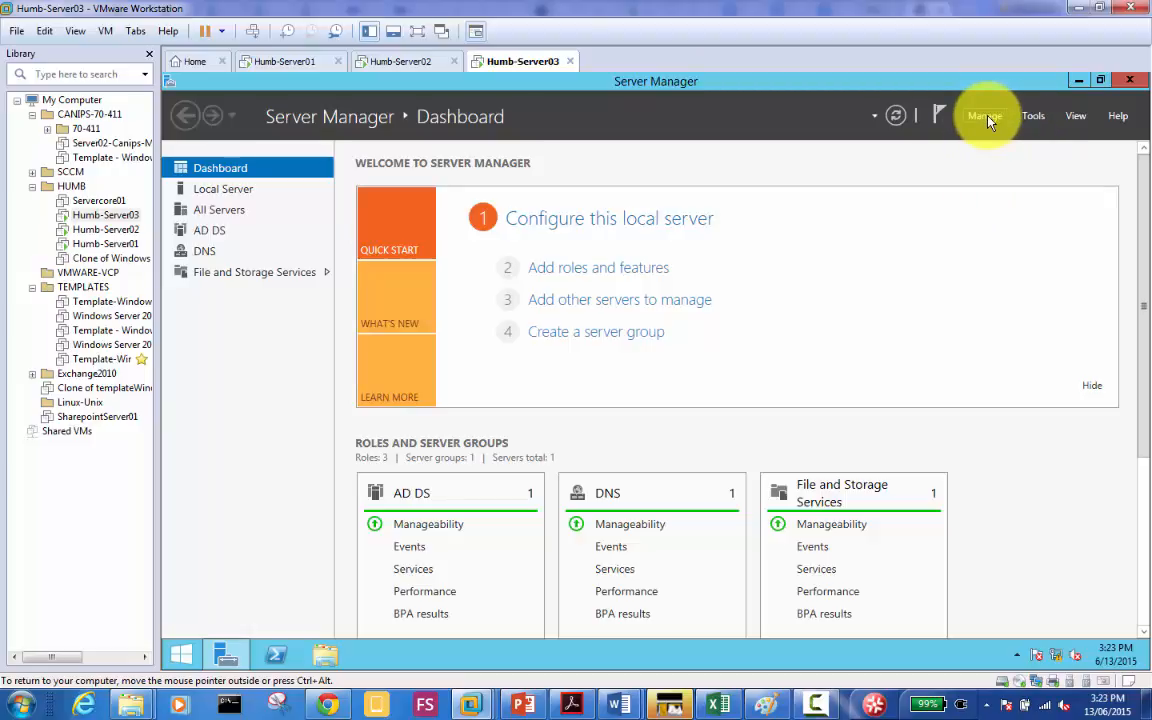
click(213, 234)
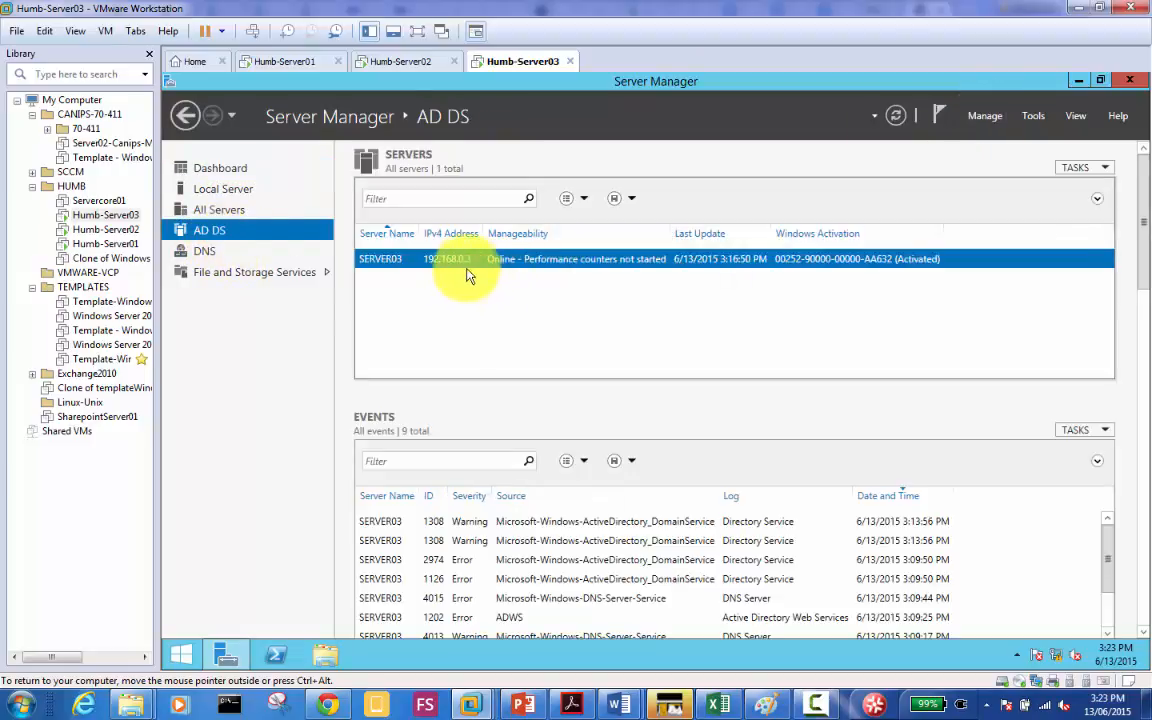
right_click(493, 262)
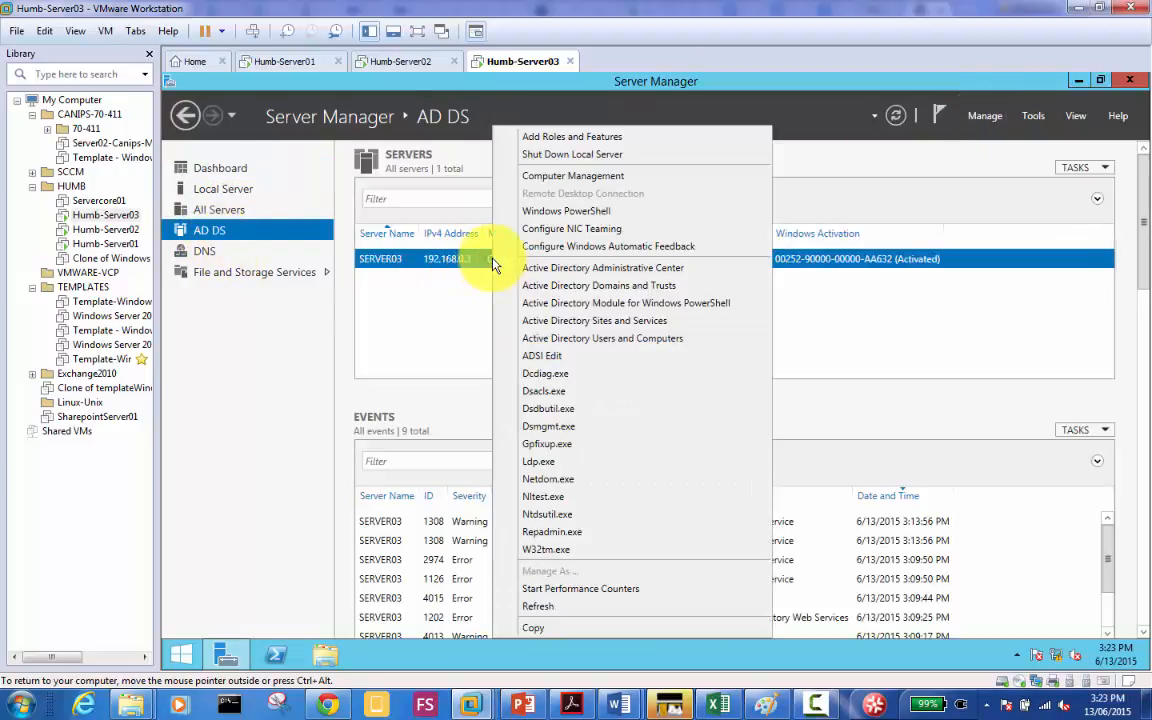
click(993, 118)
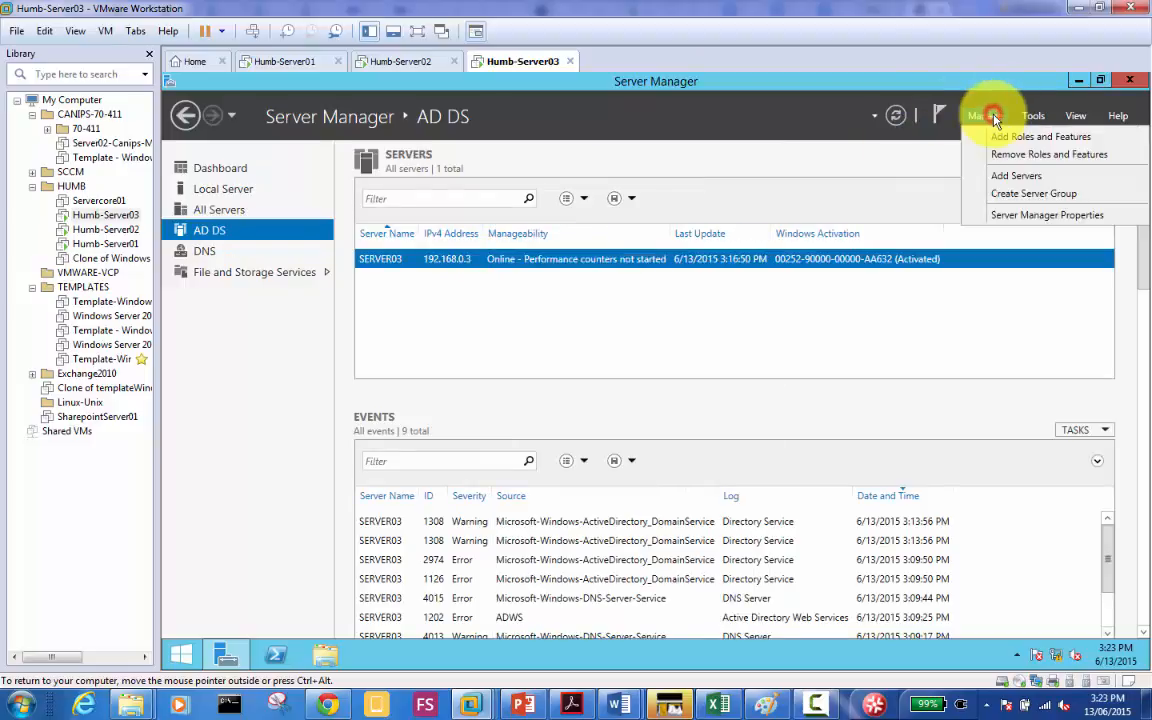
Step: In the Remove Roles and Features wizard on Server03, uncheck Active Directory Domain Services and accept removing its tools
click(1055, 158)
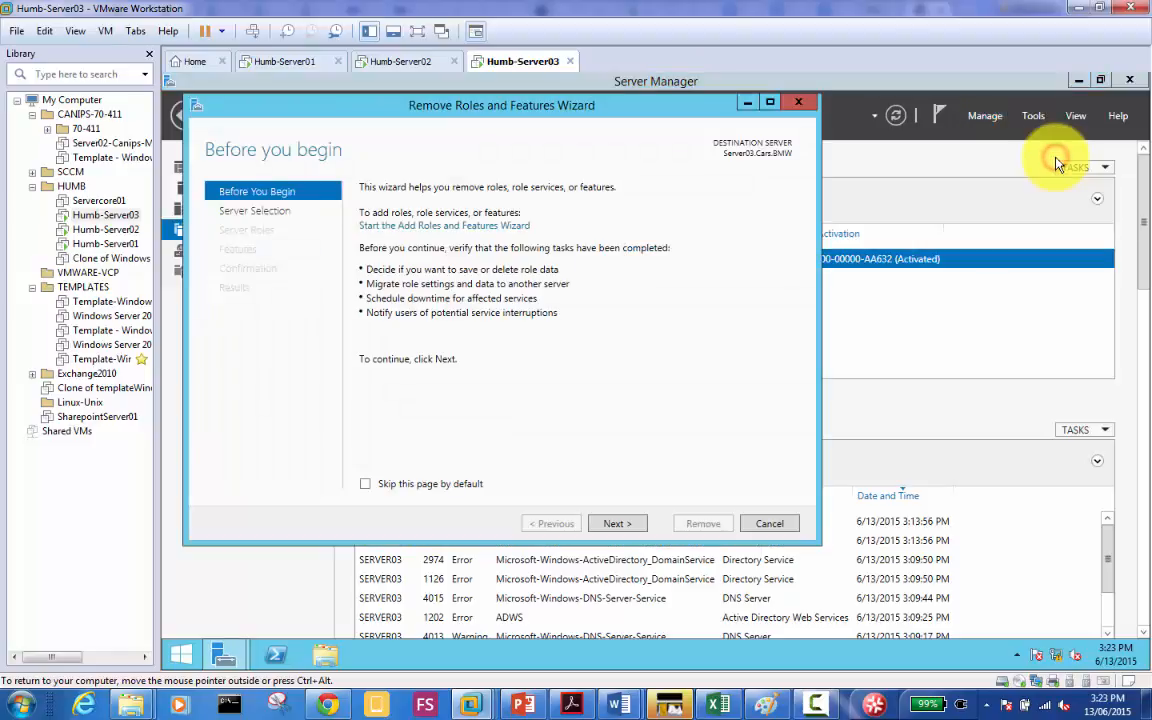
click(620, 525)
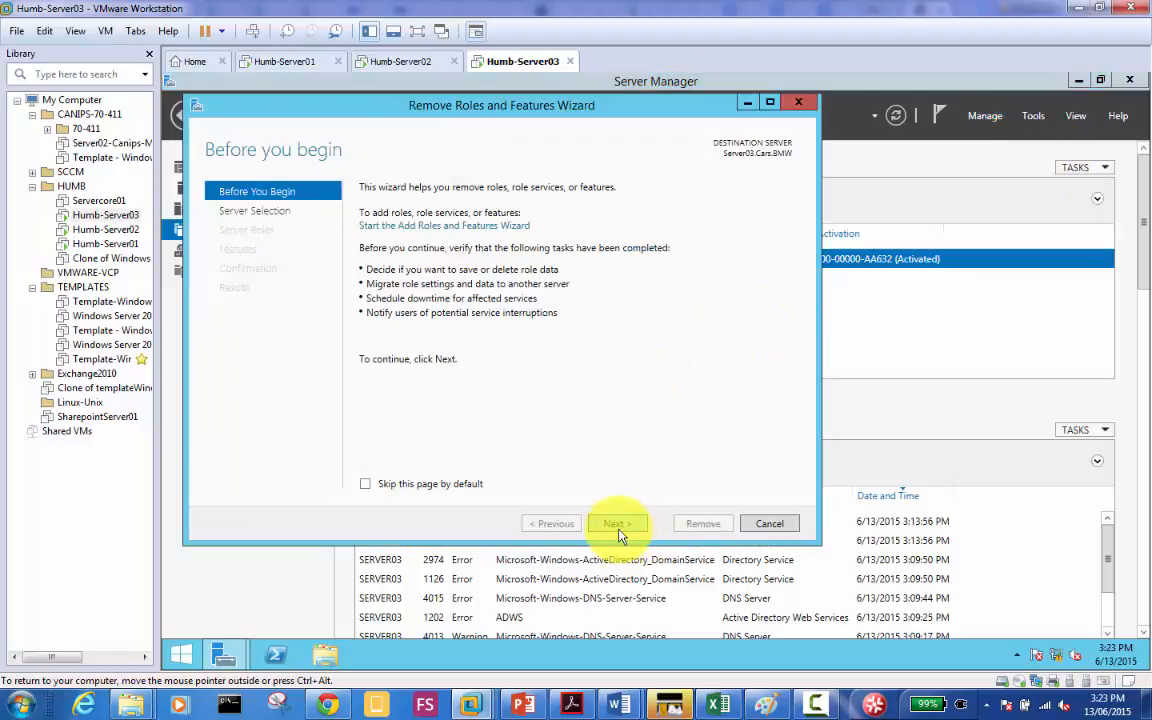
click(617, 524)
click(617, 524)
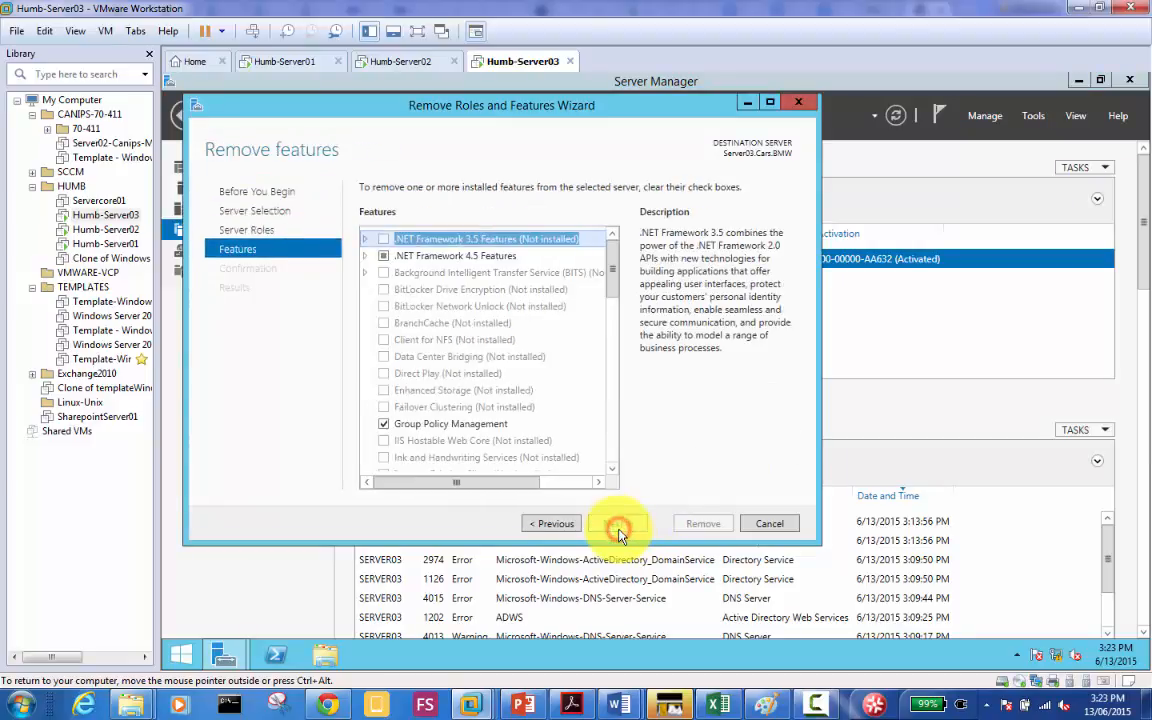
click(543, 523)
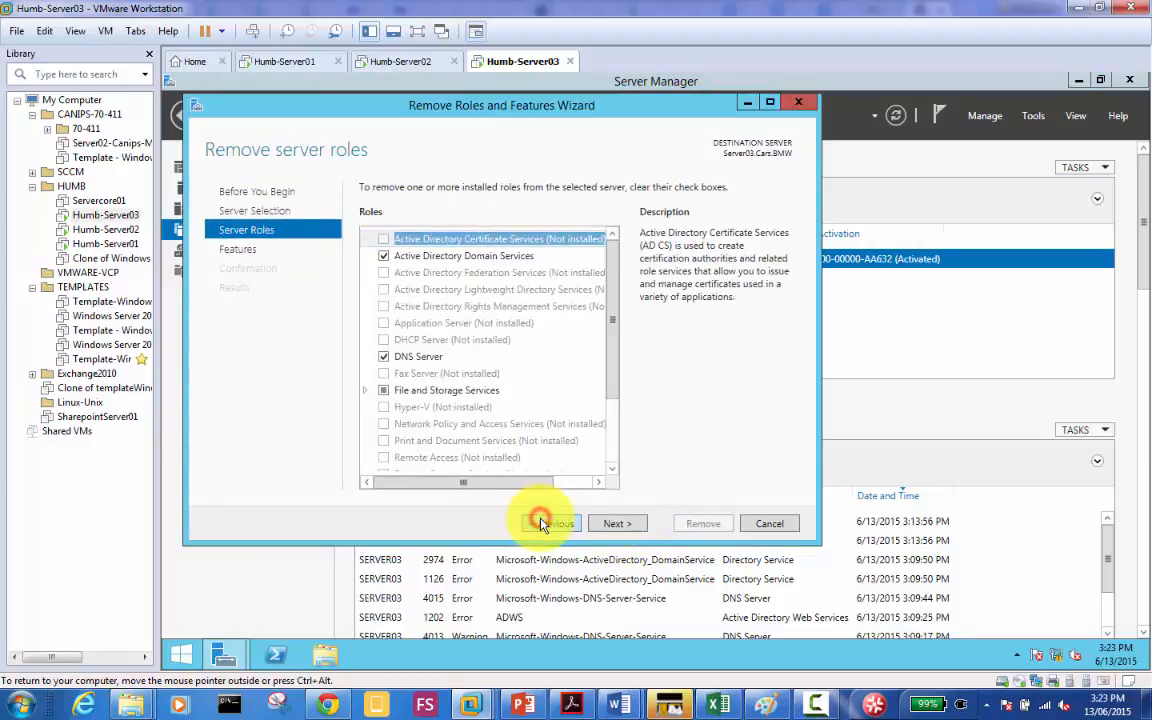
click(386, 258)
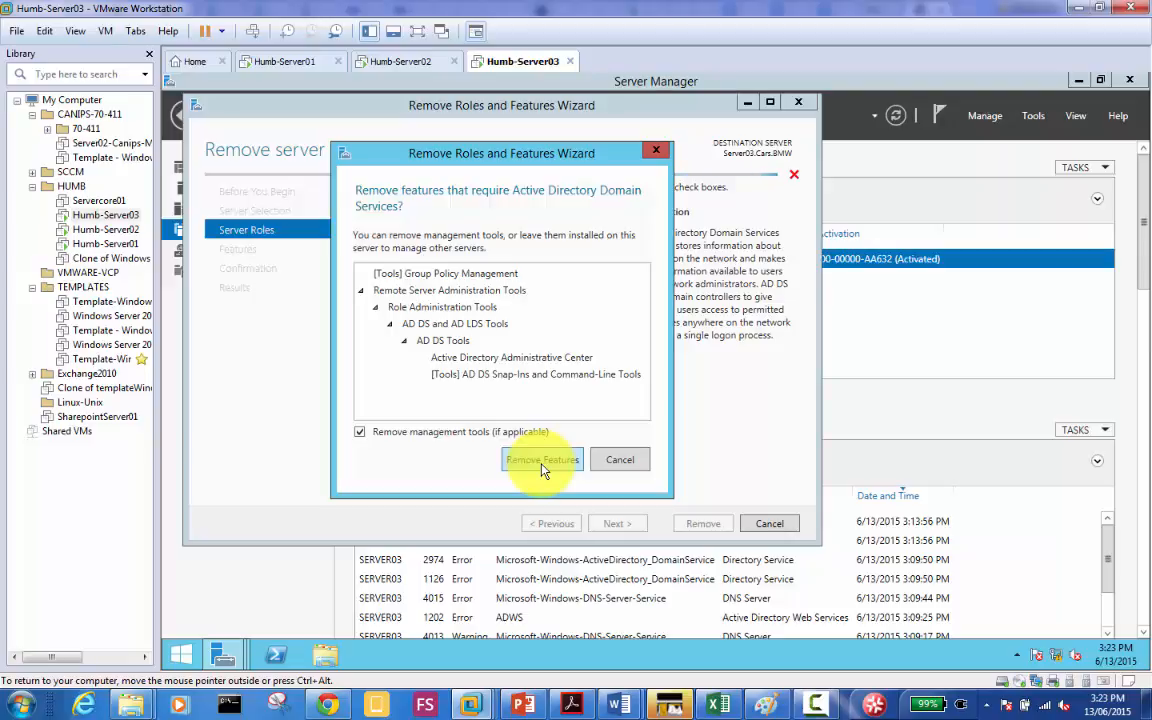
click(542, 462)
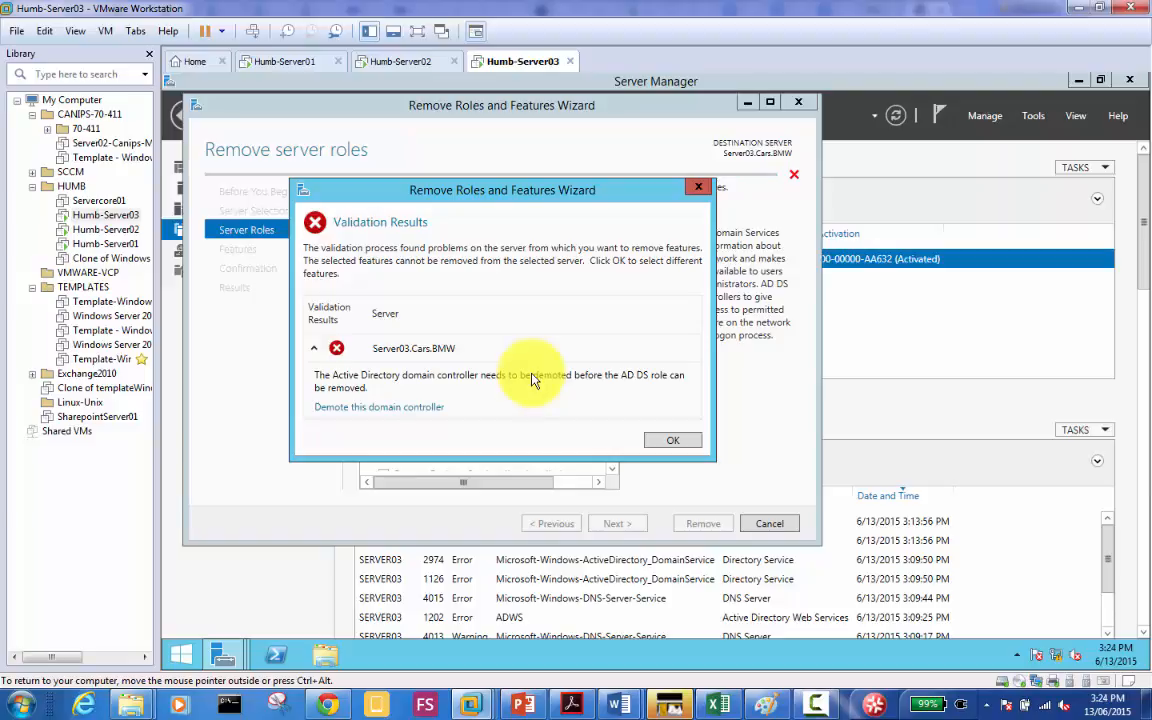
Step: Launch 'Demote this domain controller' for SERVER03, then cancel the AD DS Configuration Wizard
click(381, 409)
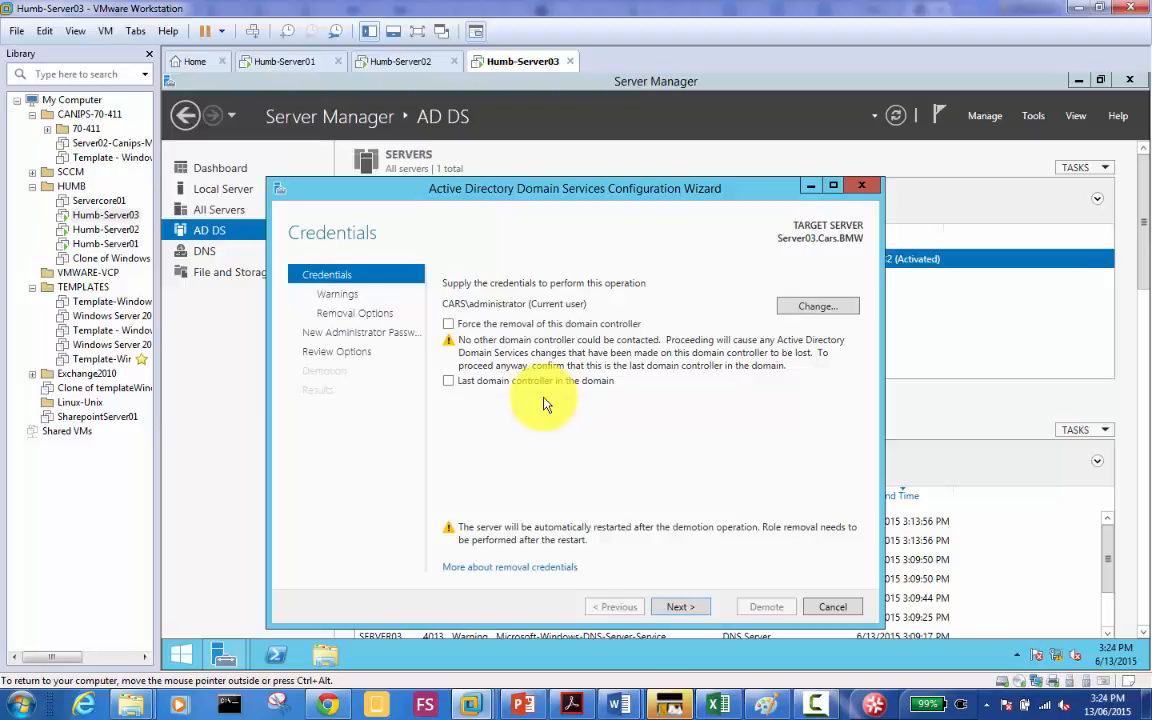
click(830, 607)
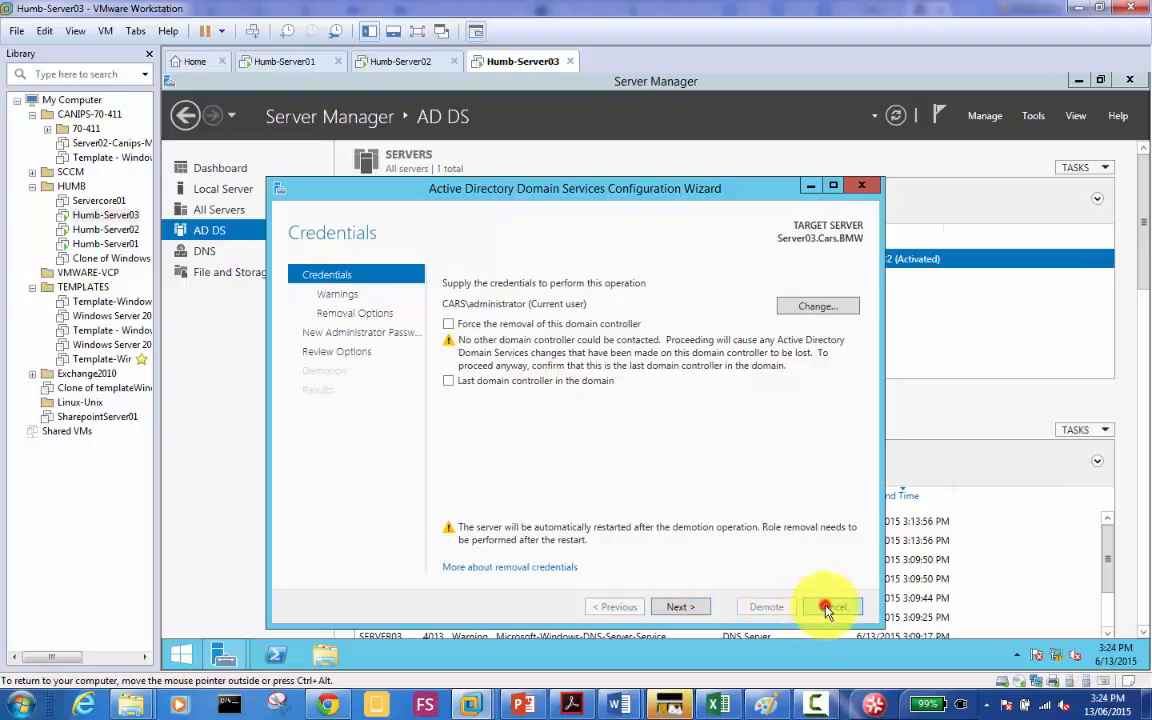
click(671, 420)
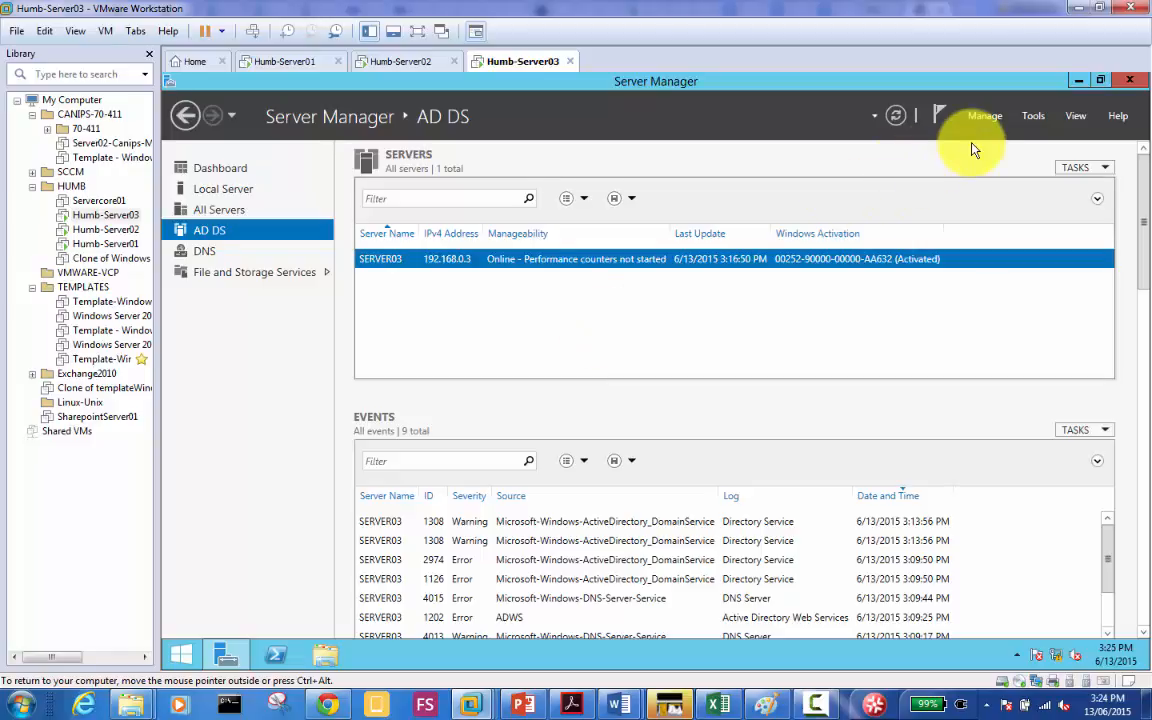
Step: Reopen Remove Roles and Features from Manage, uncheck Active Directory Domain Services and confirm removing its management tools
click(993, 116)
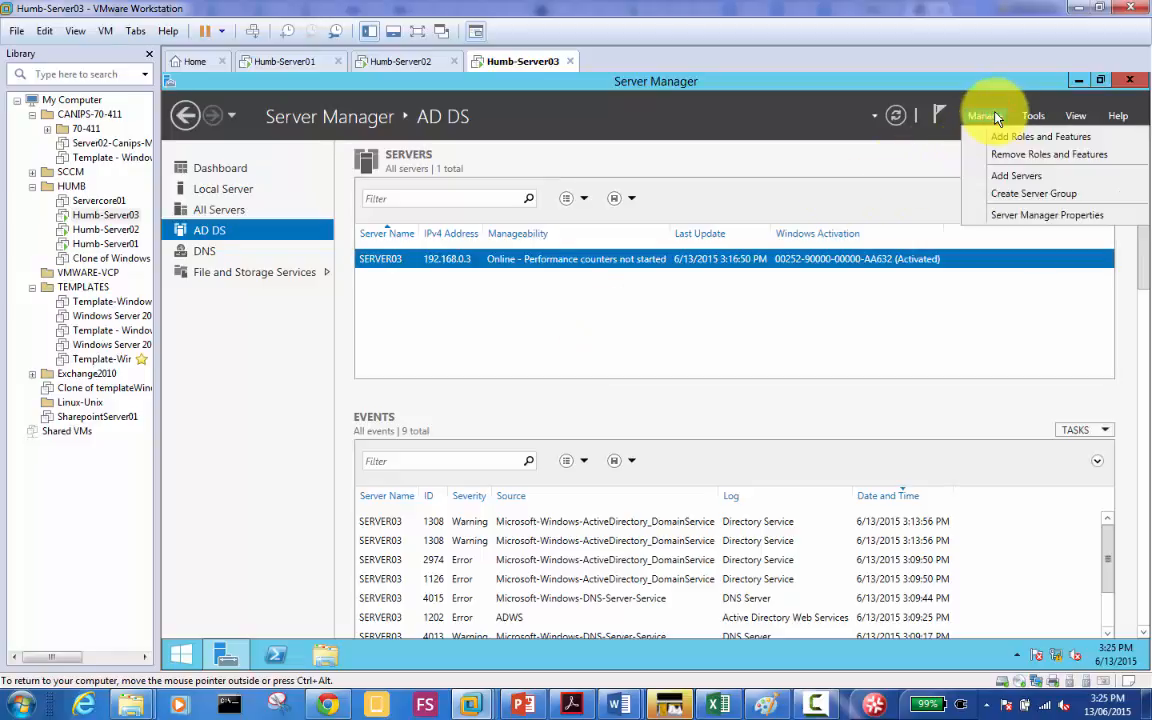
click(1023, 160)
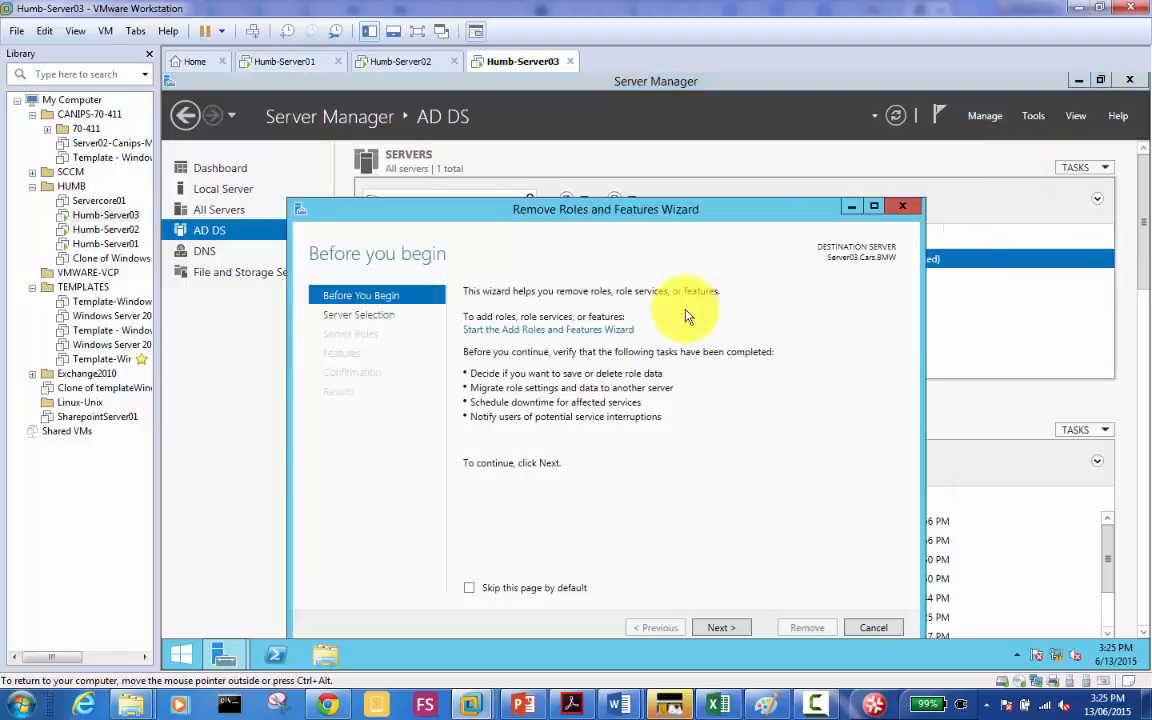
drag(667, 218, 657, 148)
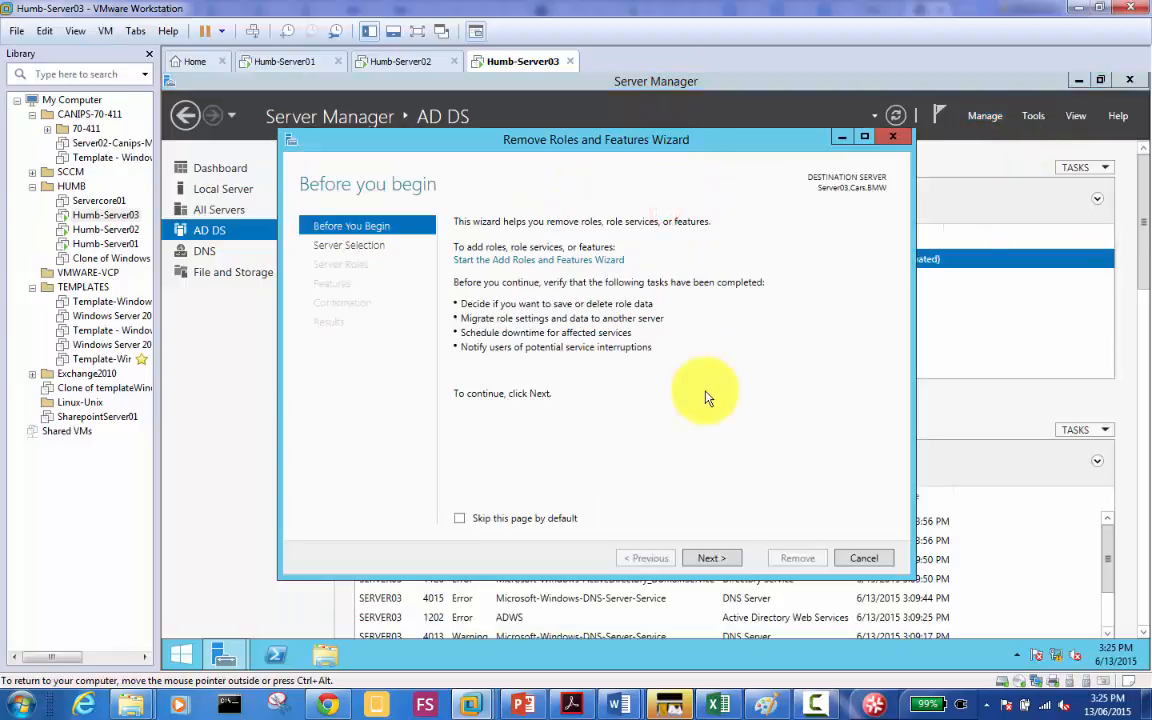
click(716, 560)
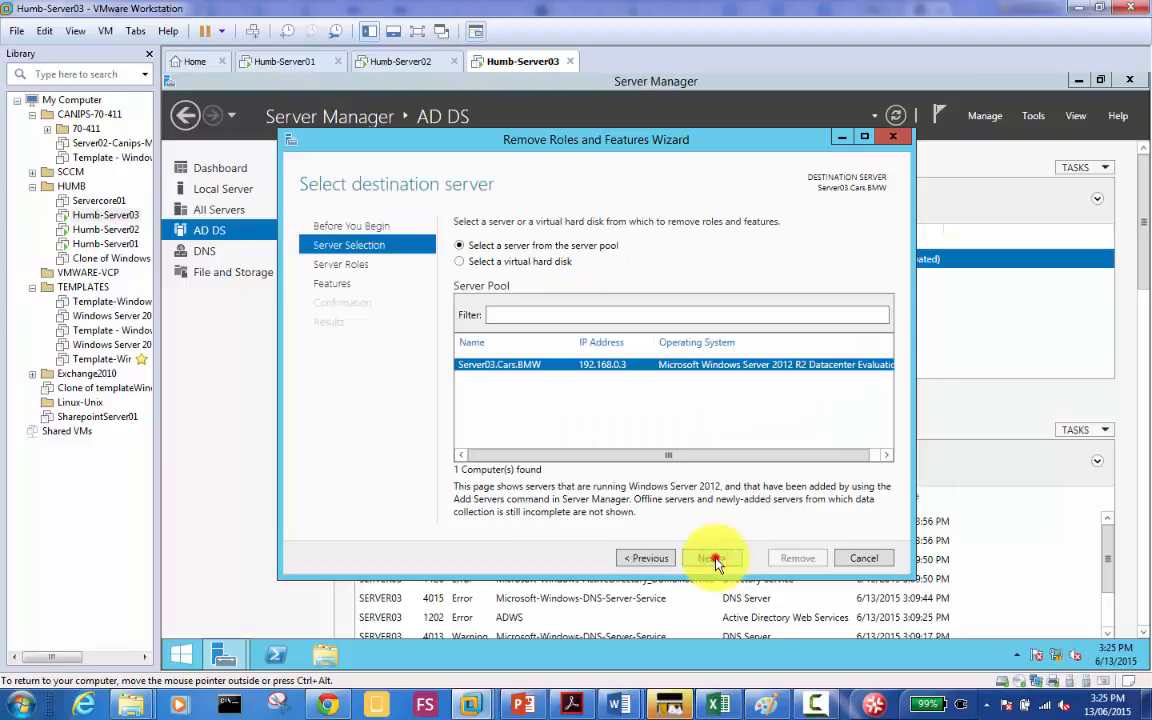
click(714, 558)
click(714, 558)
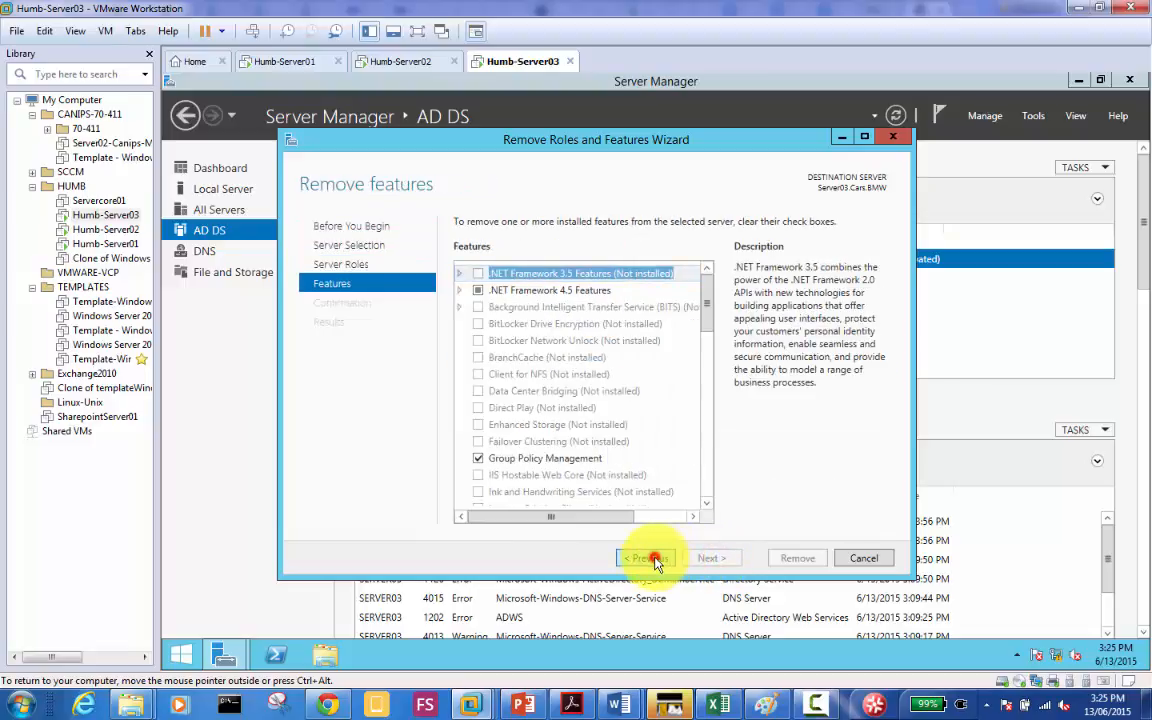
click(652, 558)
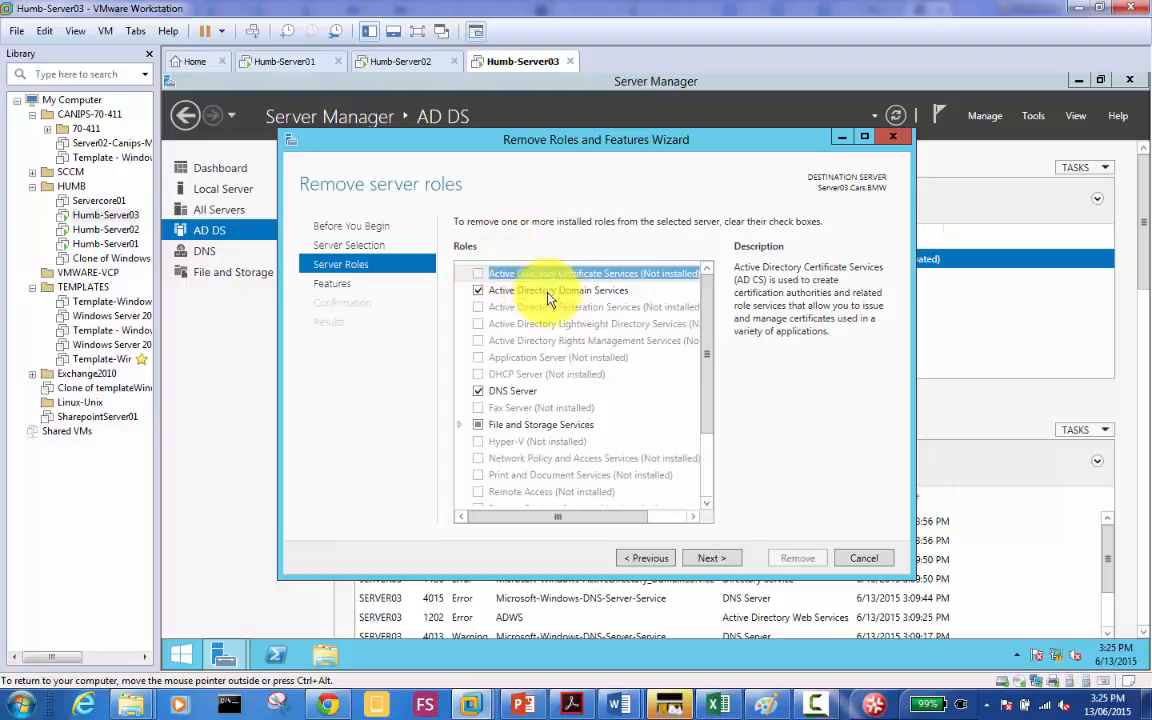
click(478, 291)
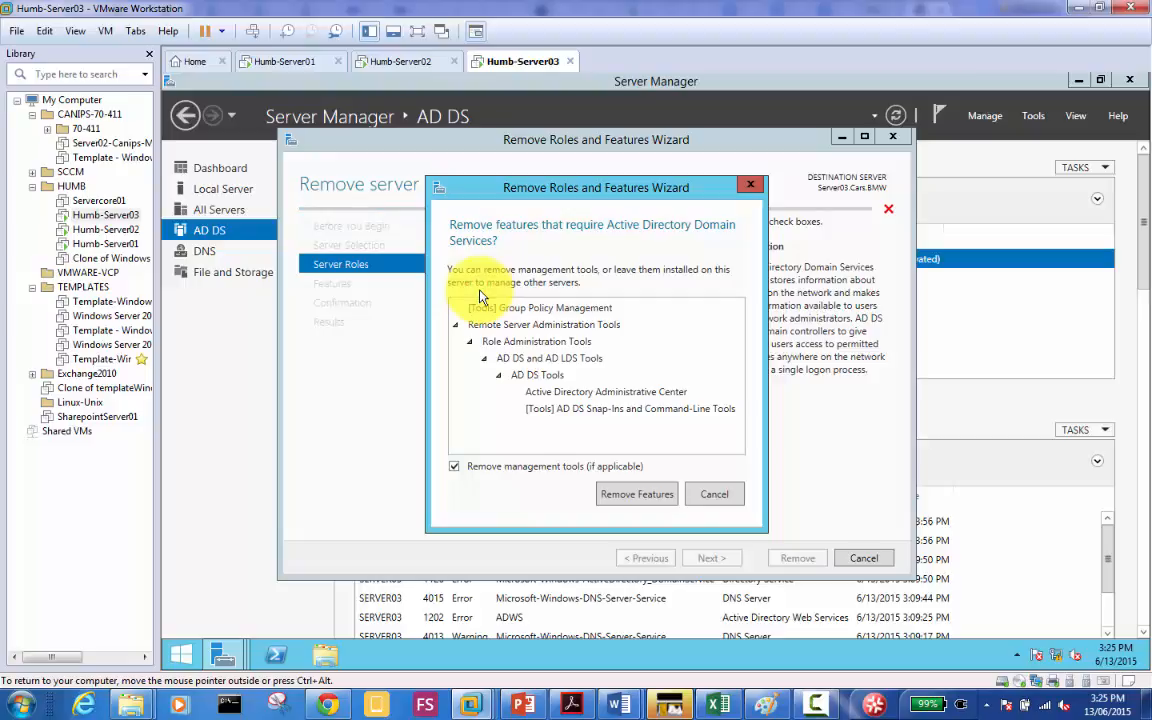
click(632, 496)
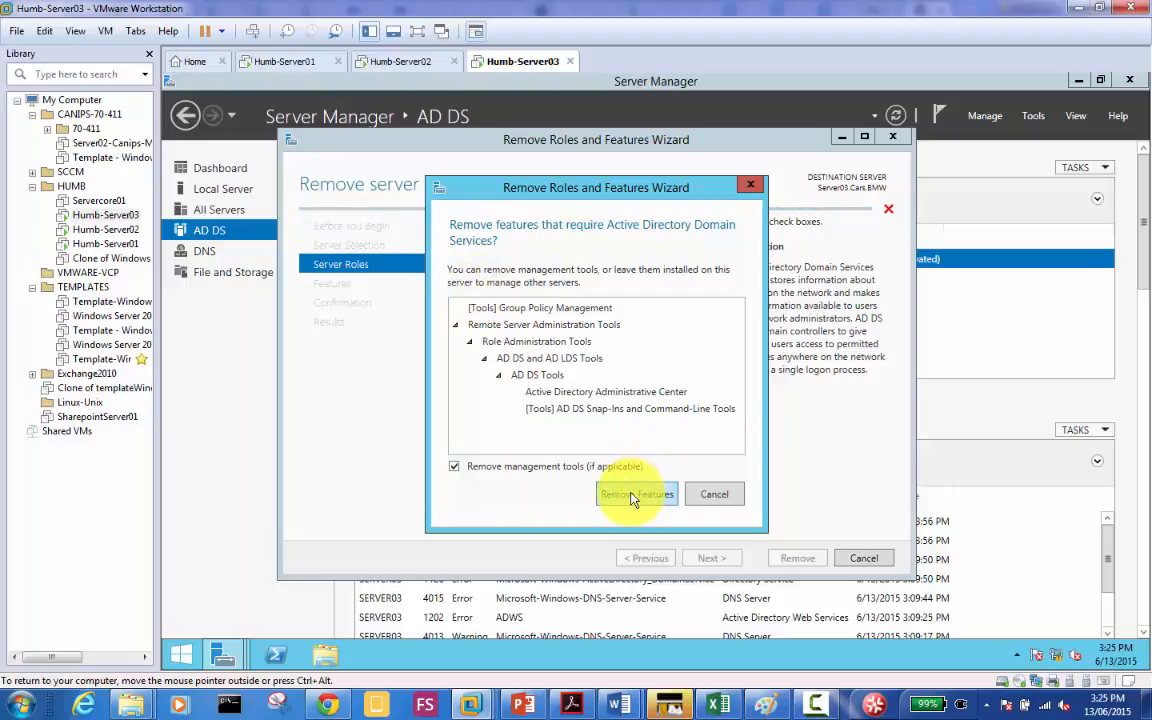
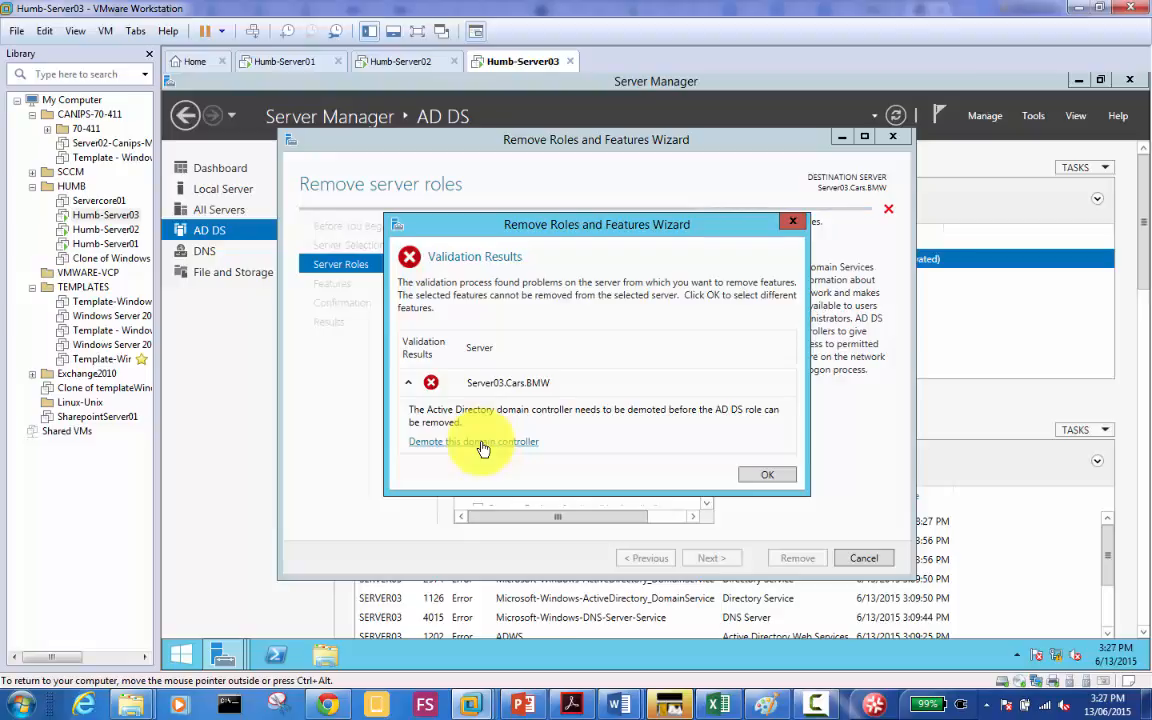
Step: Launch 'Demote this domain controller' from the validation results to open the AD DS Configuration Wizard
click(488, 443)
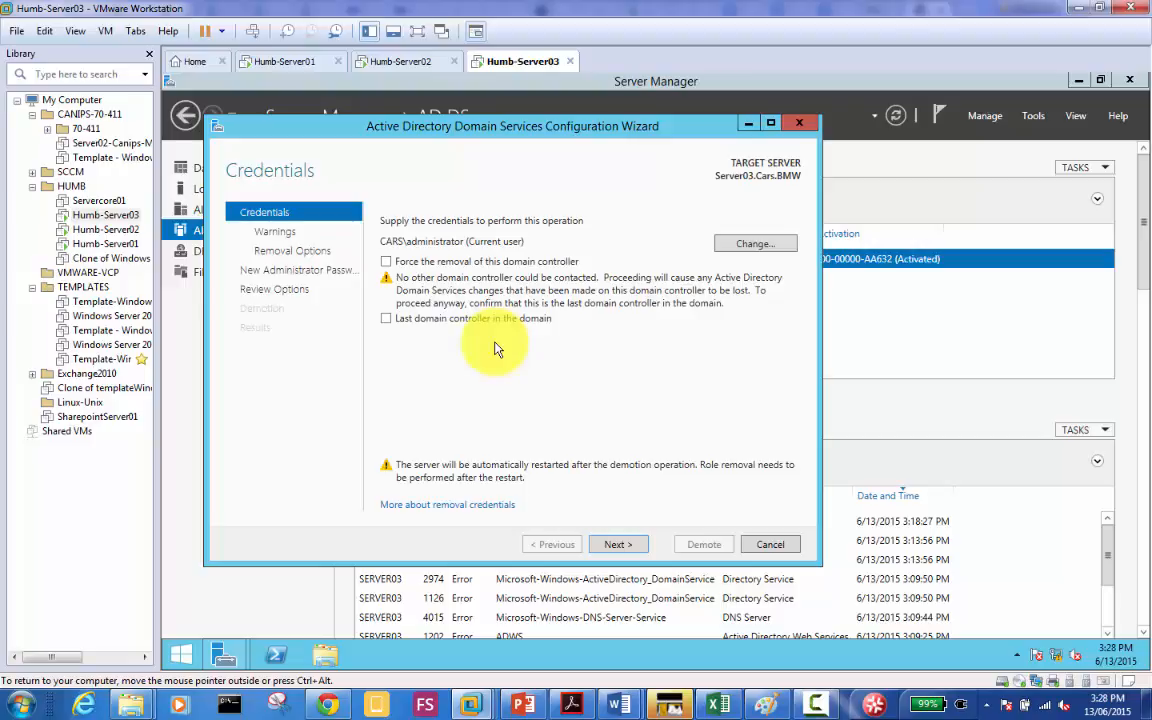
Step: Mark Server03 as the last domain controller in the domain and advance to Warnings
click(387, 318)
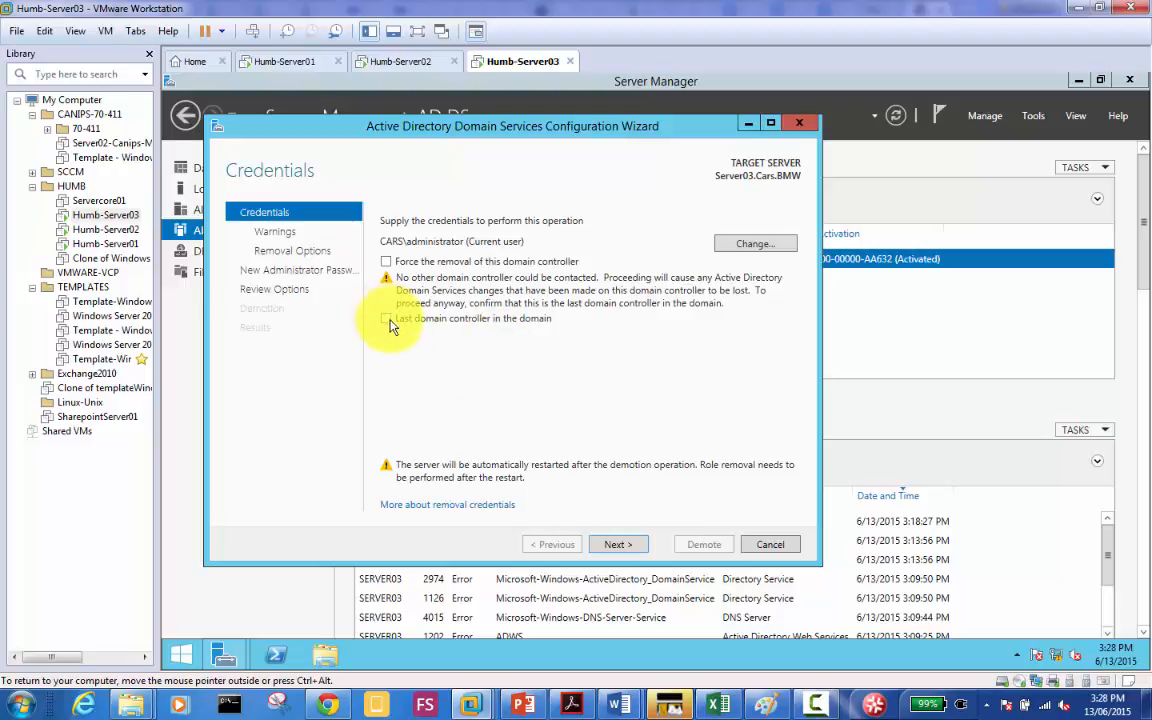
click(388, 318)
click(614, 544)
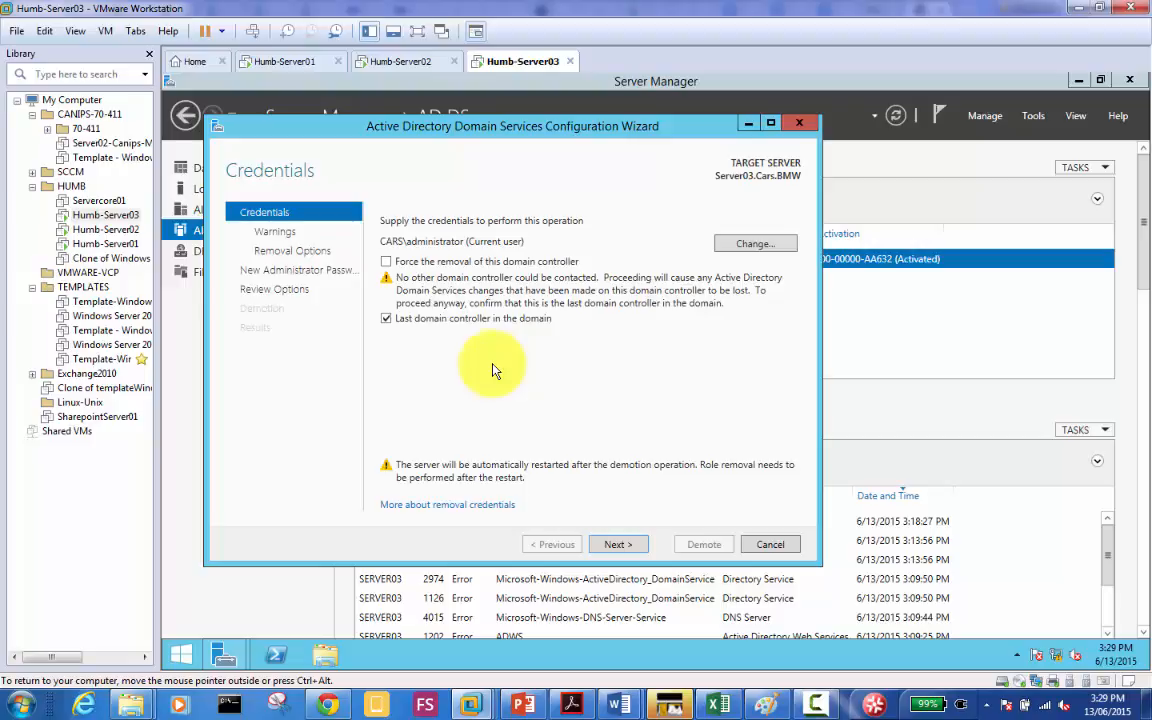
click(614, 547)
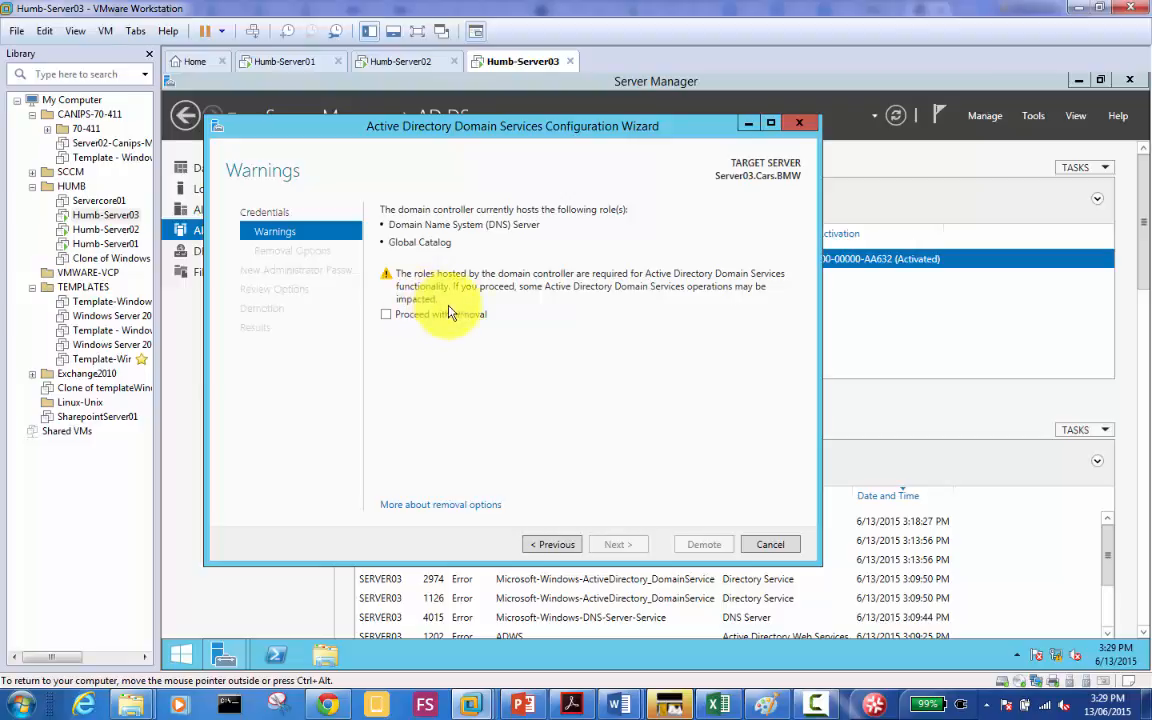
Step: Accept losing the DNS Server and Global Catalog roles by proceeding with removal
click(387, 317)
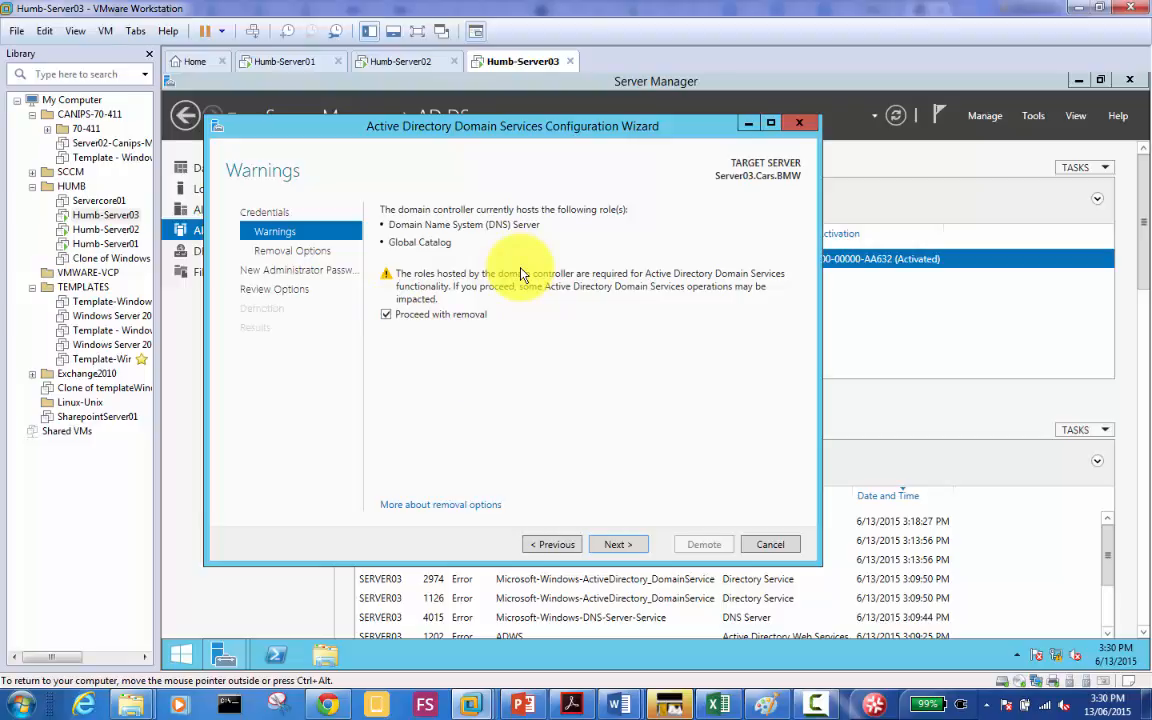
click(628, 543)
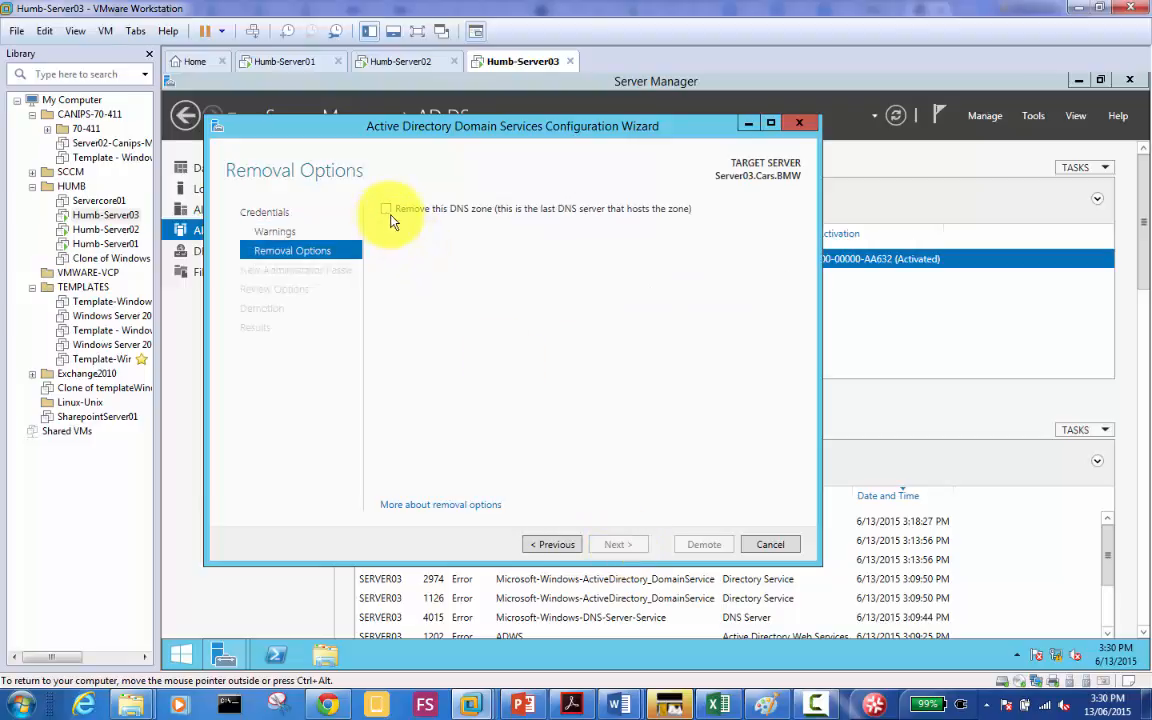
Step: Tick removal of the DNS zone only Server03 hosts, then switch to the Humb-Server01 VM
click(389, 209)
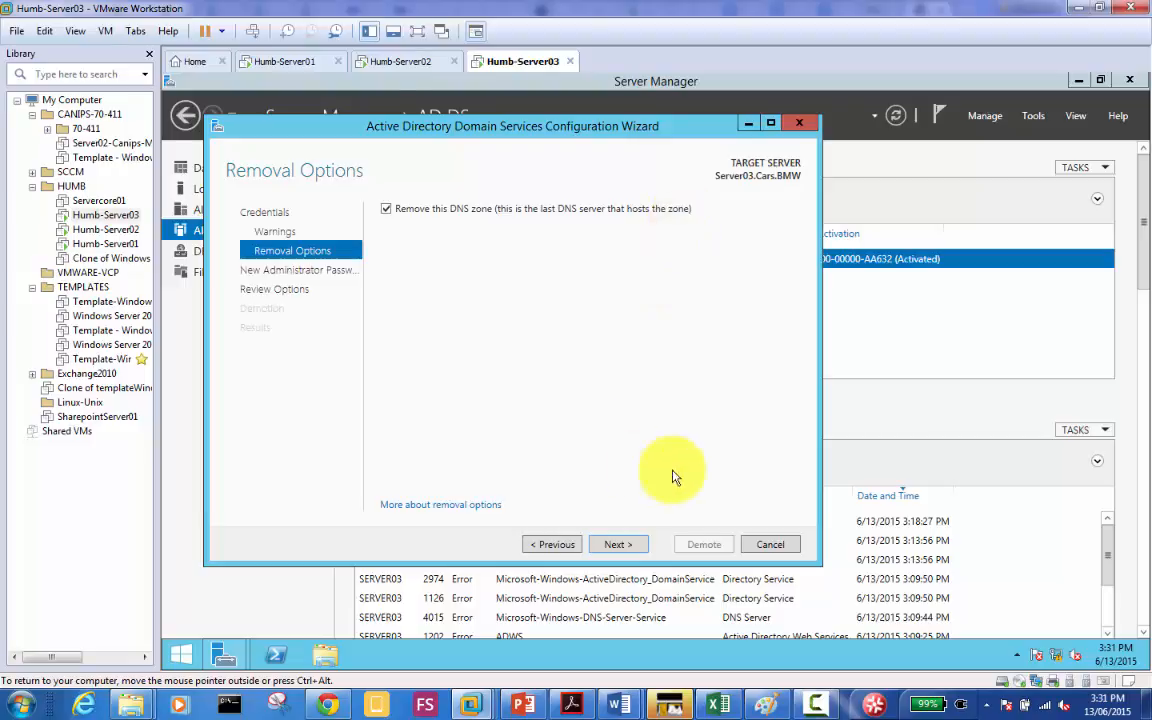
click(288, 64)
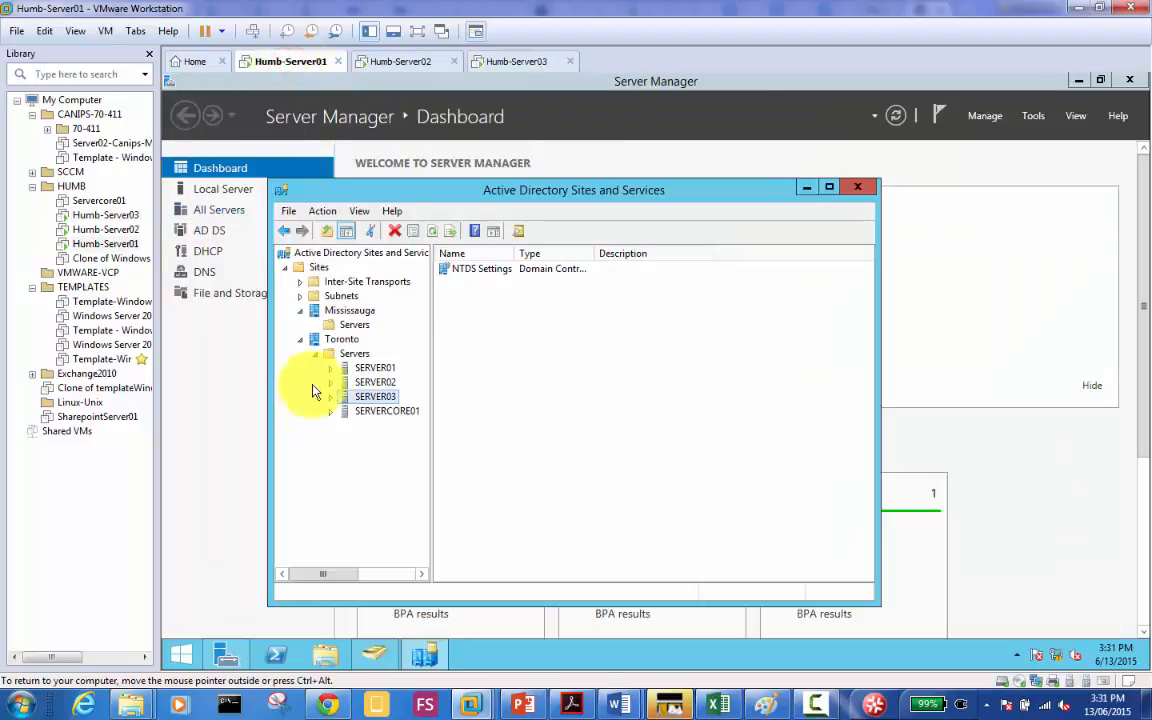
Step: Open SERVER01's DNS Manager, view the MyDomain.local zone records, then return to Humb-Server03
click(213, 274)
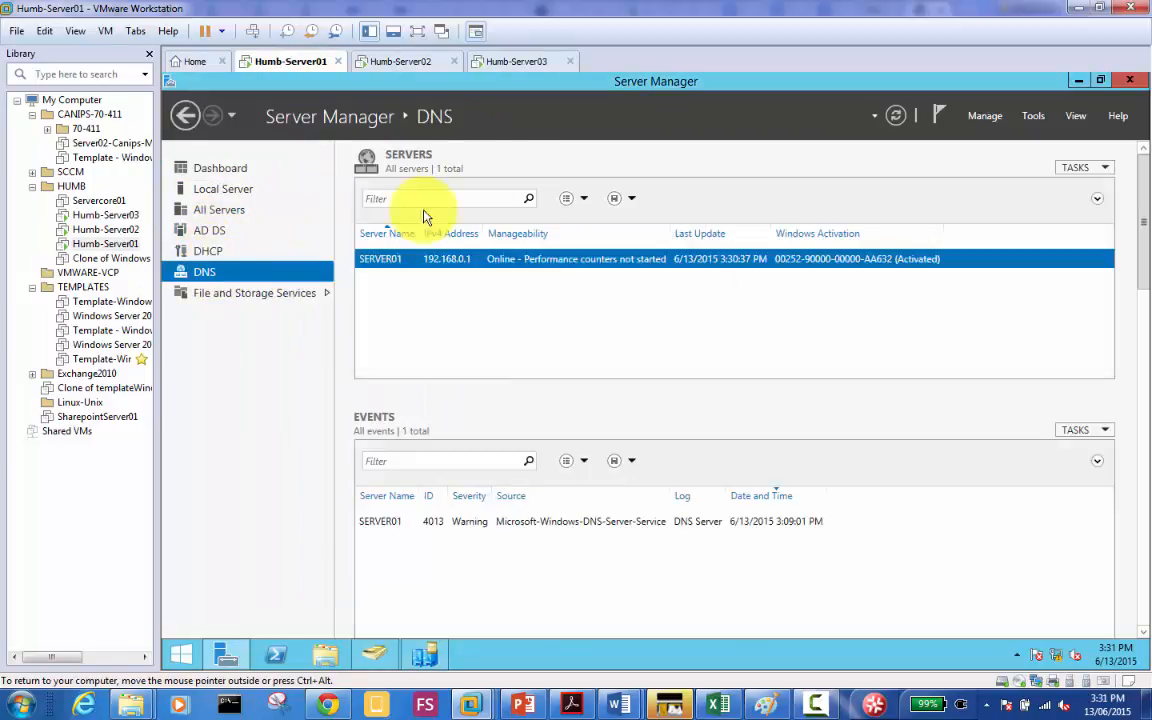
right_click(441, 263)
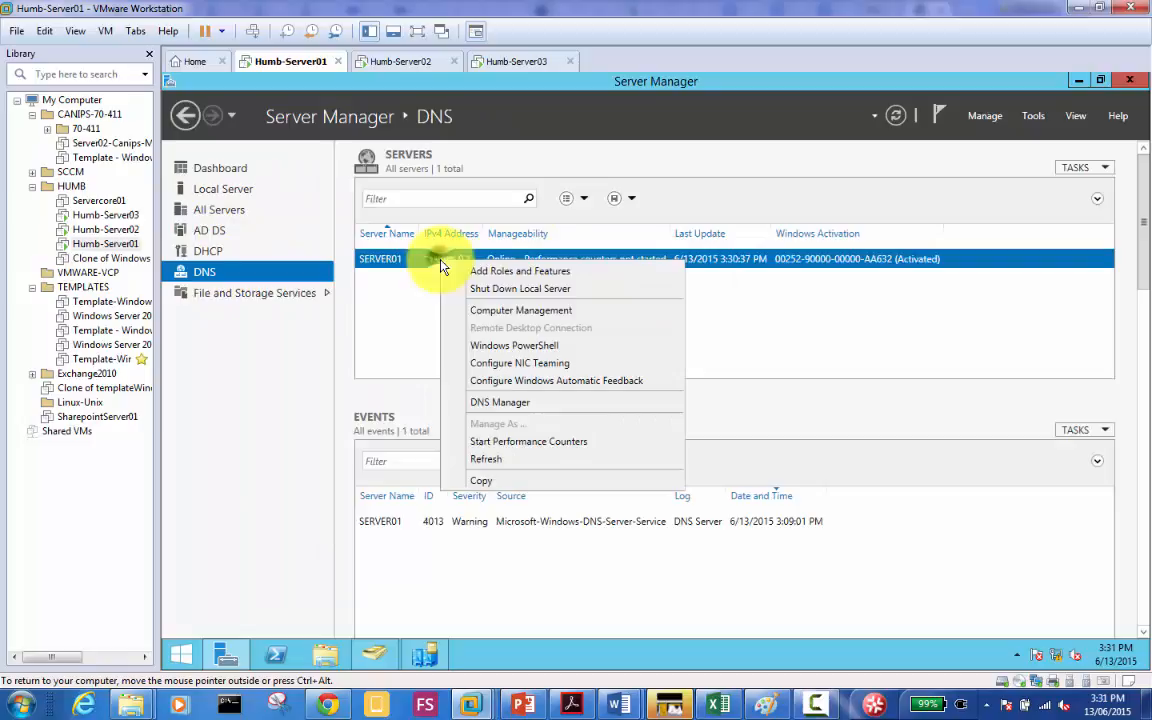
click(540, 402)
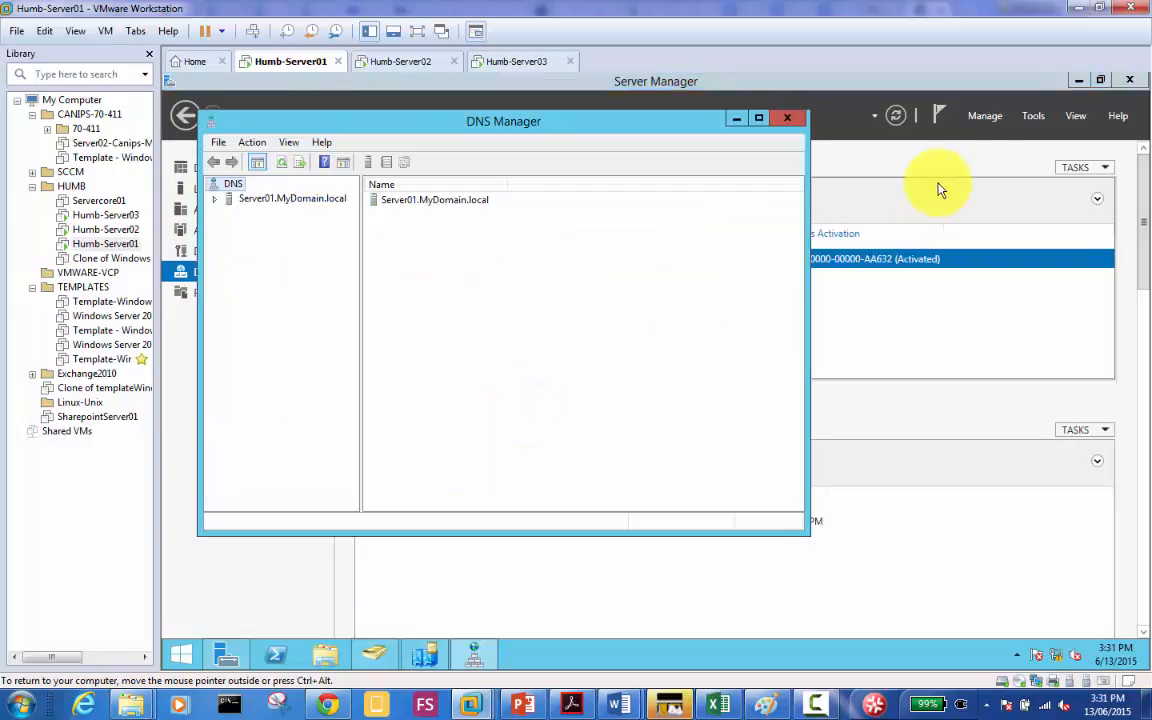
click(287, 204)
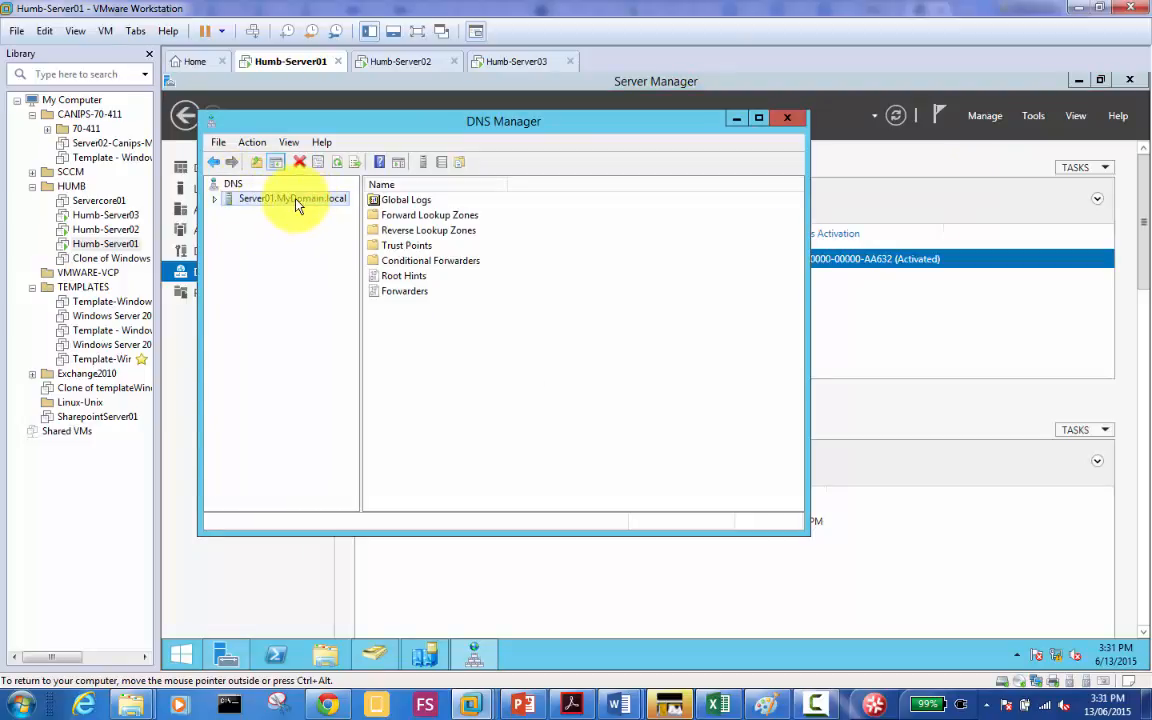
double_click(296, 202)
double_click(285, 229)
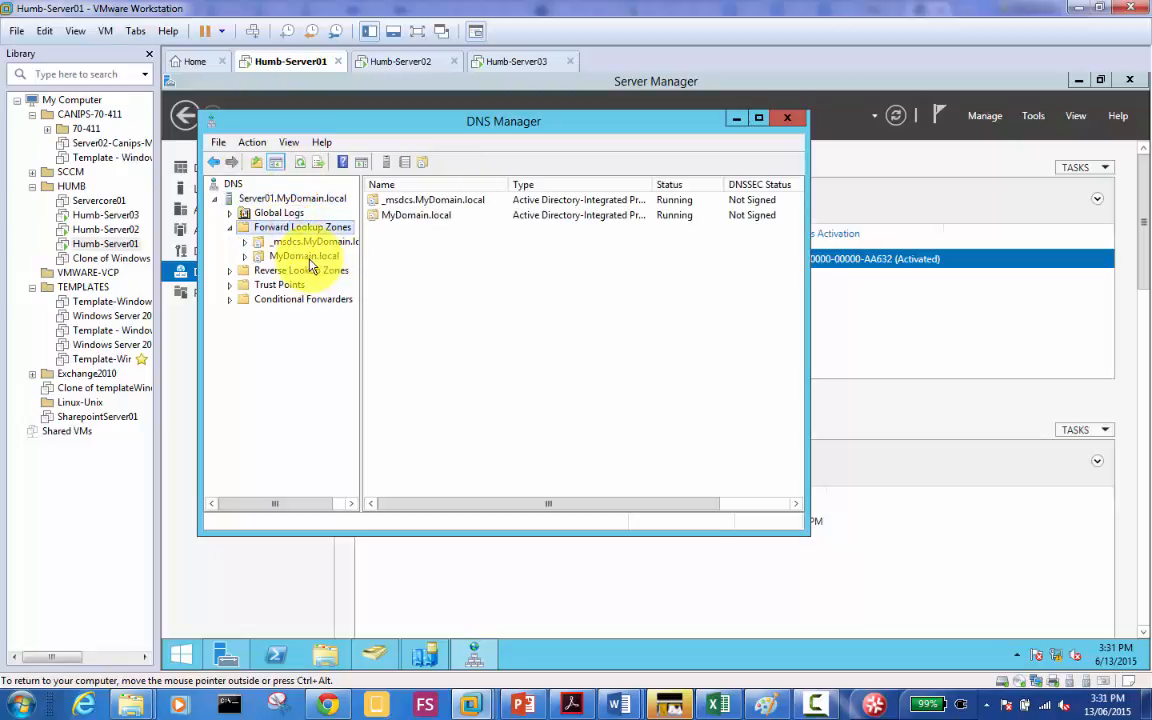
click(304, 257)
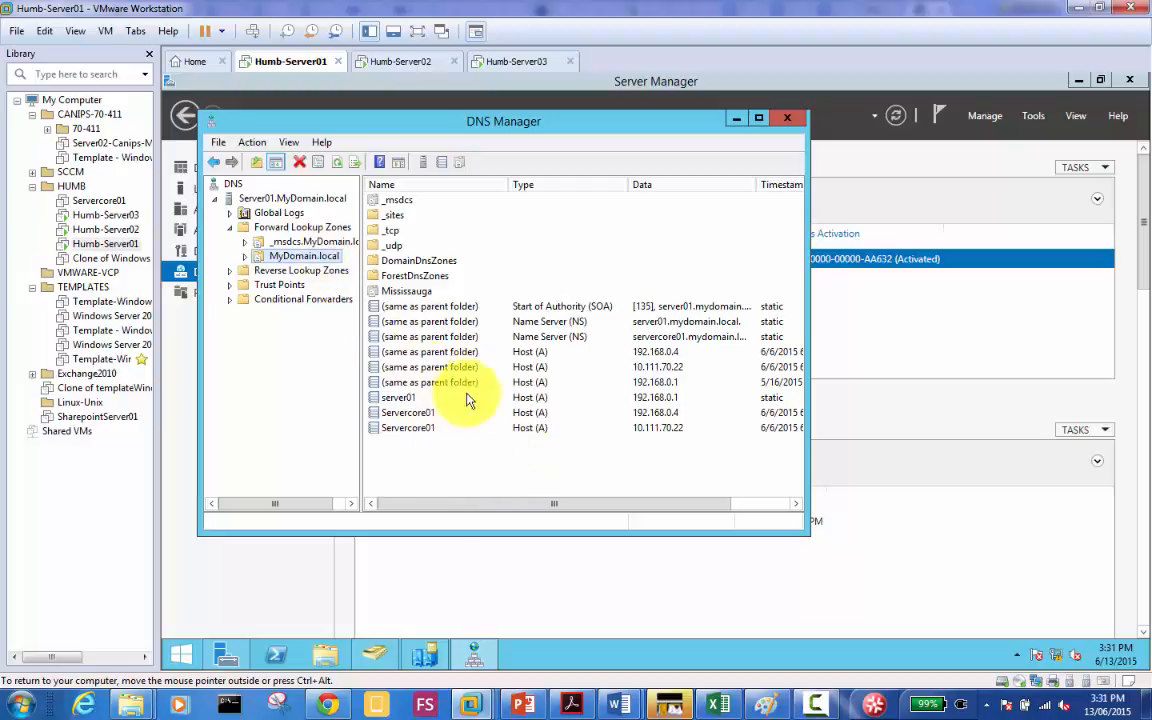
click(520, 63)
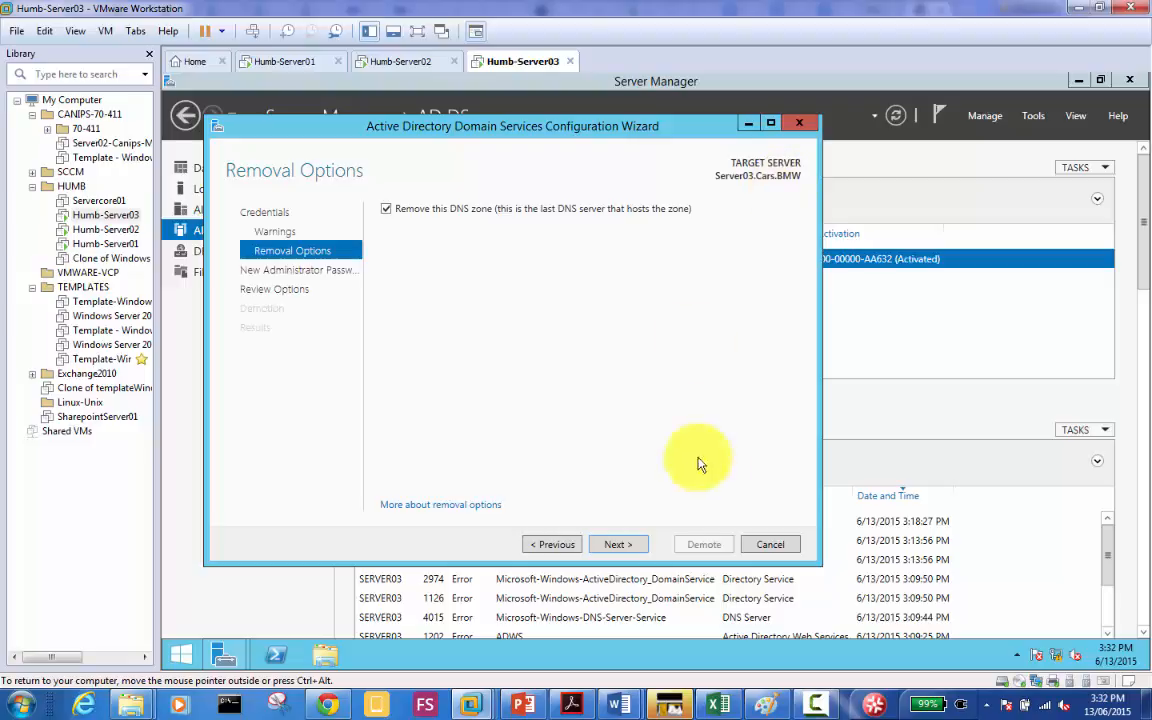
Step: Step back to Warnings and forward again to Removal Options, keeping DNS zone removal checked
click(556, 545)
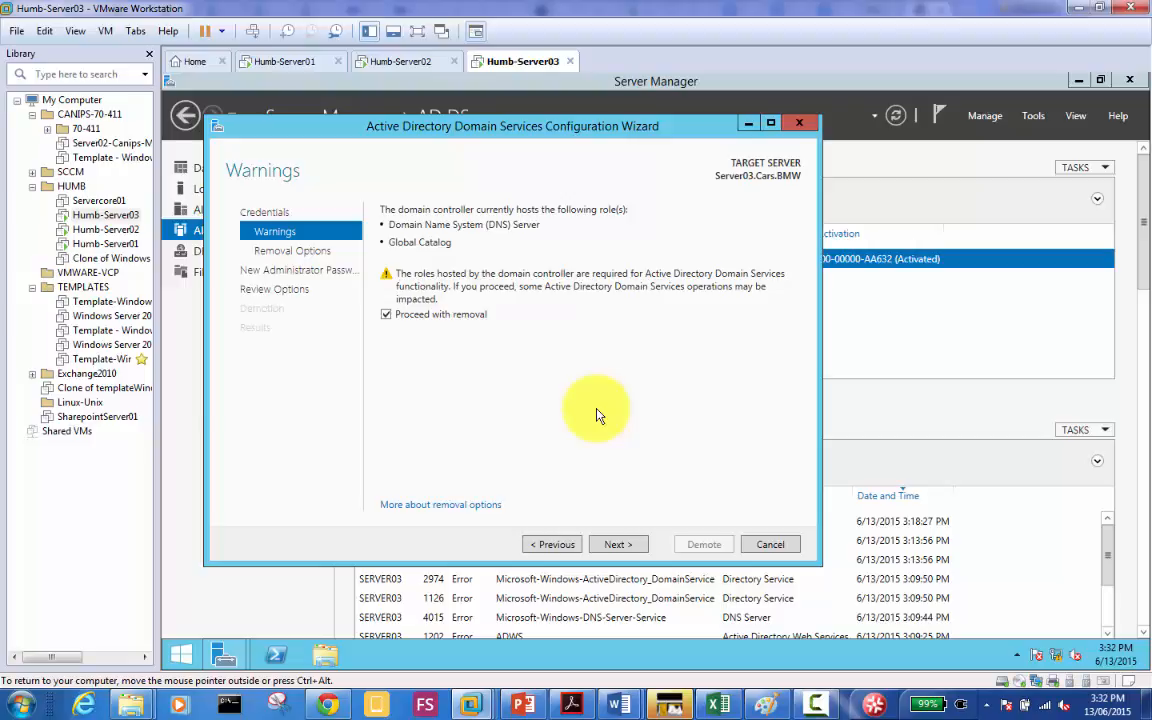
click(624, 545)
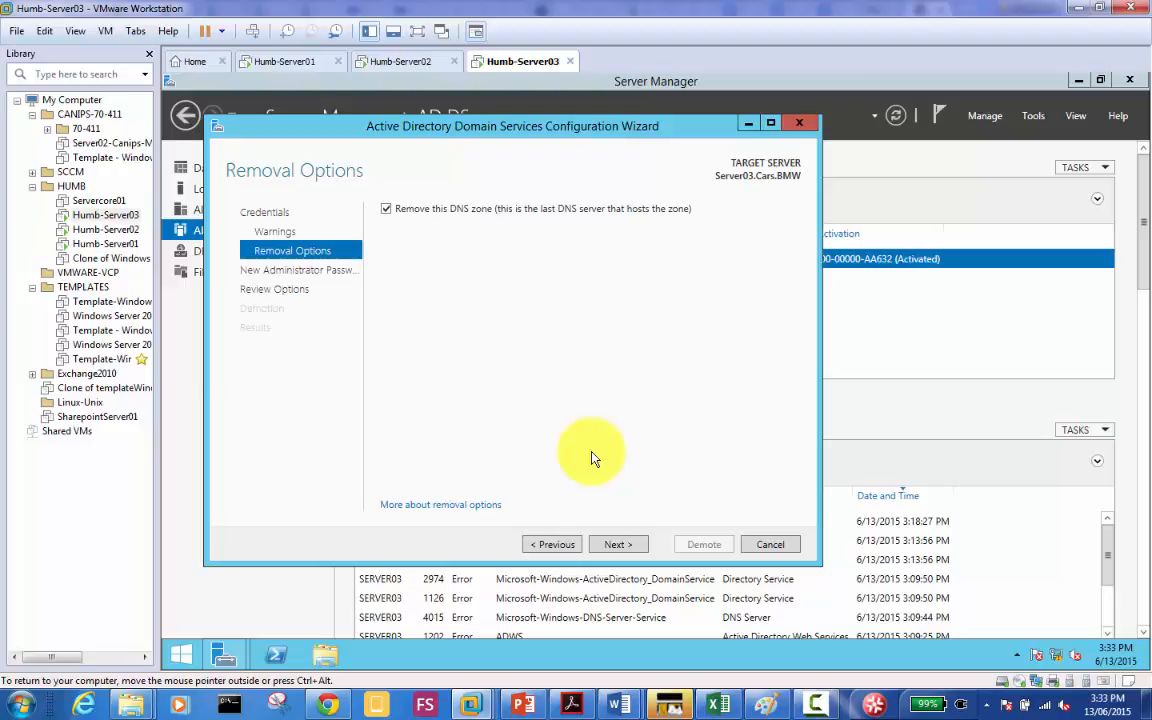
click(620, 548)
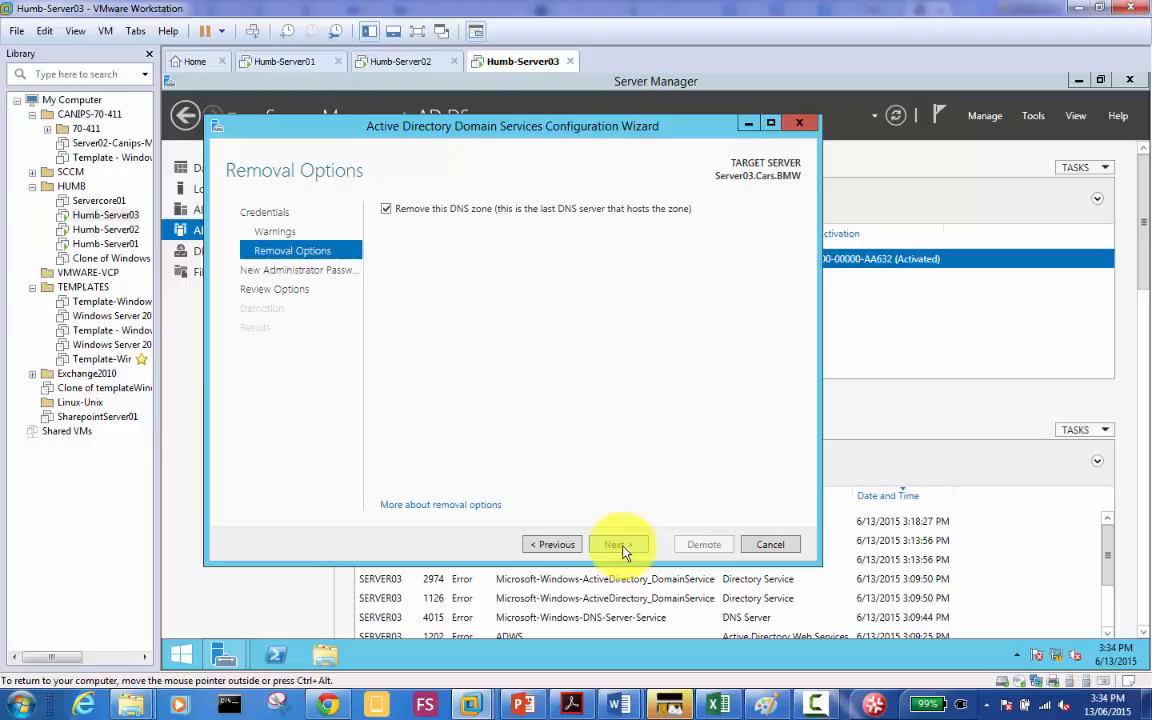
click(624, 508)
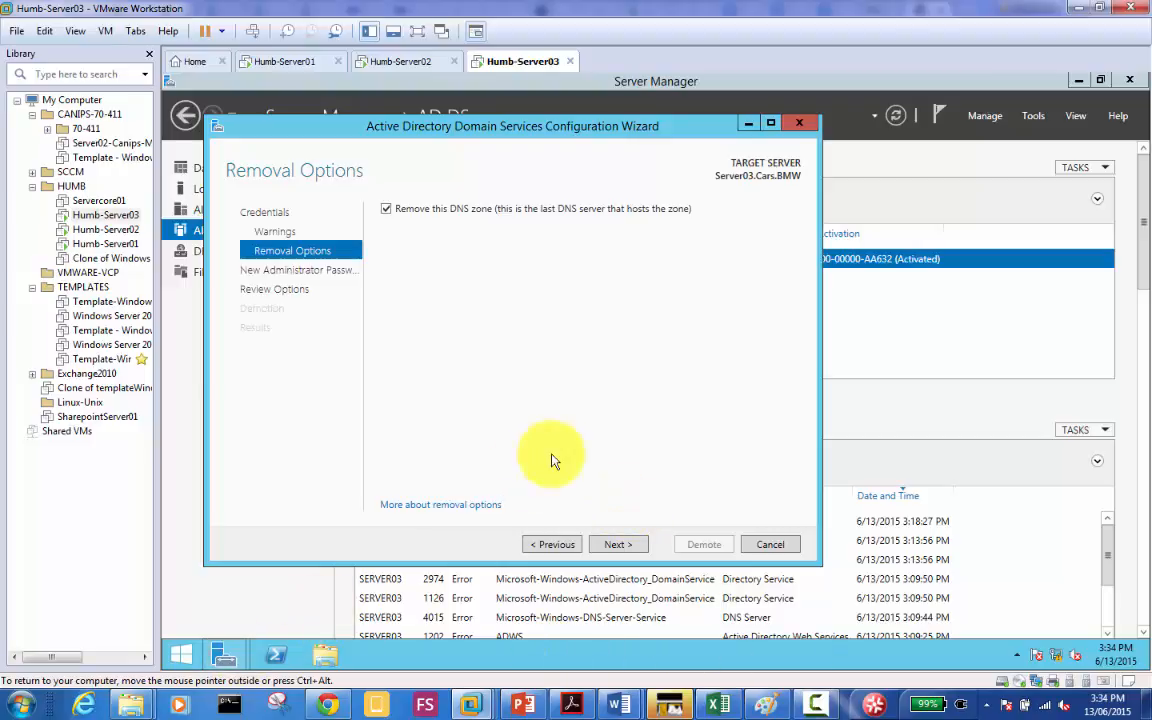
Step: Open DNS Manager on SERVER03, review the Cars.BMW zone records, then close it
click(1033, 115)
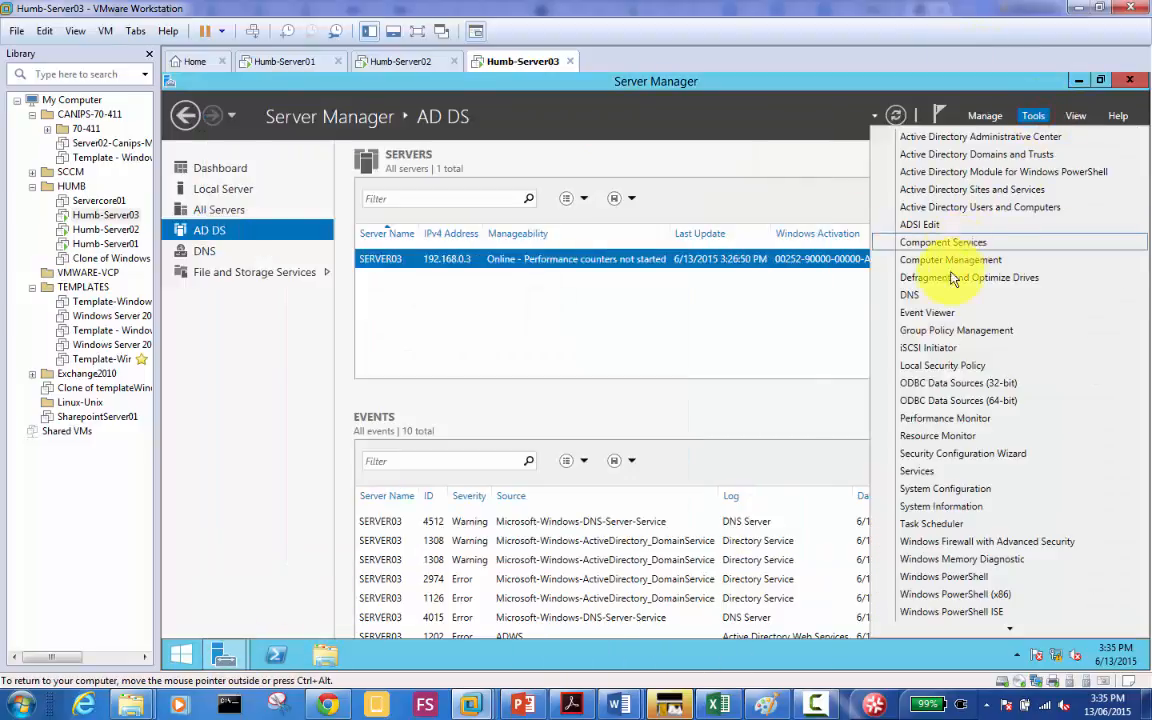
click(915, 296)
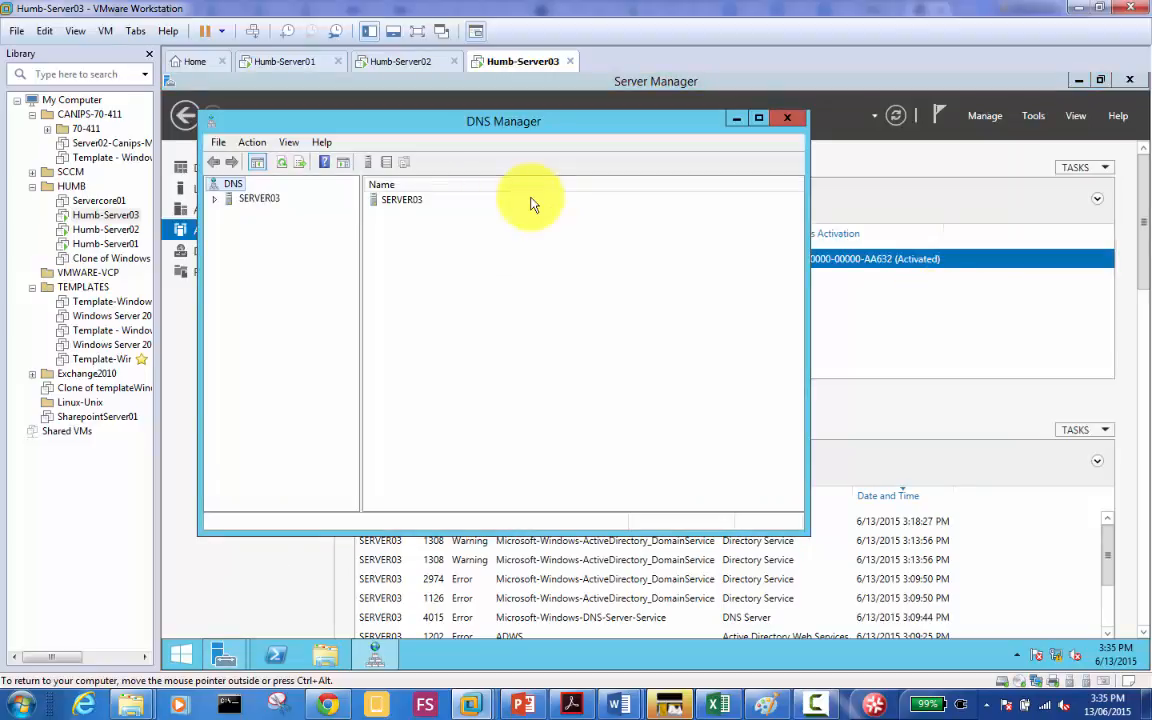
double_click(266, 199)
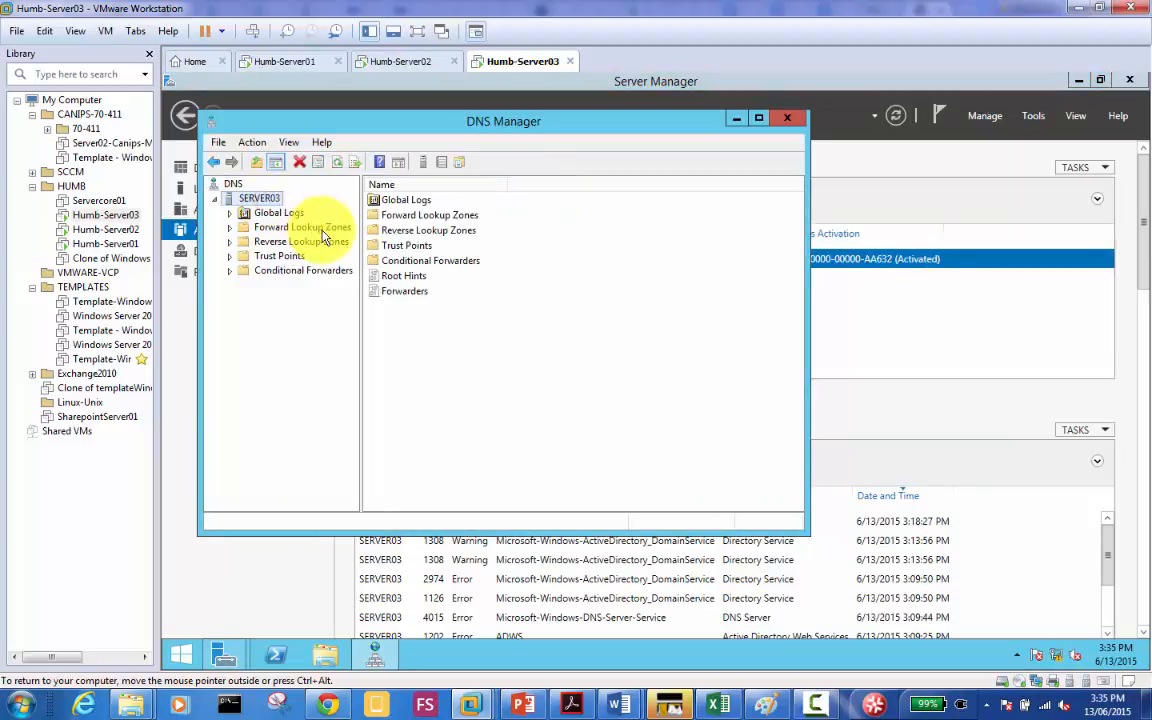
double_click(305, 229)
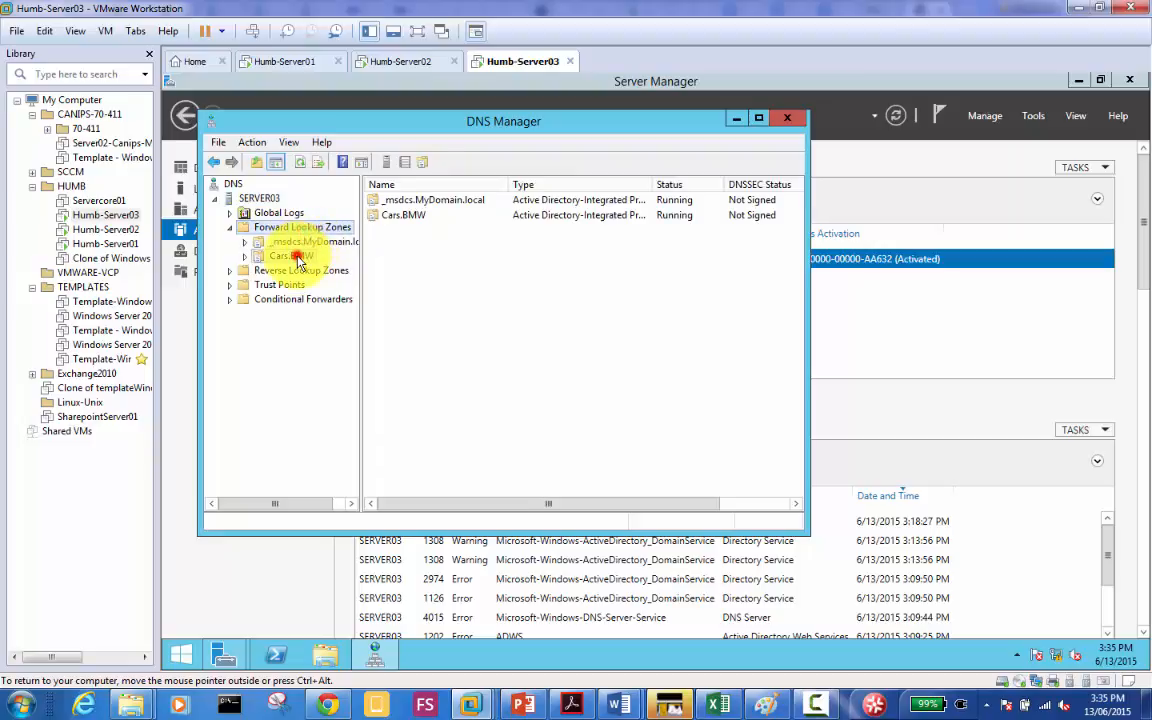
click(290, 256)
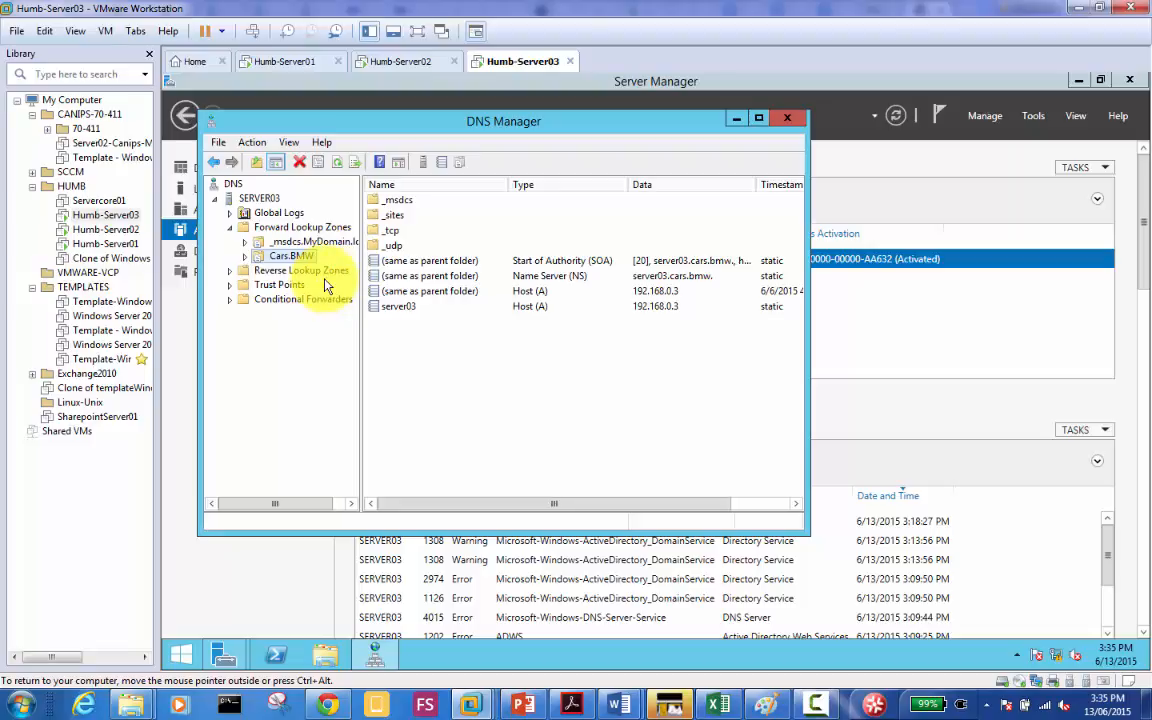
click(788, 121)
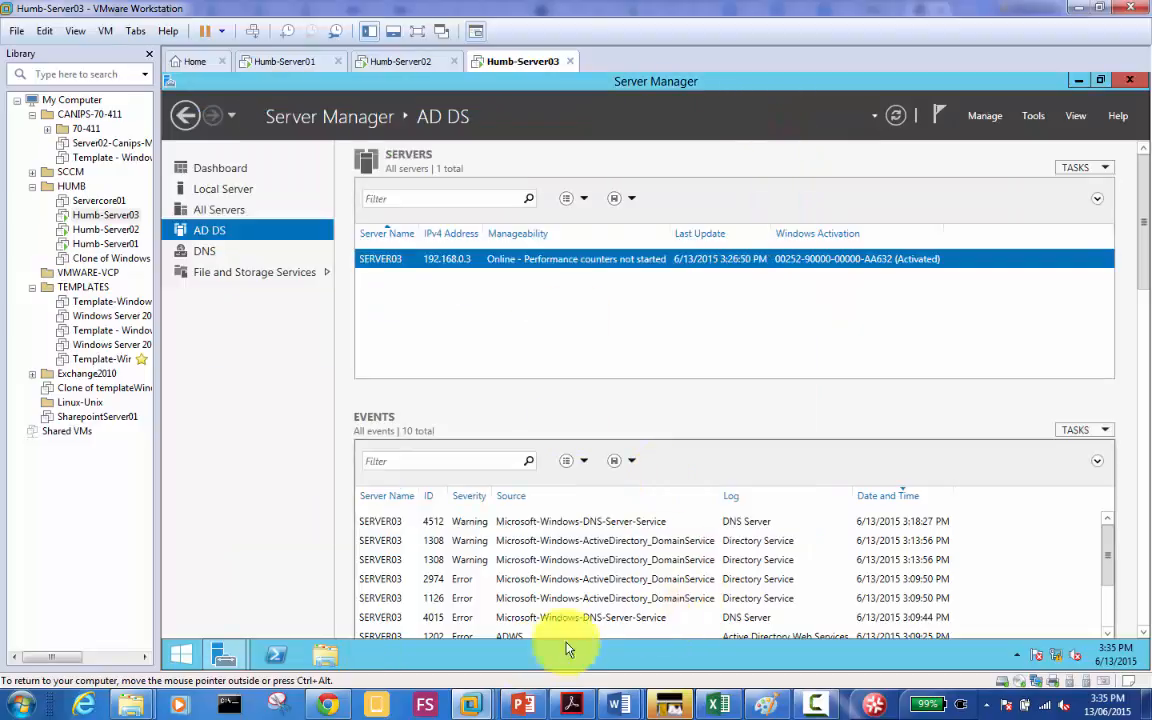
Step: Bring the demotion wizard forward and advance to the New Administrator Password page
mouse_move(225, 655)
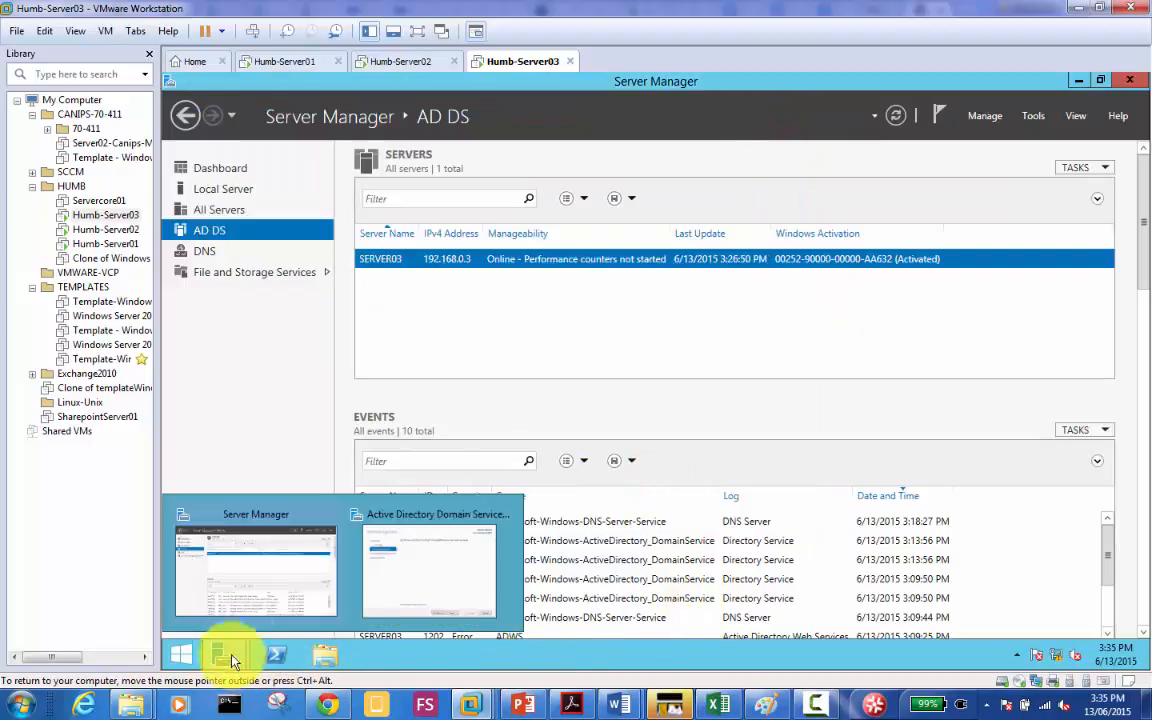
click(414, 585)
click(614, 546)
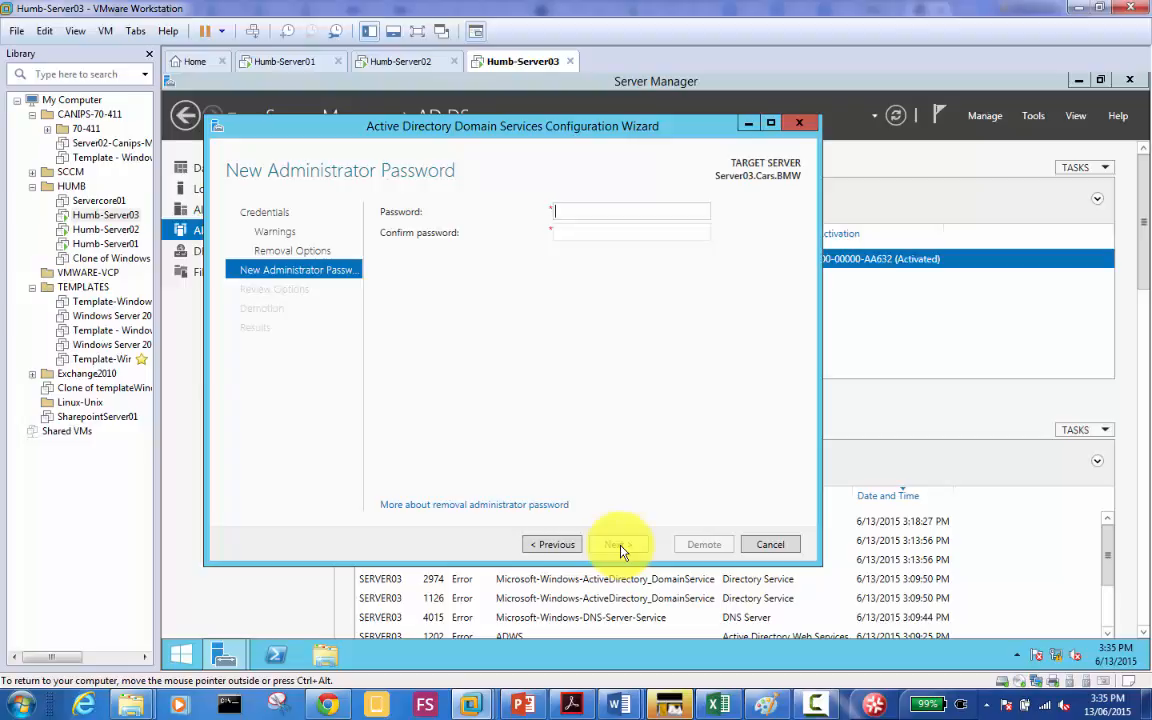
Step: Enter and confirm the new administrator password, then continue to Review Options
text(Pa$$w0rd1)
key(Tab)
text(•••••••)
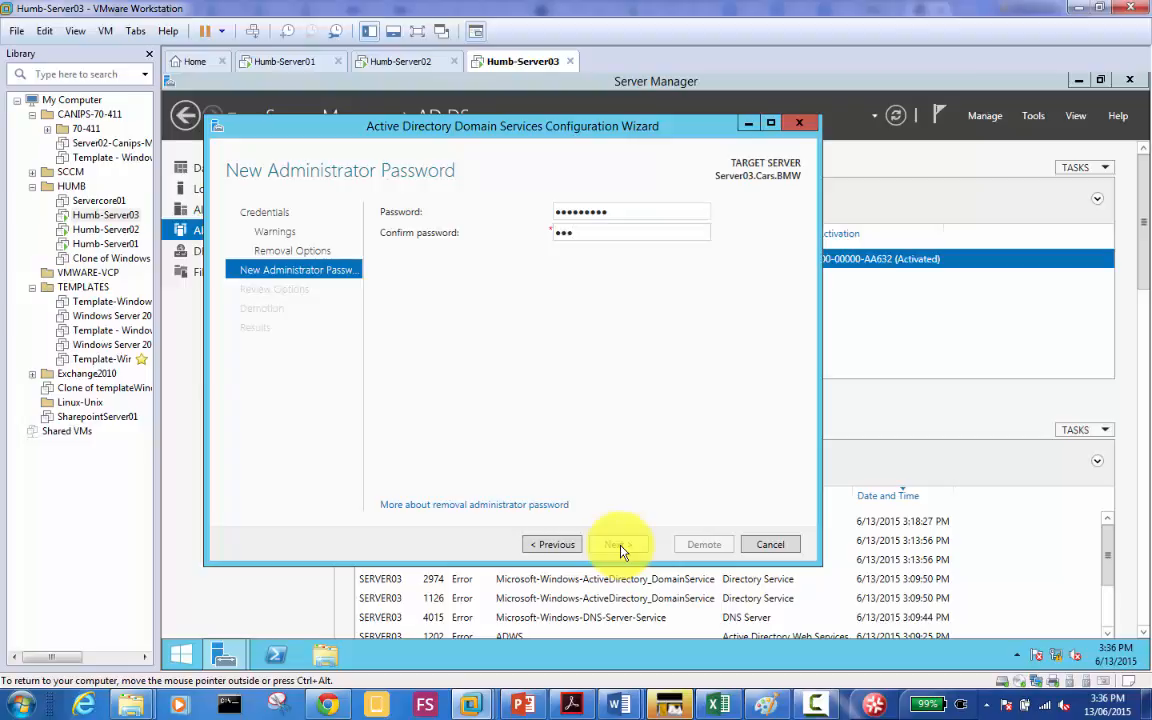
text(••)
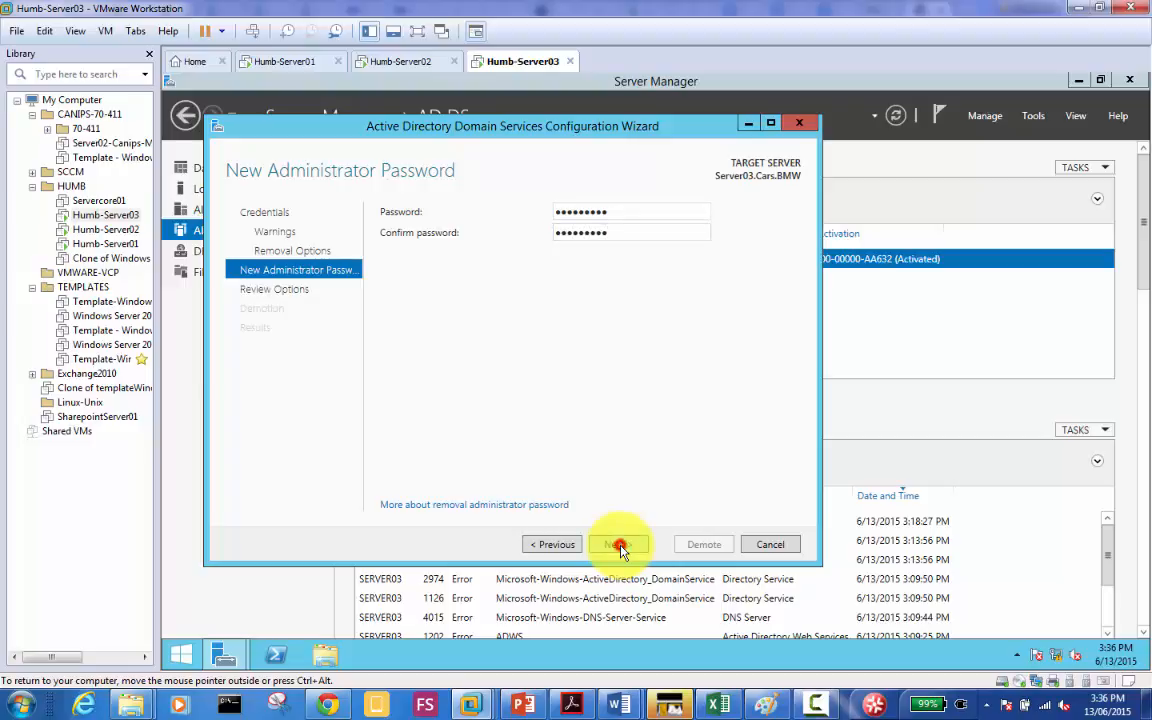
click(617, 545)
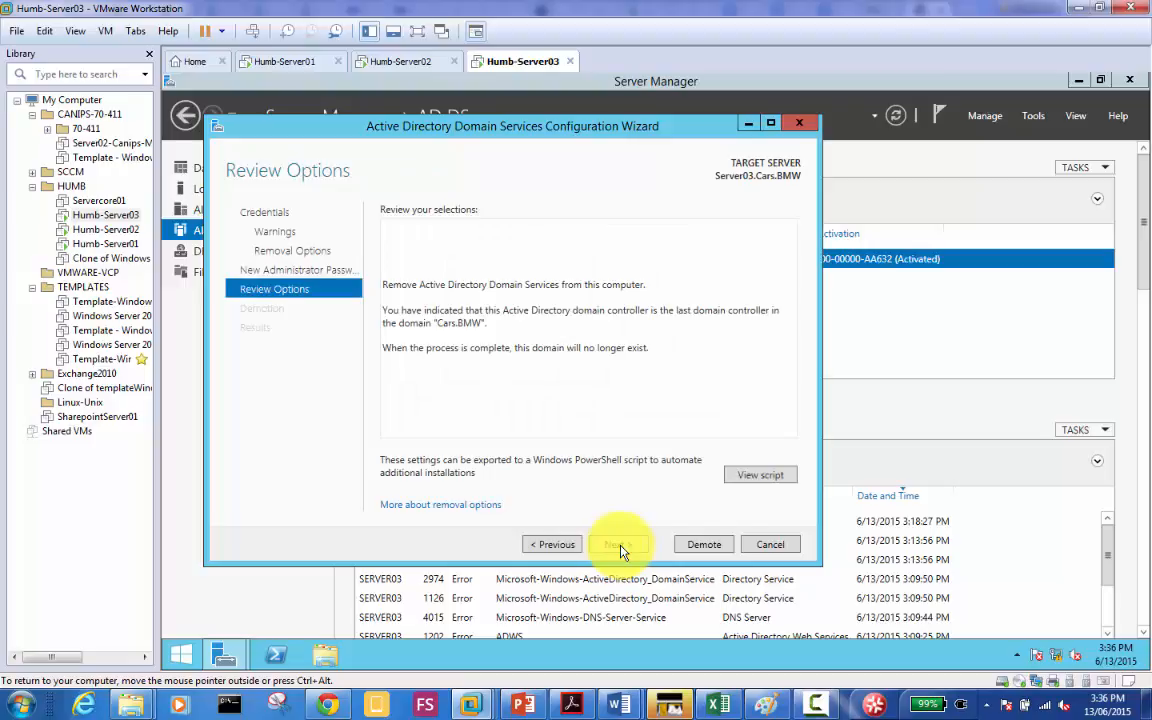
Step: Start demoting Server03, then bring the PowerPoint availability-versus-downtime table forward
click(691, 548)
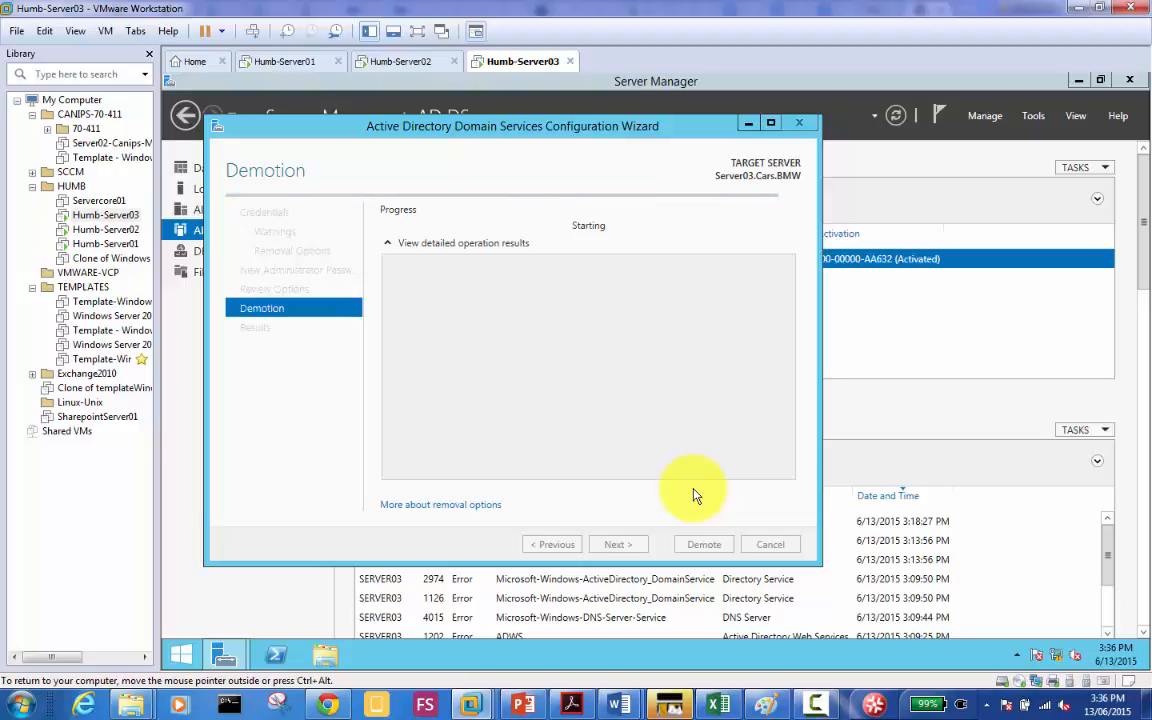
click(522, 705)
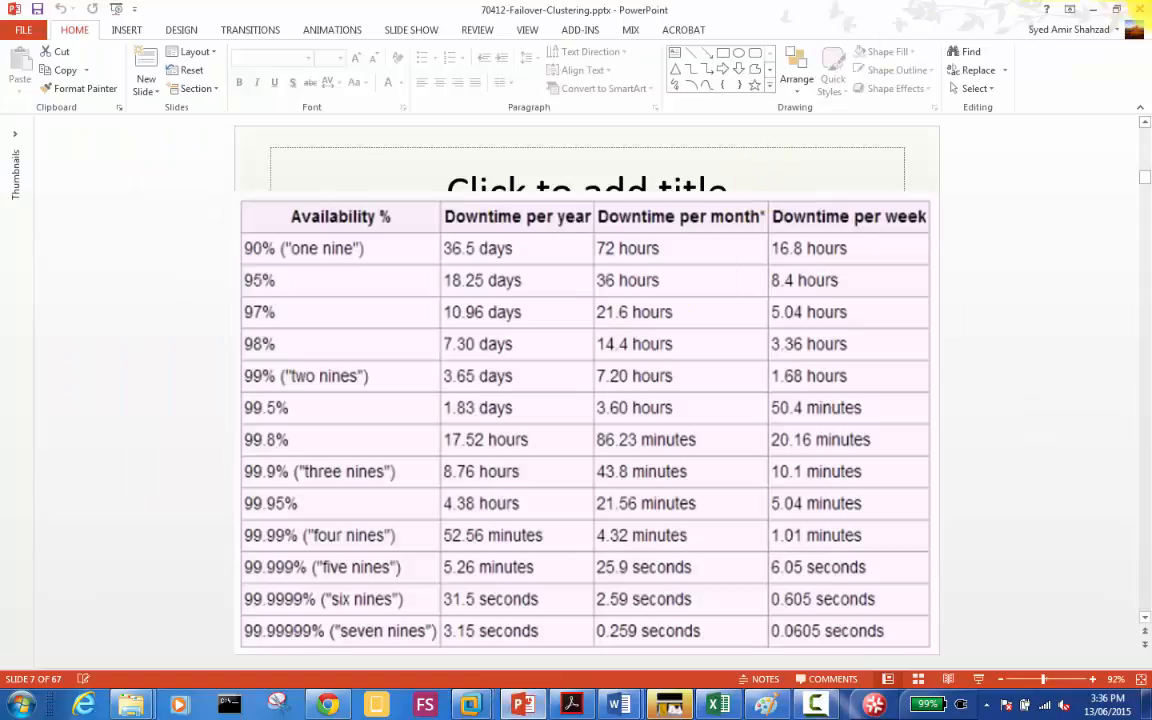
Step: Close the failover clustering deck, open Win2k12R2-RODC.pptx, and return to Server03's running demotion
click(1145, 10)
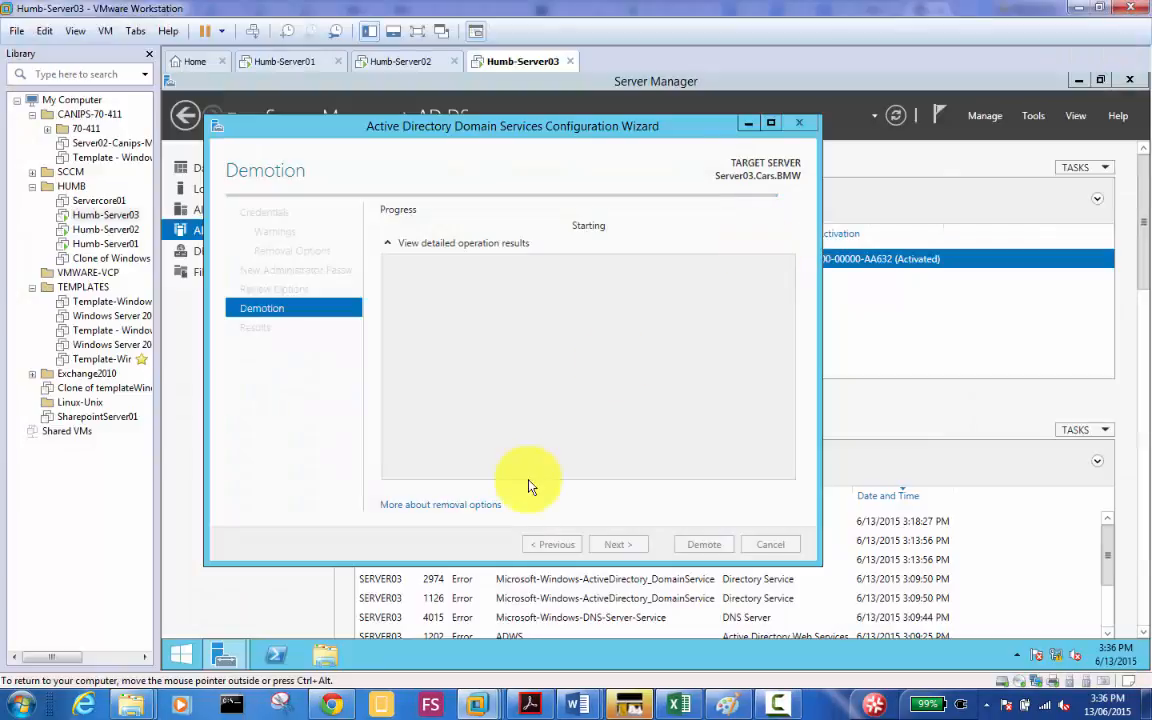
mouse_move(131, 705)
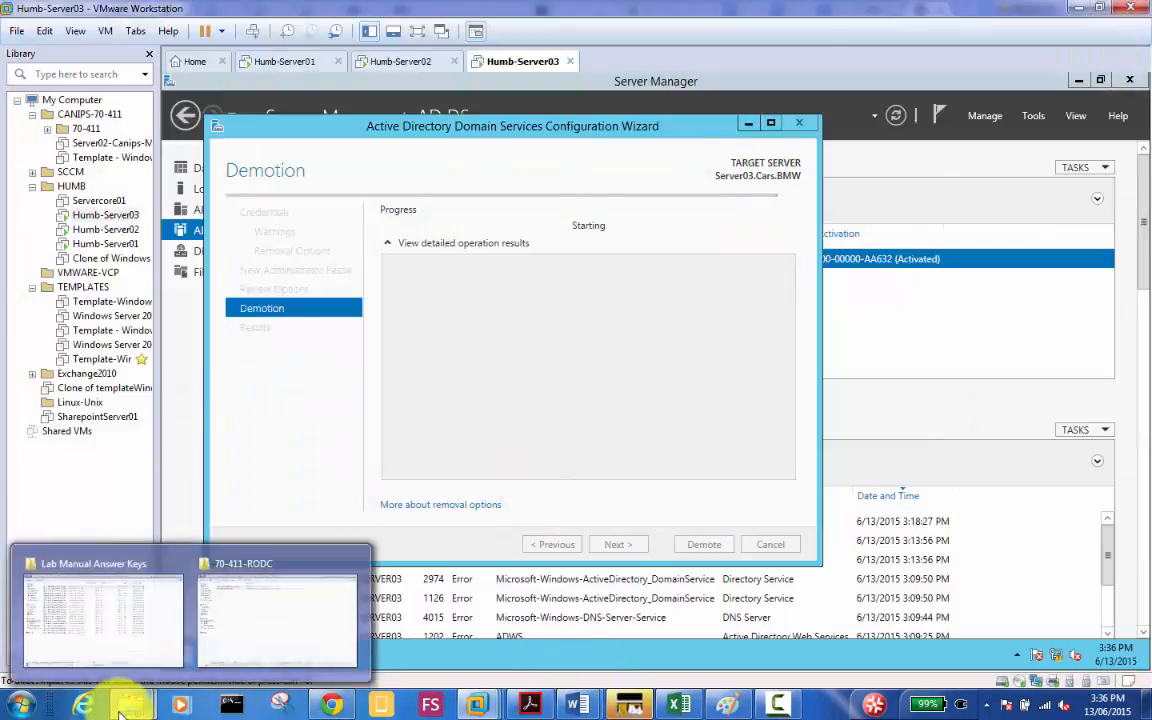
click(275, 617)
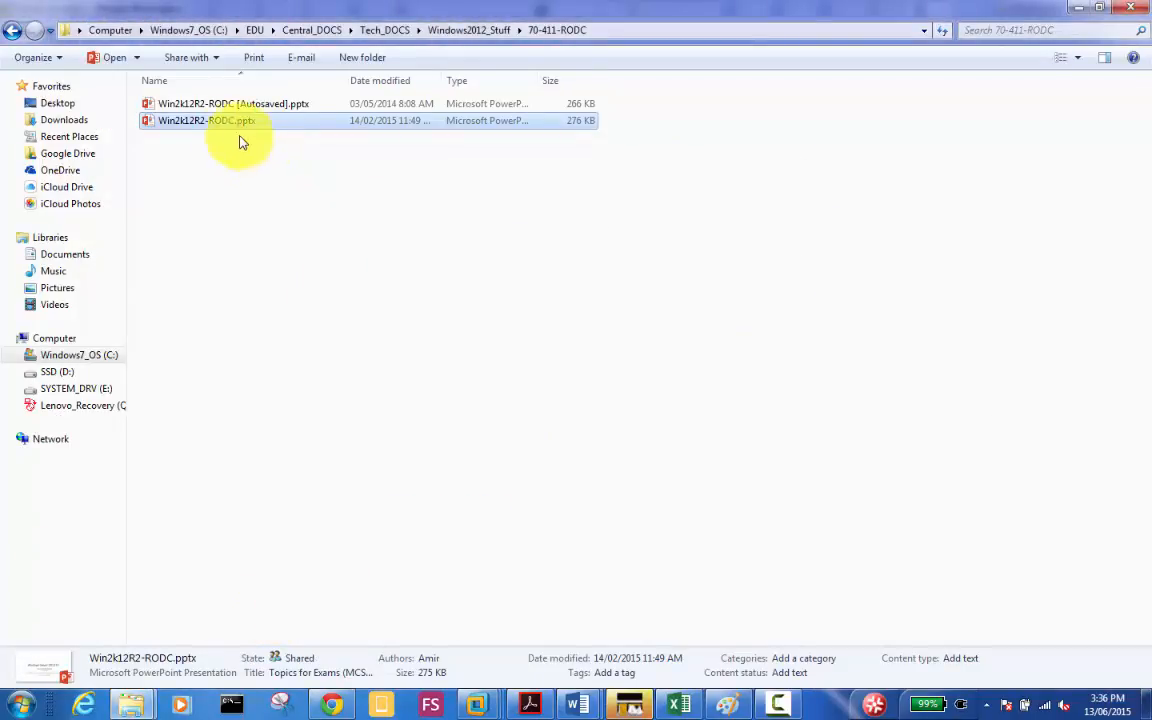
double_click(217, 122)
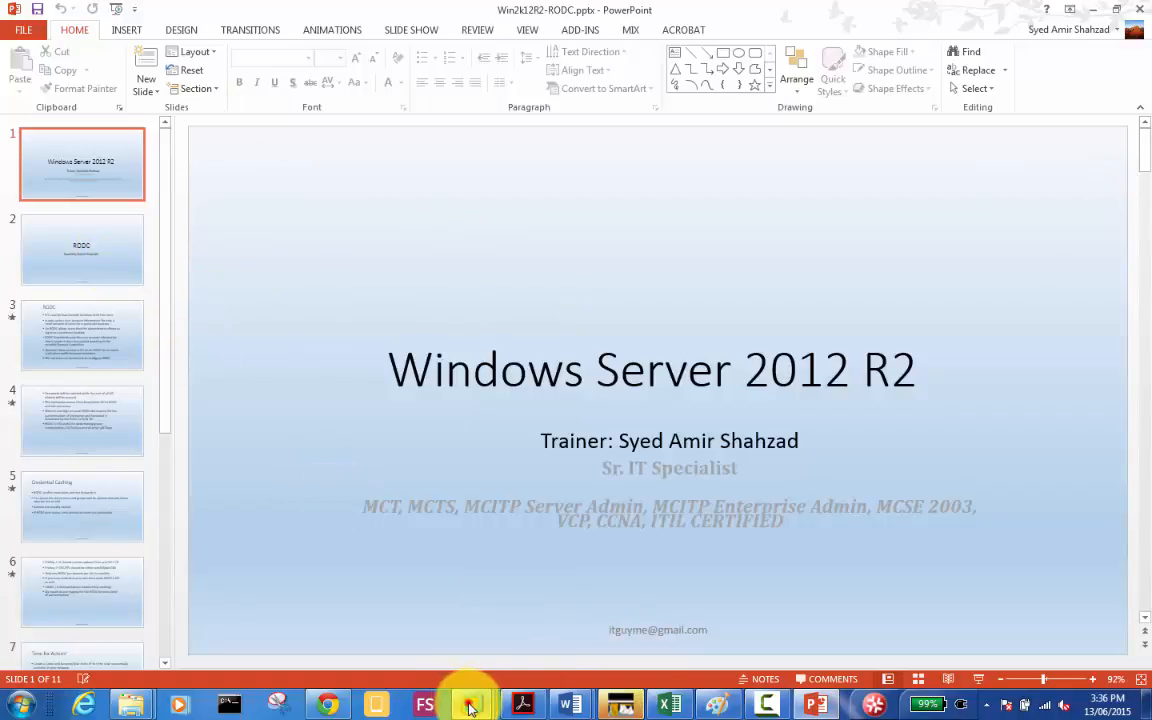
mouse_move(470, 703)
click(750, 600)
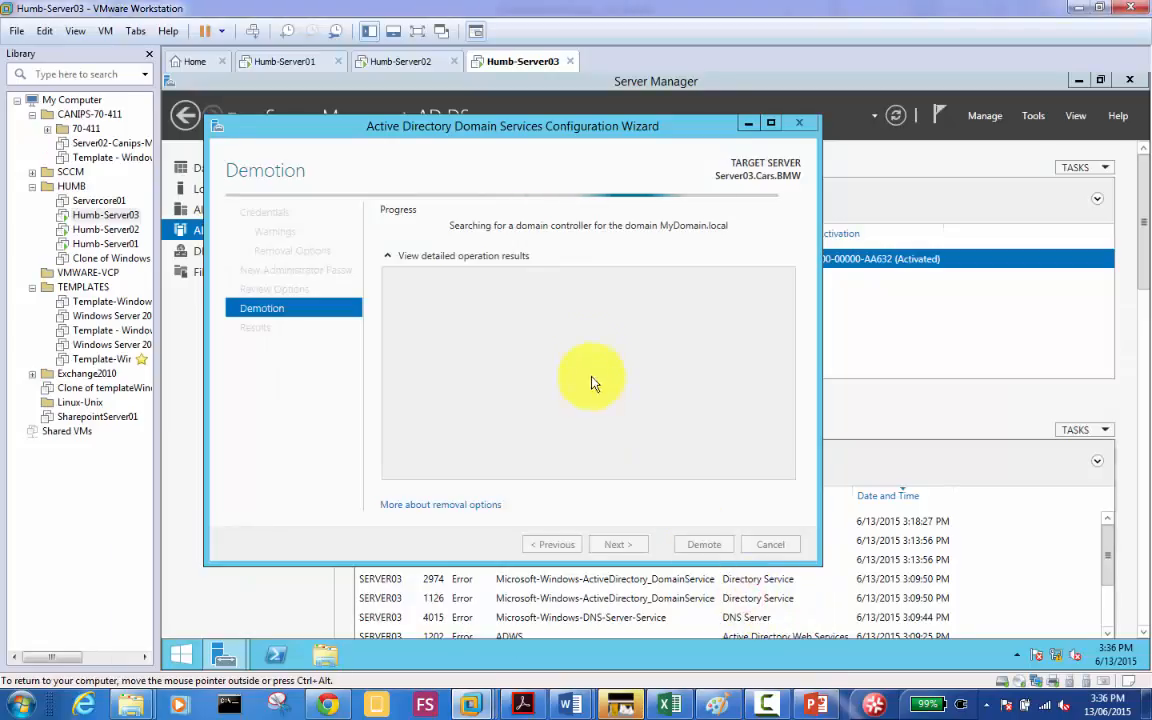
Step: Let Server03's demotion finish; it fails because schema data can't reach Server01 (DNS lookup failure)
click(567, 133)
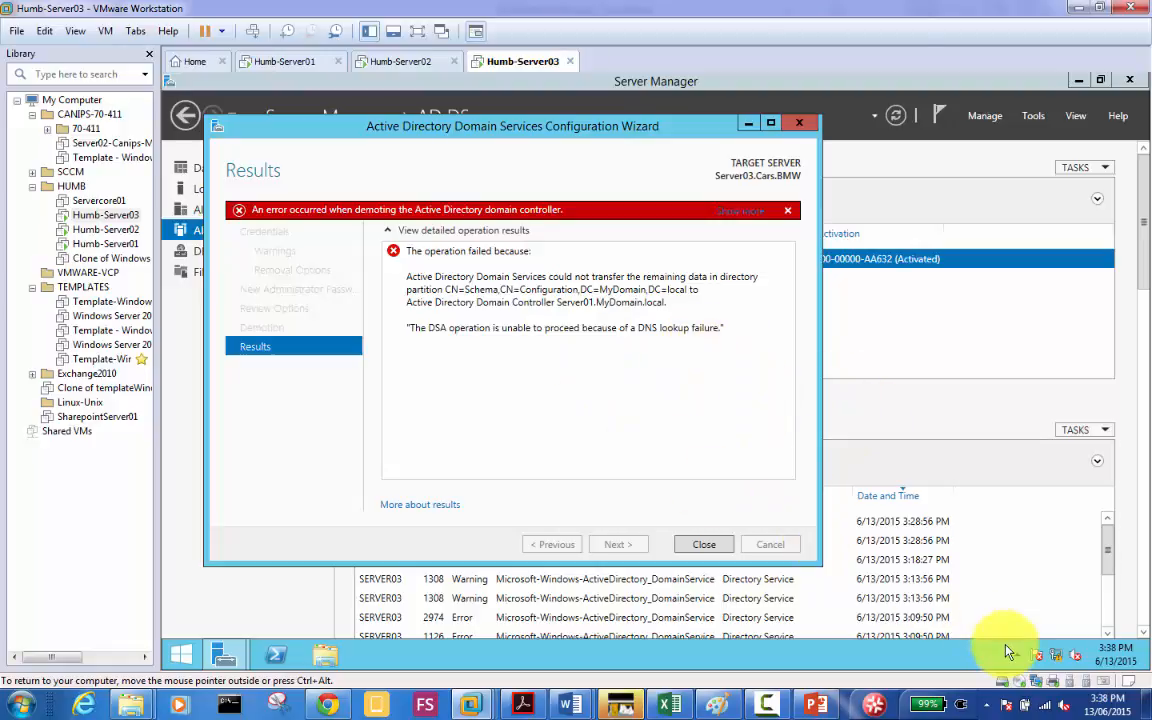
Step: Open Ethernet0's IPv4 properties through the Network and Sharing Center
click(1061, 662)
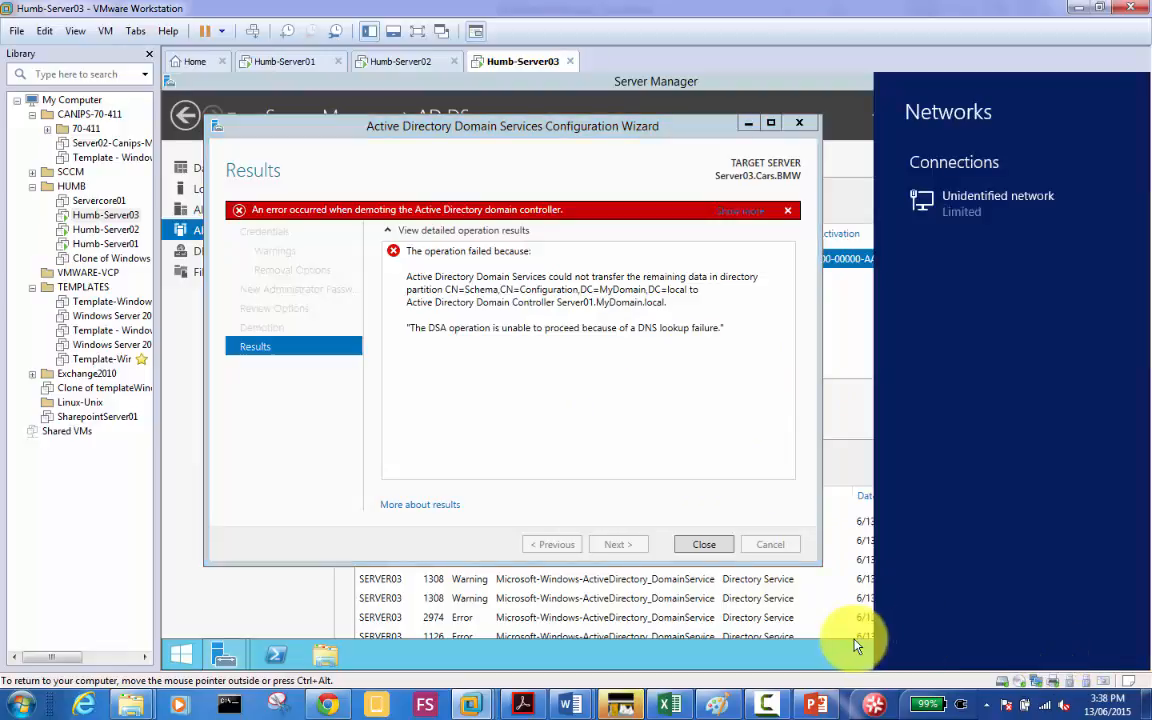
click(855, 643)
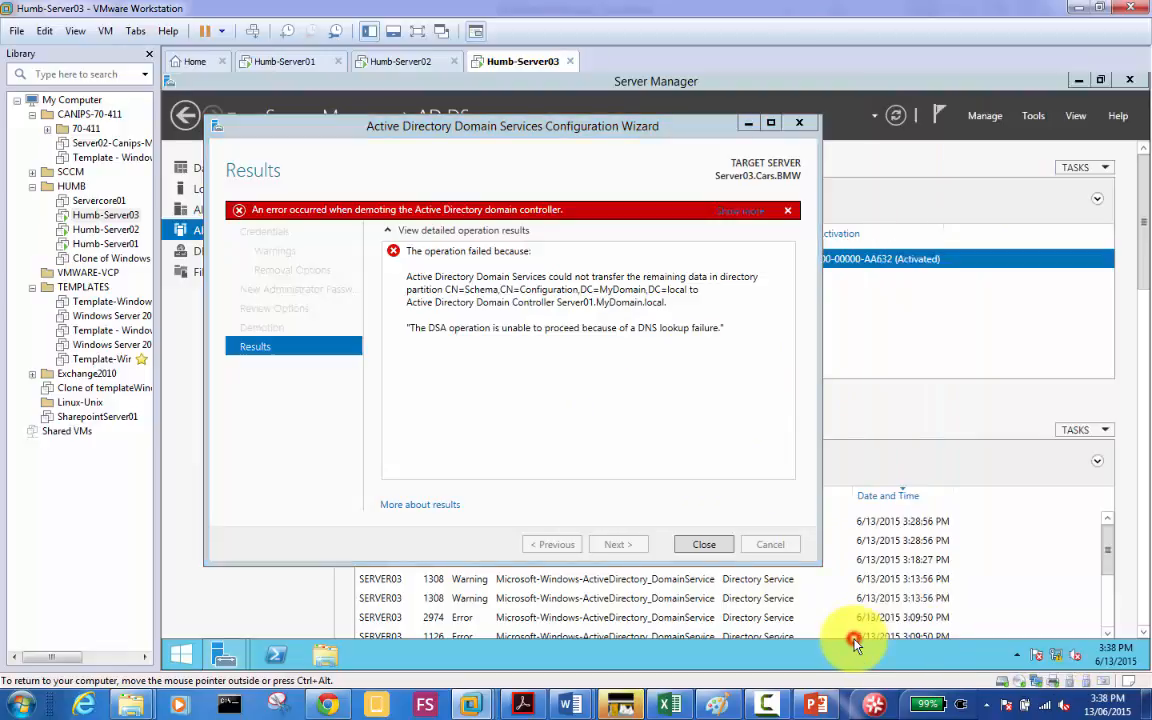
right_click(1057, 660)
click(1034, 645)
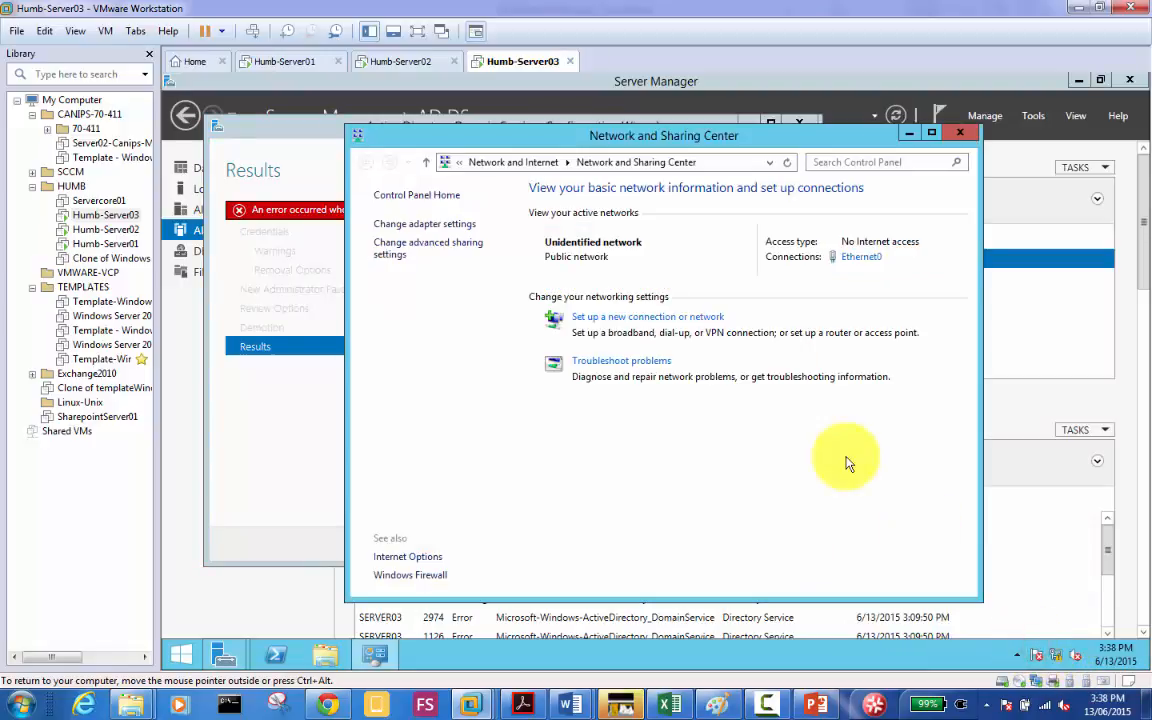
click(857, 257)
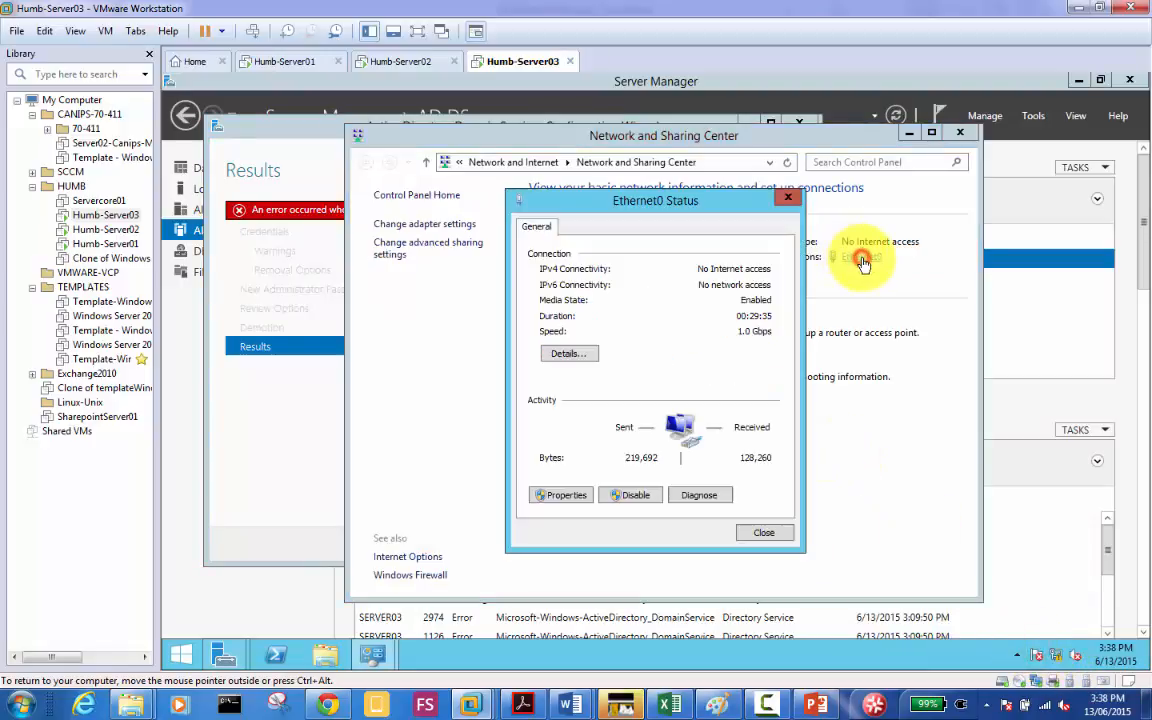
click(566, 495)
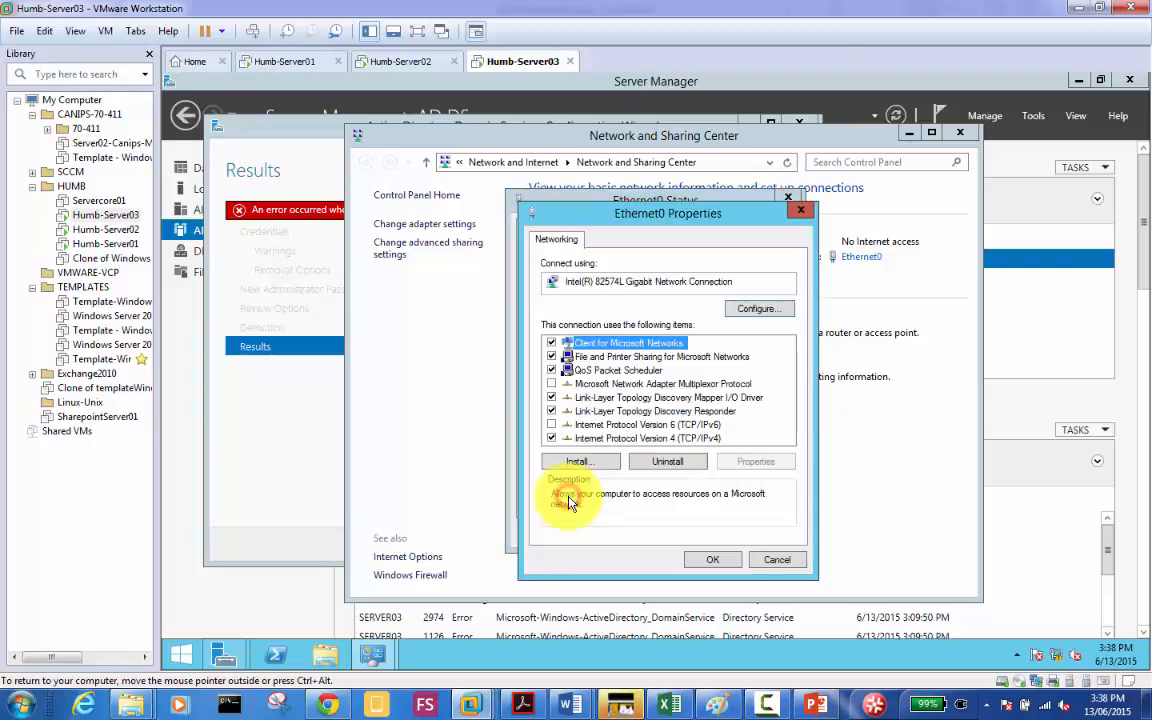
double_click(640, 438)
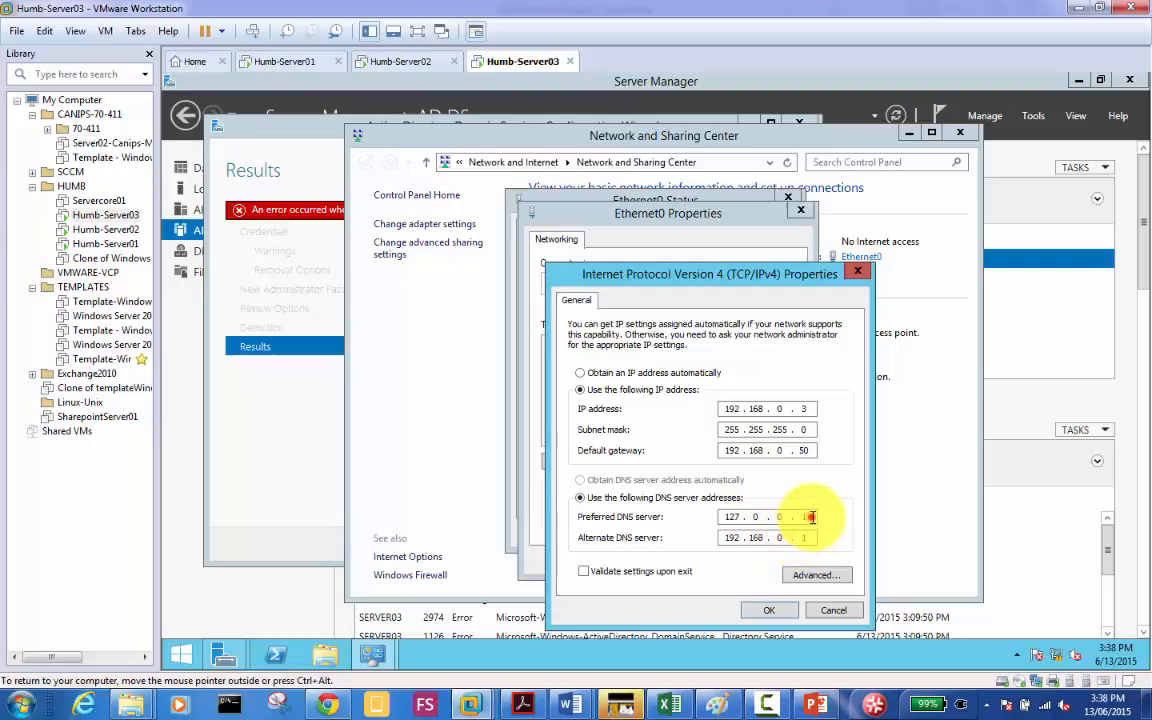
Step: Change the preferred DNS server to 192.168.0.3, keeping 192.168.0.1 as the alternate
click(812, 517)
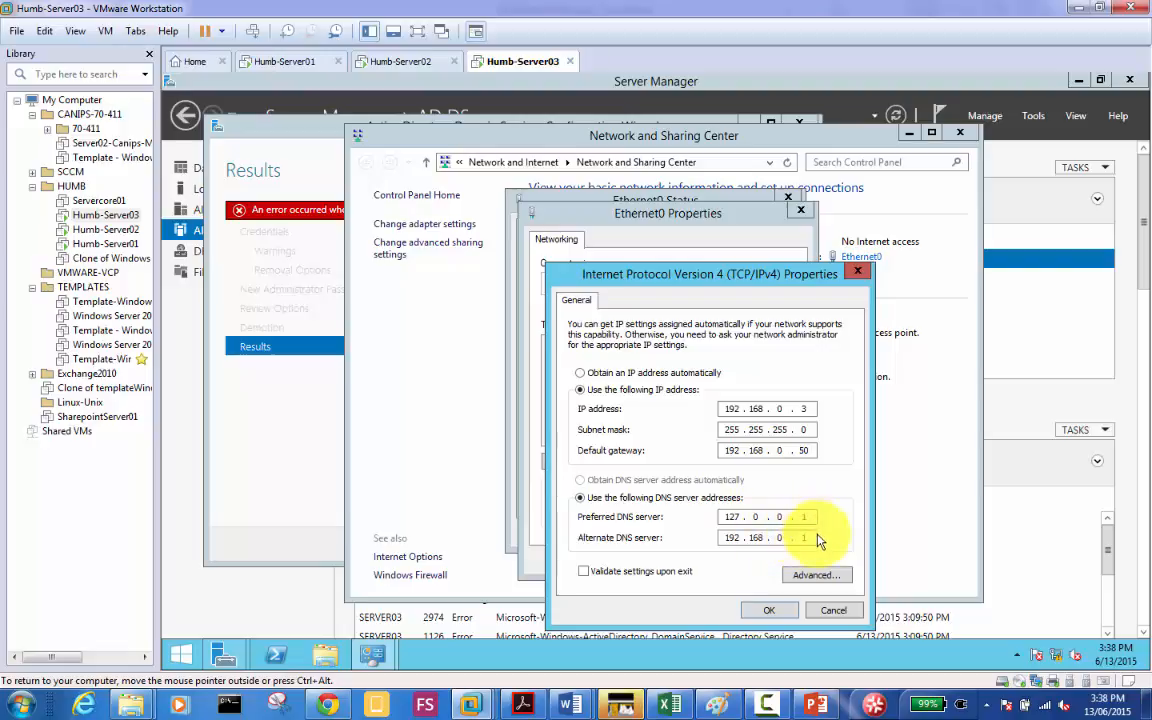
click(810, 538)
click(811, 517)
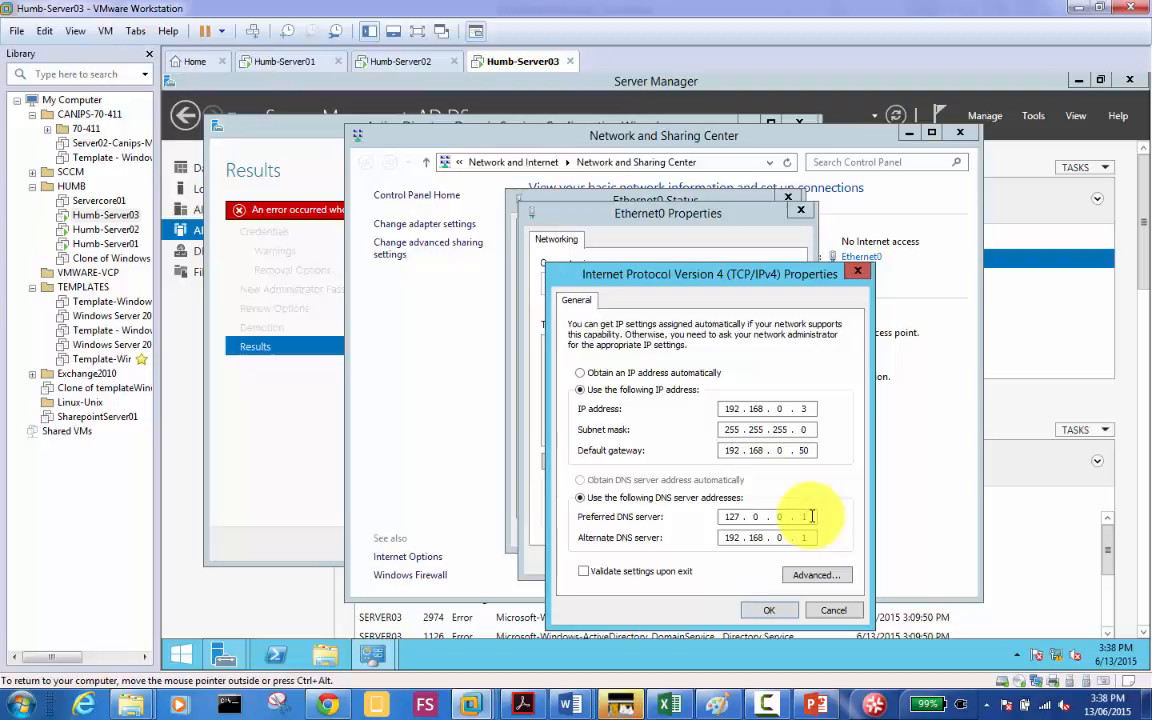
key(BackSpace)
key(BackSpace)
key(BackSpace)
key(BackSpace)
key(BackSpace)
key(BackSpace)
text(109 . 215)
key(BackSpace)
text(68)
key(BackSpace)
key(BackSpace)
key(BackSpace)
key(BackSpace)
key(BackSpace)
key(BackSpace)
text(19216803)
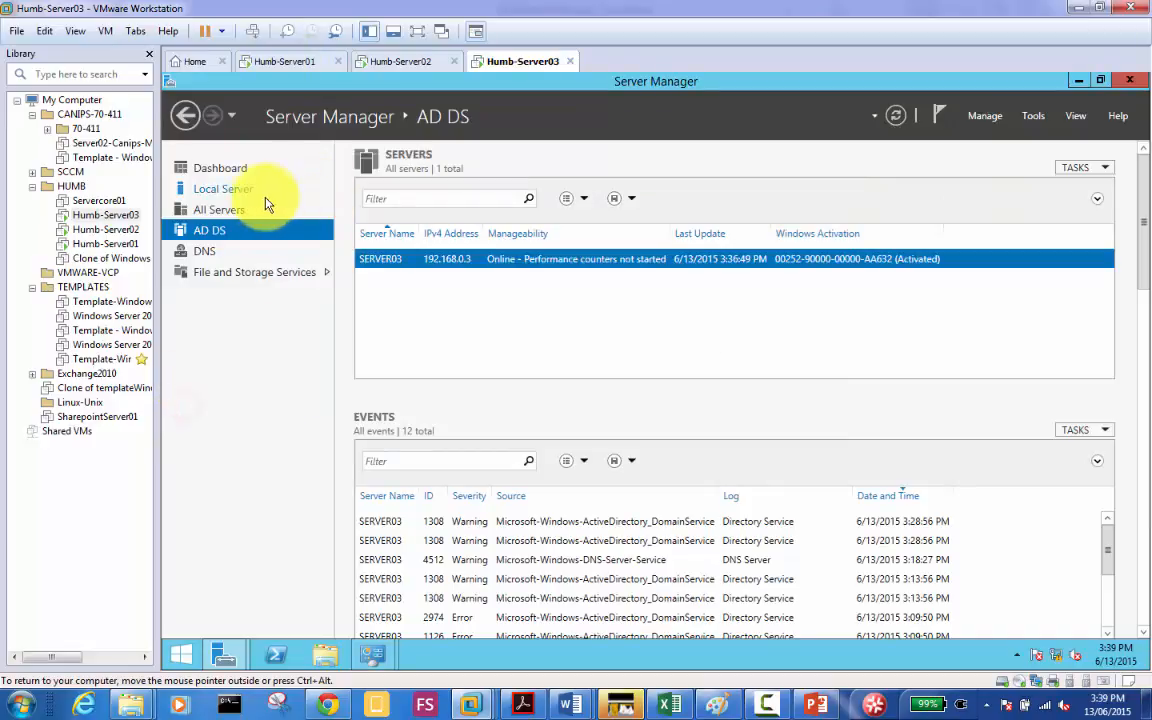
Step: From Server03's Local Server page, turn off Windows Firewall for domain networks
click(249, 192)
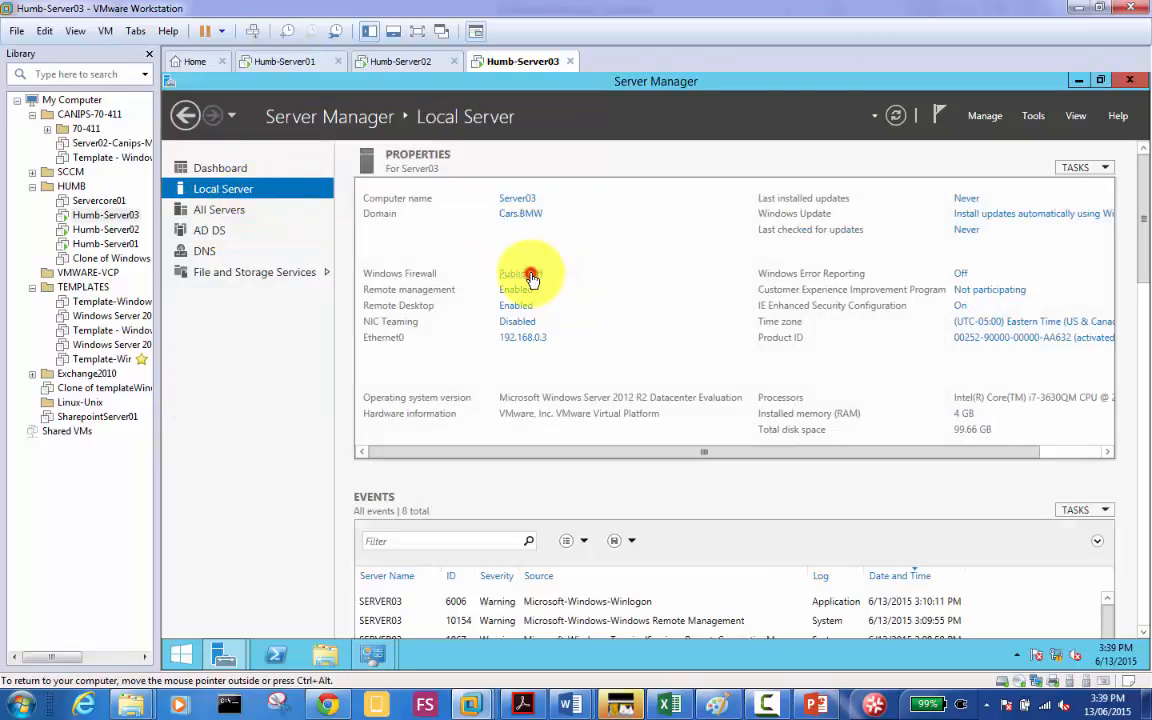
click(530, 274)
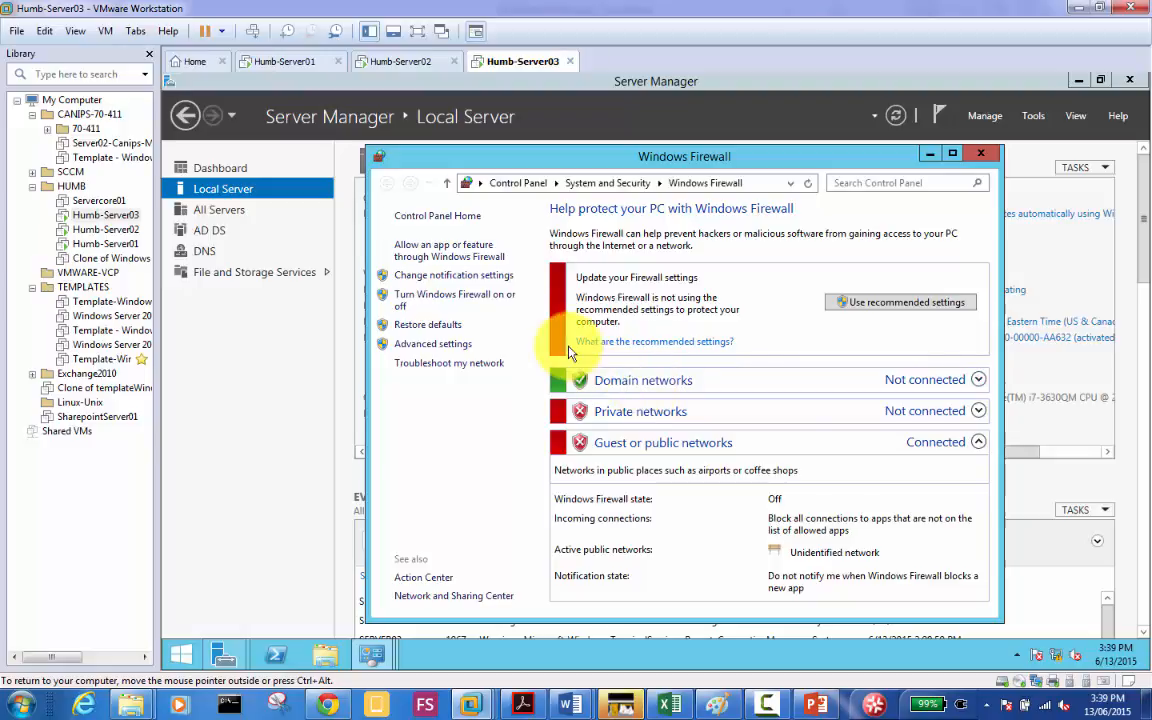
click(468, 299)
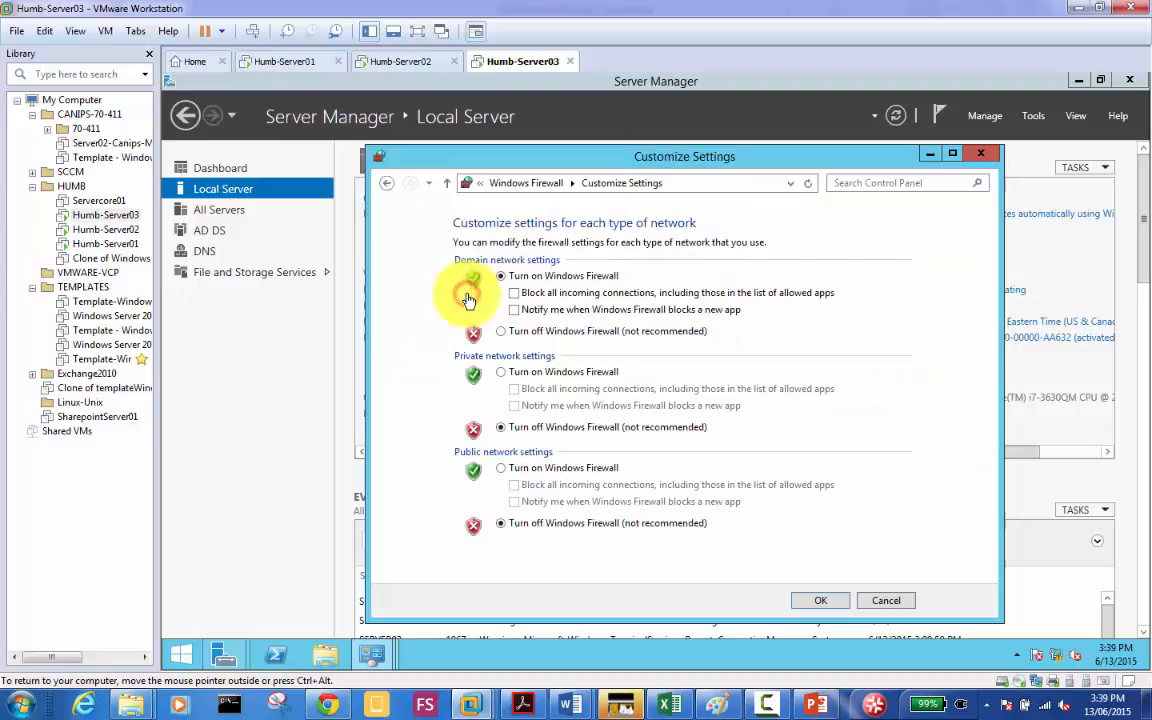
click(502, 335)
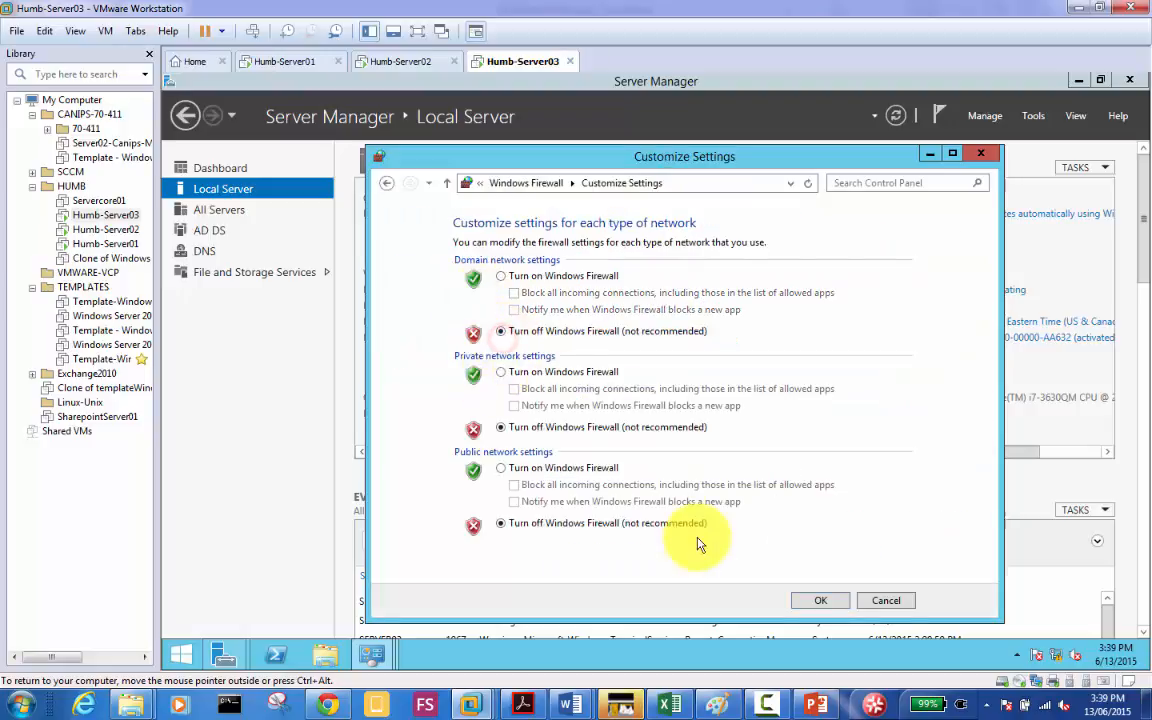
click(815, 603)
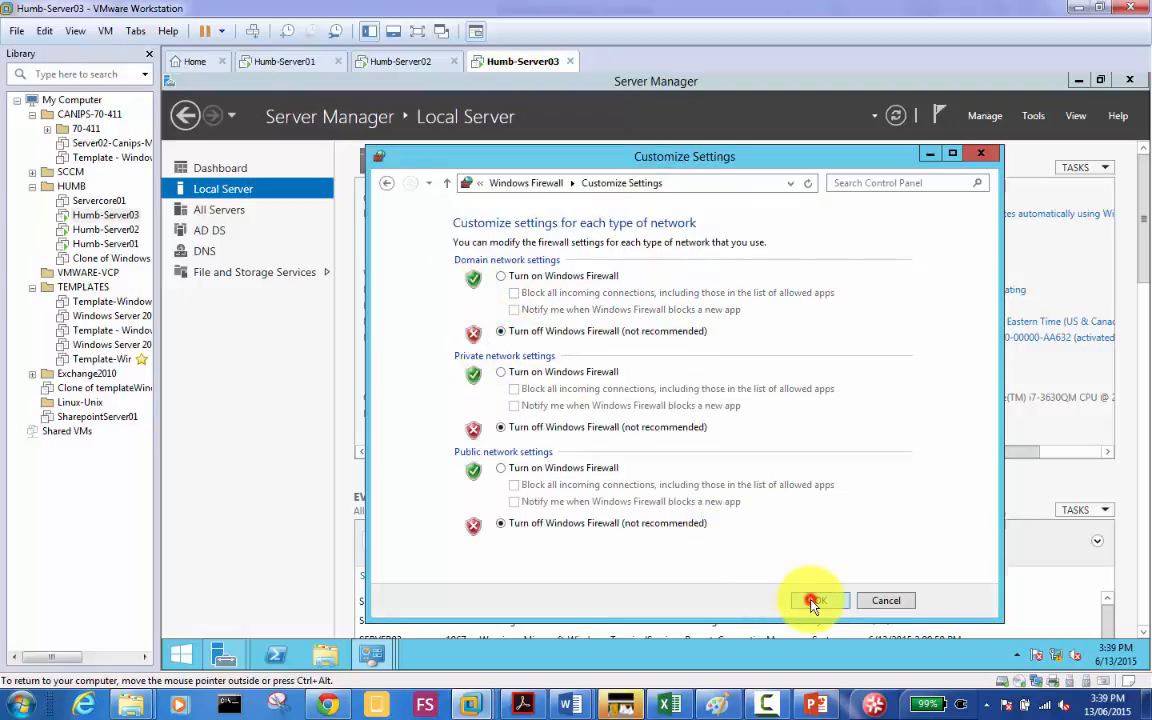
click(928, 154)
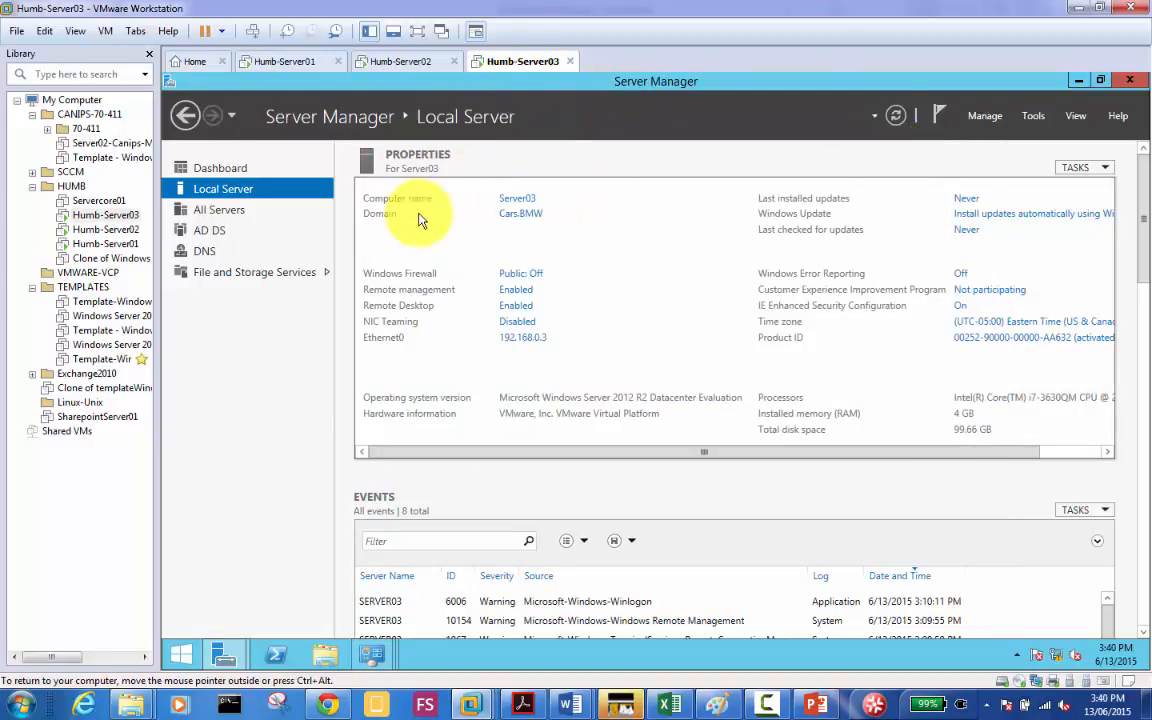
Step: On Server01, review the Windows Firewall settings, then open the File and Storage Services server list
click(272, 65)
click(235, 588)
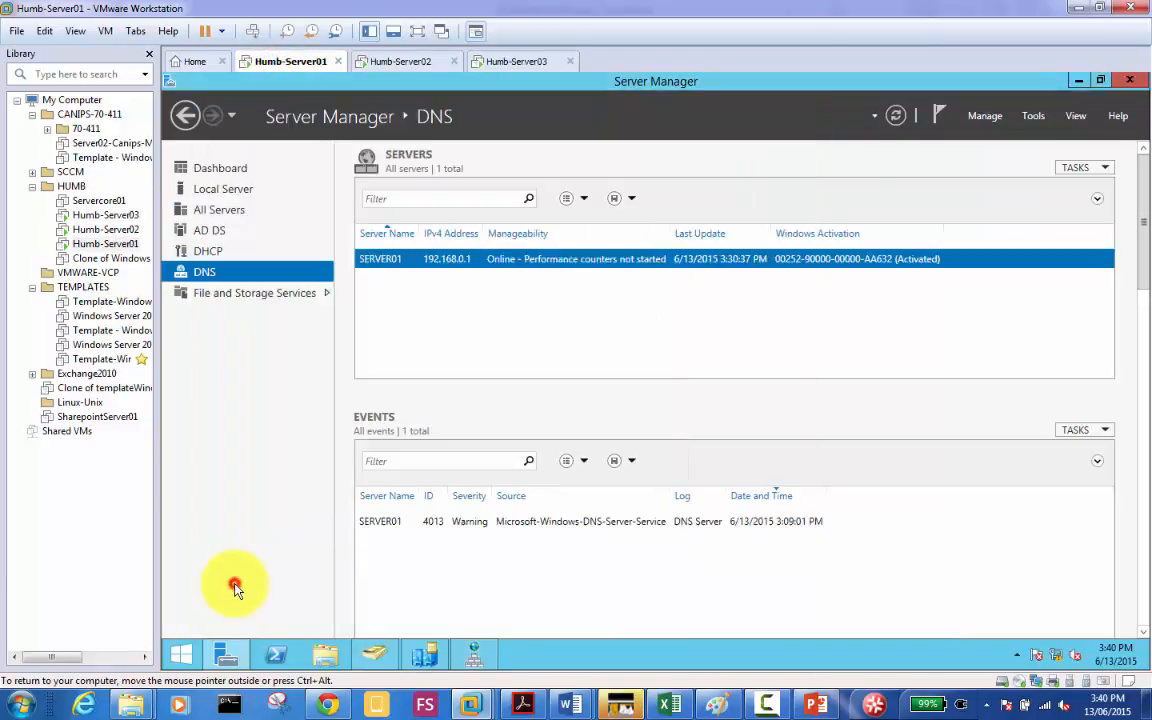
click(225, 189)
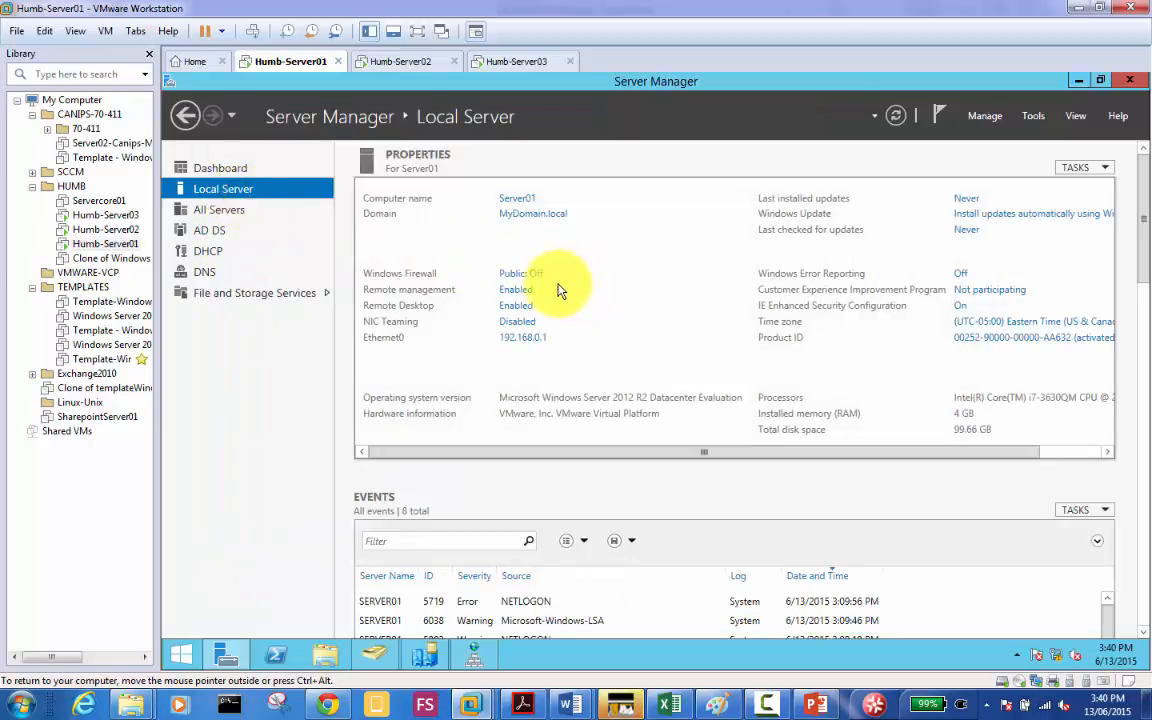
click(528, 274)
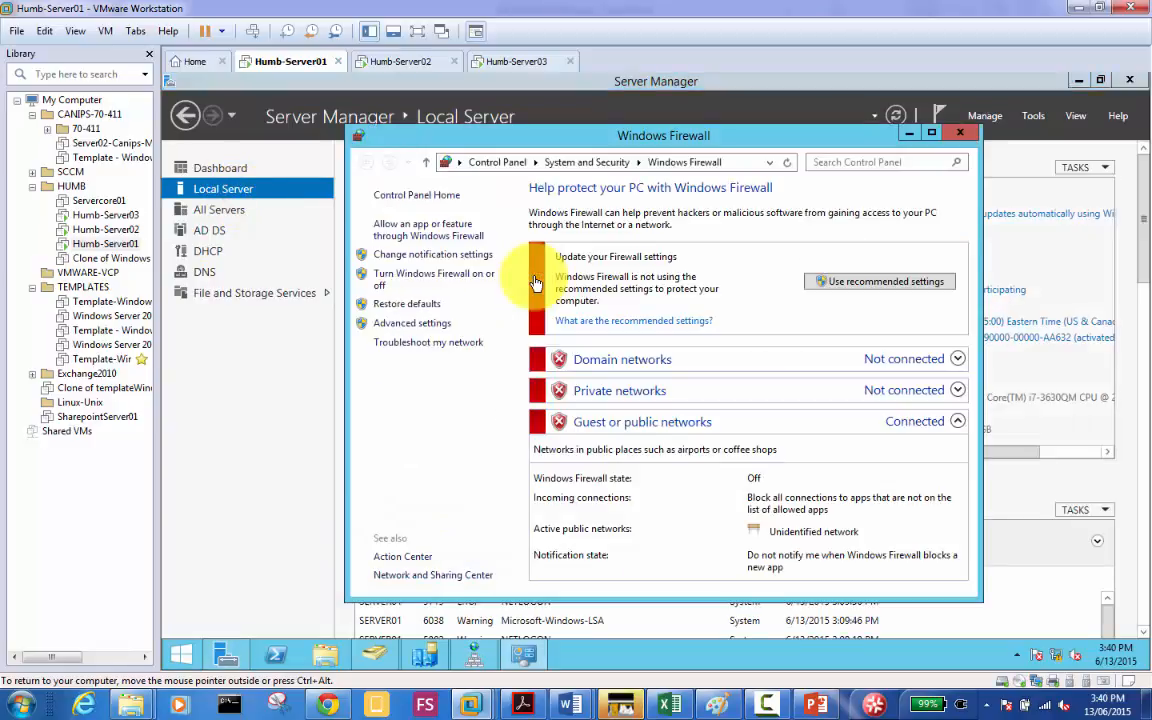
click(959, 132)
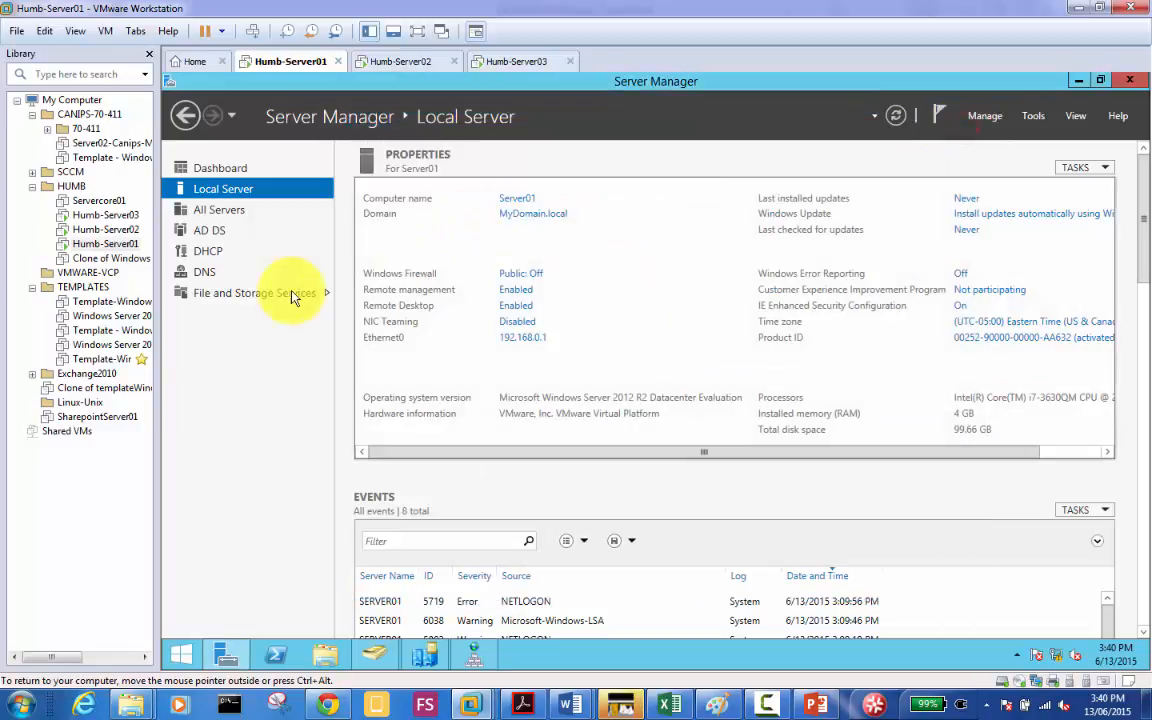
click(231, 295)
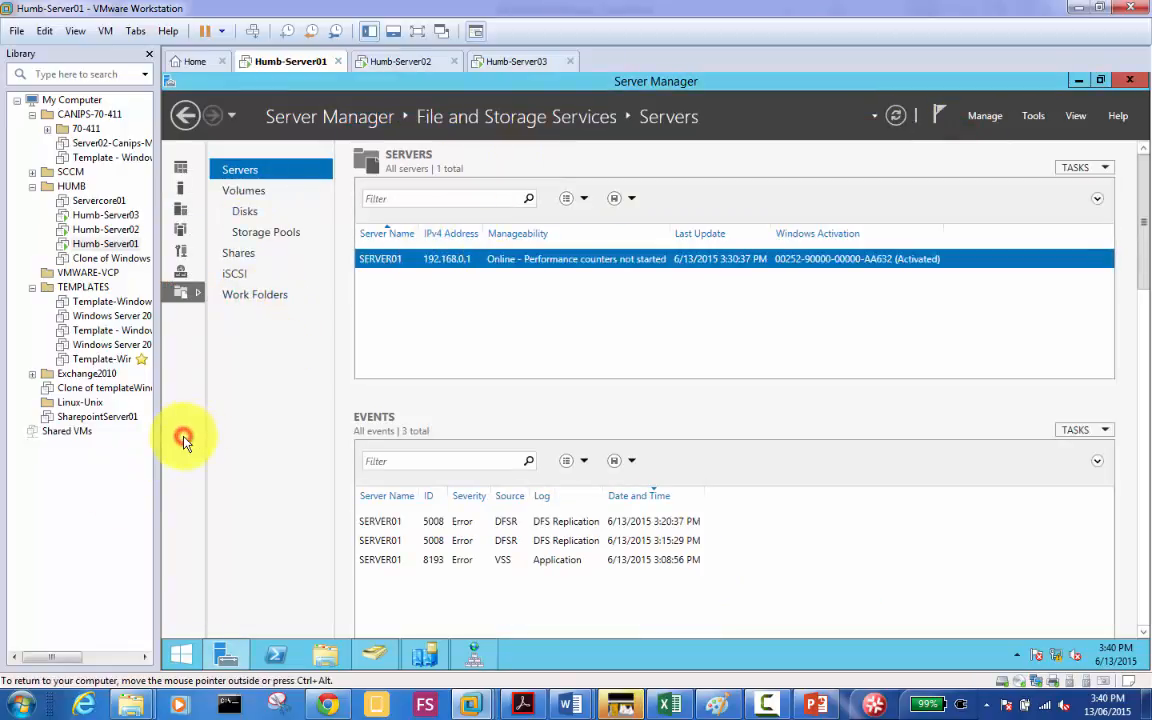
click(517, 62)
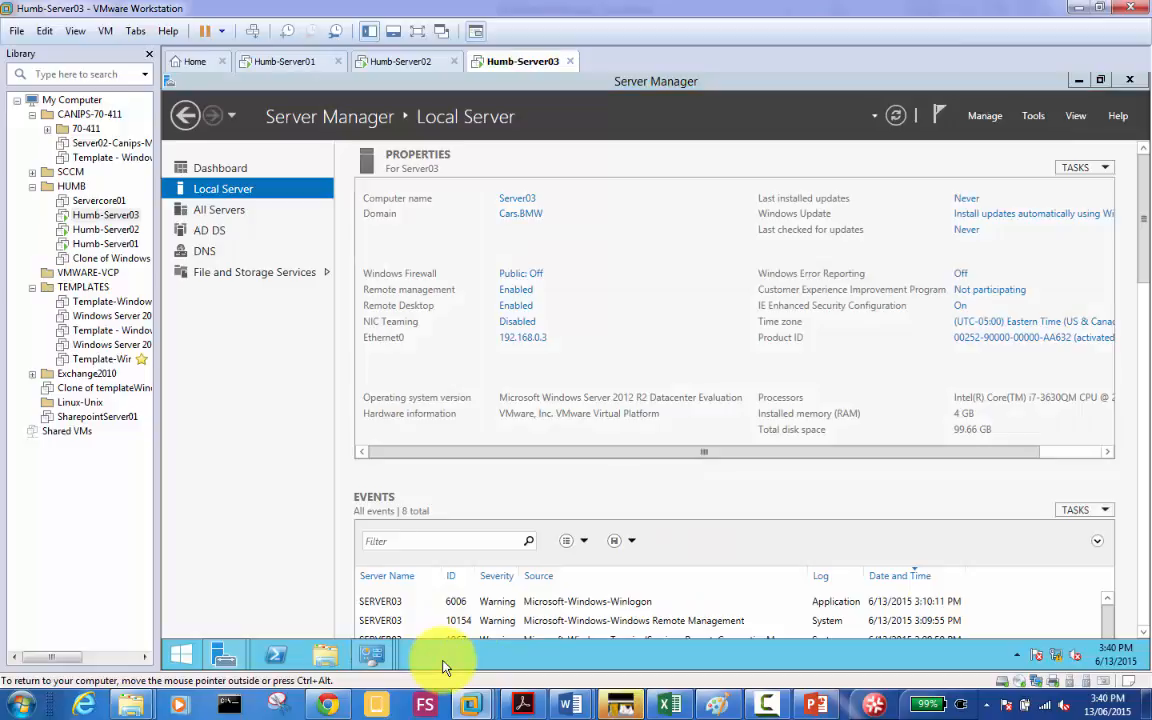
Step: In a Server03 command prompt, run ping server01 and nslookup to check connectivity and DNS
key(super+r)
text(cmd)
key(Return)
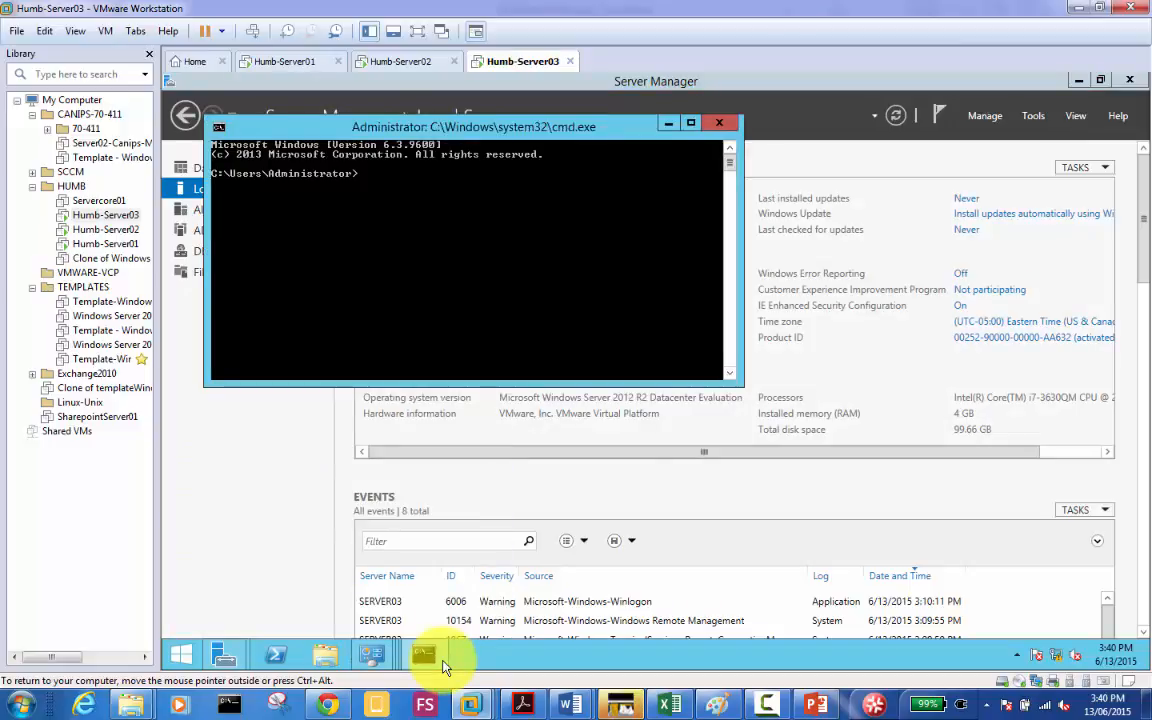
text(ping server01)
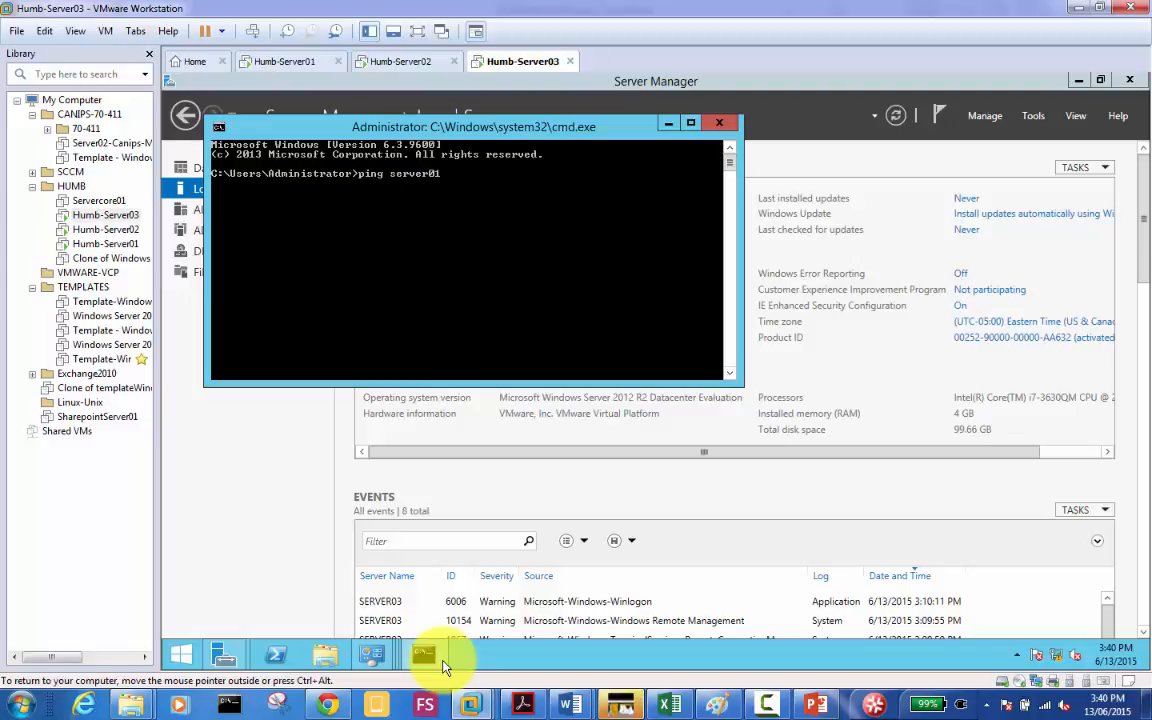
key(Return)
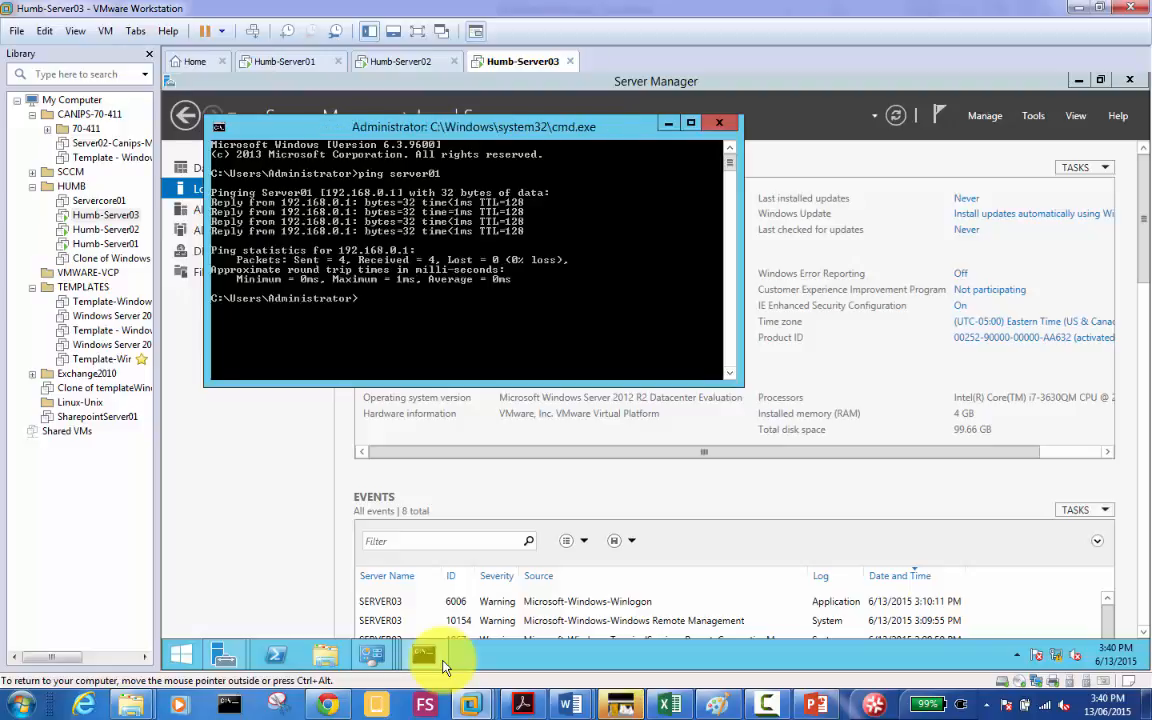
text(nslookup)
key(Return)
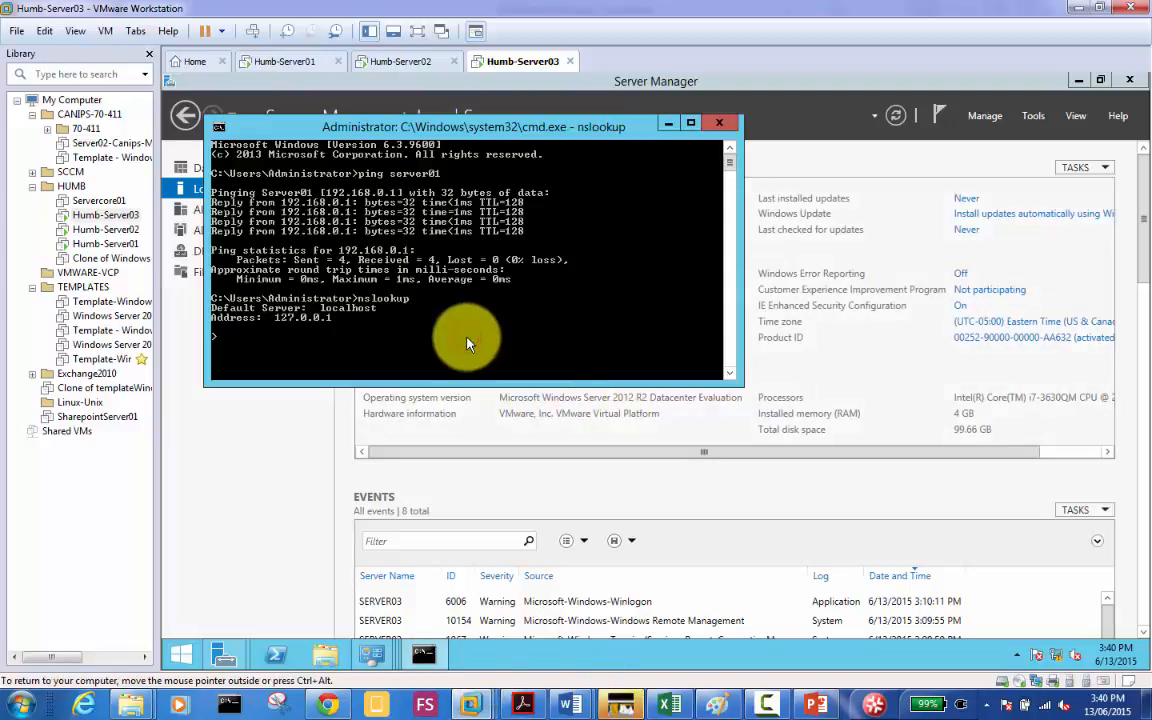
click(188, 580)
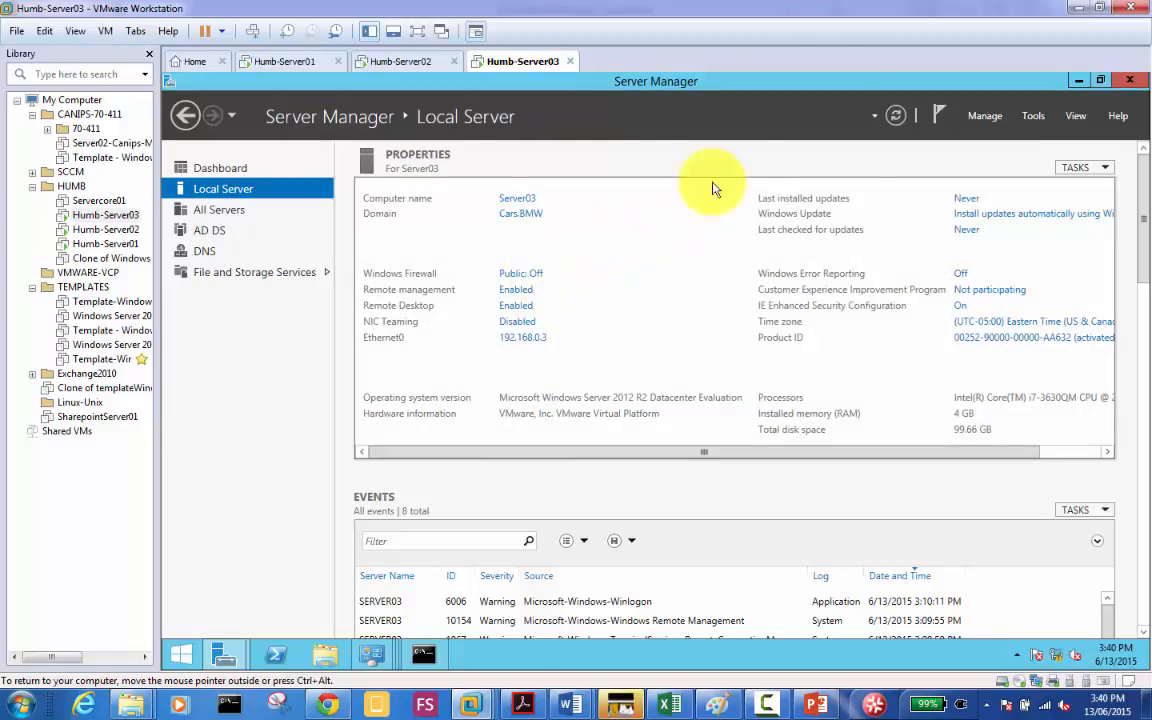
Step: Read the demotion wizard's DNS lookup failure error, close the wizard, and return to cmd
click(428, 655)
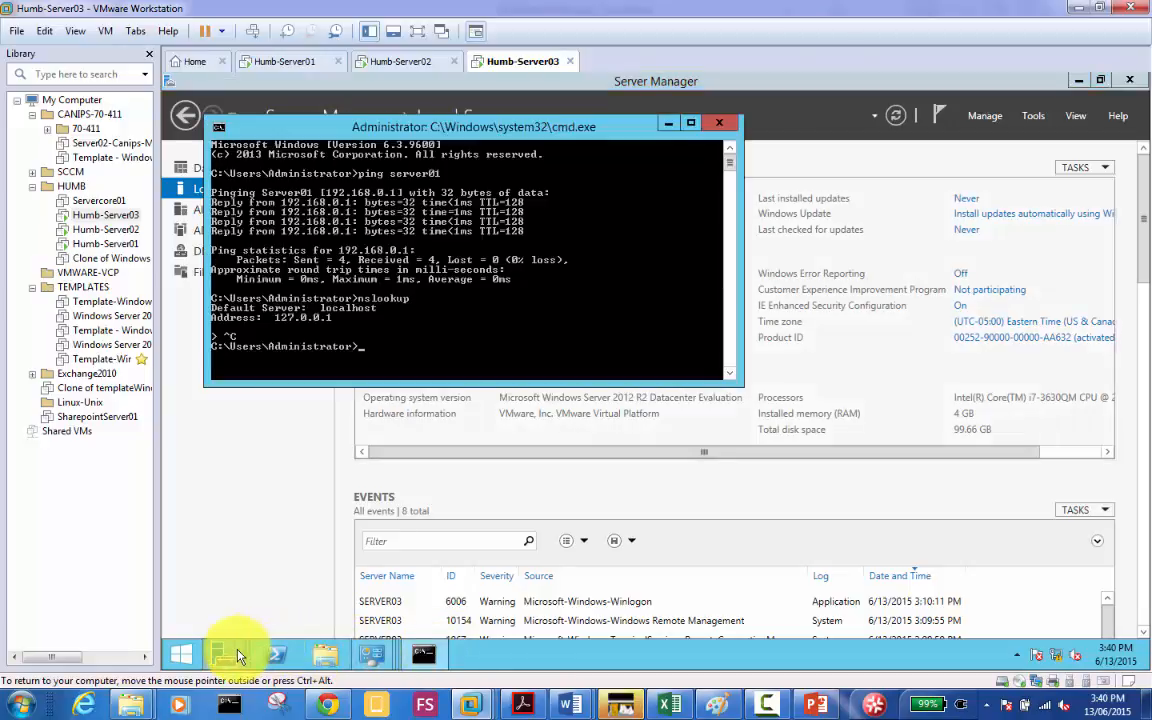
mouse_move(238, 656)
click(424, 571)
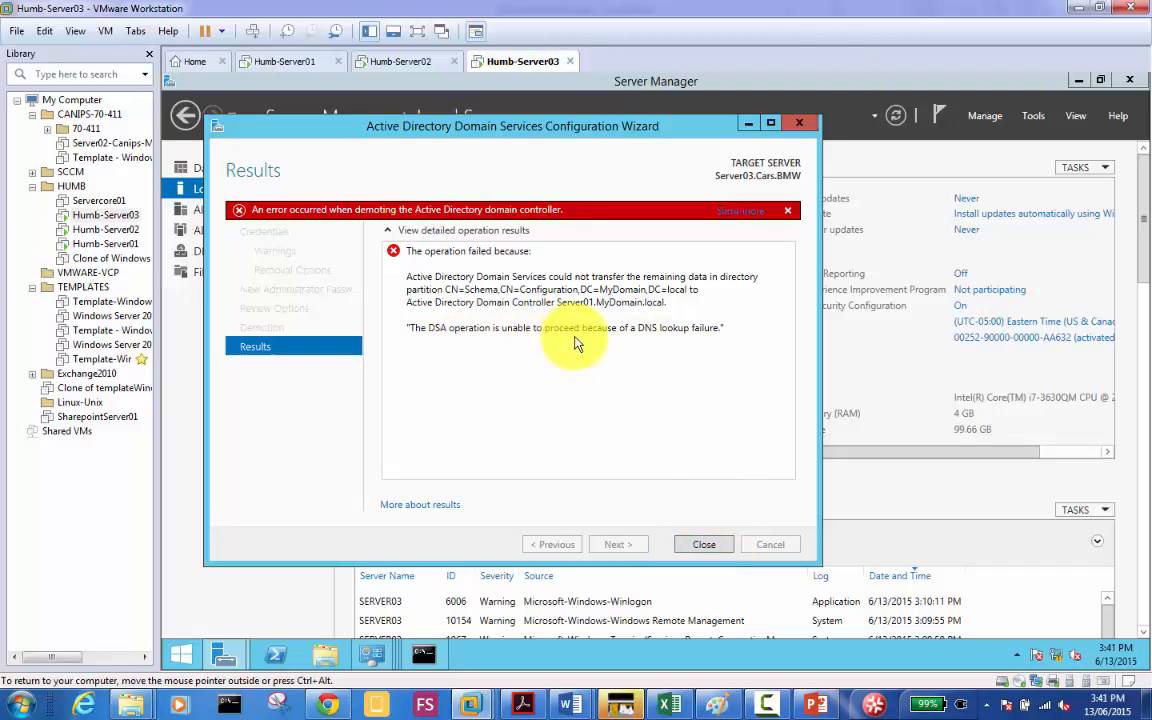
click(714, 549)
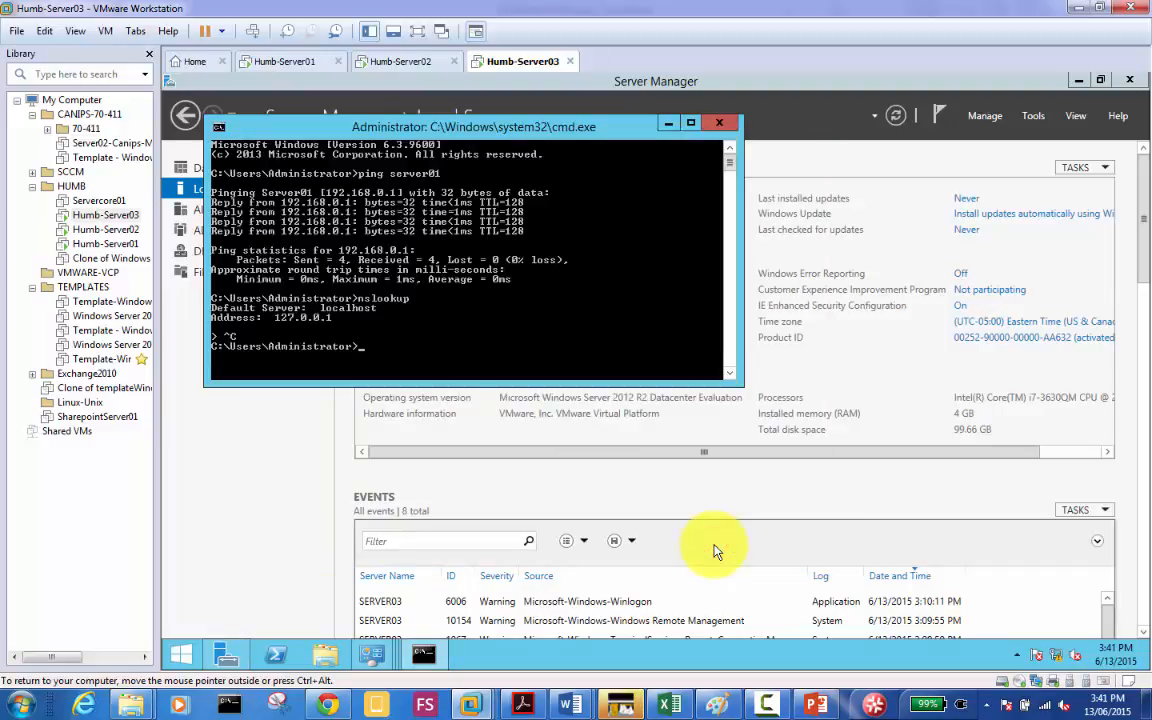
click(300, 528)
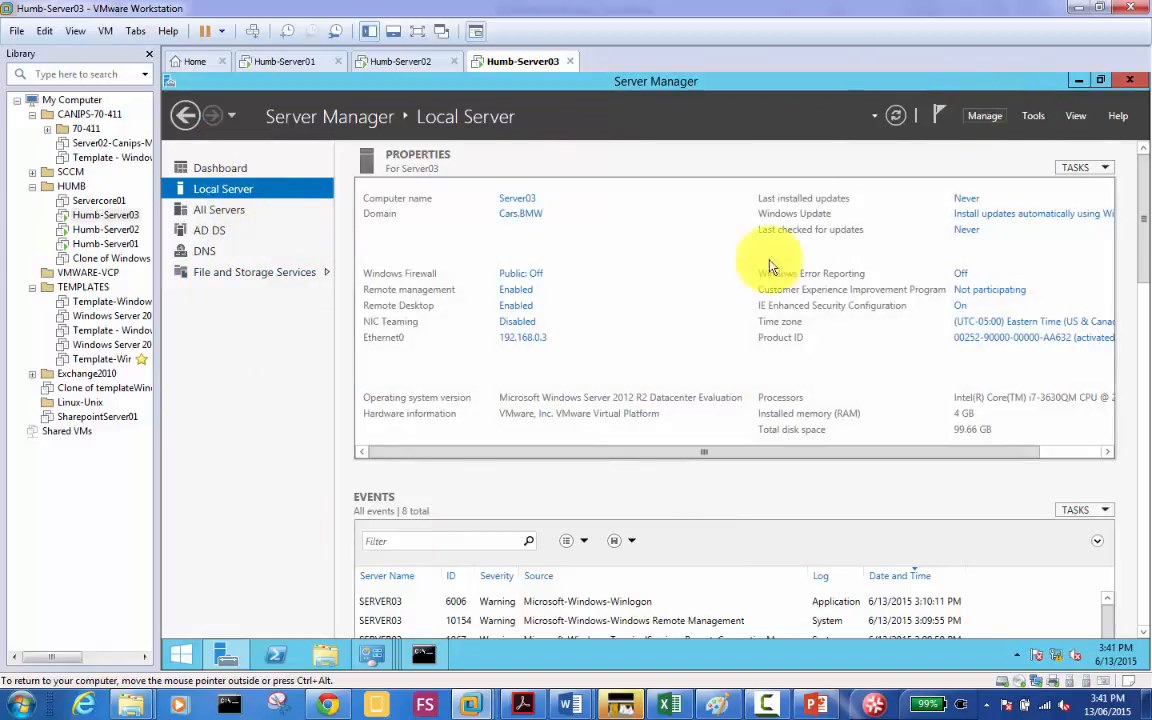
click(427, 656)
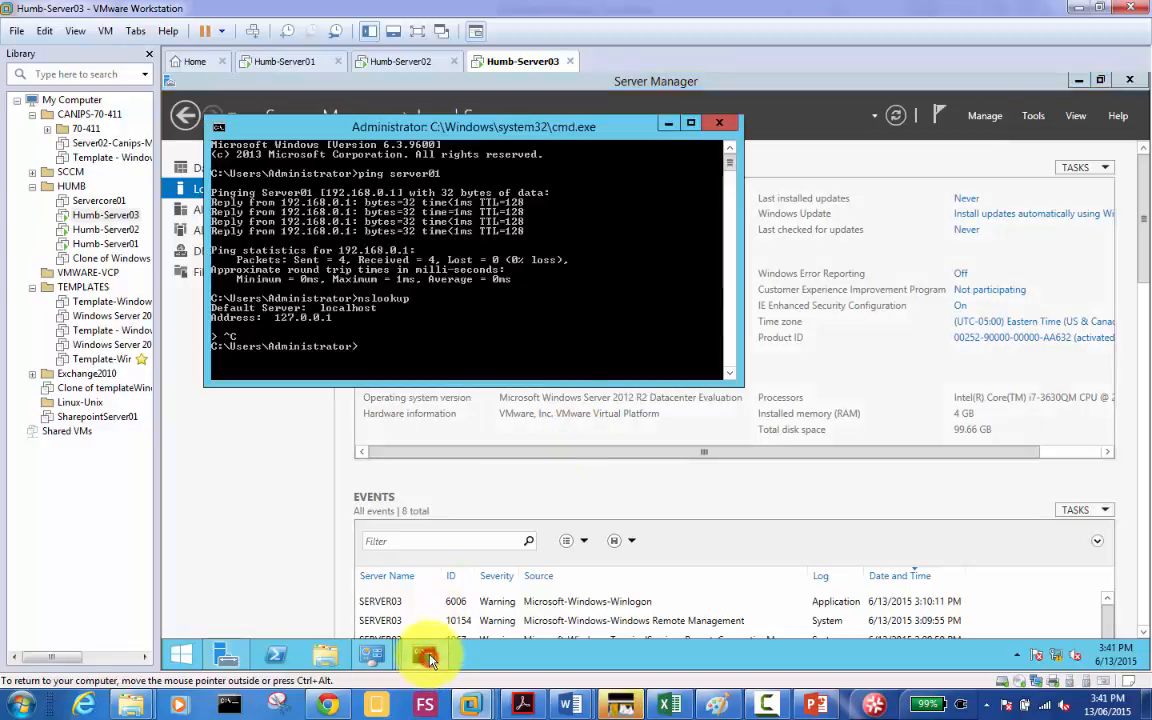
Step: Run ipconfig /flushdns and then ipconfig /registerdns in Server03's command prompt
click(562, 314)
text(ipconfig /fl)
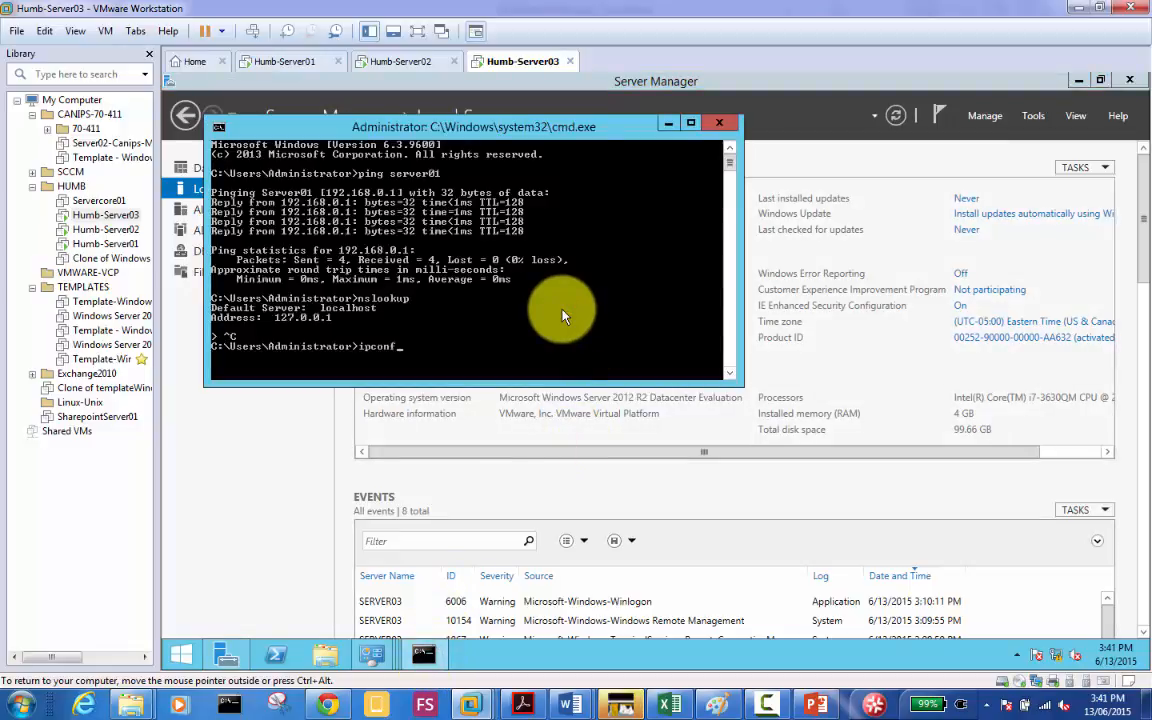
text(ushdns)
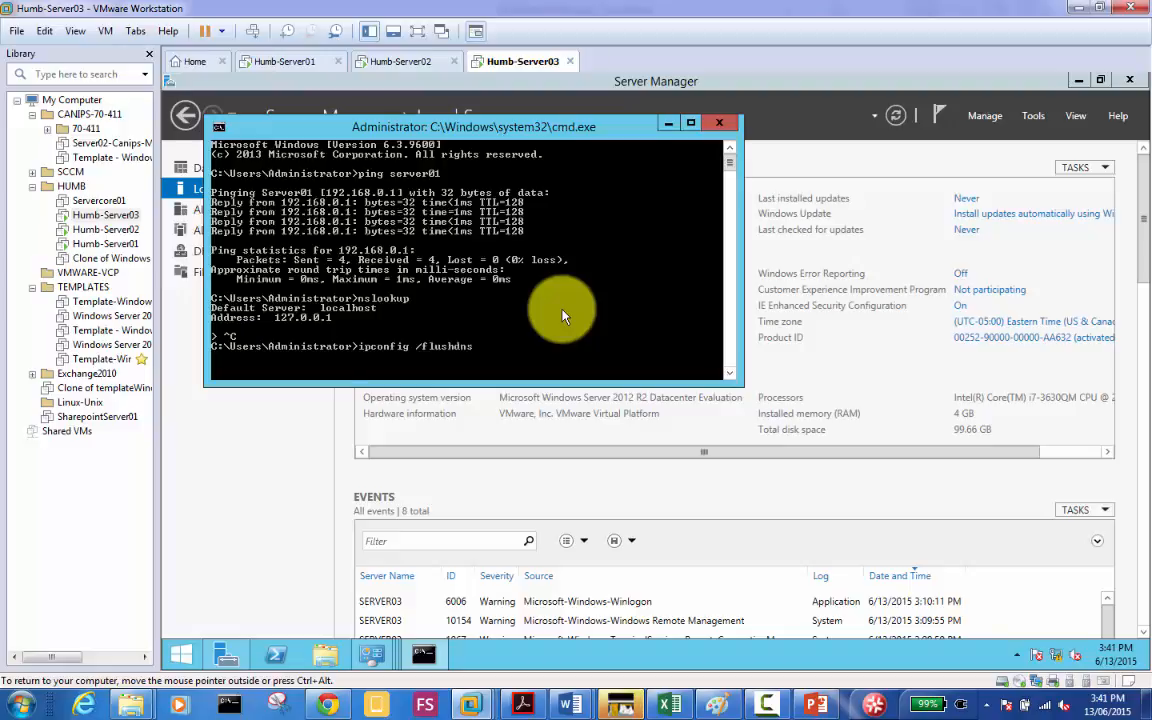
key(Return)
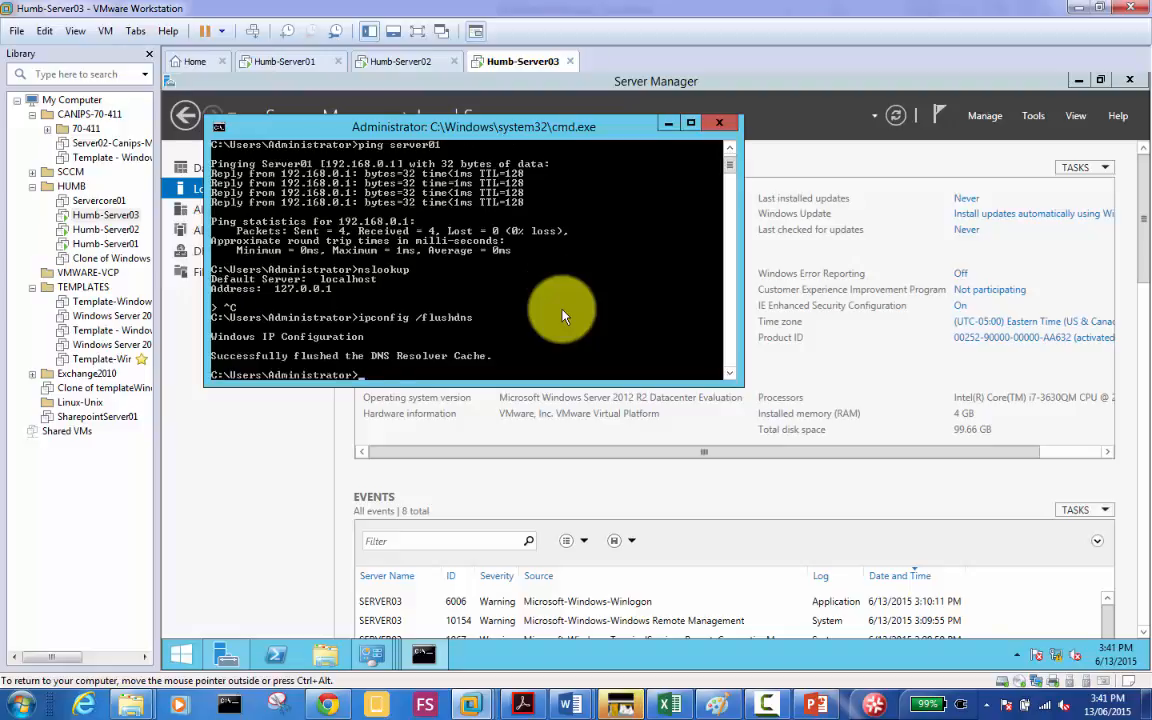
key(Up)
key(BackSpace)
key(BackSpace)
key(BackSpace)
key(BackSpace)
key(BackSpace)
key(BackSpace)
key(BackSpace)
key(BackSpace)
text(registerdns)
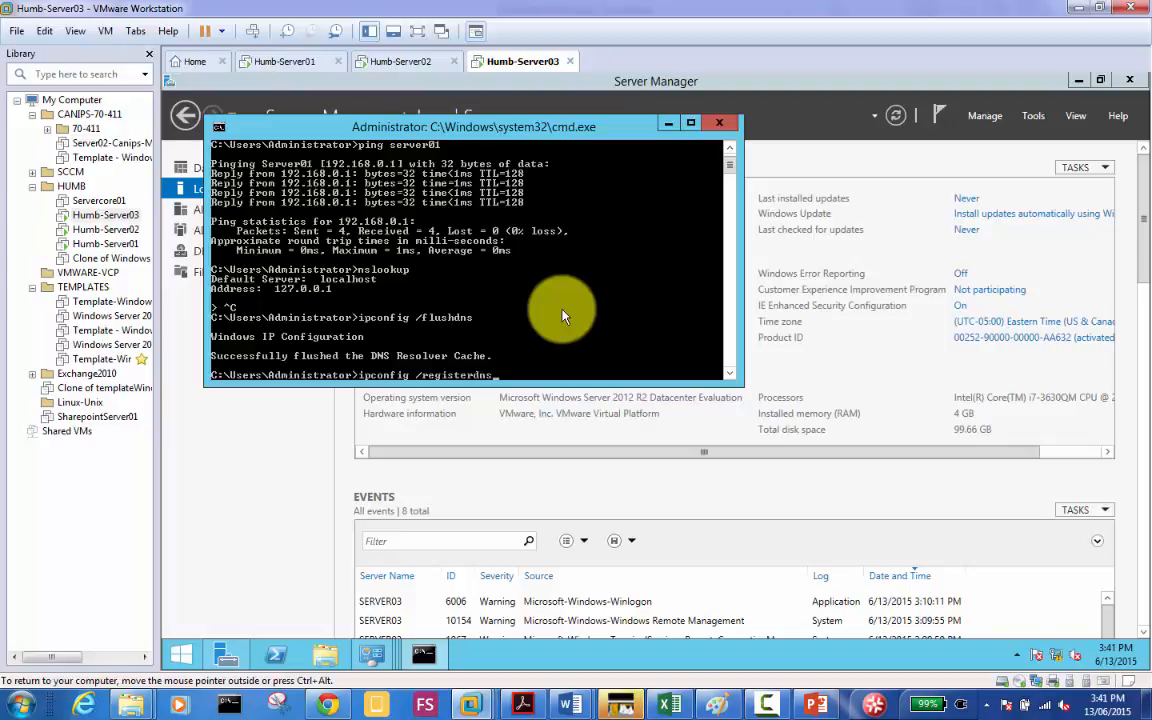
key(Return)
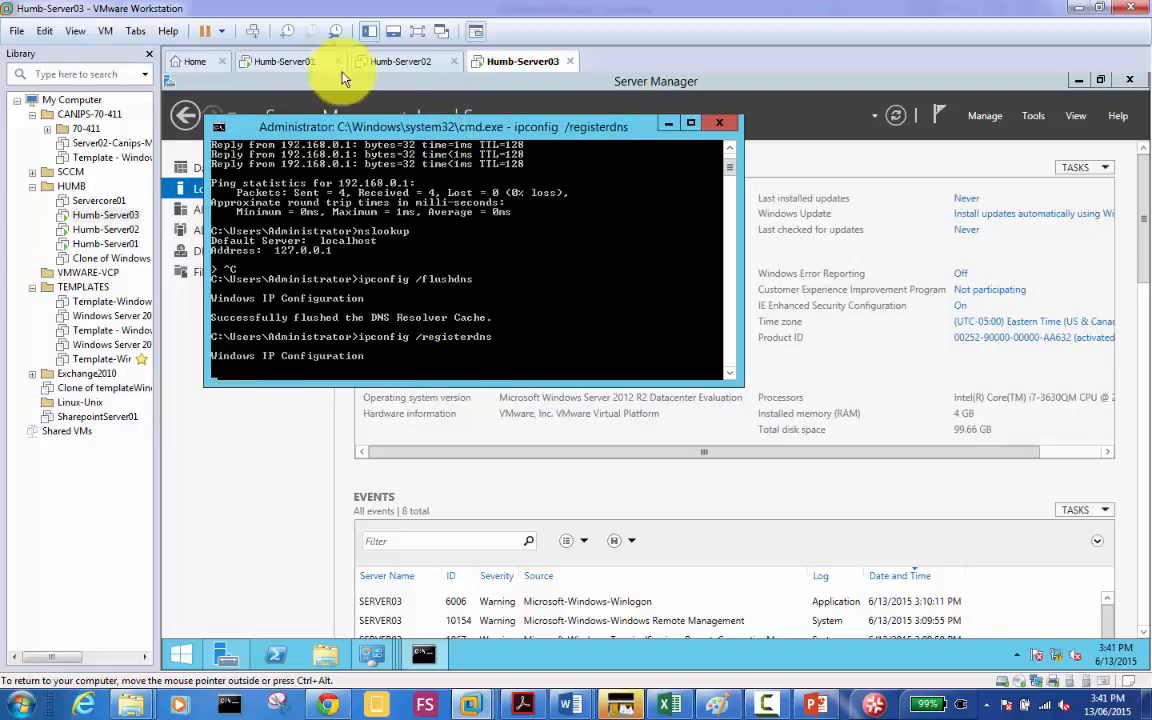
click(284, 61)
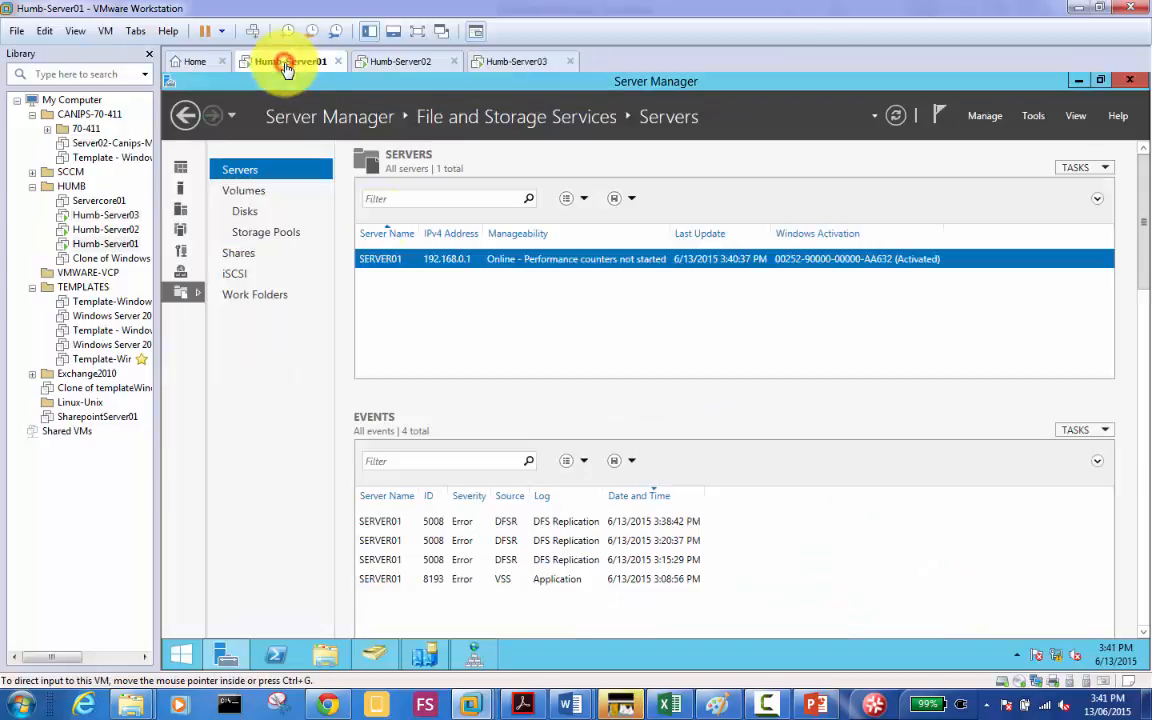
Step: On Server01, run ipconfig /flushdns and ipconfig /registerdns in a normal command prompt
click(545, 664)
key(super+r)
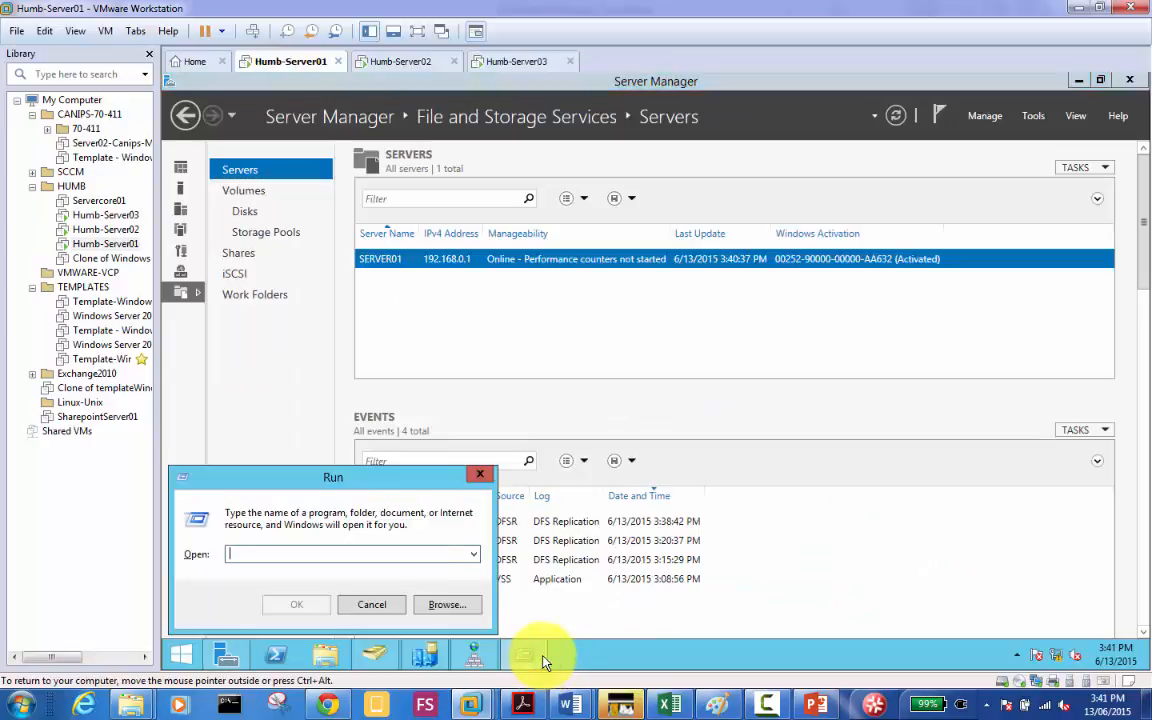
text(cmd)
key(Return)
text(i)
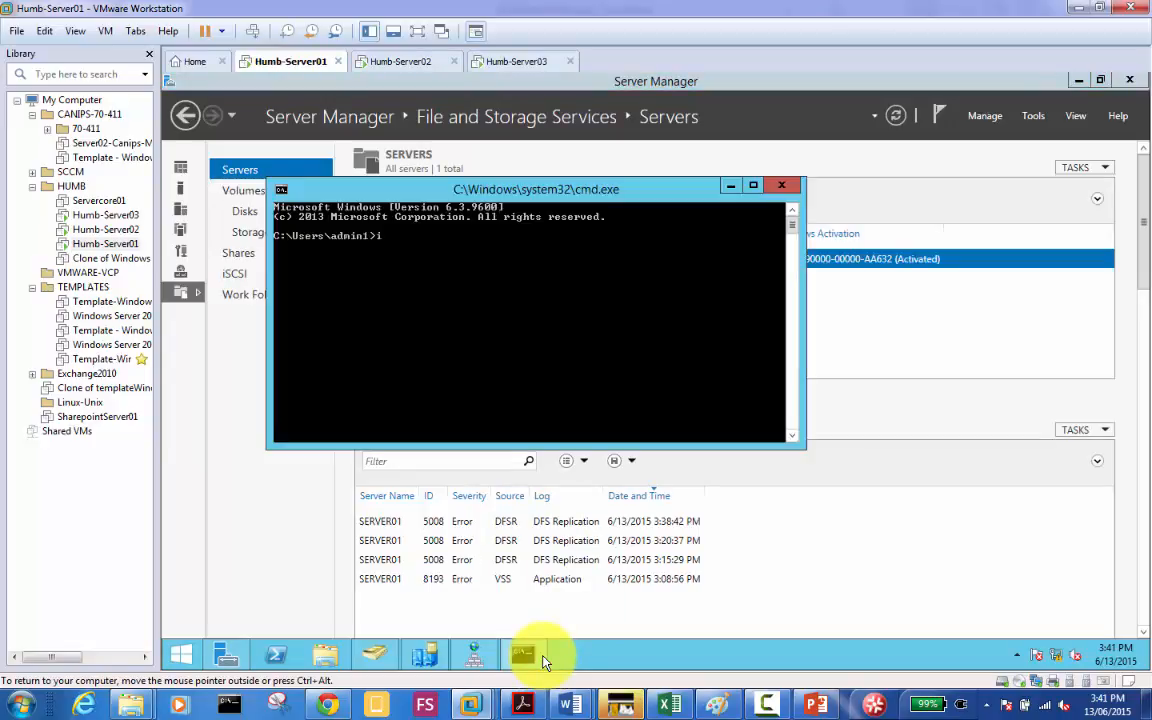
text(pconfig /flushdns)
key(Return)
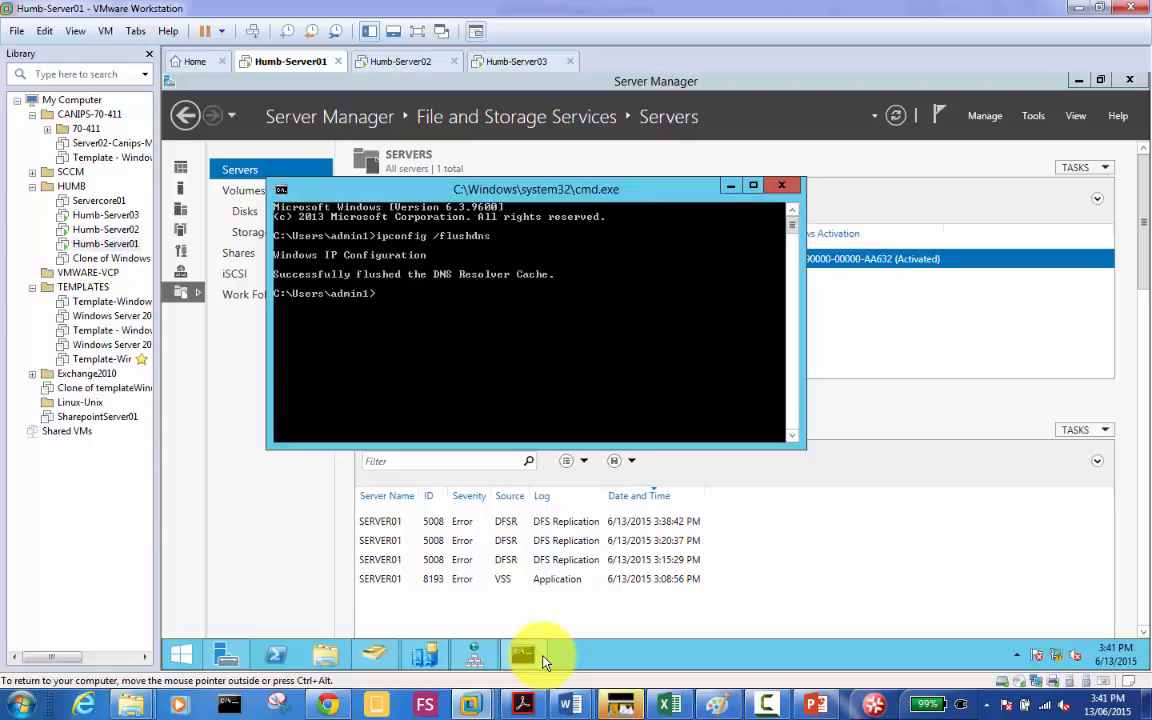
text(ipconfig /registerdns)
key(Return)
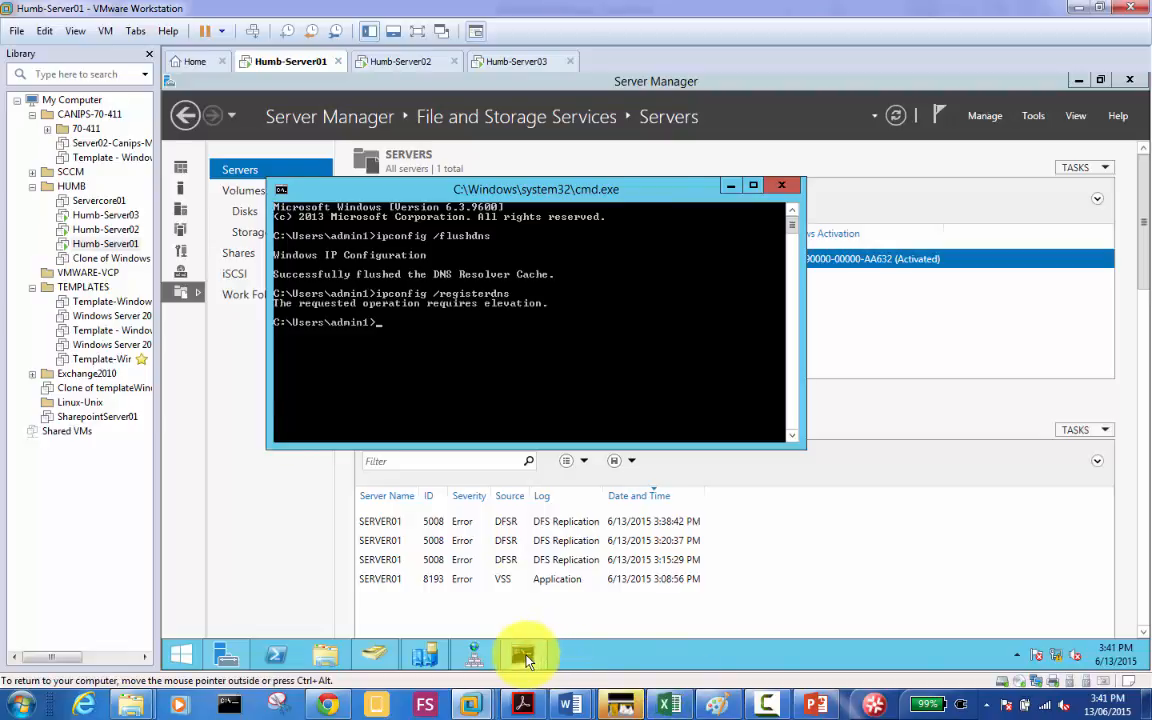
Step: Rerun ipconfig /registerdns in a Command Prompt started as administrator
right_click(520, 655)
right_click(500, 577)
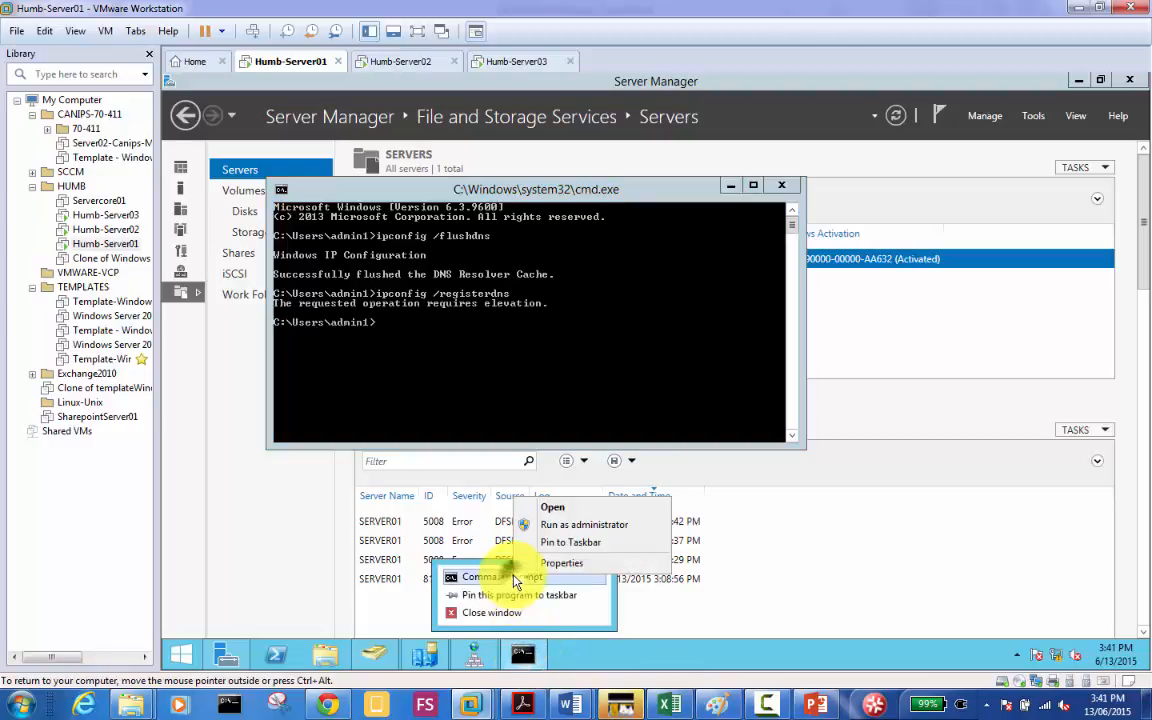
click(567, 526)
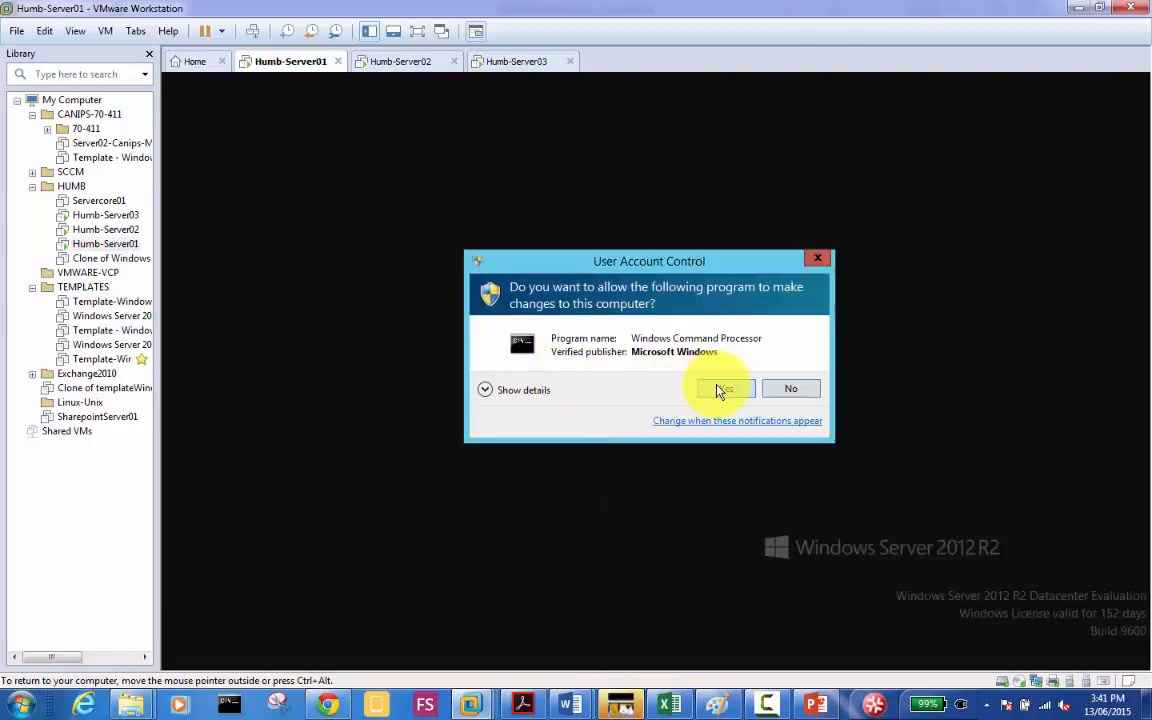
click(720, 389)
text(ip)
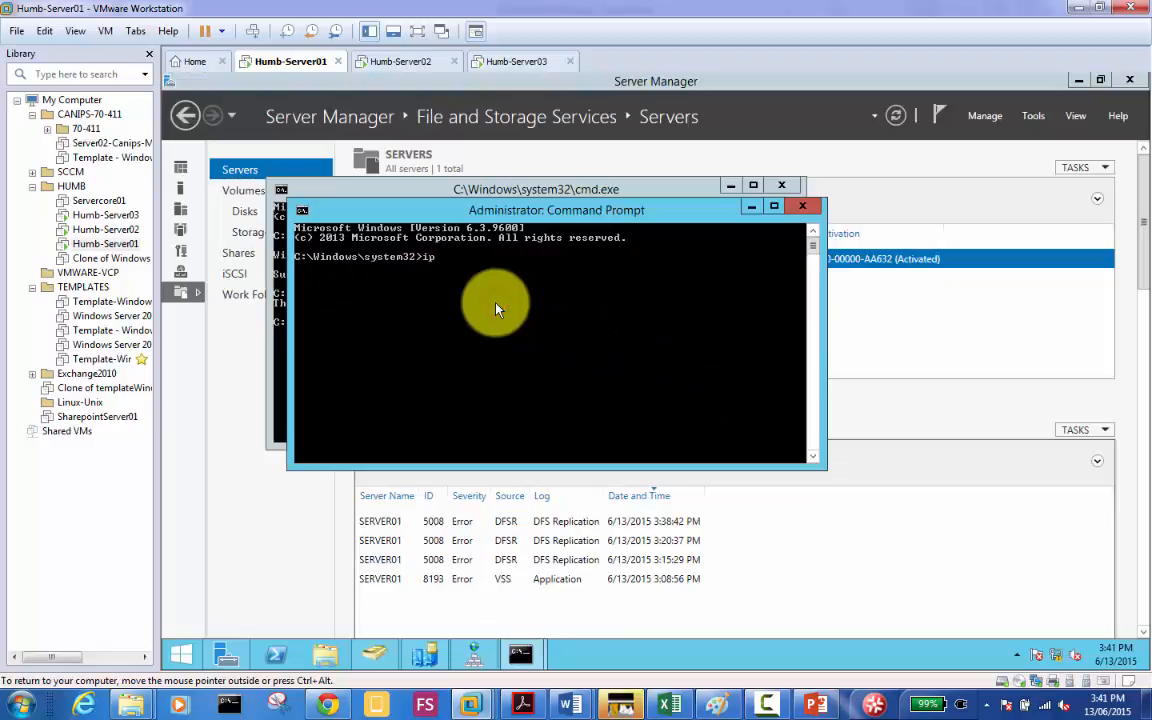
text(config /registerdns)
key(Return)
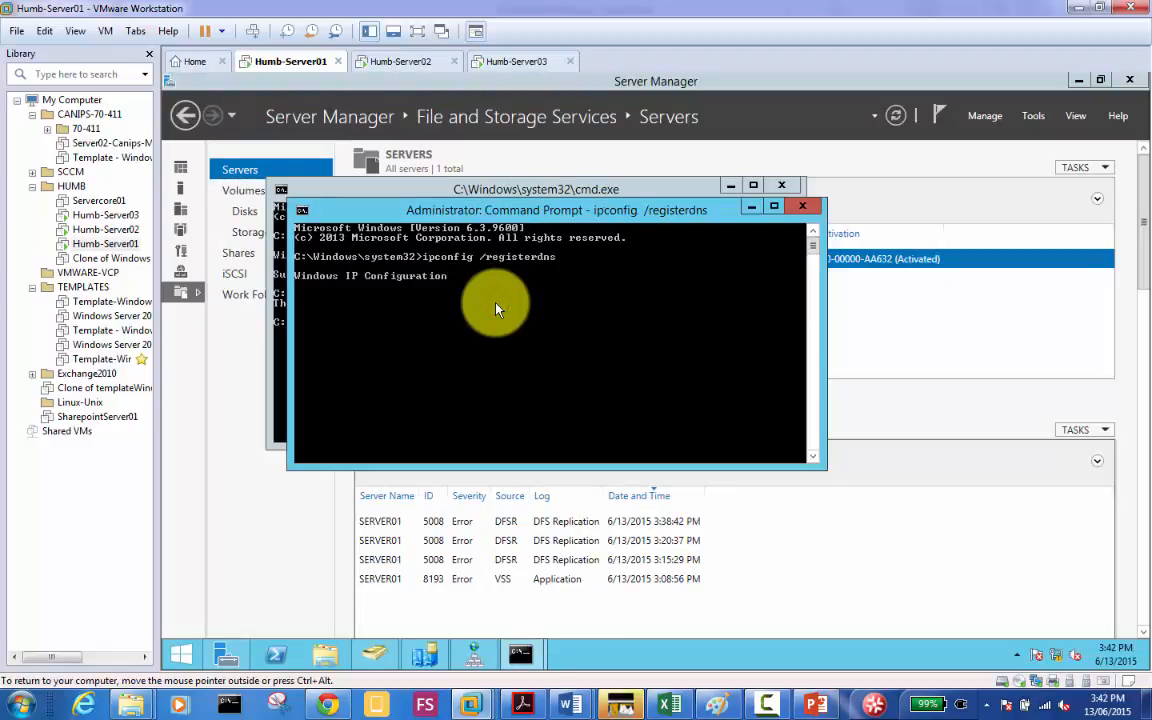
Step: Switch back to Humb-Server03 and bring its Server Manager Local Server page to the front
click(508, 60)
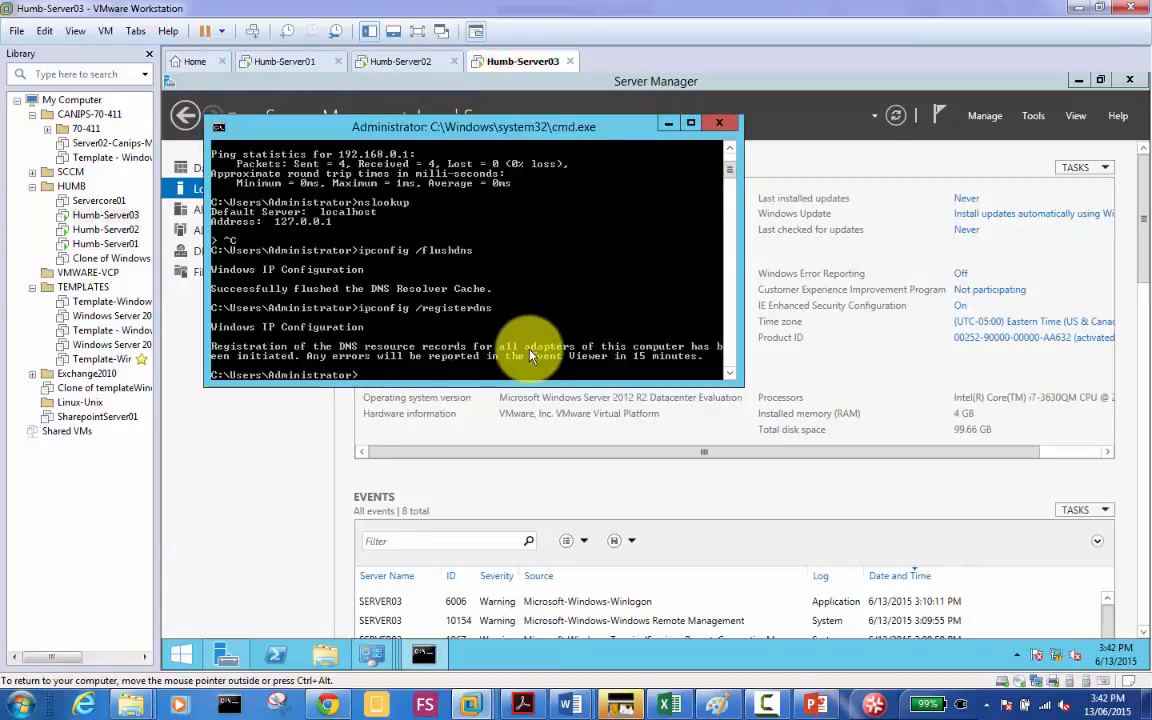
click(318, 450)
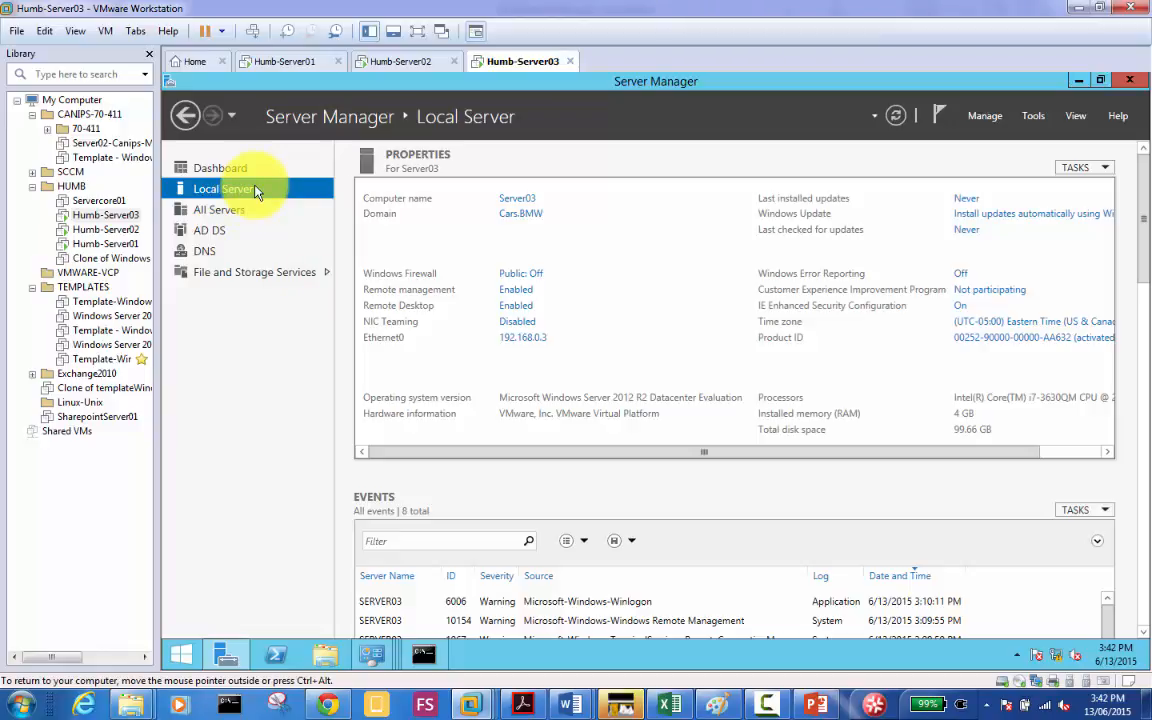
Step: Open Server03's Server Manager Manage menu for adding or removing roles; the VM tab's Snapshot menu opens and is dismissed
click(189, 331)
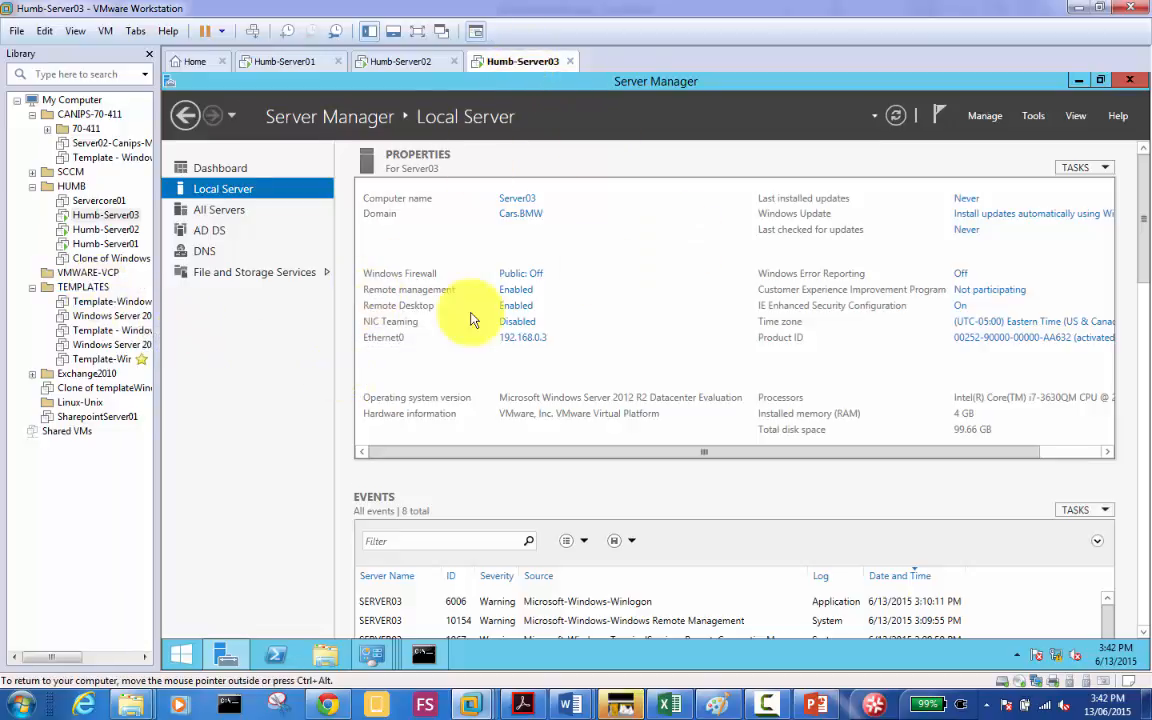
click(982, 125)
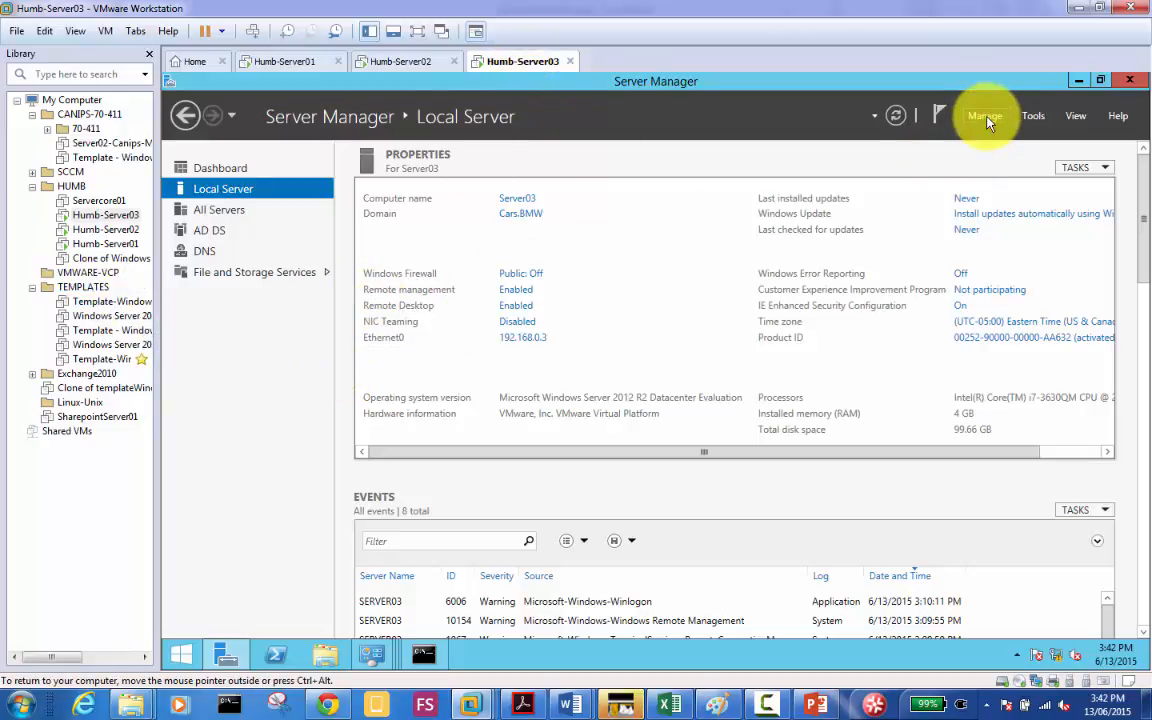
right_click(529, 64)
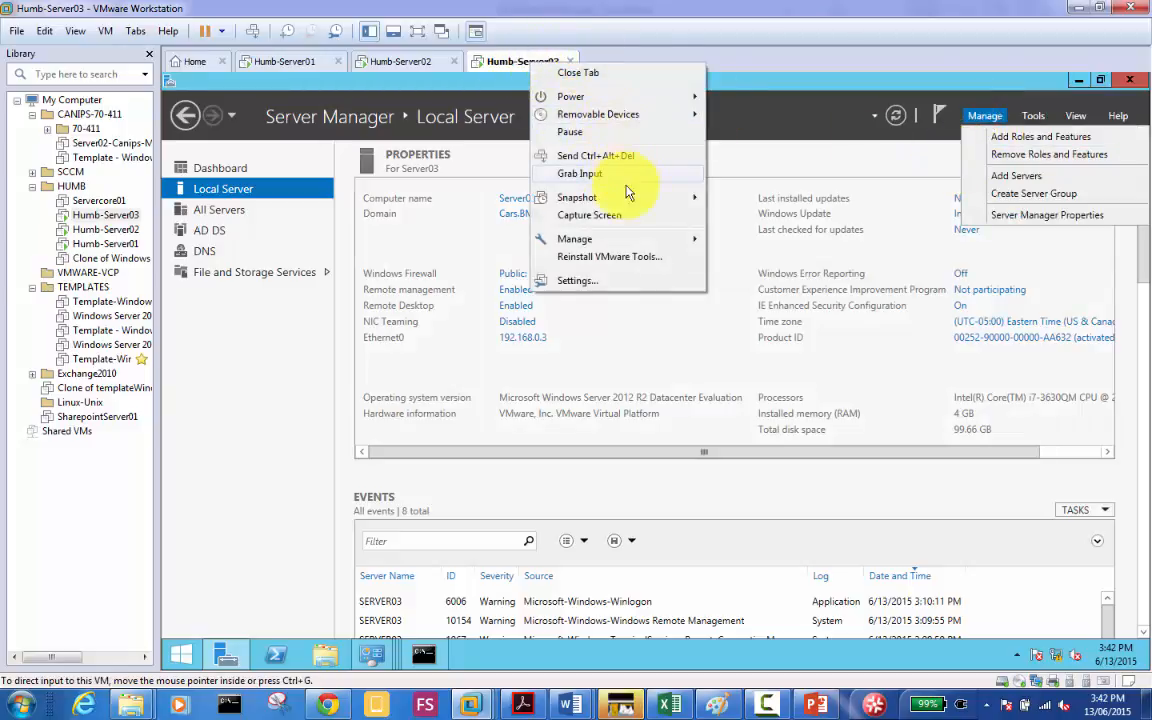
mouse_move(660, 200)
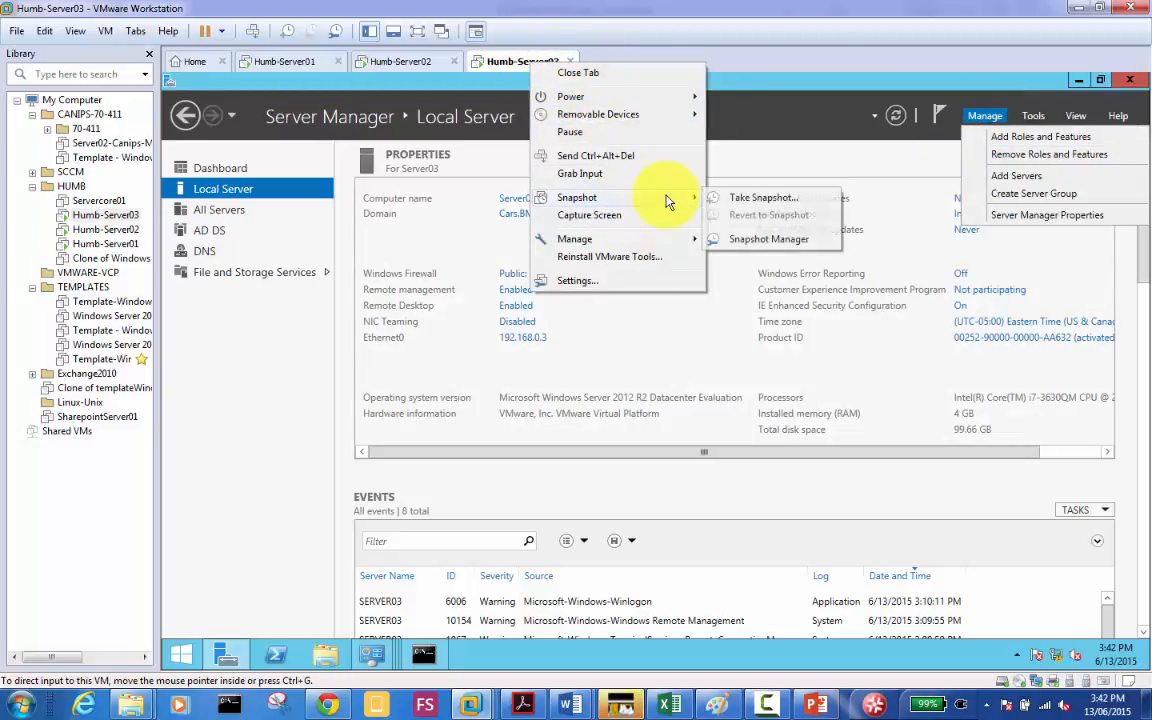
click(270, 347)
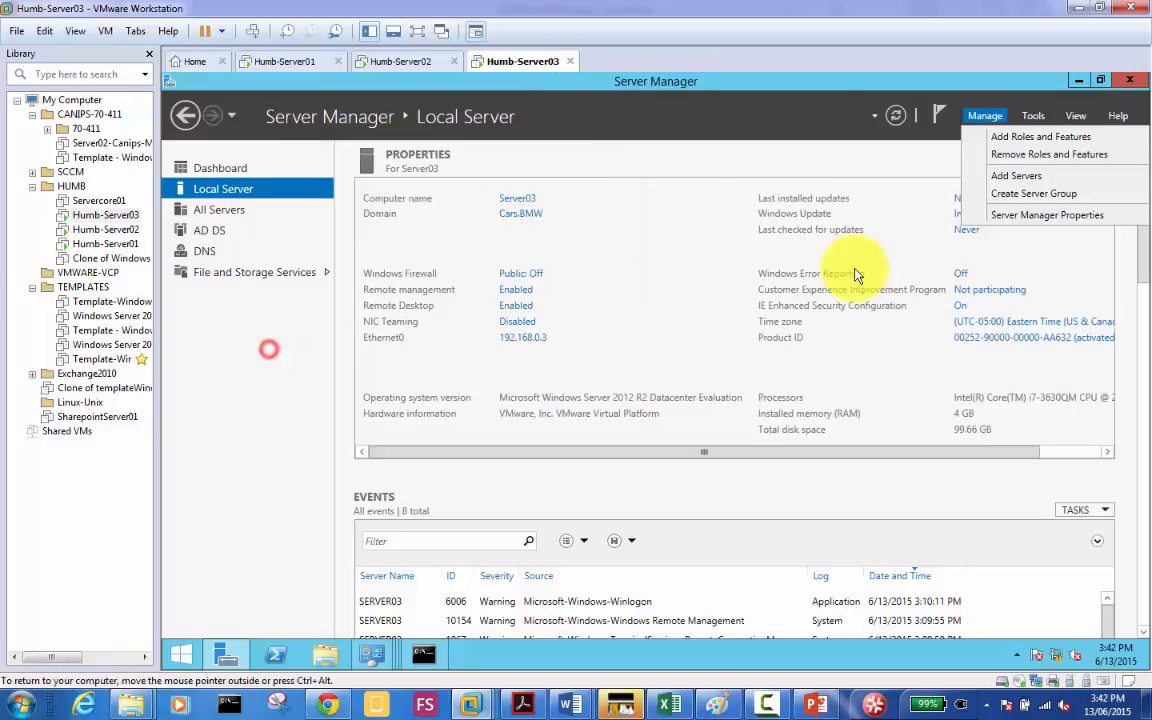
Step: Try removing the Active Directory Domain Services role from Server03, then launch the domain controller demotion
click(1068, 155)
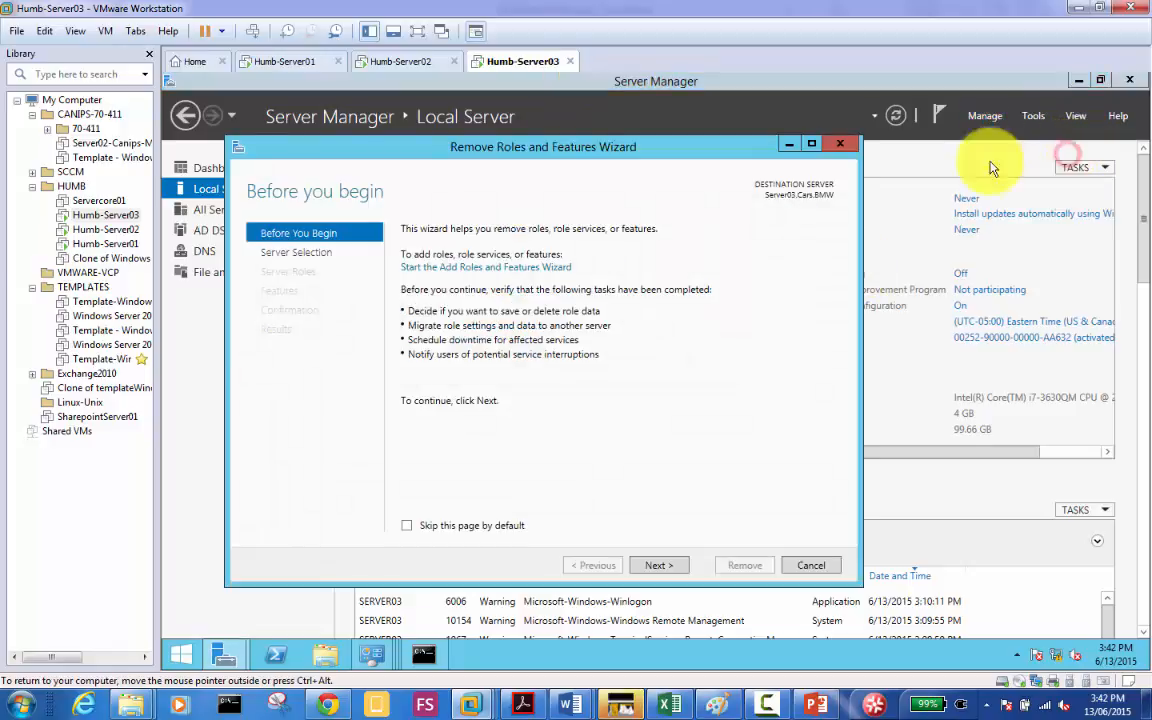
click(657, 566)
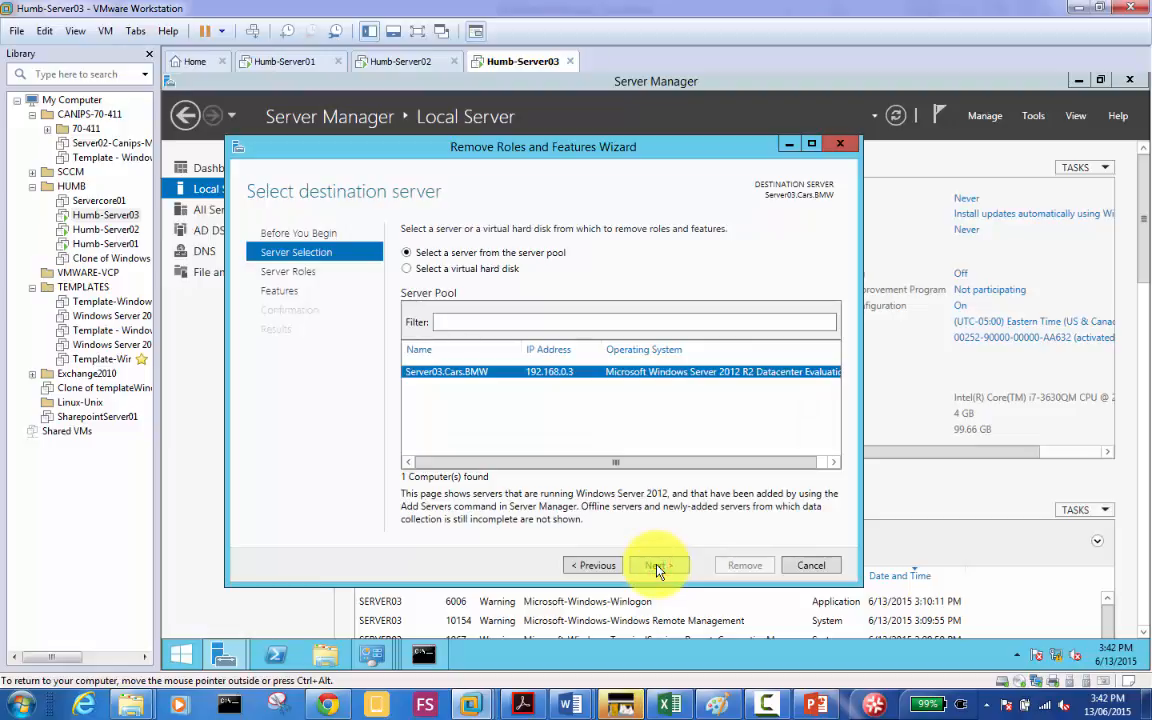
click(657, 569)
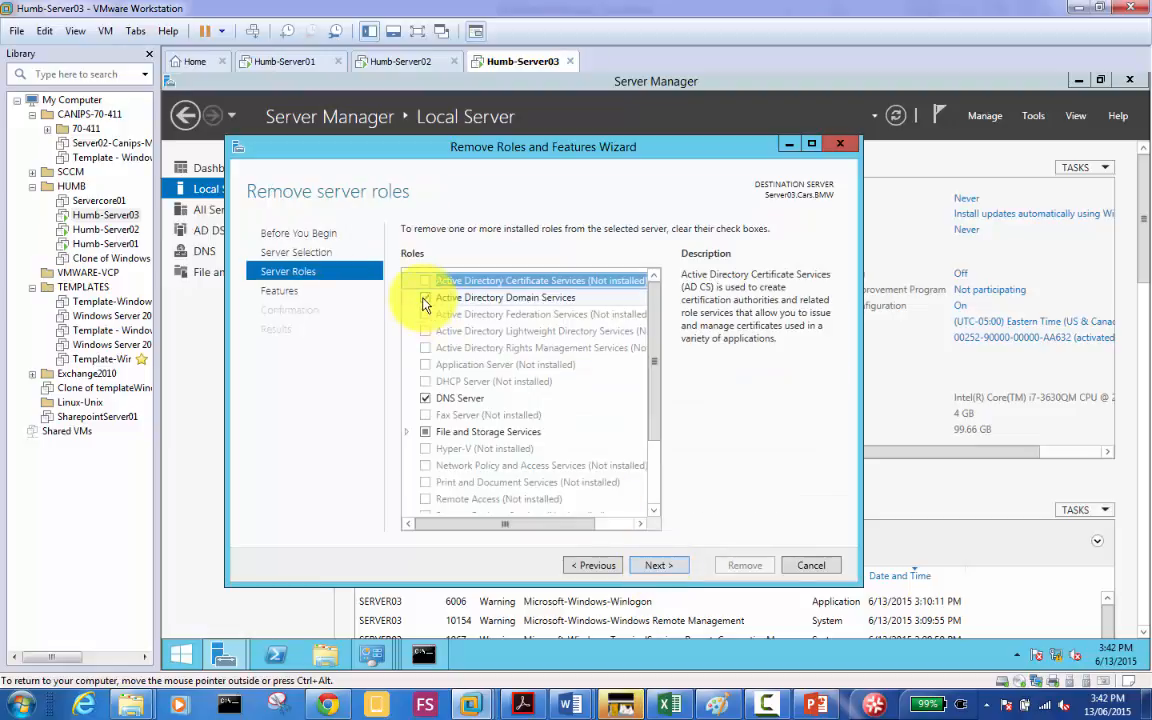
click(424, 300)
click(566, 503)
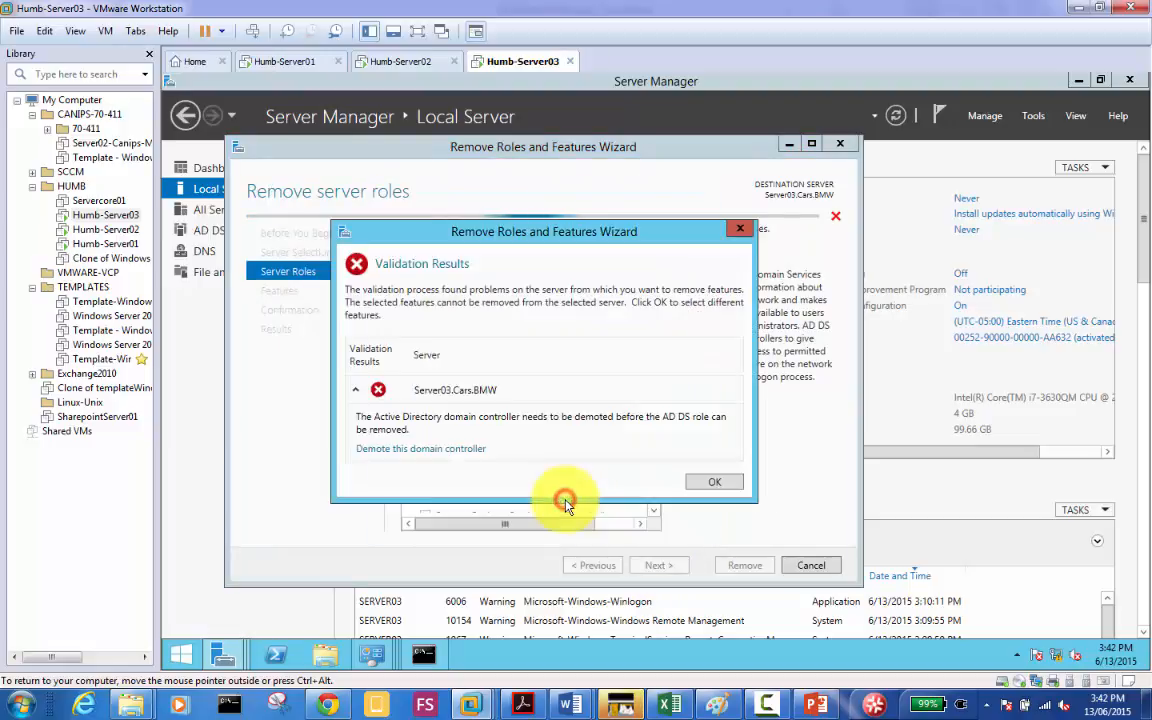
click(447, 451)
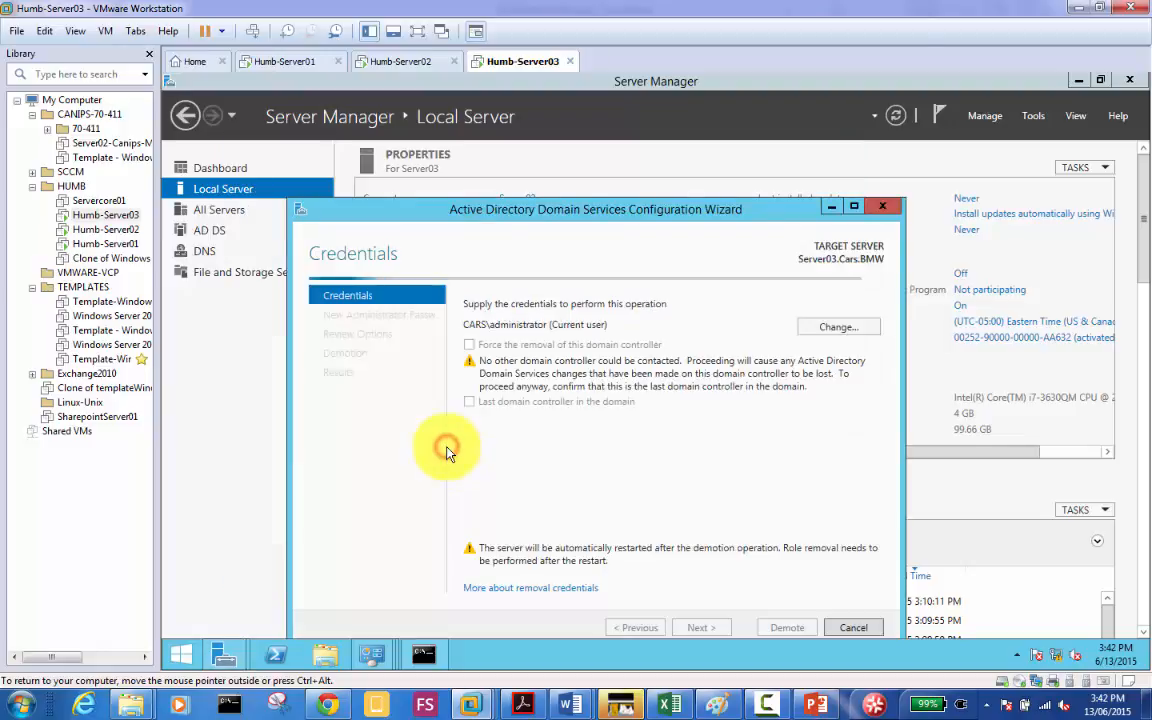
Step: On Server01, review the MyDomain.local zone records in DNS Manager, then return to Server Manager
click(280, 62)
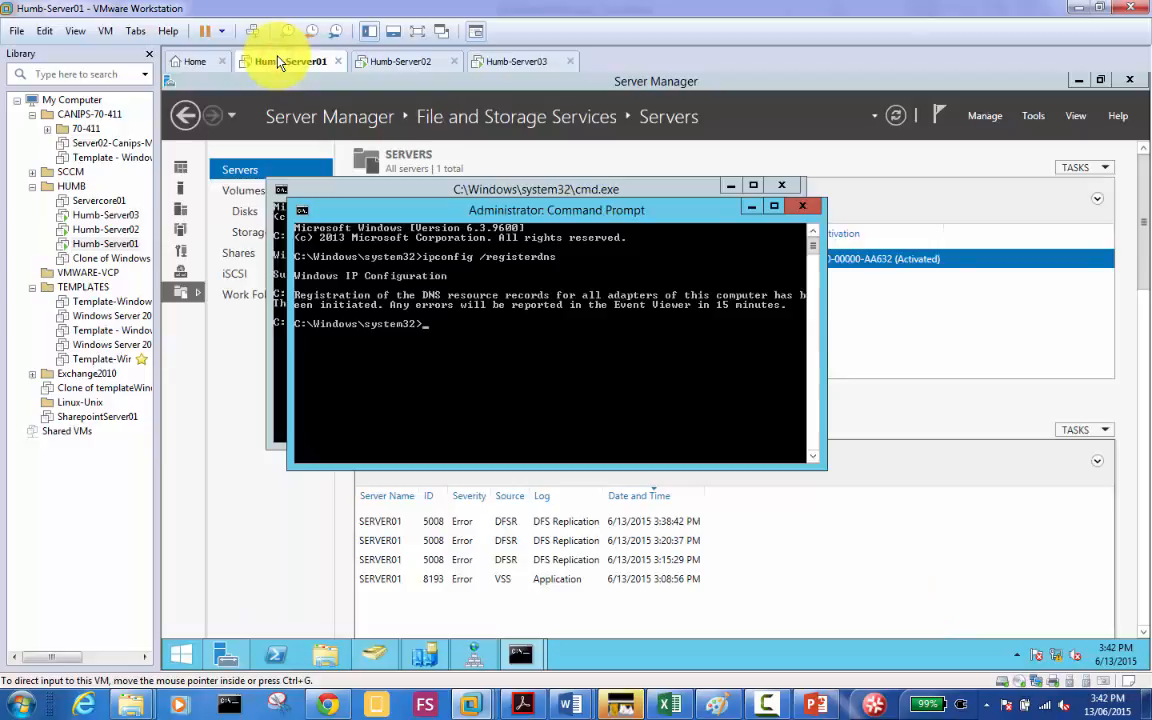
click(473, 658)
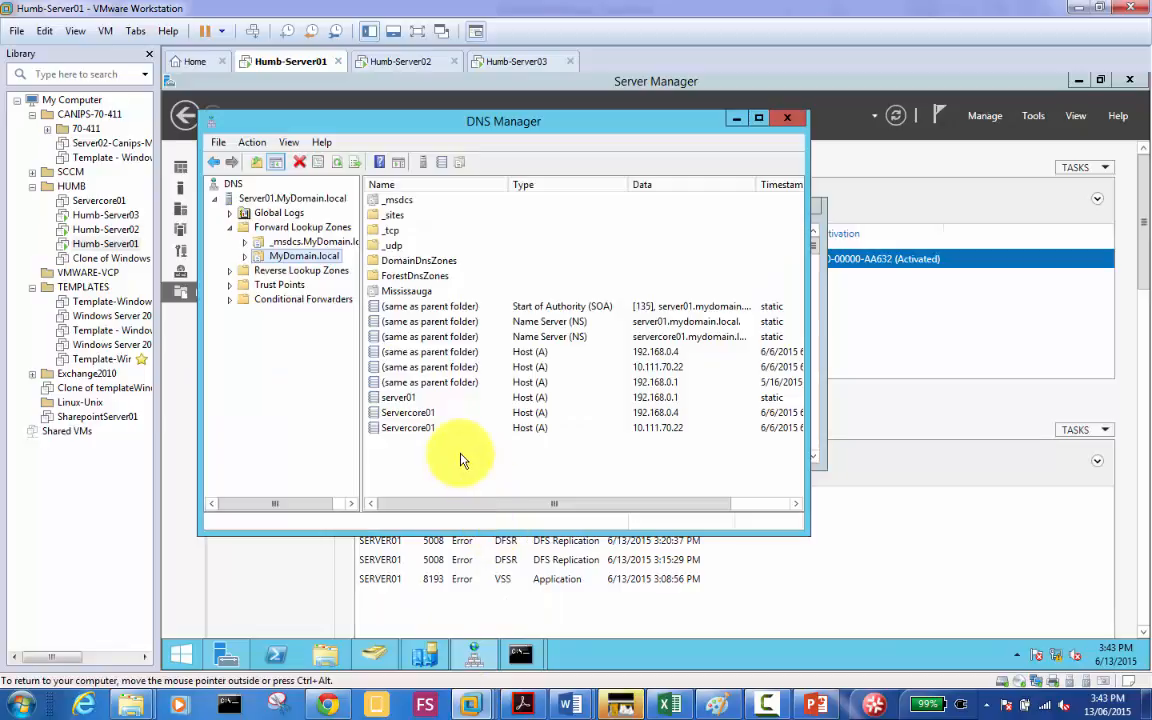
click(462, 458)
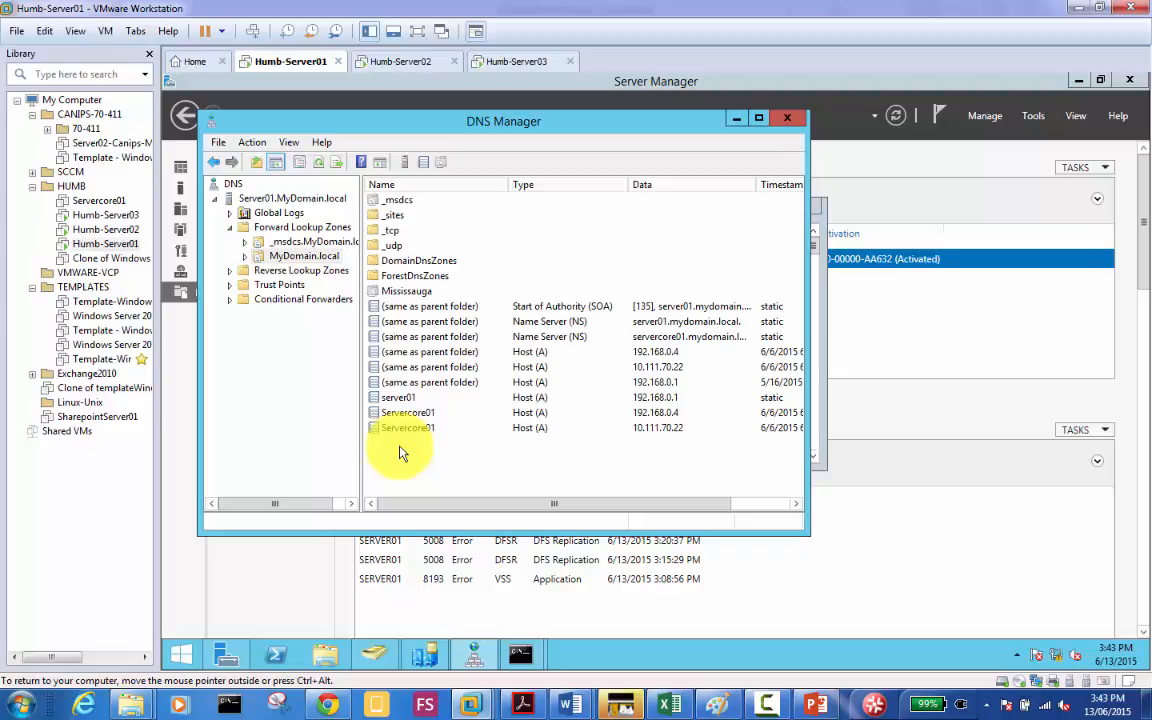
click(180, 443)
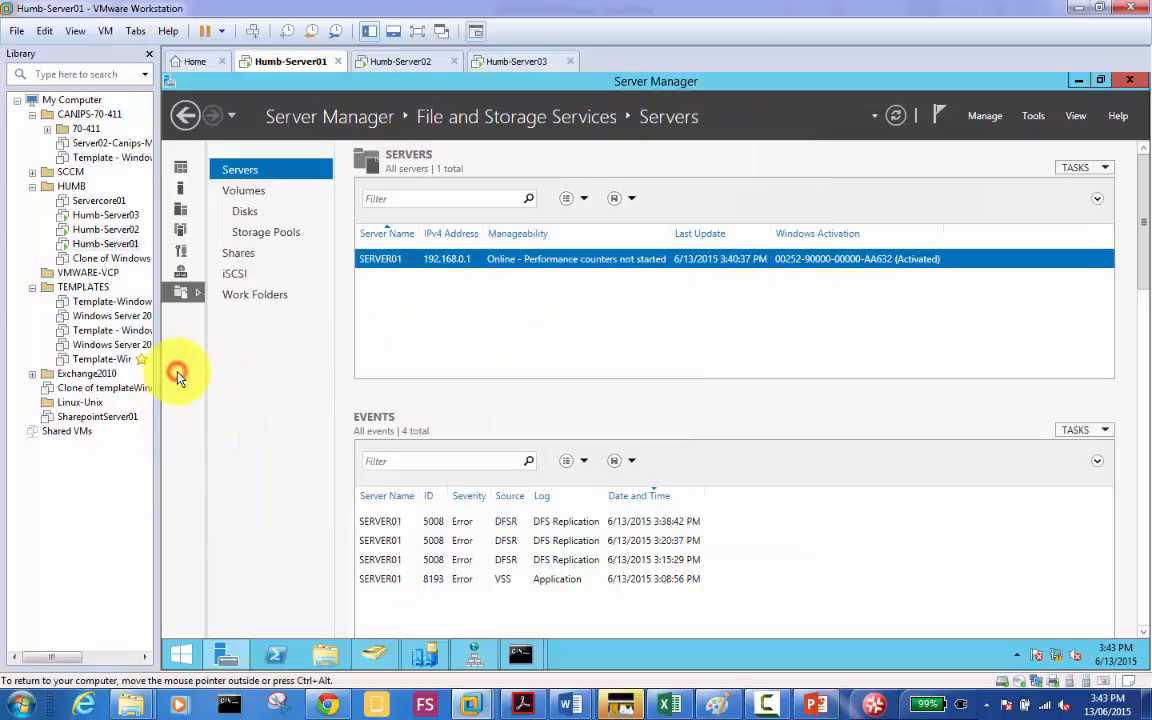
Step: Check Ethernet0's adapter binding order on Server01 without changes, then go back to Server03
click(181, 167)
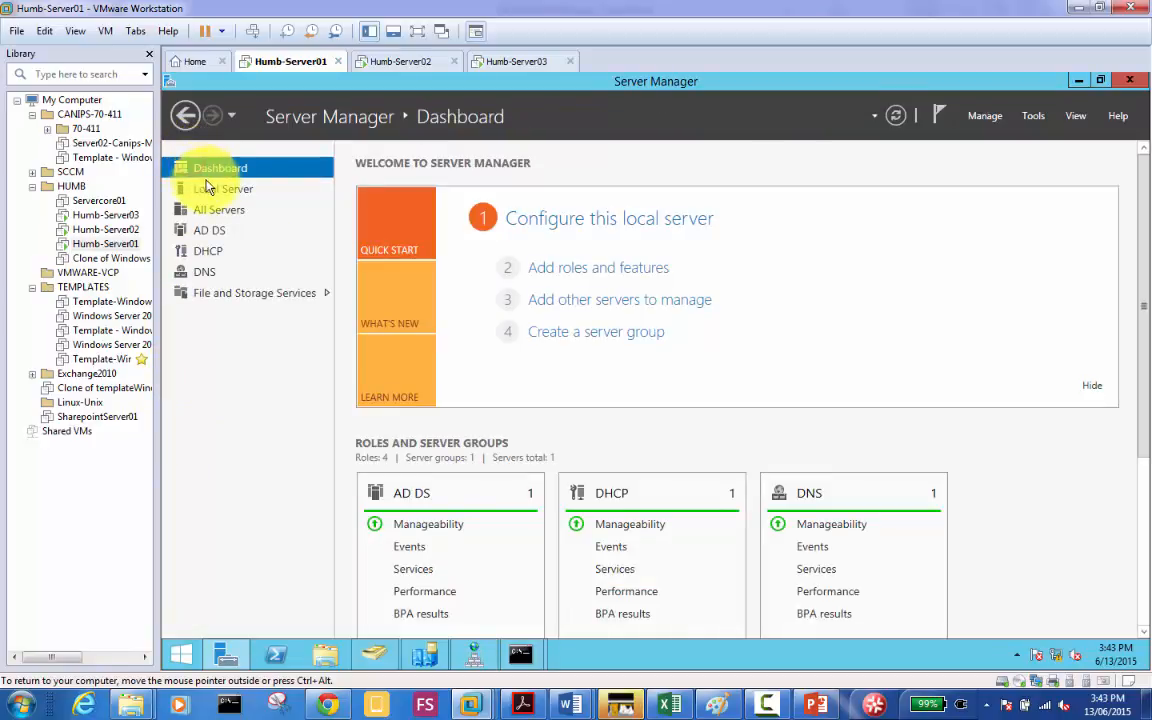
click(214, 190)
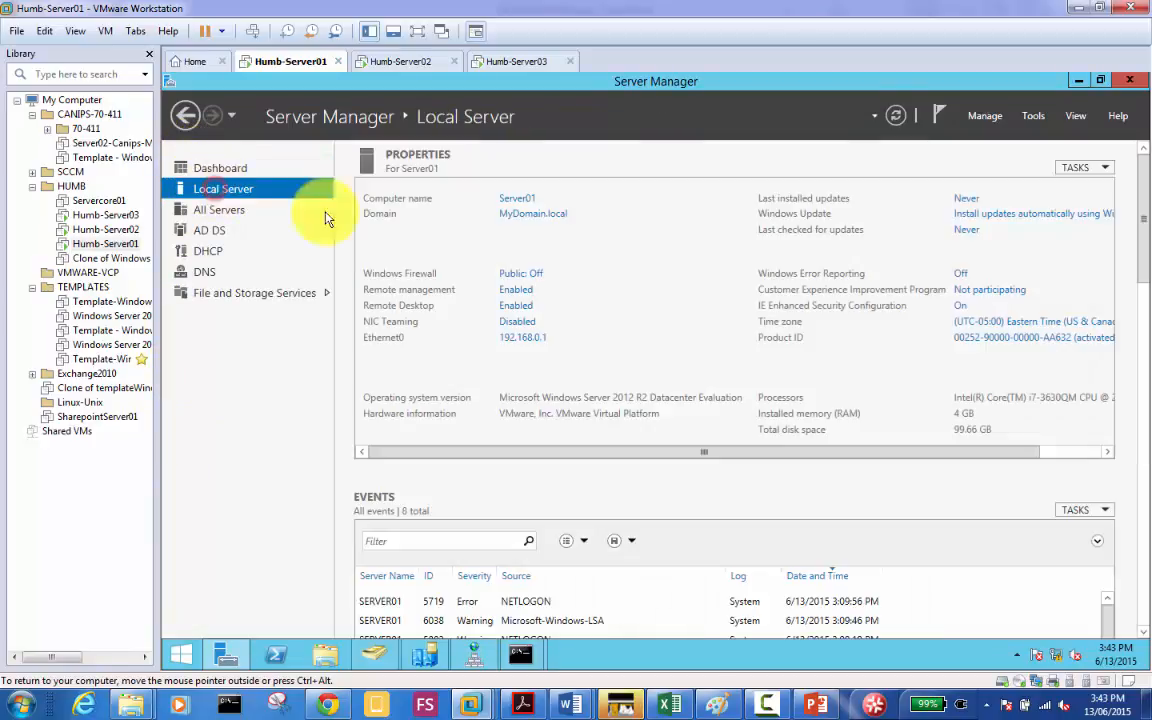
click(533, 338)
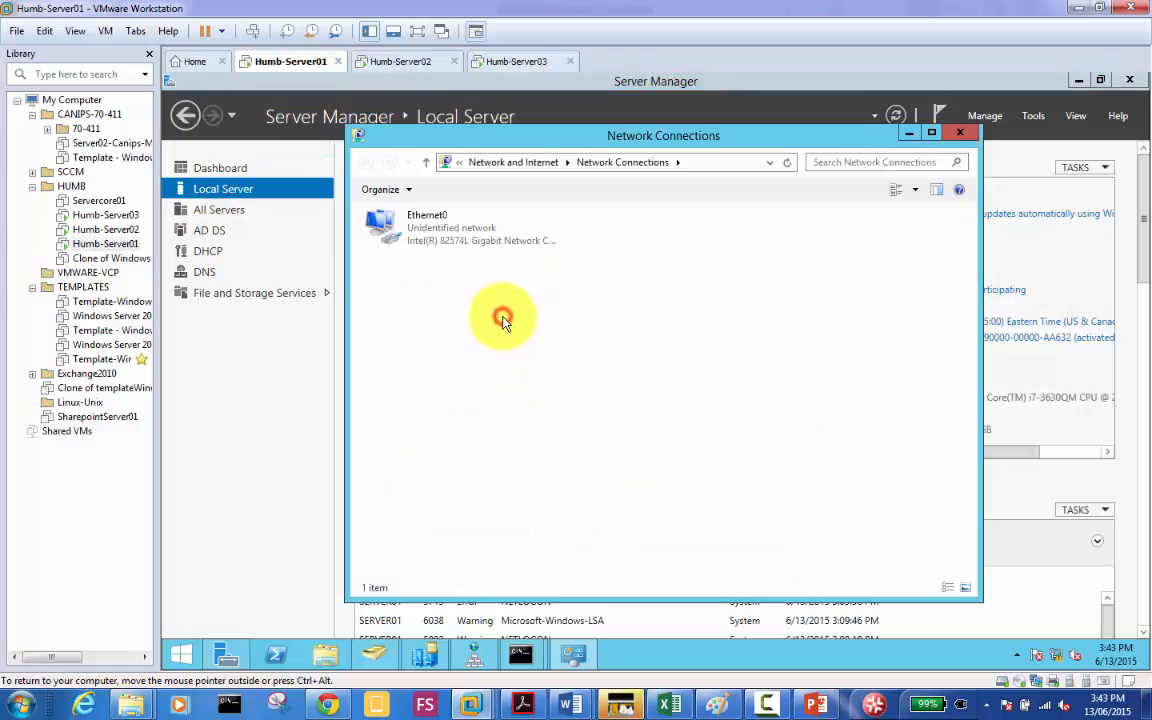
key(alt)
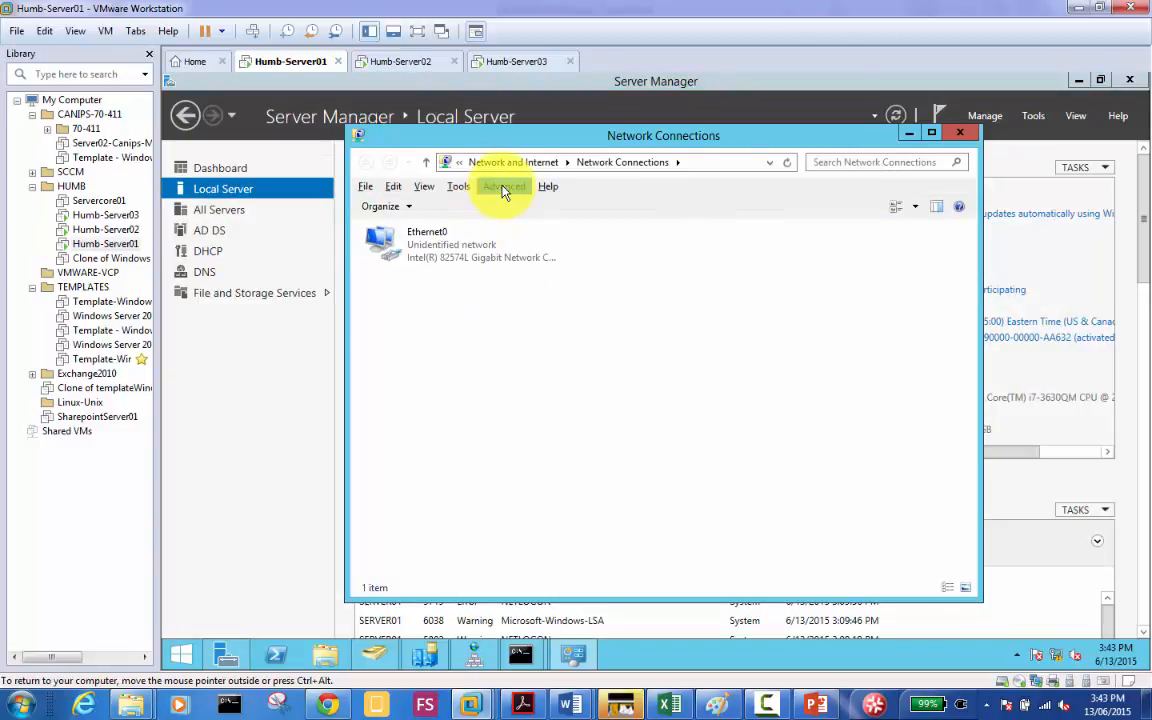
click(503, 186)
click(535, 261)
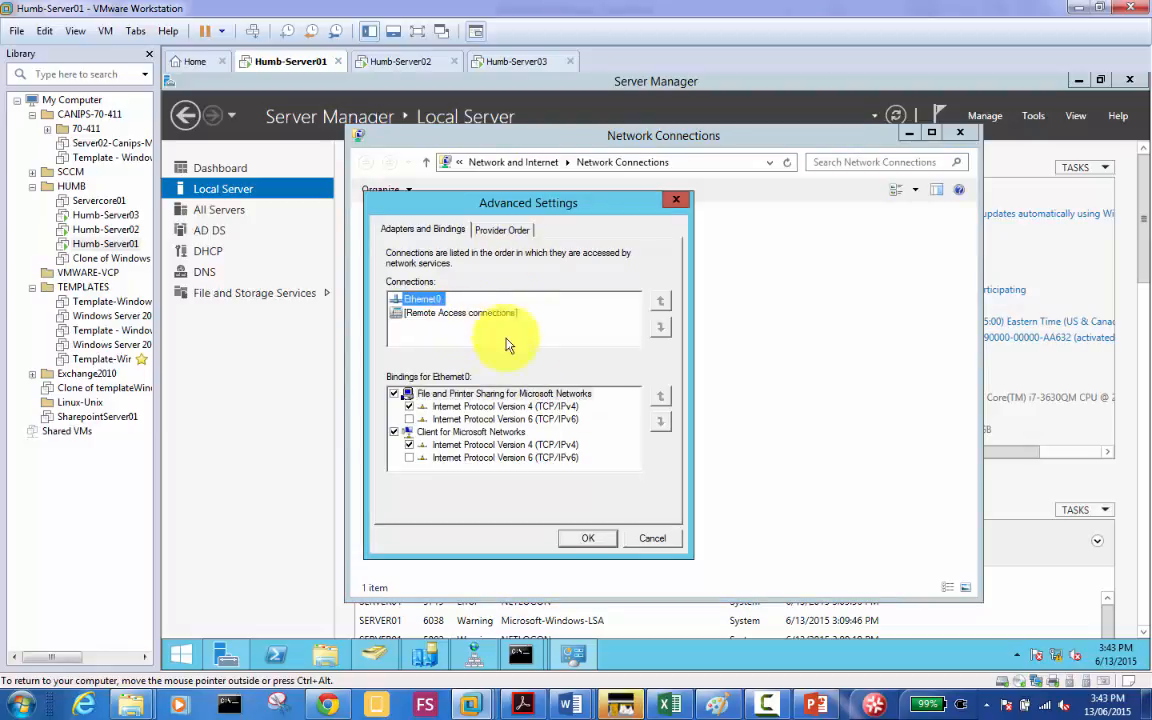
click(651, 540)
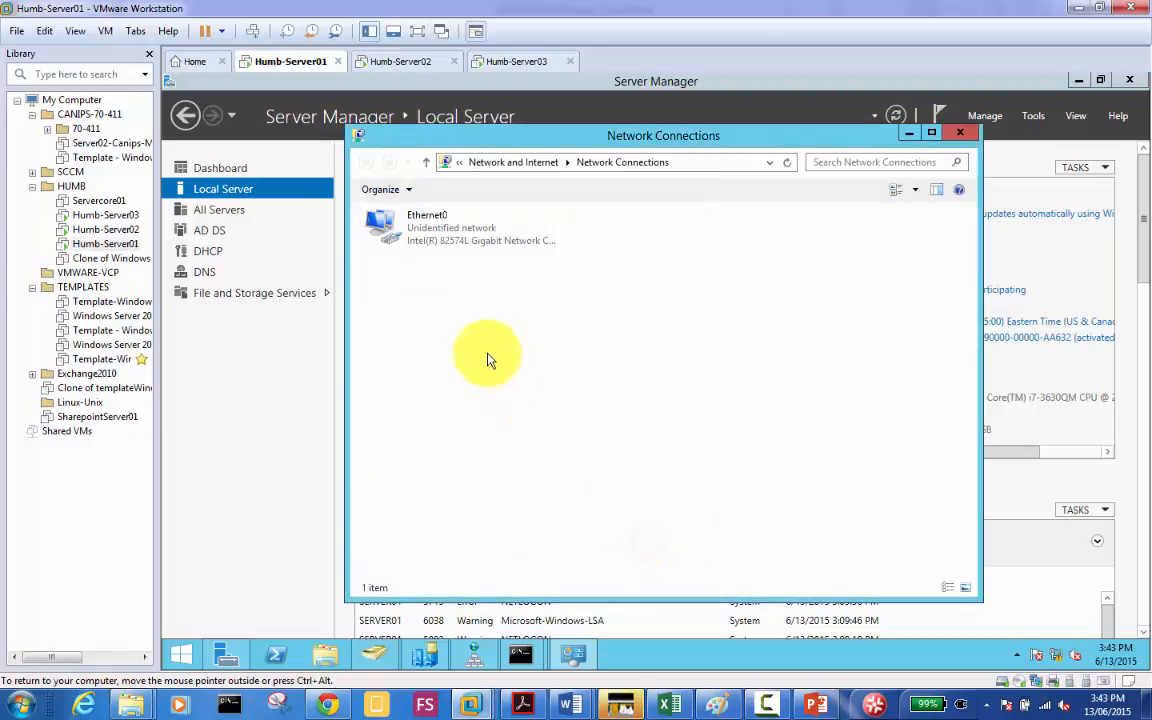
click(514, 61)
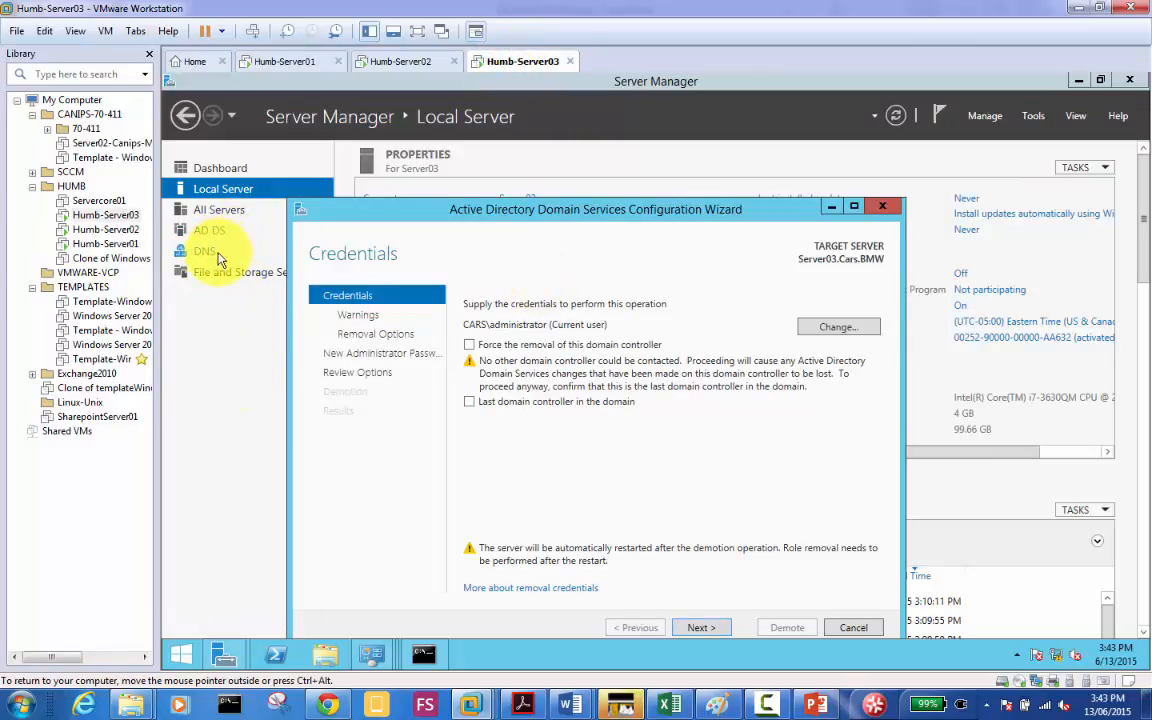
click(201, 166)
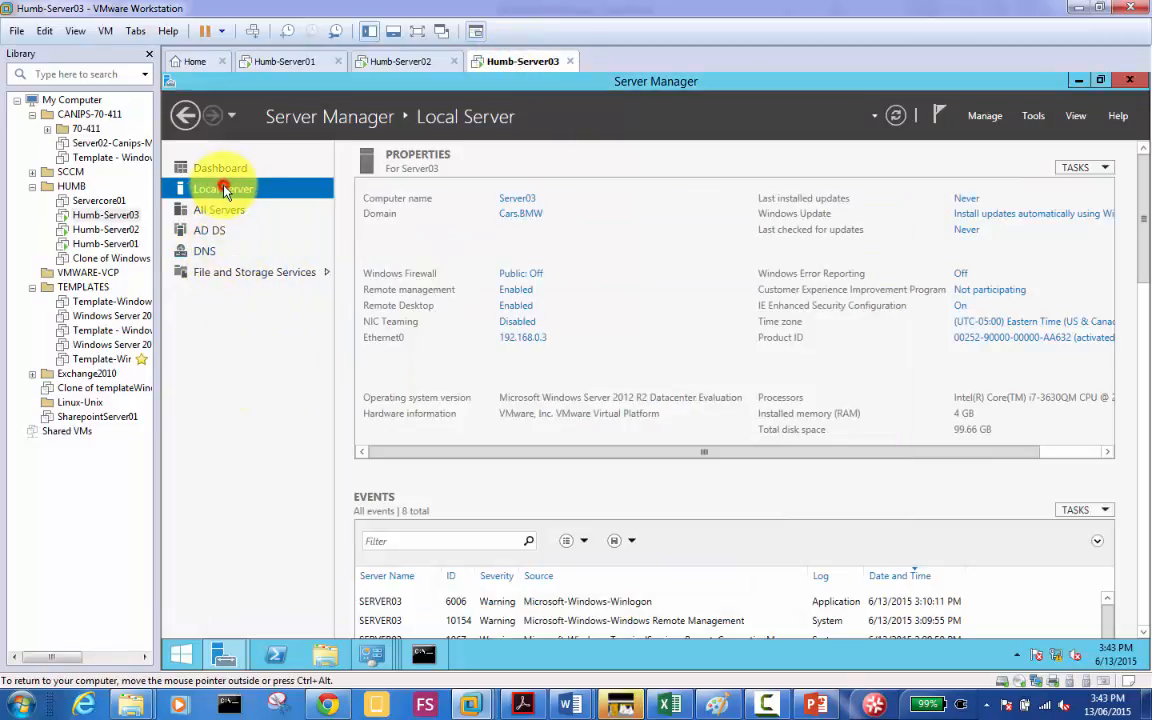
click(520, 337)
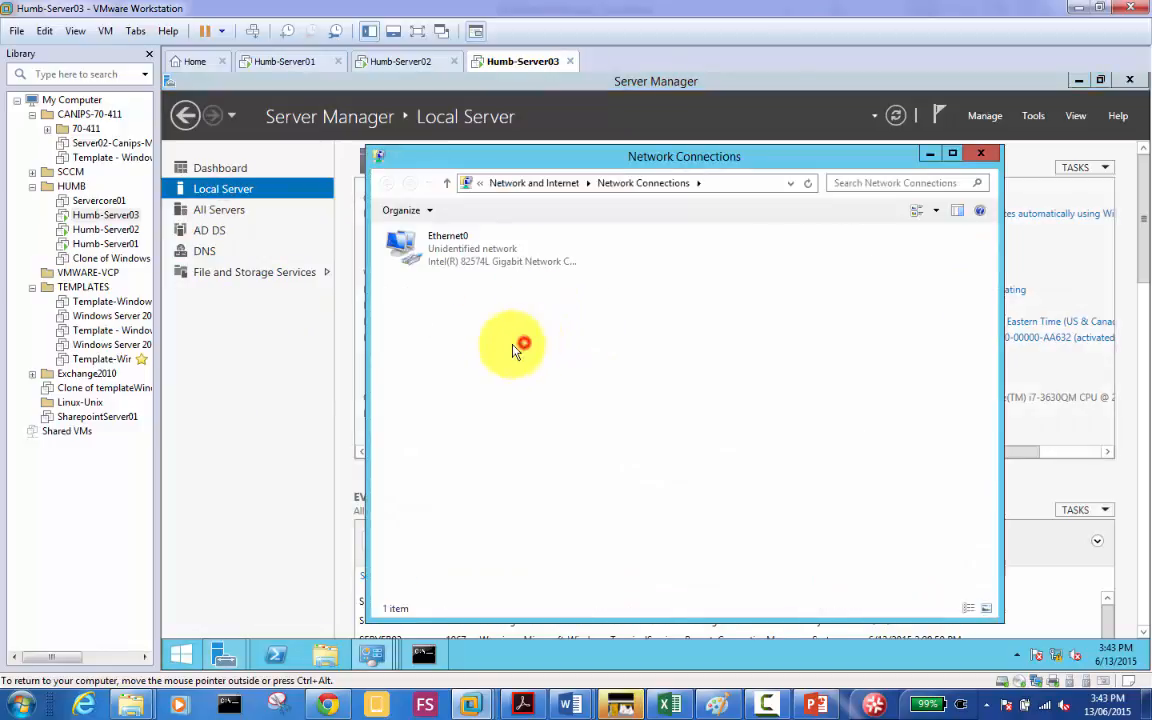
click(980, 157)
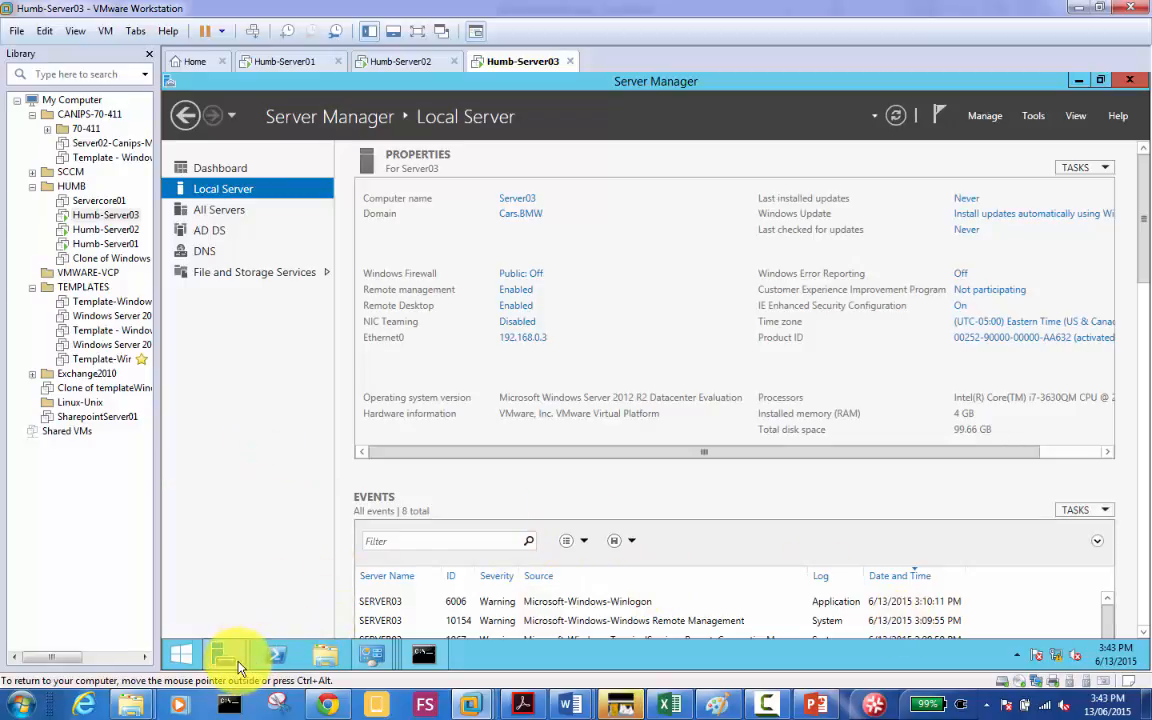
mouse_move(237, 656)
click(424, 571)
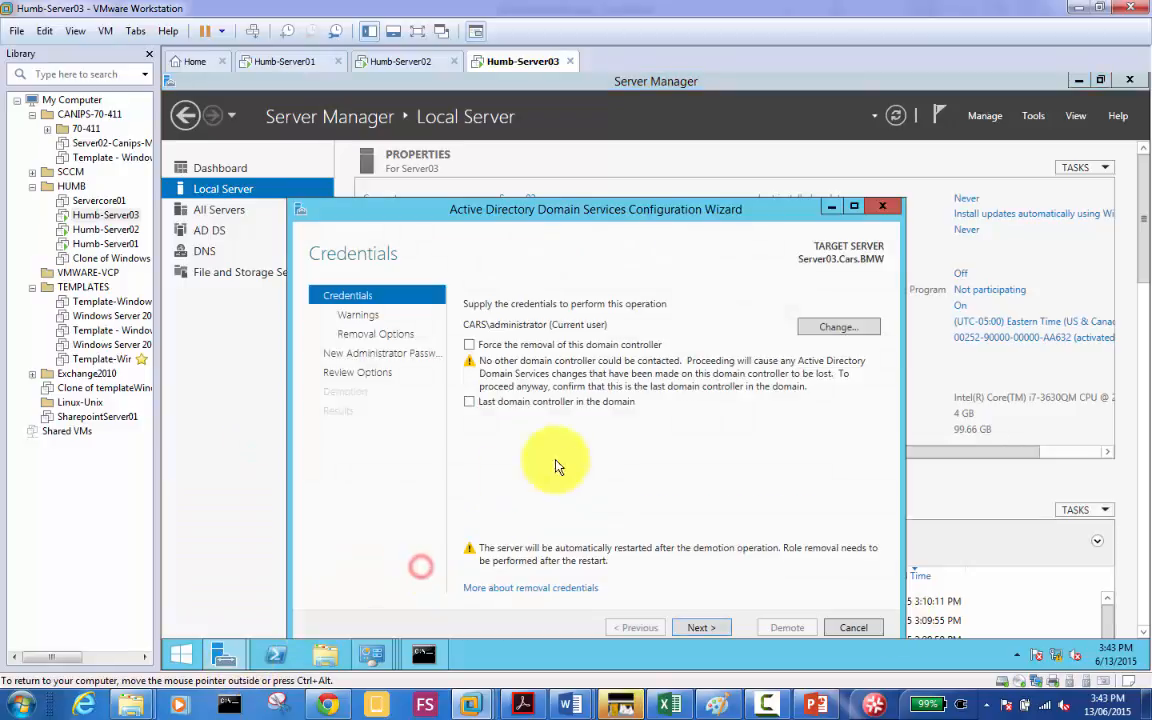
Step: Mark Server03 as the last domain controller and keep the current administrator credentials
click(549, 406)
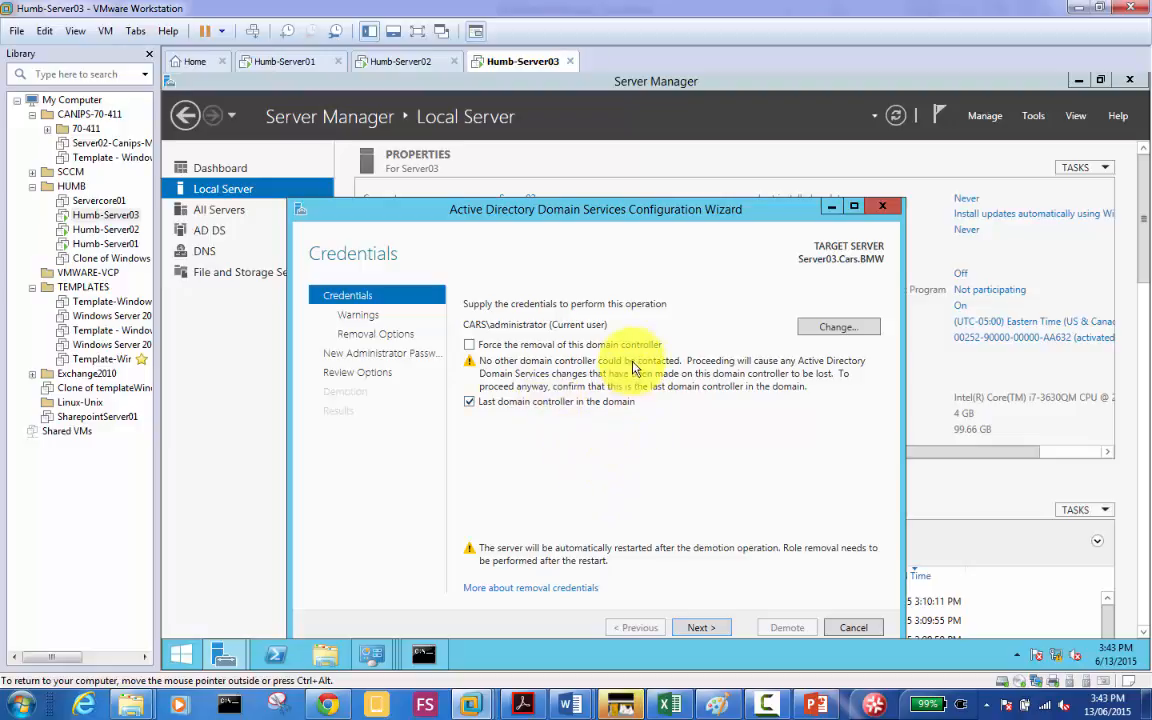
drag(609, 216, 612, 163)
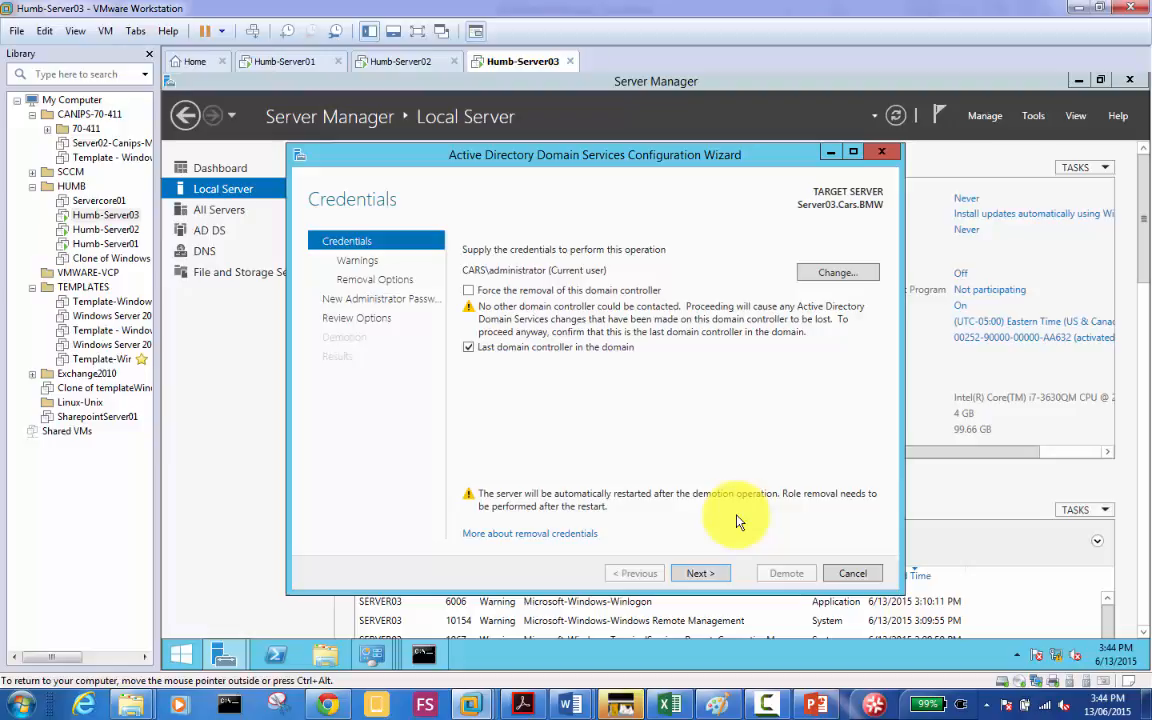
click(704, 576)
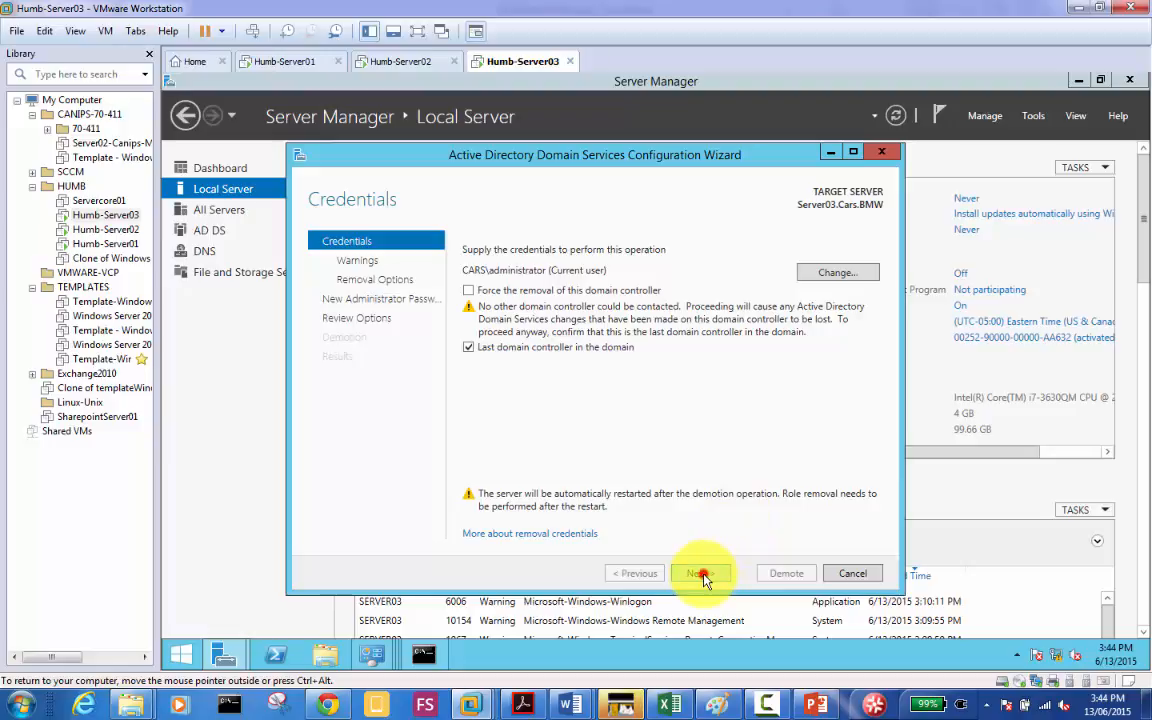
click(640, 573)
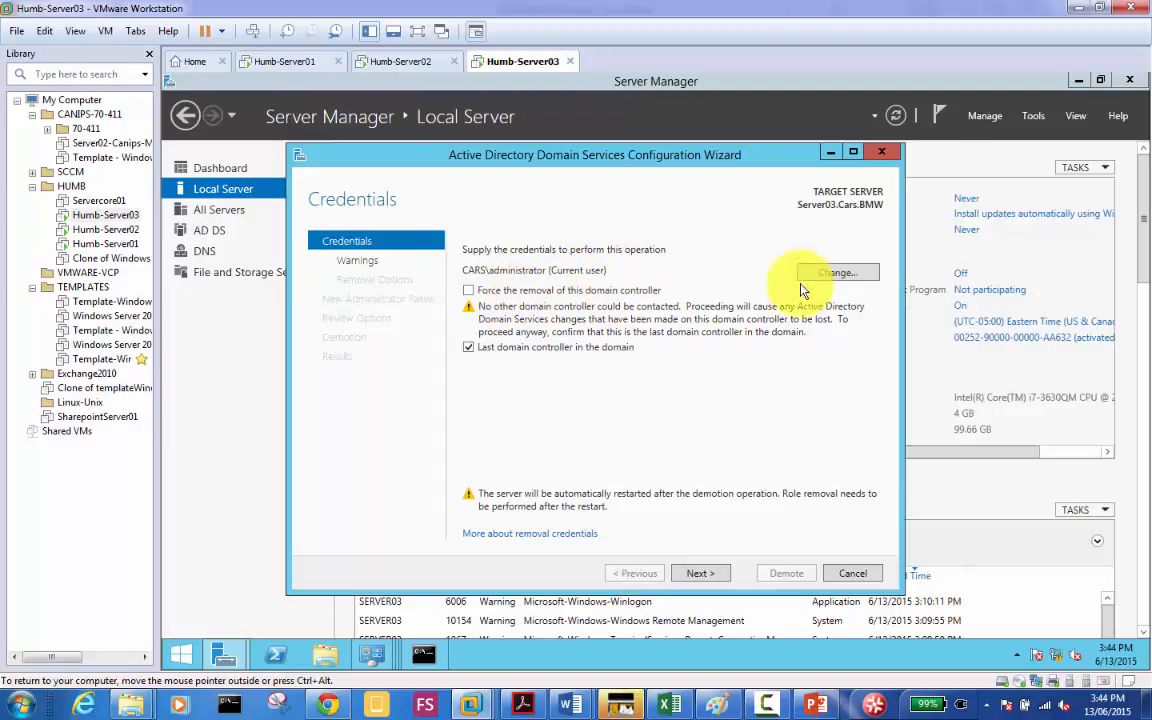
click(838, 273)
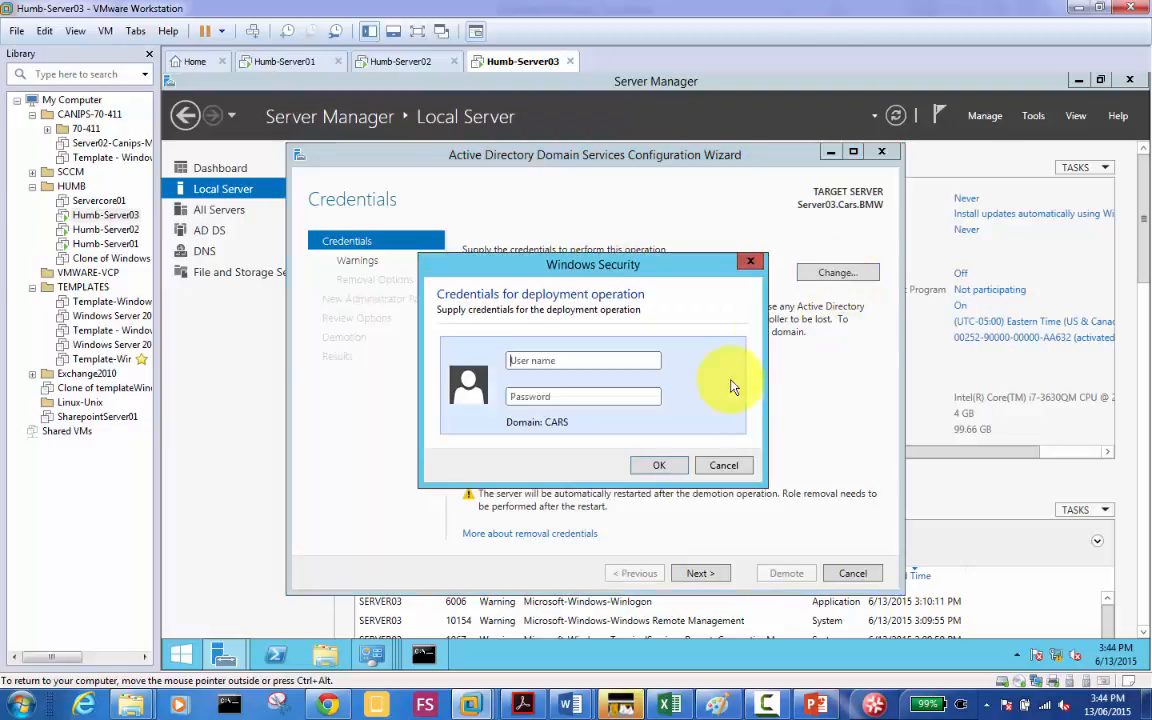
click(728, 465)
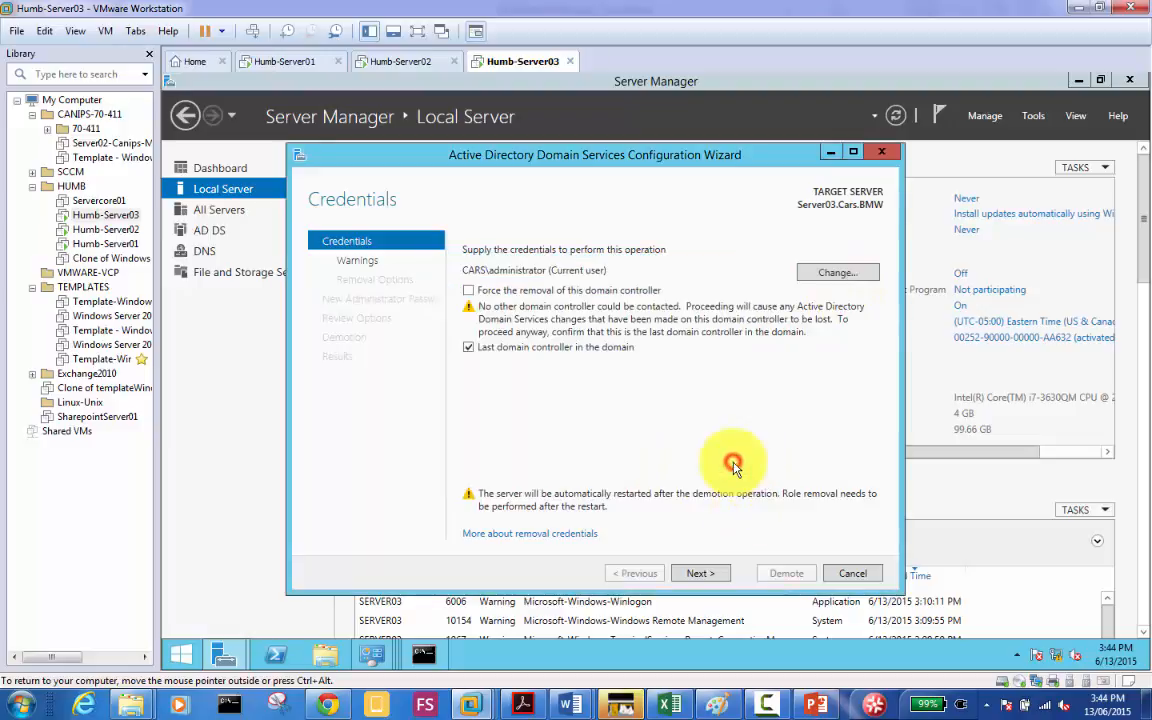
Step: Agree to remove the hosted roles and the DNS zone, pass the password and review steps, and demote
click(699, 574)
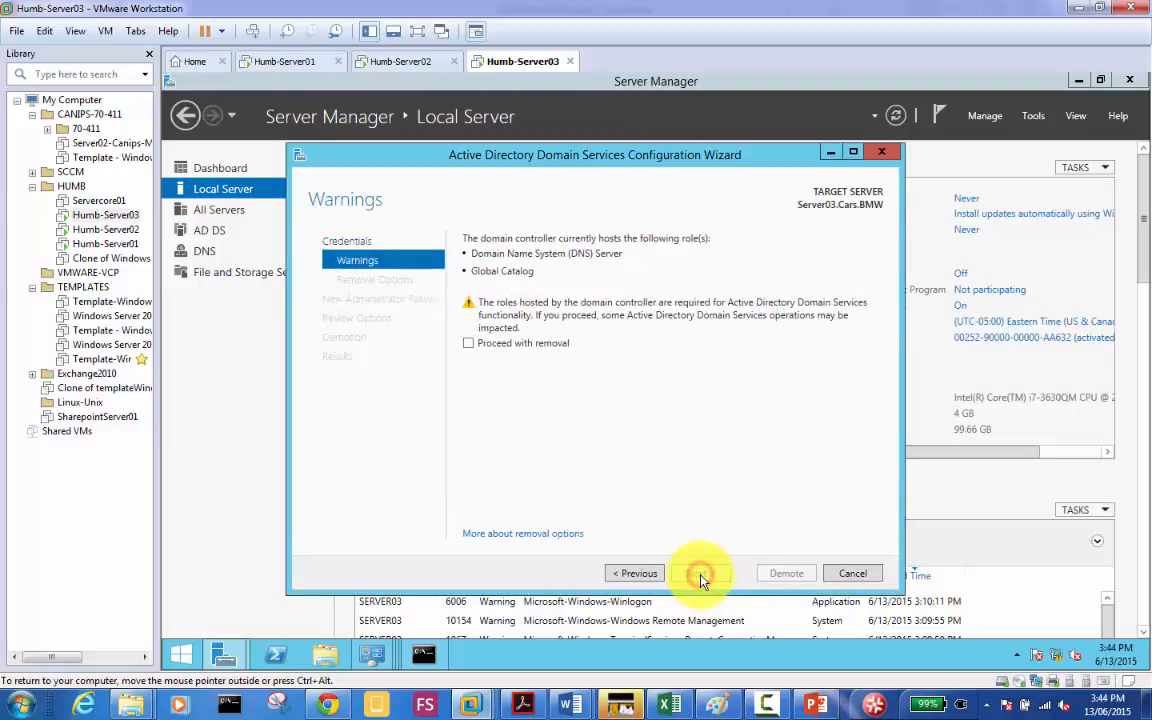
click(521, 345)
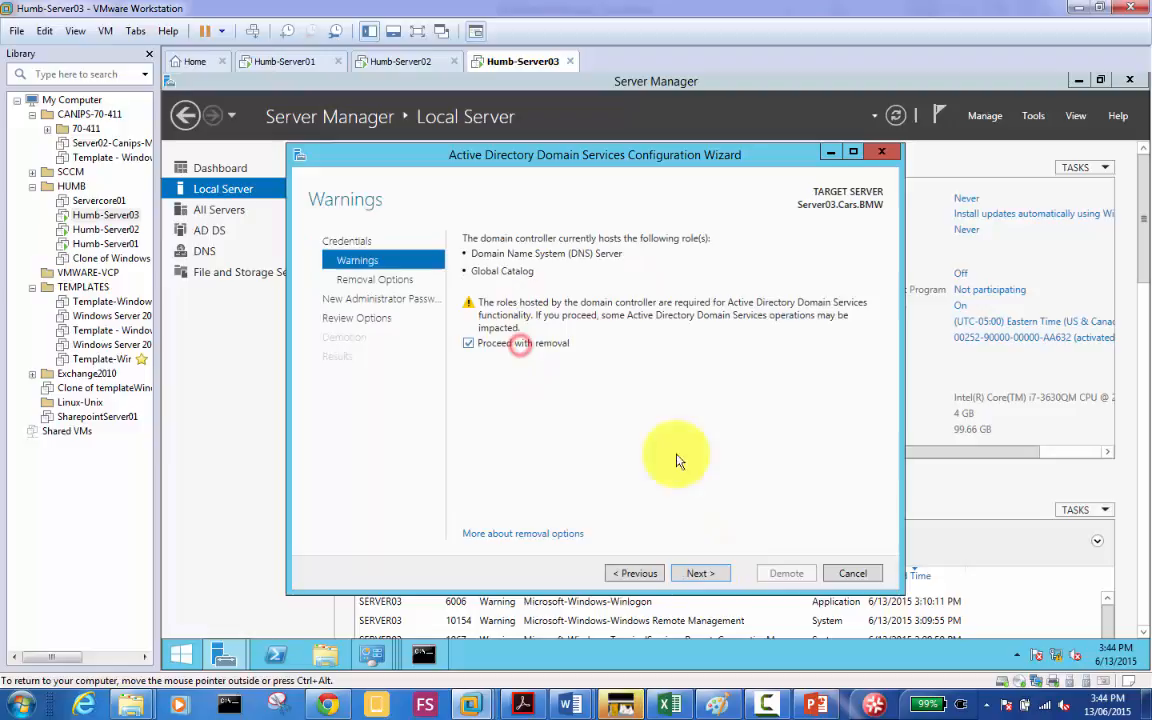
click(703, 575)
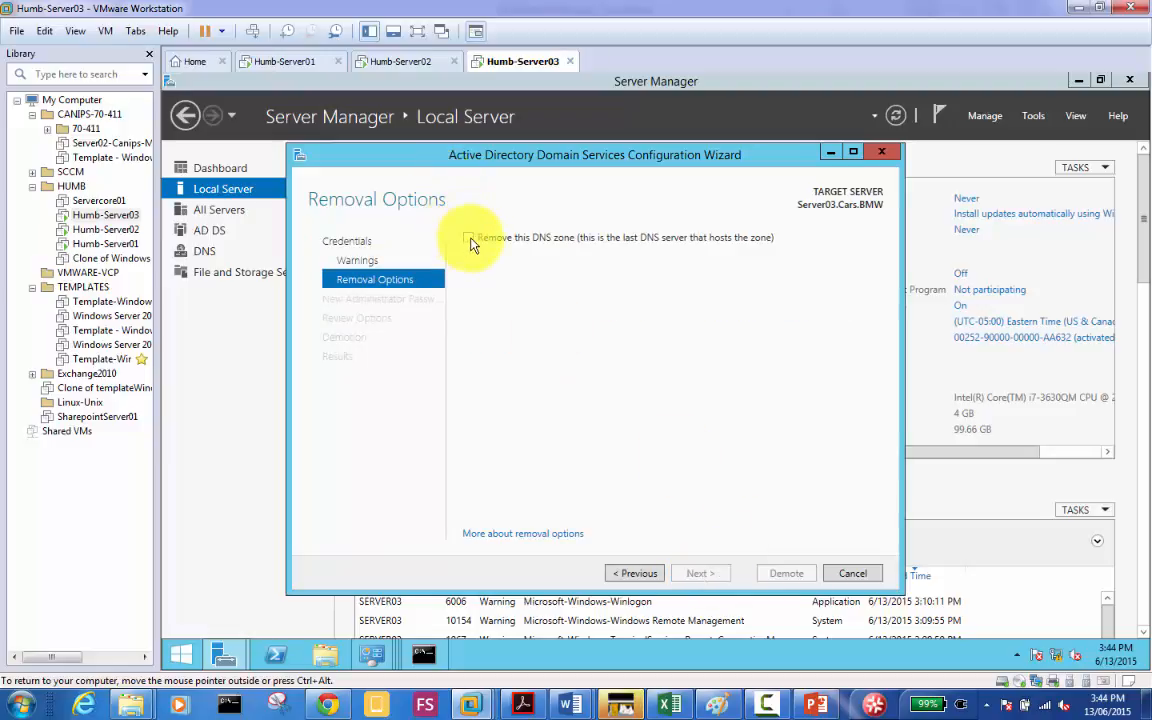
click(468, 237)
click(702, 574)
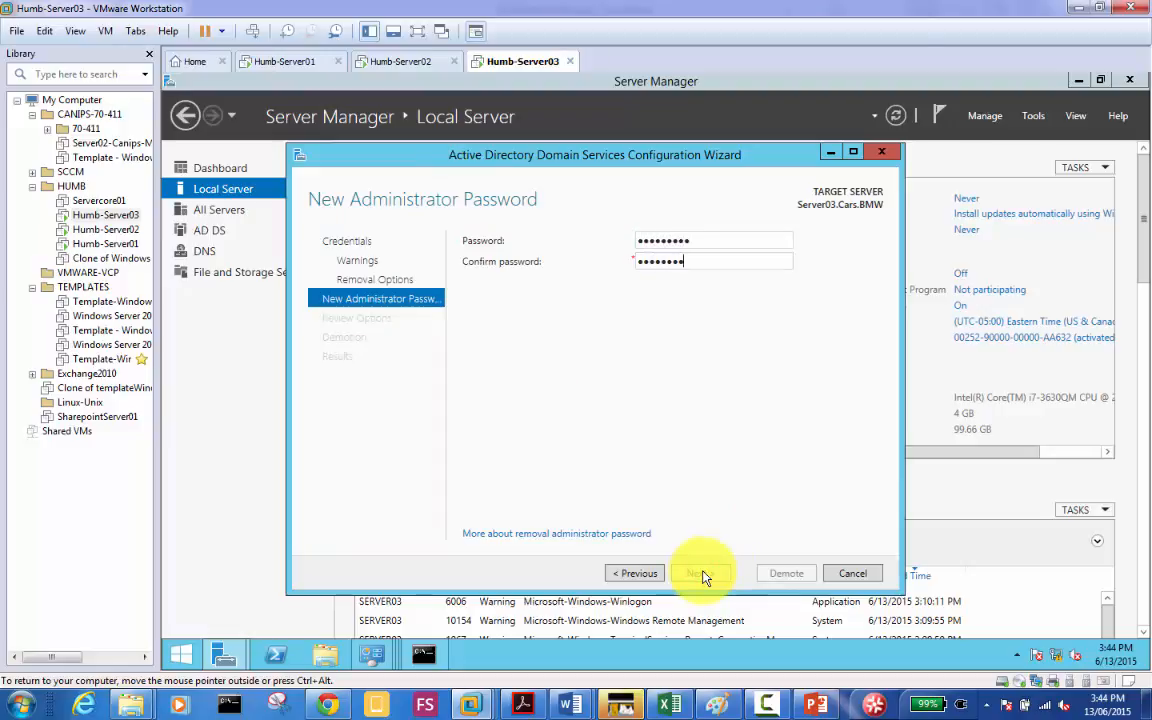
click(703, 574)
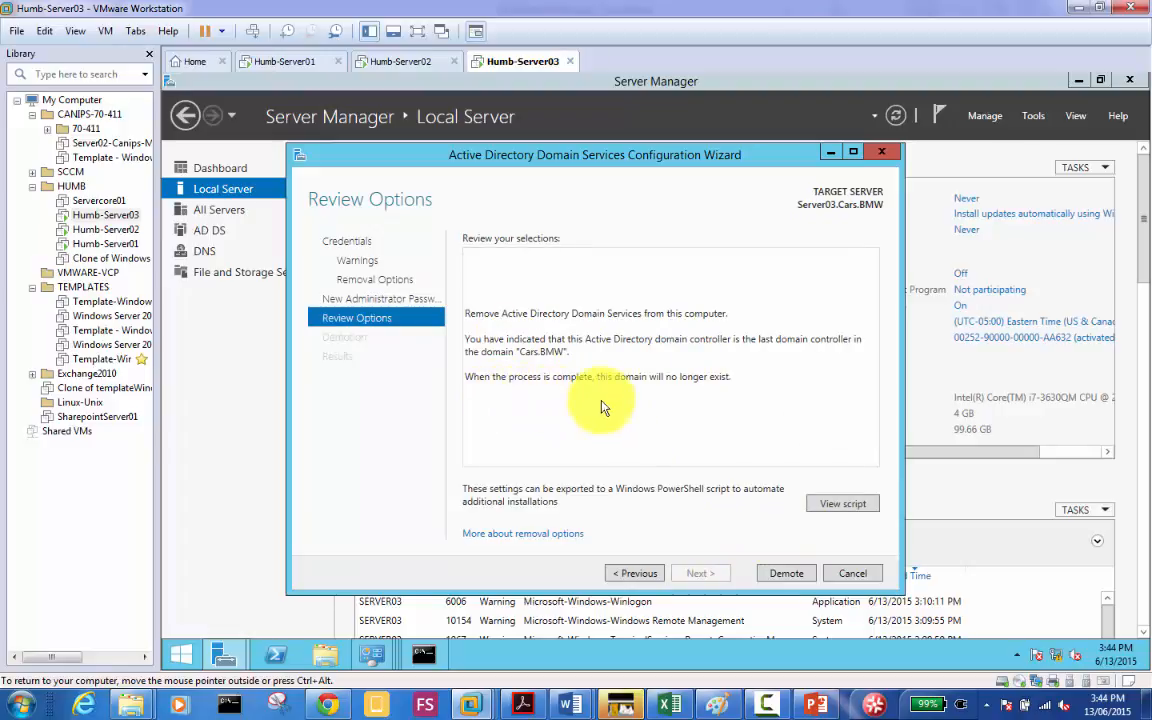
click(795, 578)
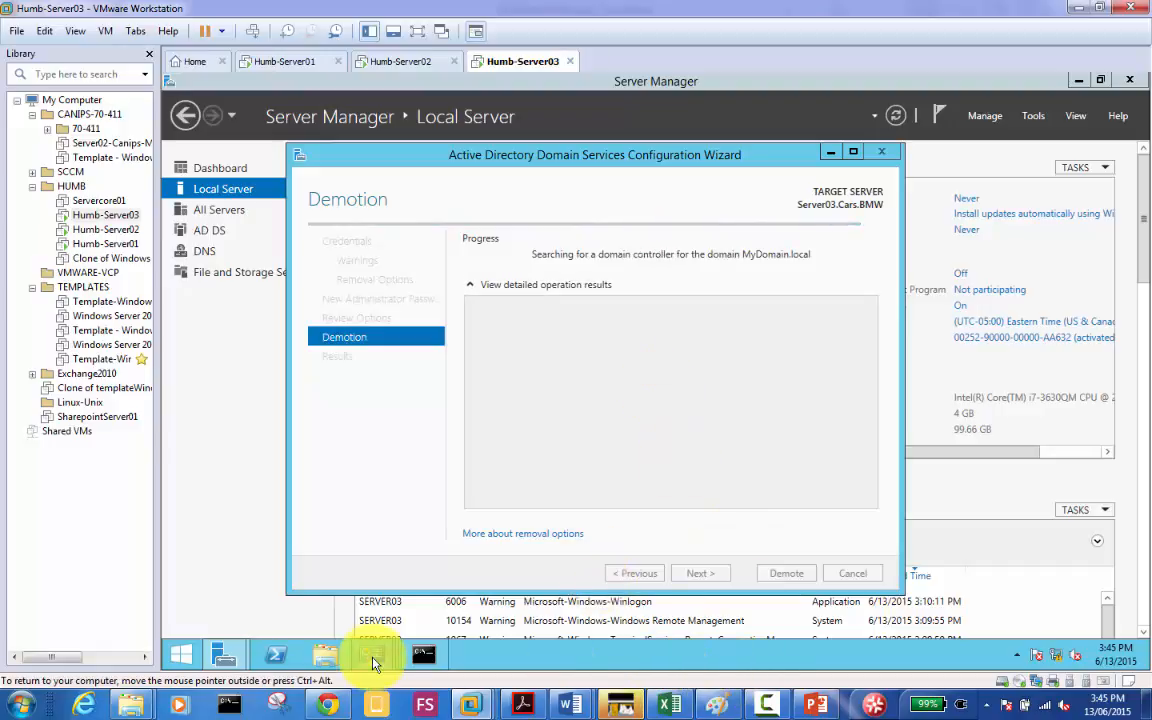
Step: Bring Server Manager, then the command prompt, to the front while demotion runs
click(201, 313)
click(423, 654)
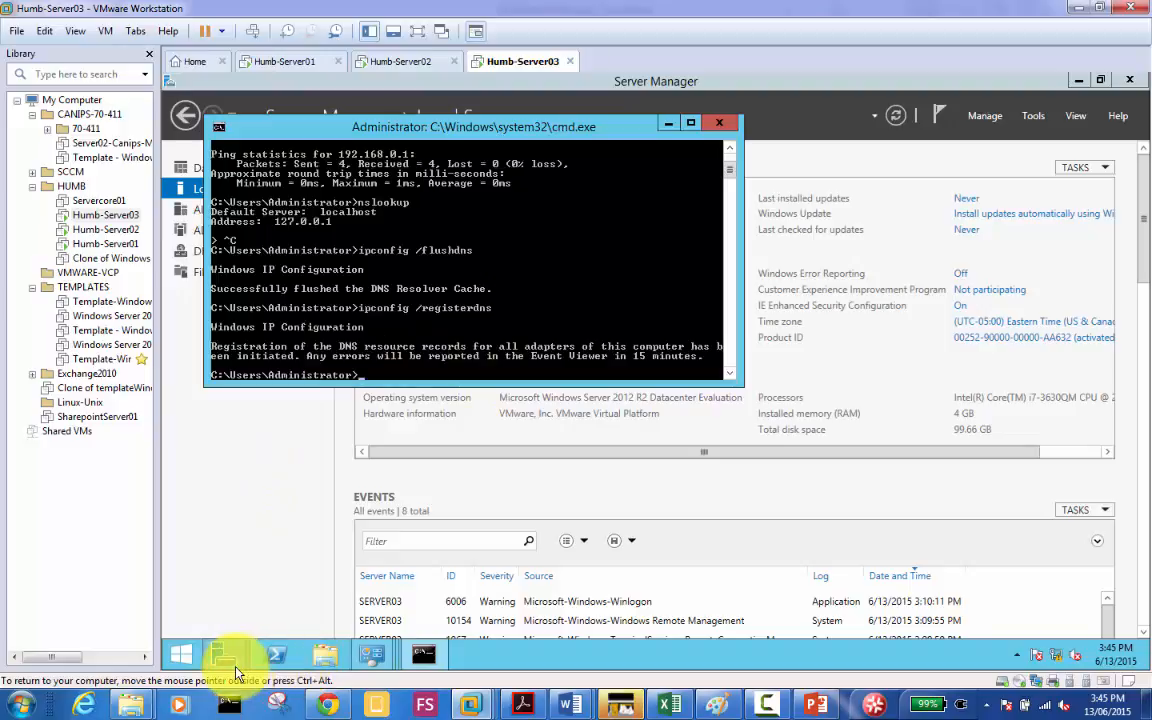
Step: Bring back the demotion results and read the full DNS lookup error message
mouse_move(236, 668)
click(393, 521)
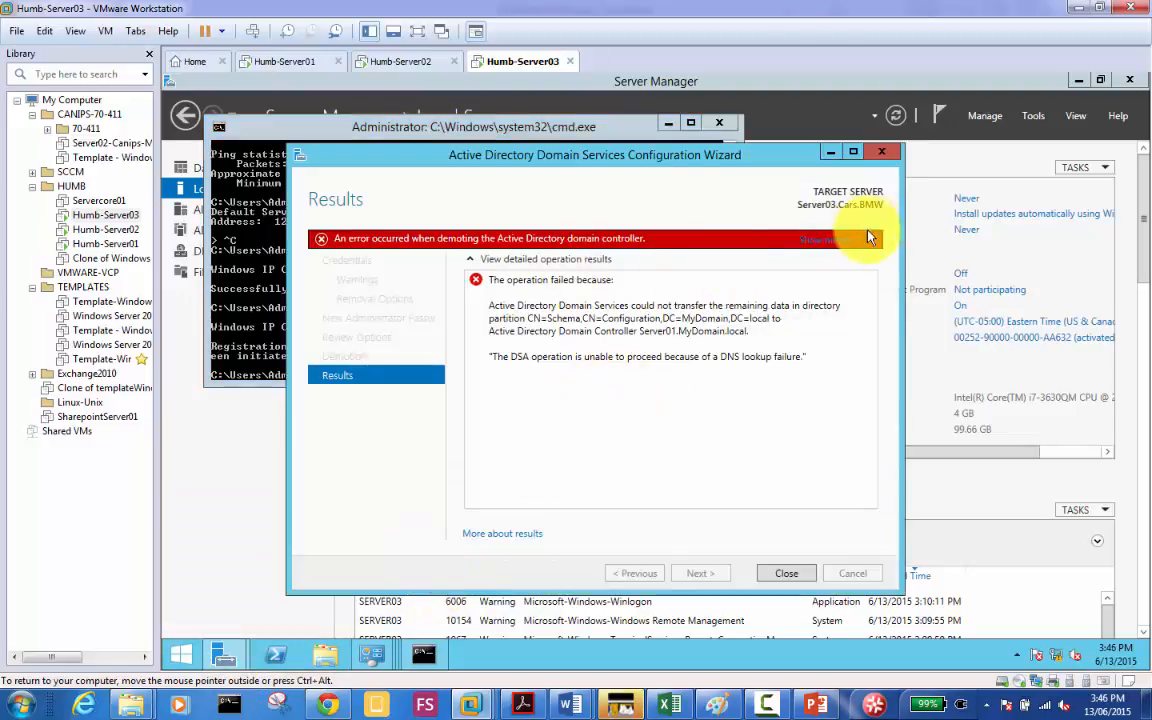
click(828, 242)
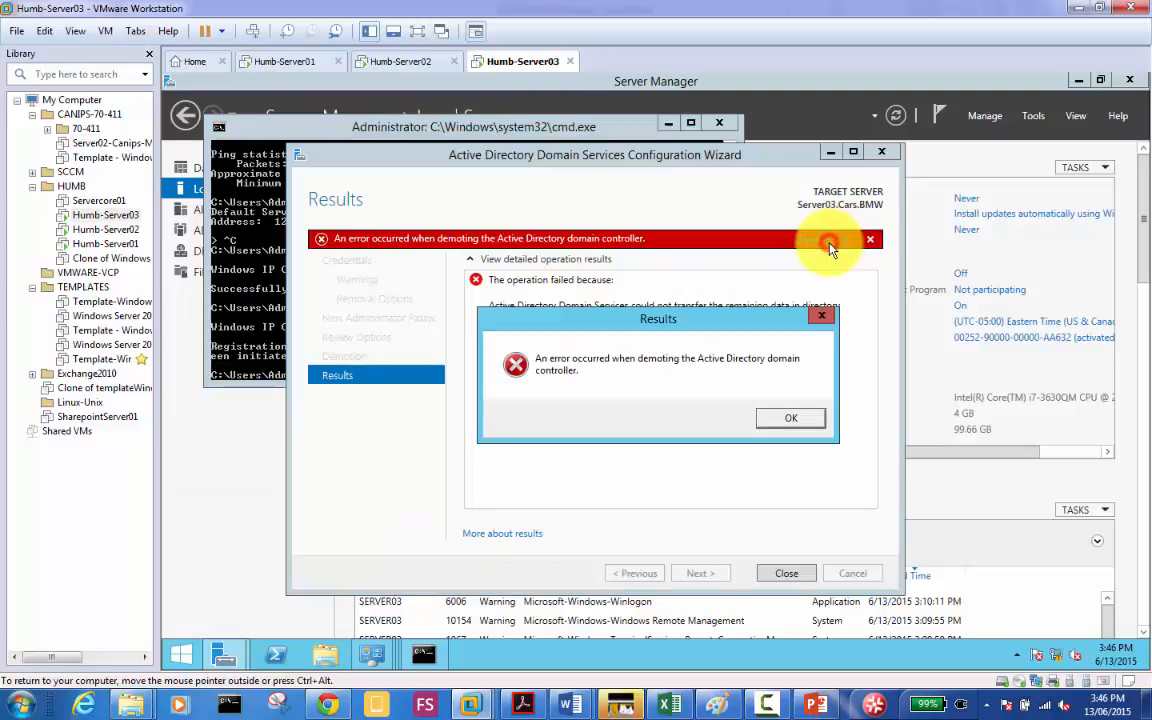
click(790, 420)
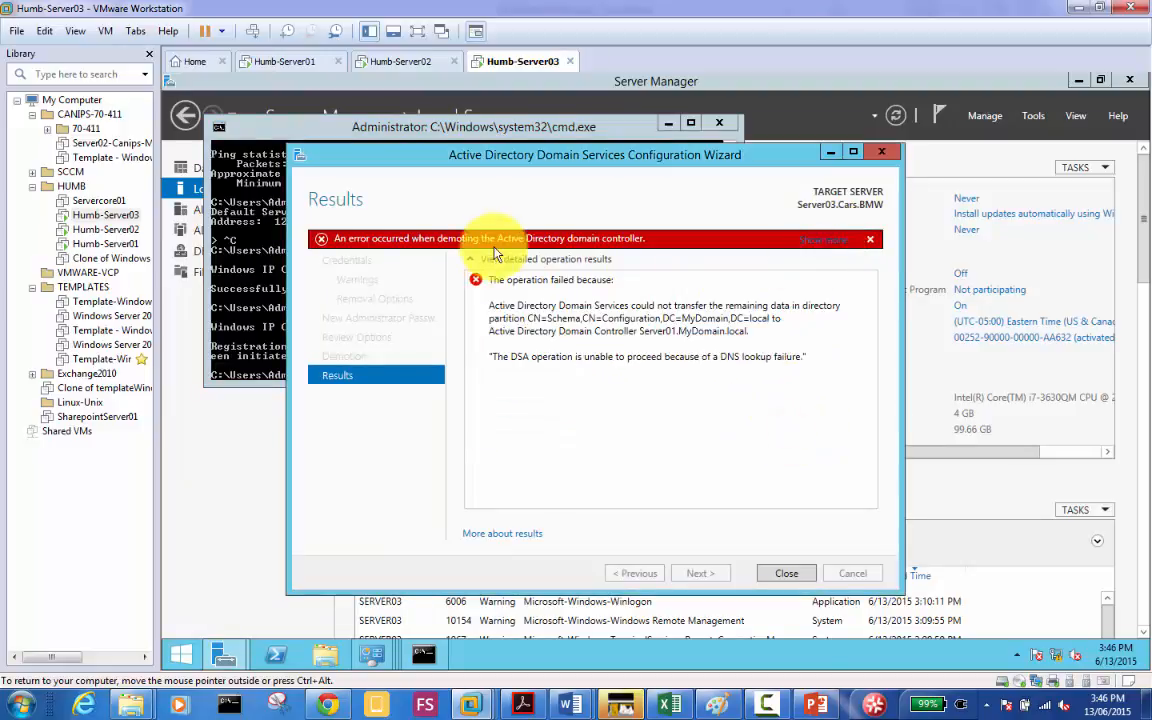
Step: Expand the detailed failure results, close the red error banner, and open More about results help
click(471, 260)
click(471, 260)
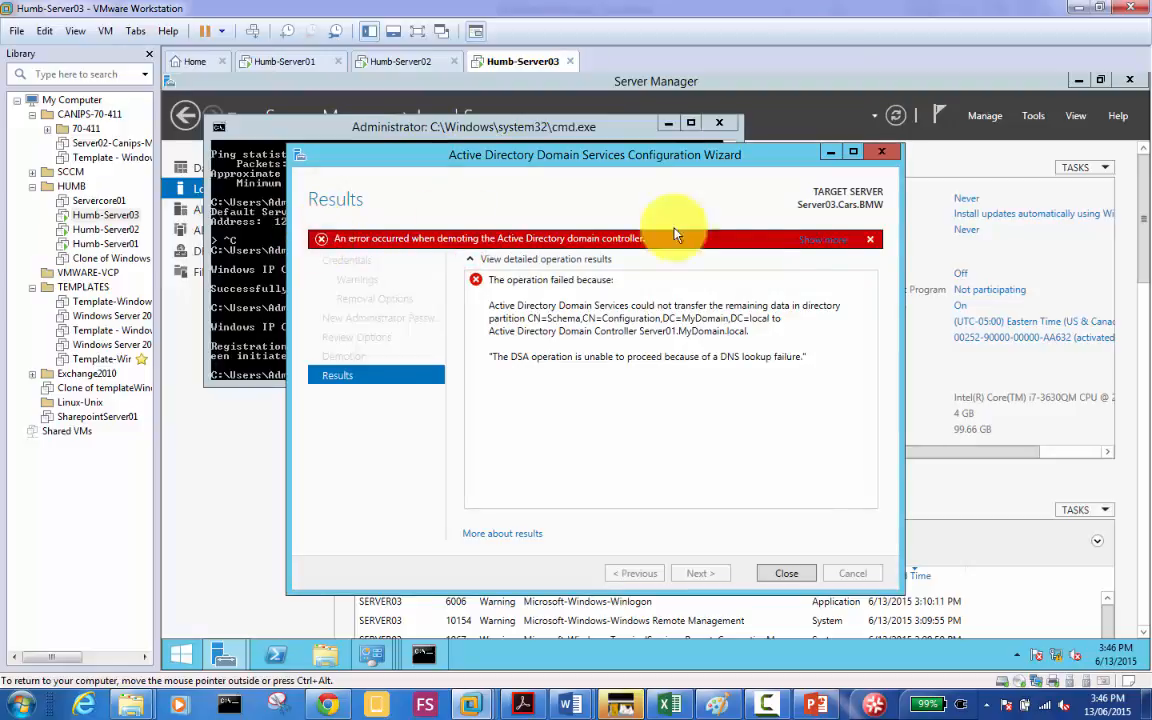
click(869, 242)
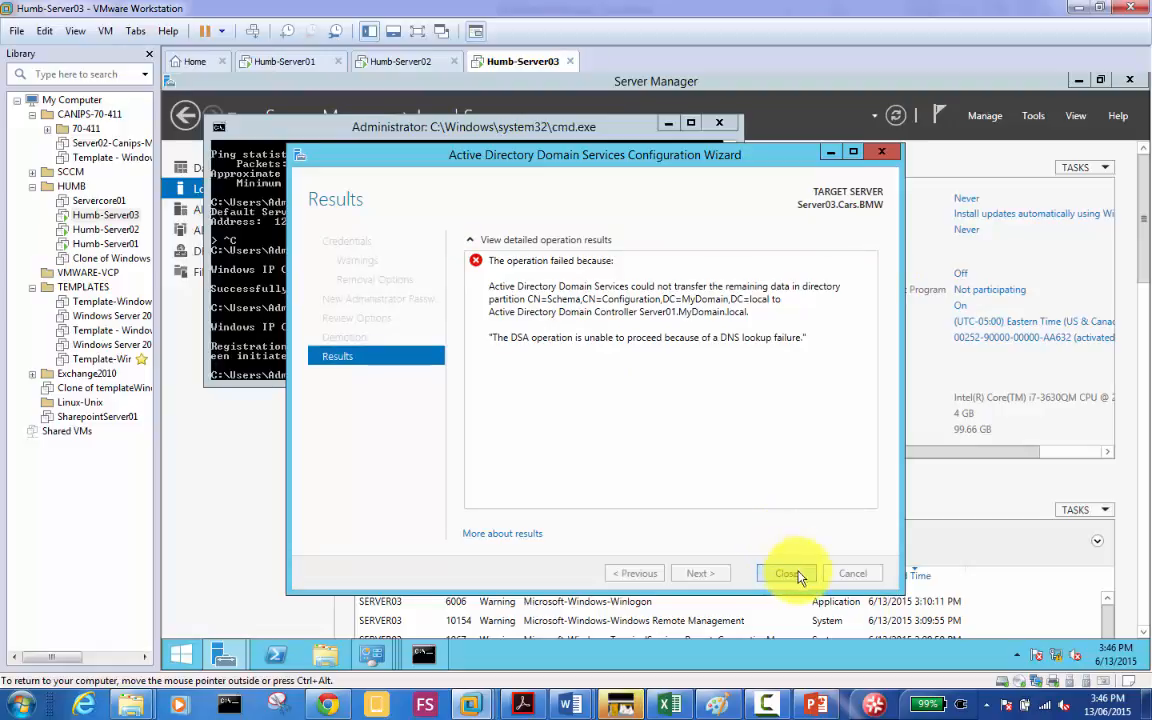
click(518, 536)
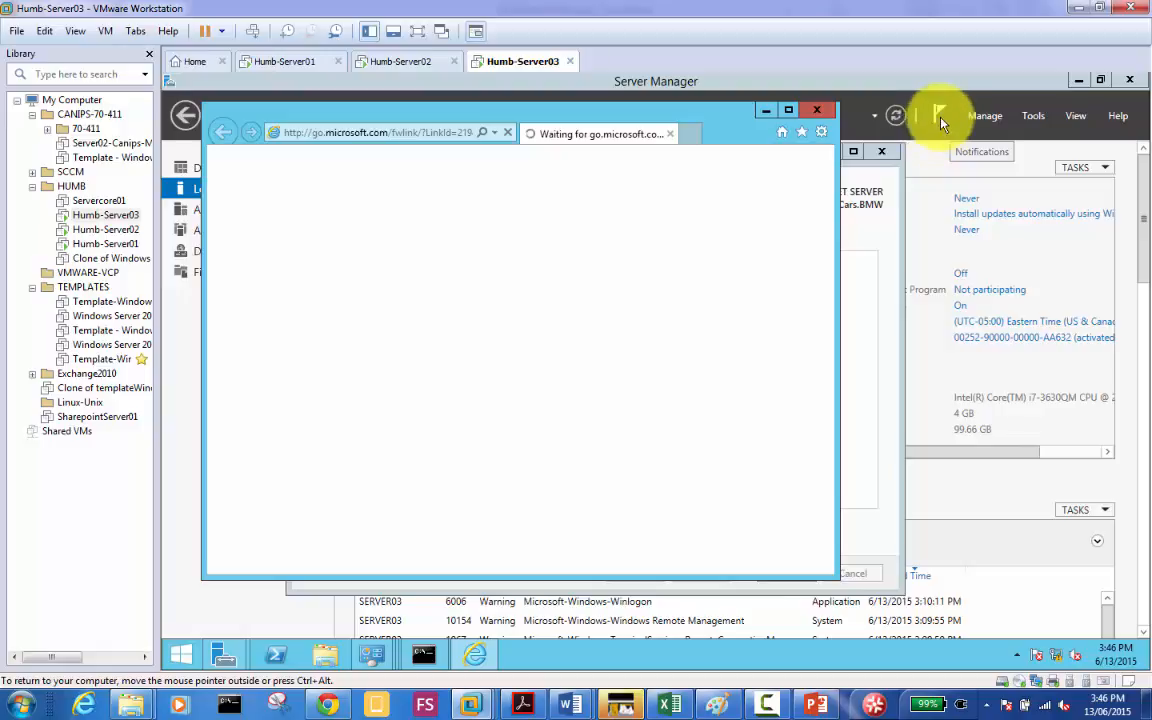
Step: Abandon the undisplayable help page in Internet Explorer and return to Server Manager's Local Server view
click(821, 133)
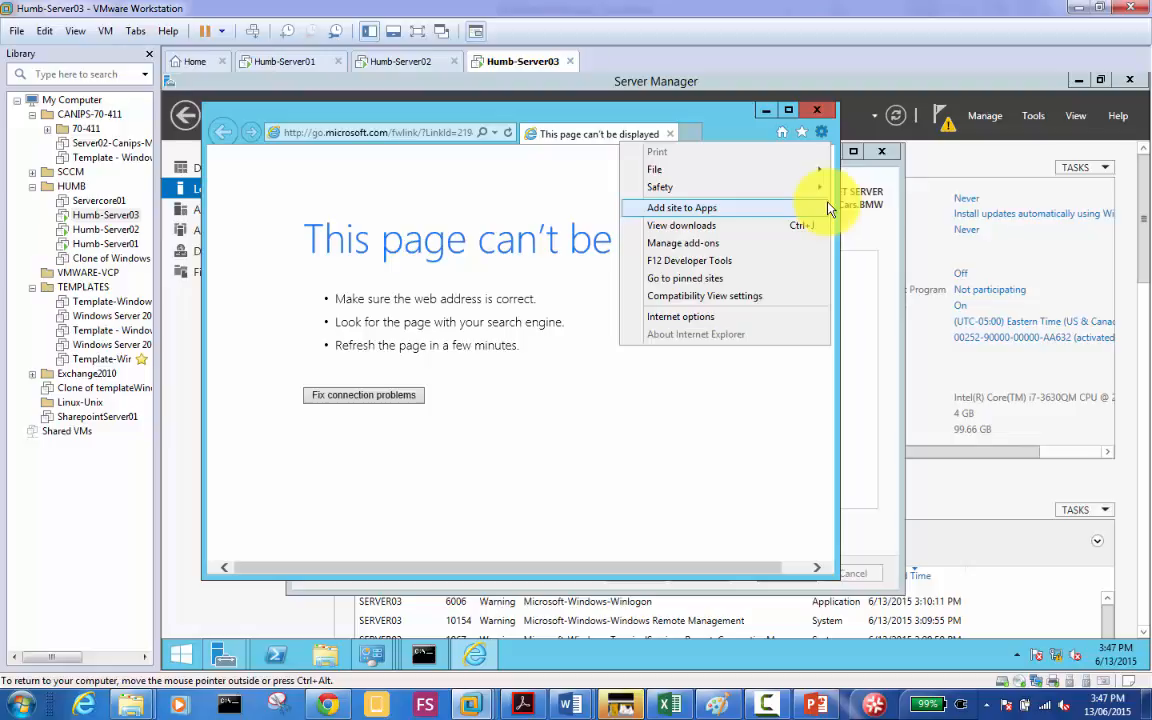
click(846, 121)
click(768, 115)
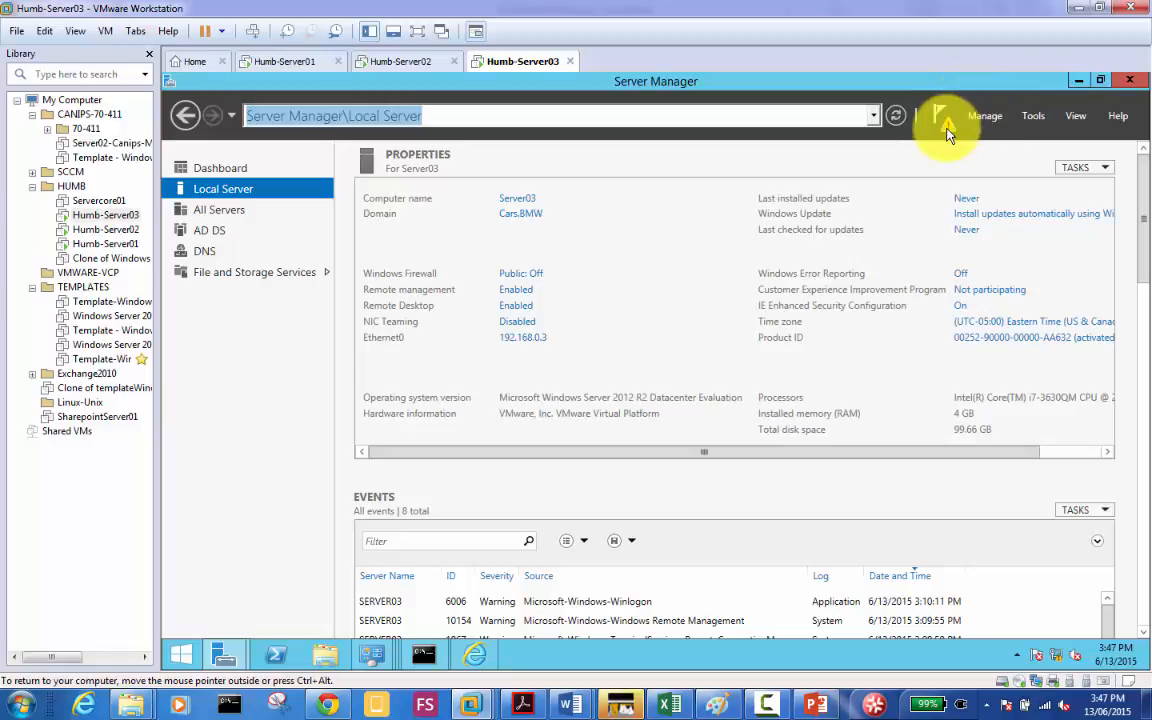
click(944, 122)
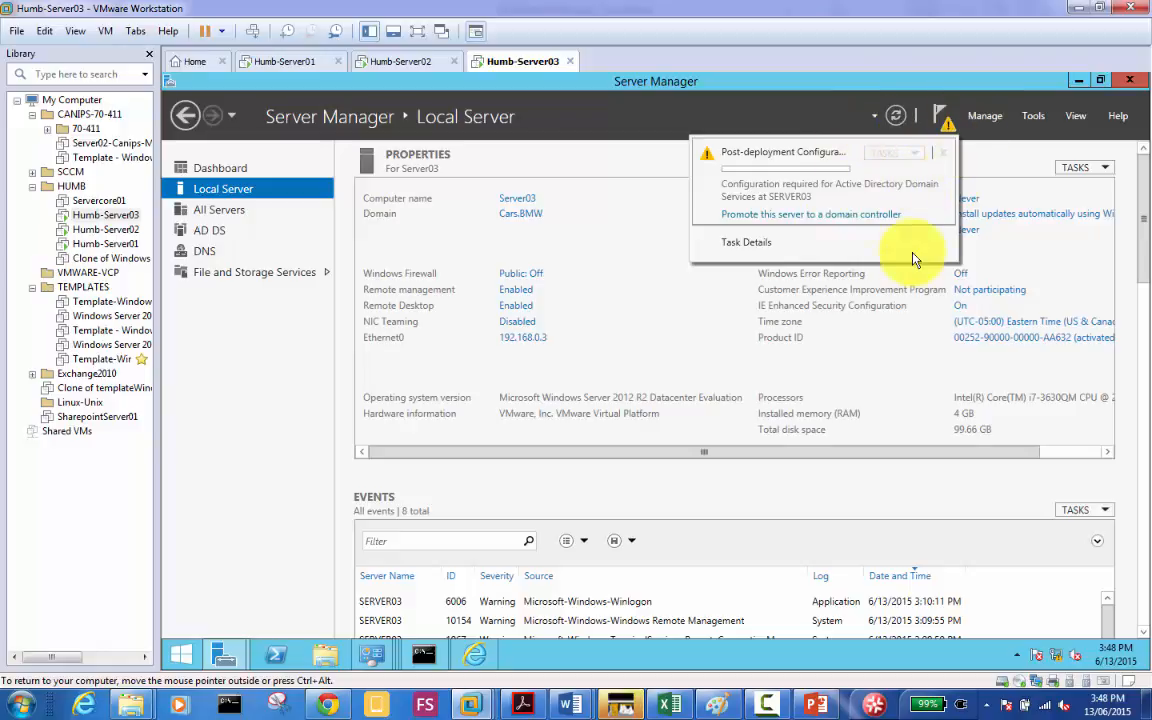
click(226, 442)
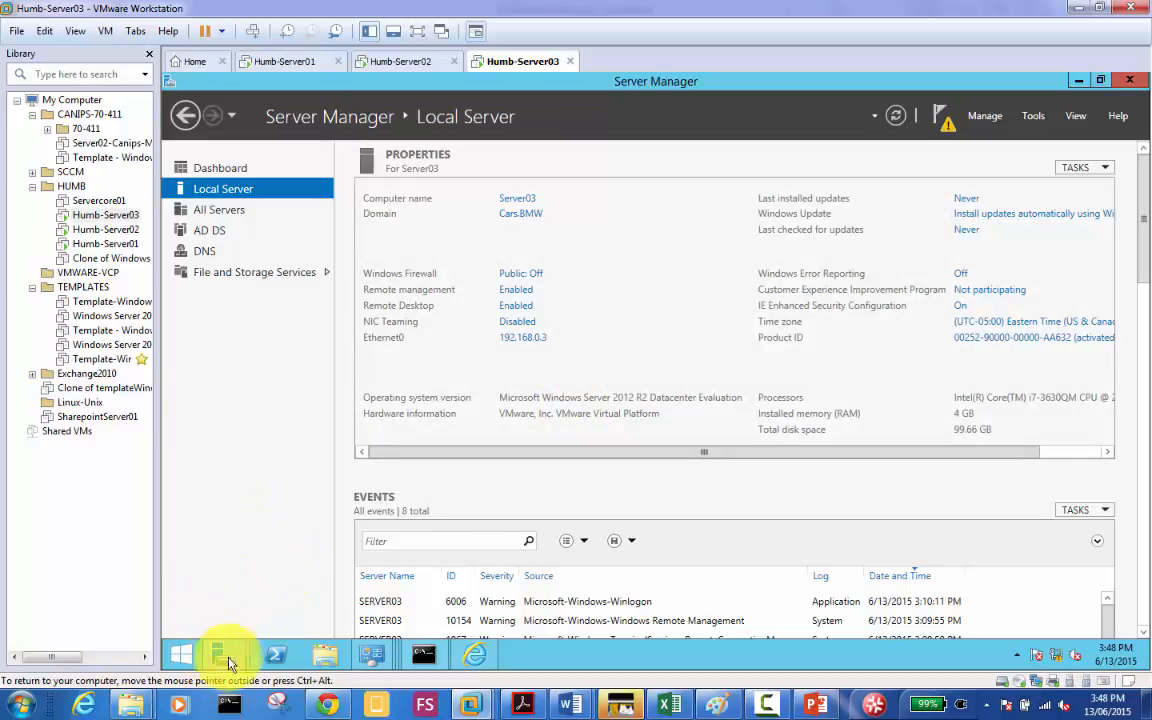
Step: Restart Server03 from the charms bar's Settings power options
mouse_move(1130, 650)
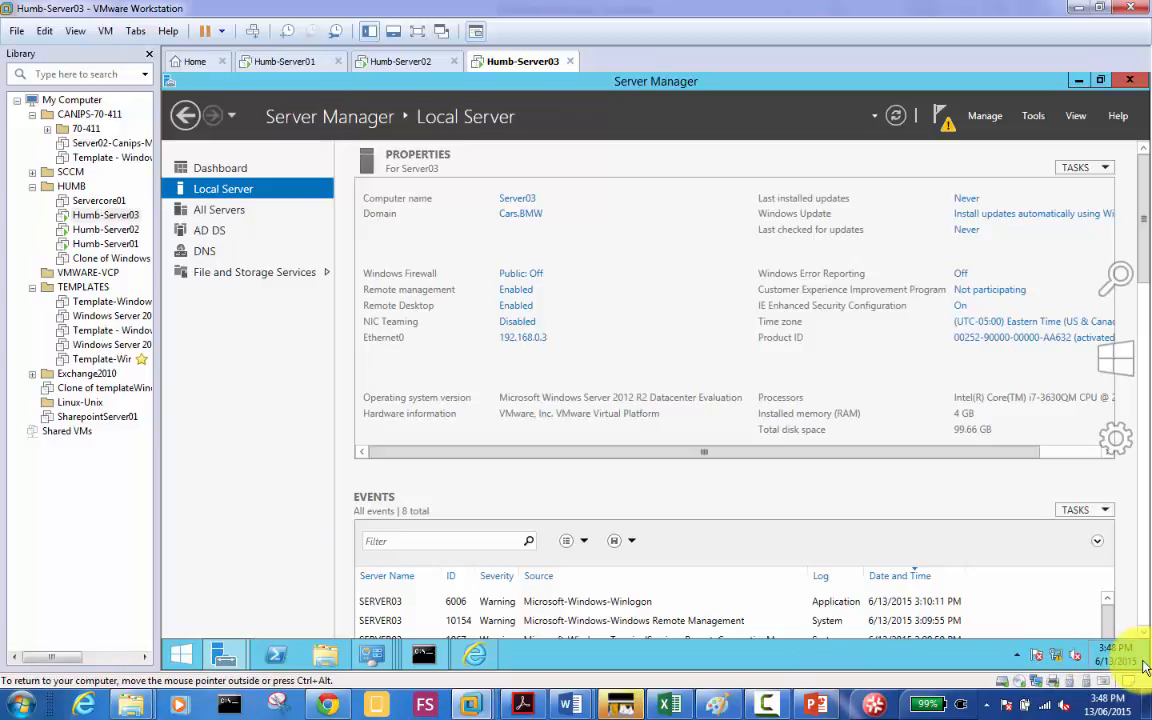
click(1120, 445)
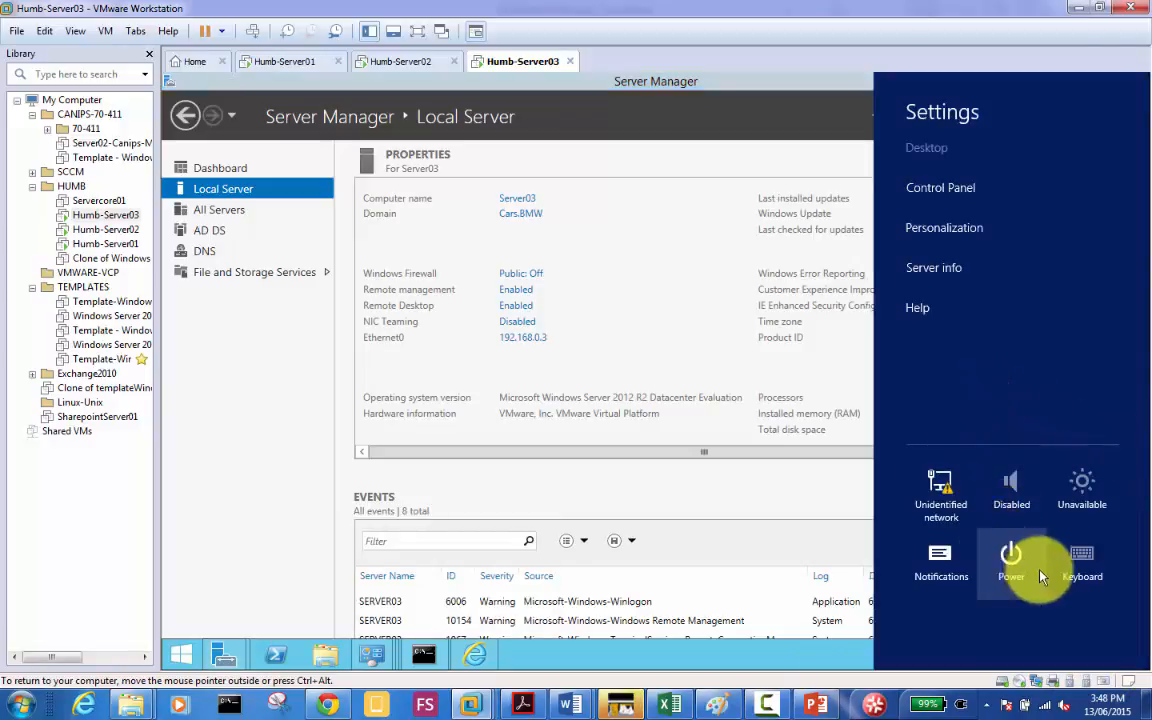
click(1011, 563)
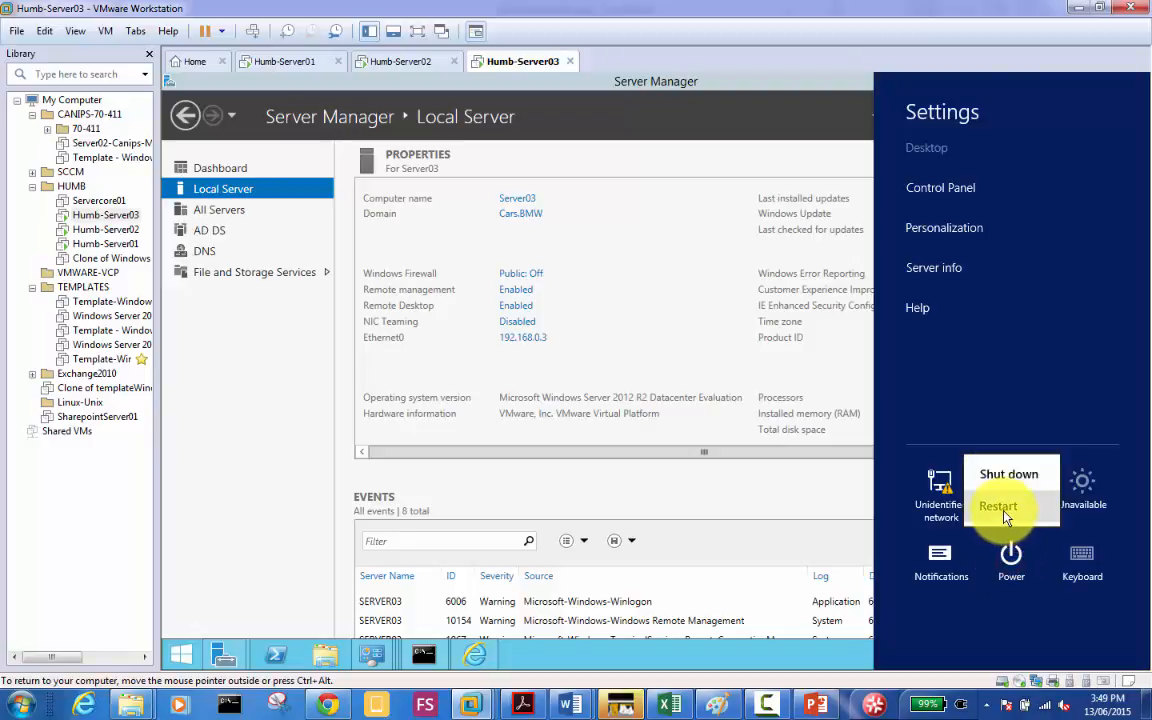
click(1004, 512)
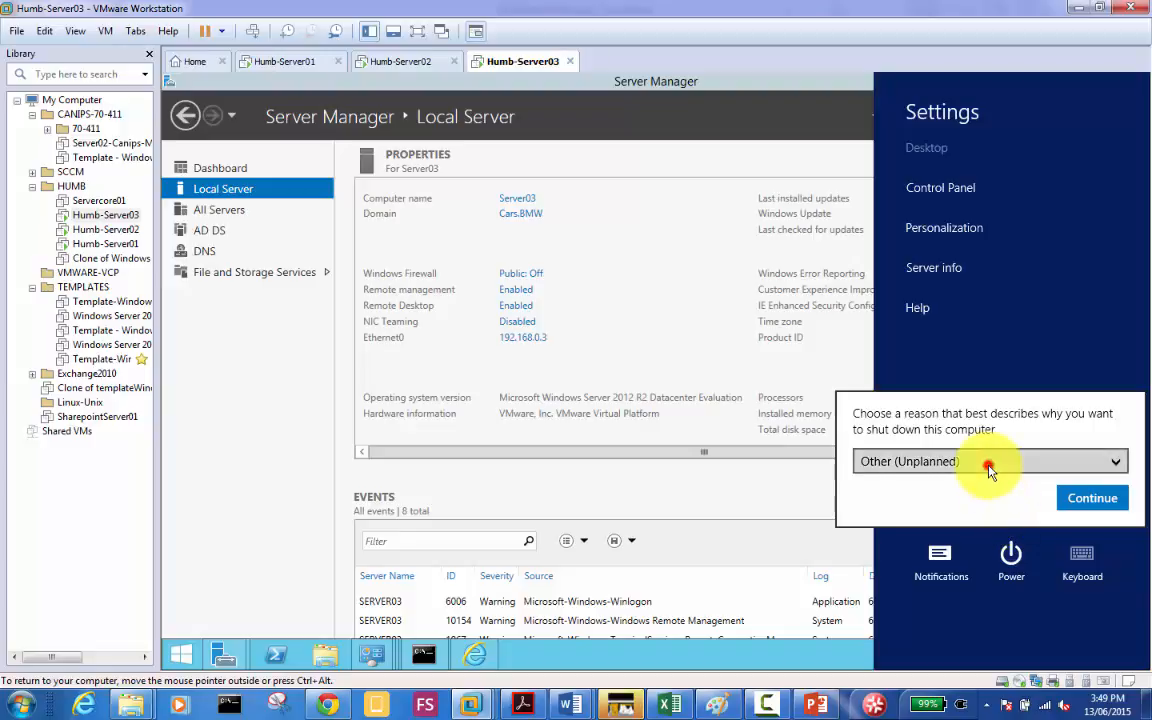
Step: Give Hardware: Installation (Planned) as the shutdown reason and continue the restart
click(990, 462)
click(973, 533)
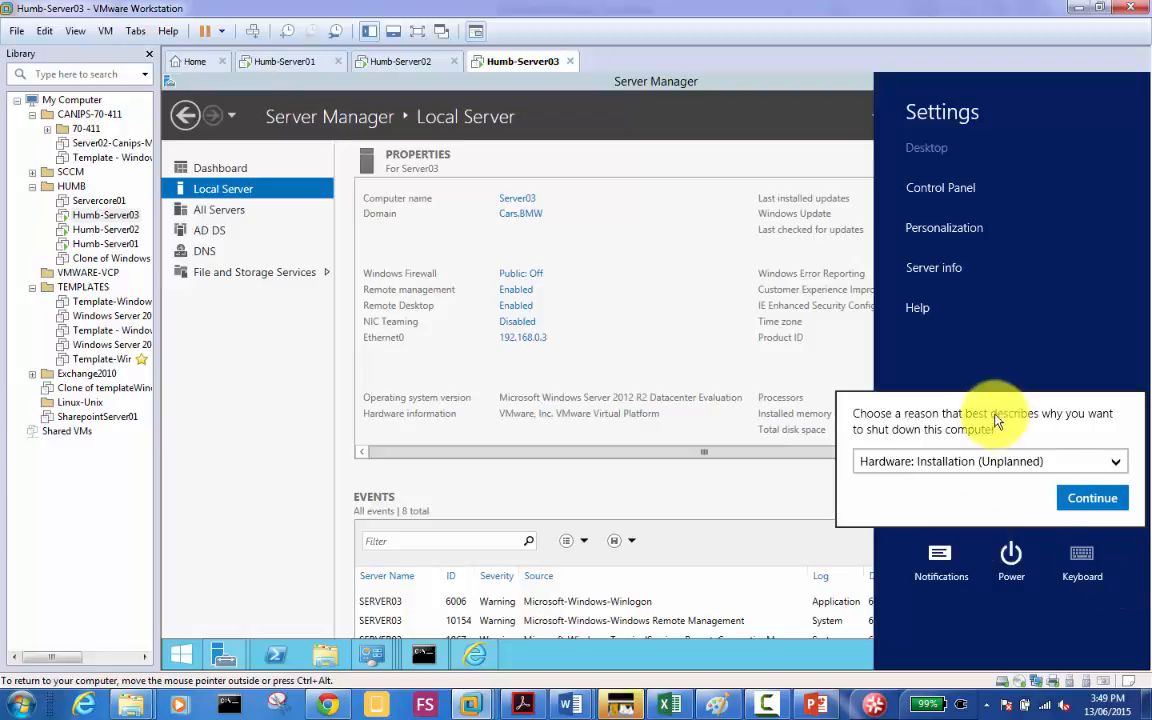
click(987, 461)
click(975, 493)
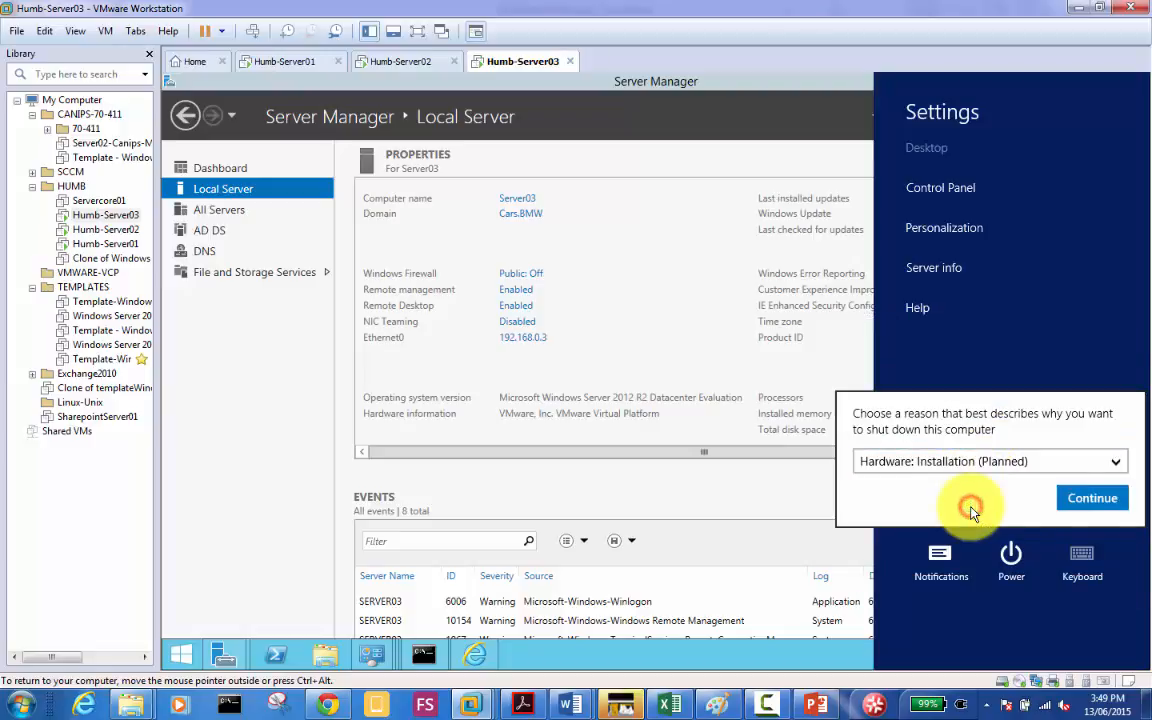
click(1092, 497)
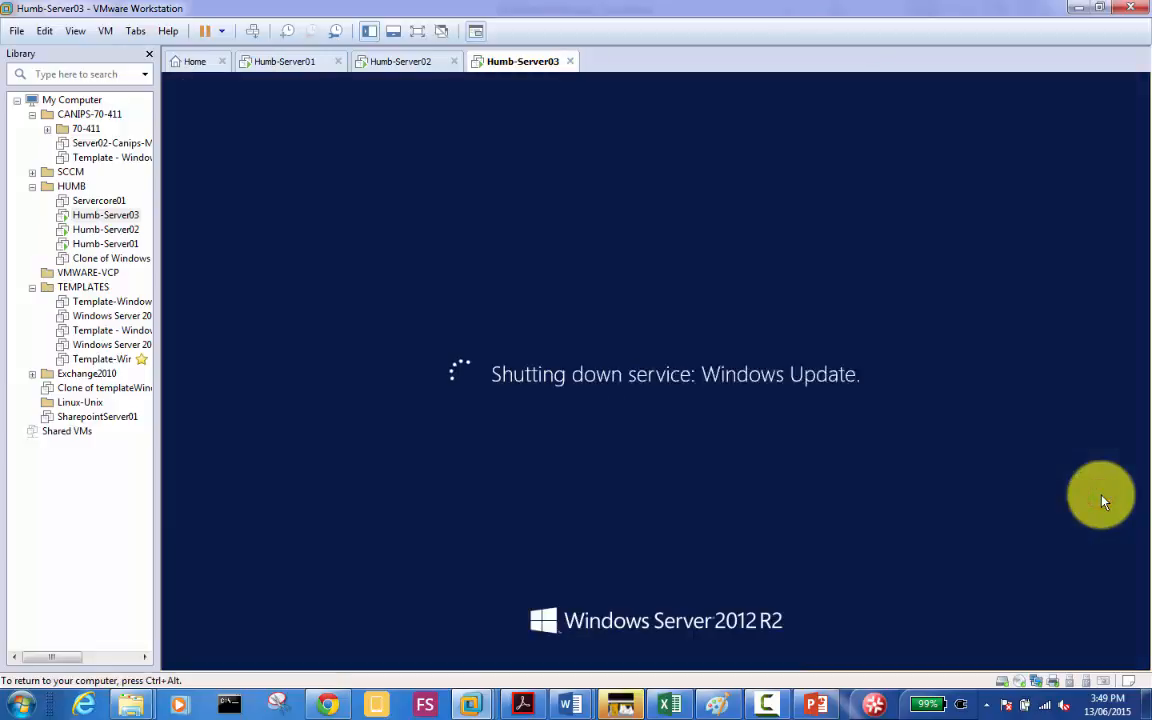
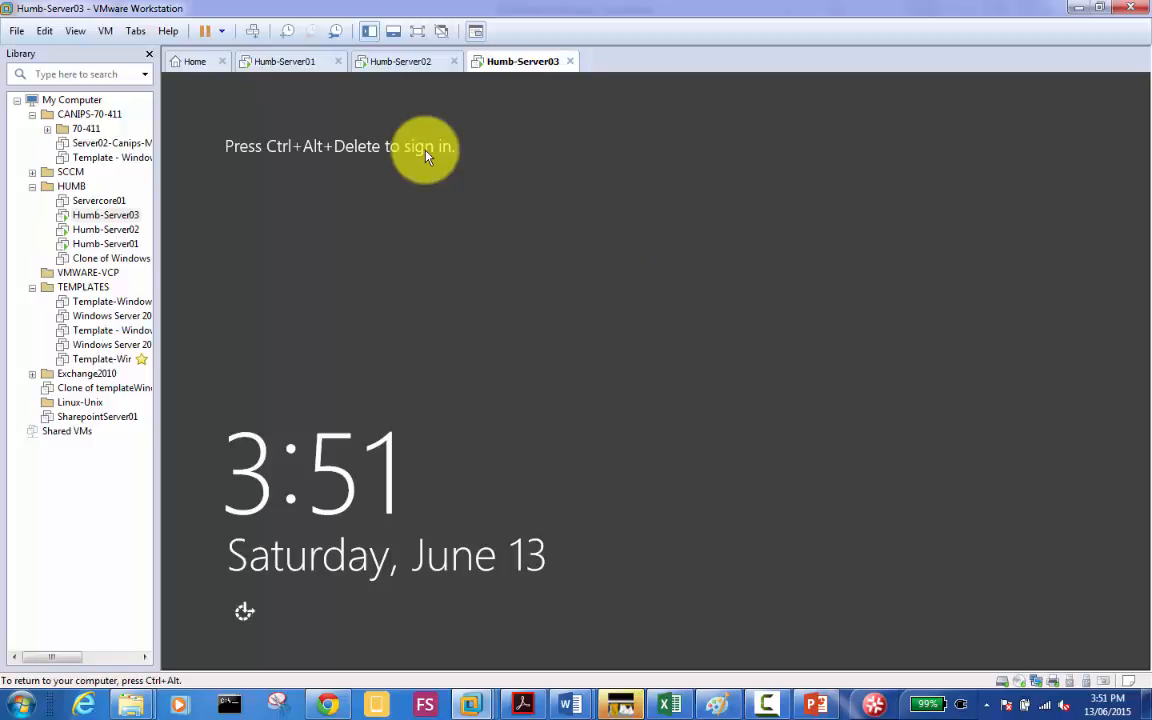
Step: Send Ctrl+Alt+Del to Humb-Server03 and sign in with the administrator password
click(254, 31)
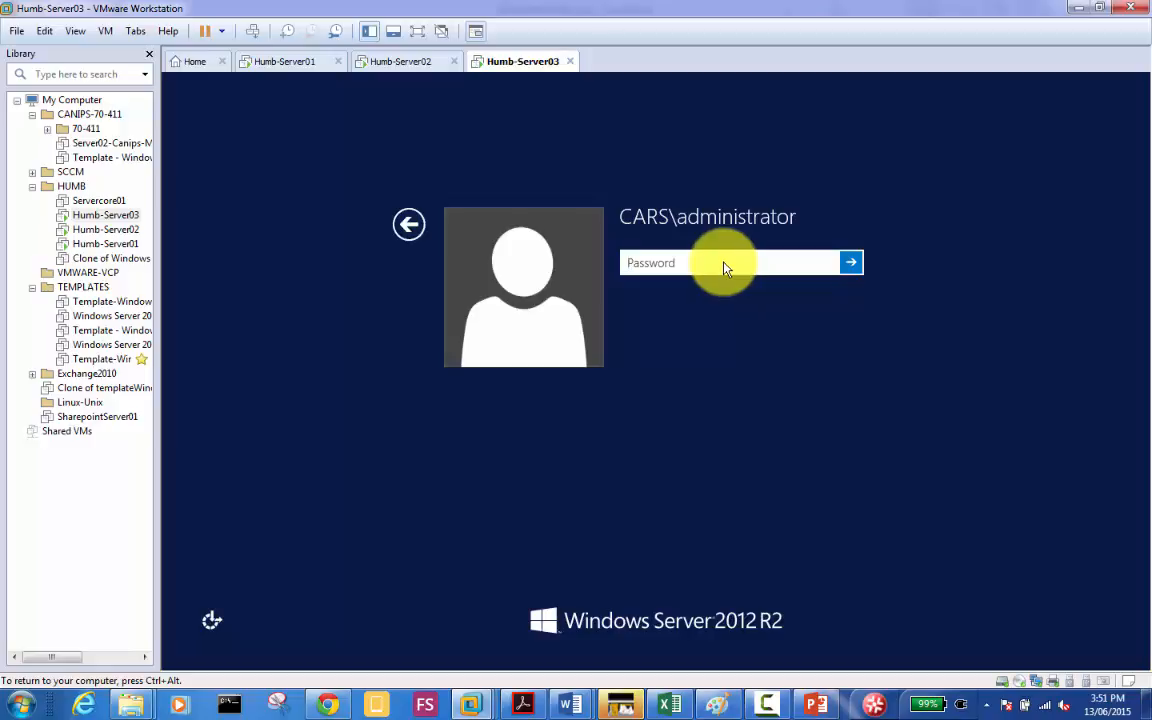
text(**********)
key(Return)
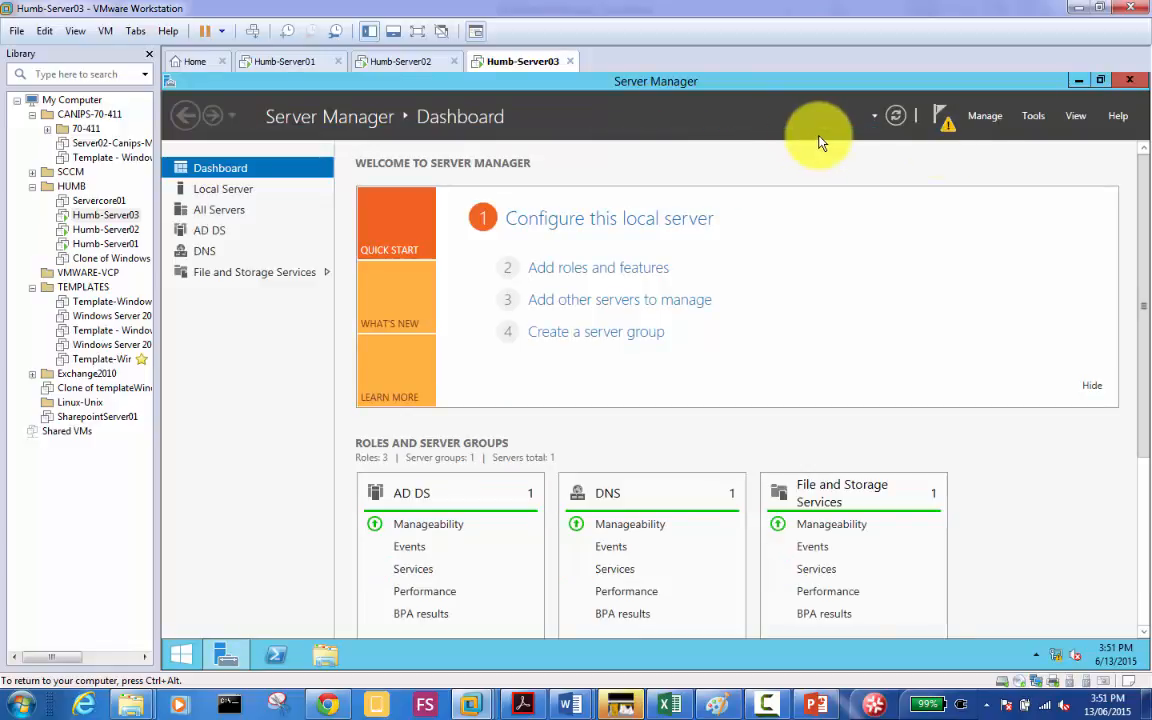
Step: Launch Active Directory Users and Computers, expand the Cars.BMW domain, then switch to Humb-Server01
click(944, 122)
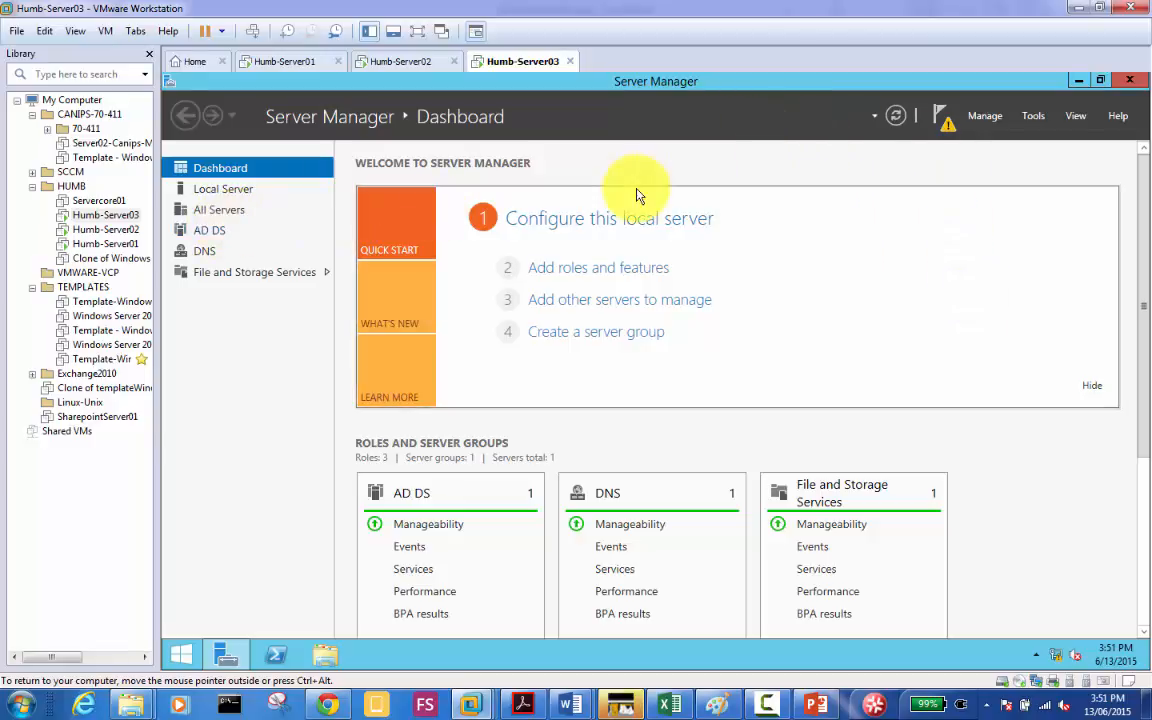
click(1031, 118)
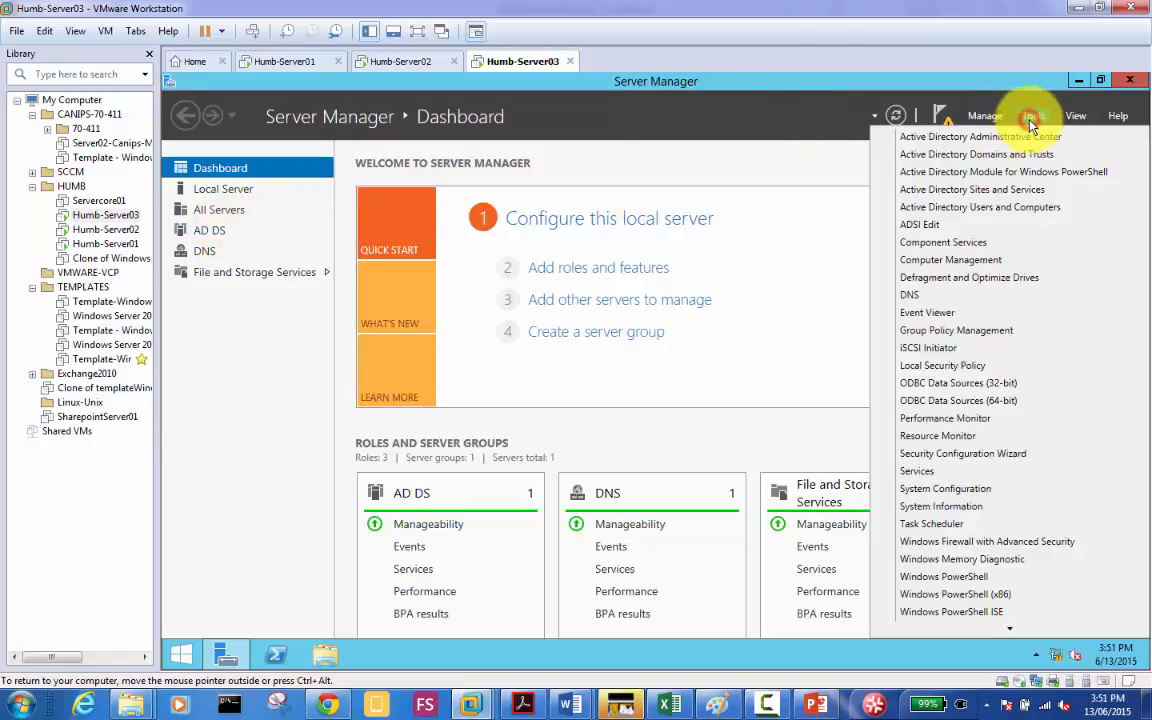
click(999, 208)
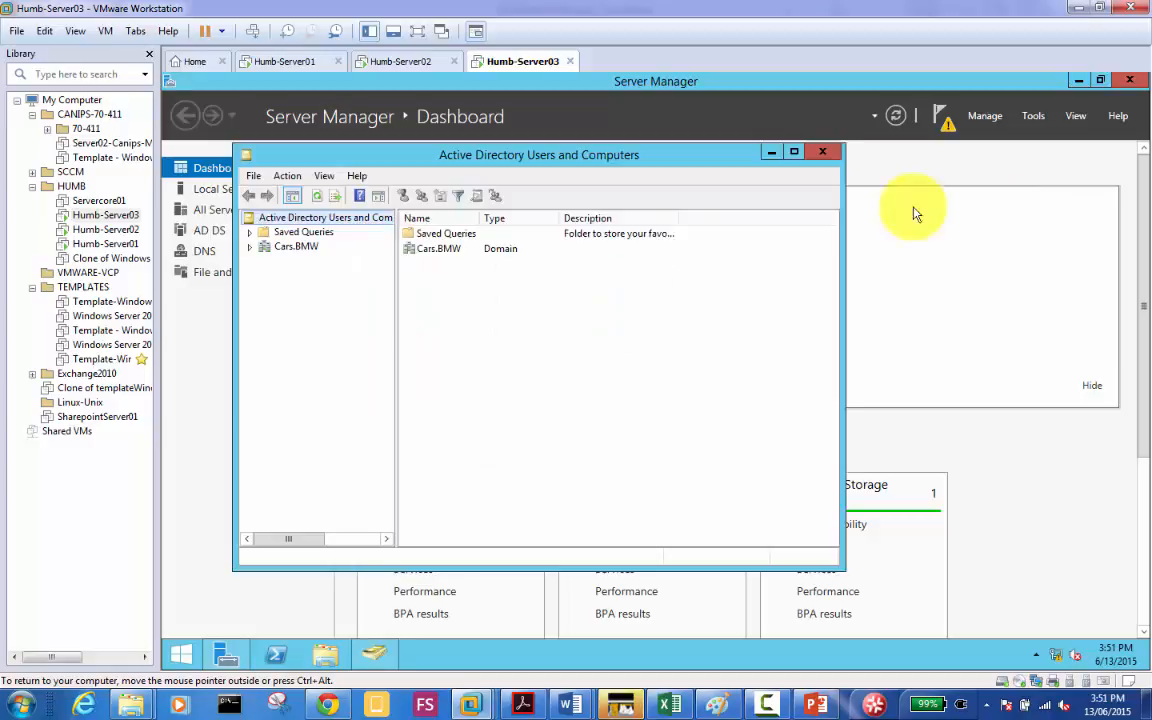
click(289, 248)
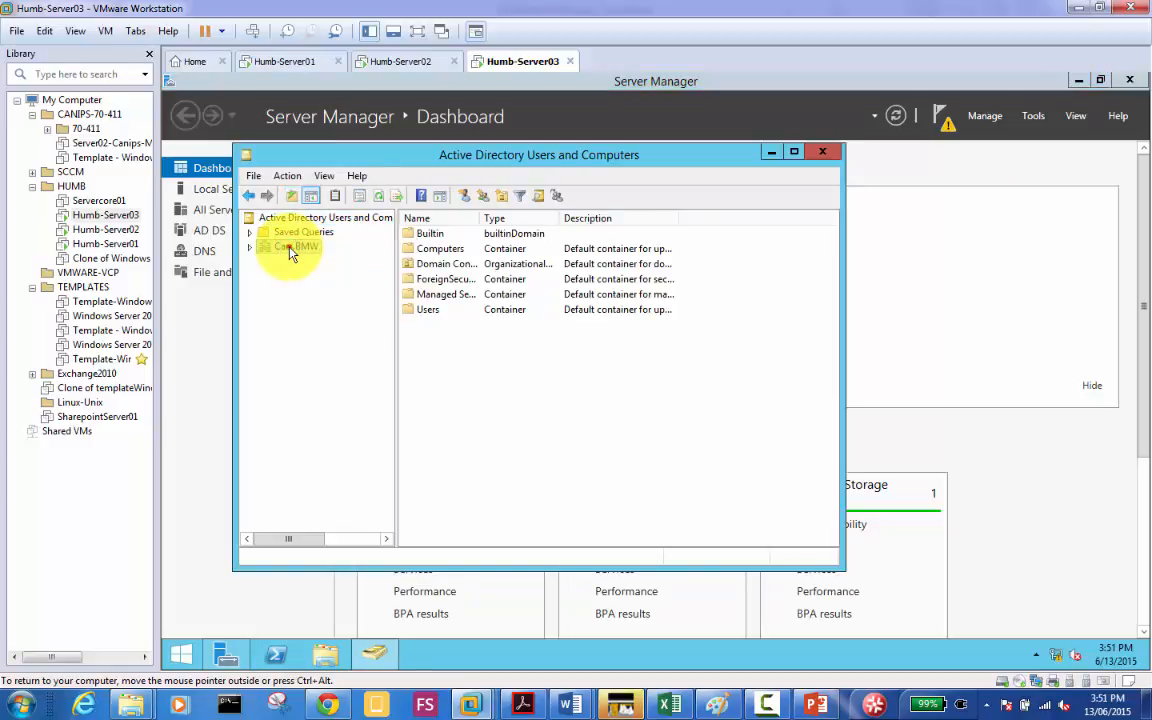
double_click(290, 250)
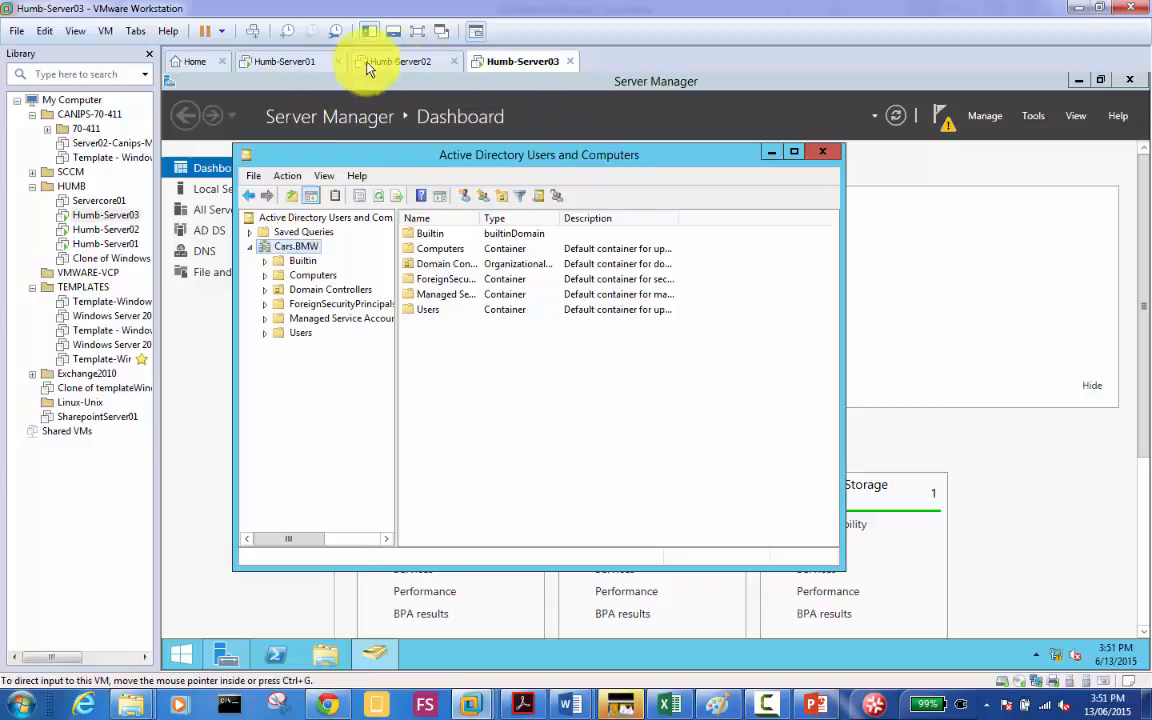
click(299, 66)
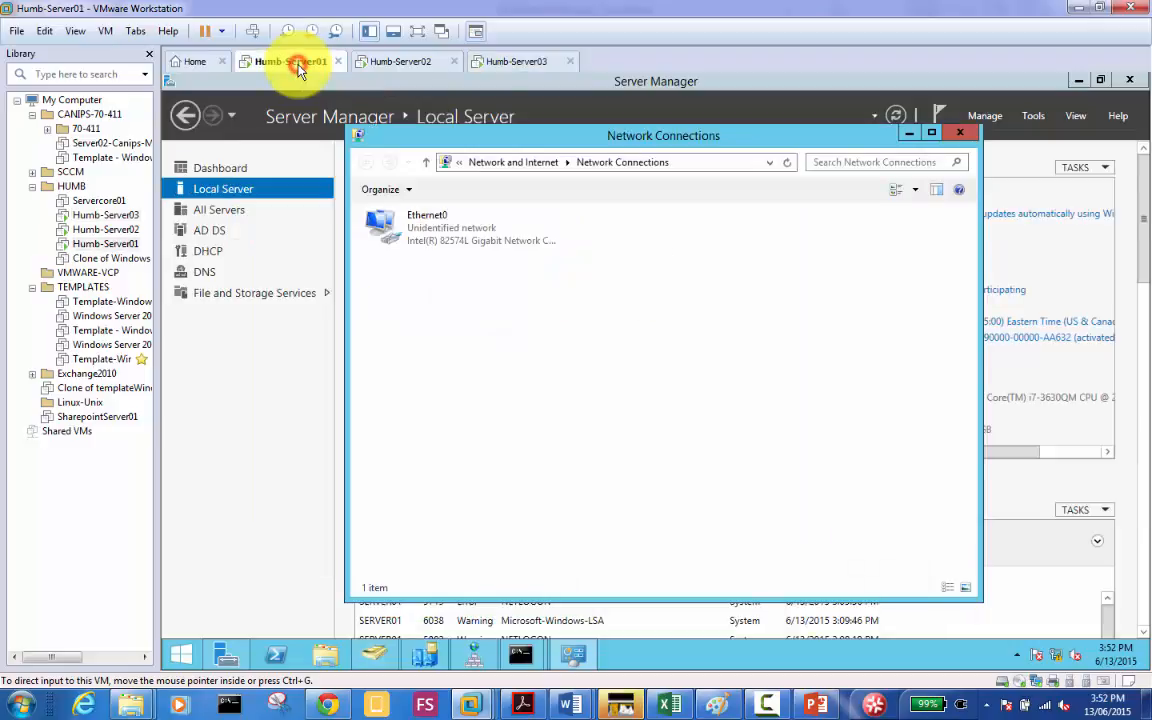
Step: Bring Active Directory Sites and Services forward on Humb-Server01 and refresh the Sites node
click(509, 318)
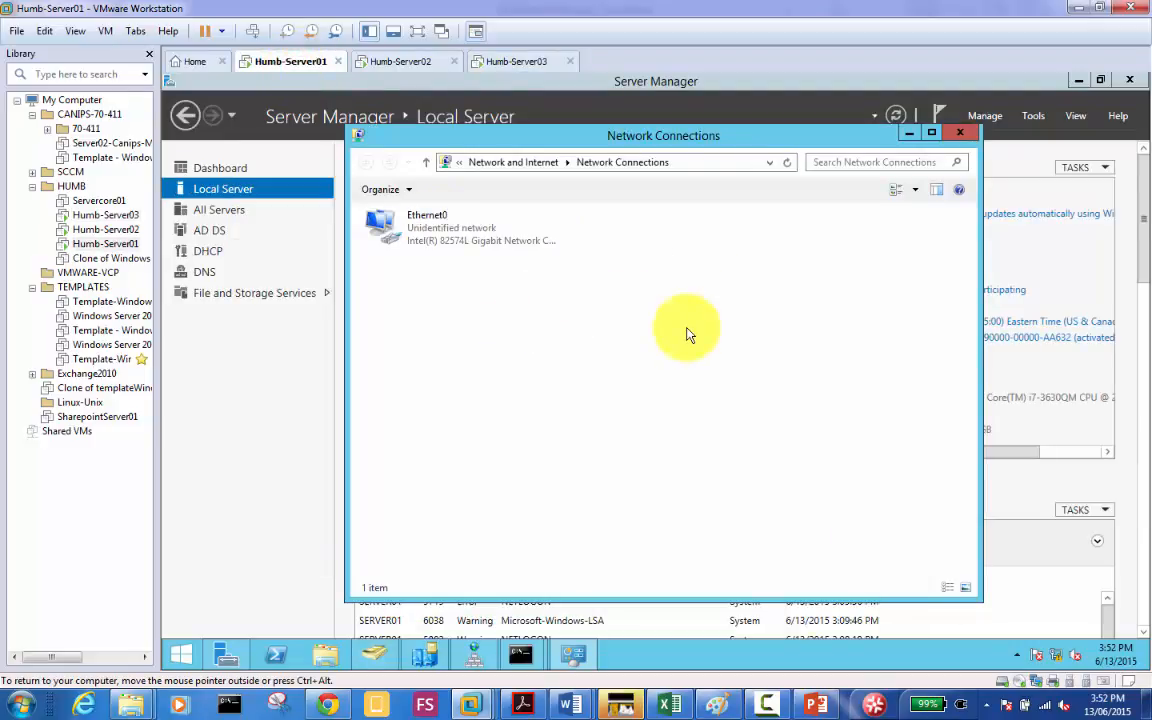
click(1031, 115)
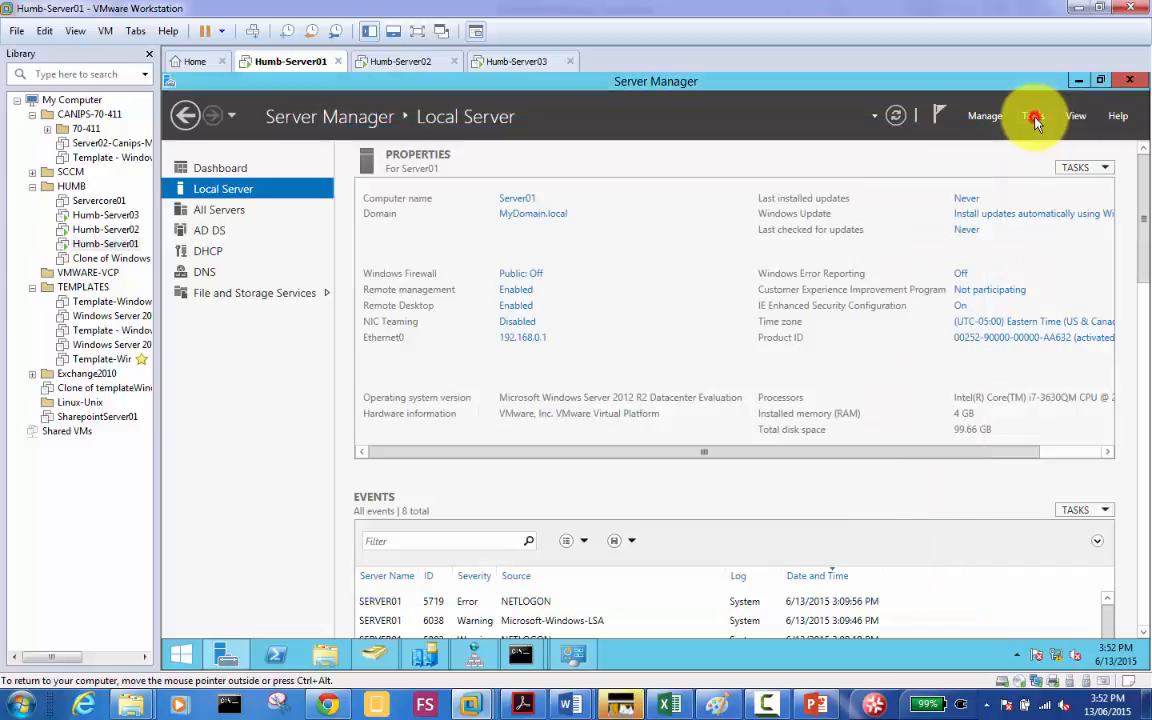
click(425, 665)
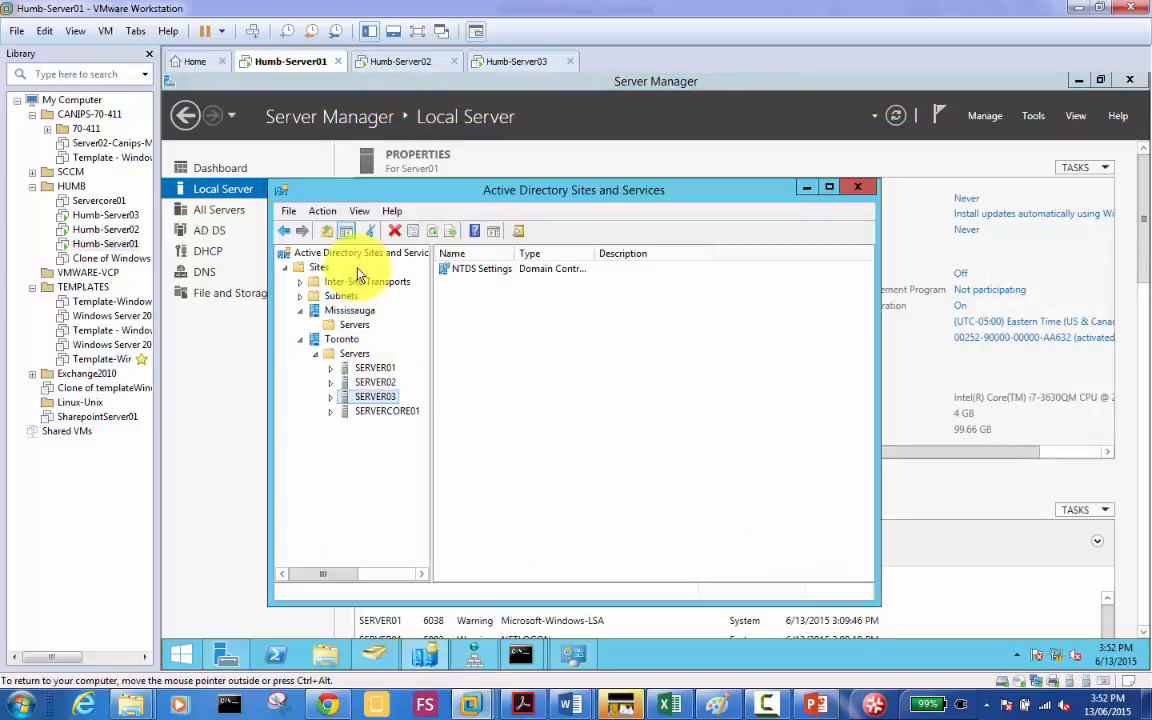
right_click(312, 267)
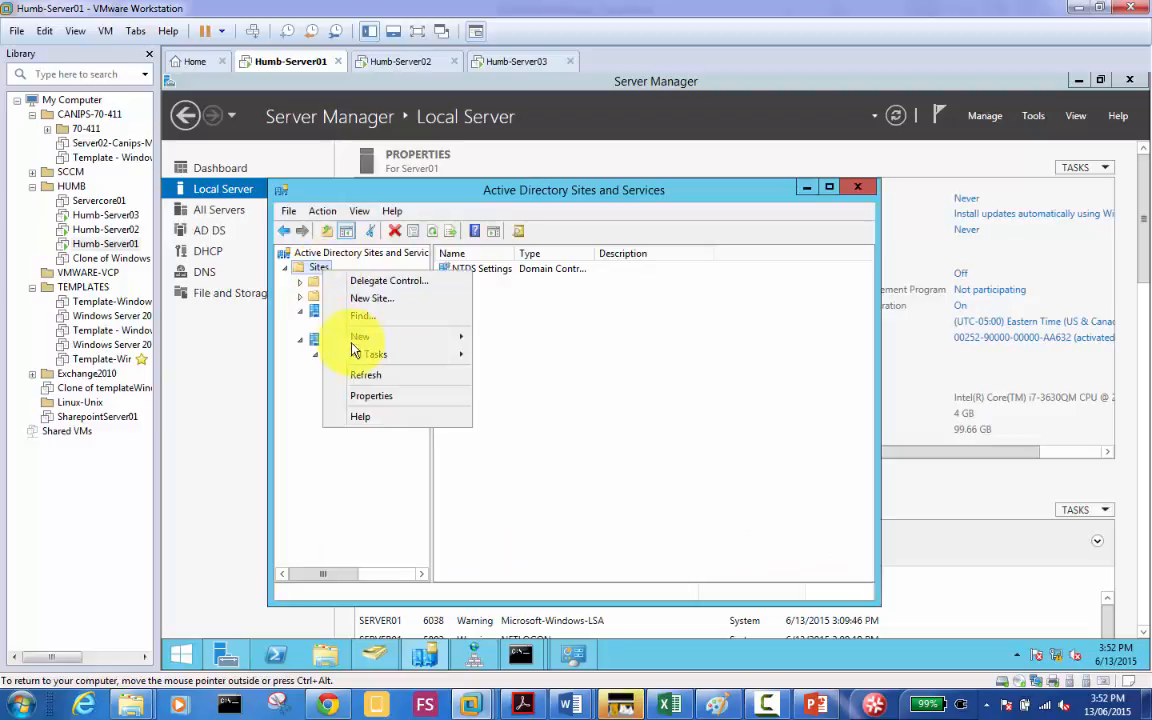
click(370, 374)
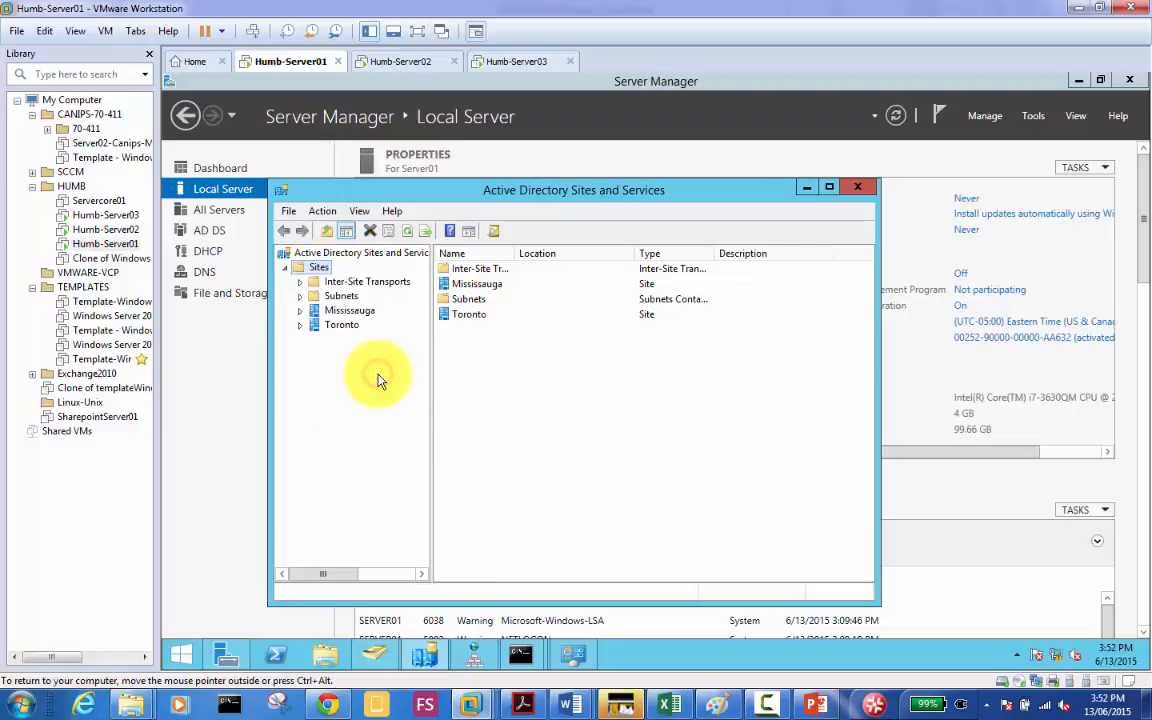
Step: Expand Toronto > Servers to view SERVER03's NTDS Settings, then return to Humb-Server03
click(301, 327)
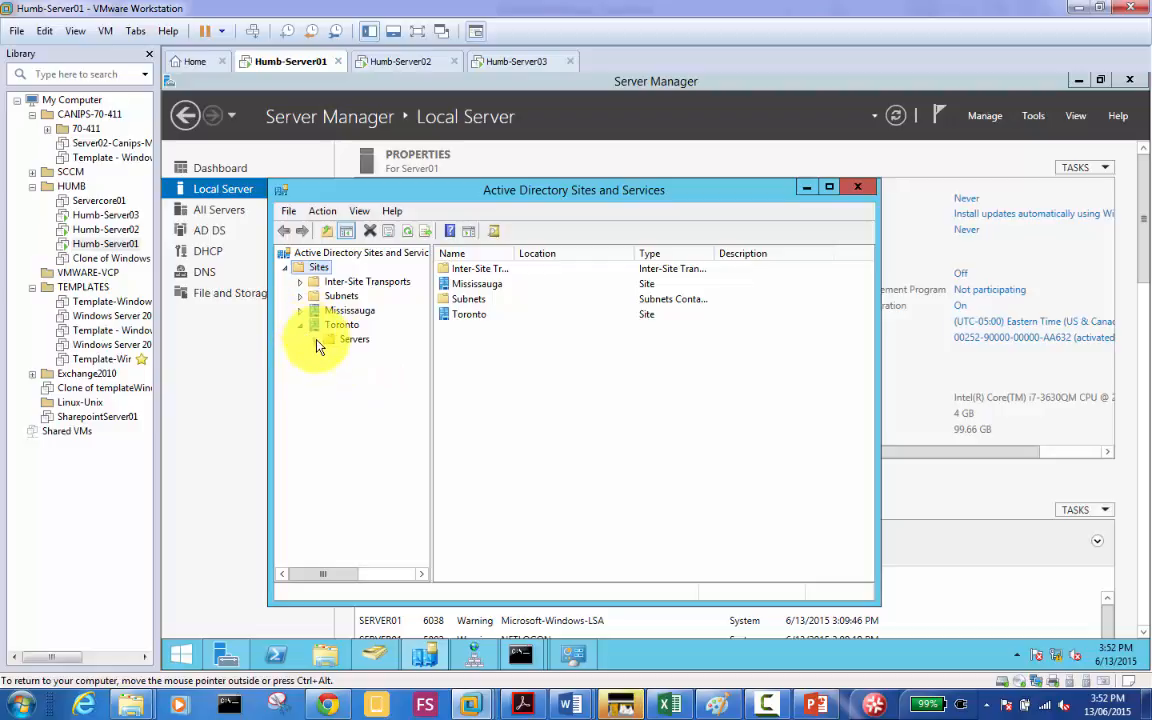
click(314, 340)
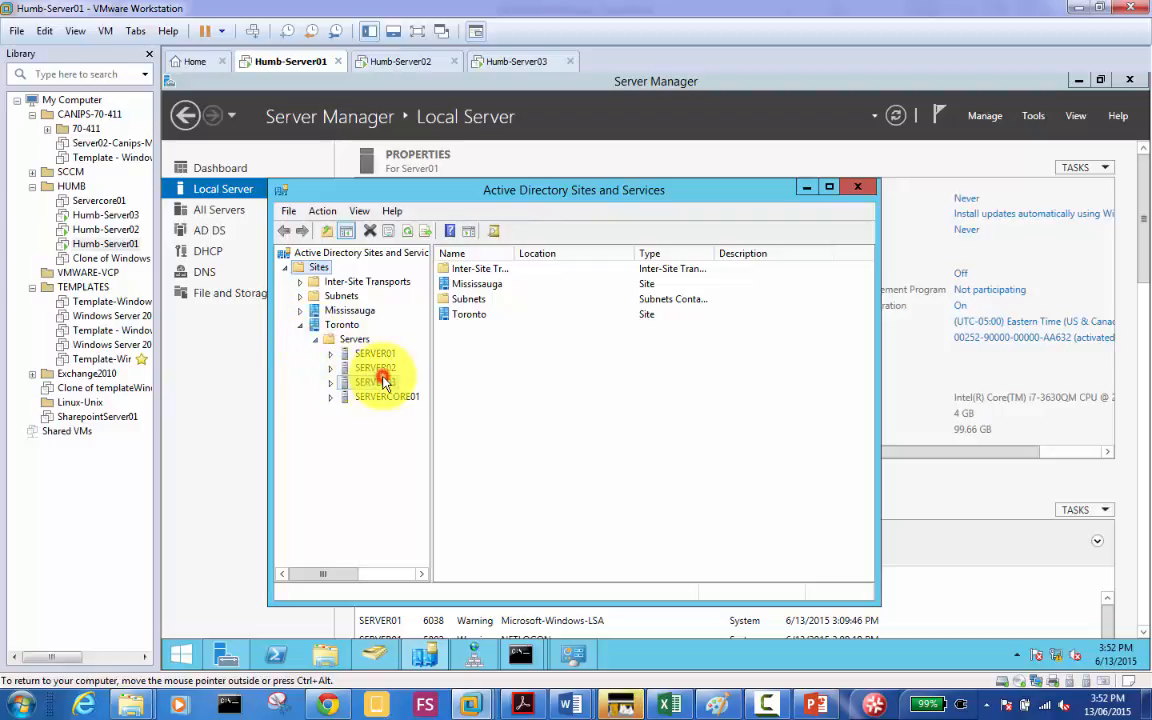
click(375, 382)
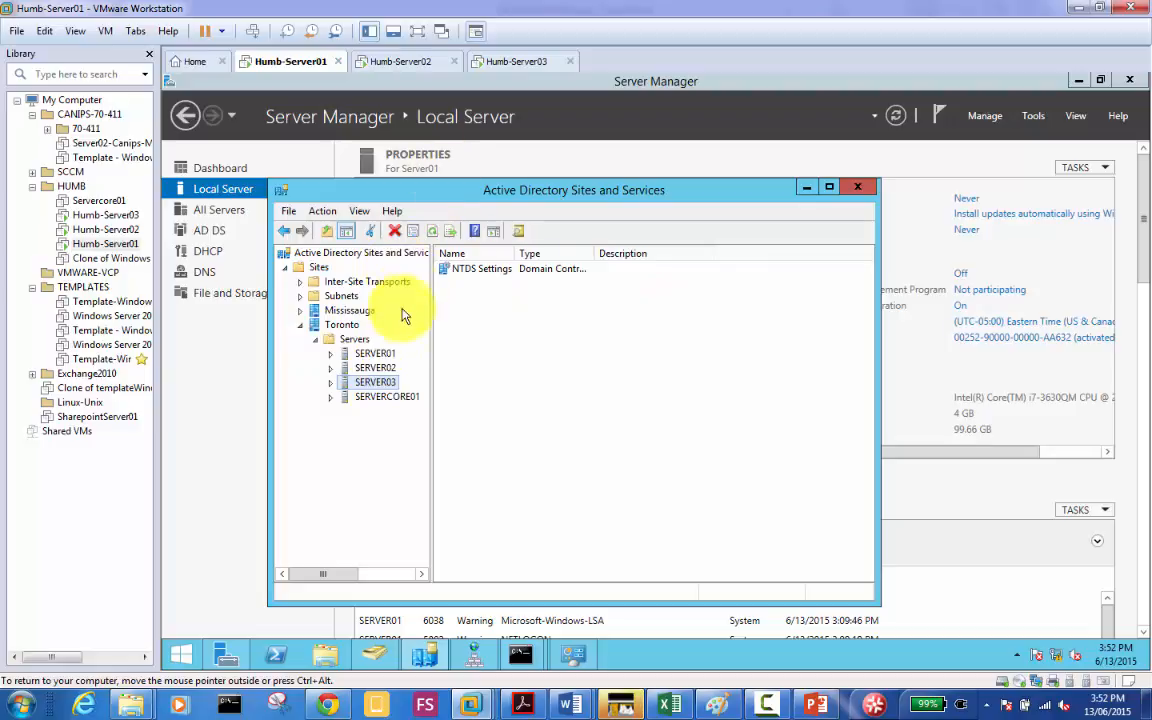
click(528, 61)
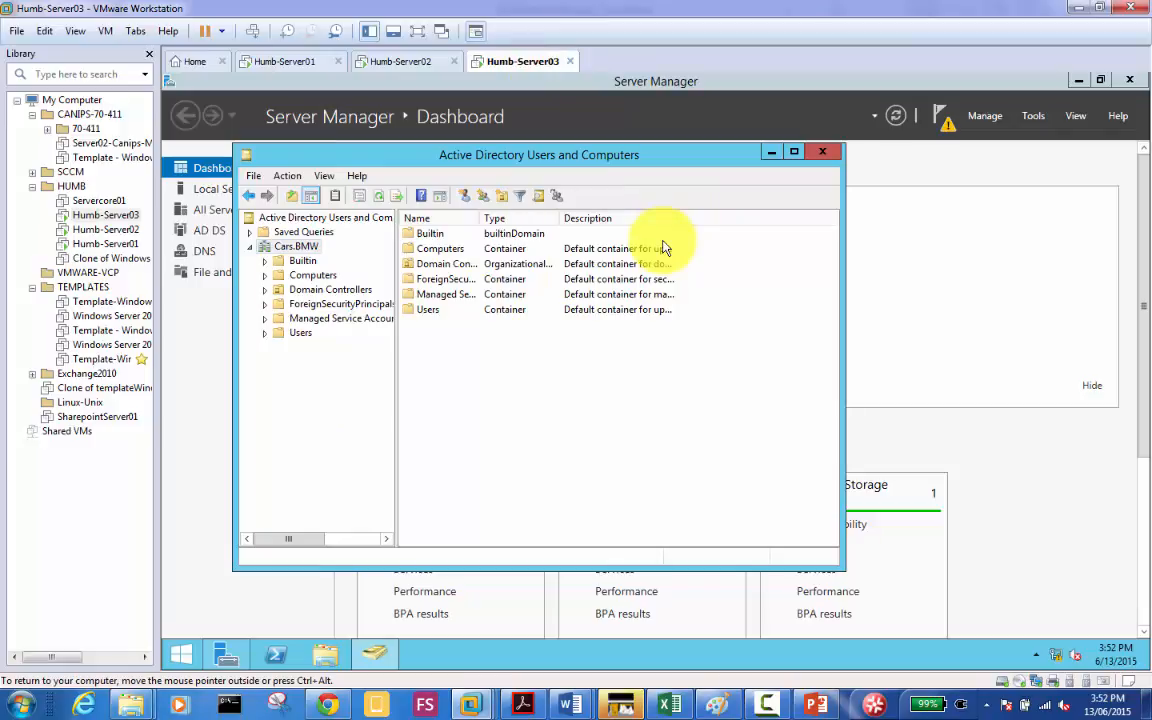
Step: Bring Server Manager's dashboard forward, review the post-deployment notification, and reopen the Manage menu
click(612, 372)
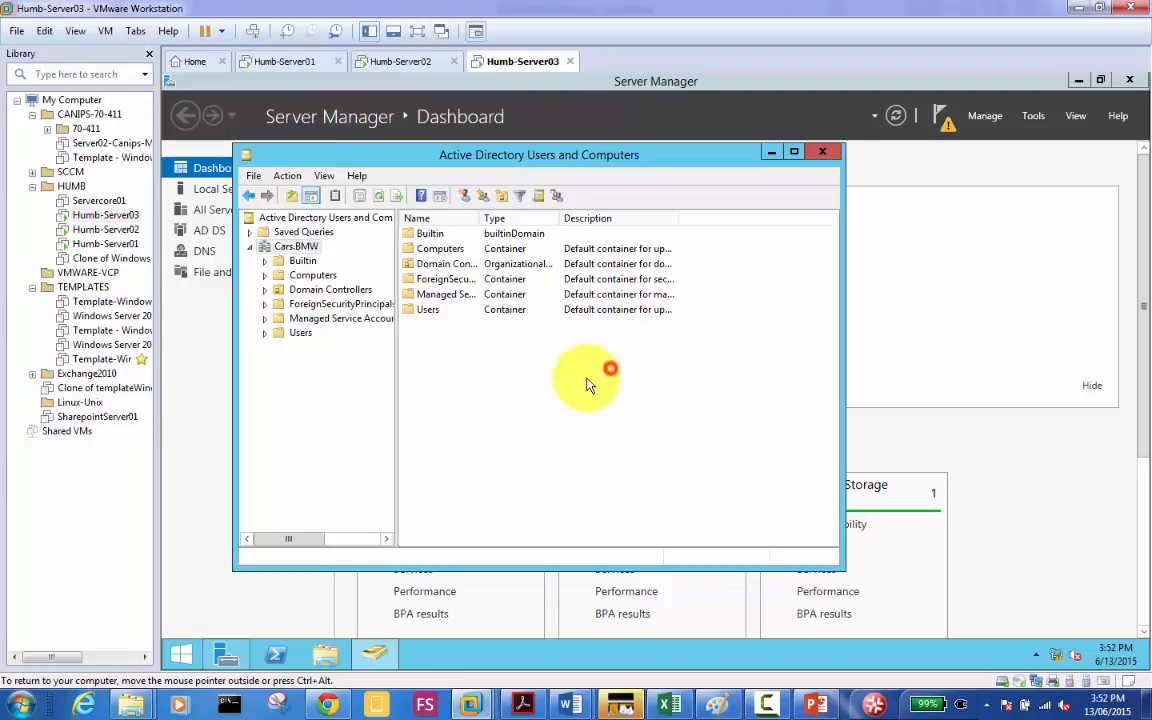
click(448, 396)
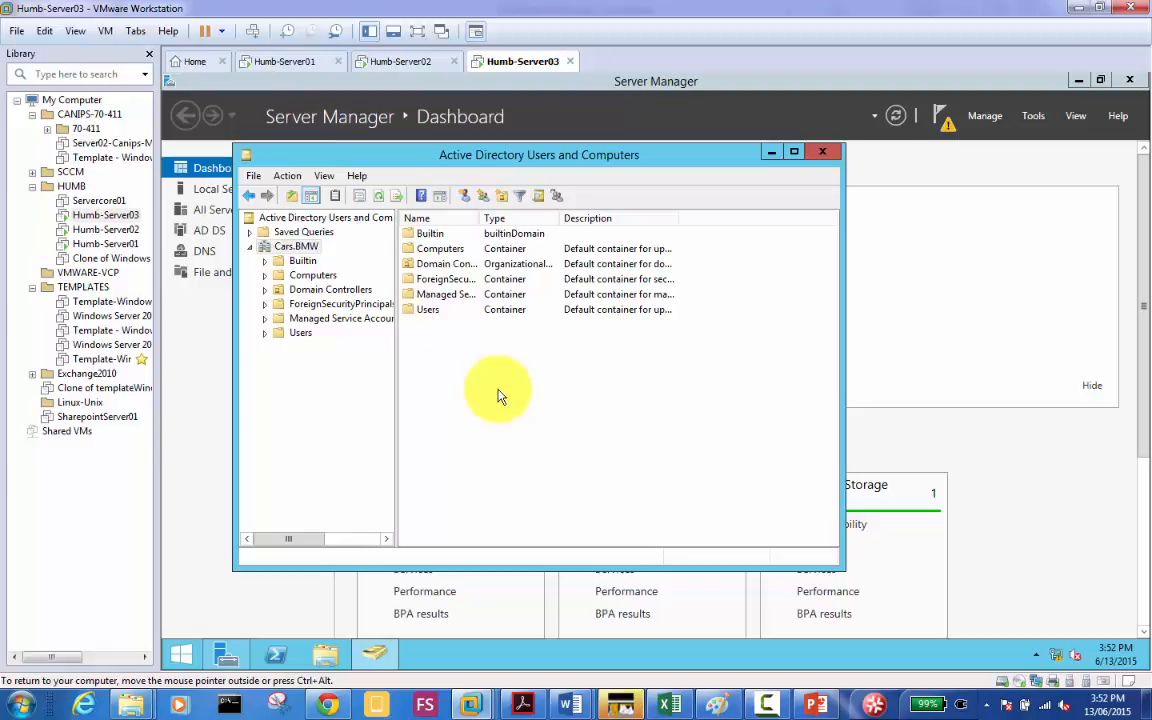
click(985, 118)
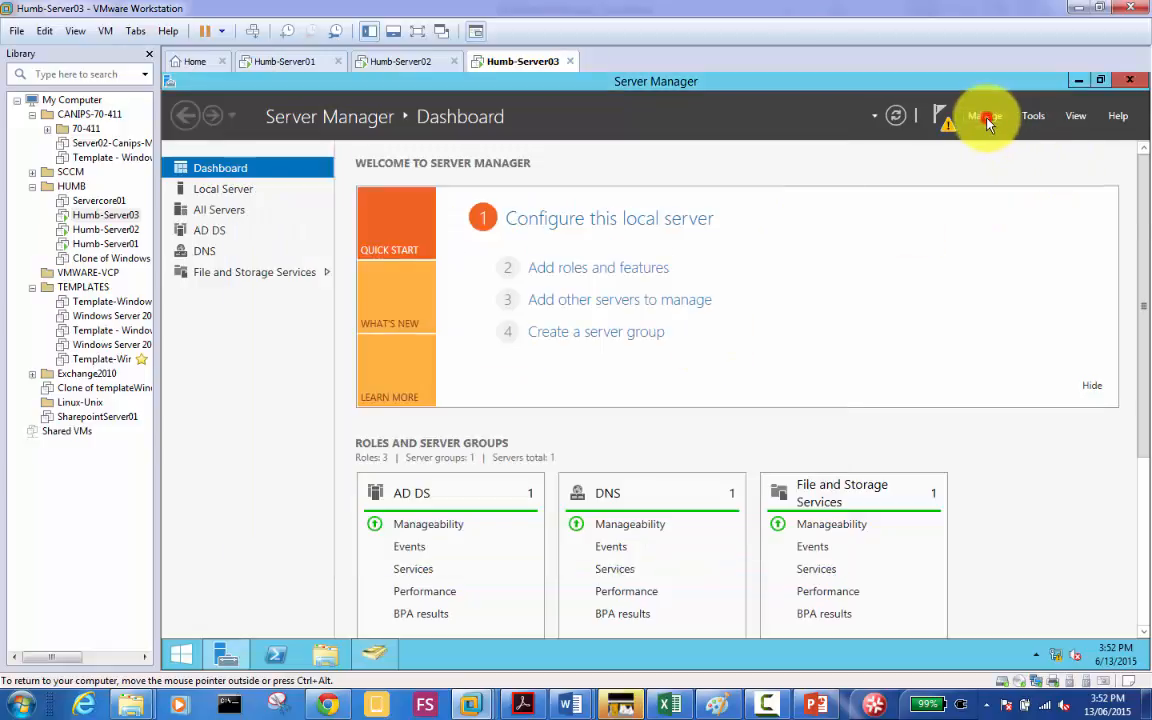
click(945, 120)
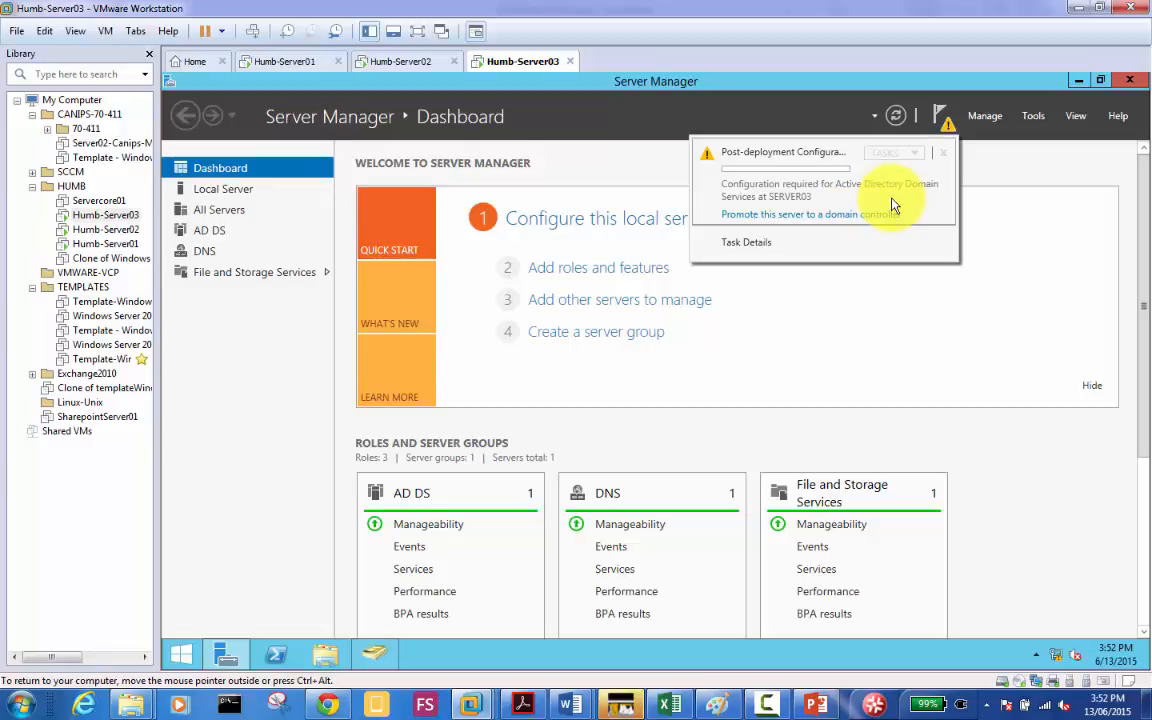
click(986, 122)
click(986, 118)
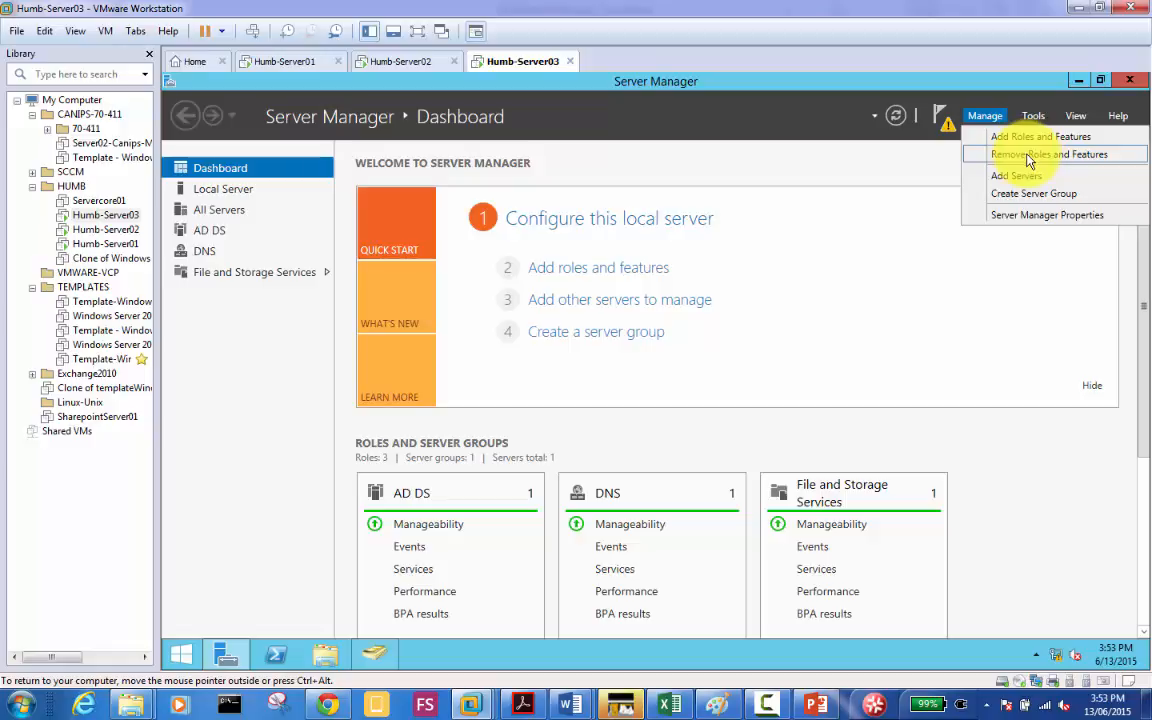
Step: In the Remove Roles and Features Wizard for Server03, deselect AD DS and its dependent features
click(1025, 156)
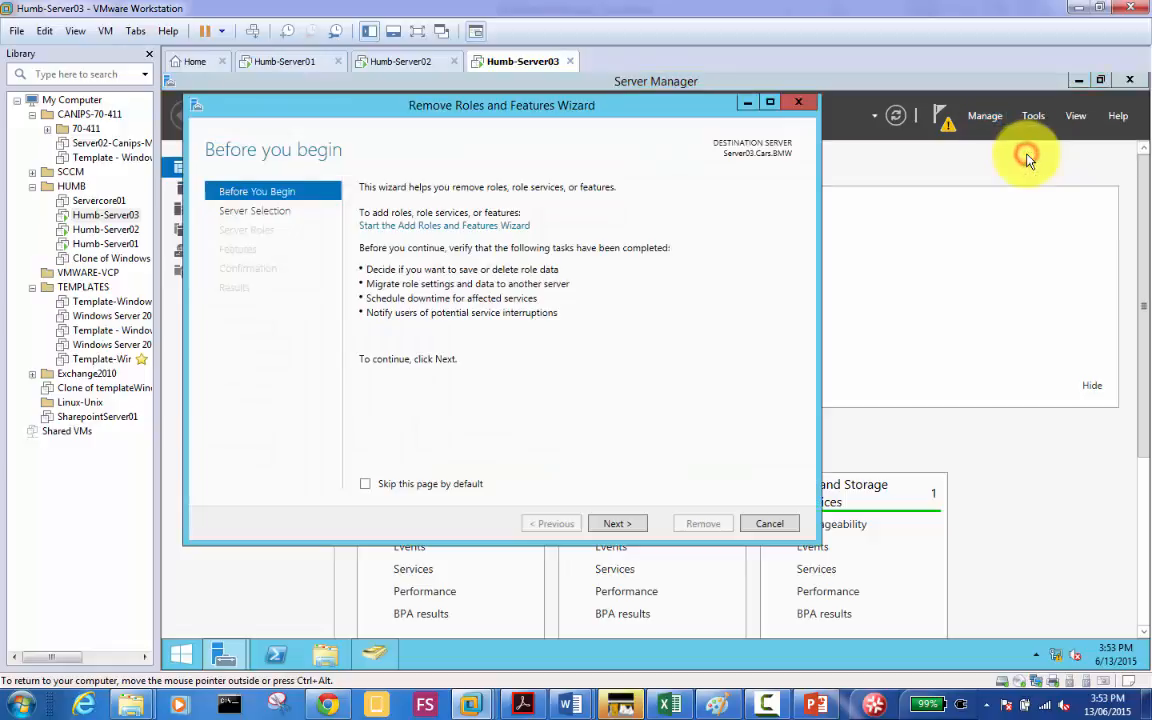
click(625, 527)
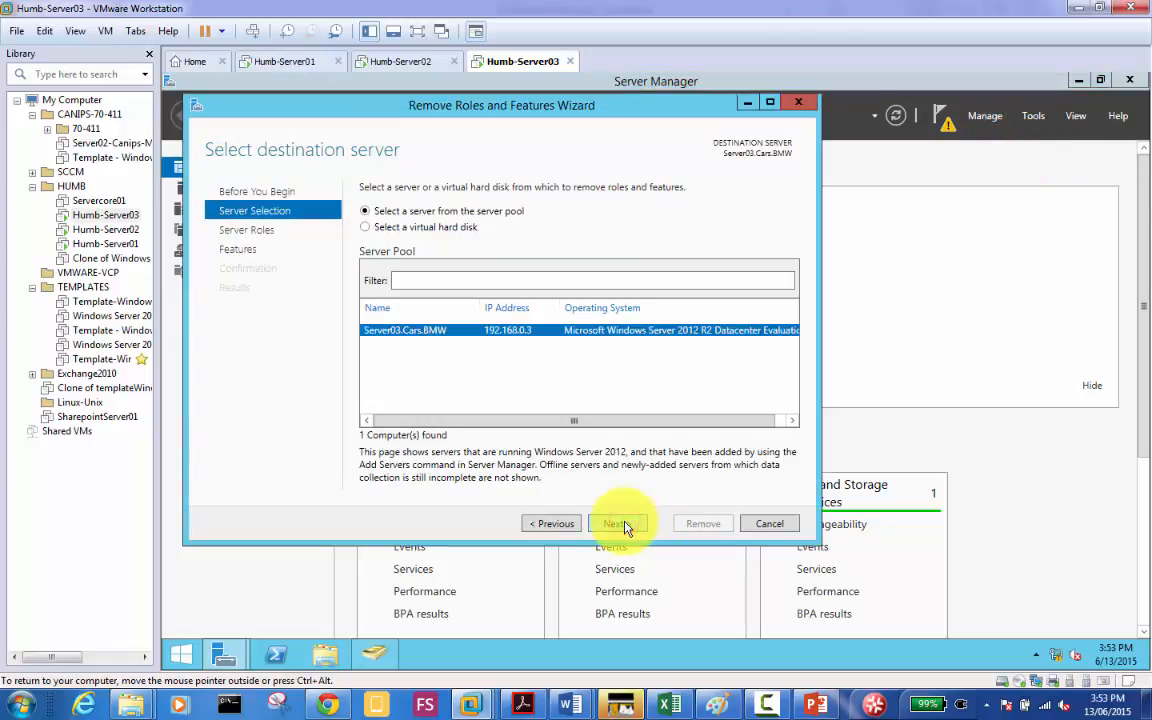
click(625, 527)
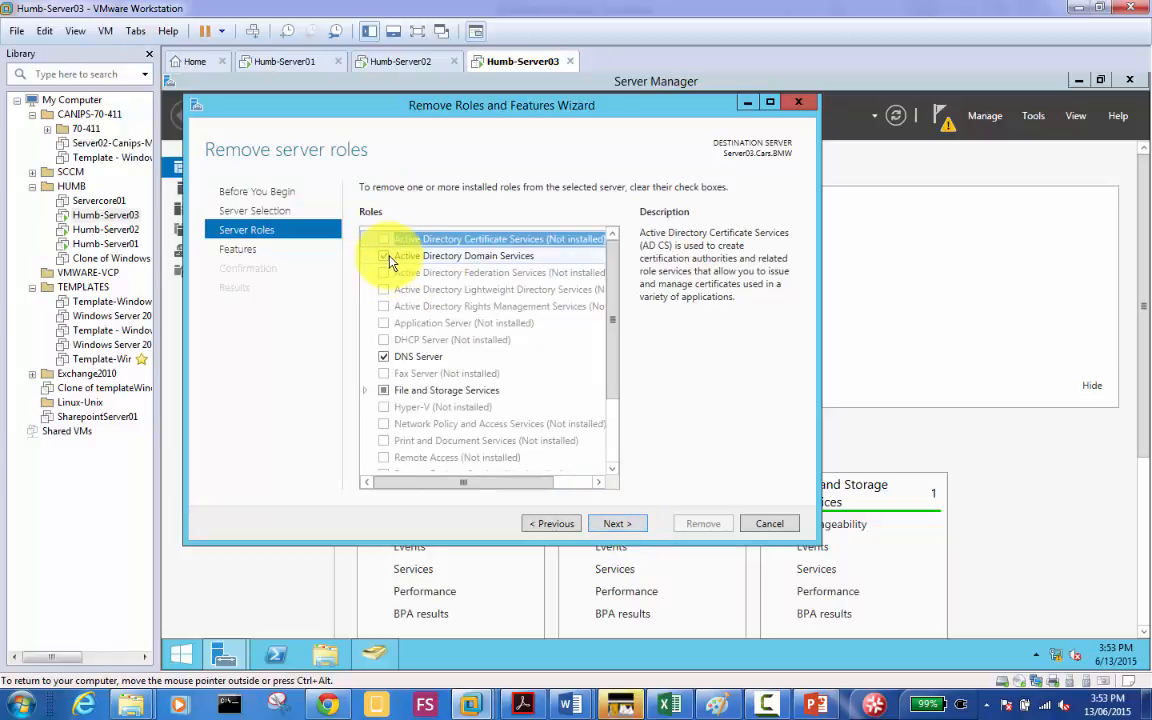
click(384, 256)
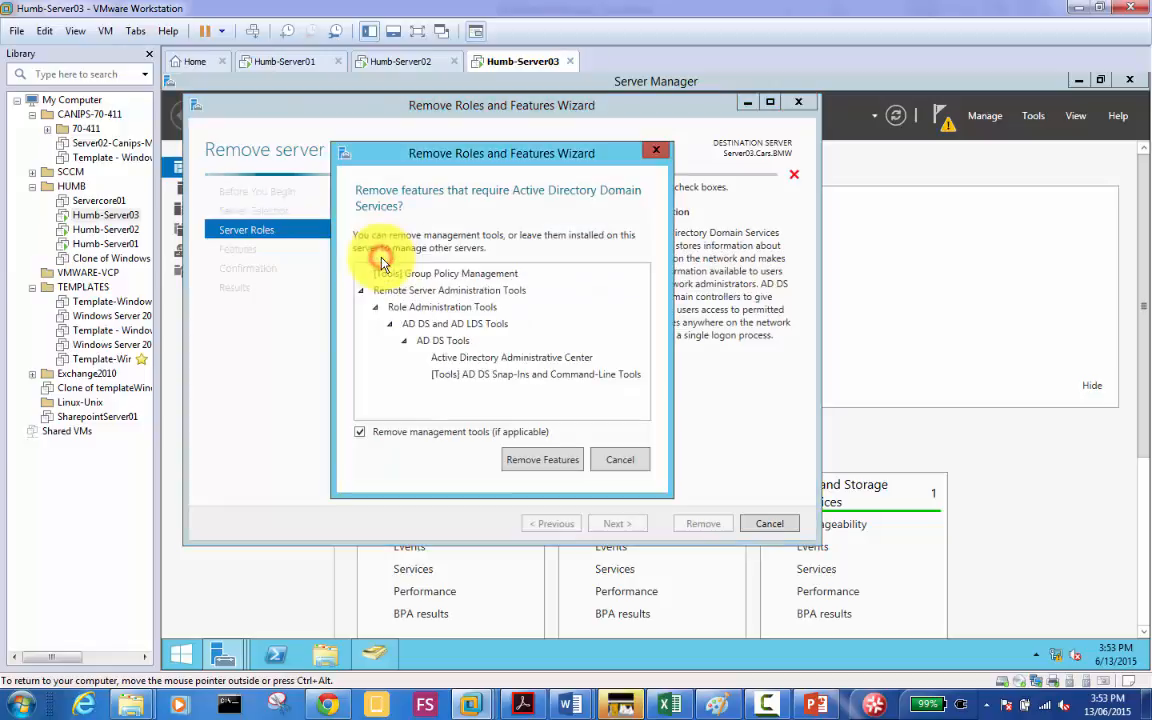
click(524, 462)
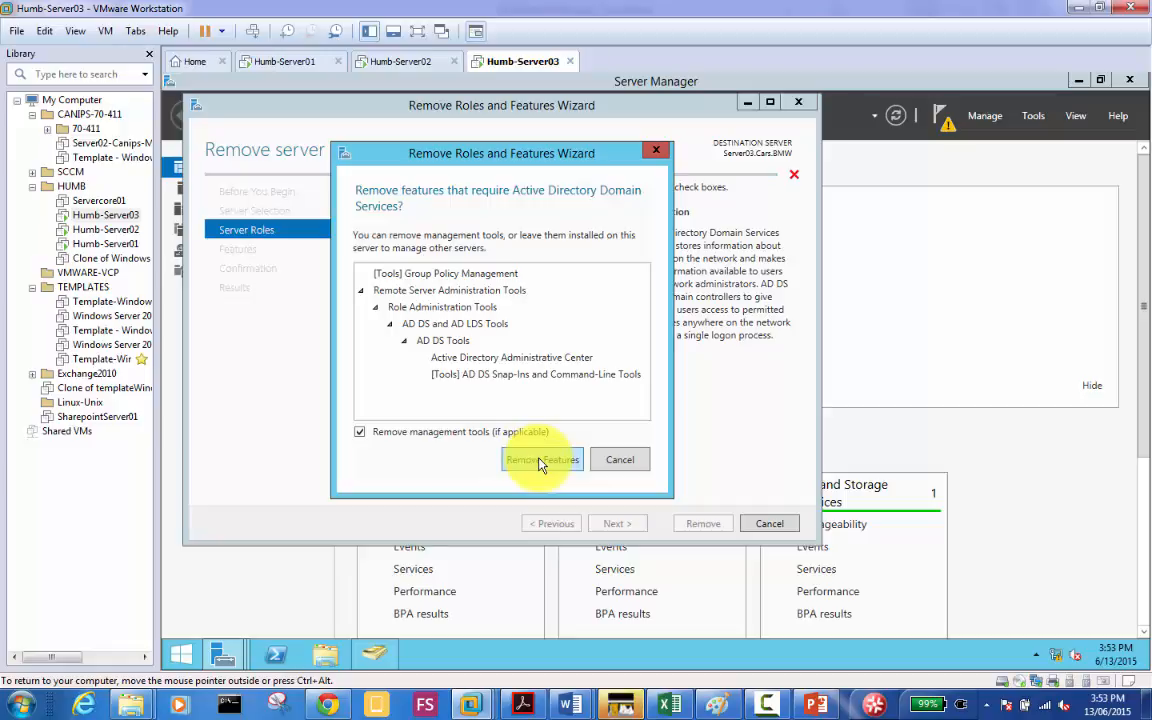
click(540, 461)
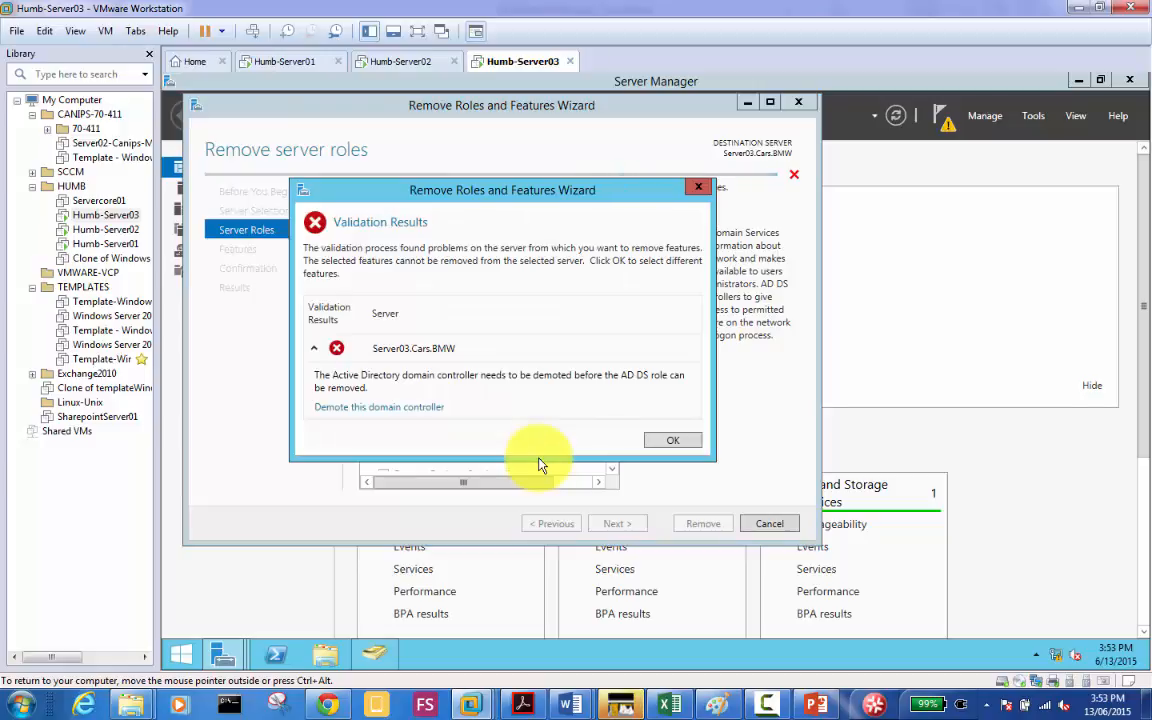
Step: Begin demoting Server03 with 'Force the removal of this domain controller' ticked on Credentials
click(390, 410)
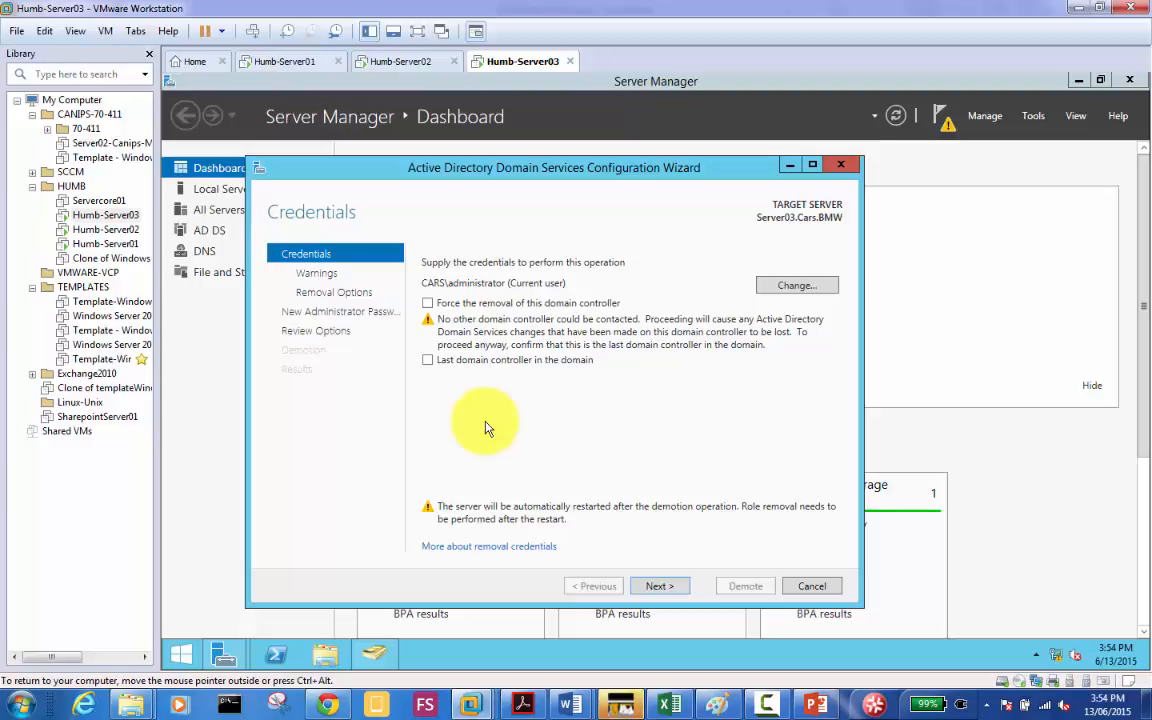
click(428, 303)
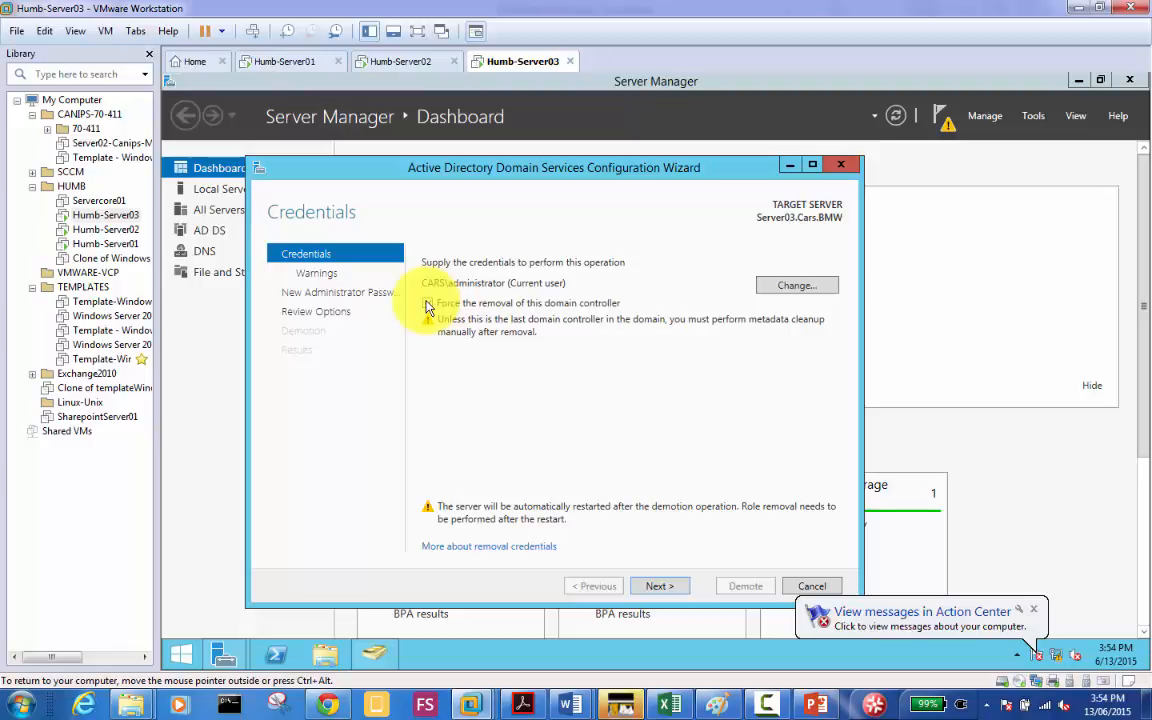
click(428, 304)
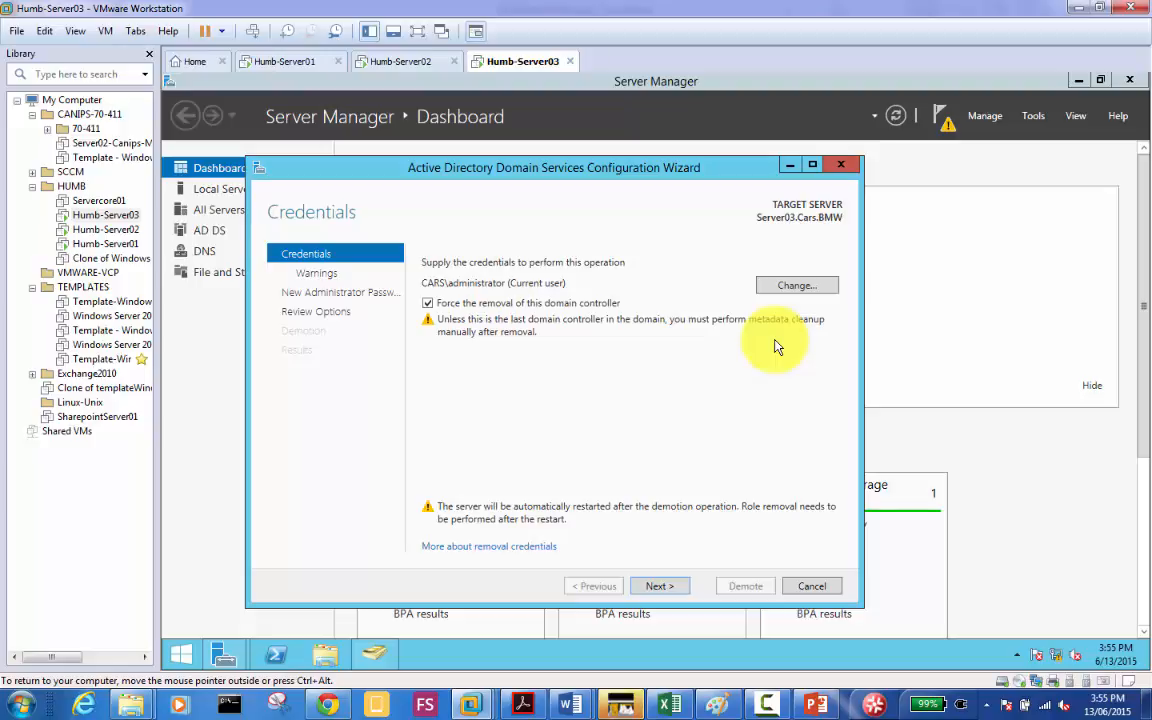
click(662, 590)
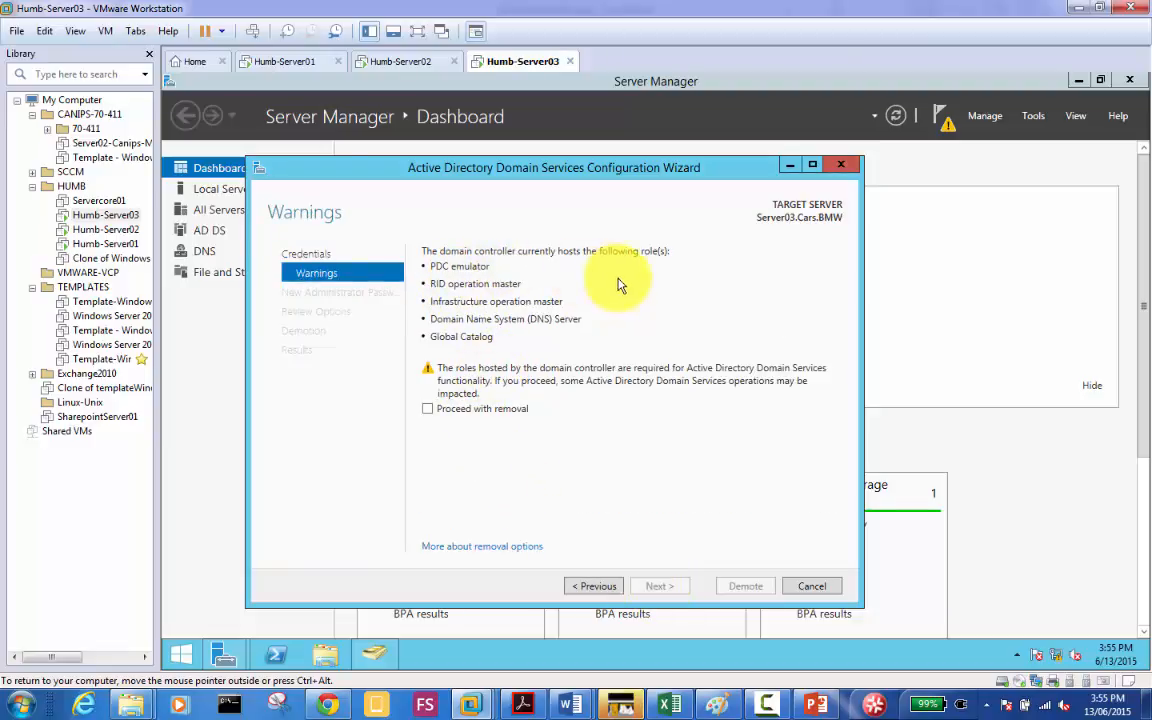
Step: Tick 'Proceed with removal' despite the hosted operation master roles and continue
click(457, 411)
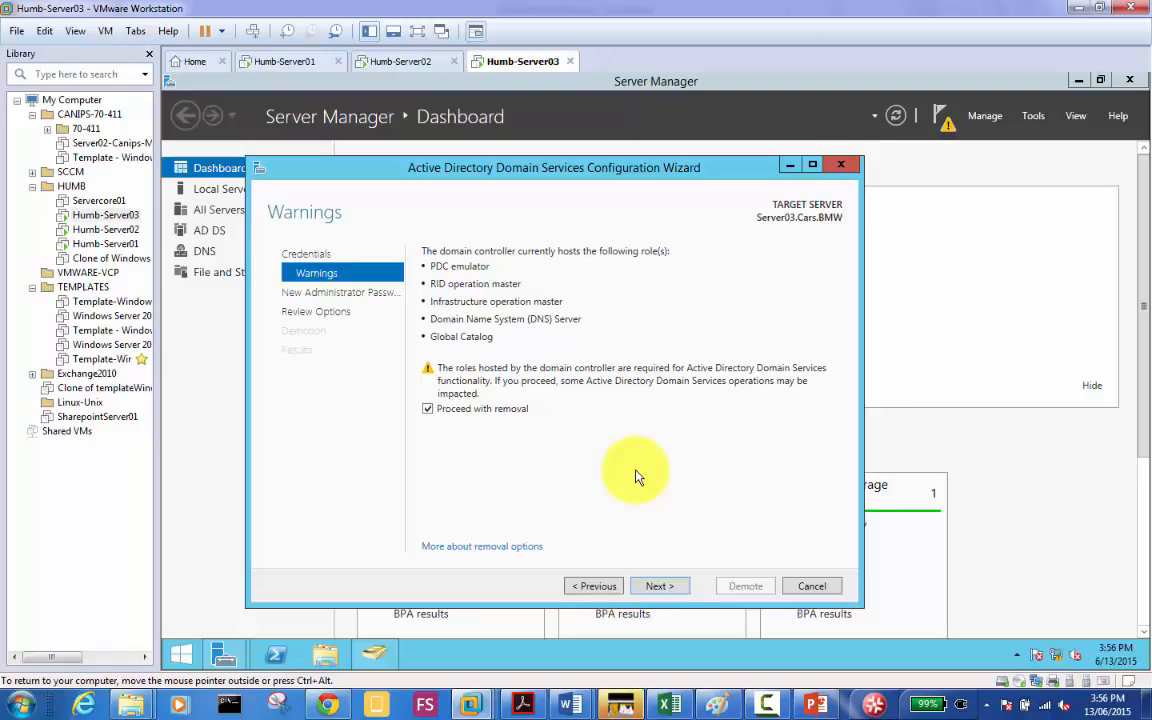
click(670, 586)
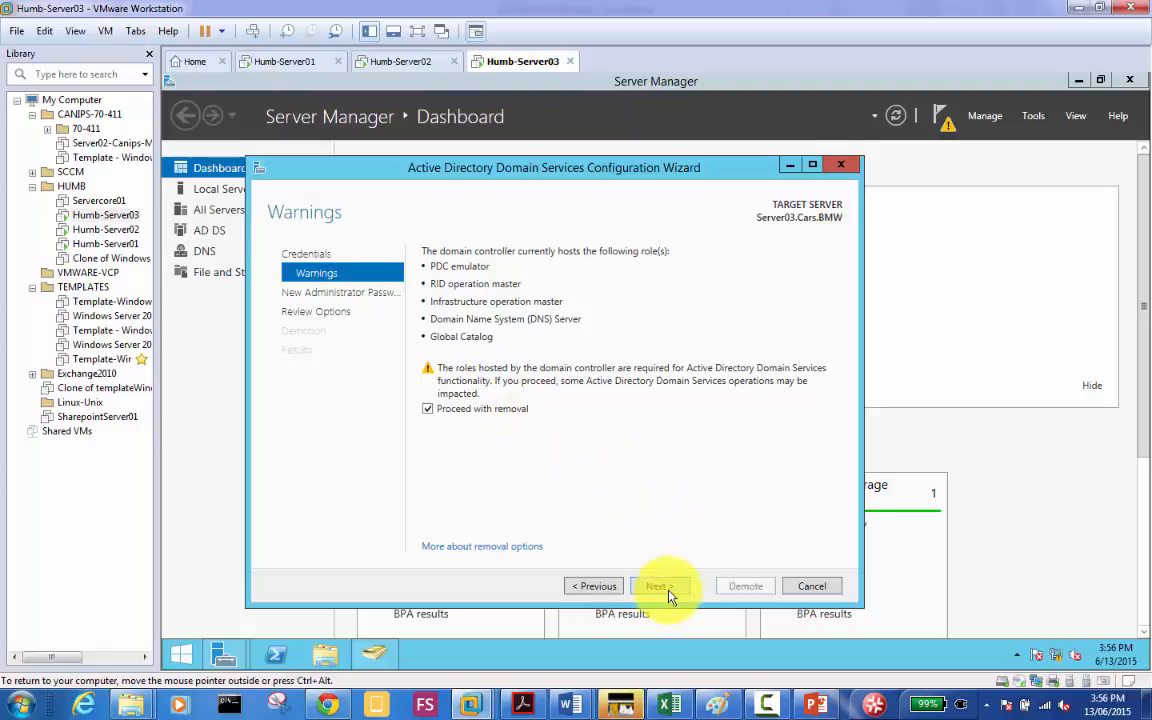
click(666, 588)
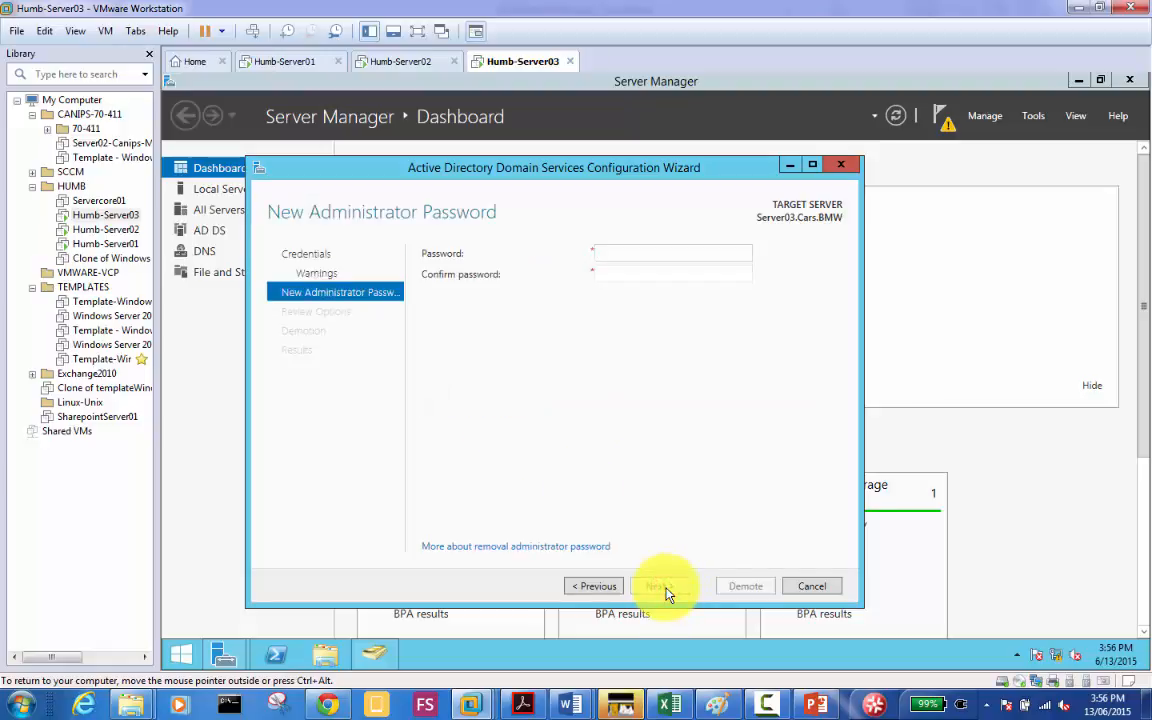
Step: Enter and confirm the new local administrator password, then continue to Review Options
text(•••••••••)
key(Tab)
text(•••••••)
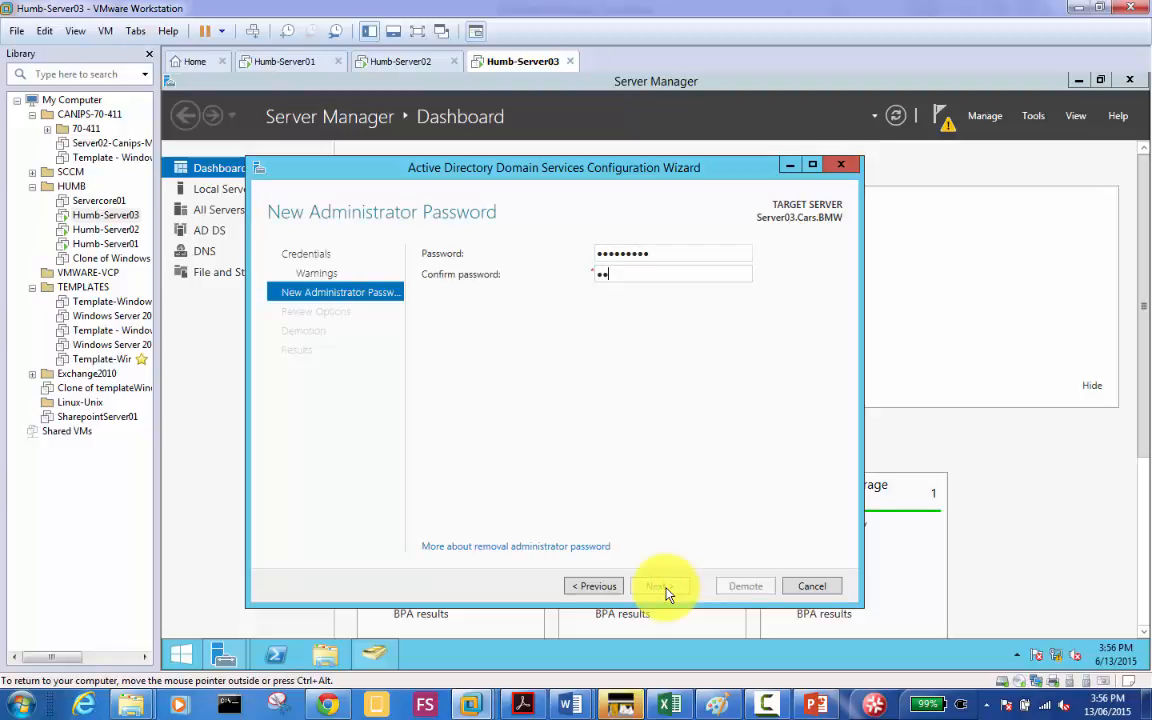
text(••)
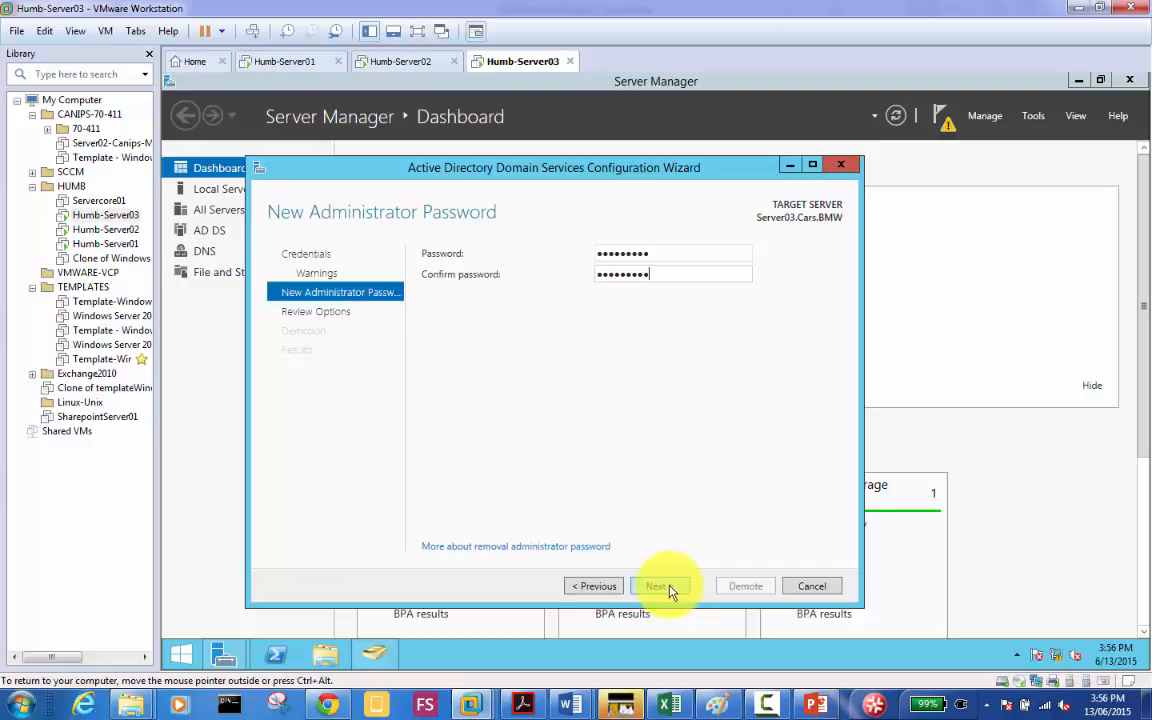
click(668, 590)
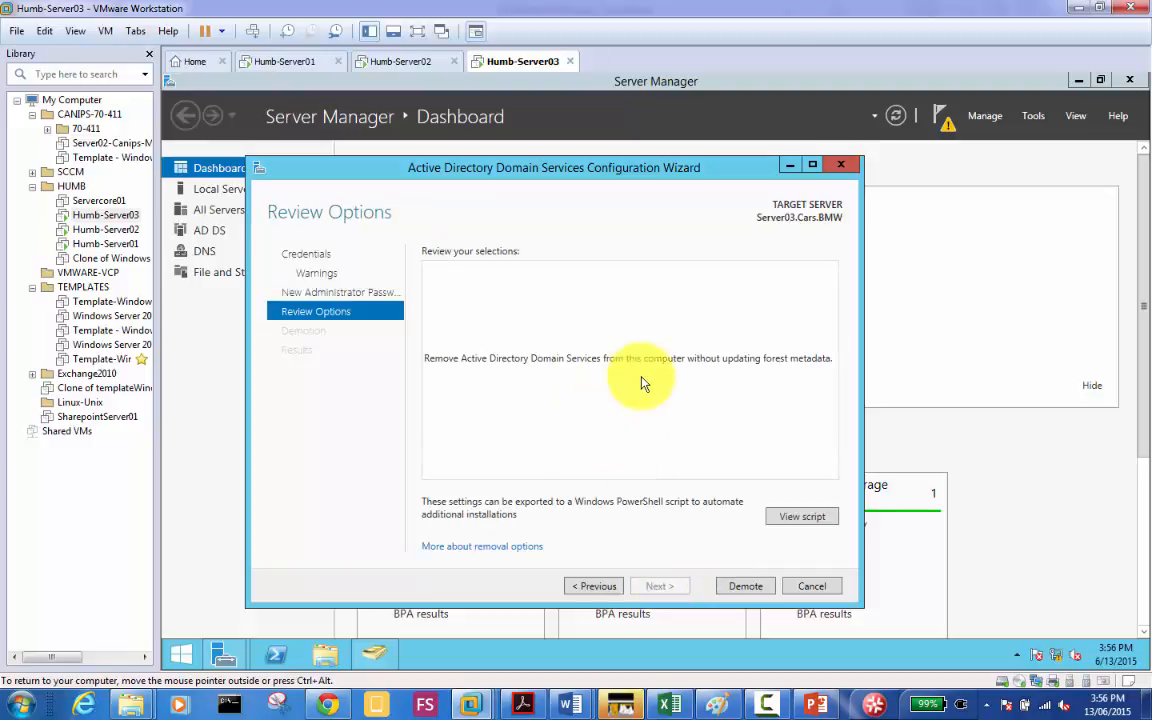
Step: Review the summary to remove AD DS without updating forest metadata and click Demote
triple_click(830, 360)
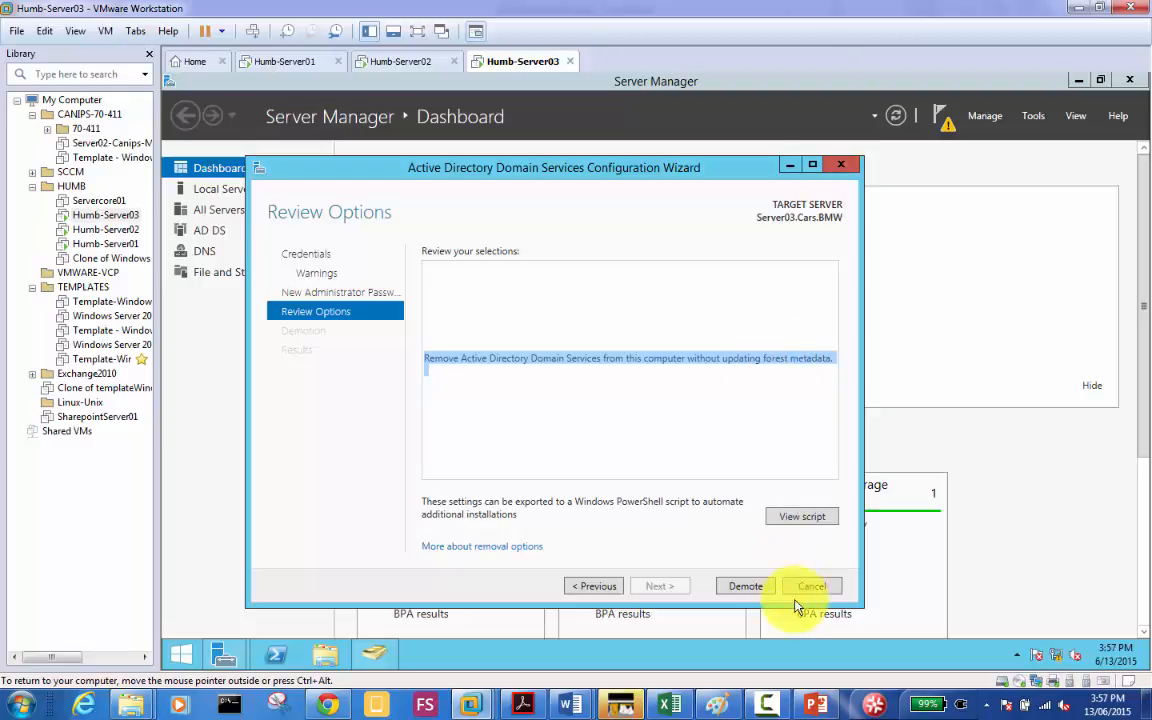
click(748, 590)
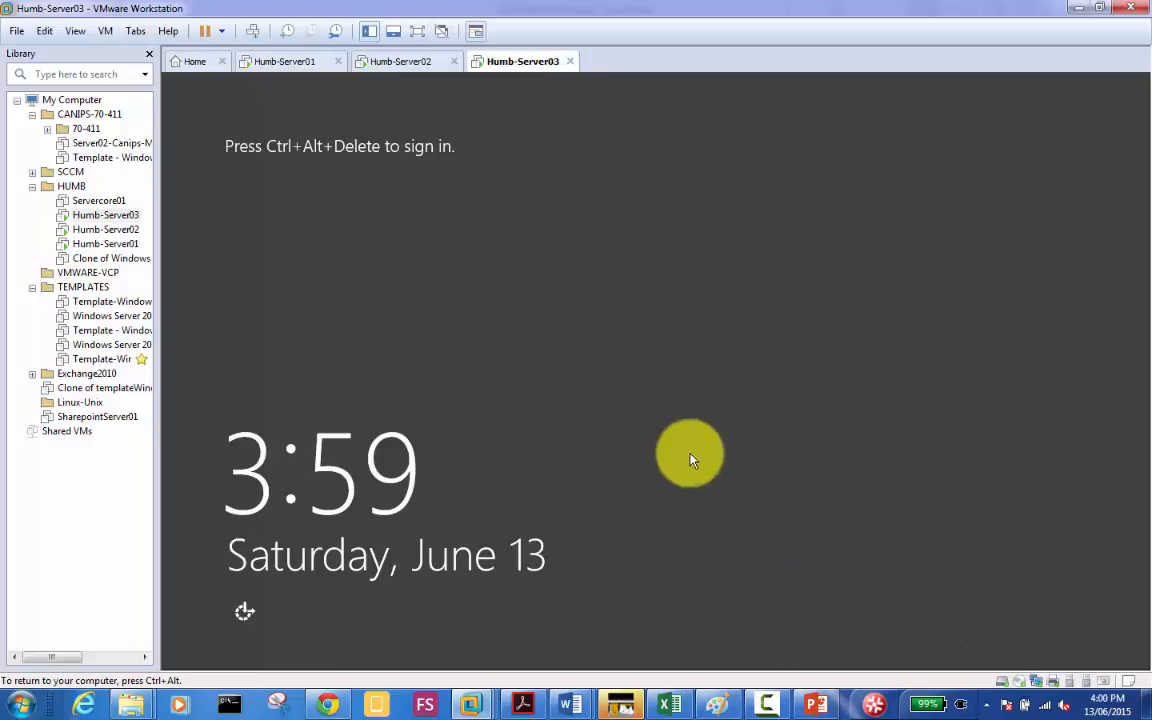
Step: Send Ctrl+Alt+Del to Humb-Server03 and sign in with the Administrator password
click(253, 31)
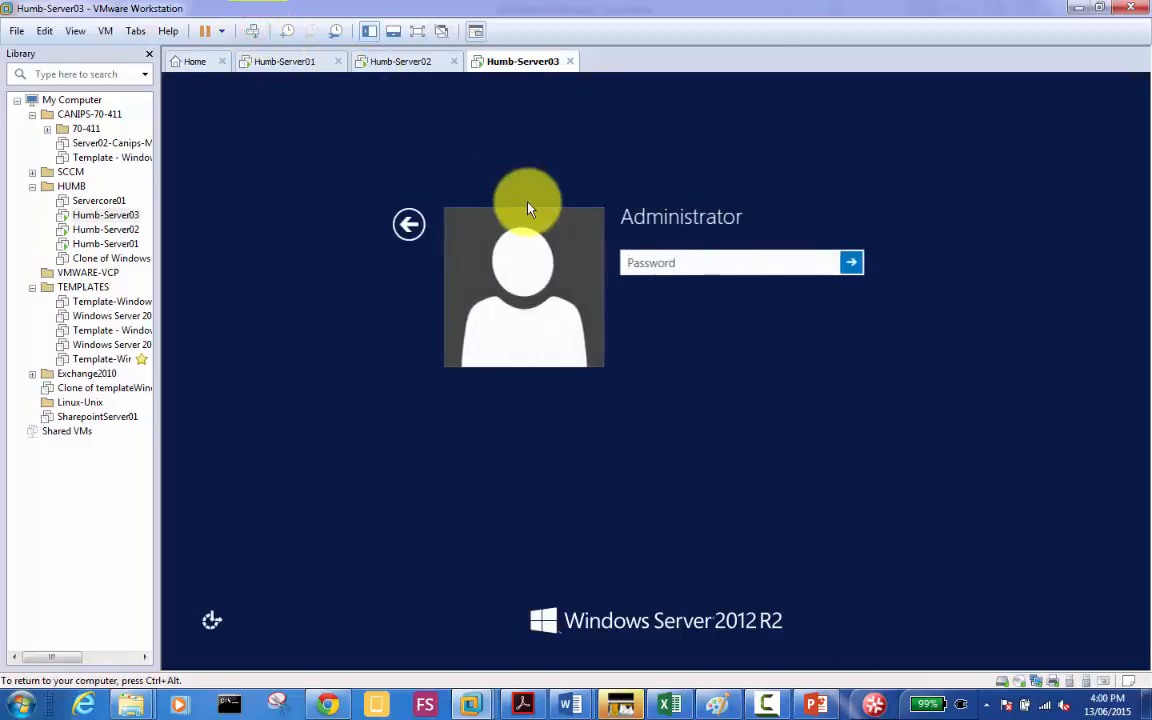
click(734, 267)
click(735, 272)
text(*********)
key(Return)
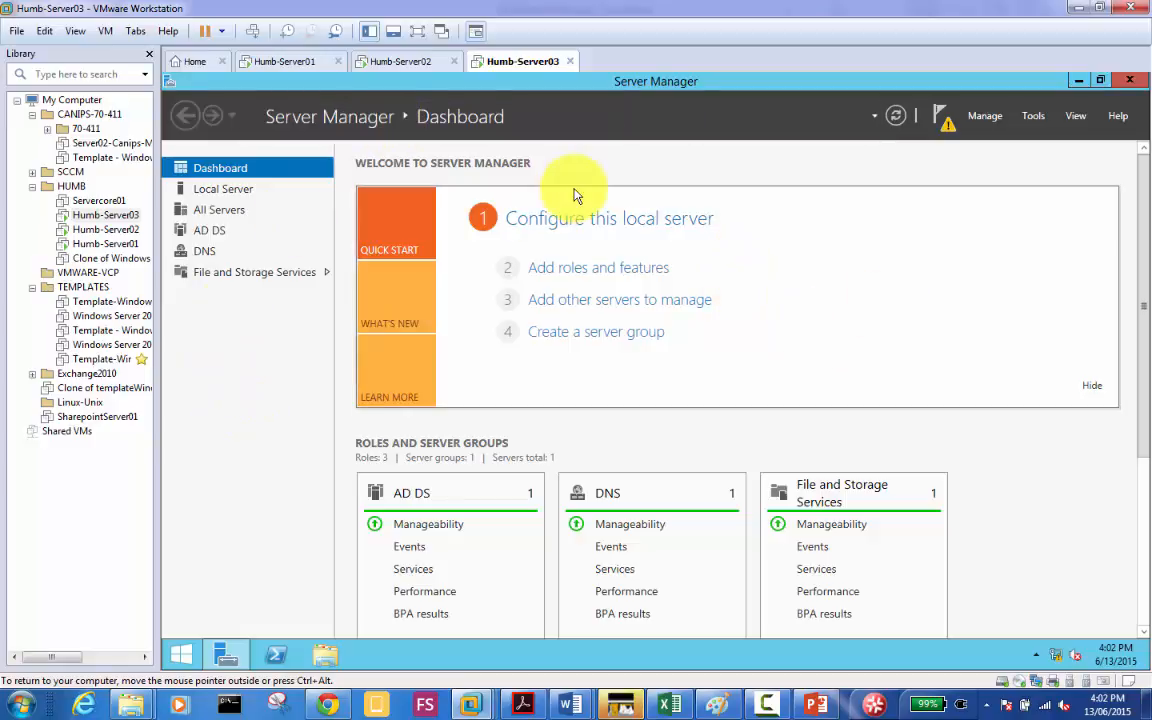
Step: Open the Local Server page to confirm Server03 now belongs to WORKGROUP
click(222, 190)
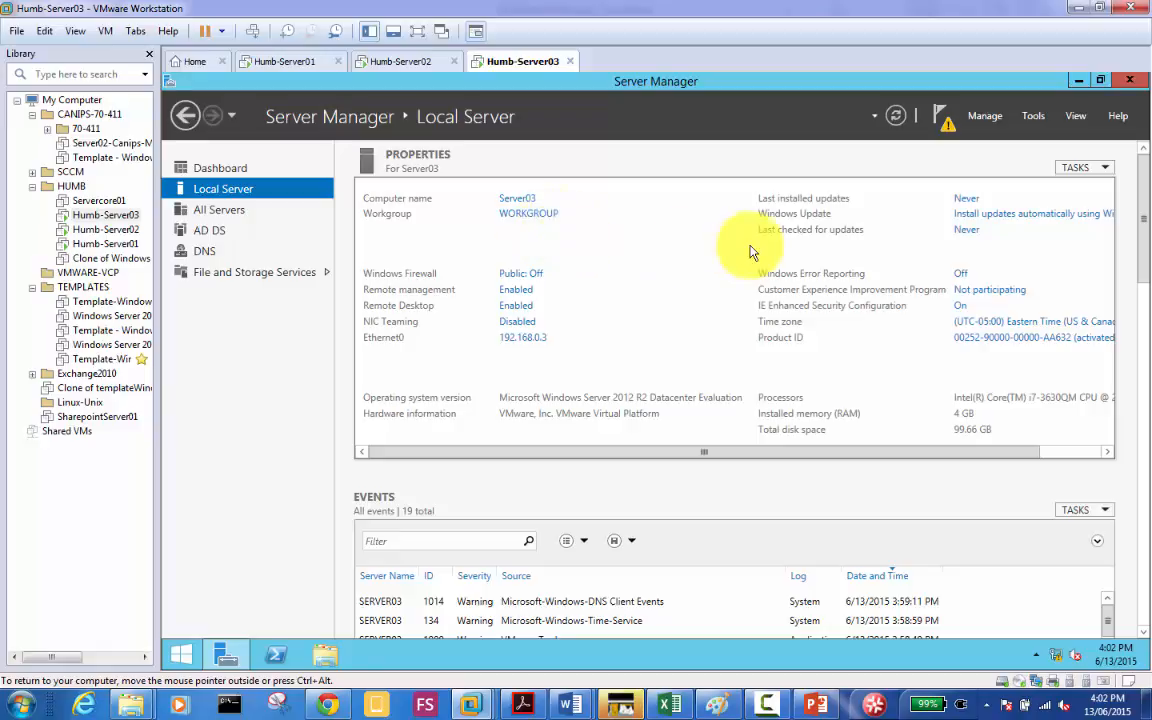
Step: Check Server03's pending AD DS configuration warning, then switch to the Humb-Server01 VM
click(945, 120)
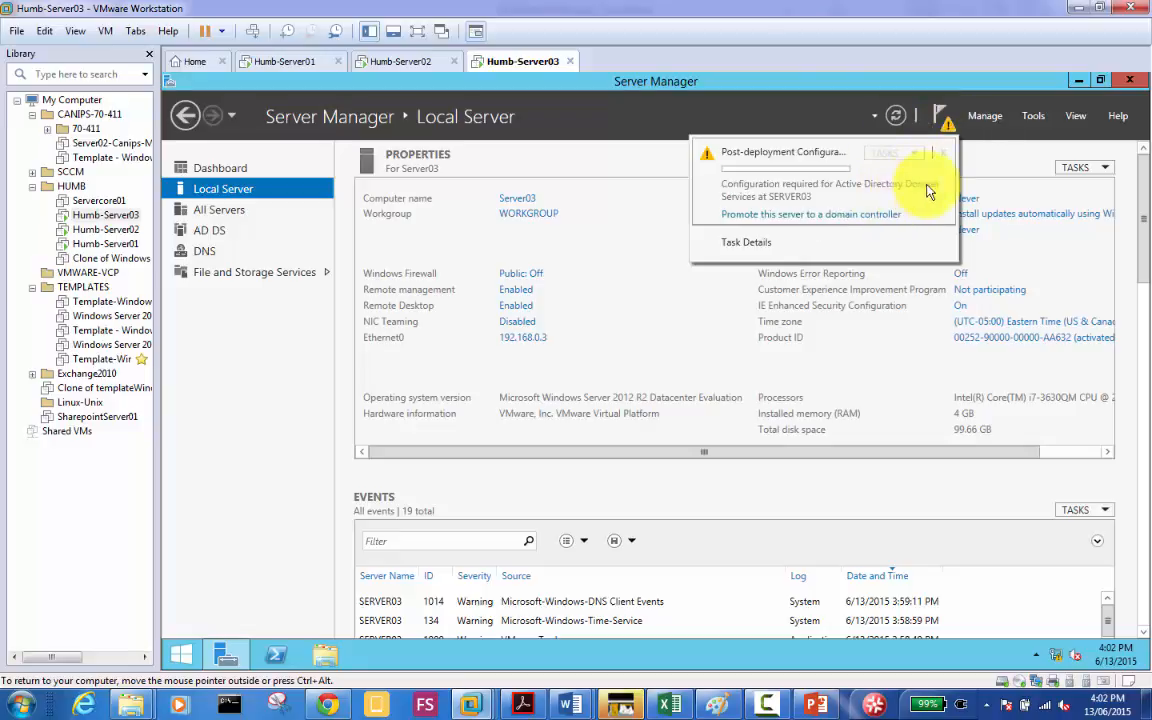
click(232, 236)
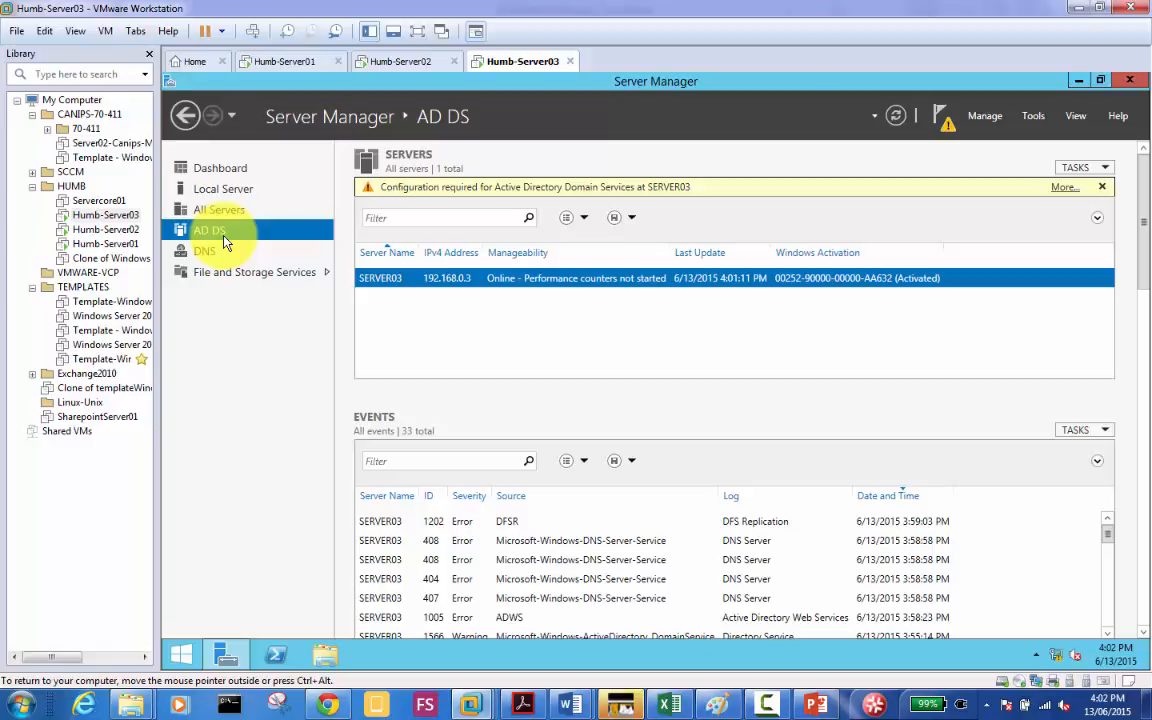
click(284, 66)
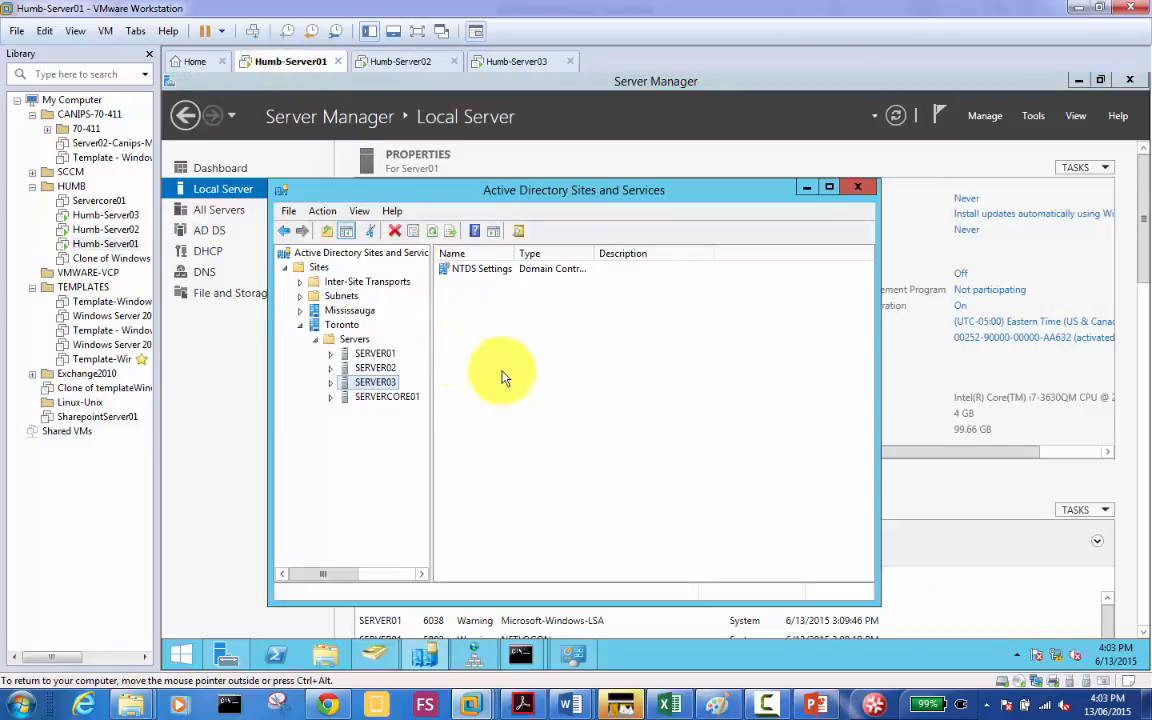
Step: Refresh Sites, expand Toronto's Servers, and bring up SERVER03's context menu
right_click(321, 270)
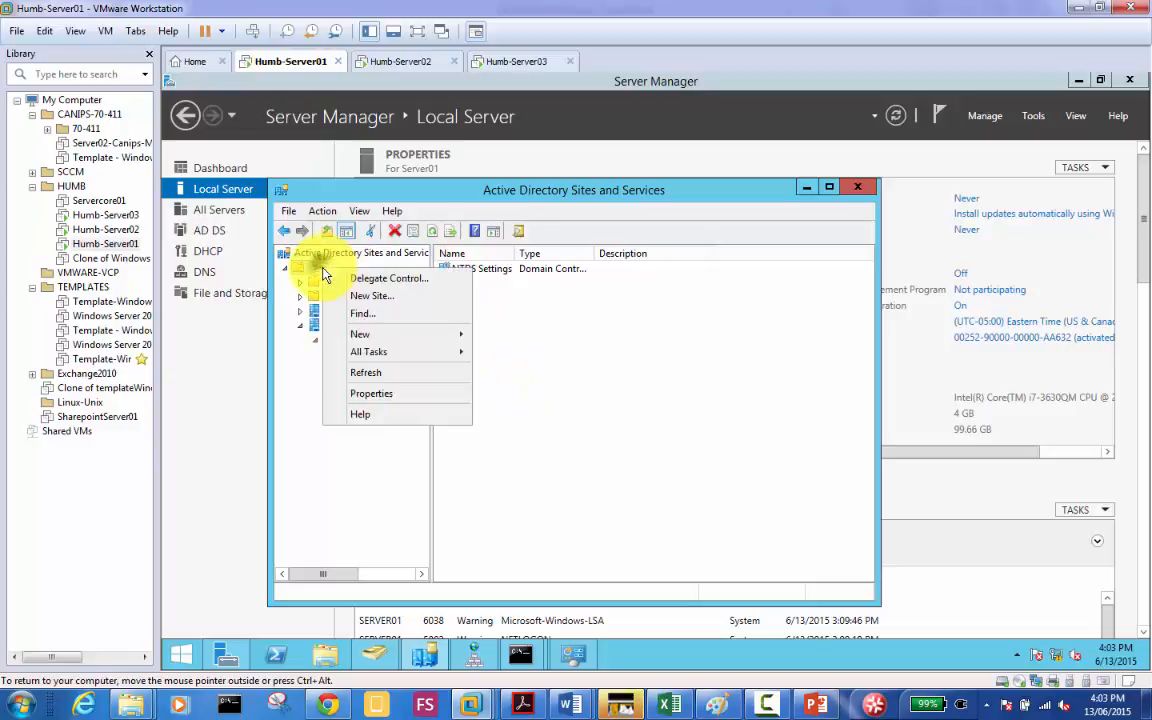
click(394, 376)
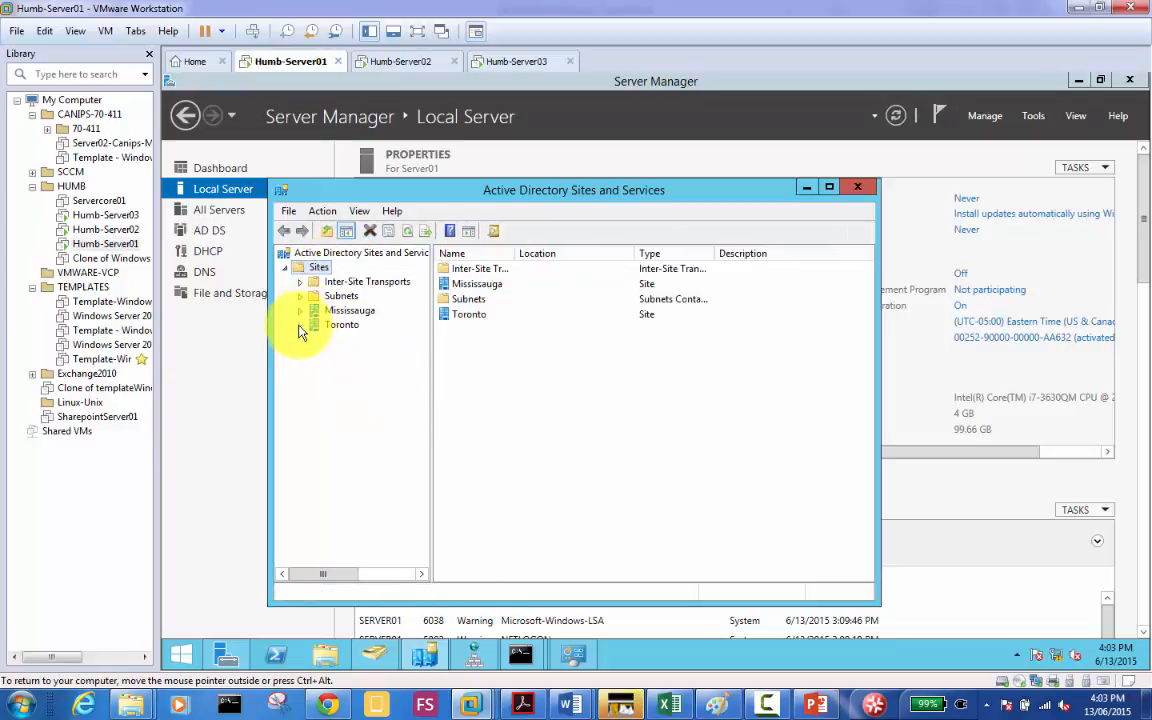
click(300, 325)
click(315, 339)
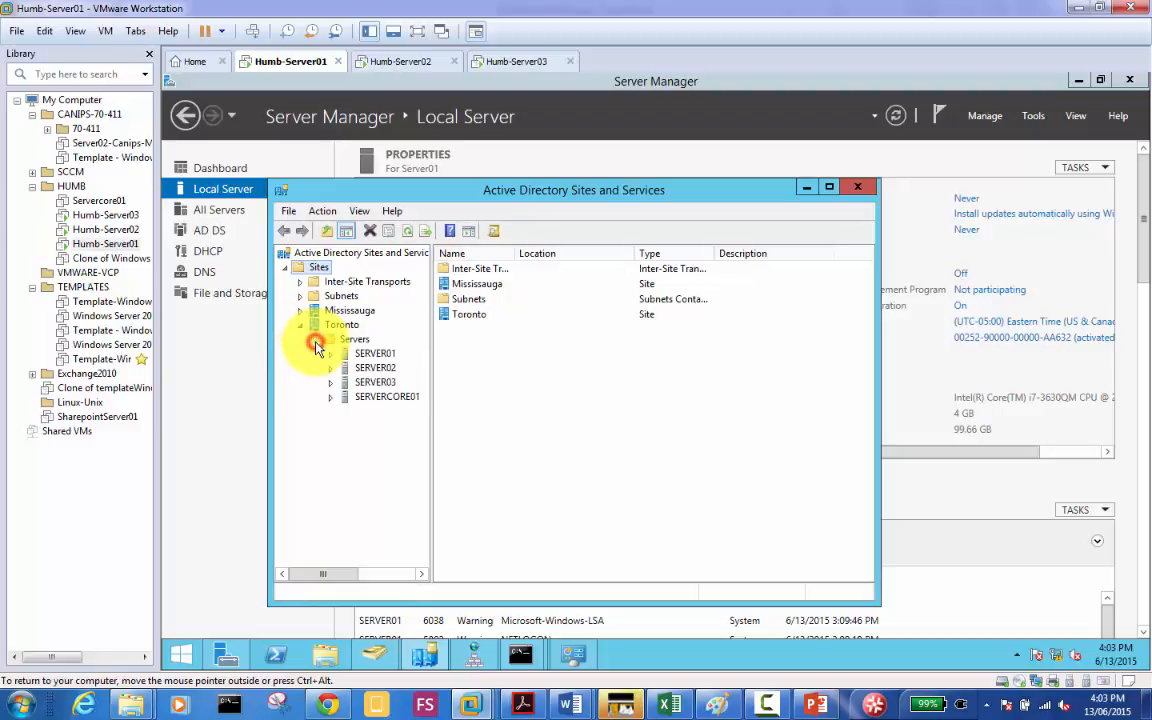
click(384, 386)
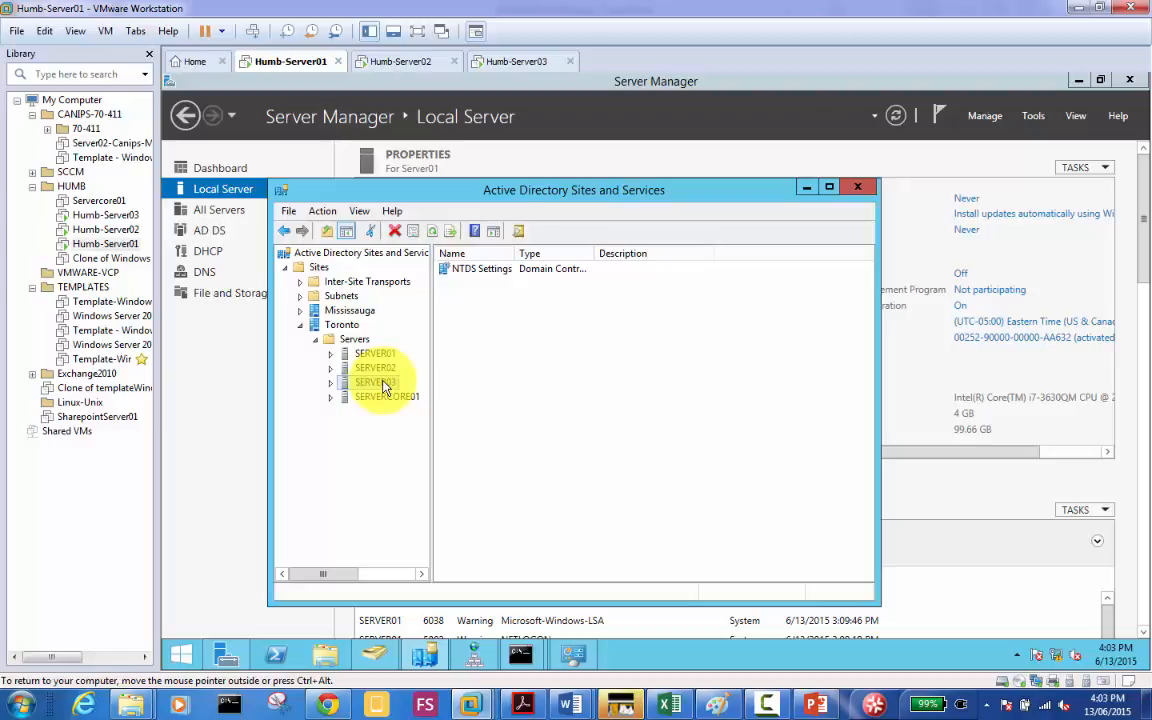
right_click(385, 387)
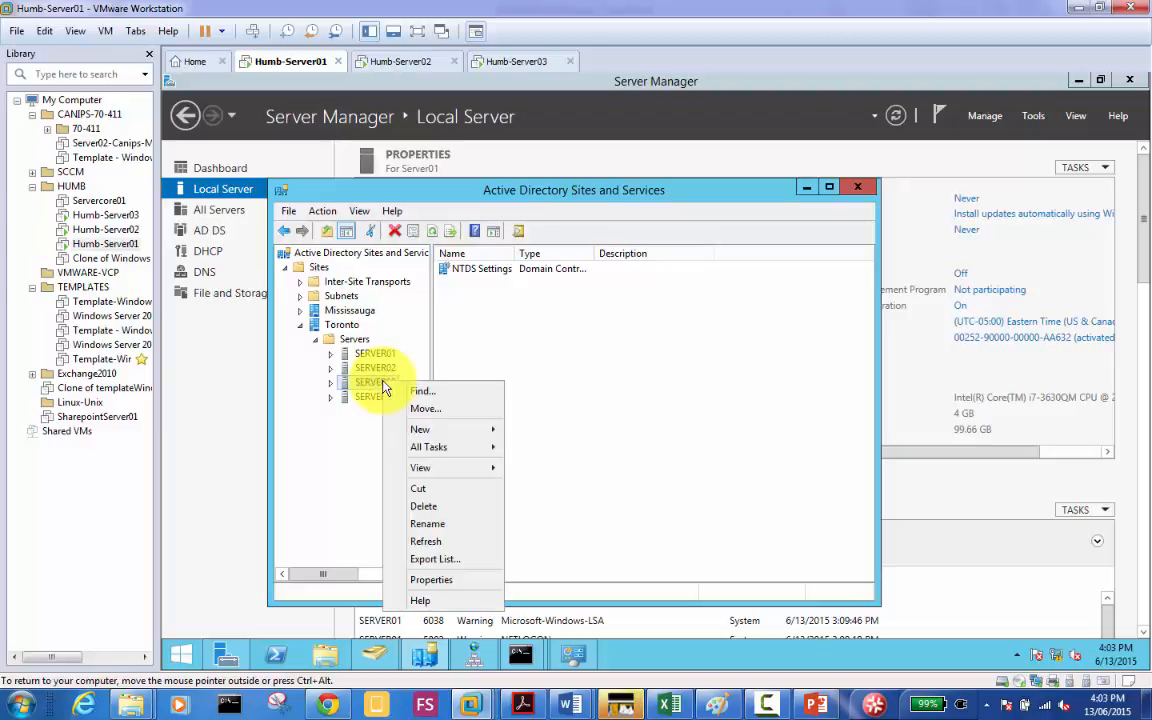
Step: Try deleting SERVER03 and its subtree from Toronto, then dismiss the domain-controller error
click(456, 513)
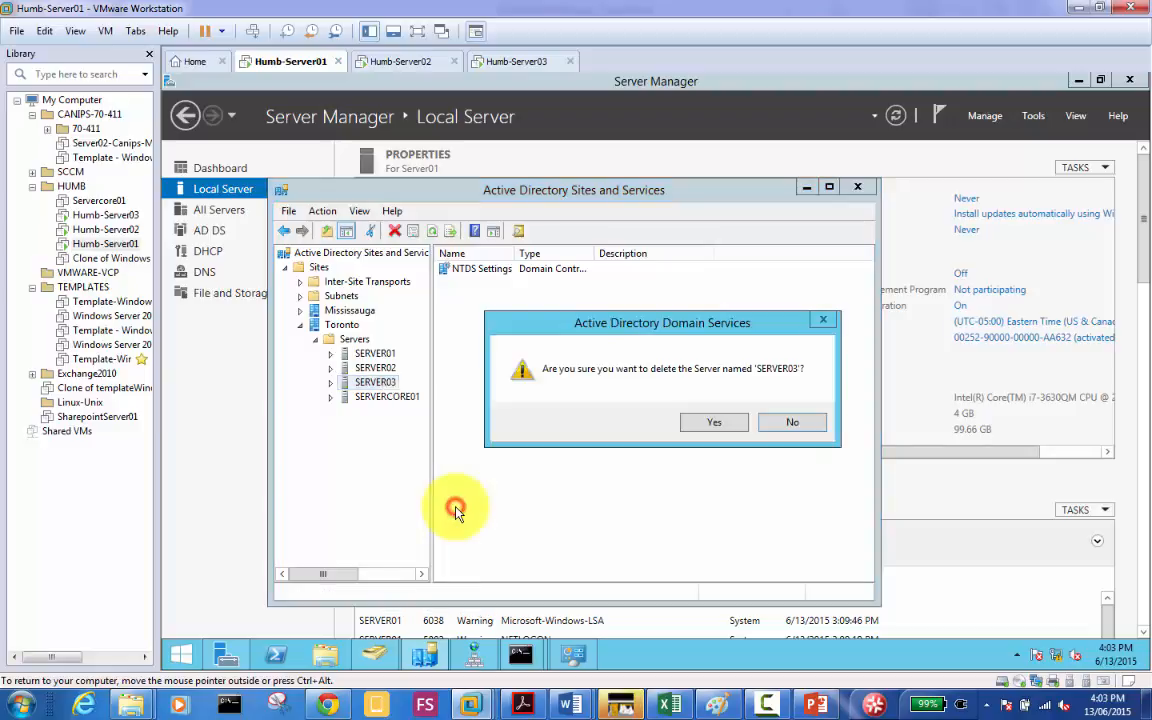
click(697, 425)
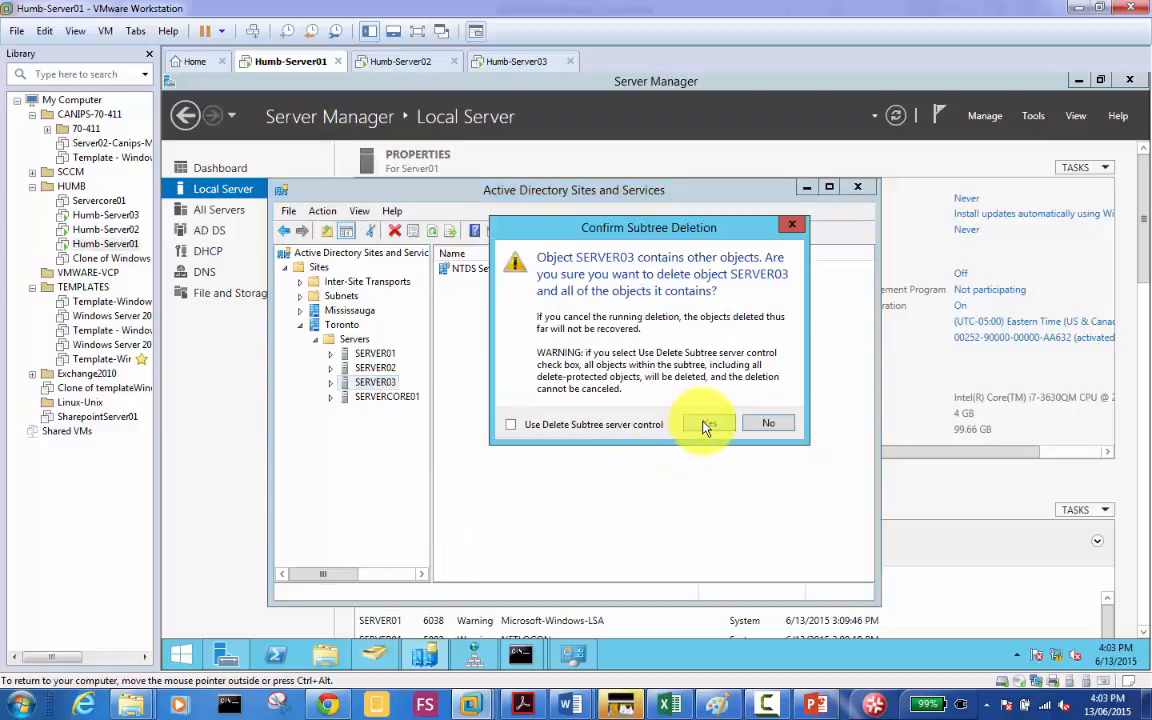
click(703, 425)
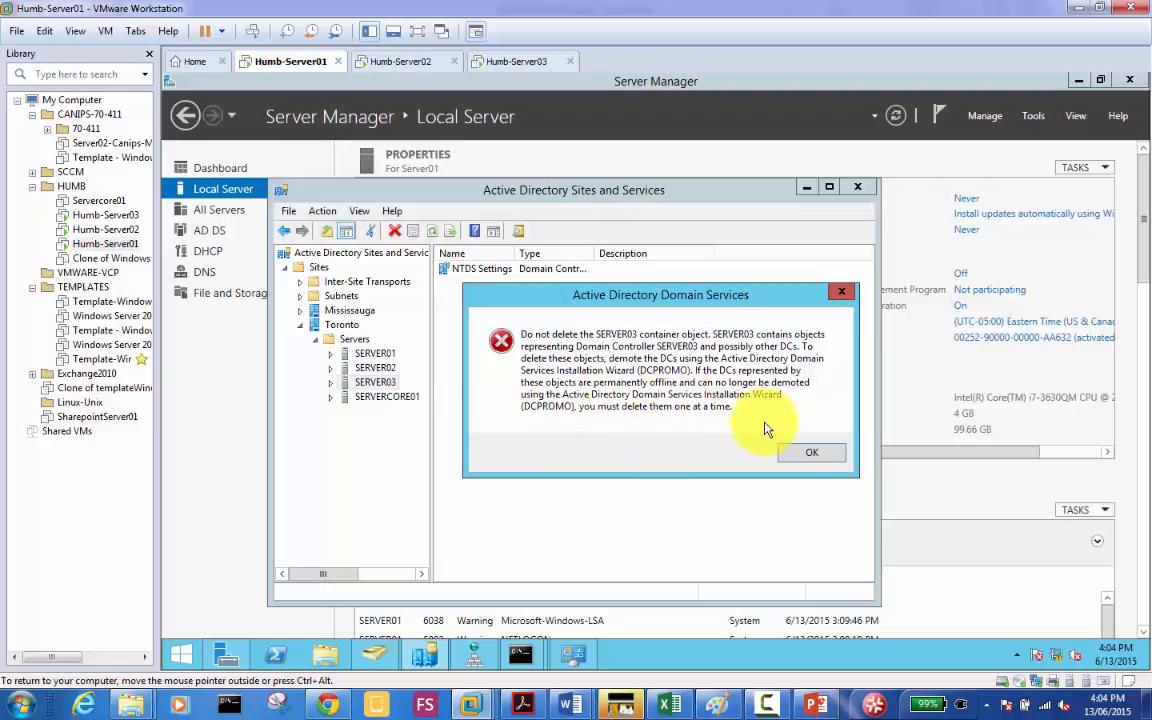
click(812, 455)
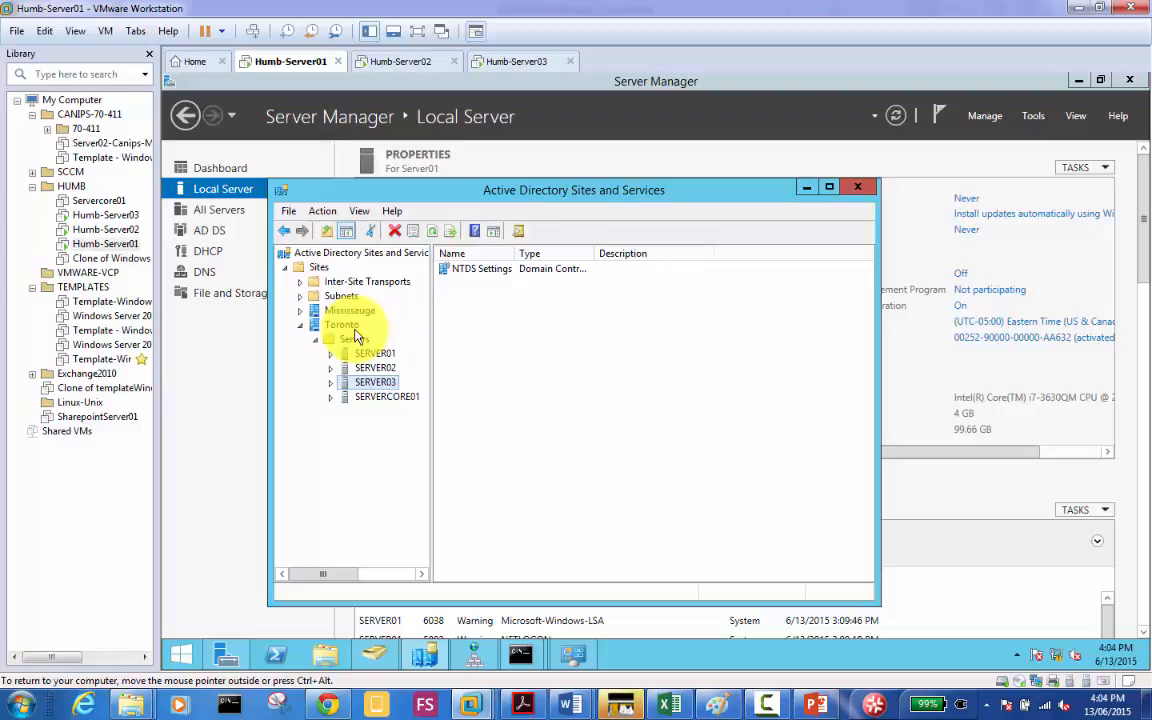
Step: Cancel the accidental rename of SERVER03 and expand it to show its contents
click(380, 385)
right_click(381, 385)
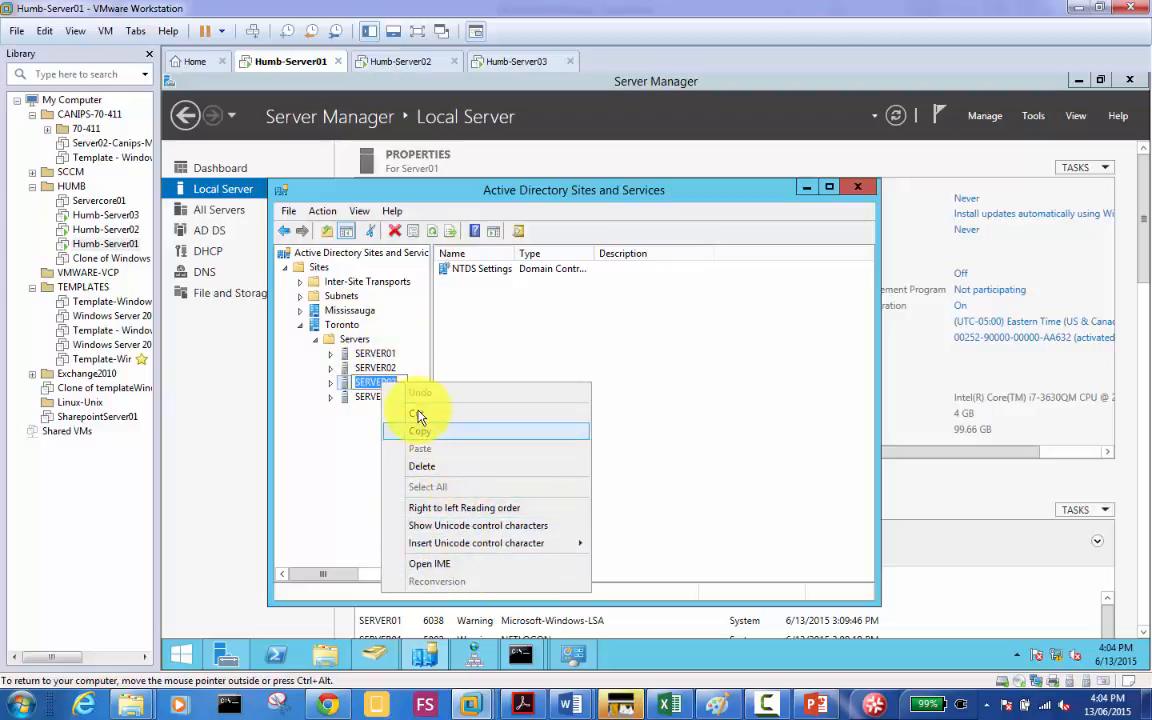
click(346, 432)
click(330, 382)
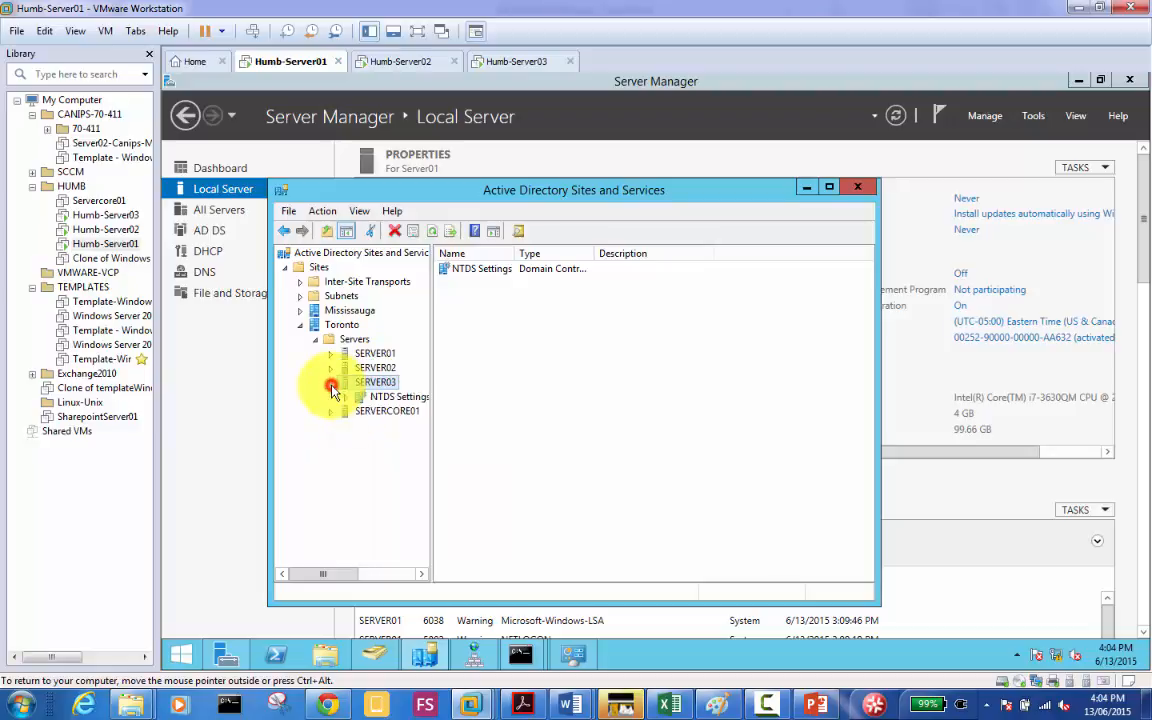
mouse_move(396, 398)
mouse_down()
mouse_move(382, 408)
mouse_move(392, 401)
mouse_up()
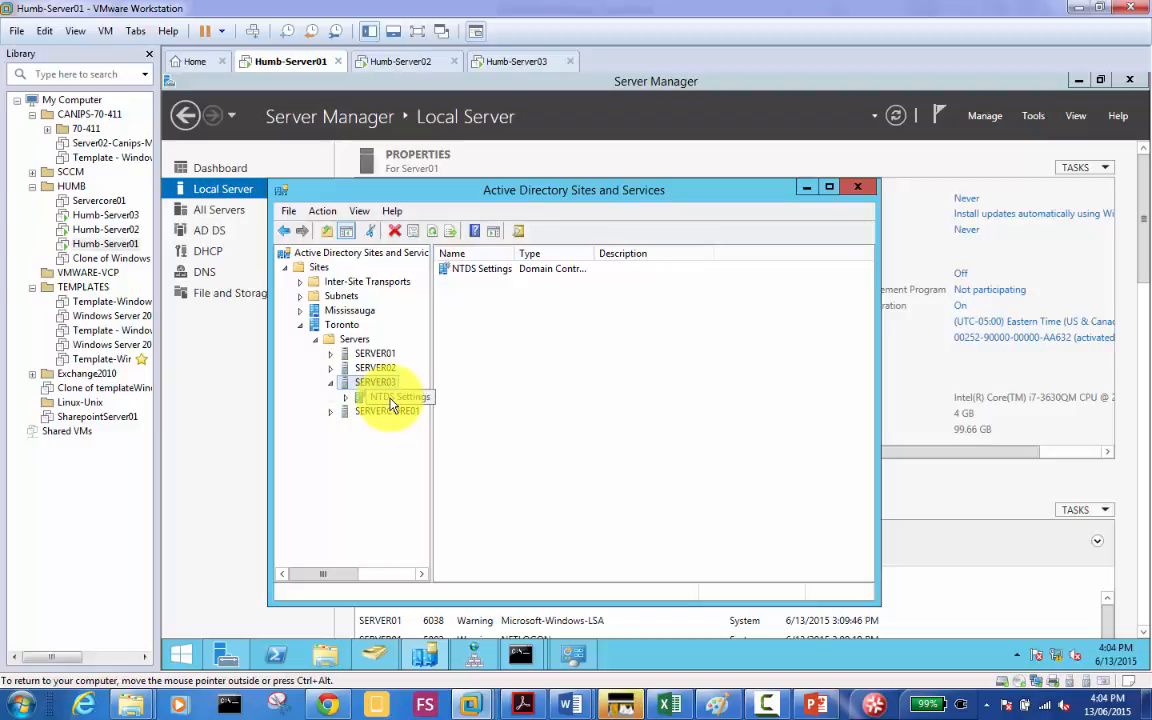
drag(391, 403, 391, 403)
Step: Delete SERVER03 again with the Use Delete Subtree server control option enabled
right_click(378, 383)
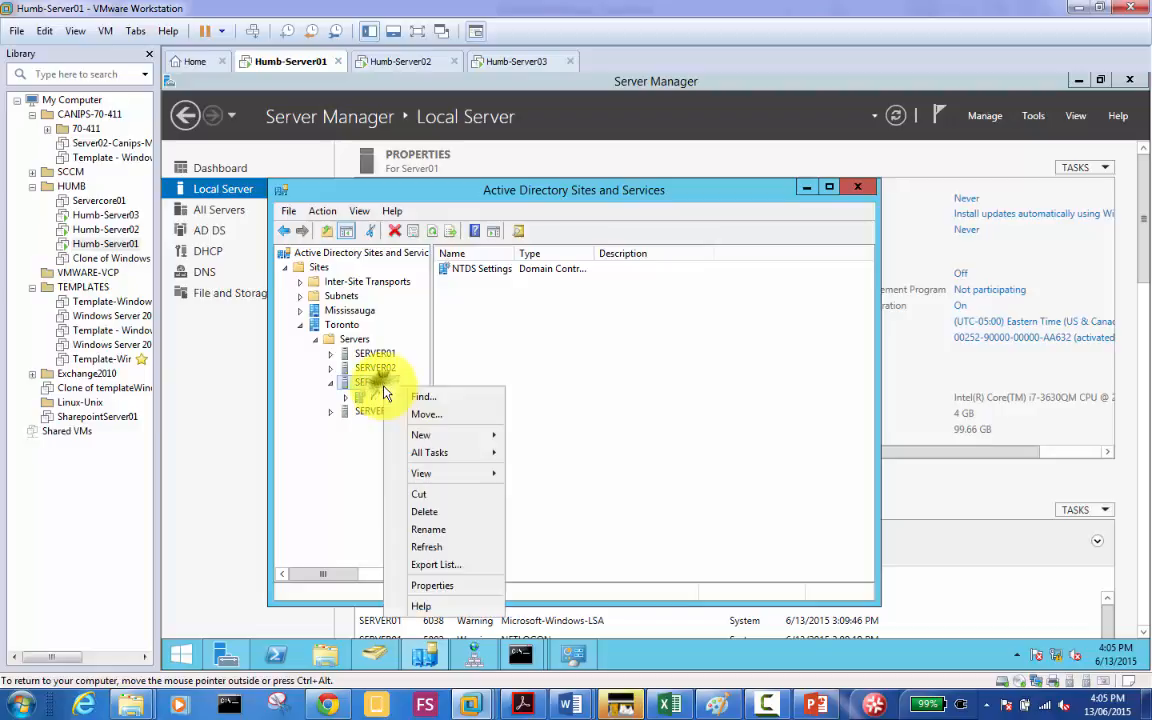
click(458, 514)
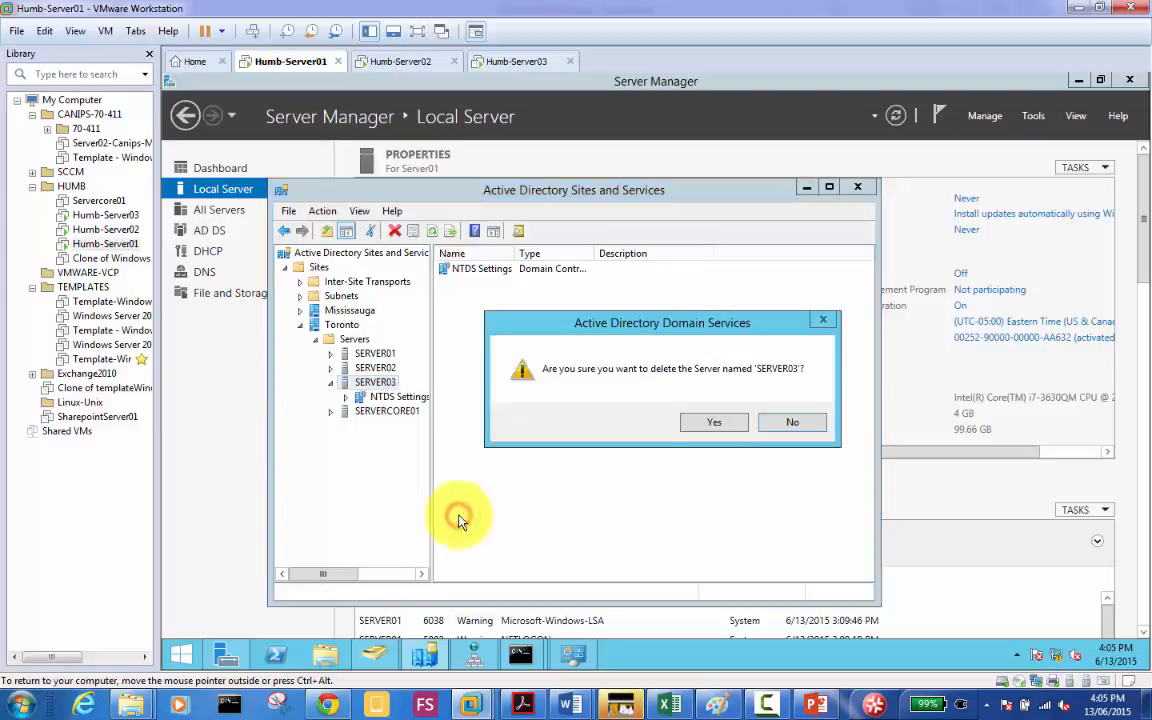
click(717, 428)
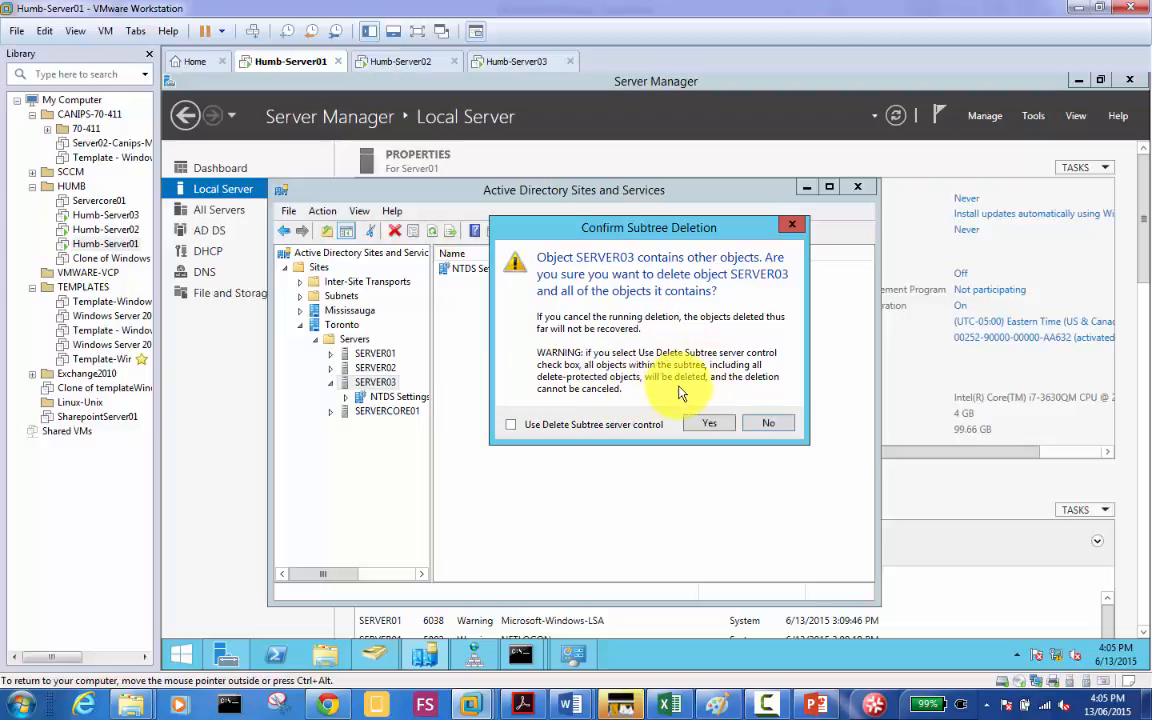
click(521, 430)
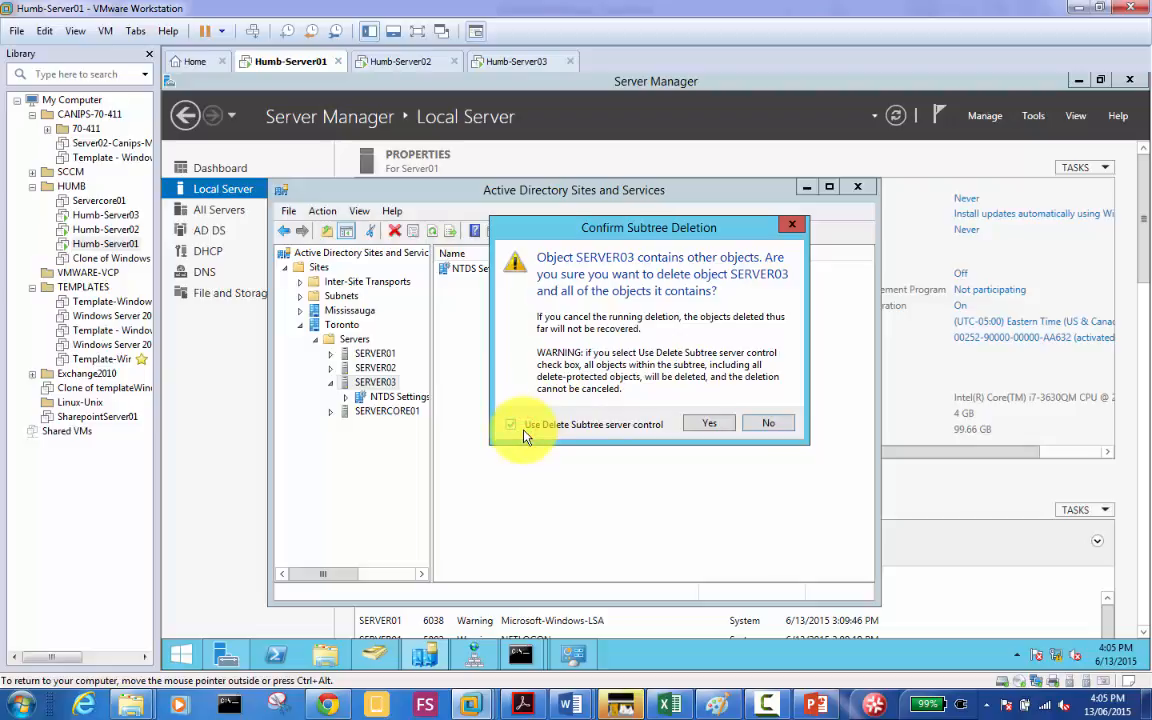
click(703, 426)
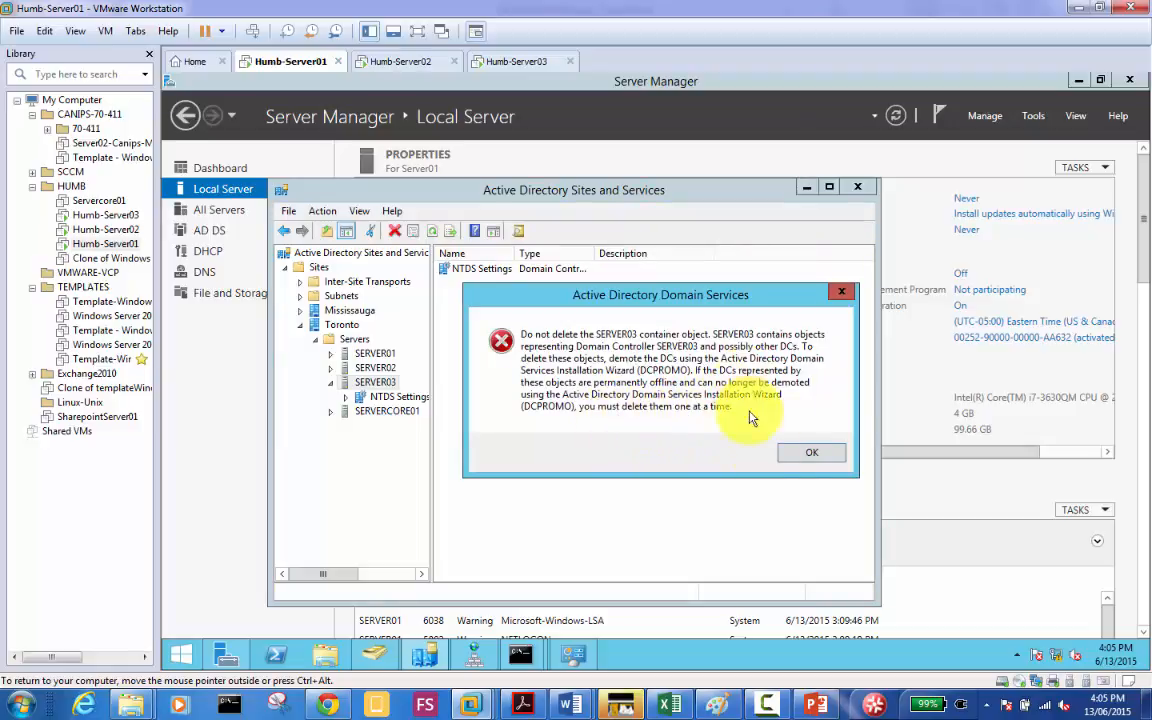
Step: Dismiss the Active Directory error refusing SERVER03's deletion
click(808, 454)
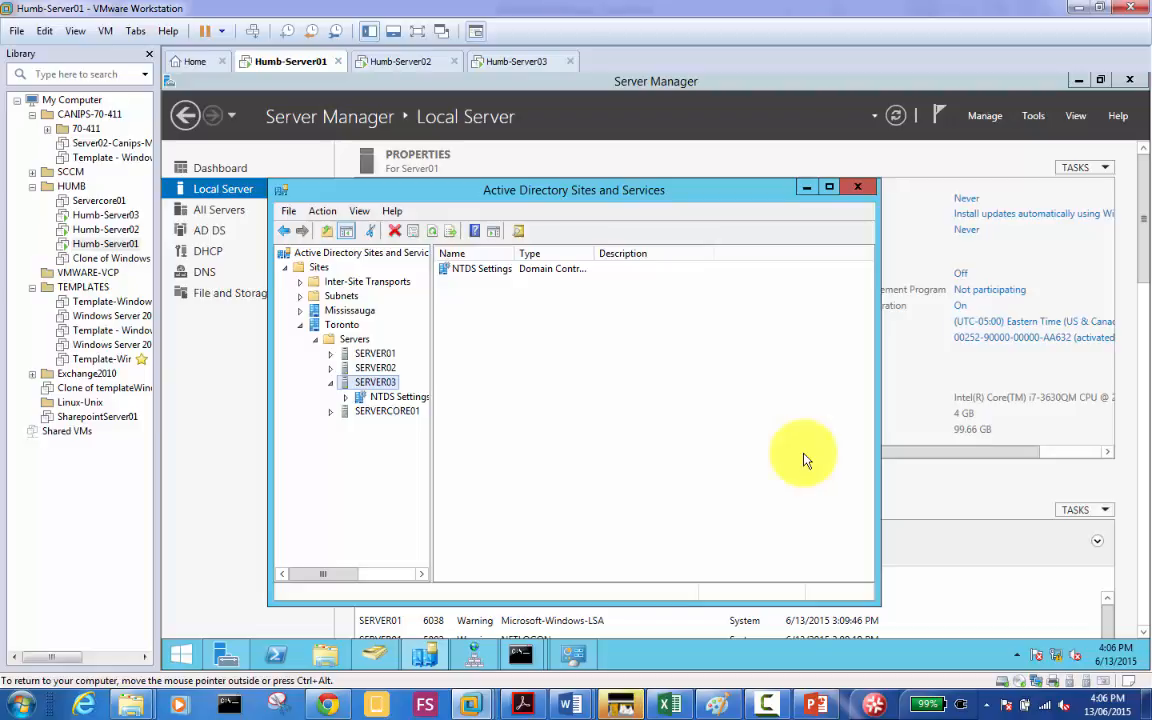
Step: Clear the tree selection and switch to the Humb-Server03 VM's AD DS page
click(540, 425)
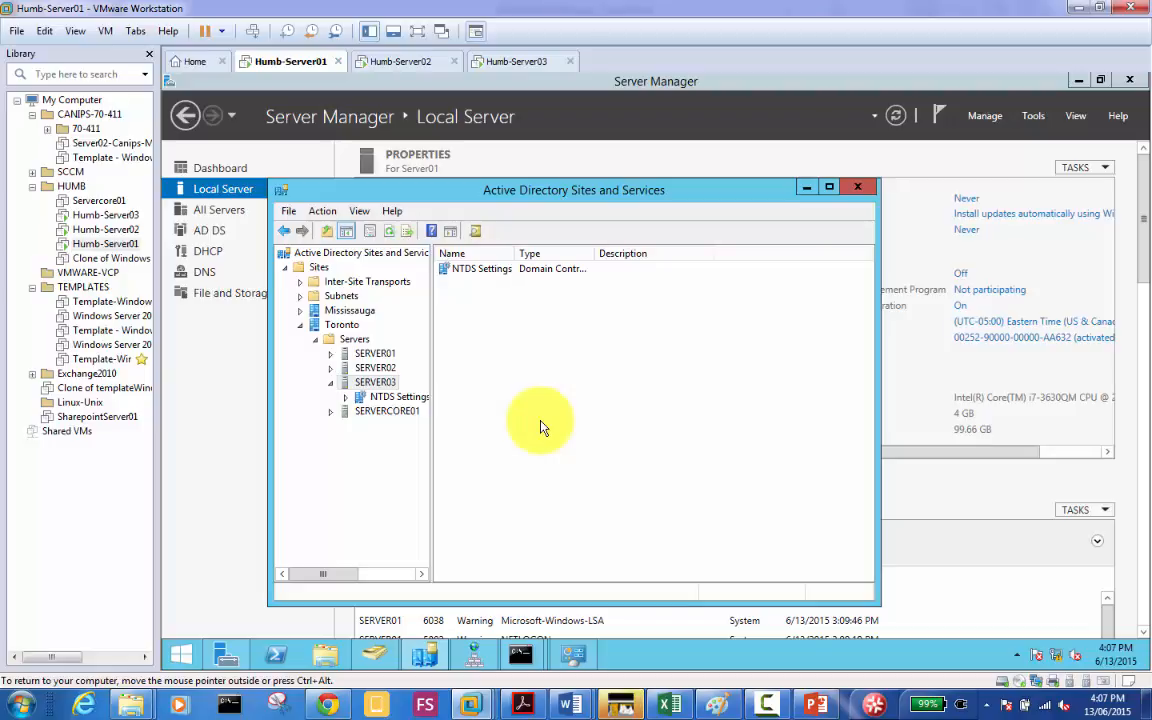
click(515, 62)
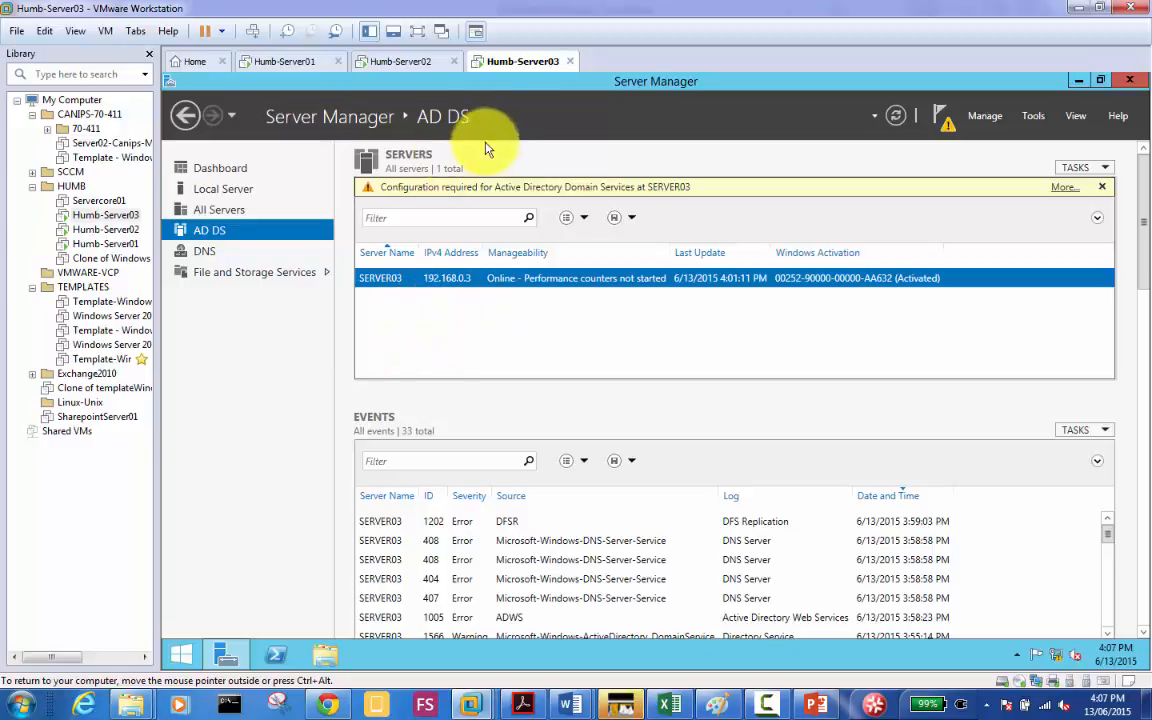
Step: Rename the computer from Server03 to Server04 and acknowledge the restart-required notice
click(237, 199)
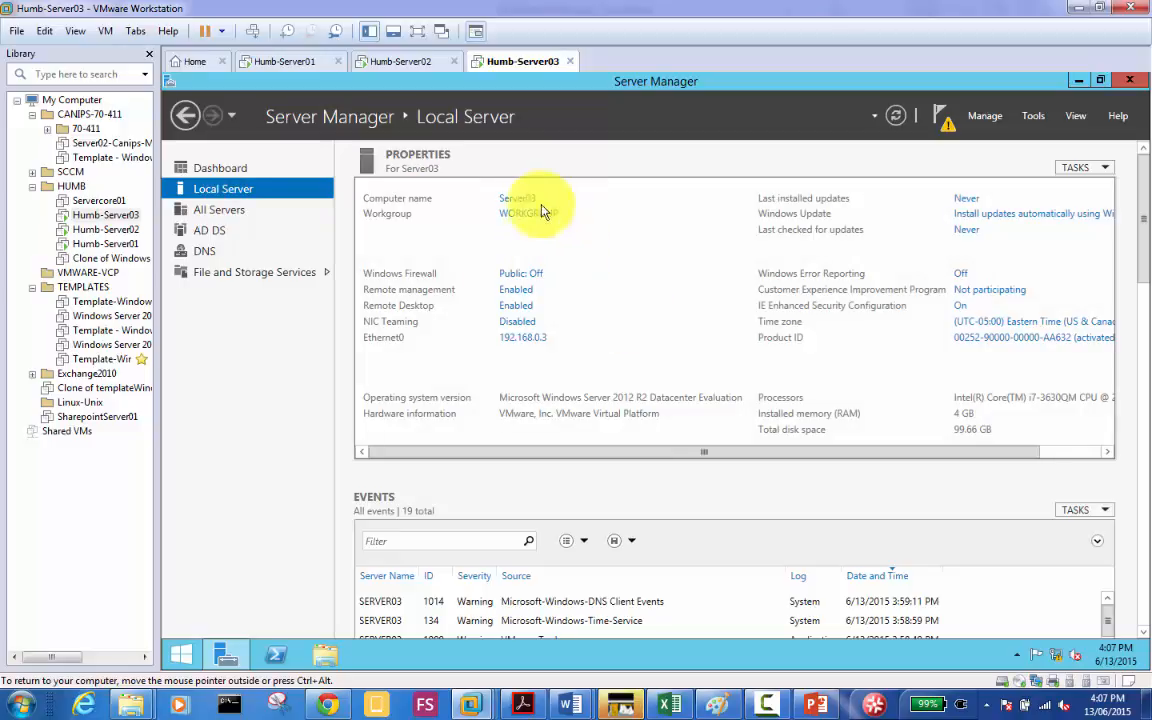
click(516, 200)
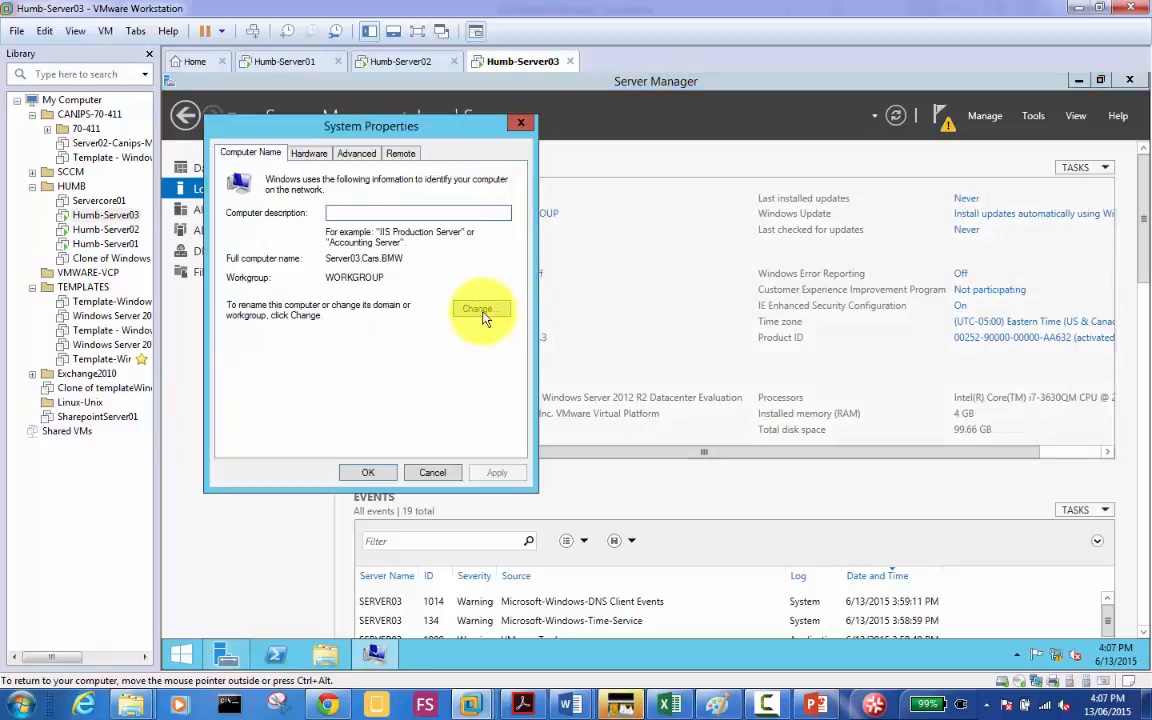
click(481, 310)
key(Right)
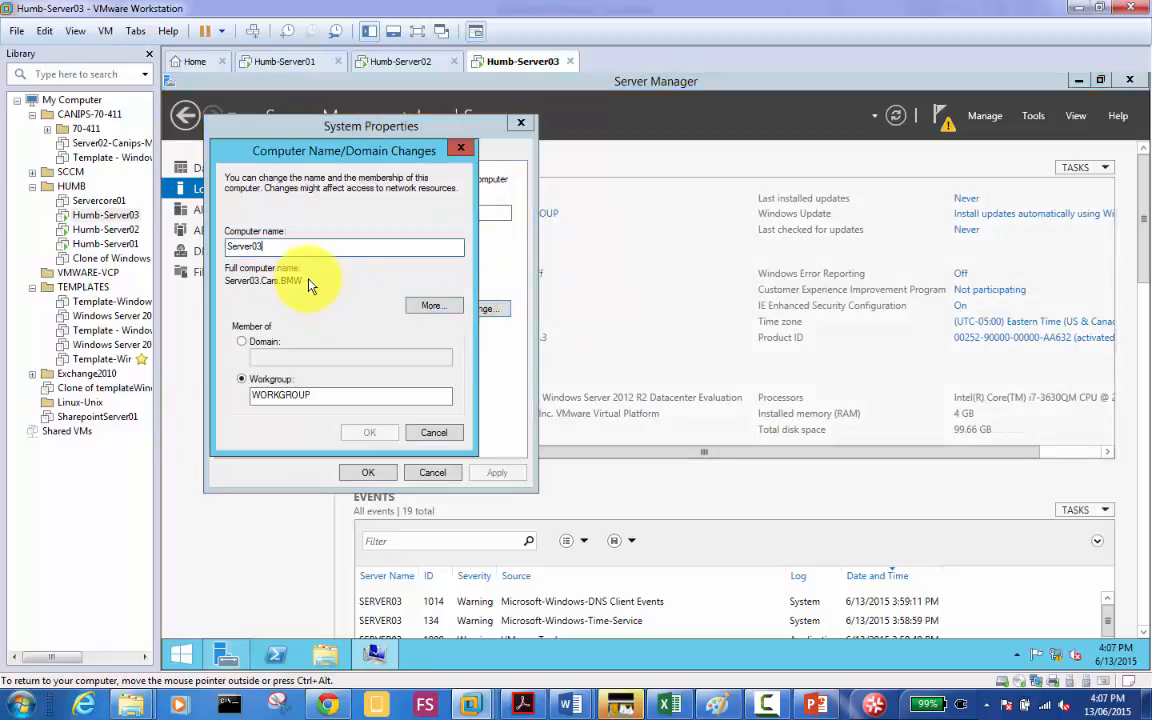
key(BackSpace)
text(4)
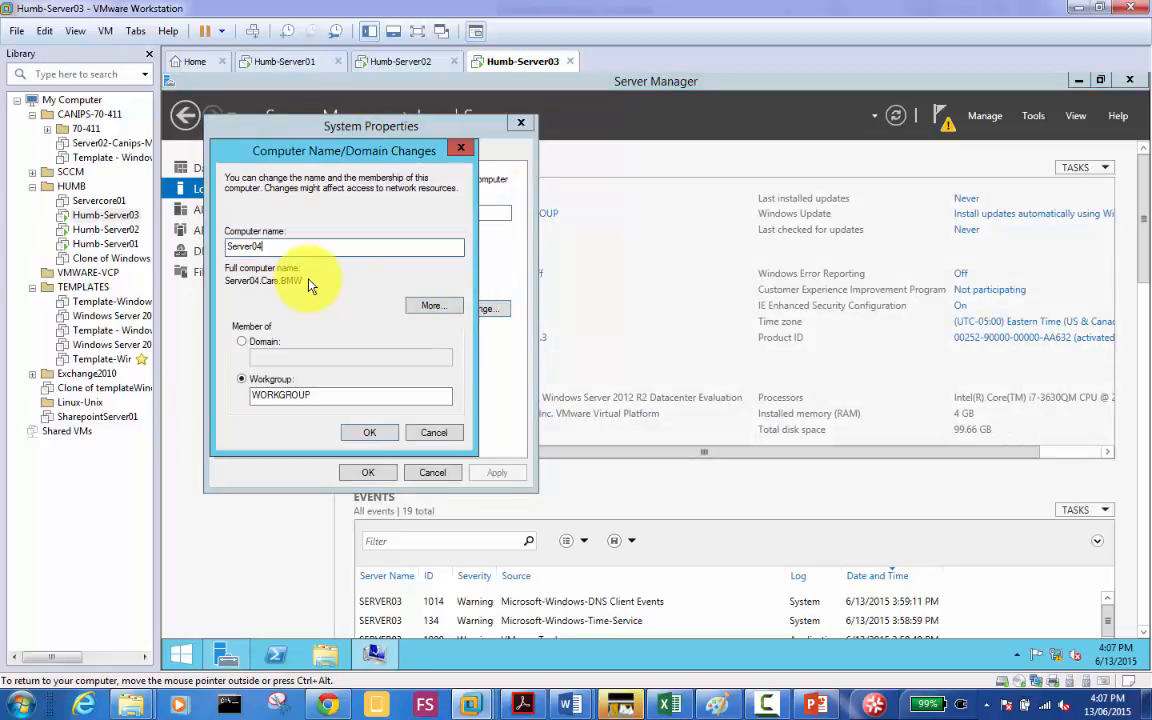
click(370, 432)
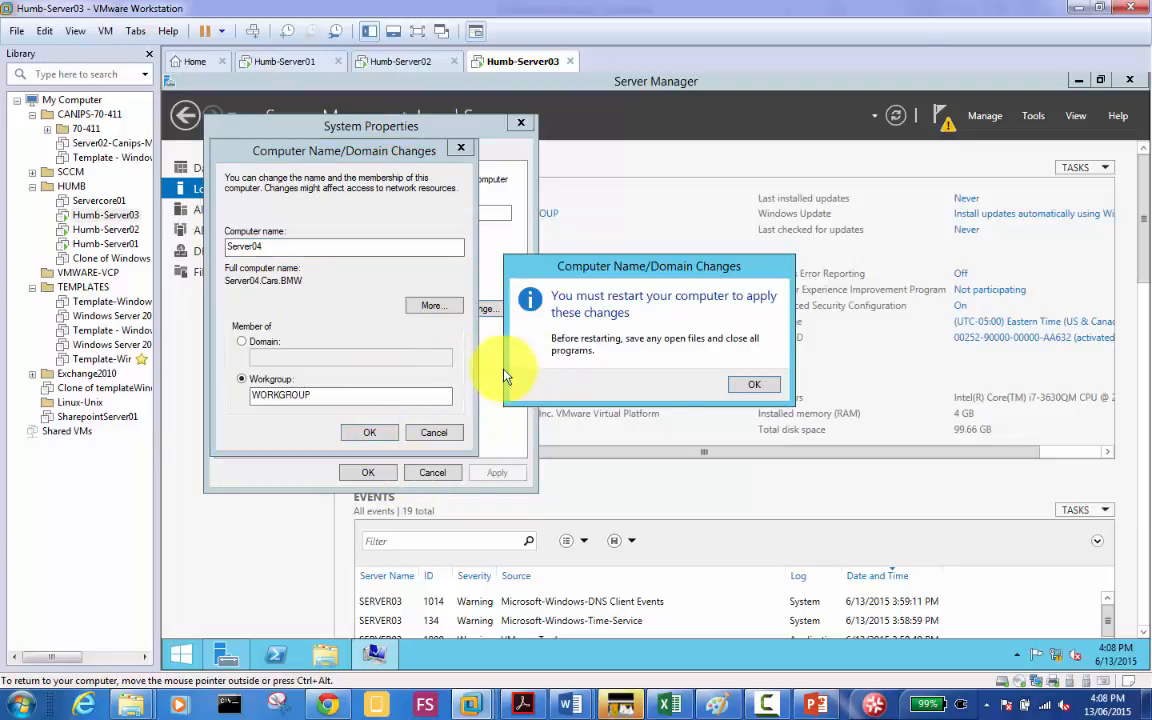
click(756, 386)
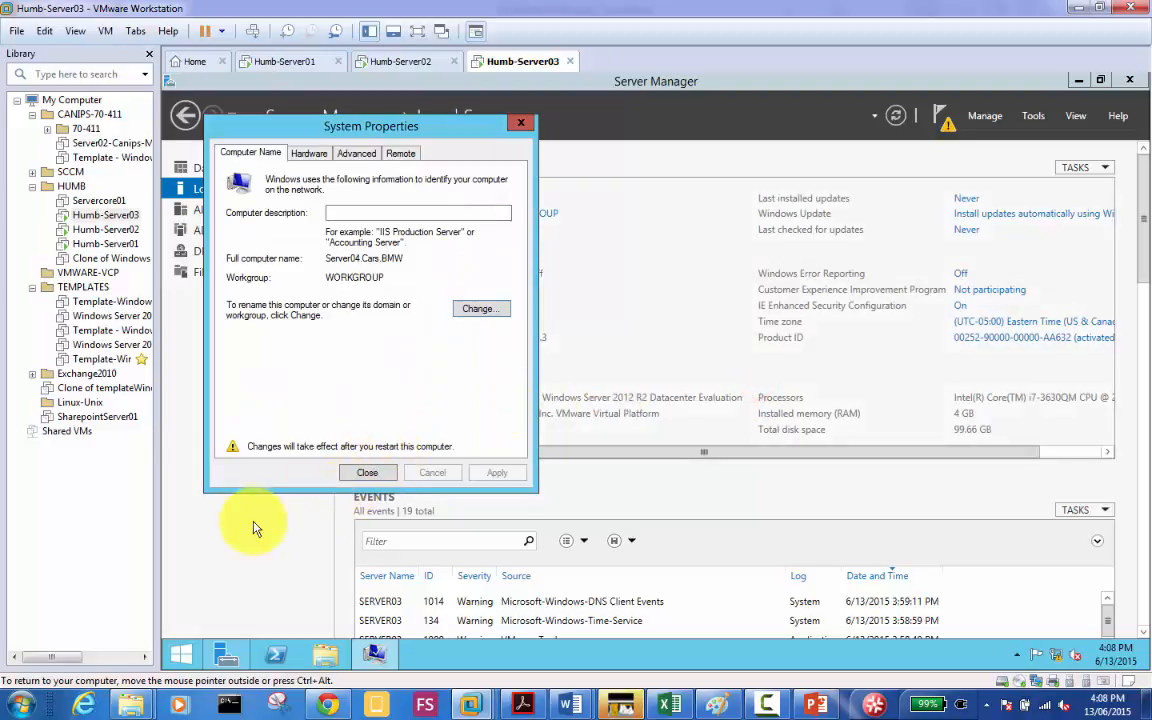
click(218, 530)
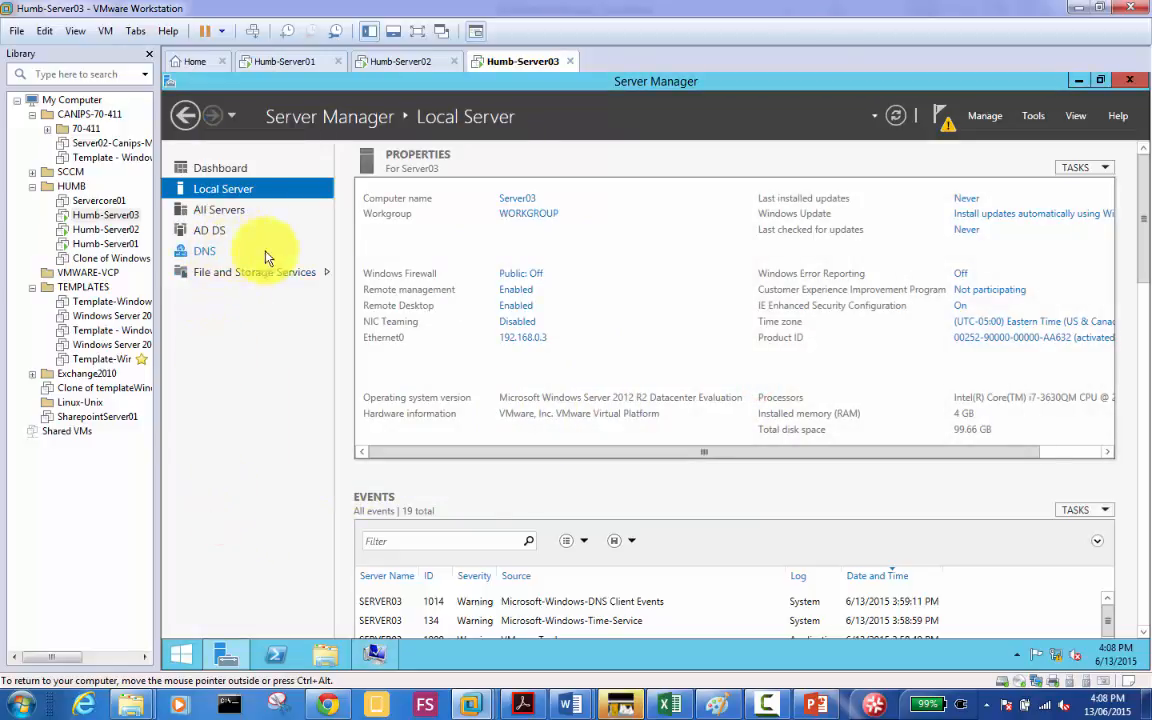
Step: Change Ethernet0's IPv4 address from 192.168.0.3 to 192.168.0.4, then reopen System Properties
click(520, 335)
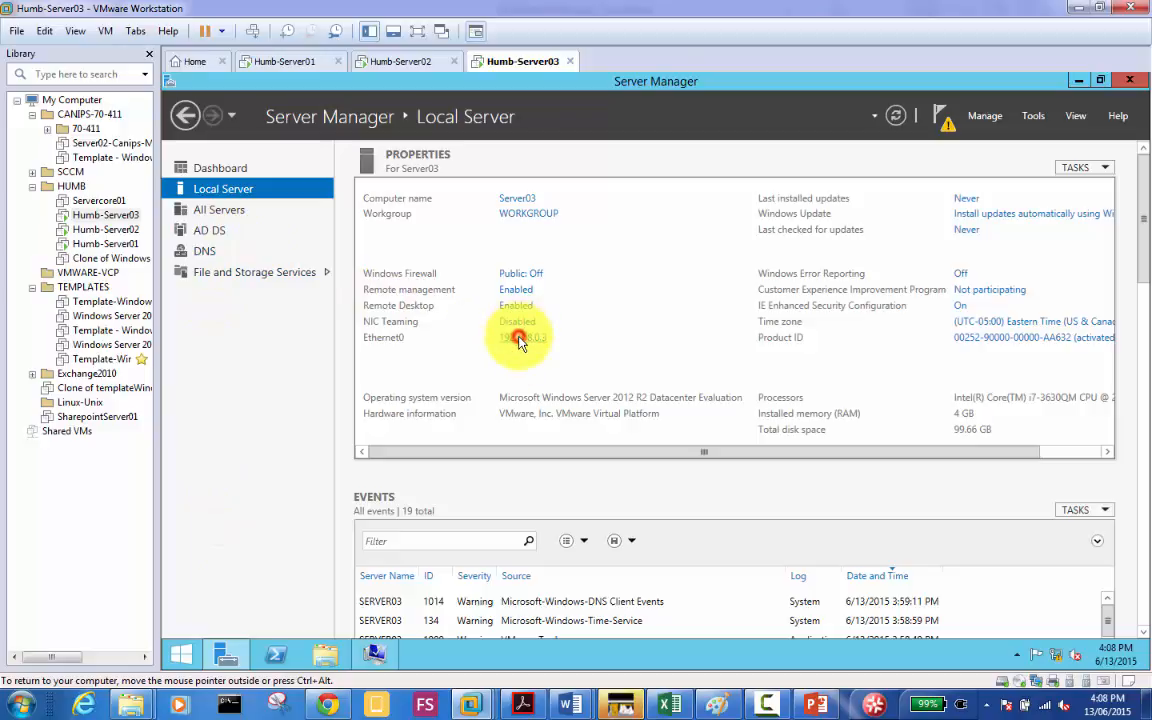
double_click(430, 226)
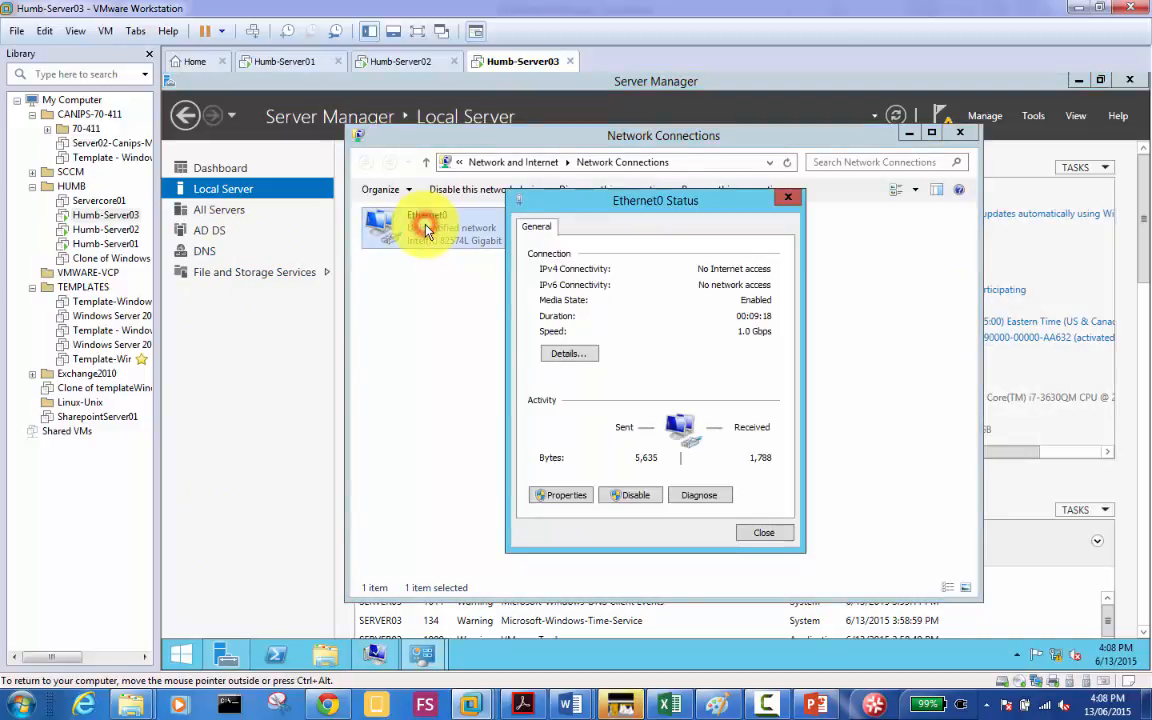
click(563, 497)
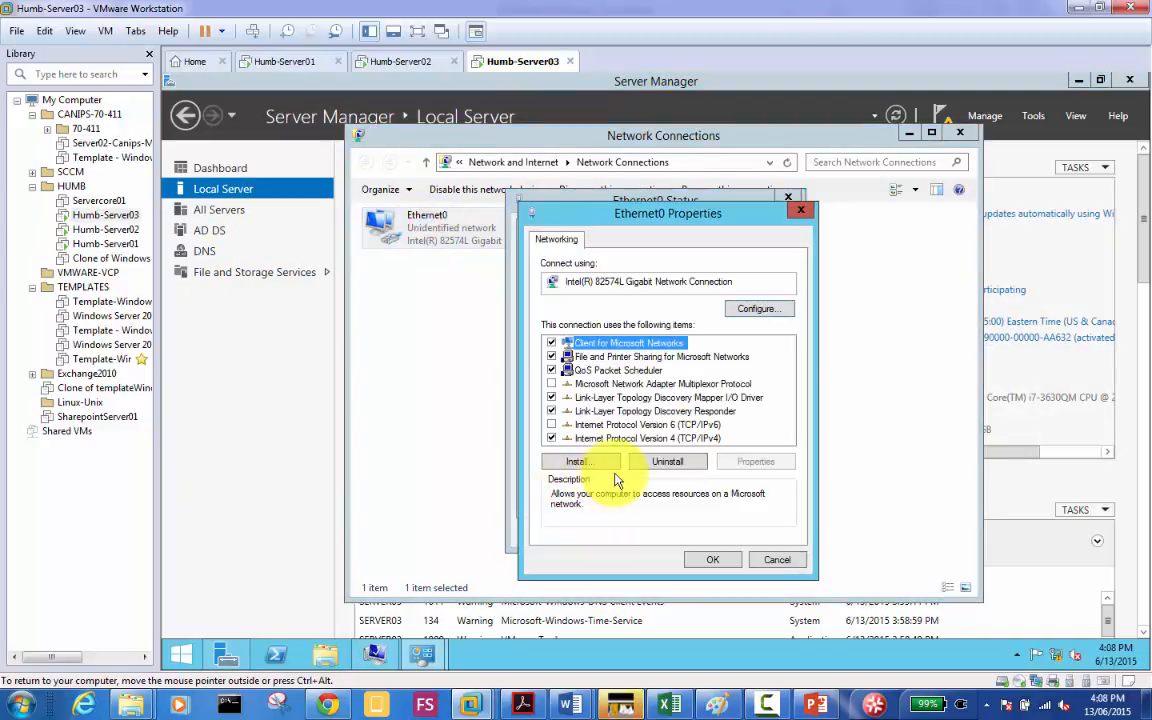
double_click(659, 439)
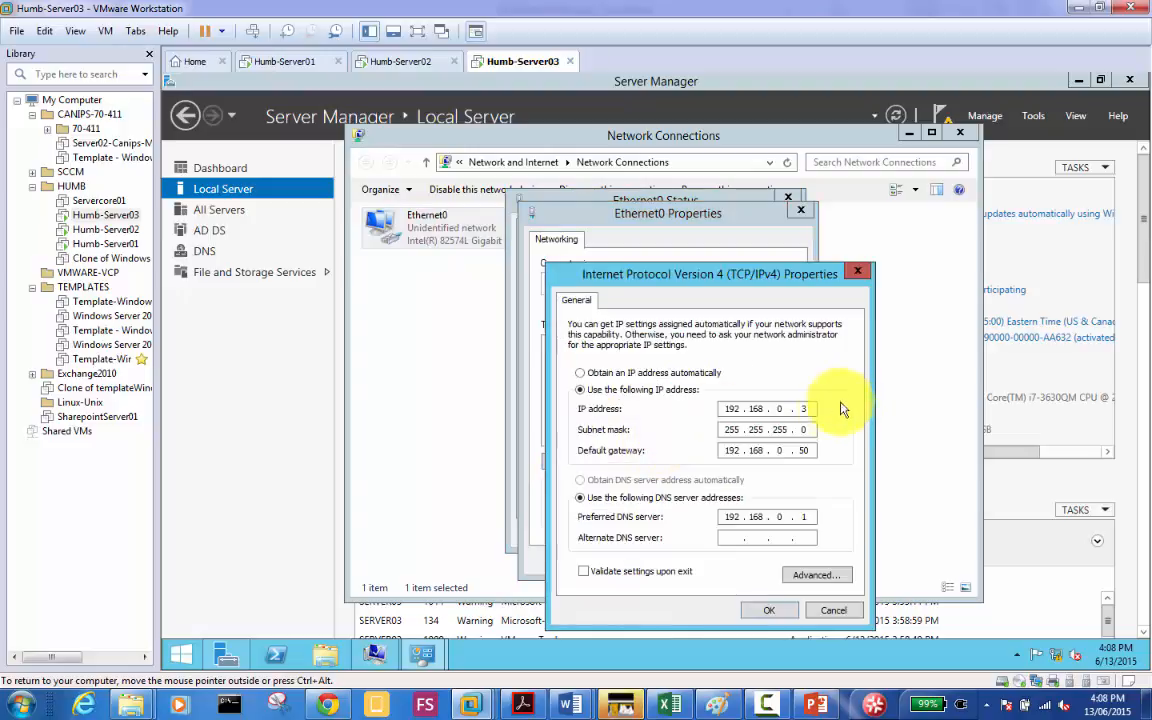
click(806, 409)
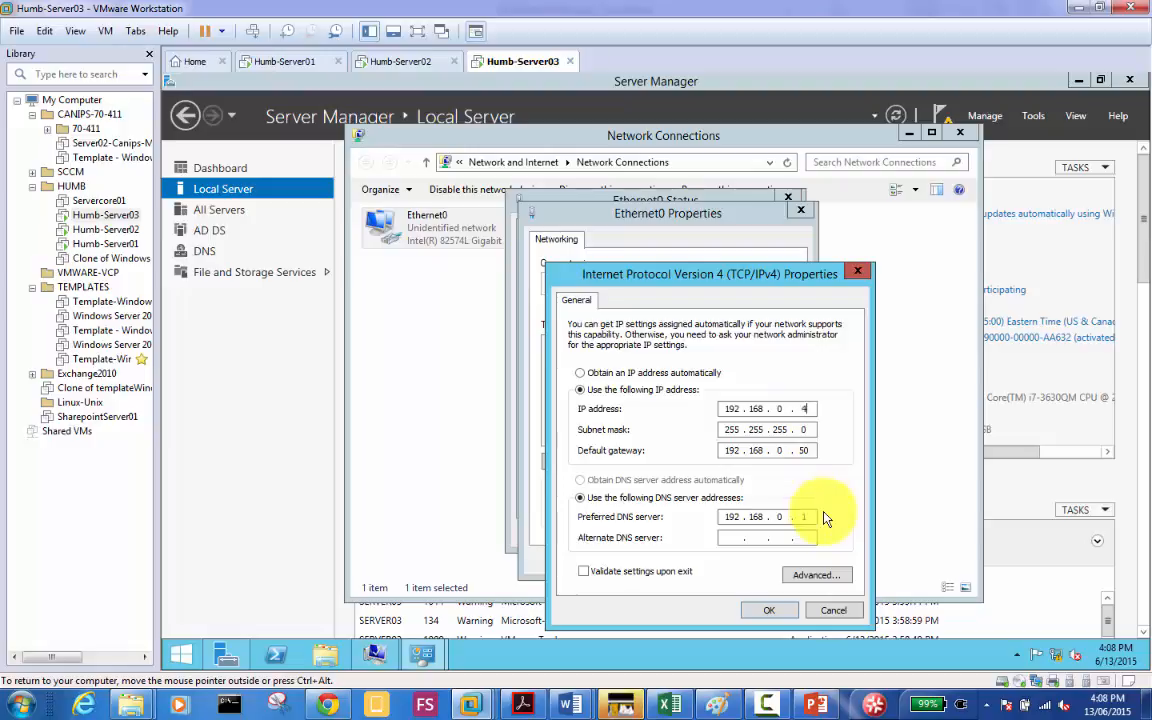
click(765, 612)
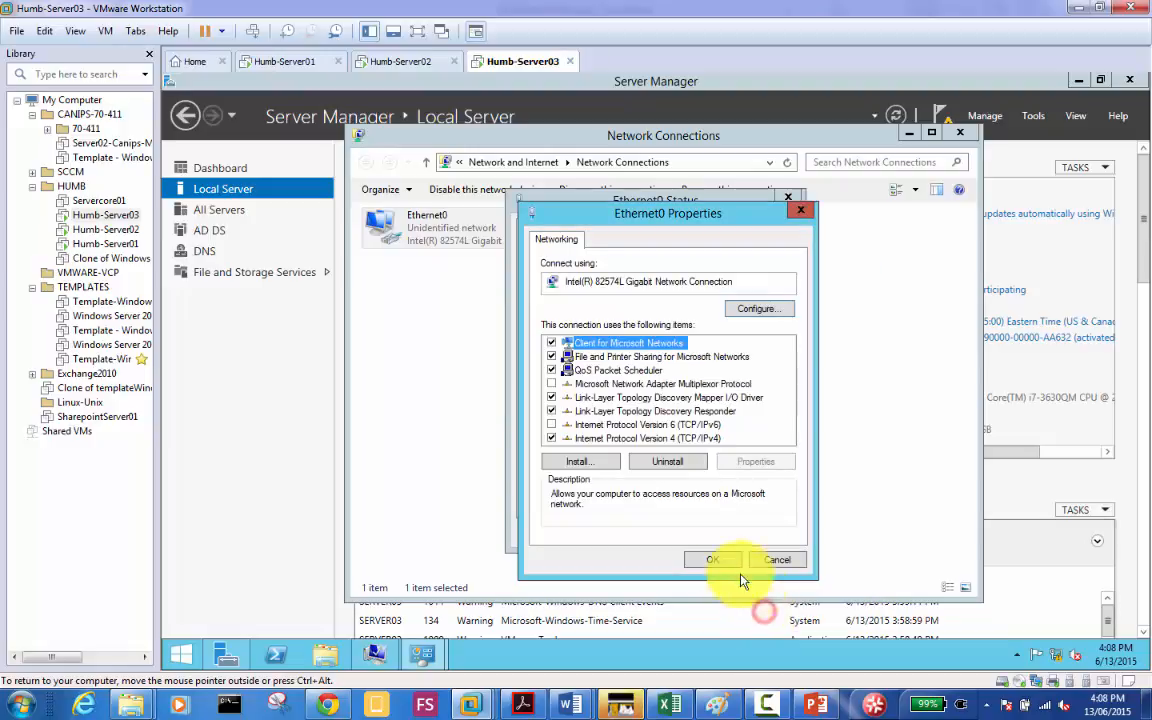
click(714, 559)
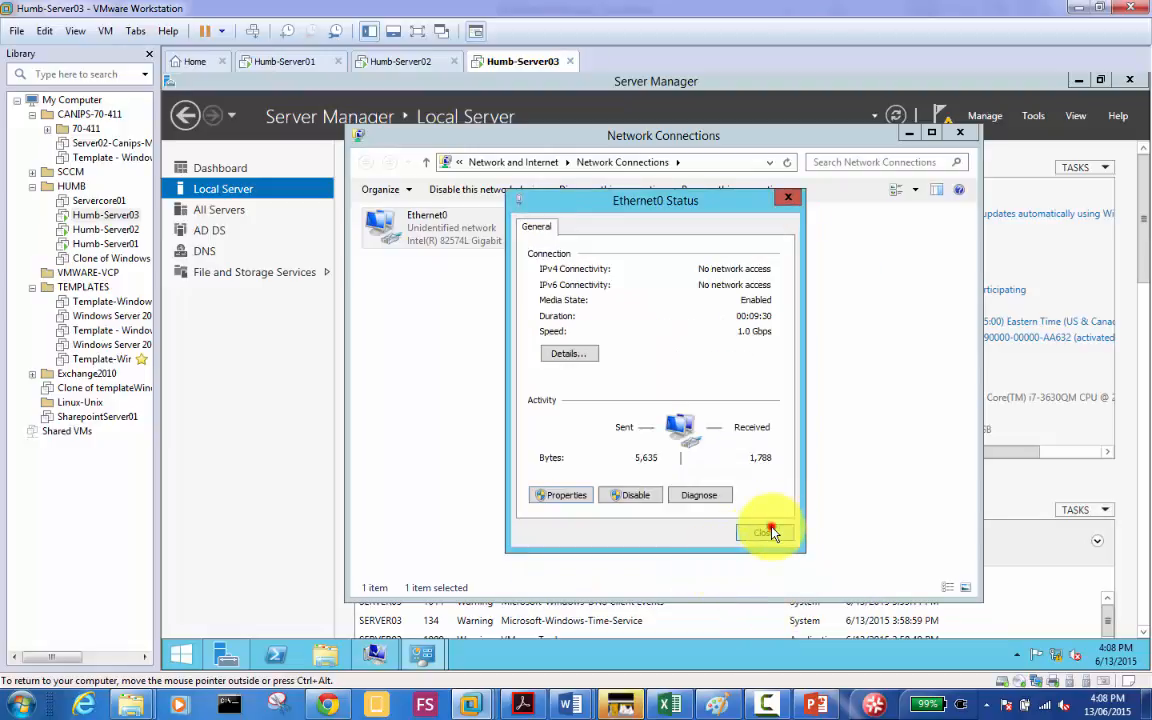
click(768, 530)
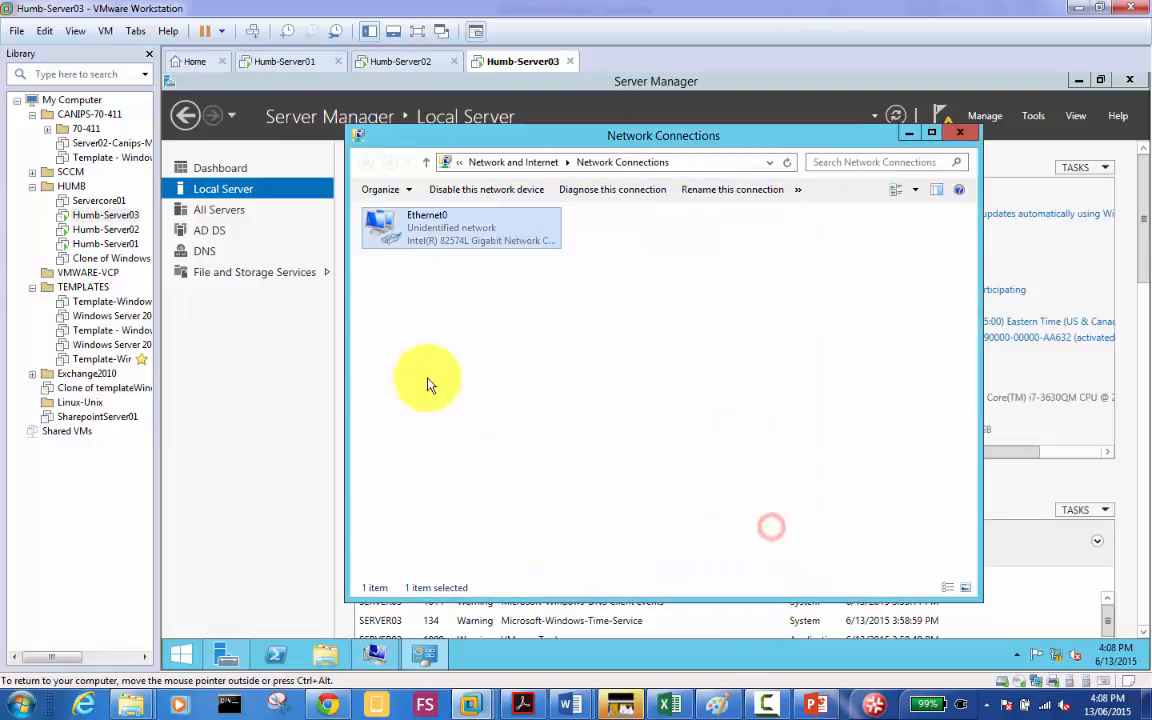
click(212, 180)
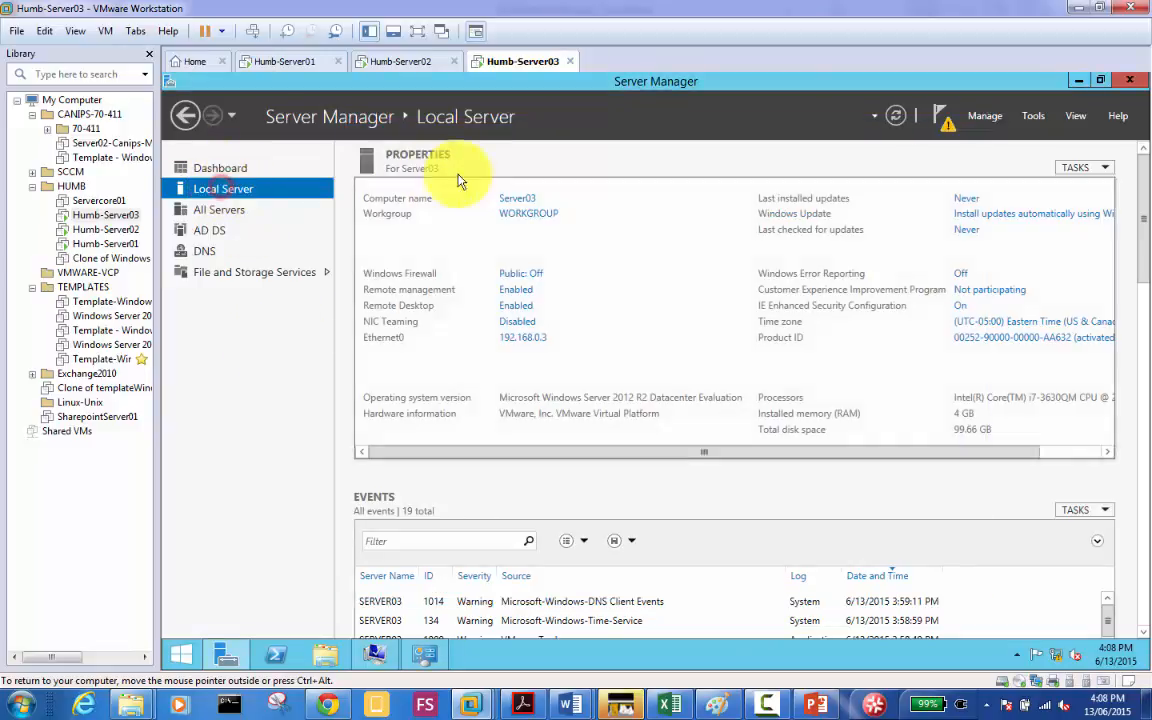
click(514, 199)
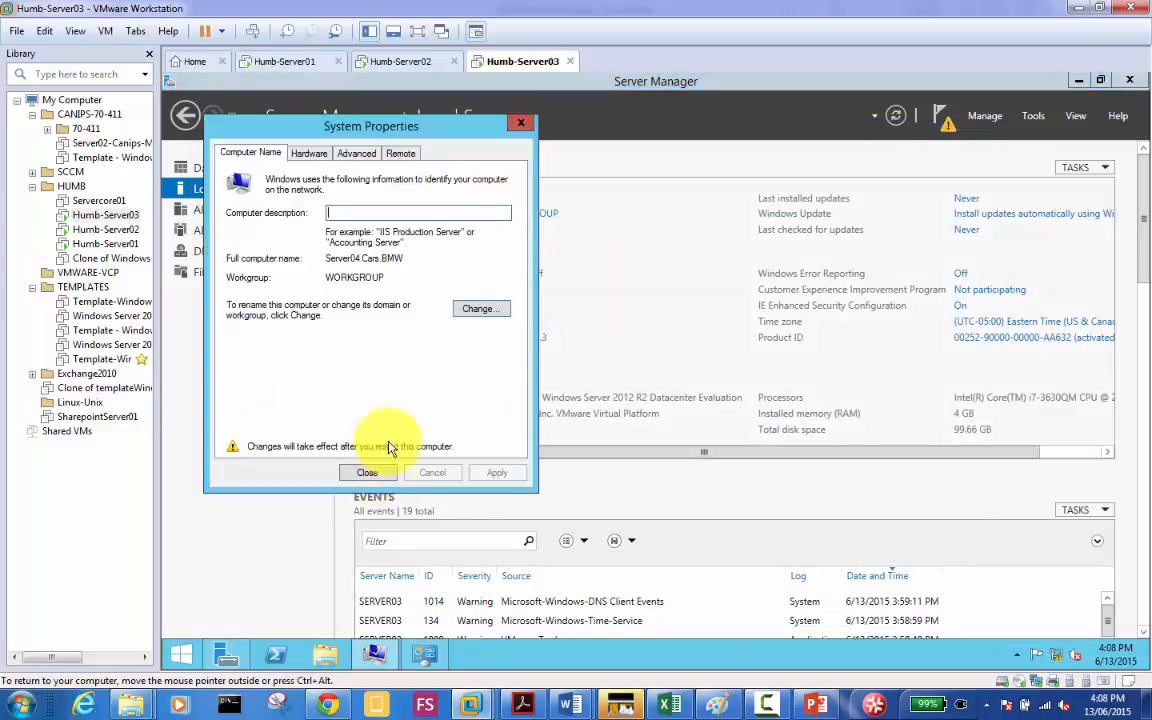
Step: Close System Properties and restart the server to apply the name and IP changes
click(368, 472)
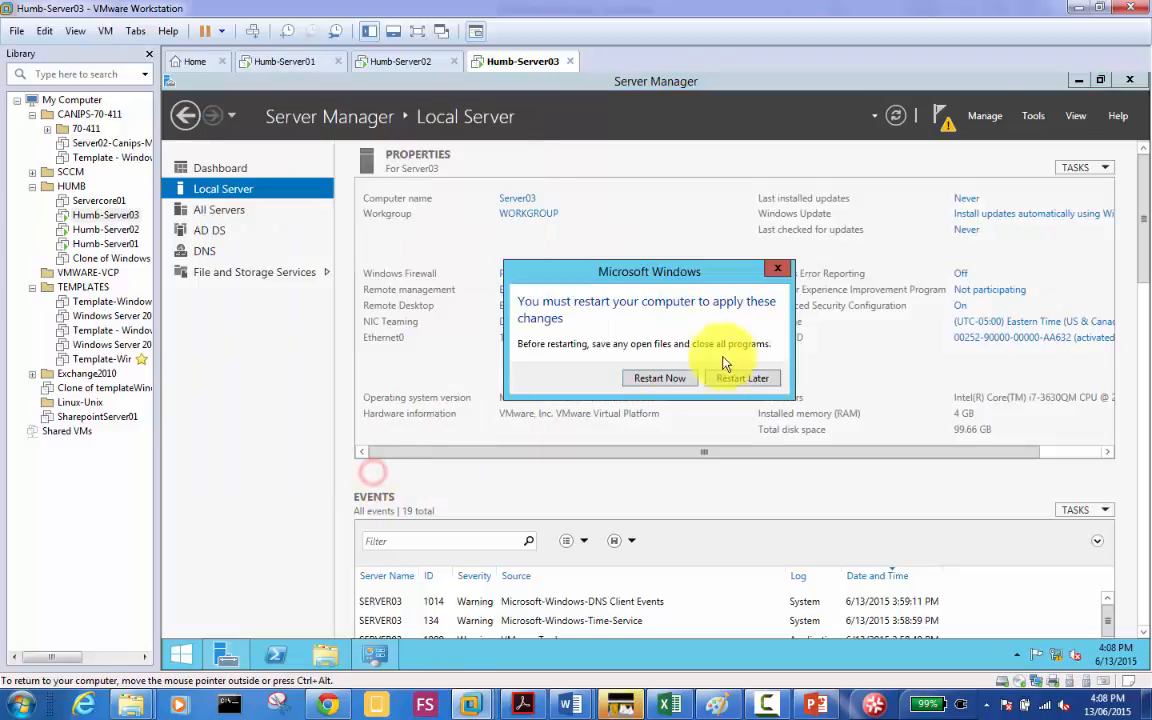
click(661, 378)
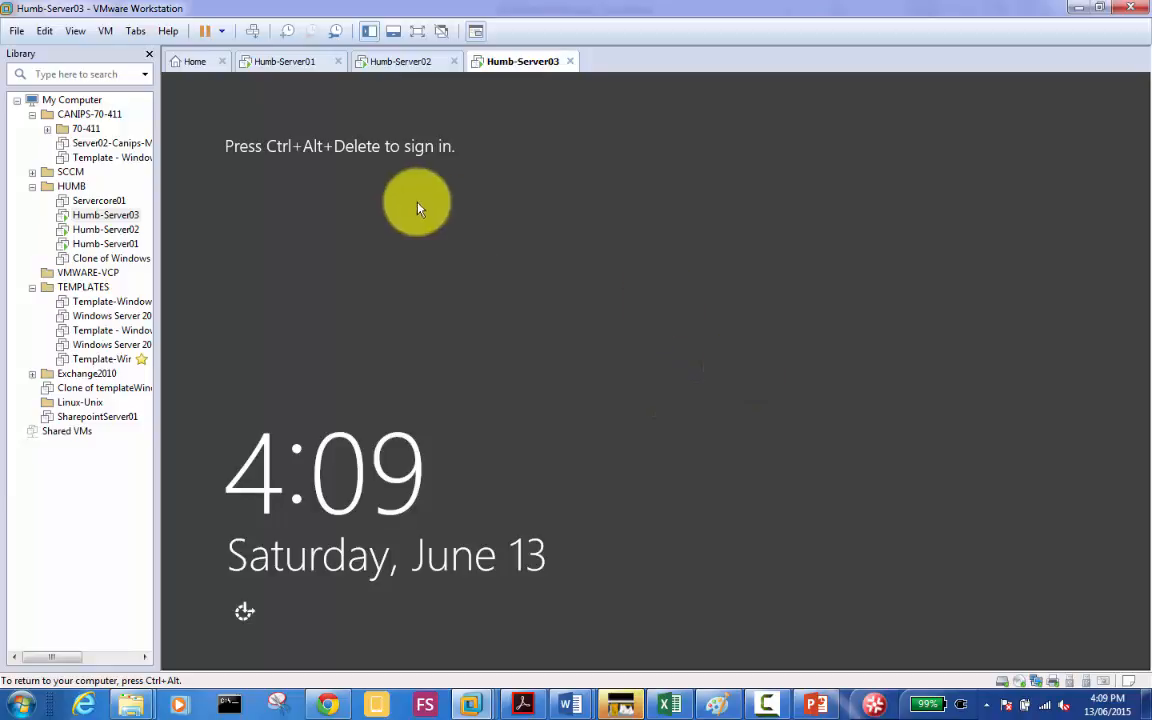
Step: Send Ctrl+Alt+Del to the restarted server and sign in with the Administrator password
click(251, 32)
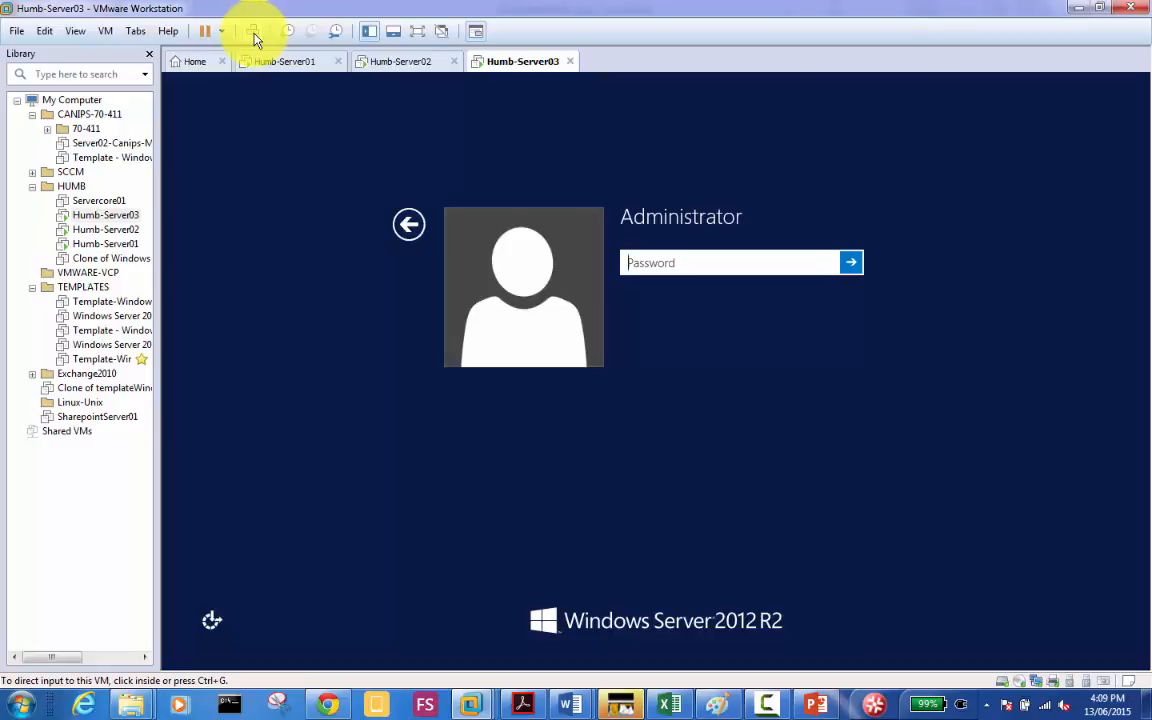
click(703, 271)
text(•••••••••)
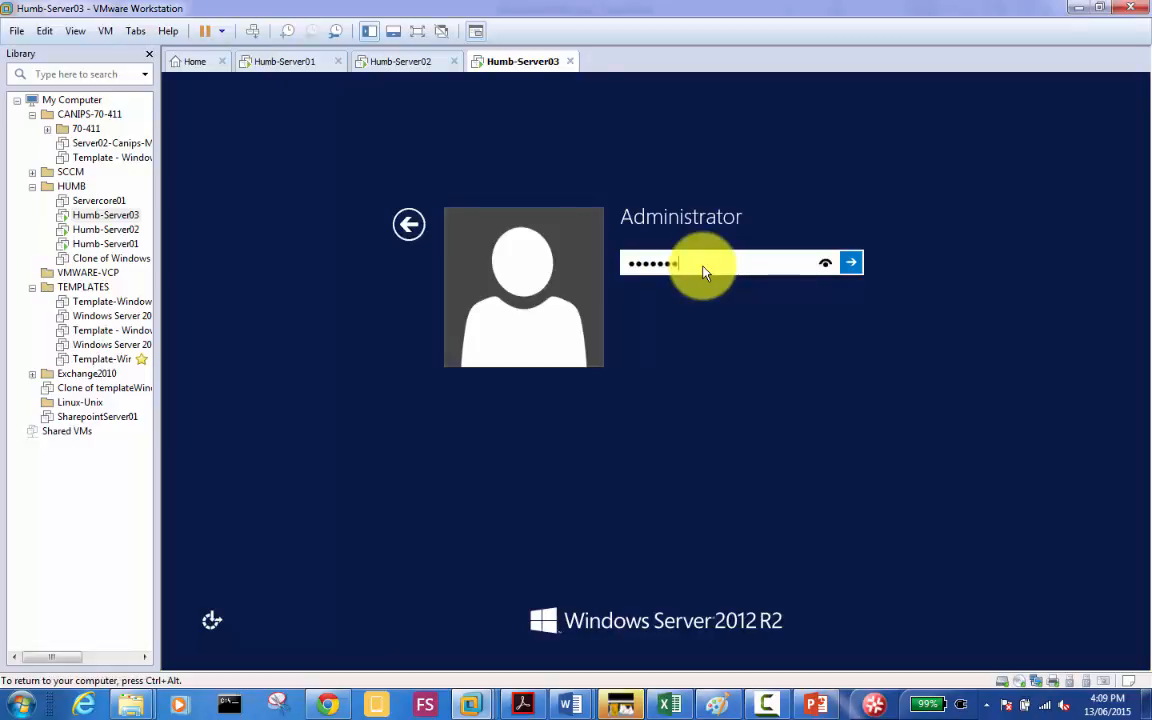
key(Return)
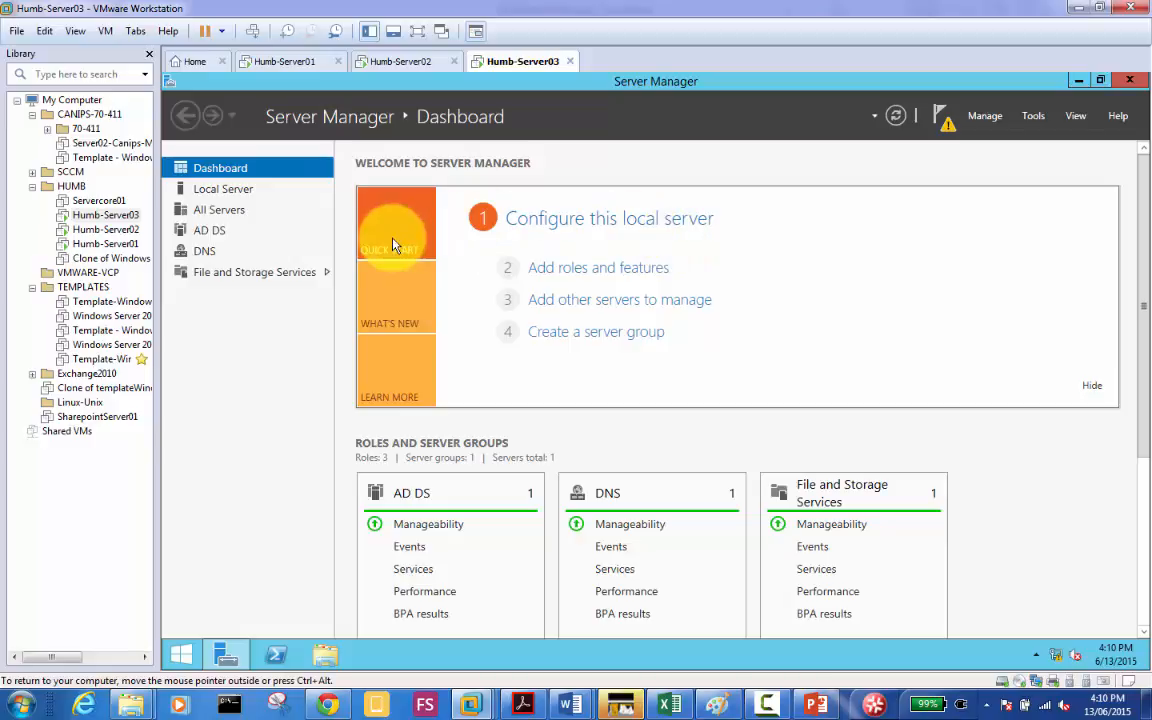
Step: Check Ethernet0's IPv4 settings: IP 192.168.0.4, gateway 192.168.0.50, DNS 192.168.0.1, then close the dialogs
click(229, 196)
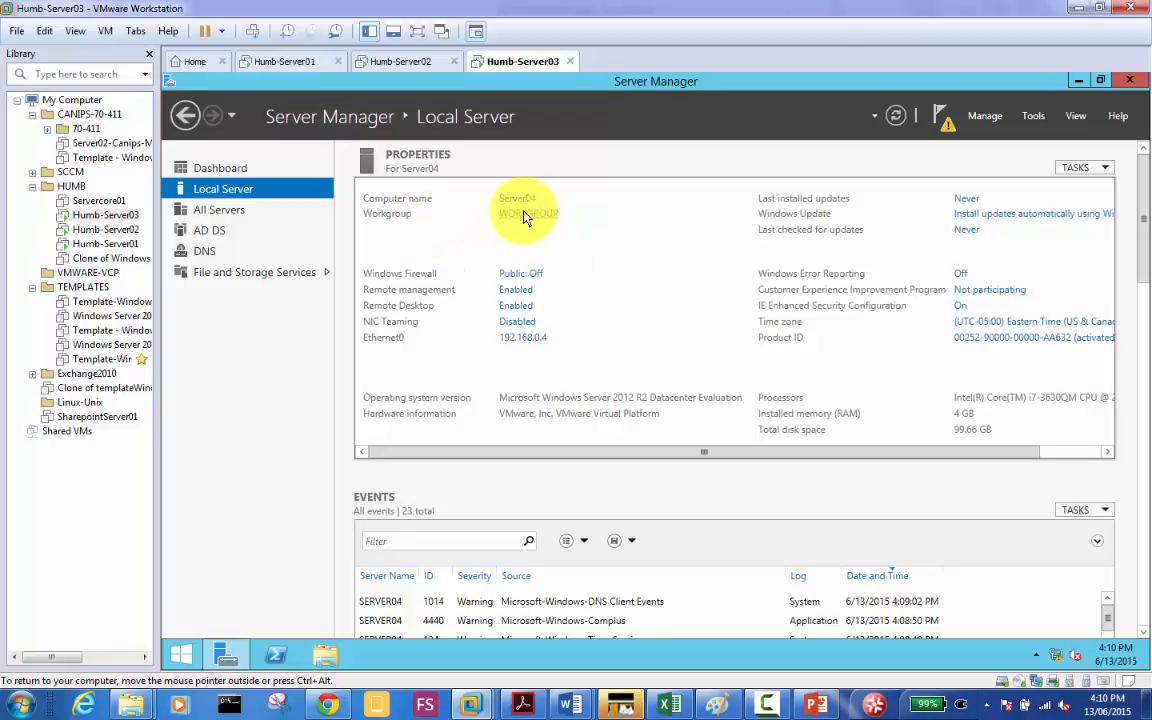
click(527, 340)
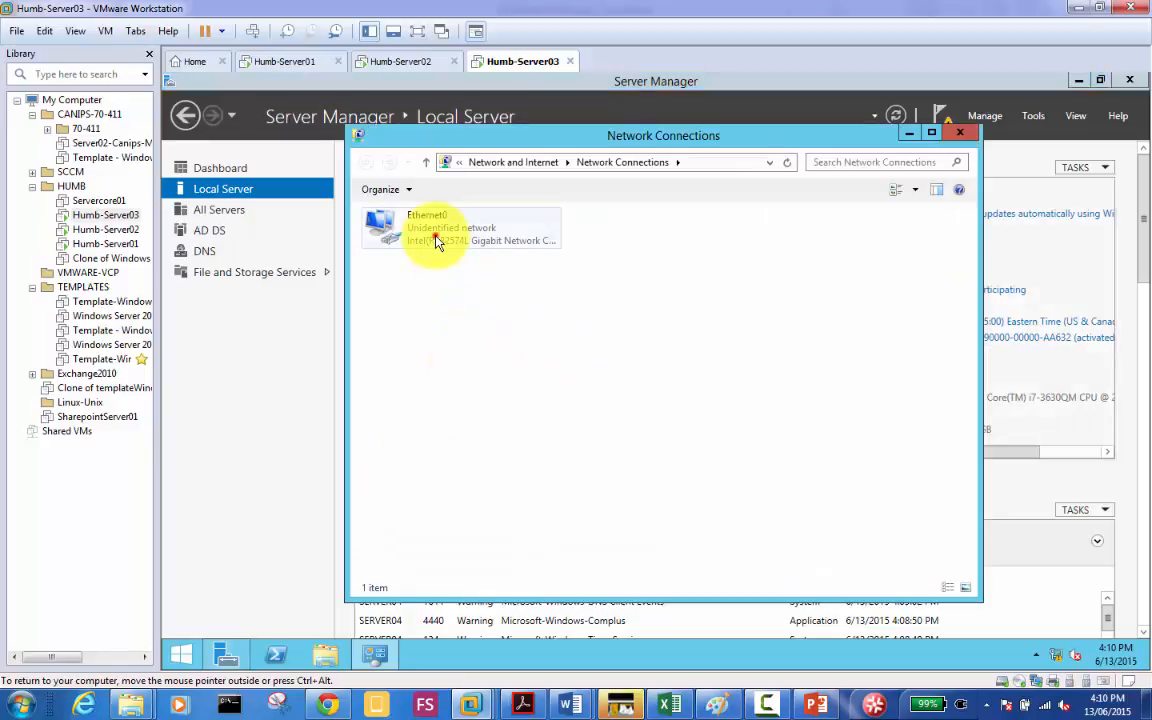
double_click(435, 243)
click(572, 502)
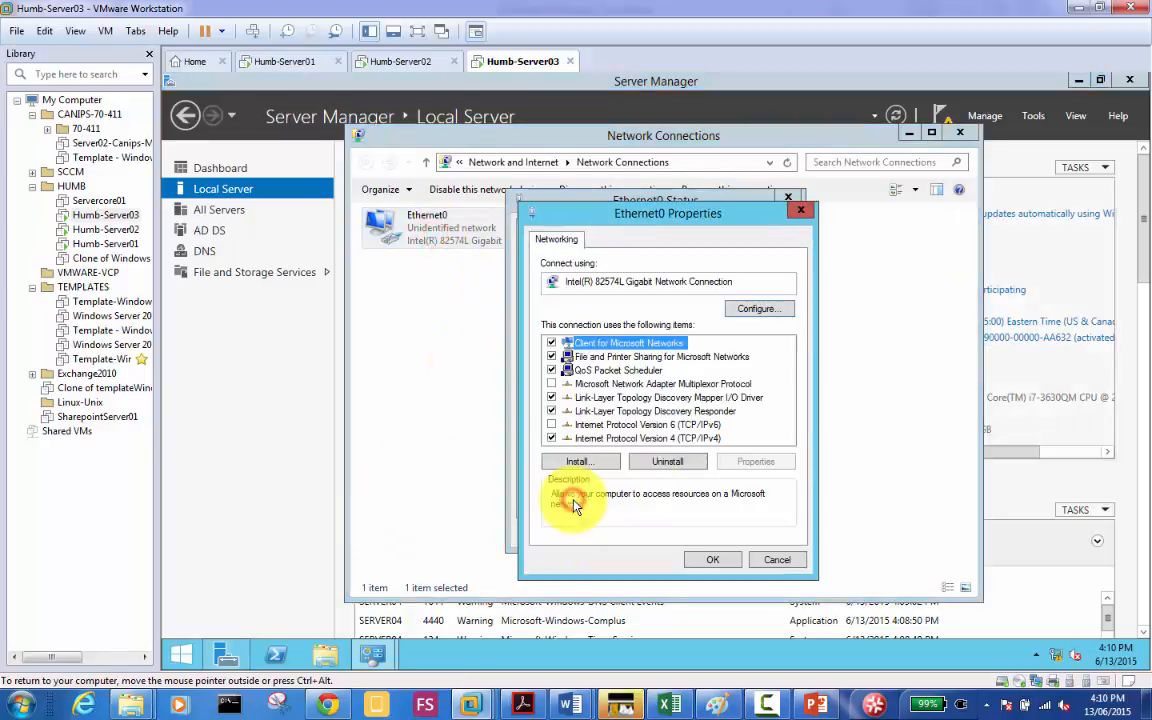
click(676, 439)
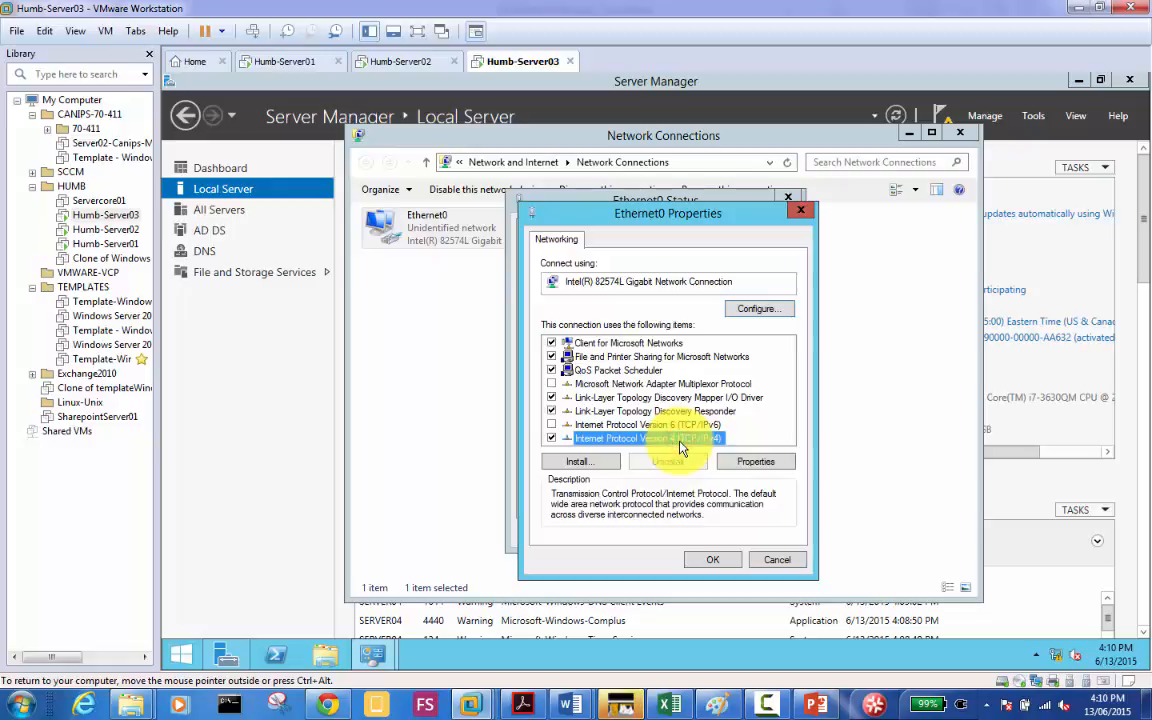
double_click(679, 441)
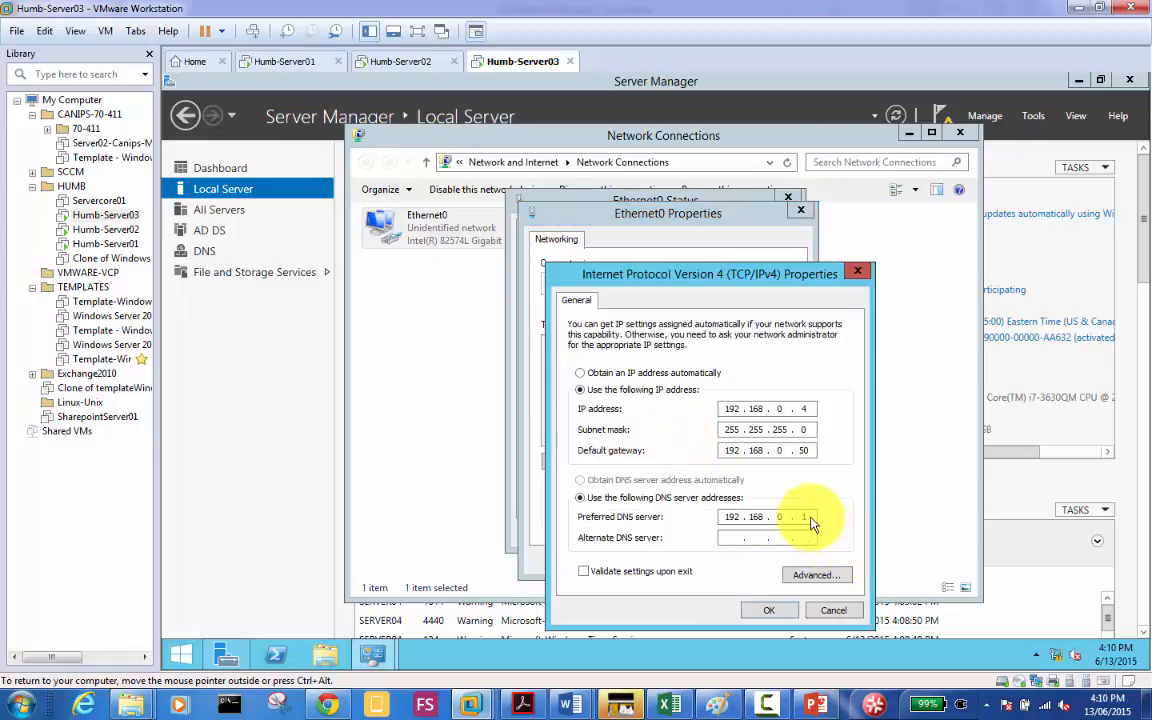
click(778, 617)
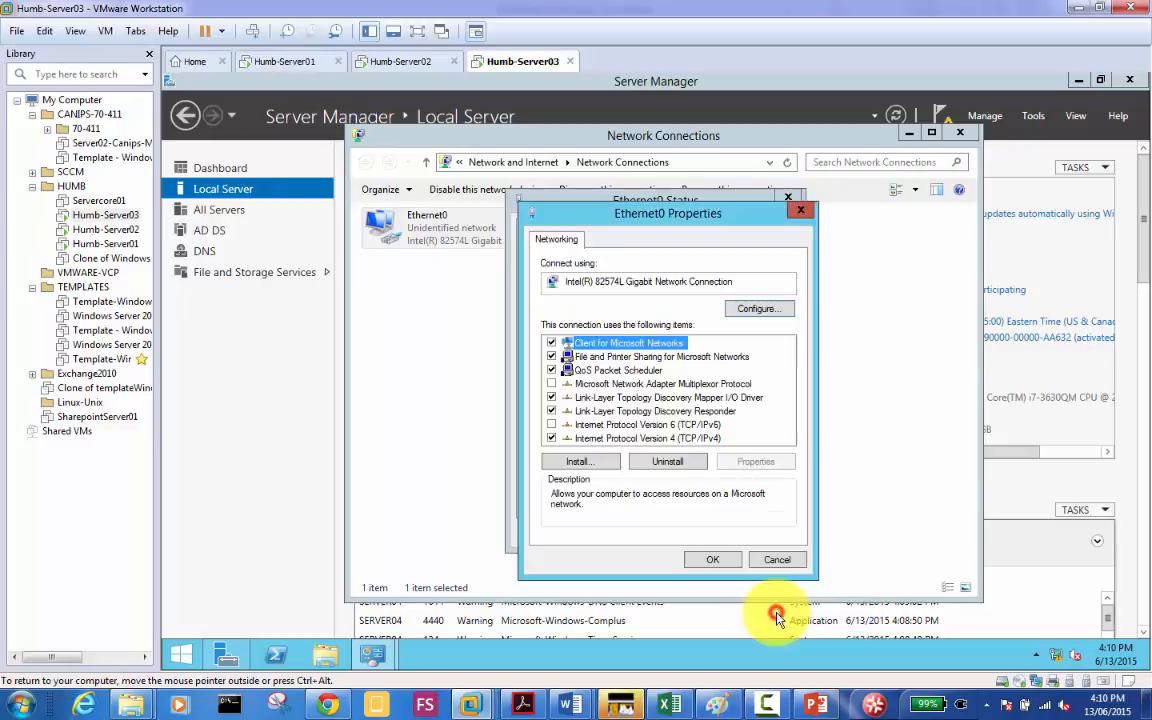
click(699, 555)
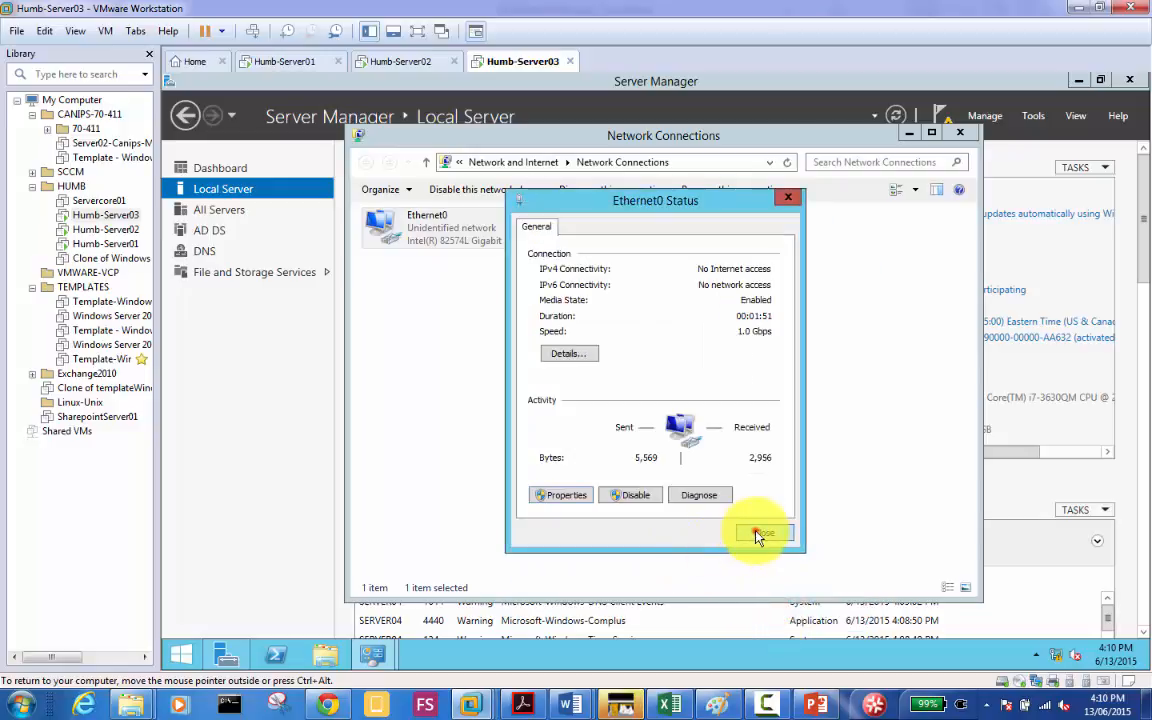
click(755, 533)
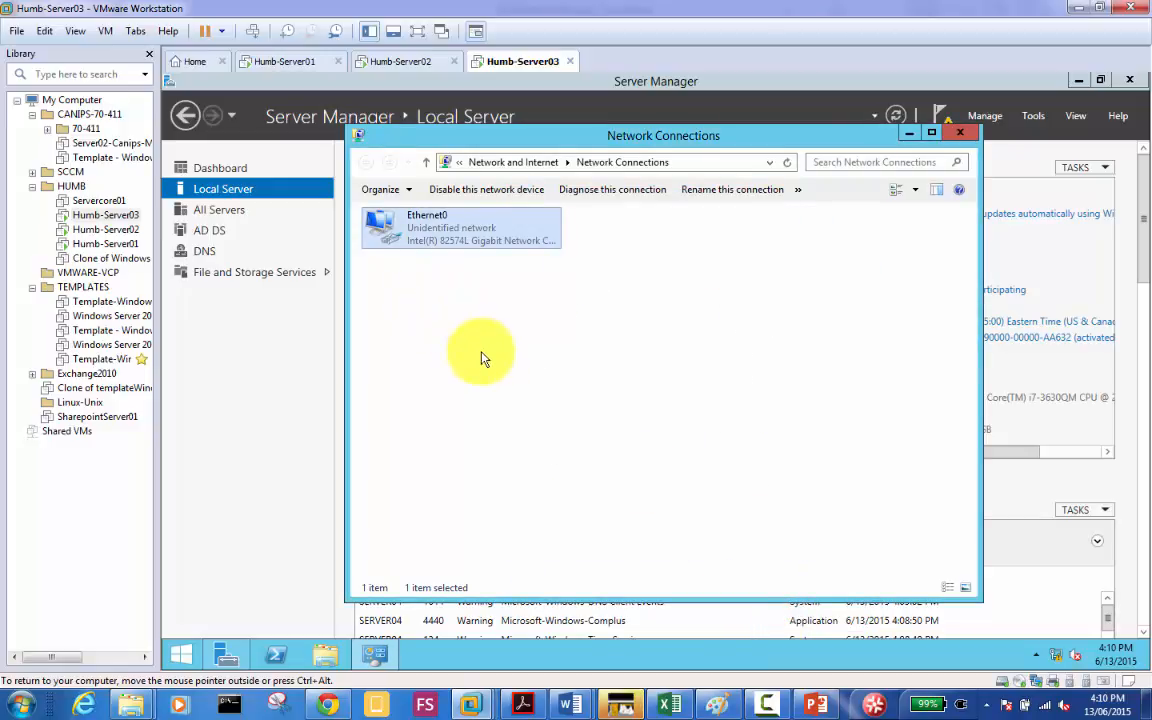
click(231, 455)
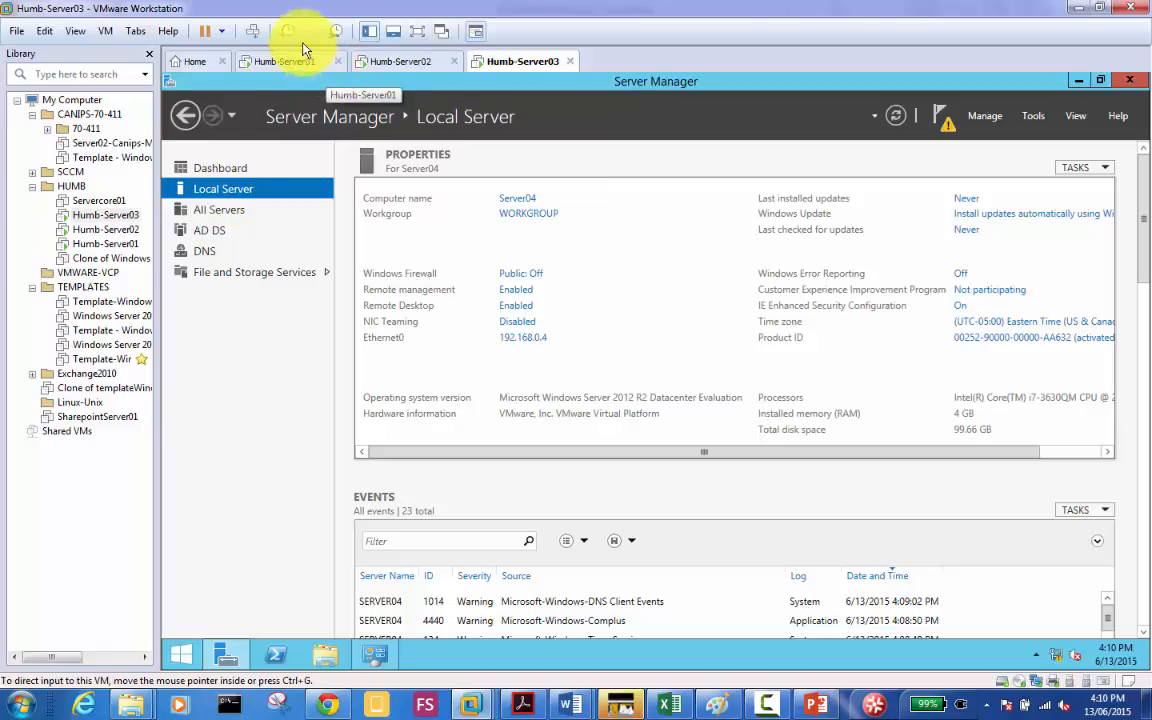
Step: On Humb-Server01, open DNS Manager for the MyDomain.local records, then return to Humb-Server03
click(268, 65)
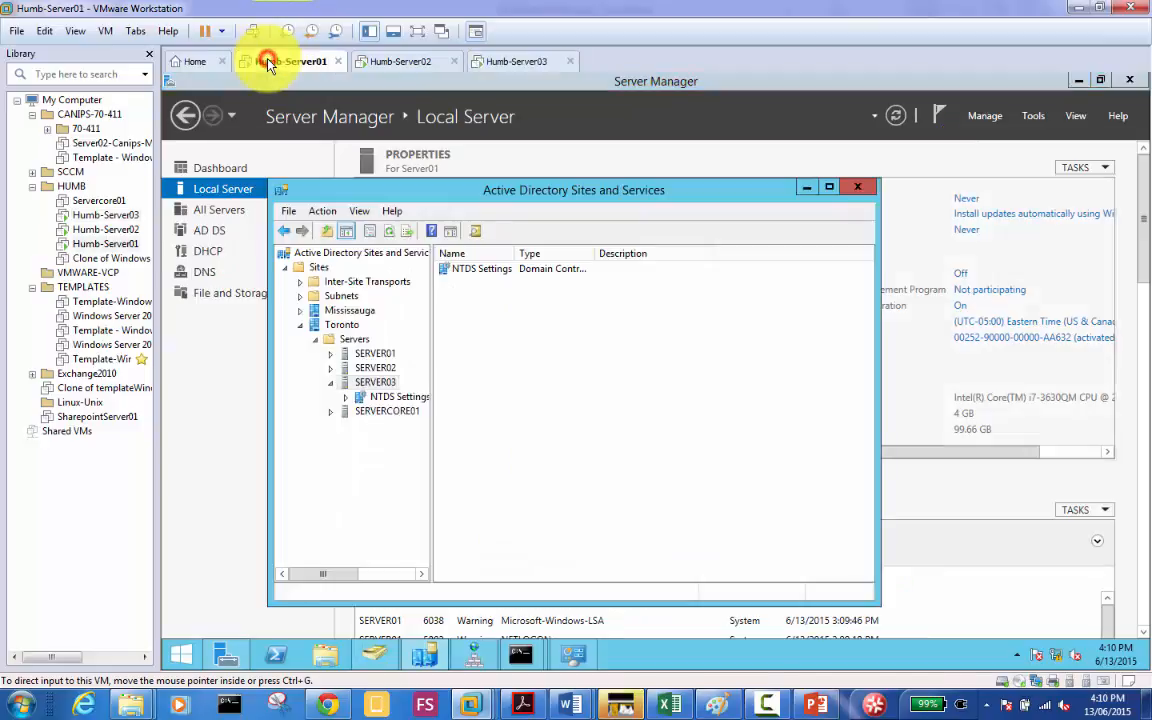
click(205, 271)
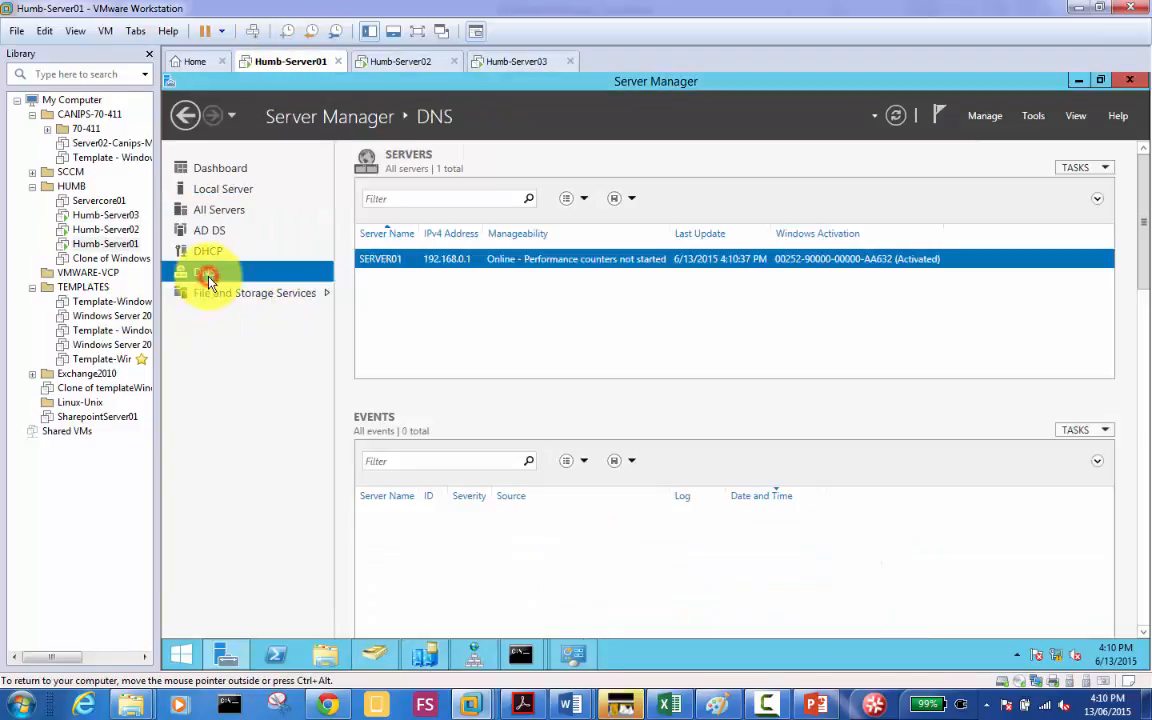
right_click(410, 266)
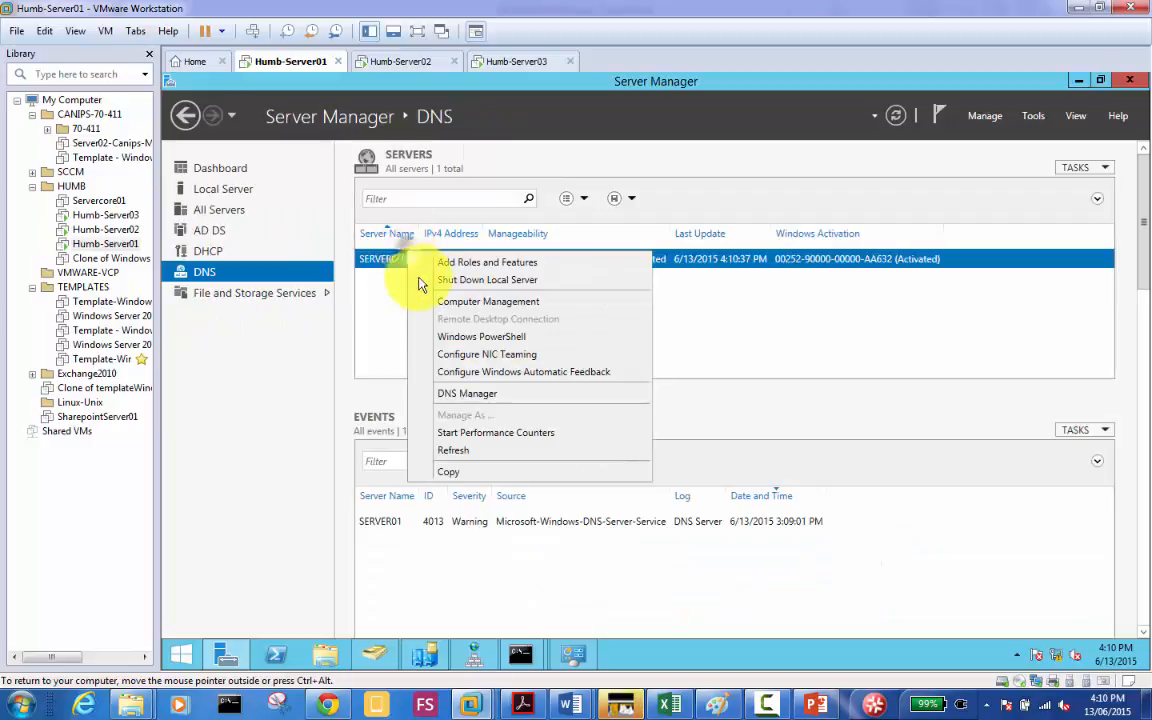
click(472, 655)
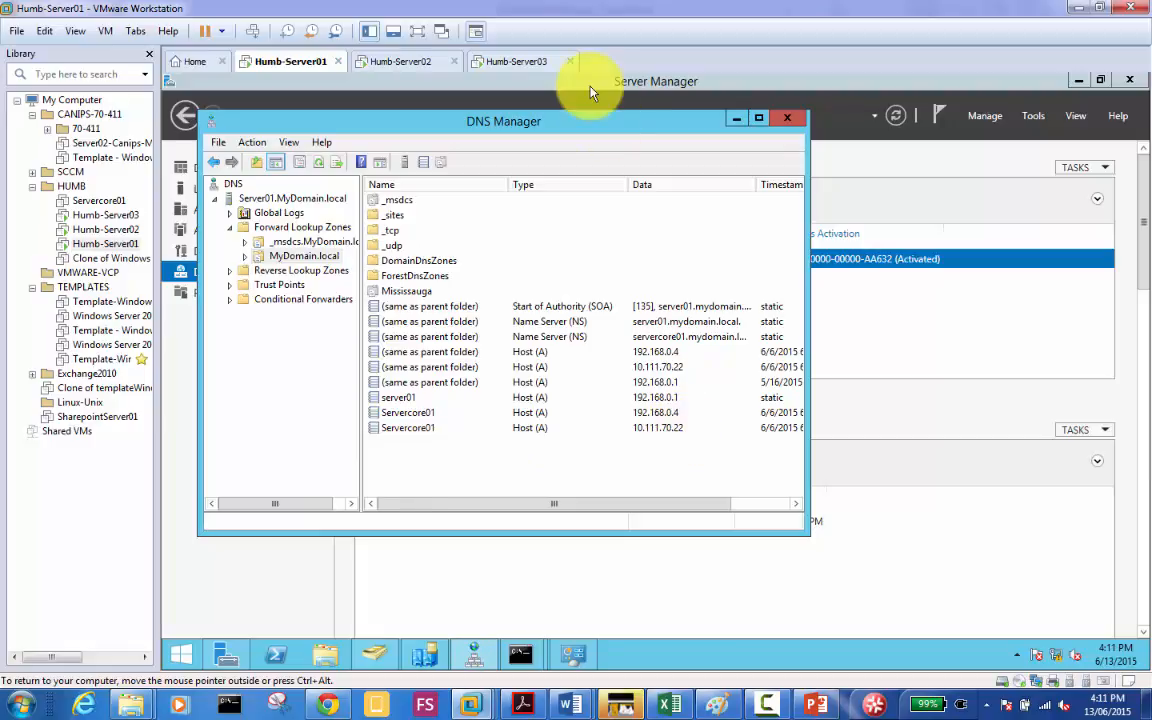
click(508, 62)
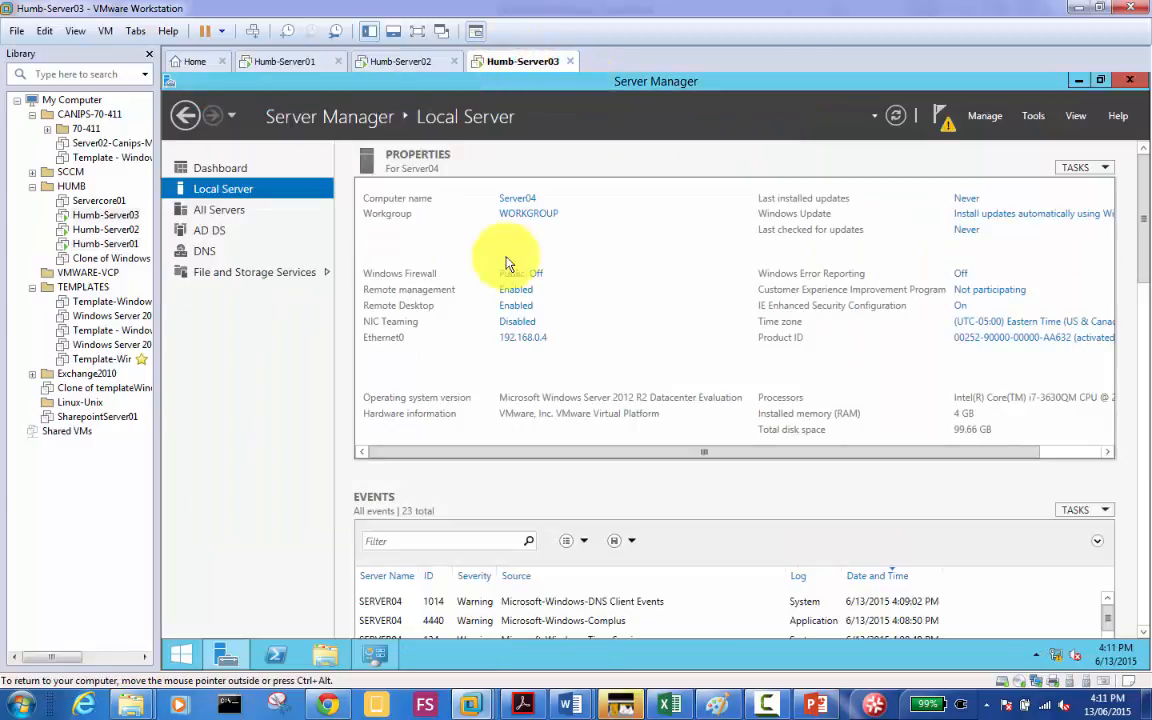
Step: Reopen Ethernet0's IPv4 properties to confirm the static address 192.168.0.4, then close the dialogs
click(530, 338)
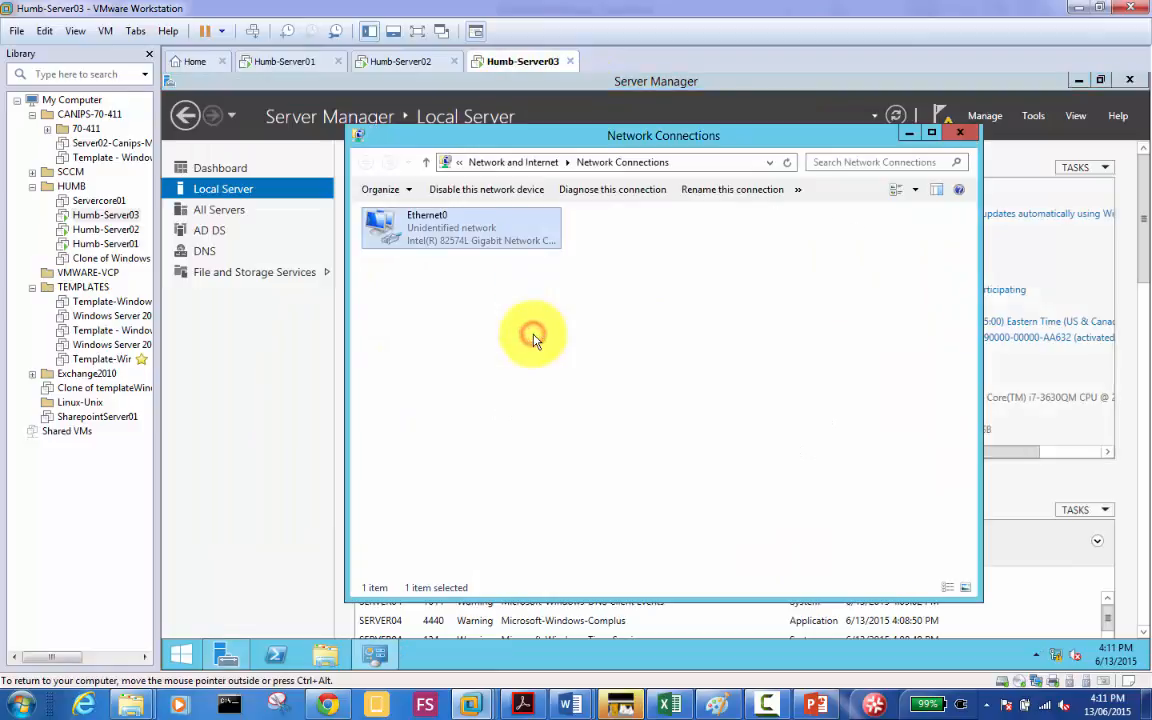
double_click(442, 225)
click(578, 502)
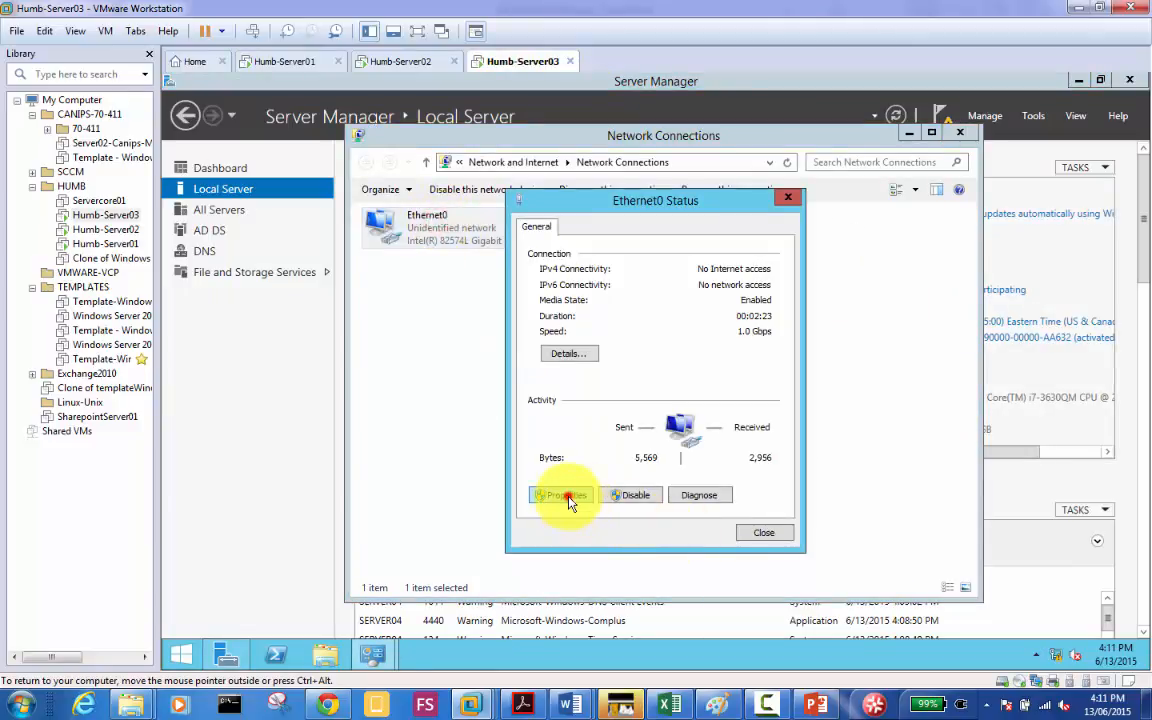
double_click(688, 442)
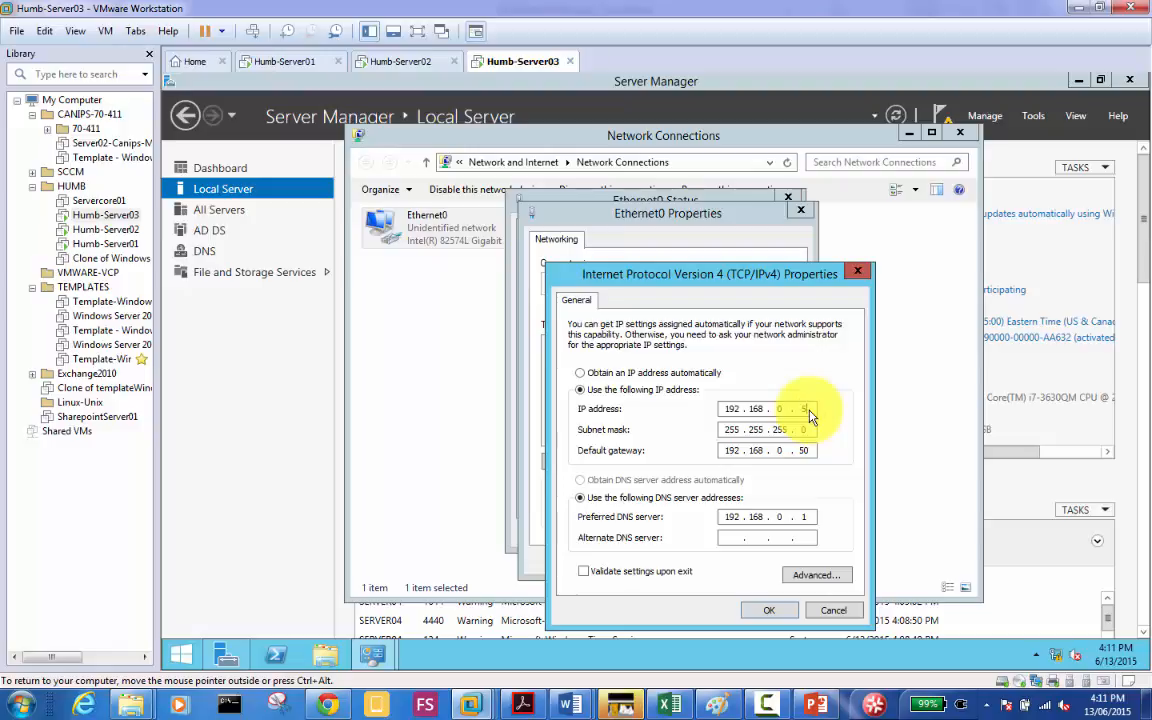
click(762, 610)
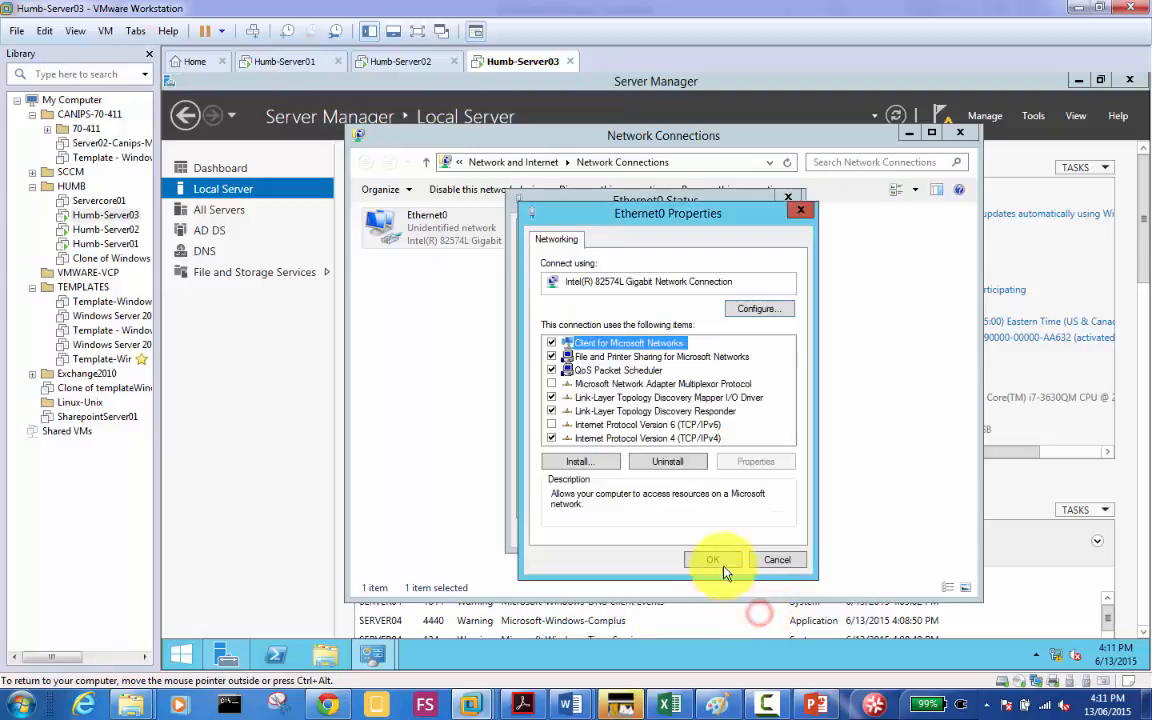
click(710, 558)
click(762, 531)
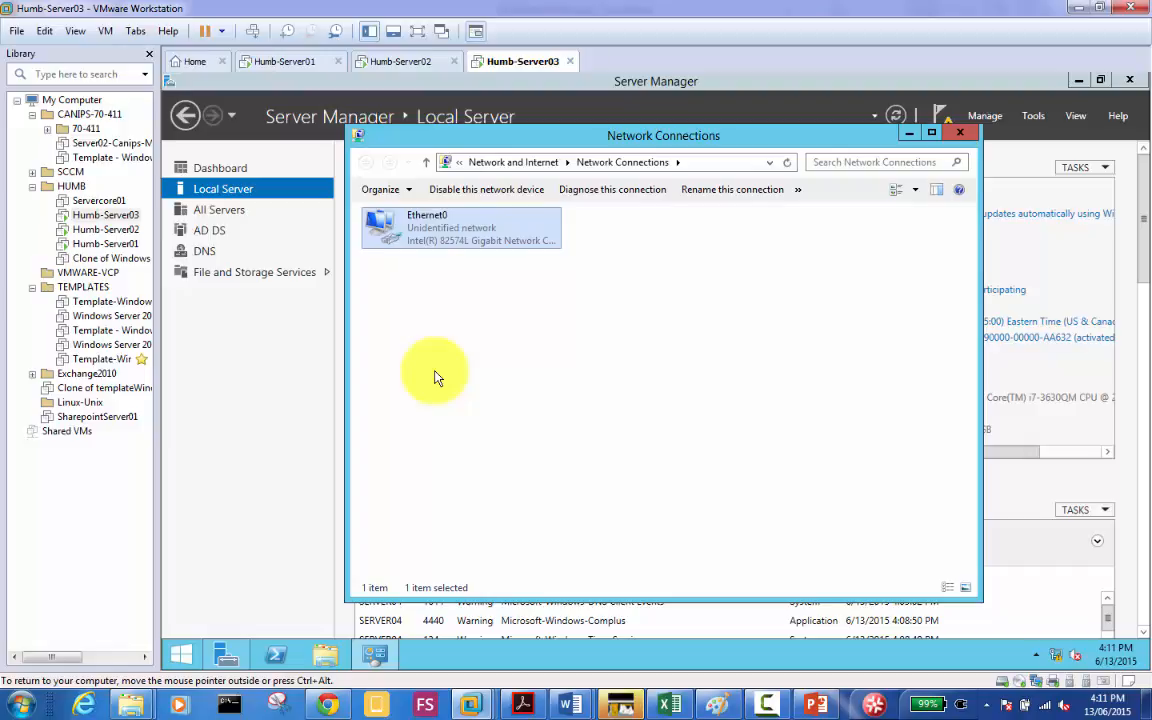
click(276, 60)
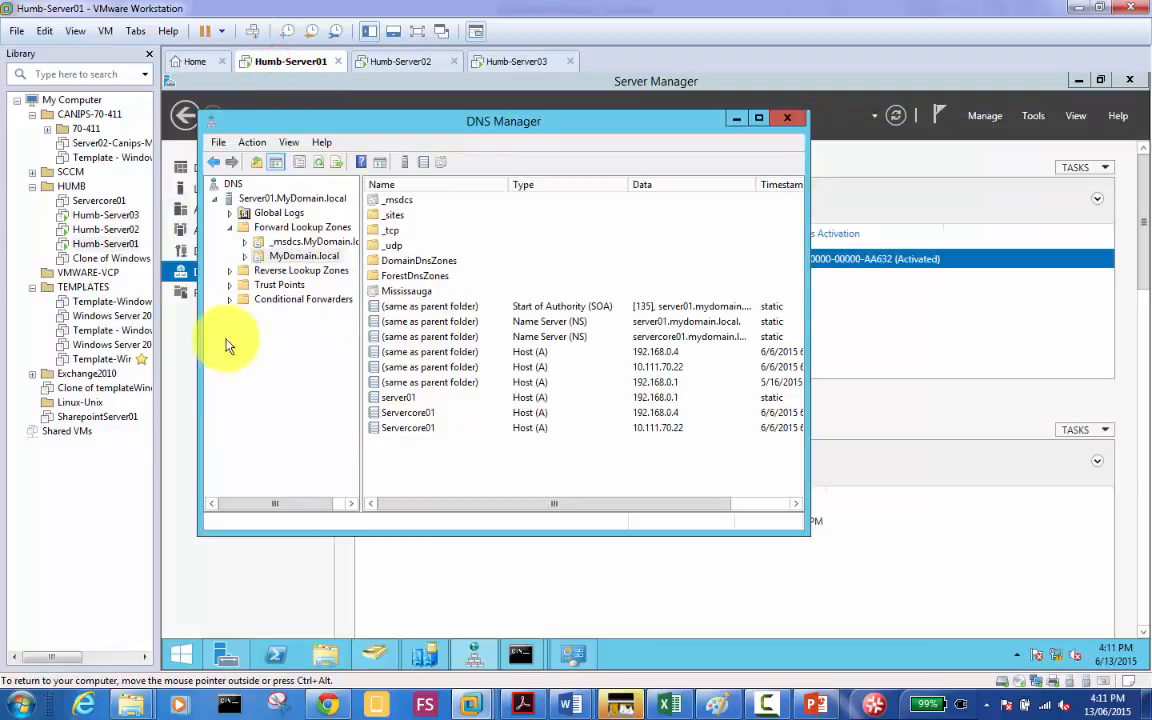
click(417, 414)
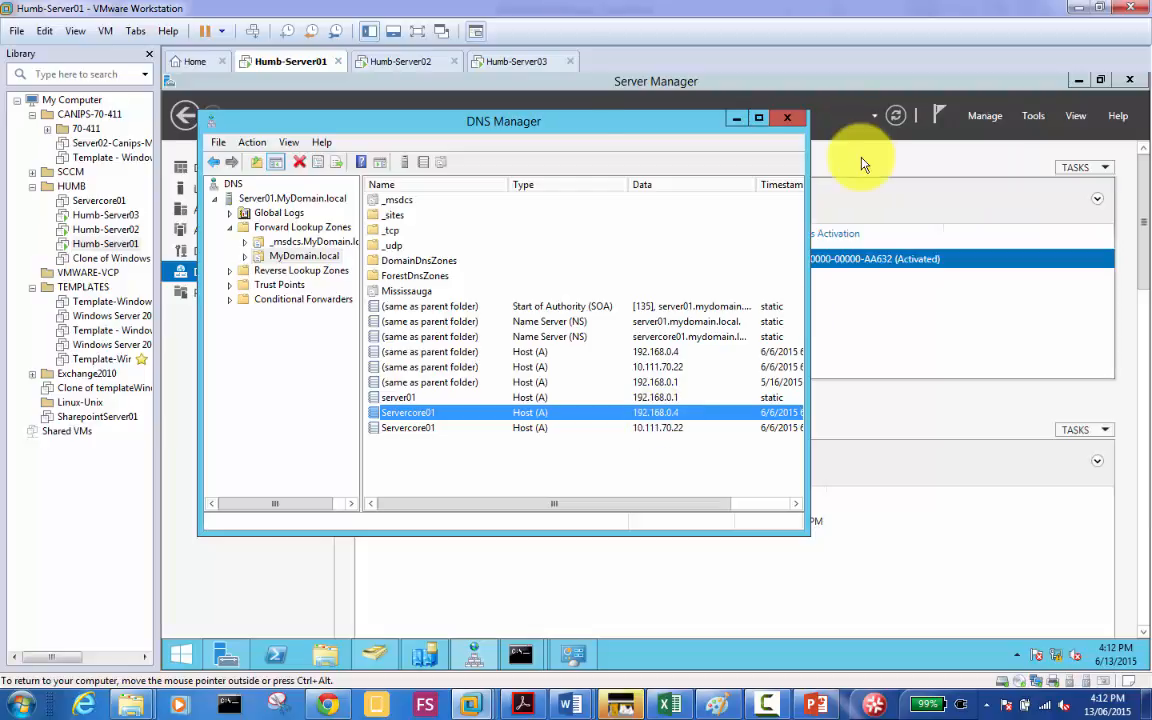
click(517, 66)
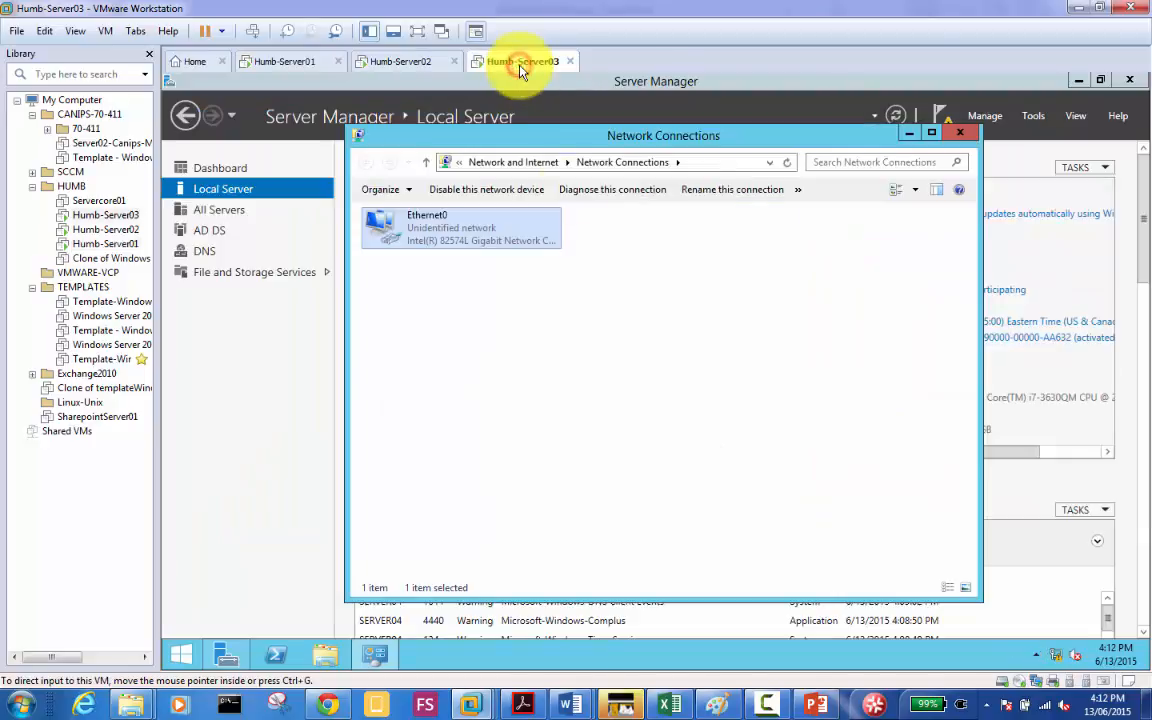
Step: Show the Ethernet0 Intel 82574L adapter in the Network Connections window
click(424, 334)
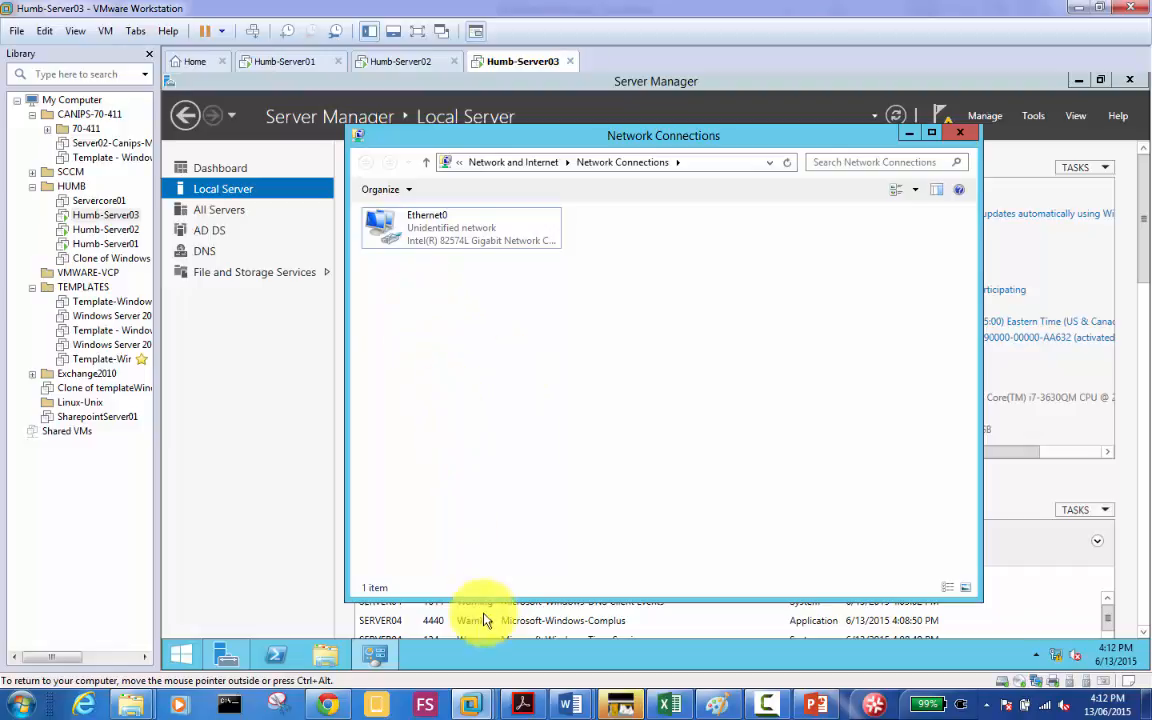
click(503, 655)
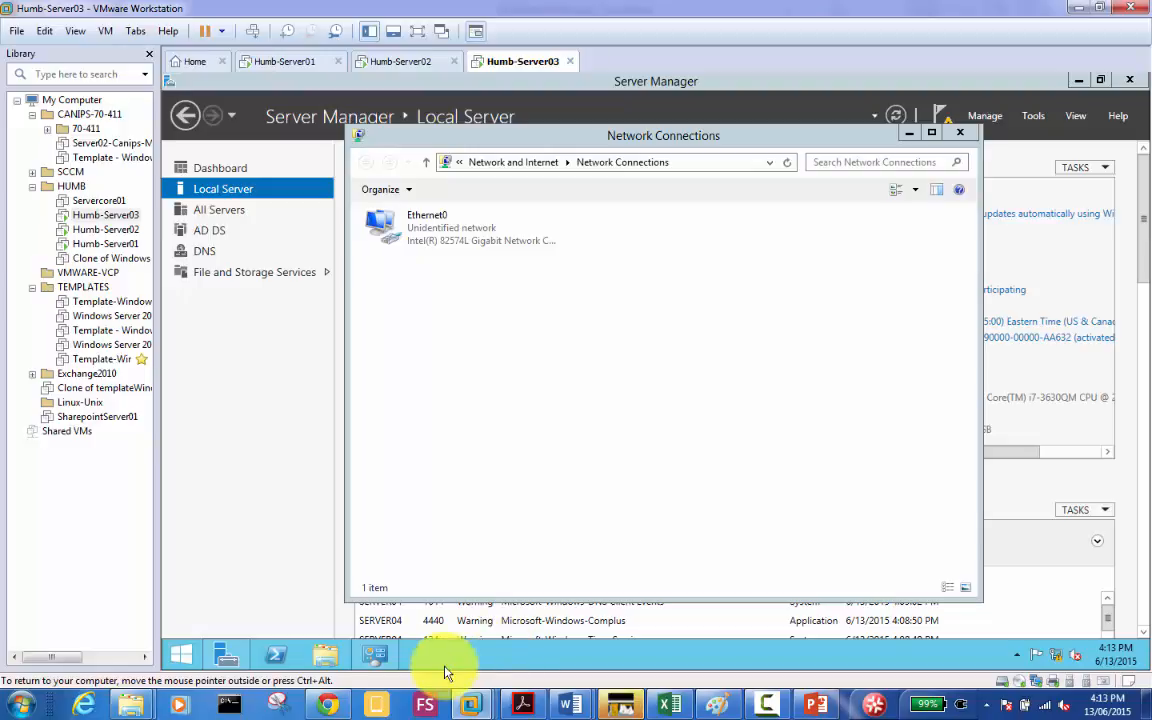
click(476, 659)
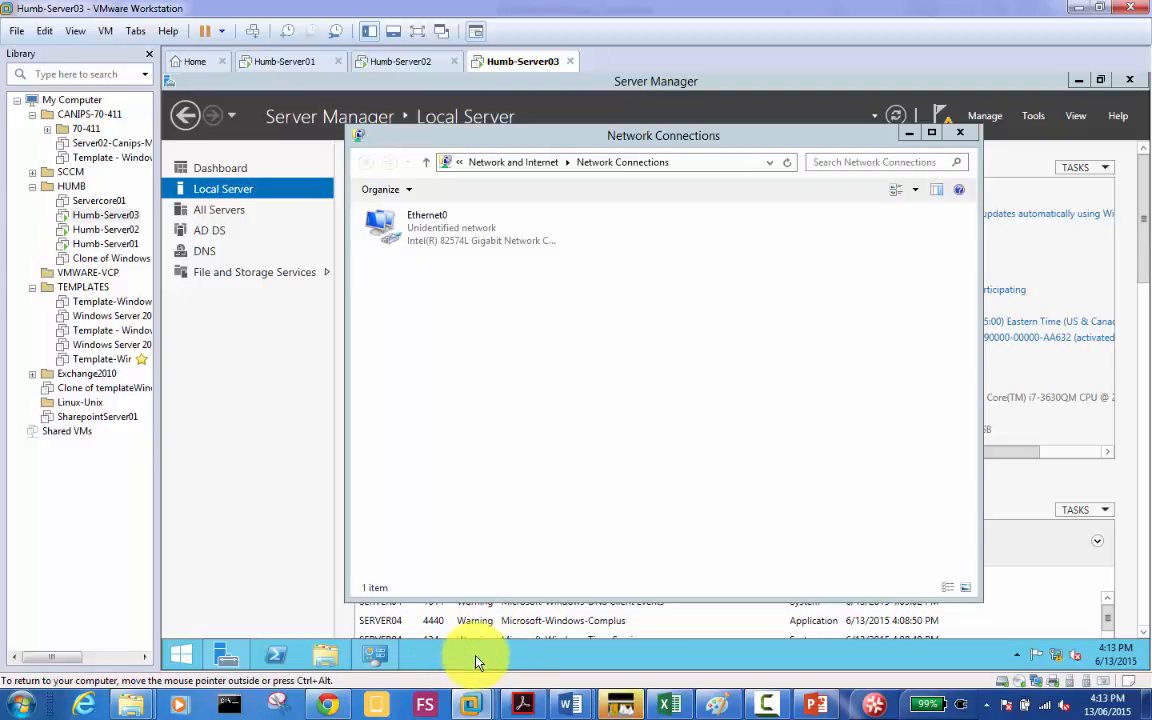
Step: Run ipconfig /flushdns and ipconfig /registerdns in a command prompt, then return to Server Manager
key(super+r)
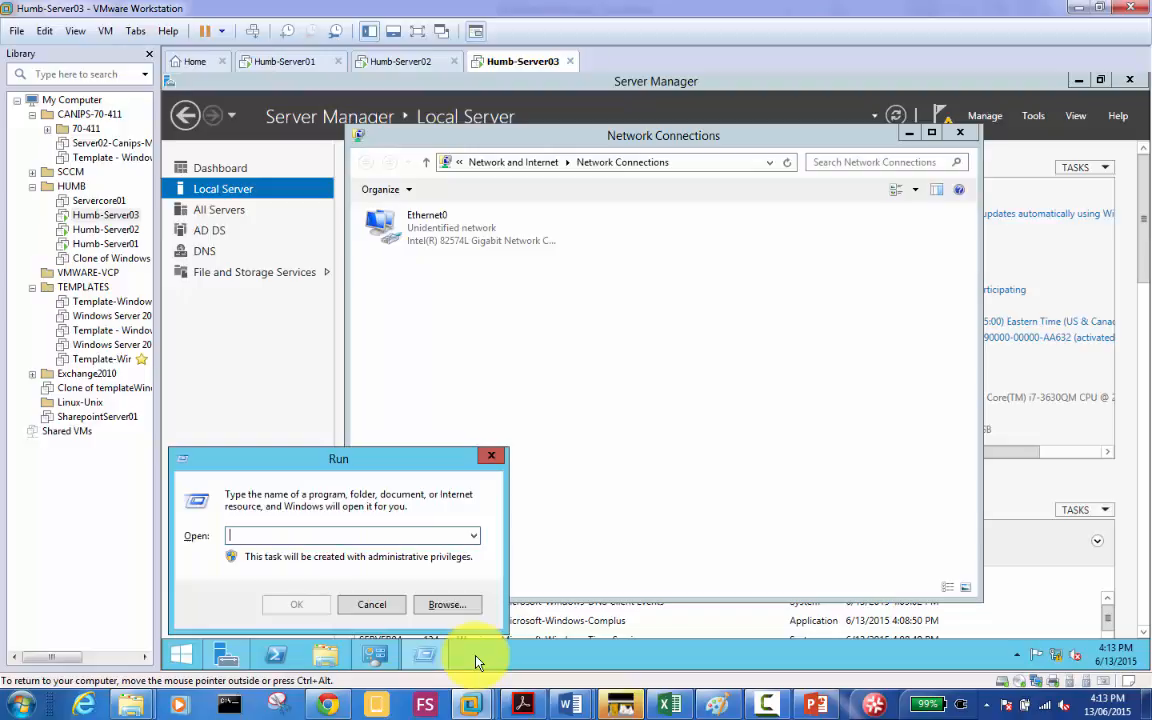
key(Escape)
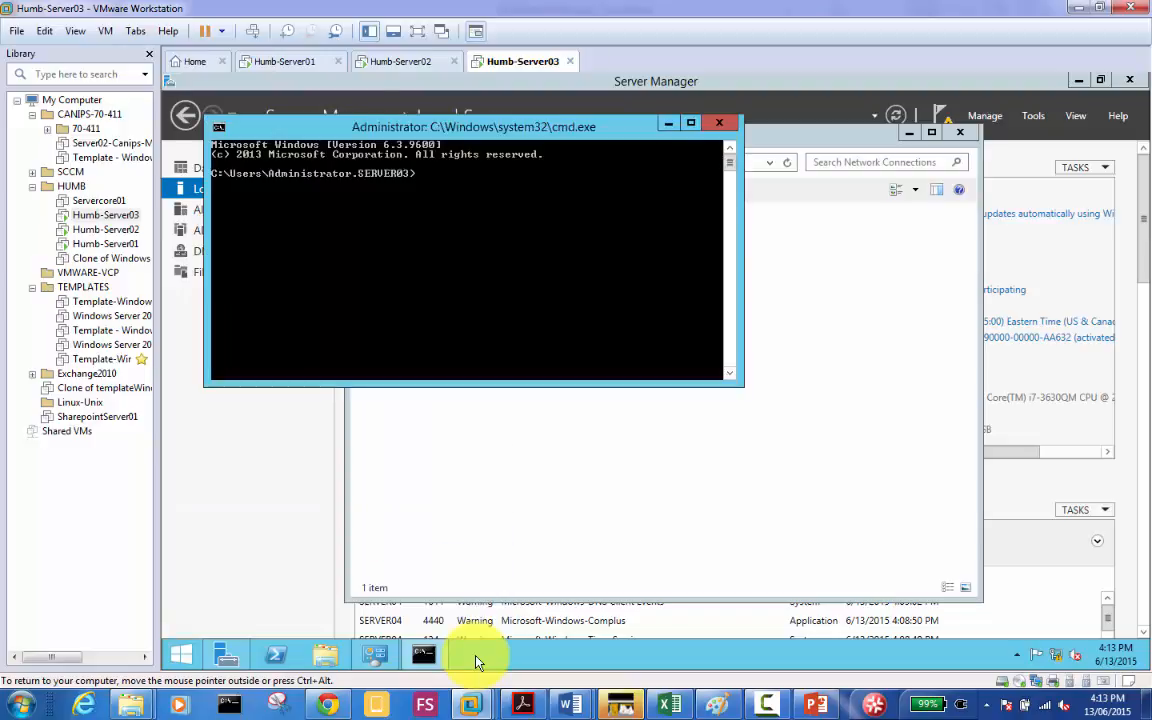
text(ipconfig /flushdns)
key(Return)
text(ipc)
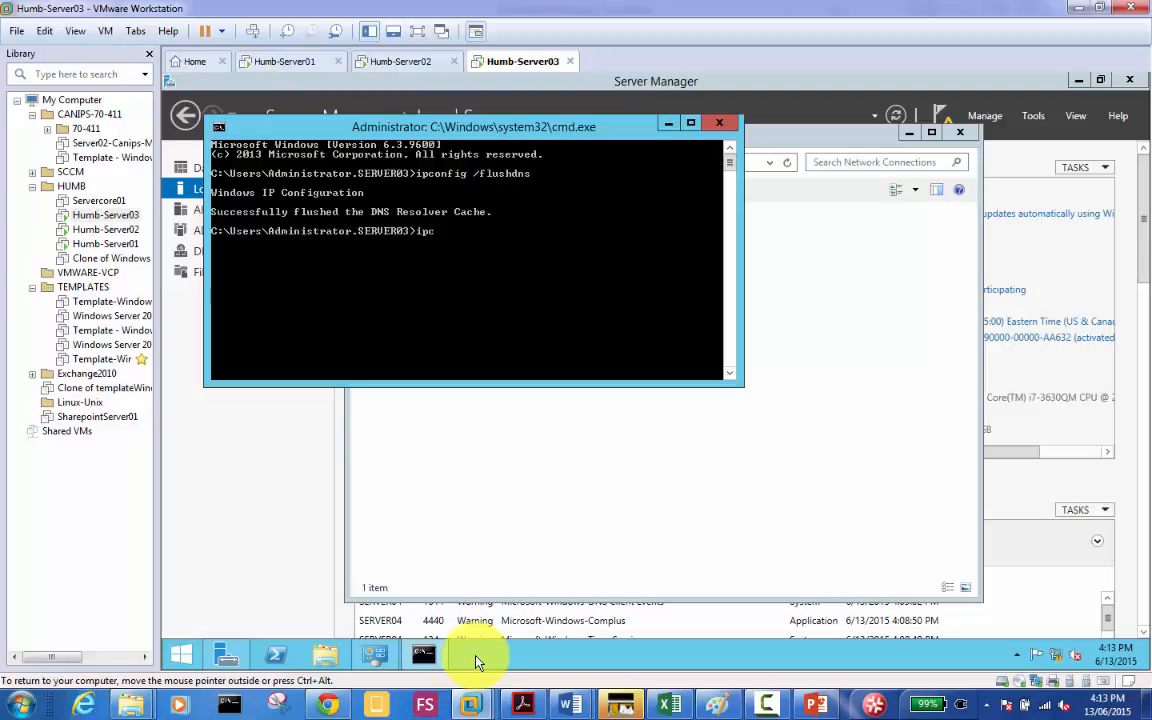
text(onfig /registerdns)
key(Return)
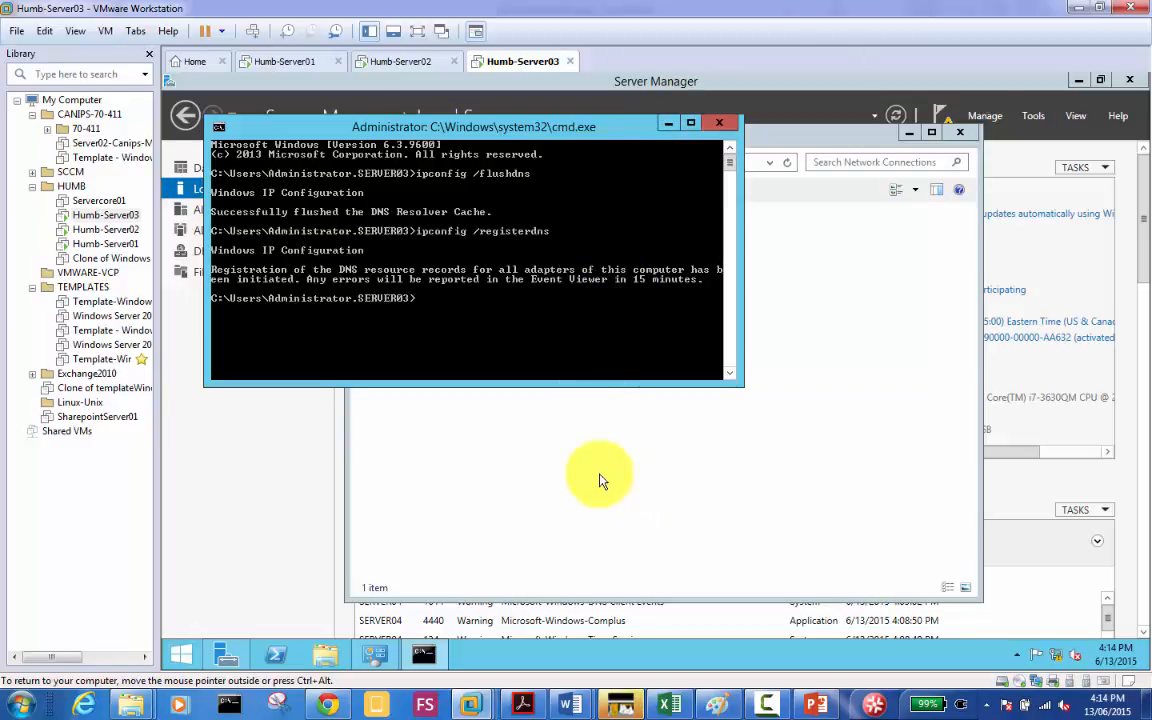
click(303, 463)
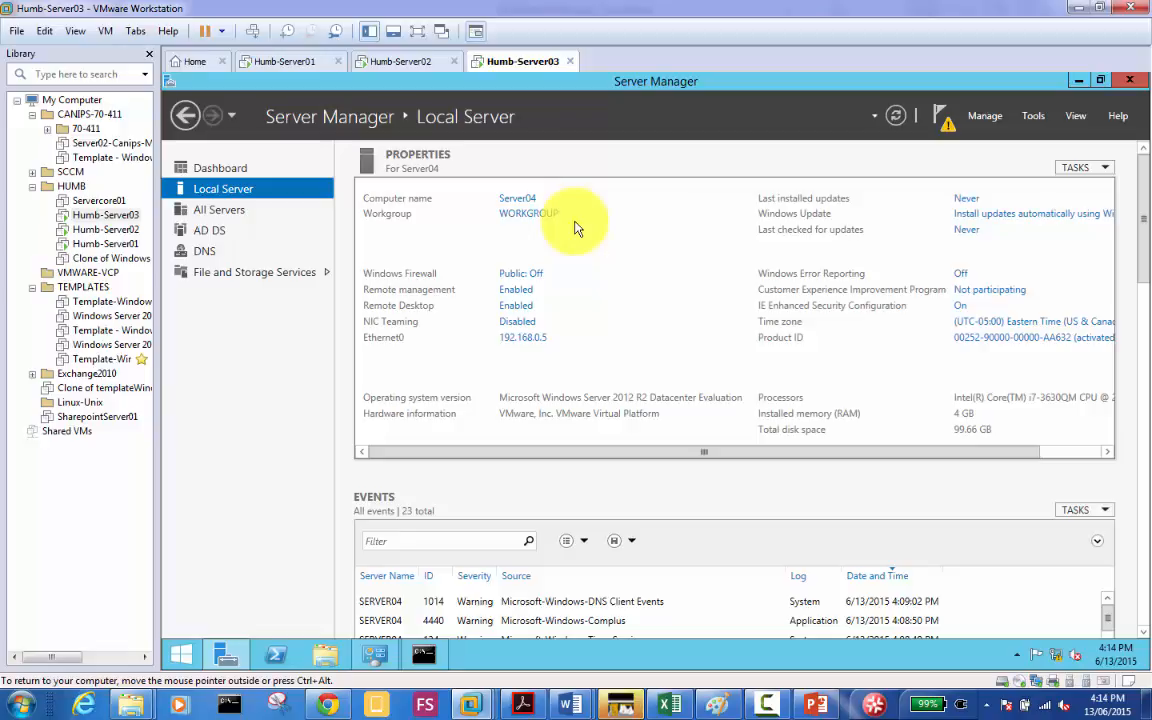
Step: Change the virtual machine name to Humb-Server04 on the Settings Options tab and confirm
right_click(524, 68)
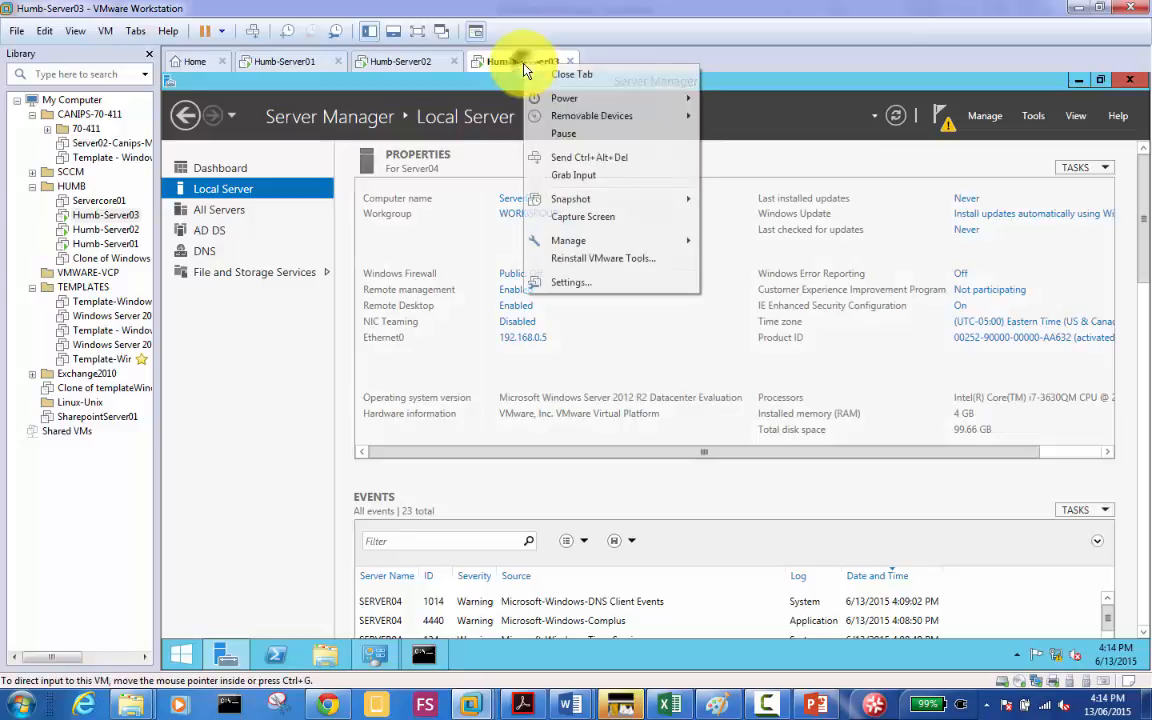
click(593, 288)
click(380, 132)
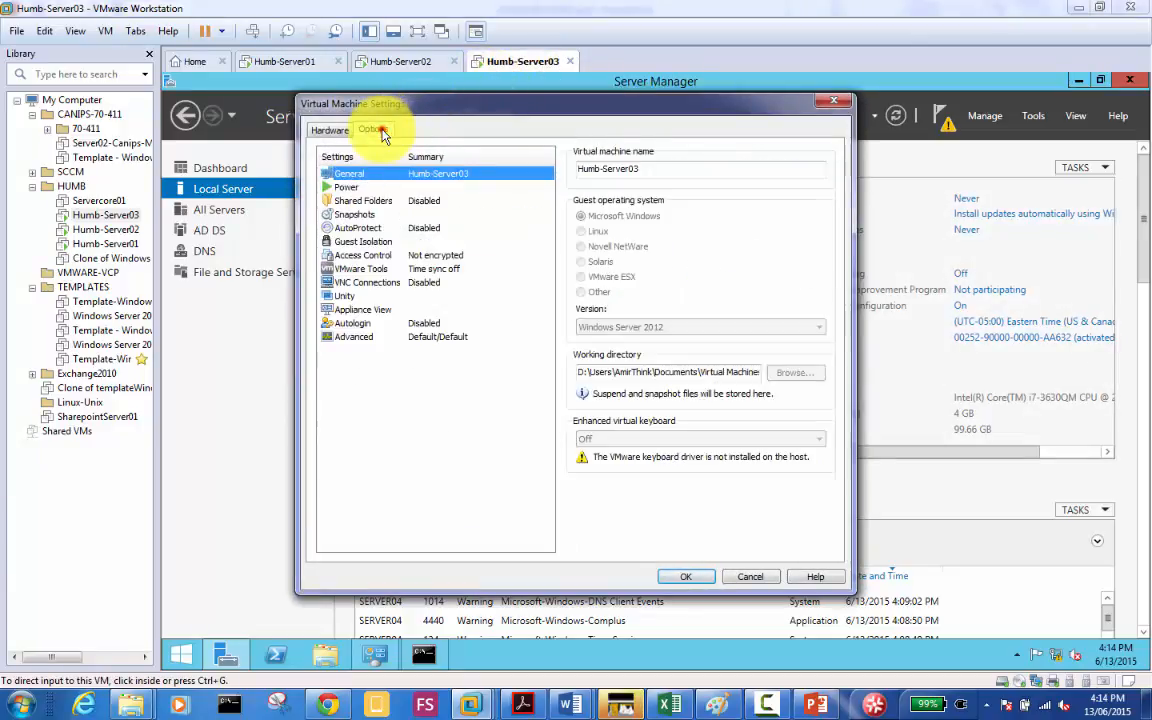
click(658, 171)
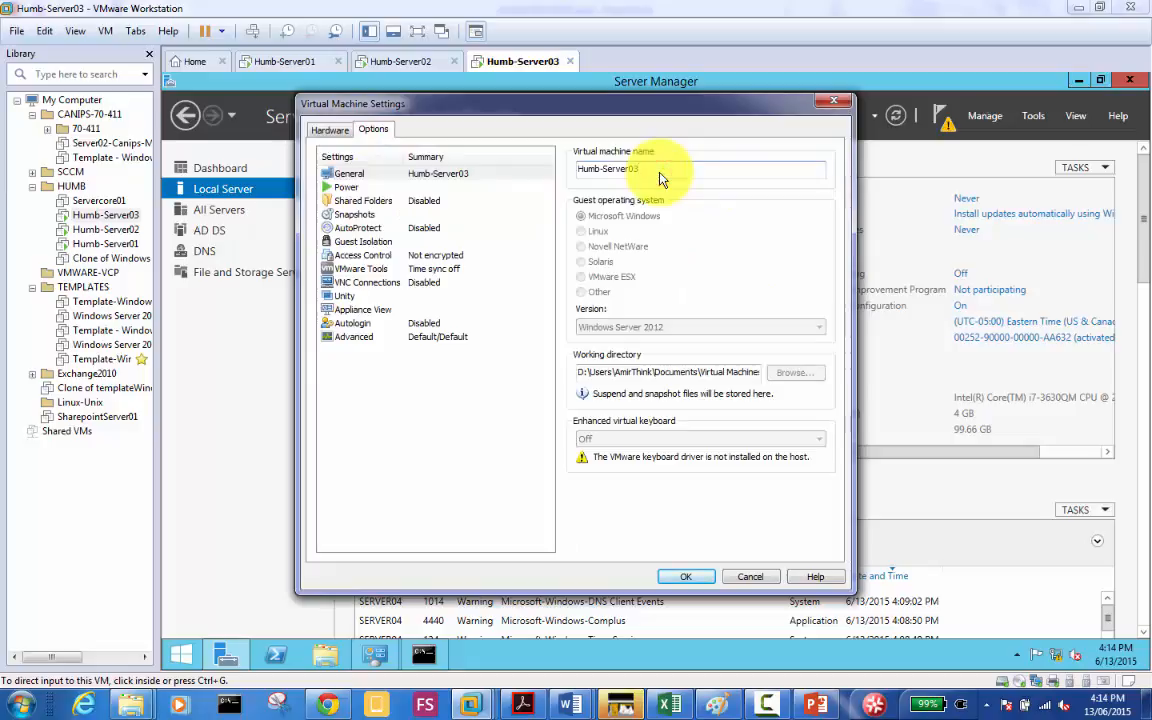
key(BackSpace)
text(4)
click(686, 579)
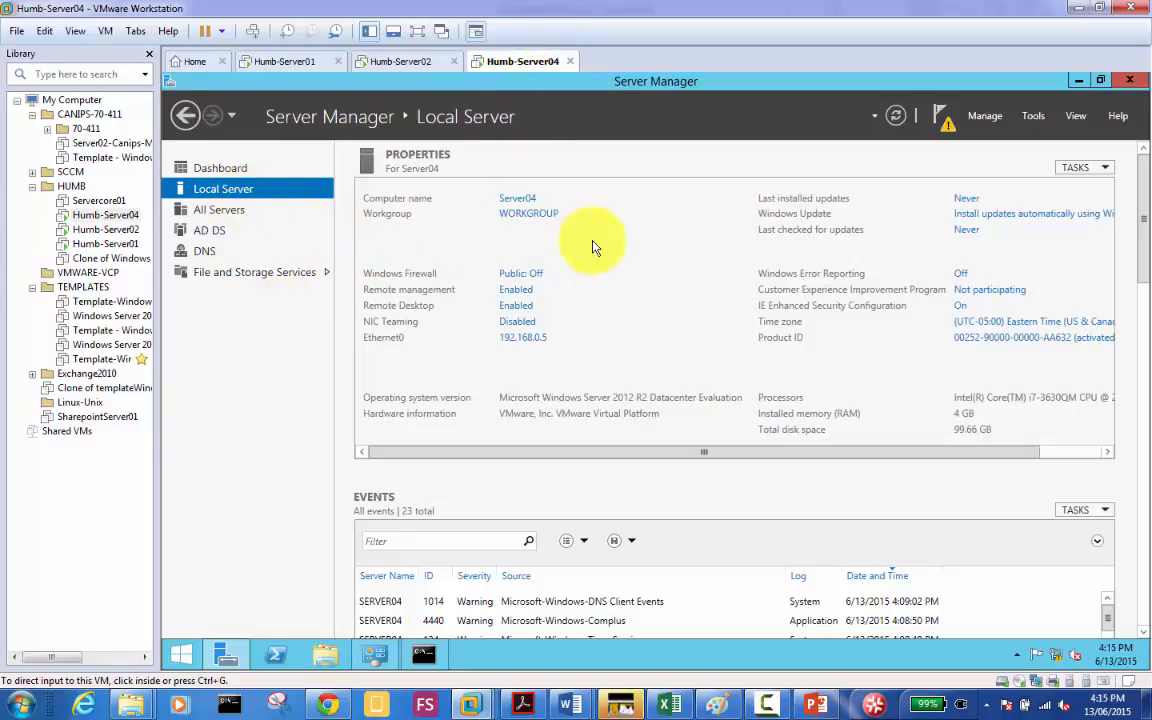
Step: Open System Properties and enter mydomain.local as the domain to join
click(533, 213)
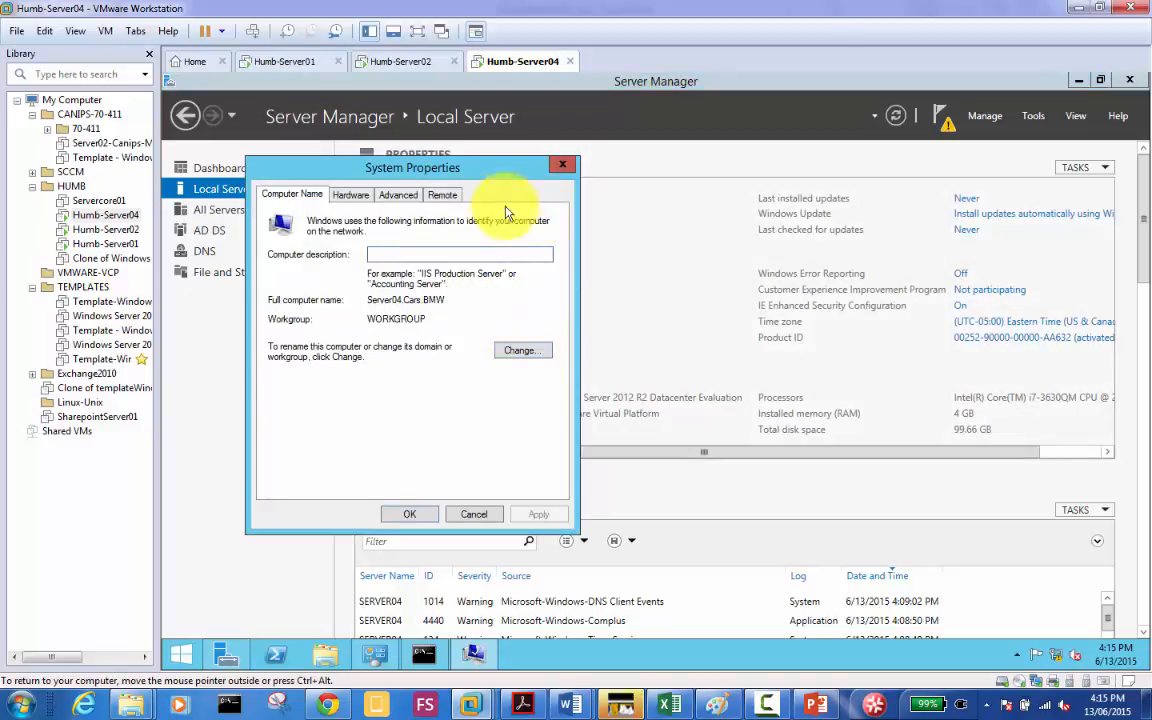
drag(479, 167, 668, 231)
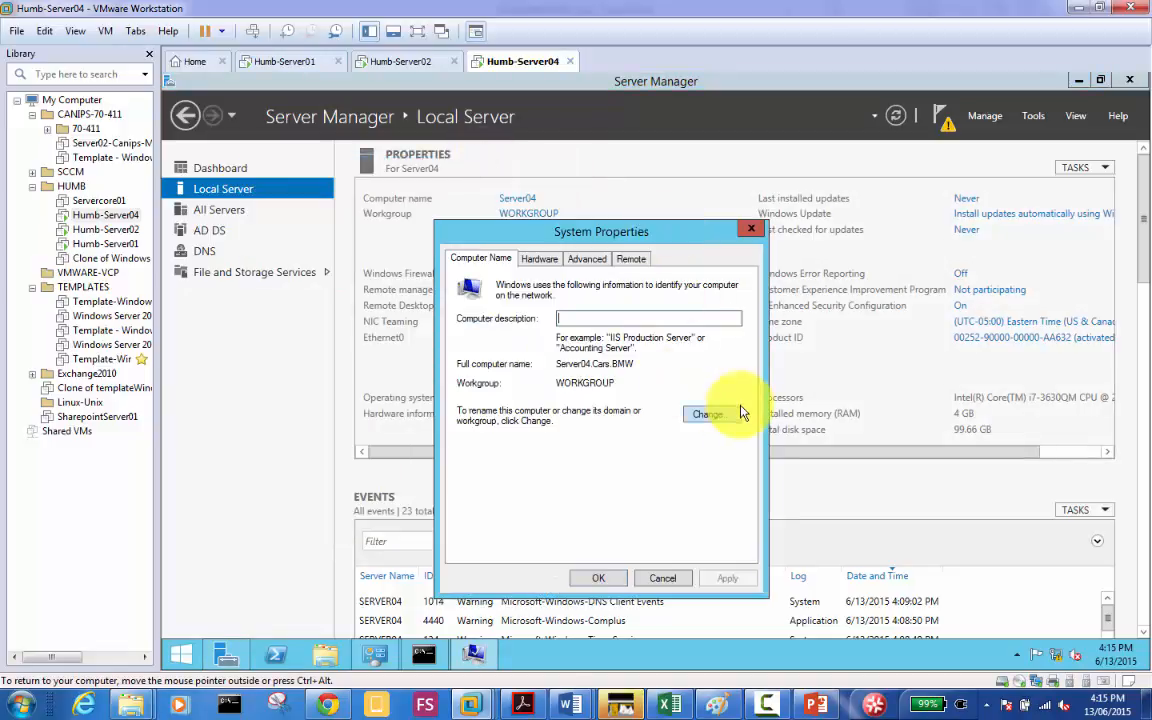
click(714, 418)
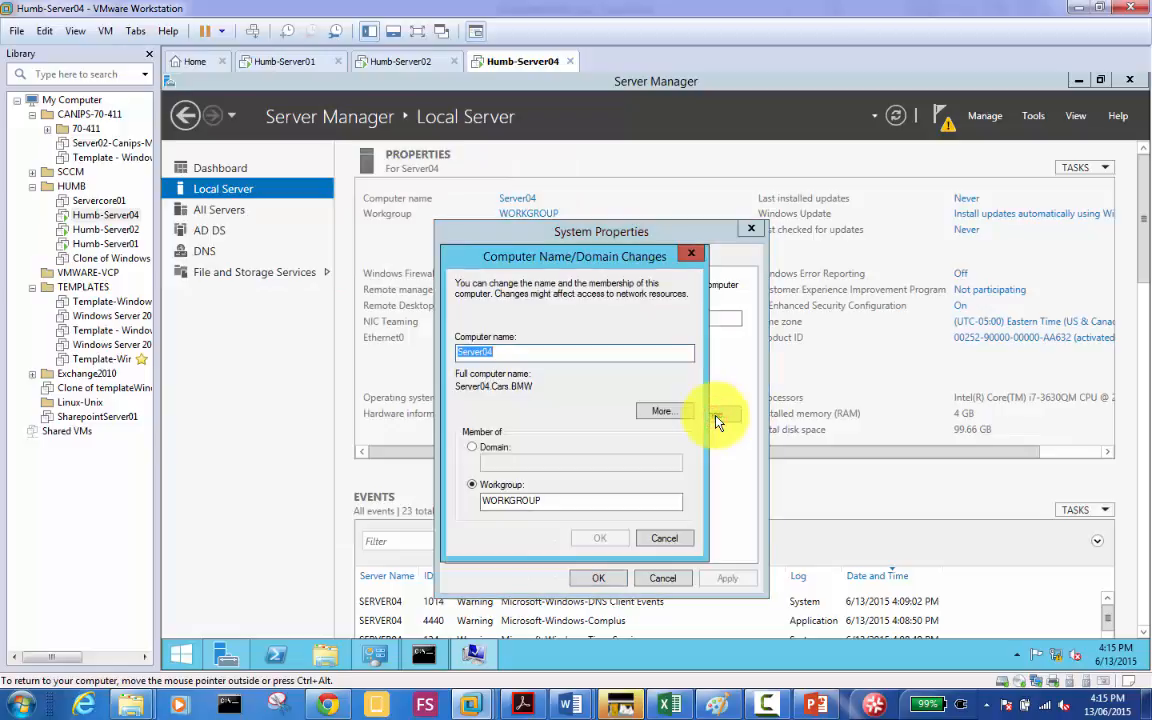
click(500, 448)
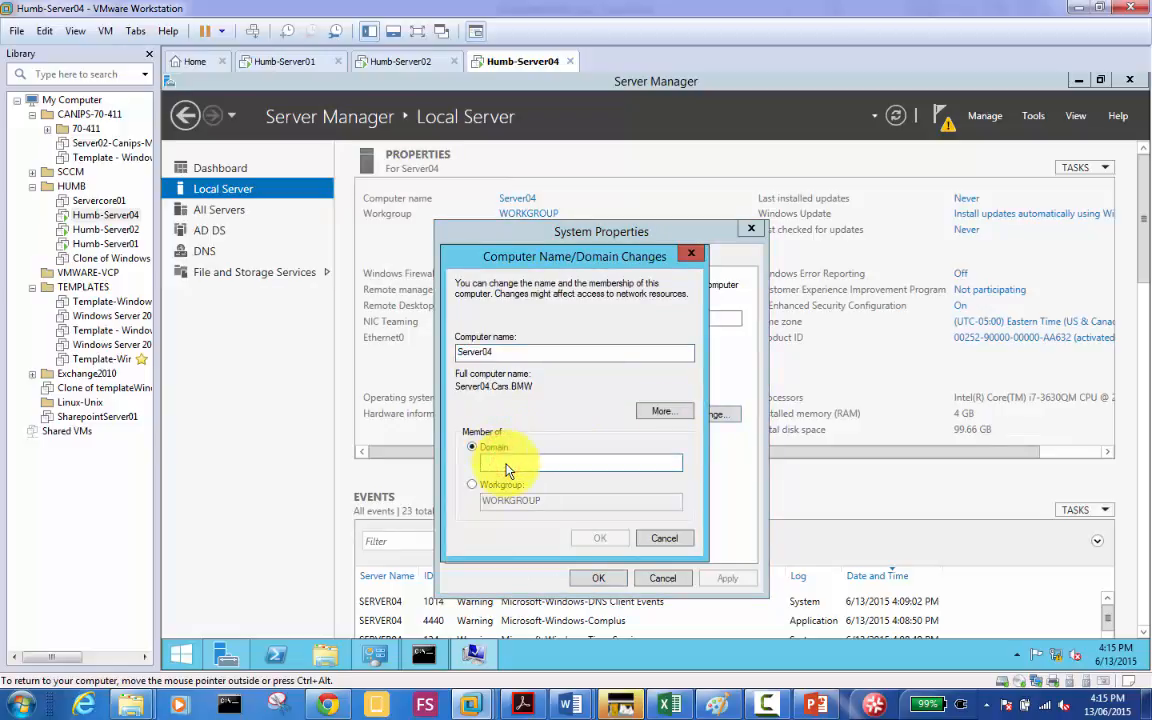
text(mydomain)
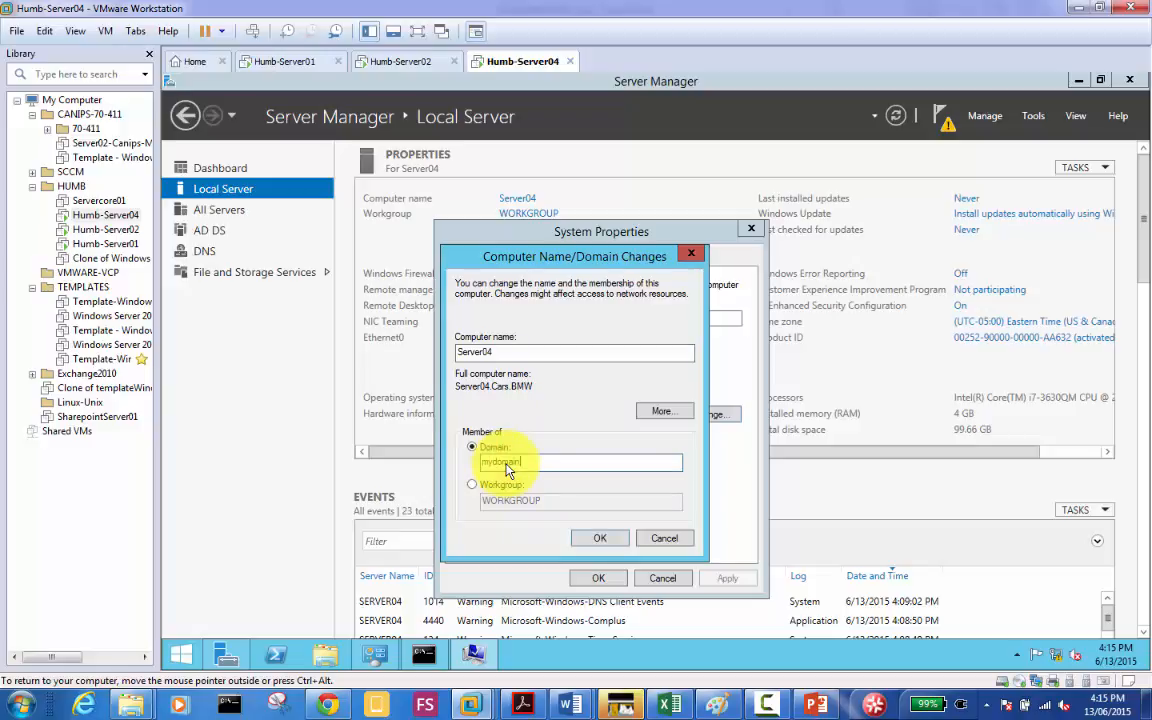
text(.local)
Step: Cancel the domain credentials prompt and the computer name changes
click(278, 323)
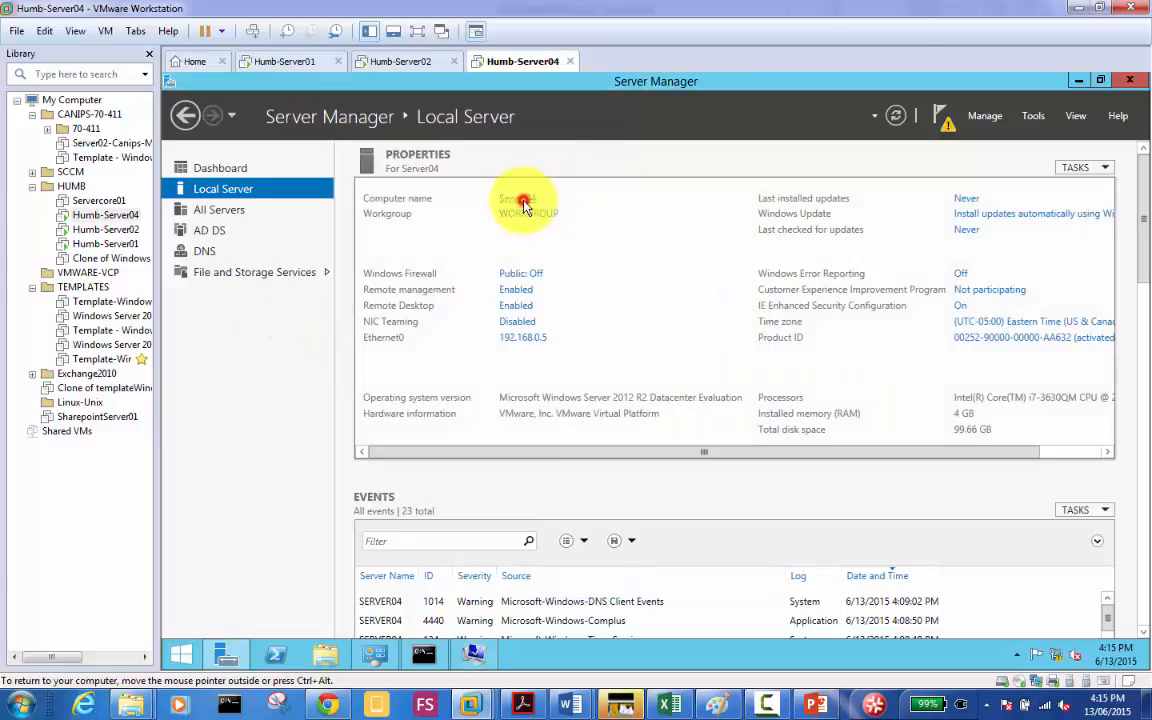
click(522, 206)
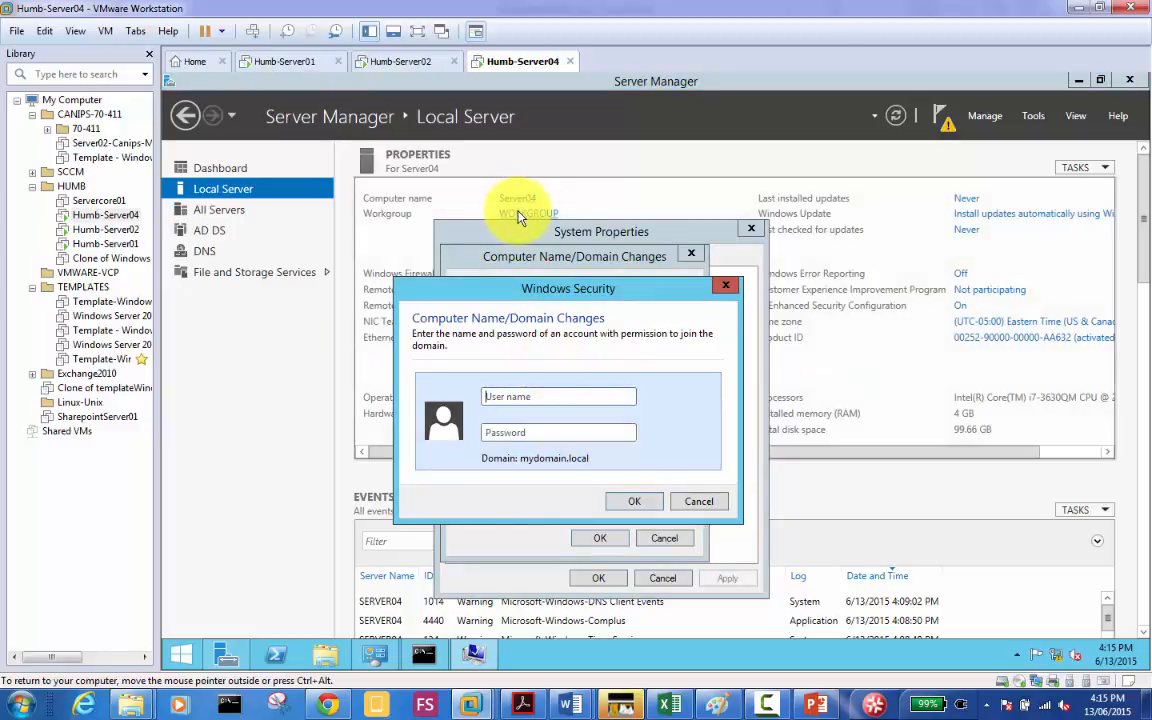
click(701, 499)
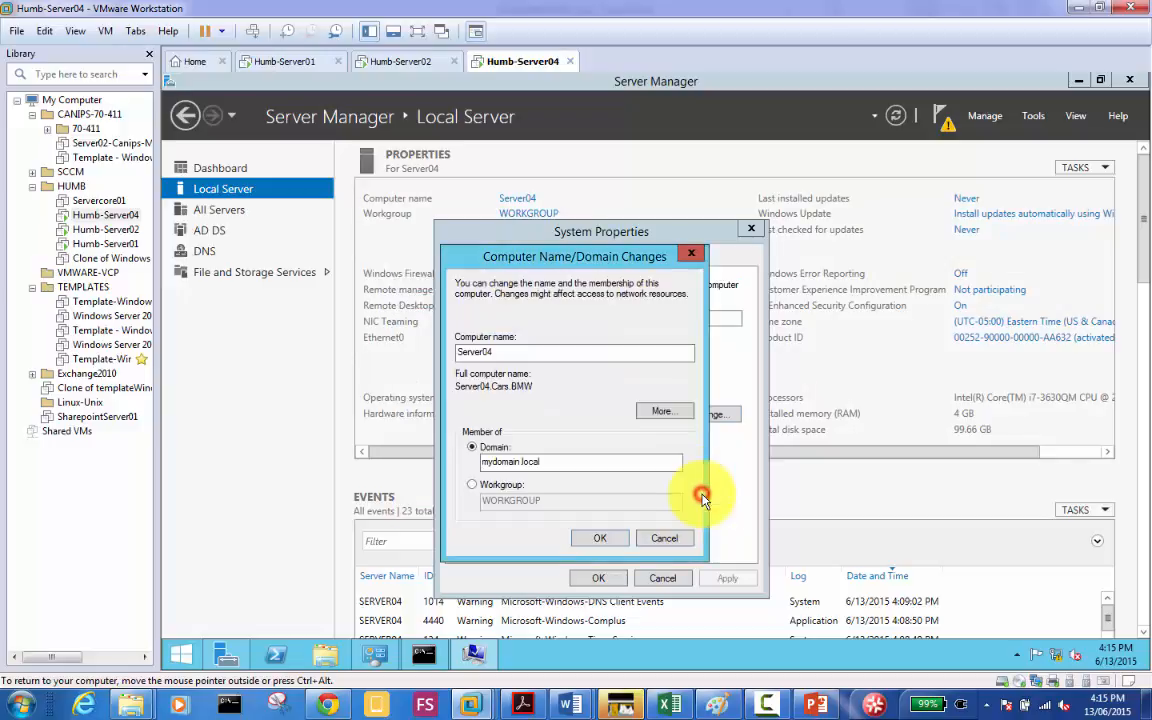
click(663, 540)
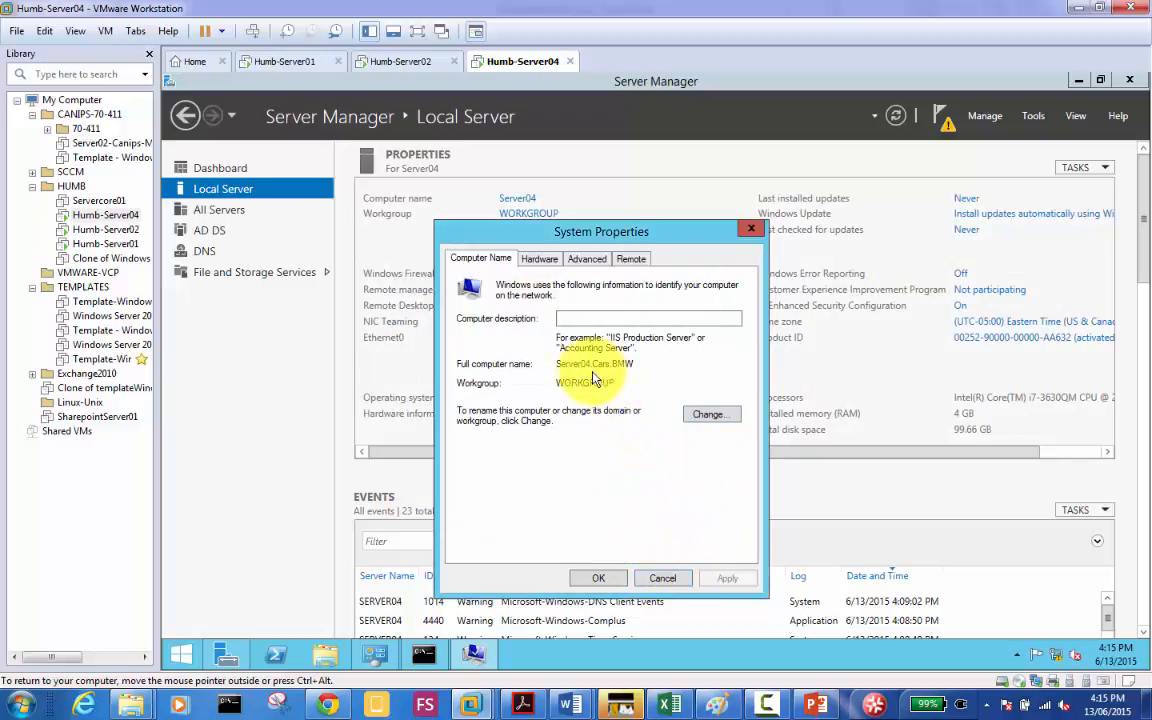
Step: Set the computer name changes to Domain membership in mydomain.local
click(708, 414)
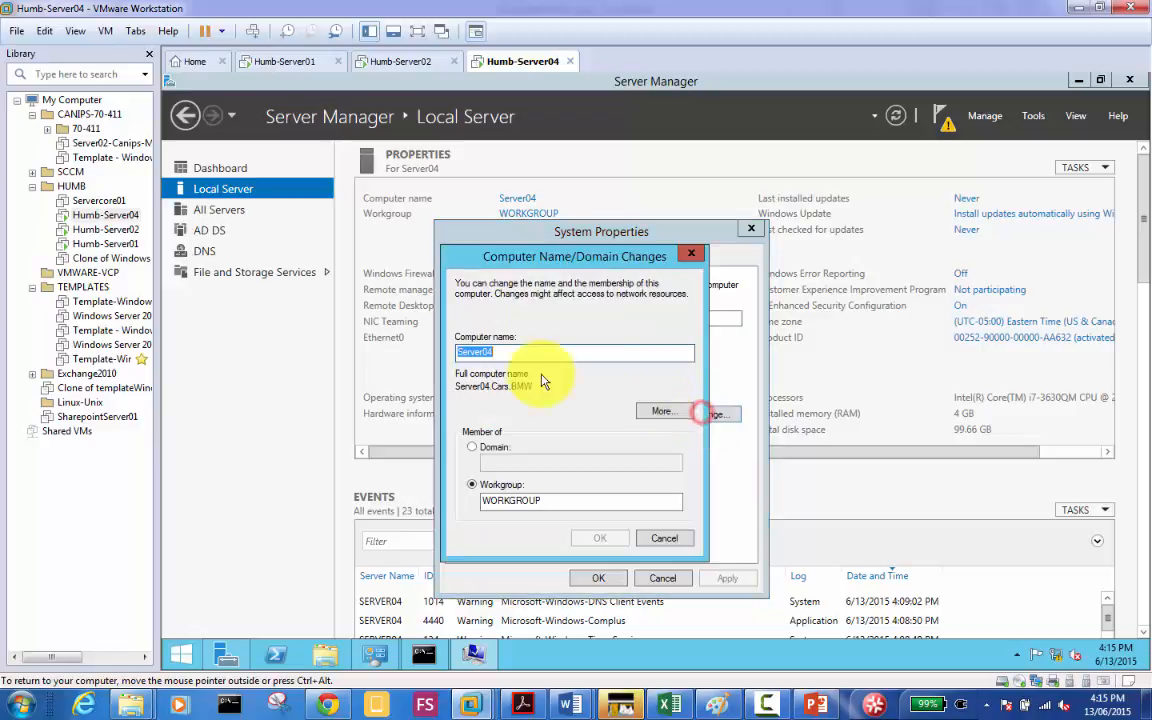
click(508, 358)
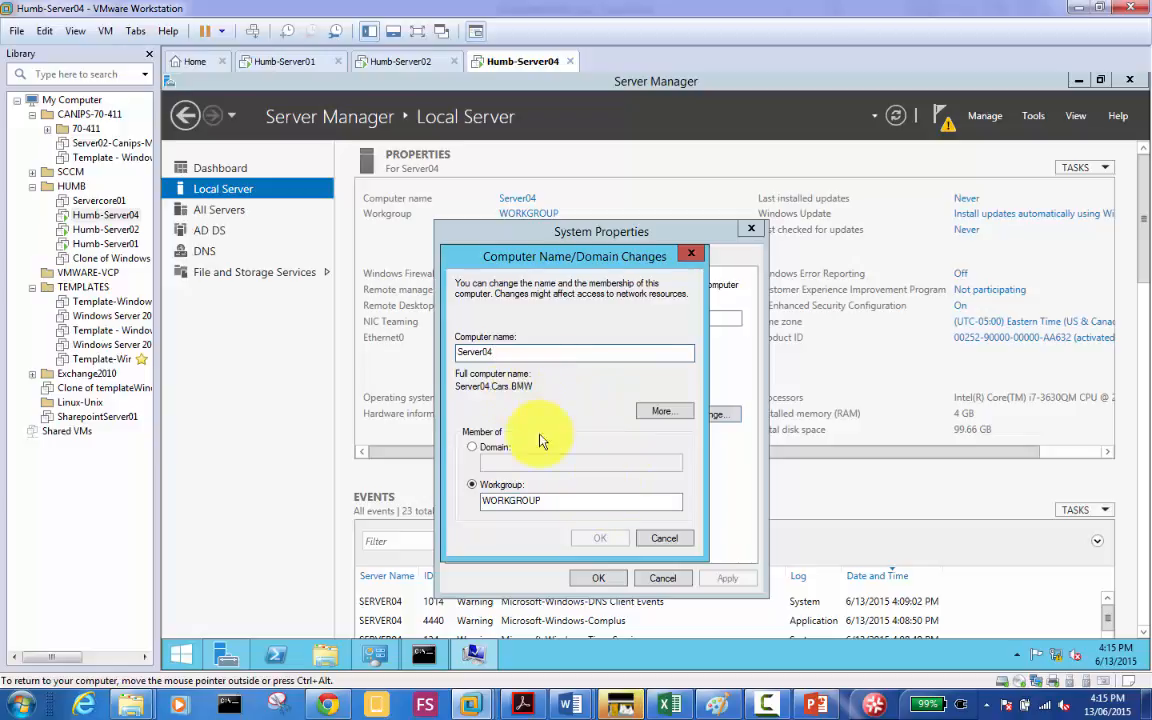
click(501, 450)
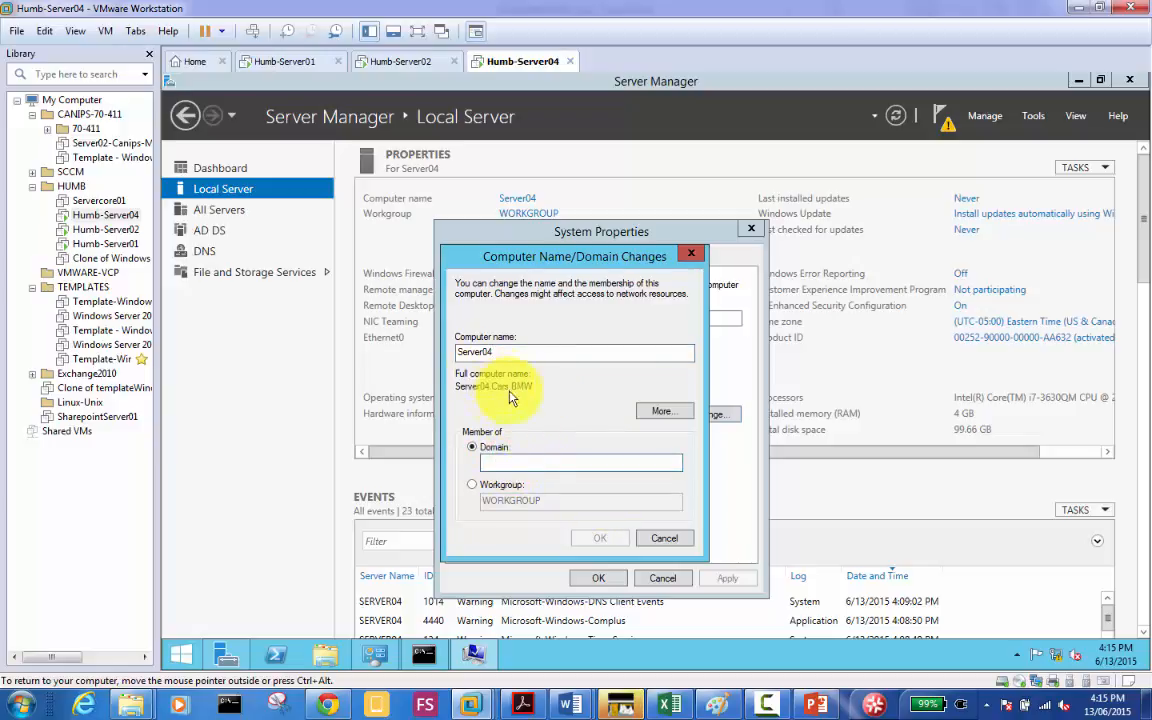
click(510, 465)
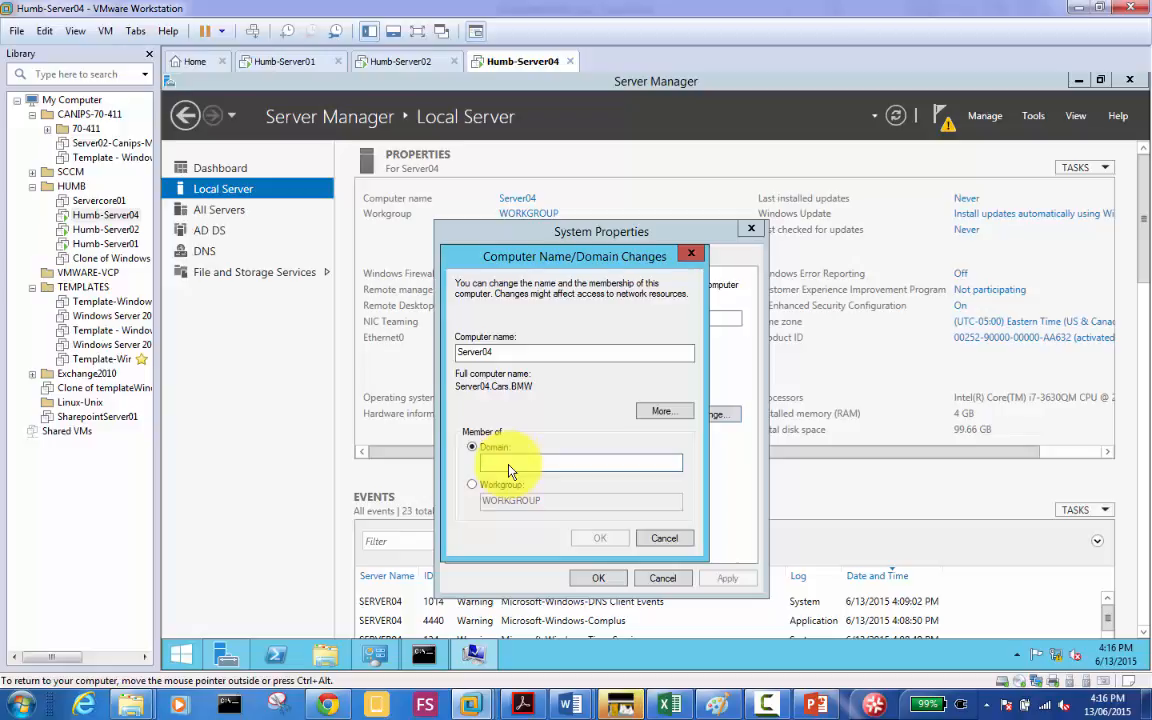
text(m)
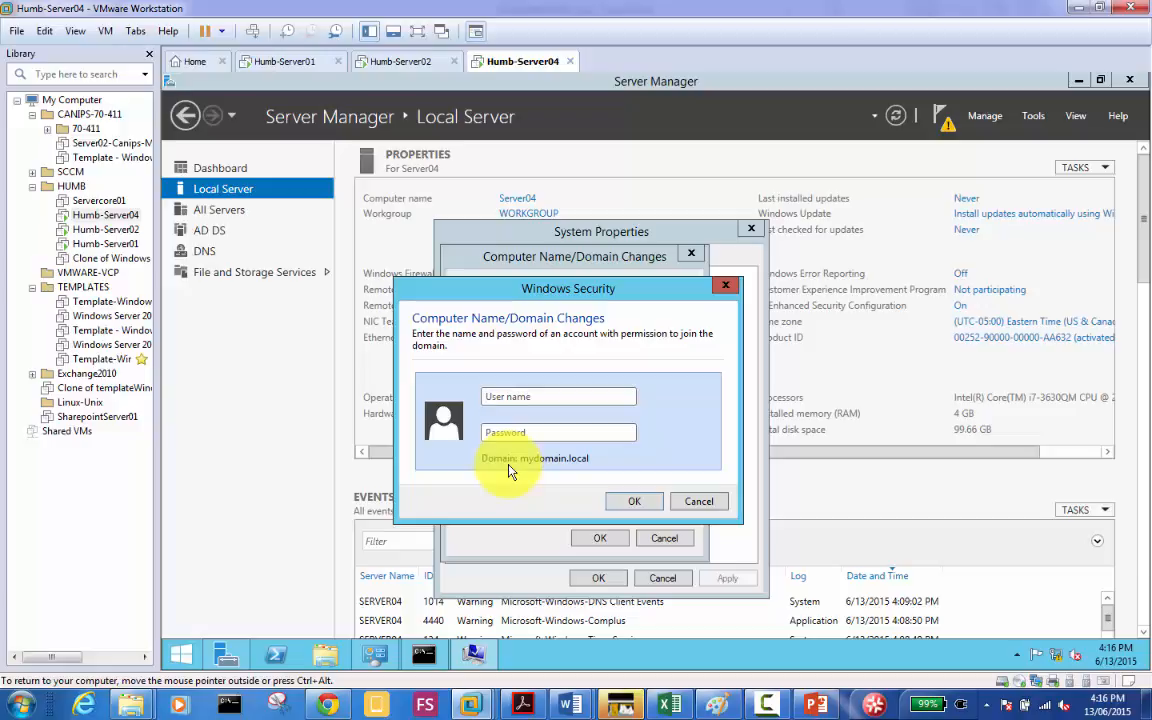
Step: Enter the administrator account's user name and password in Windows Security and submit them
text(administrator\)
key(BackSpace)
key(BackSpace)
key(BackSpace)
key(BackSpace)
key(BackSpace)
key(BackSpace)
key(BackSpace)
key(BackSpace)
key(BackSpace)
text(1)
key(Tab)
click(636, 503)
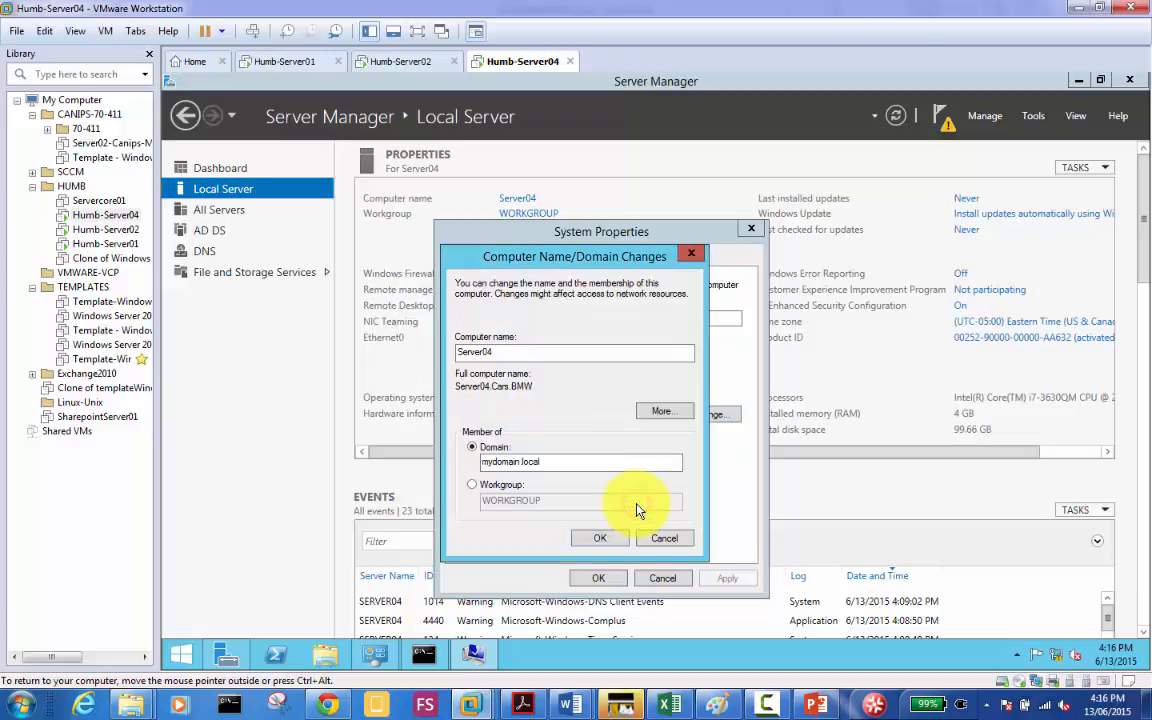
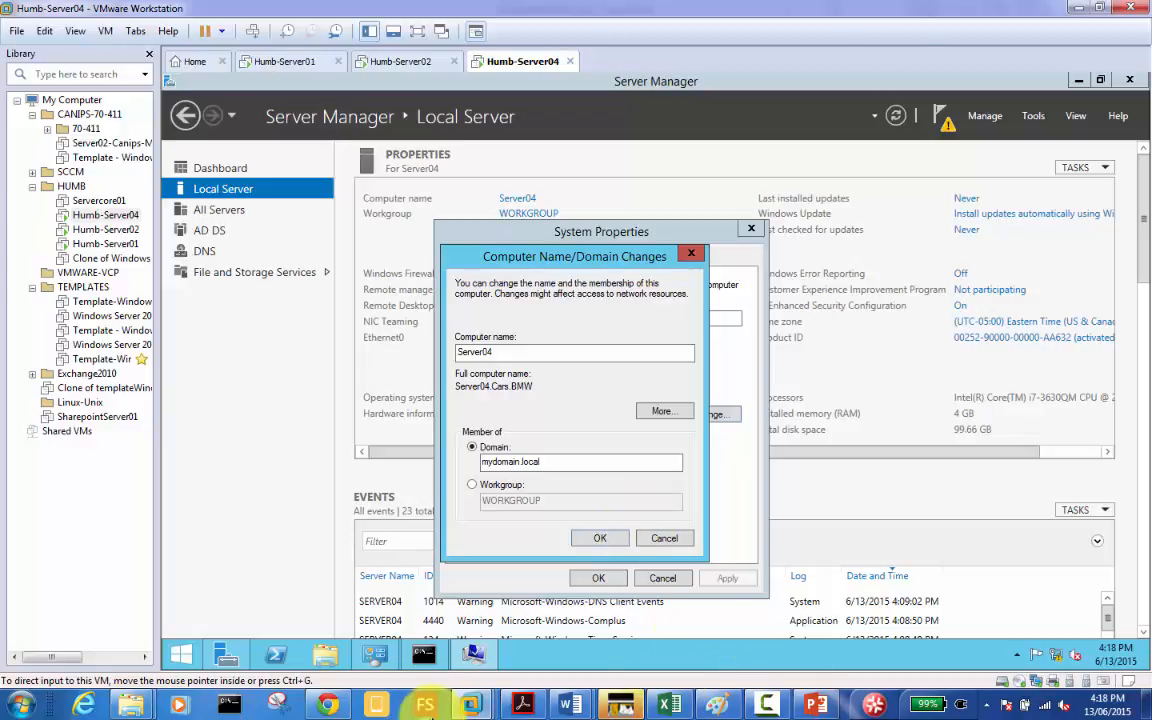
click(329, 706)
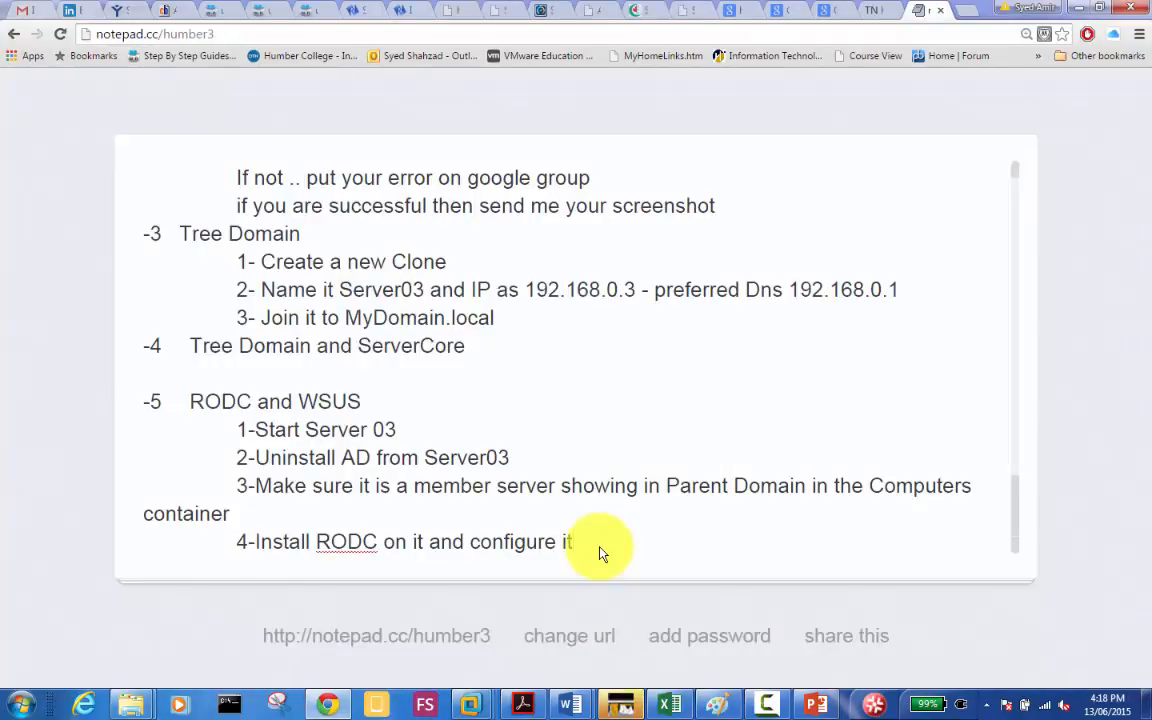
Step: Add a note: the tree domain uninstall failed on a DNS error, so forest metadata must be removed
key(Return)
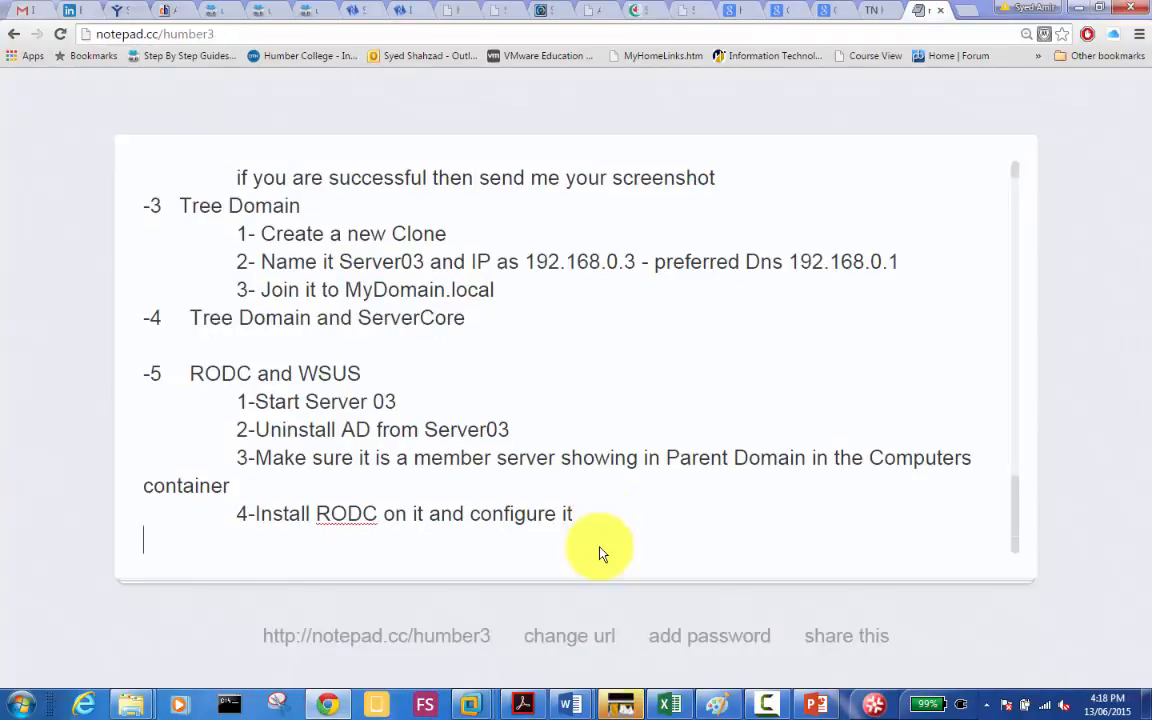
text(Note - We trie)
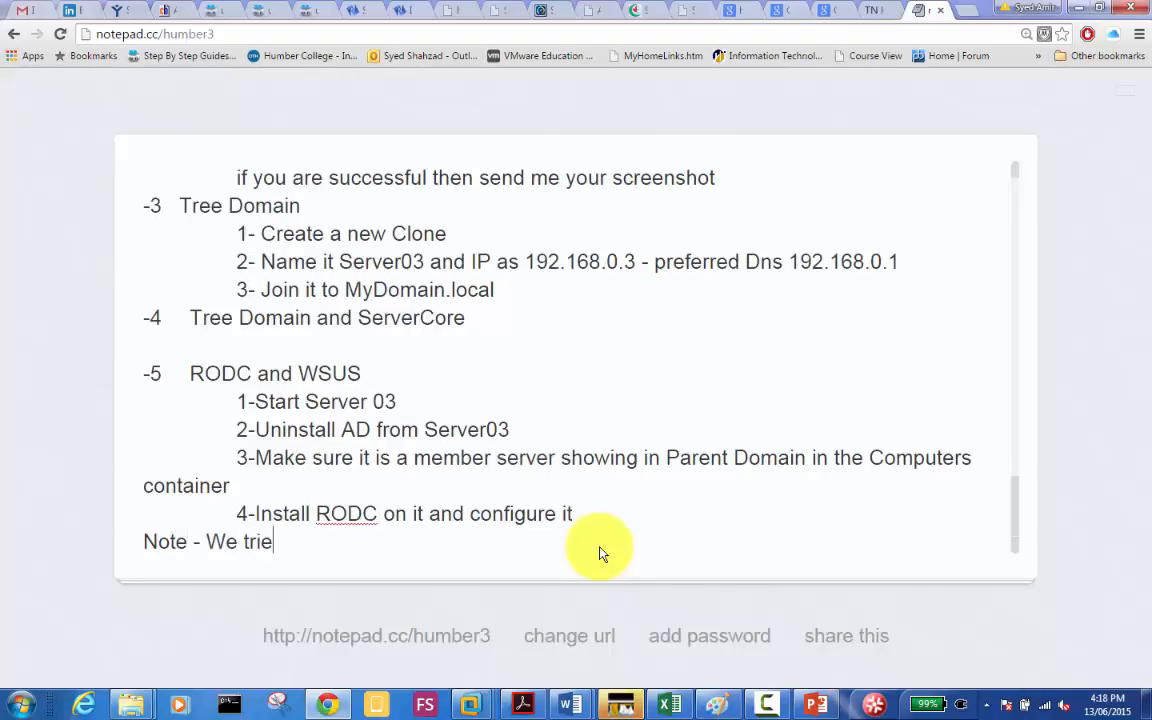
text(d to uninstal)
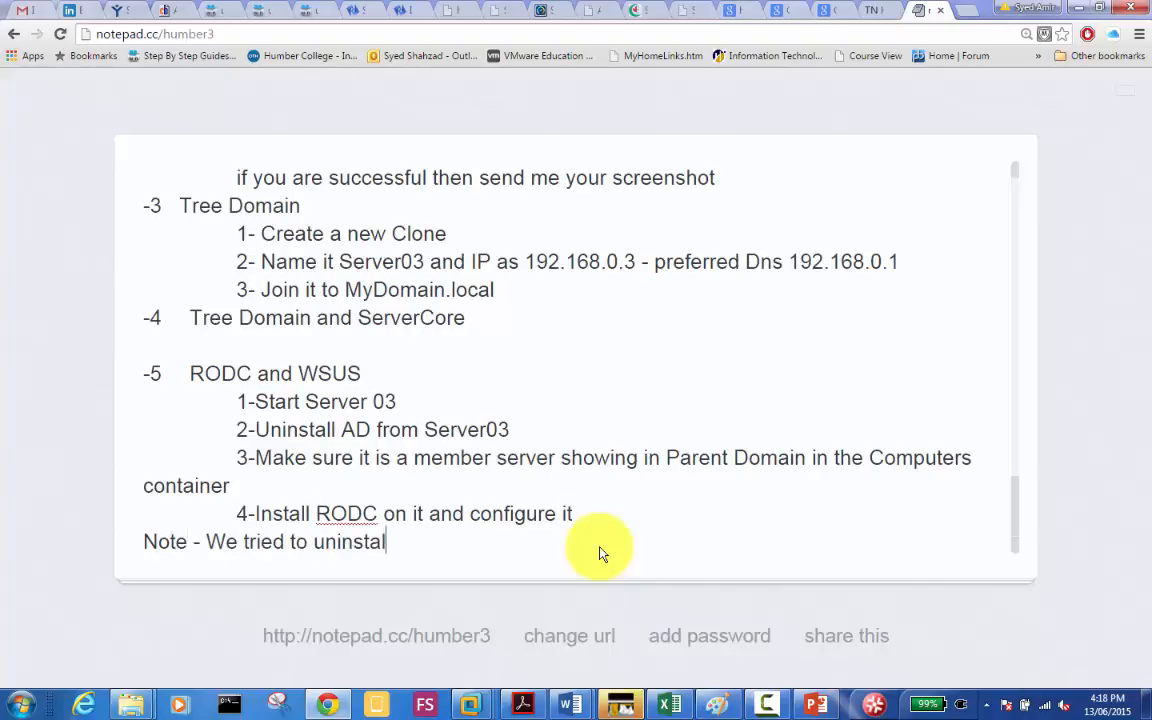
text(l tree domain )
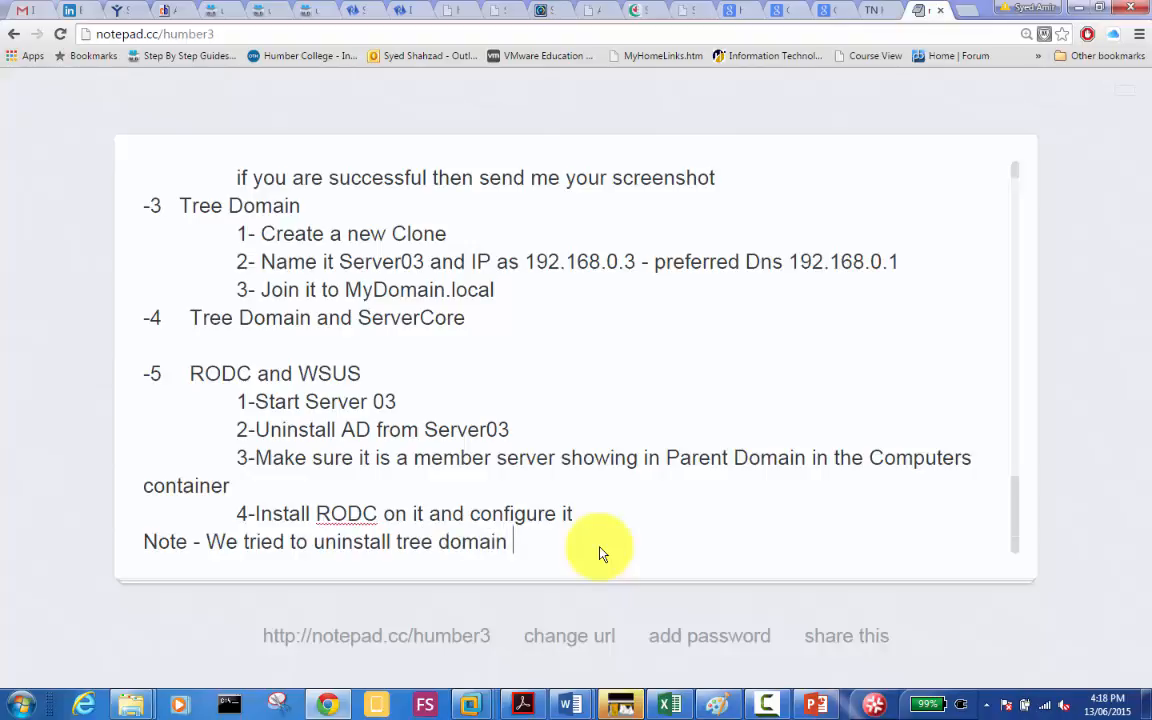
text(but could not becuase of an )
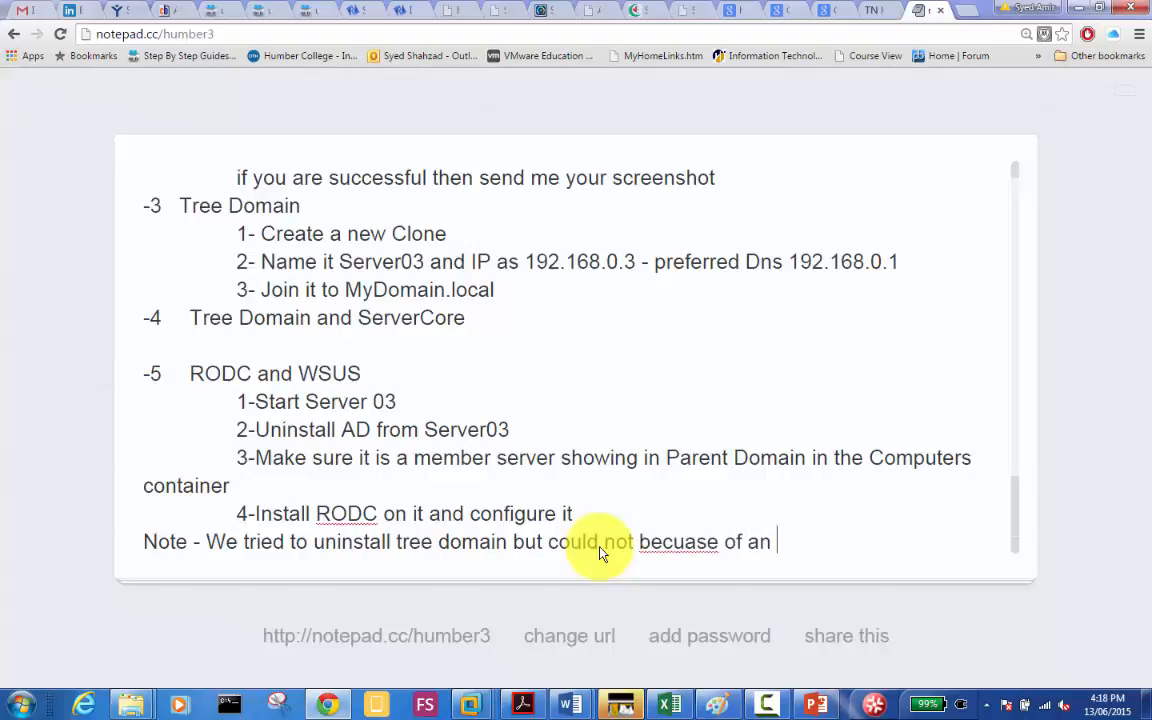
text(error that)
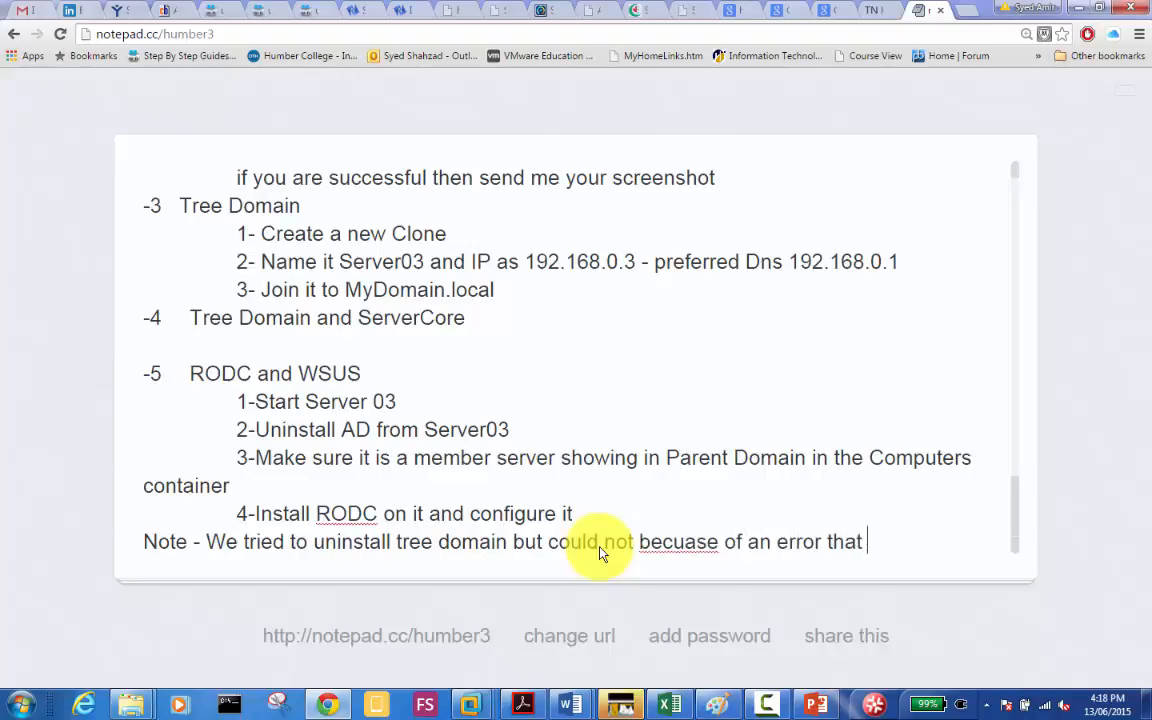
text( DNS)
key(BackSpace)
key(BackSpace)
key(BackSpace)
key(BackSpace)
key(BackSpace)
key(BackSpace)
key(BackSpace)
key(BackSpace)
key(BackSpace)
key(BackSpace)
key(BackSpace)
key(BackSpace)
key(BackSpace)
key(BackSpace)
key(BackSpace)
key(BackSpace)
key(BackSpace)
key(BackSpace)
key(BackSpace)
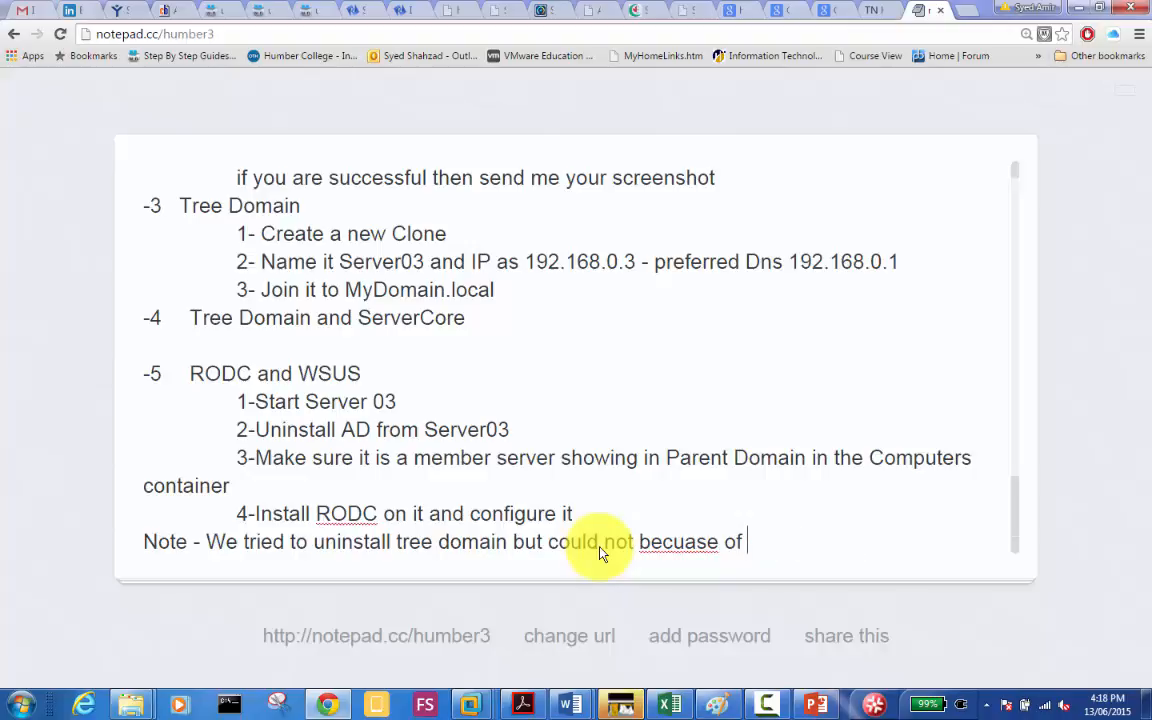
key(BackSpace)
text(of a DNS rel)
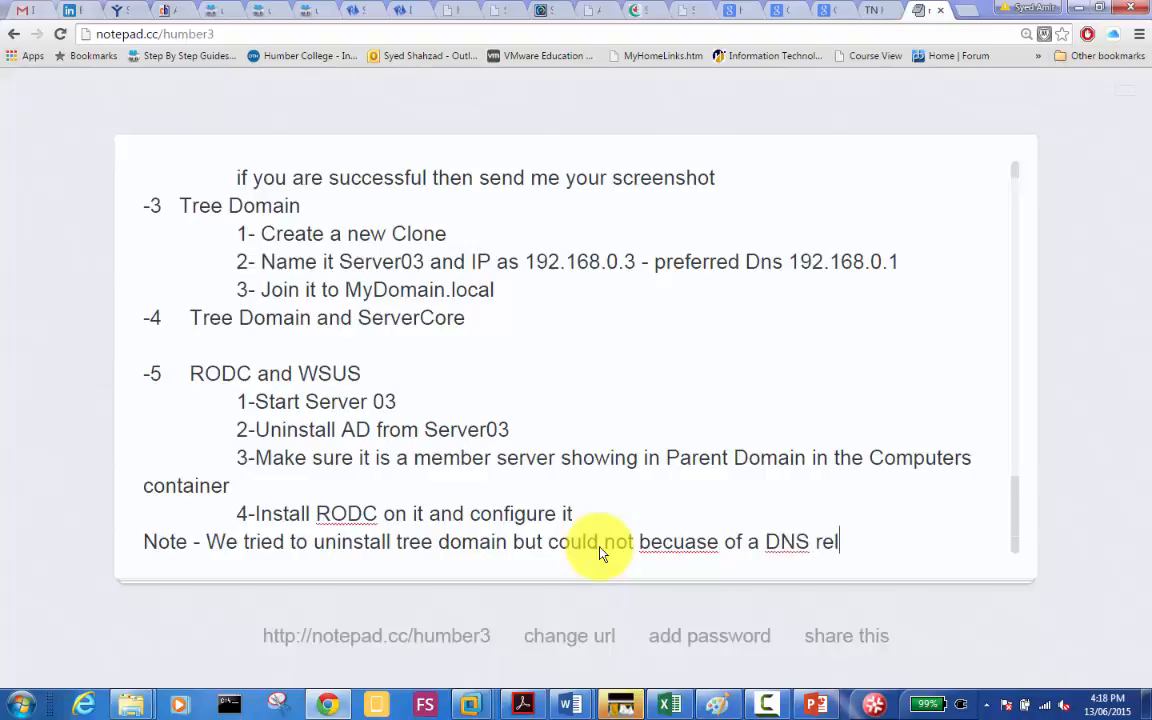
text(ated error )
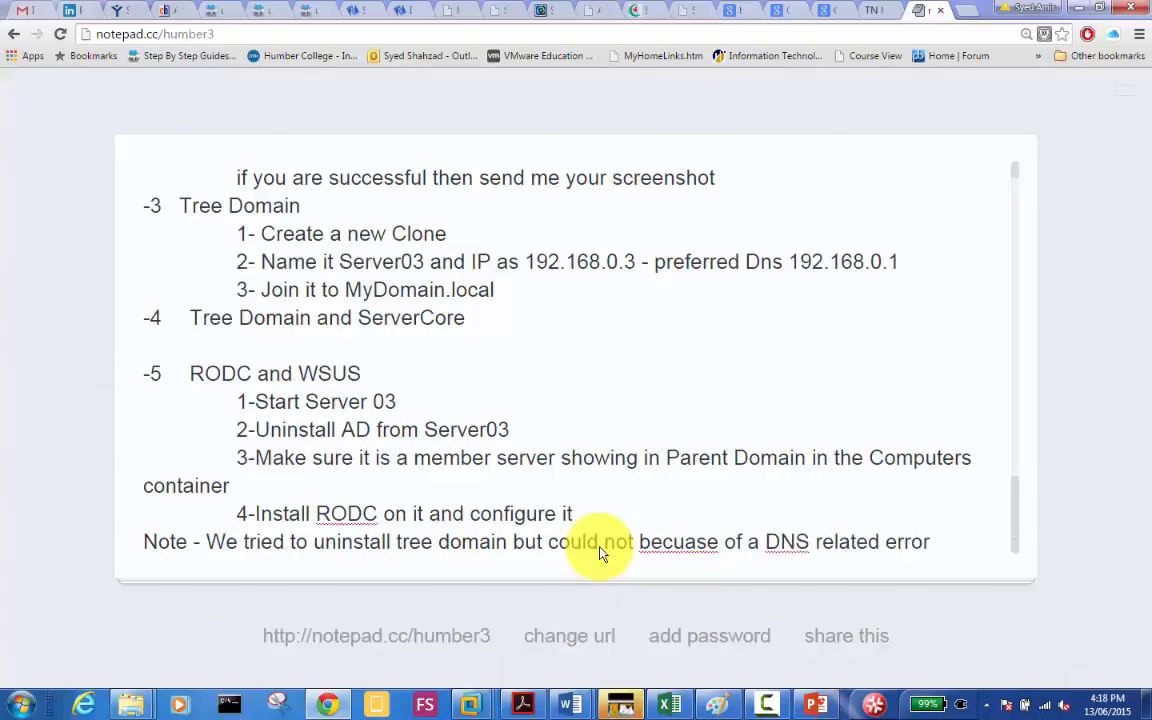
text(so wee)
key(BackSpace)
text(did f)
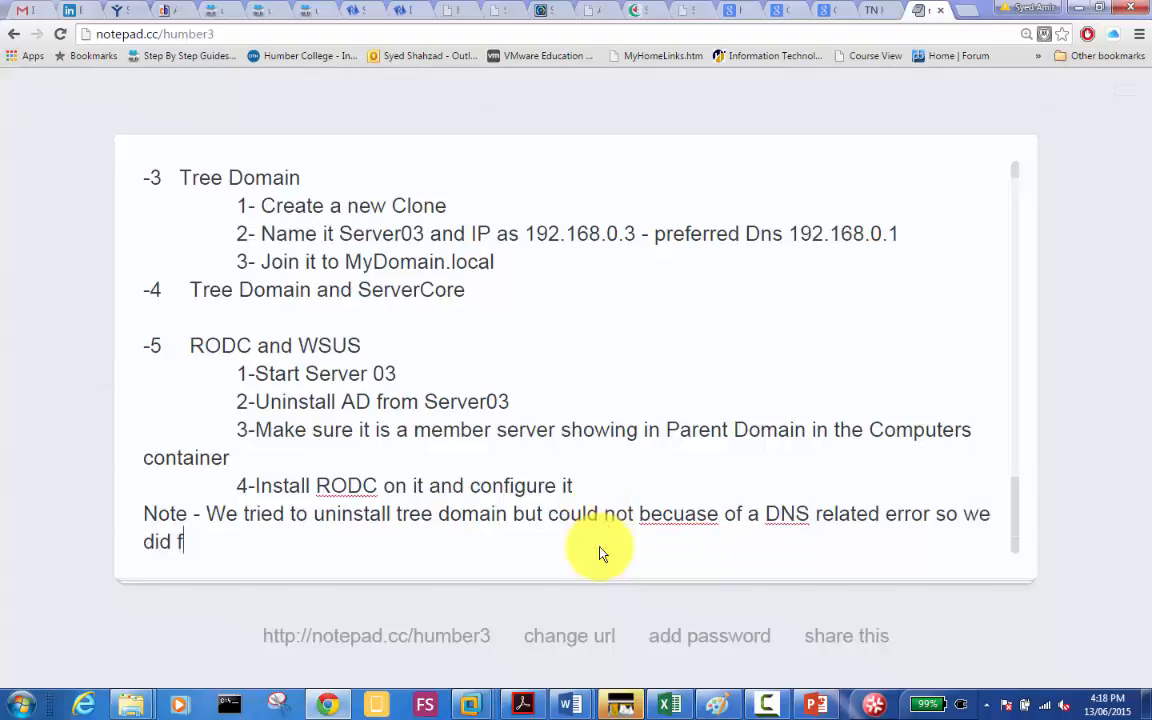
text(orce removal)
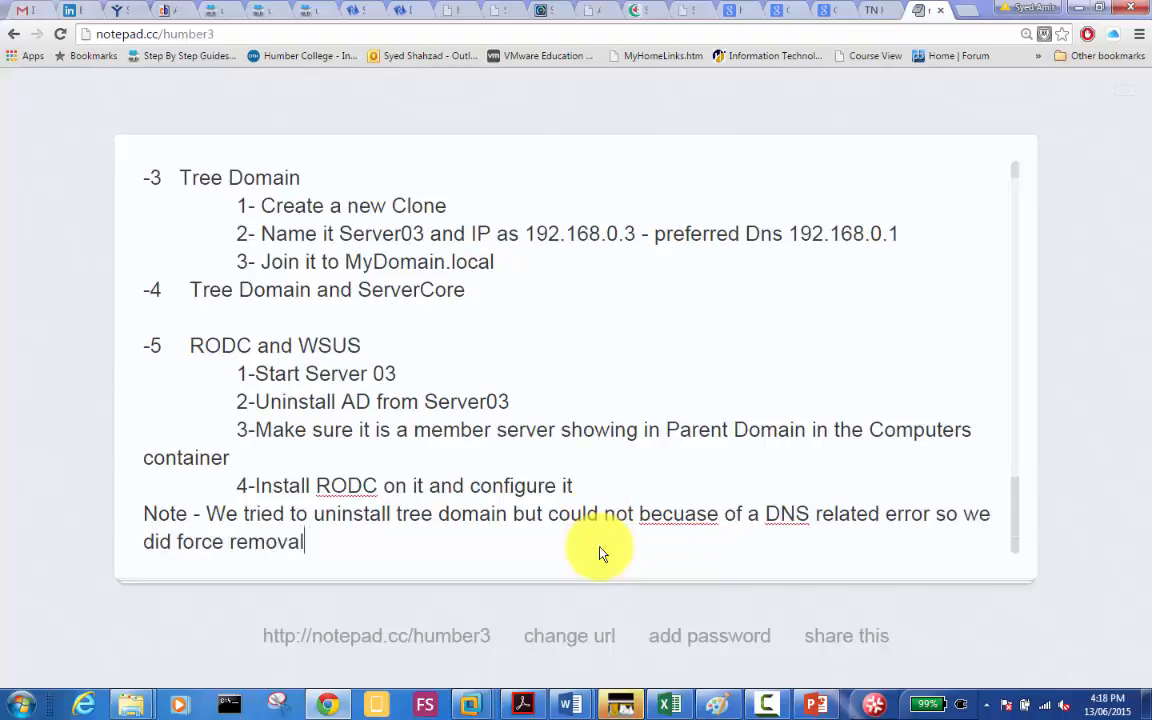
text( and now we need)
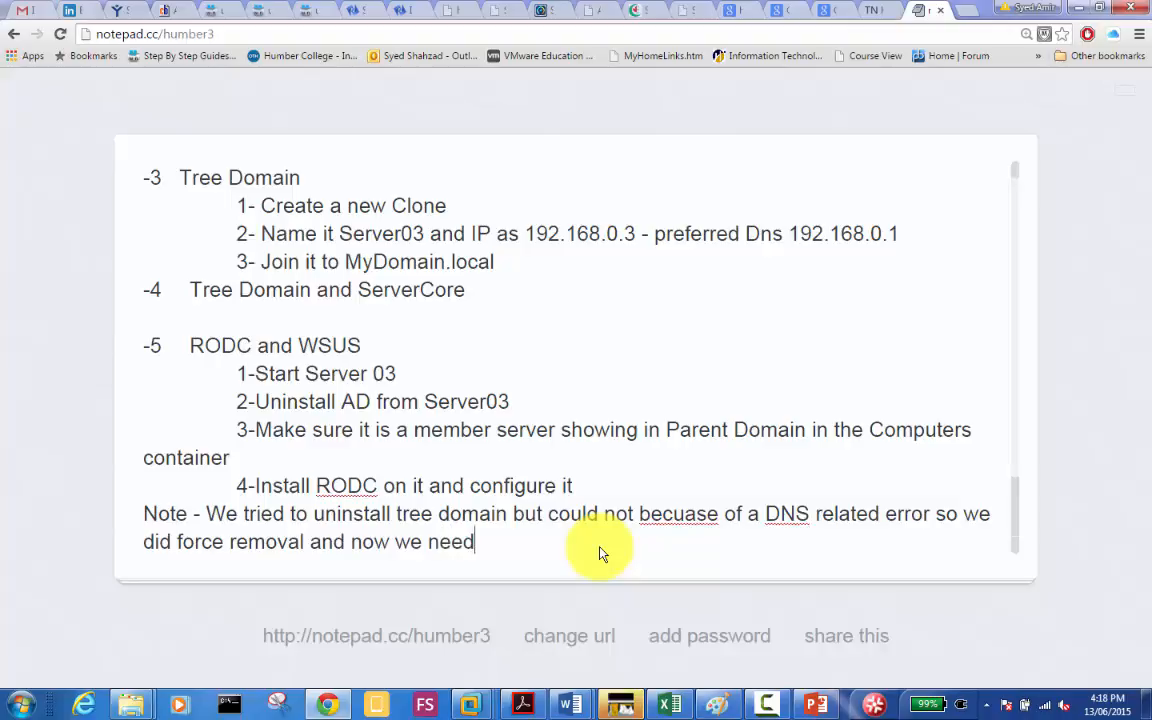
text( to find out )
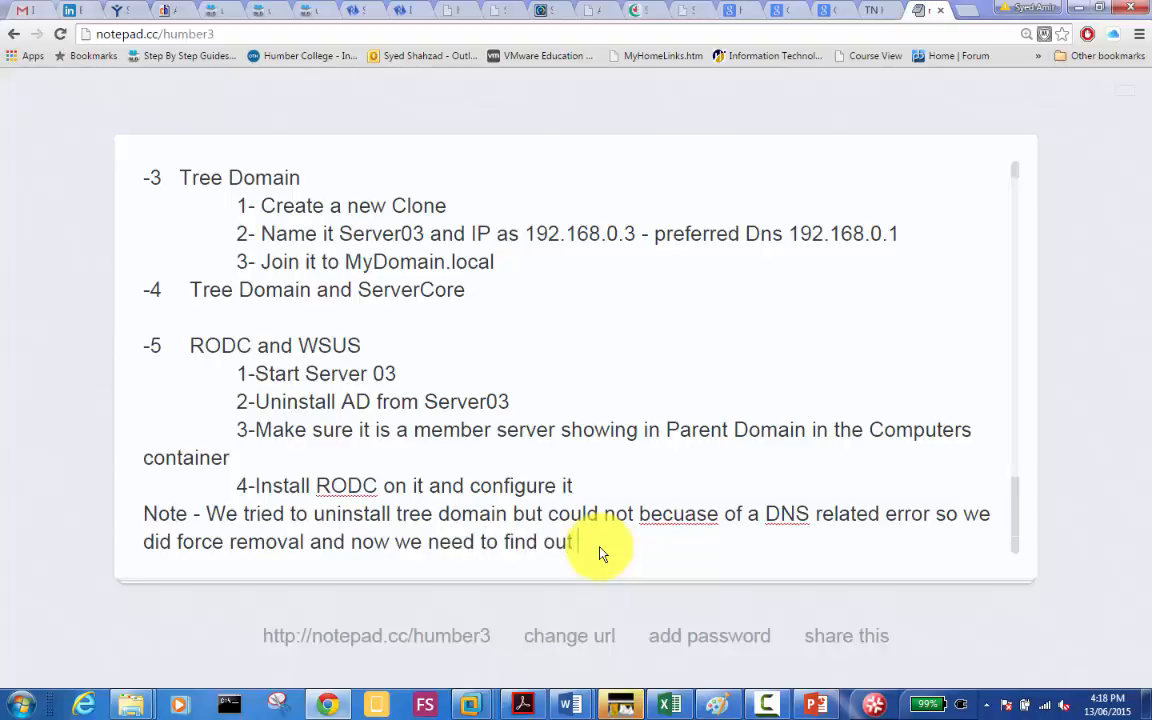
text(how to remove meta data)
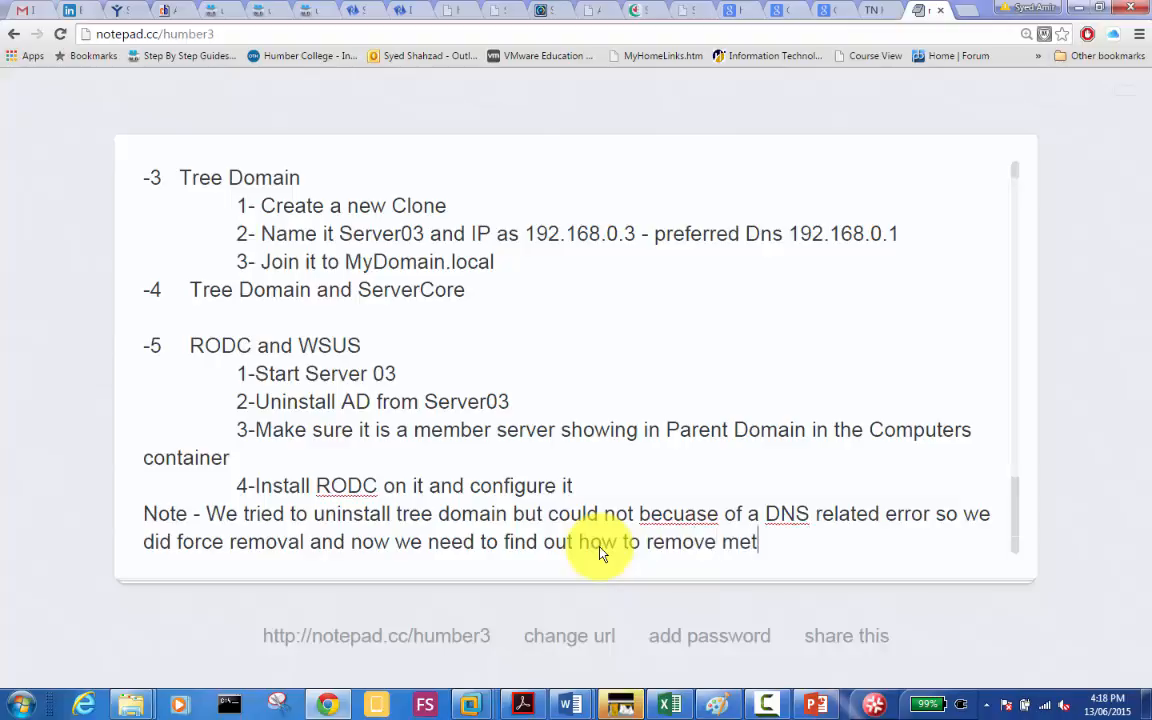
text( fro)
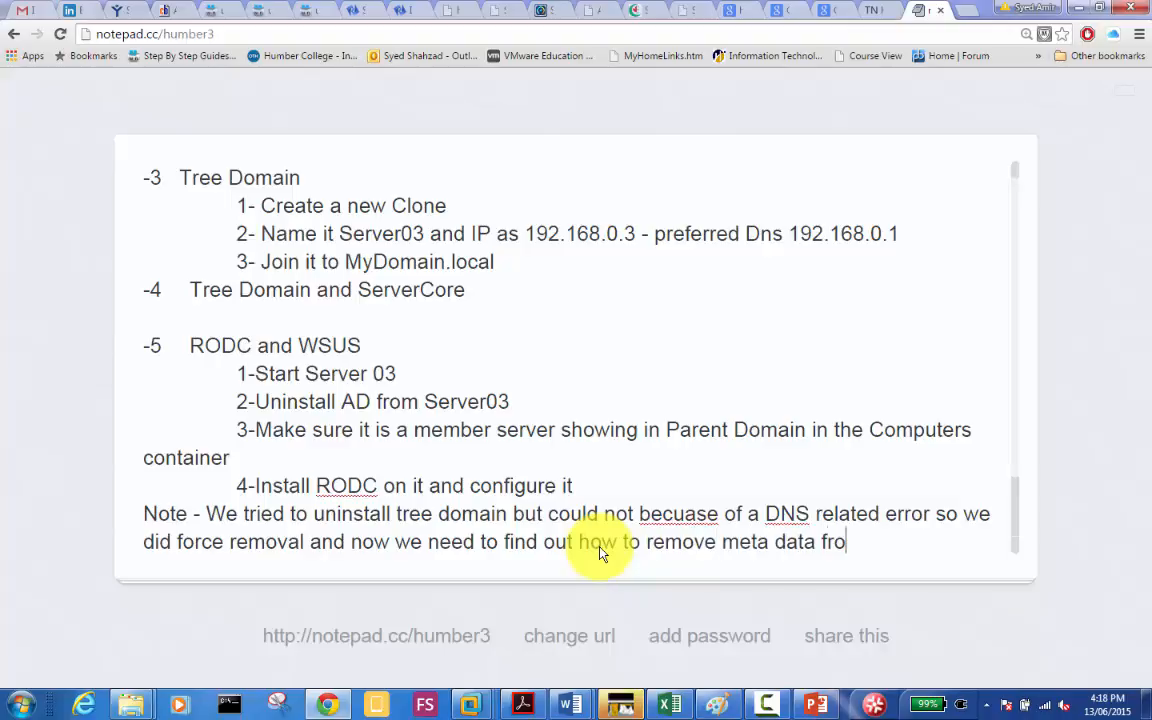
text(m the fore)
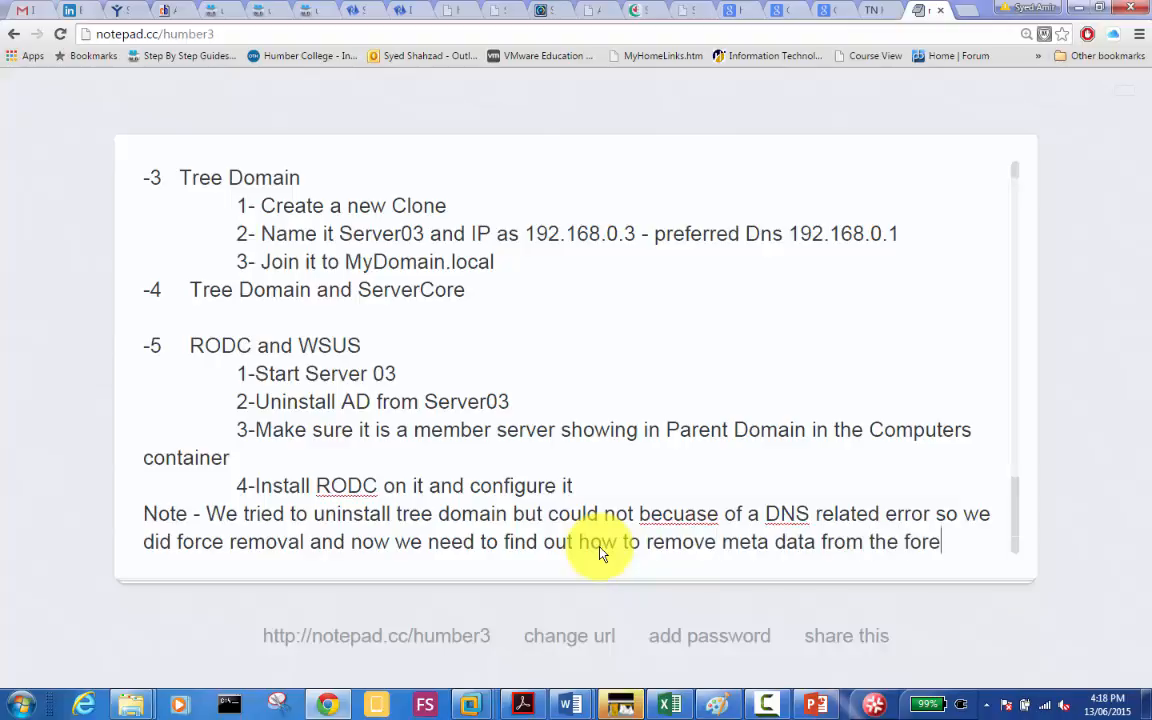
text(st for the server03)
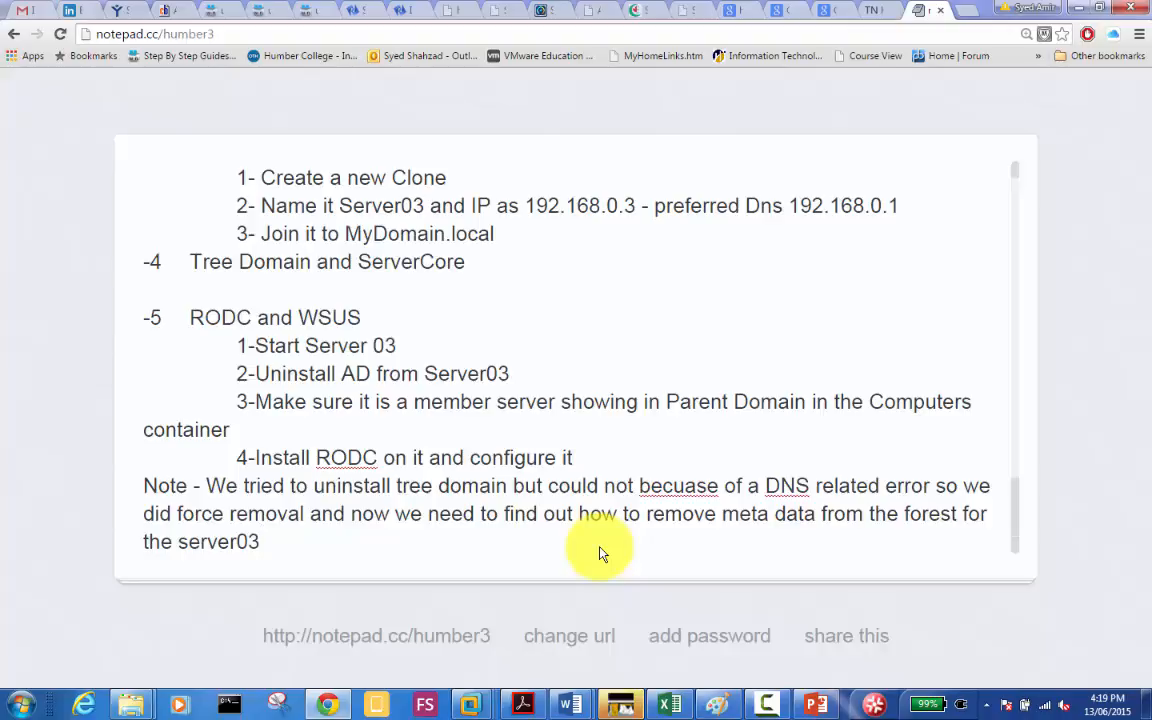
key(Return)
key(Return)
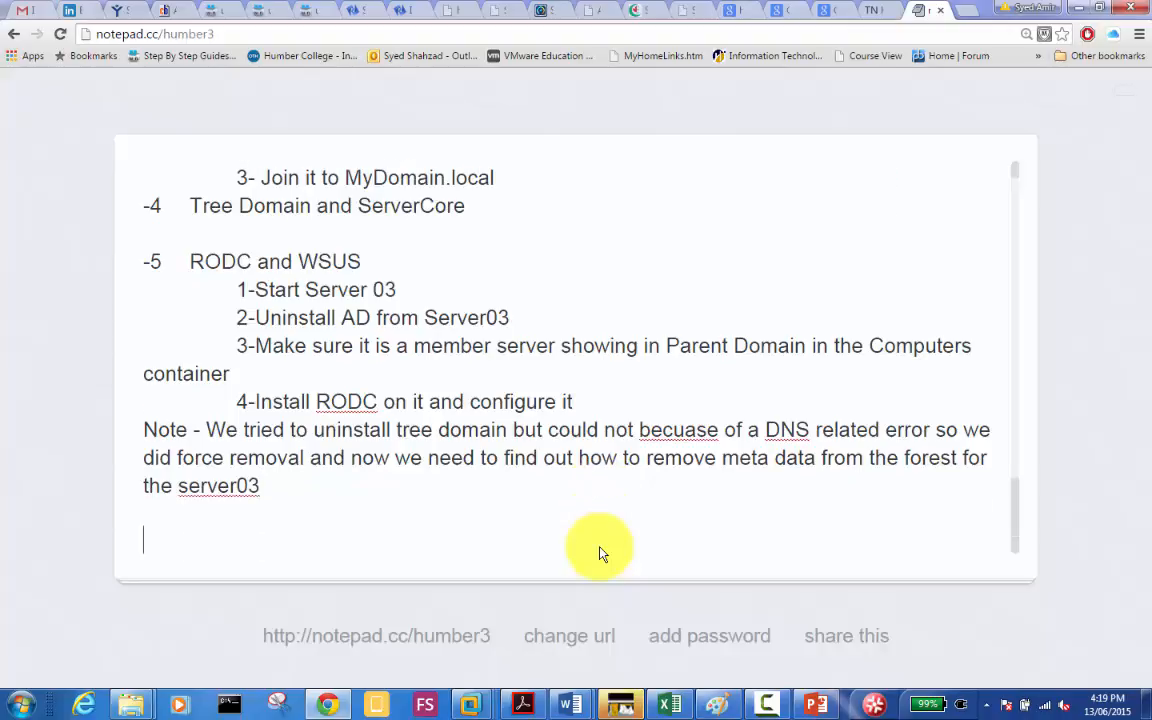
Step: Prefix the tree-domain note with 'Assignment -' and minimize the browser back to the VM
click(145, 438)
text(Assign)
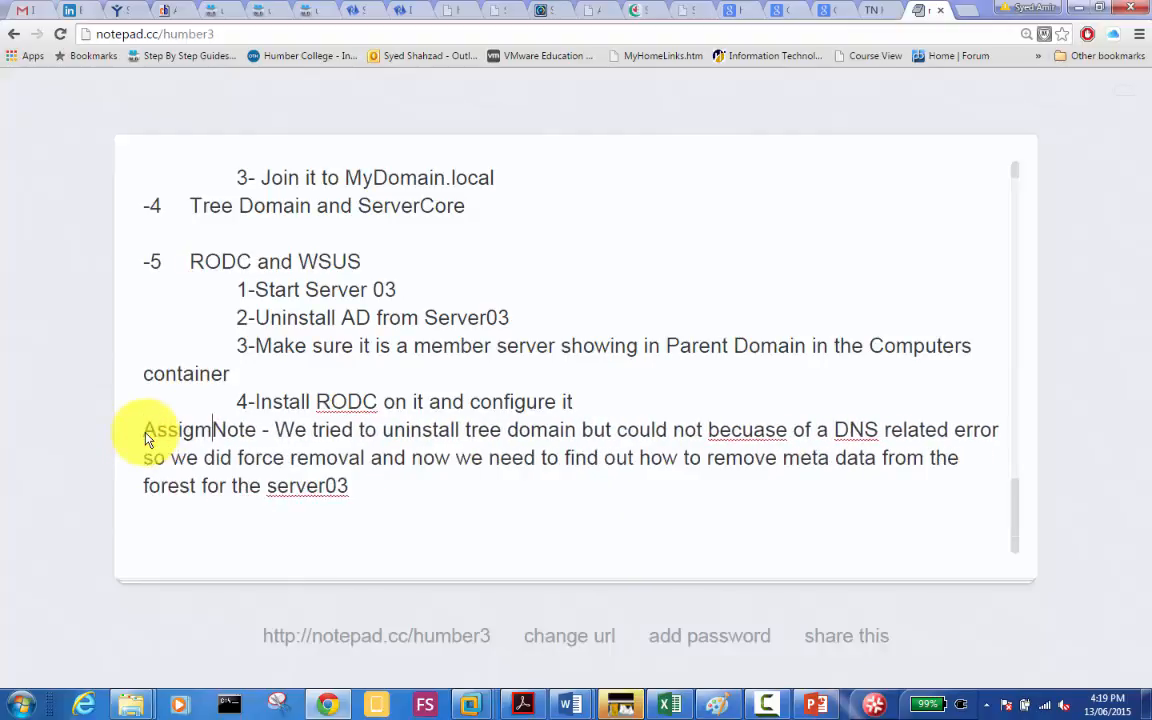
text(ment -)
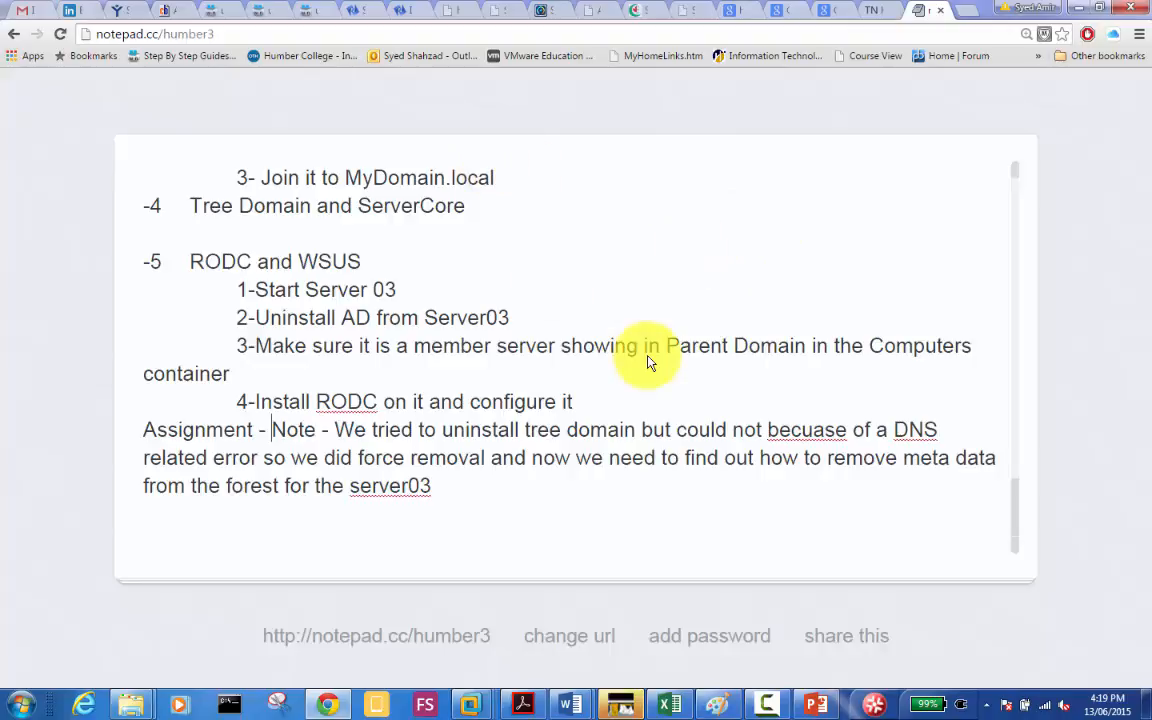
click(1080, 8)
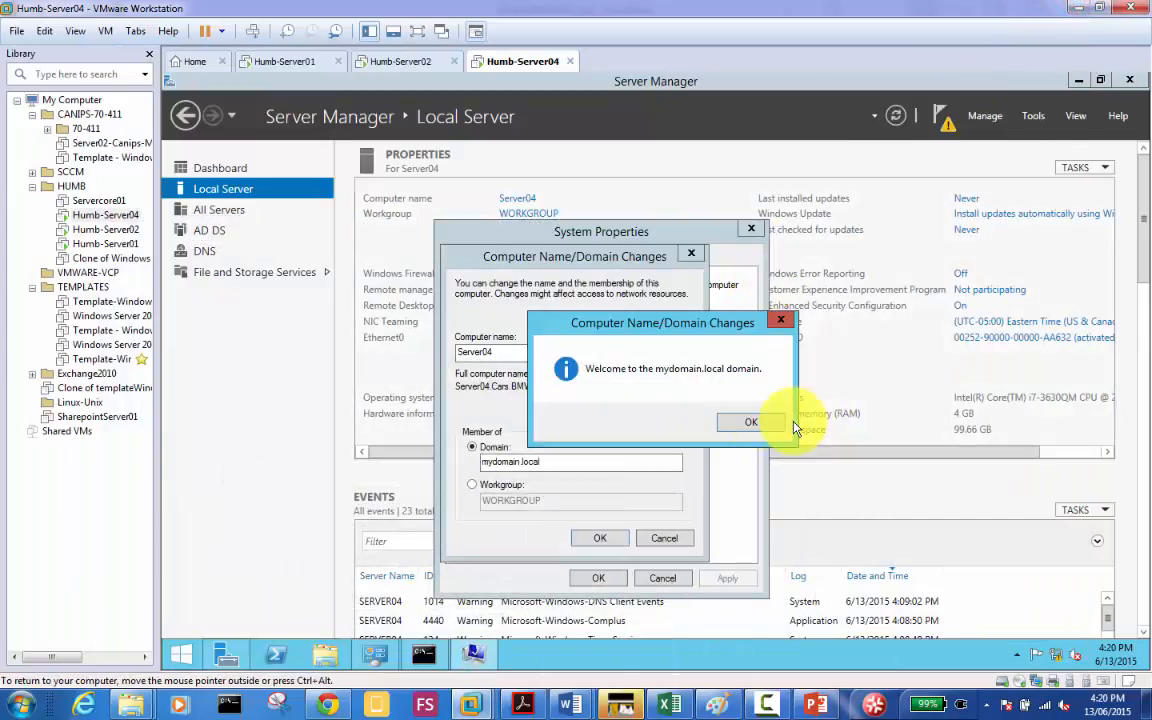
Step: Acknowledge the mydomain.local welcome and restart notices, close System Properties, and restart Server04 now
click(752, 422)
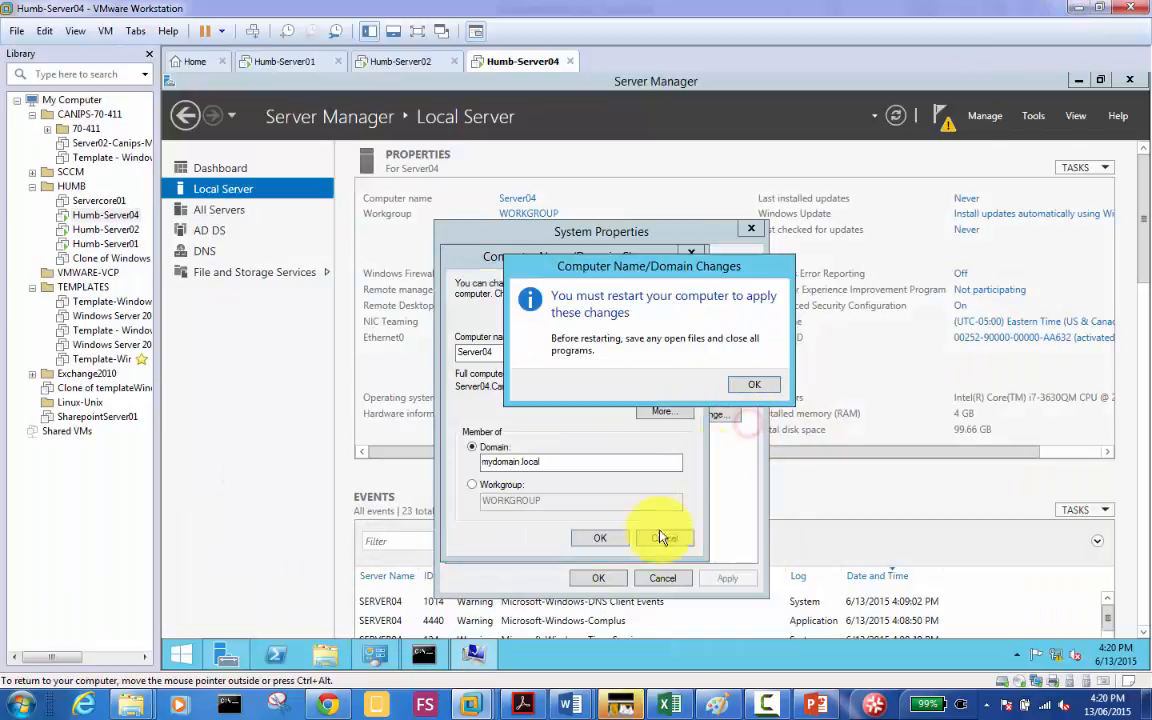
click(750, 385)
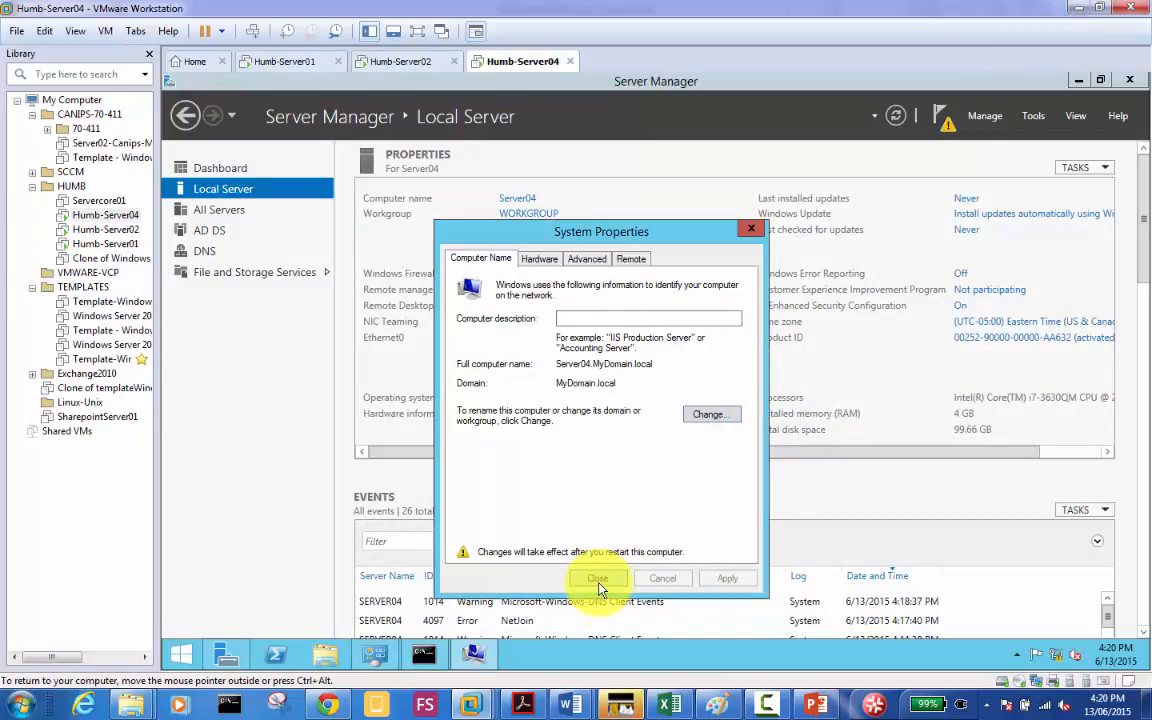
click(598, 580)
click(659, 381)
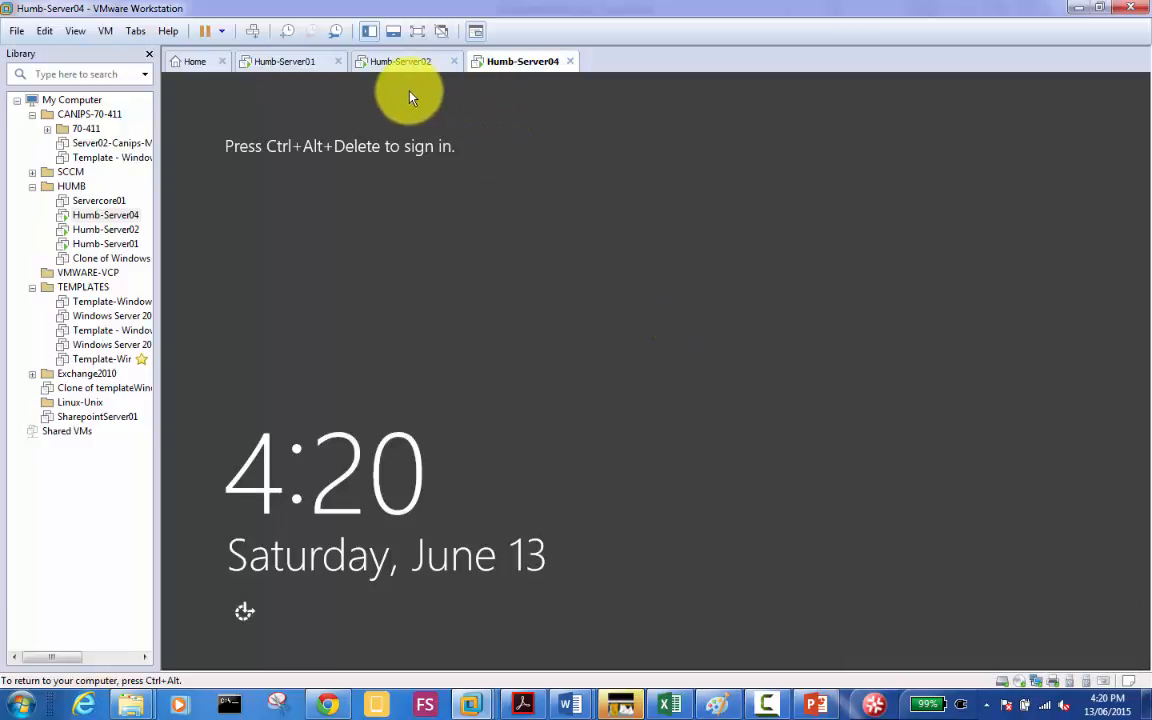
Step: Send Ctrl+Alt+Del to show Server04's sign-in screen, then return to the notepad.cc notes
click(254, 33)
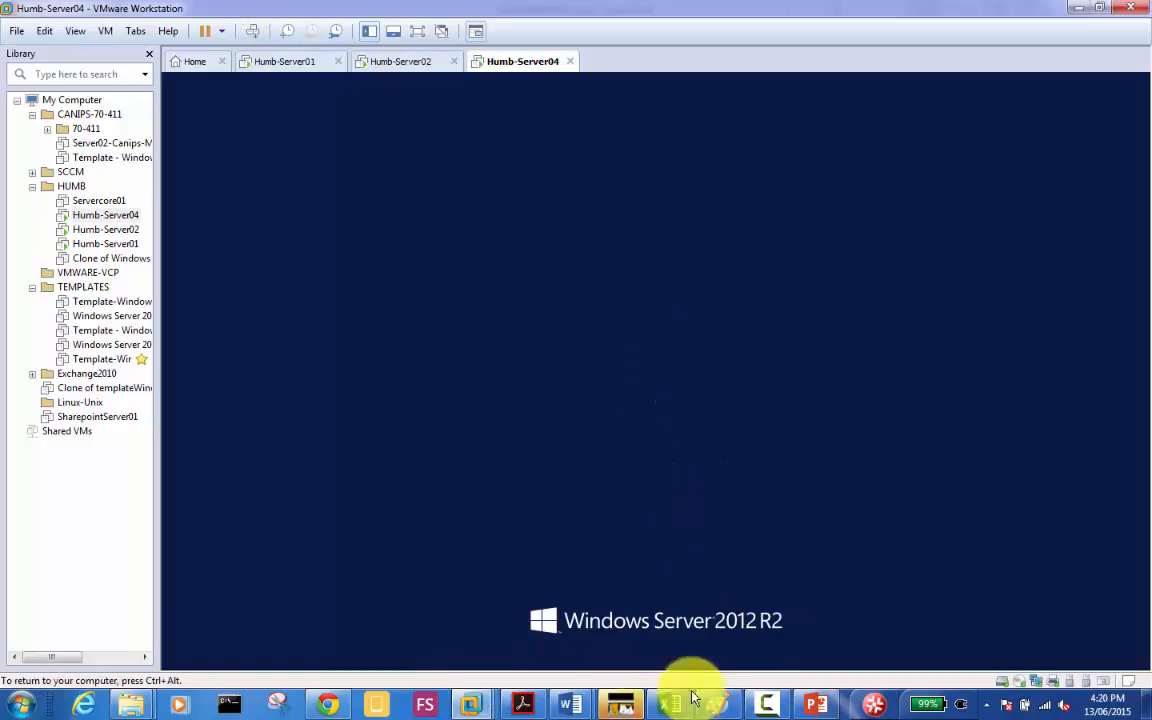
click(333, 705)
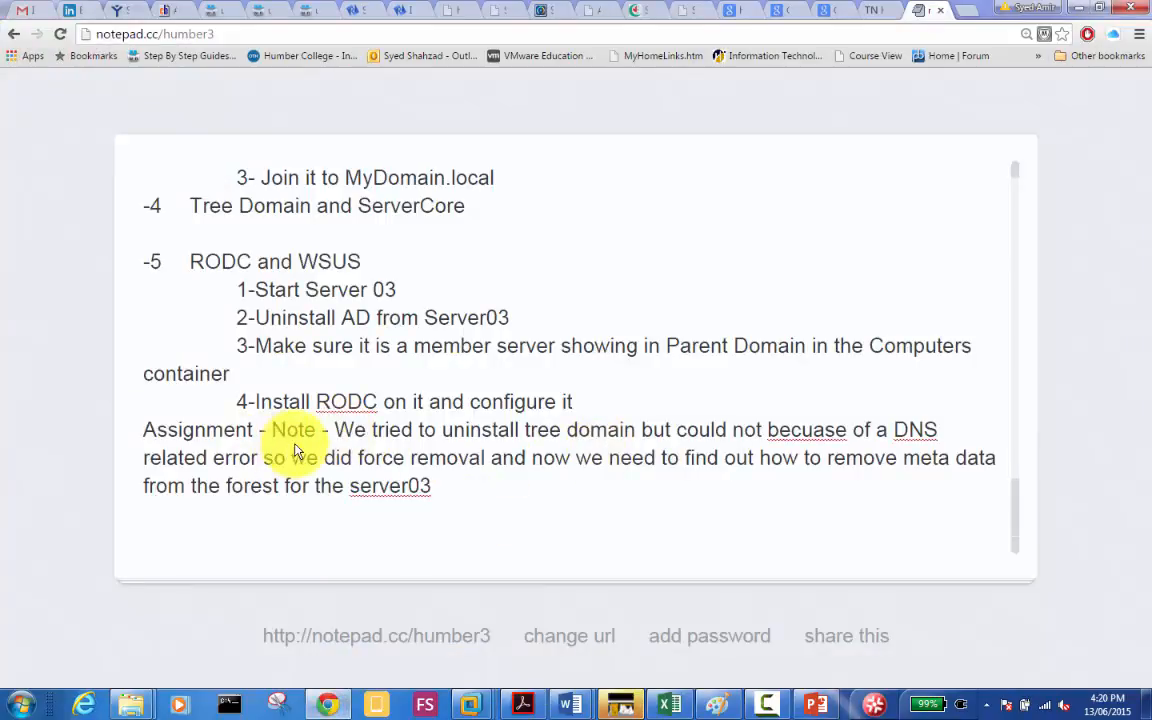
Step: Add the line 'Why did we get that DNS error when we tried to remove tree domain.' above the Assignment note
click(589, 405)
key(Return)
key(Return)
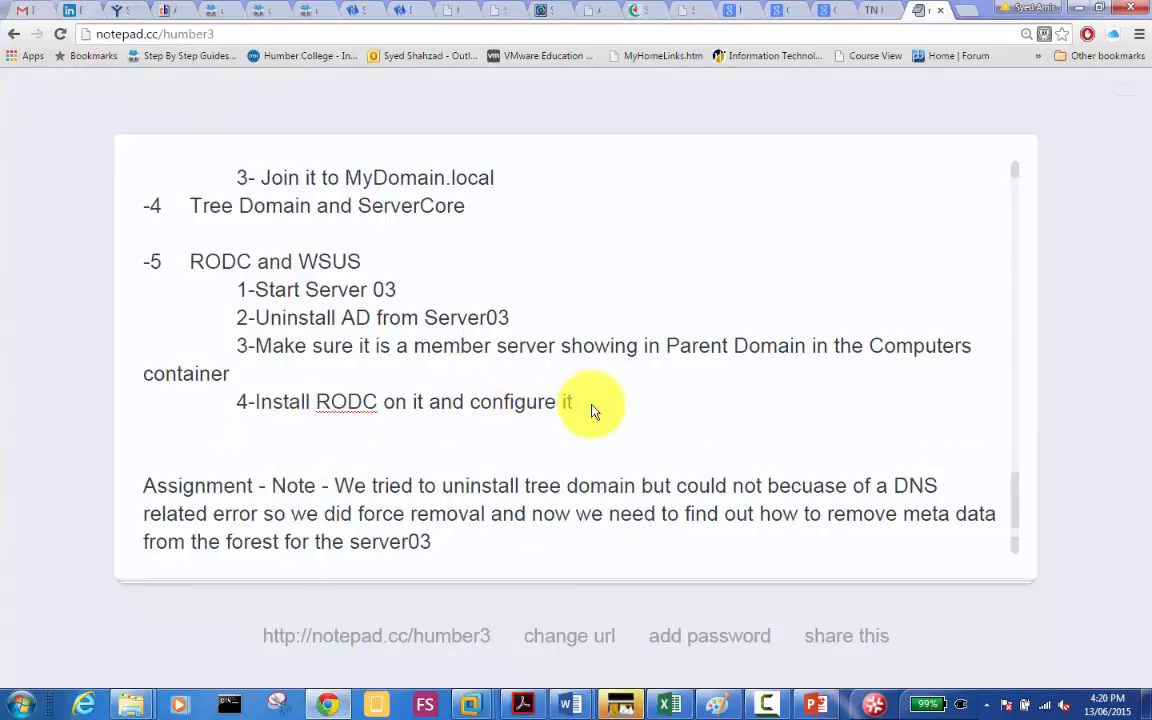
text(Why did we )
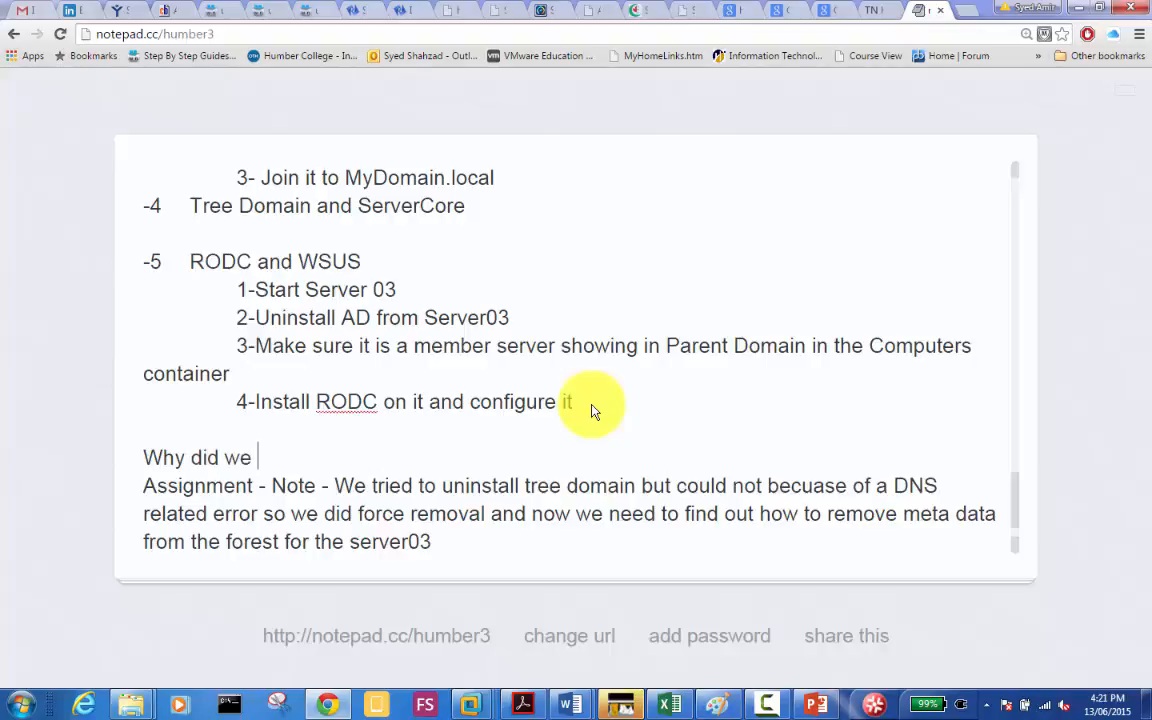
text(get)
text(that DNS )
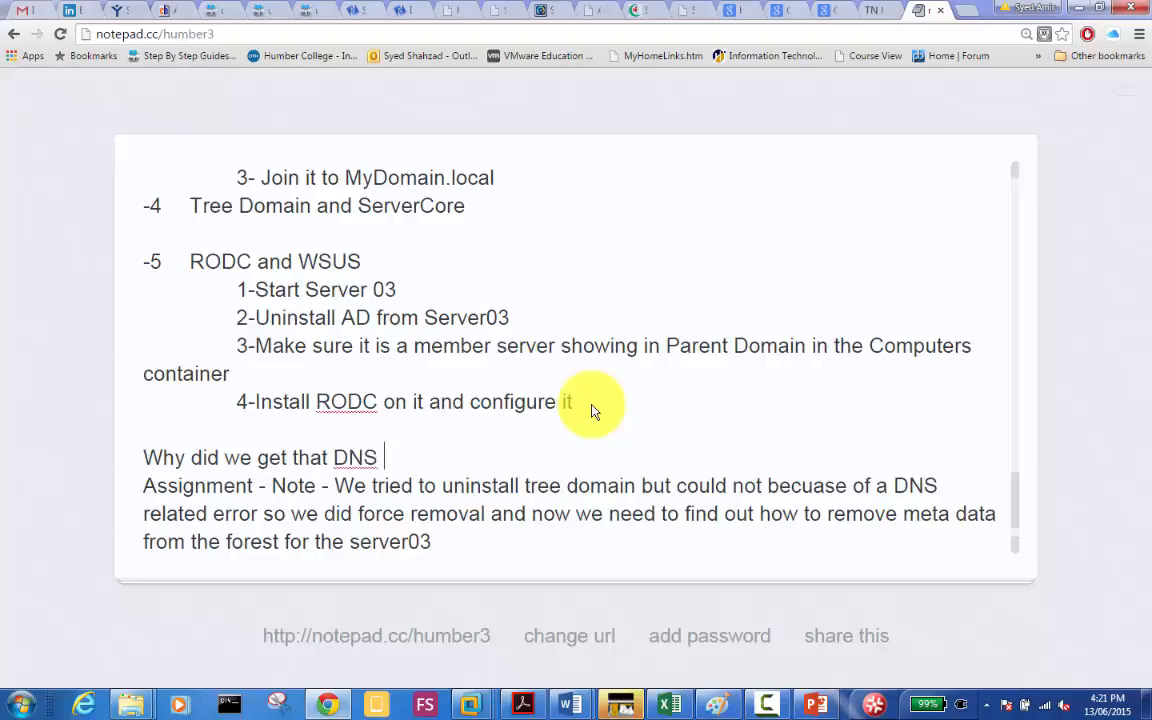
text(error when we trie)
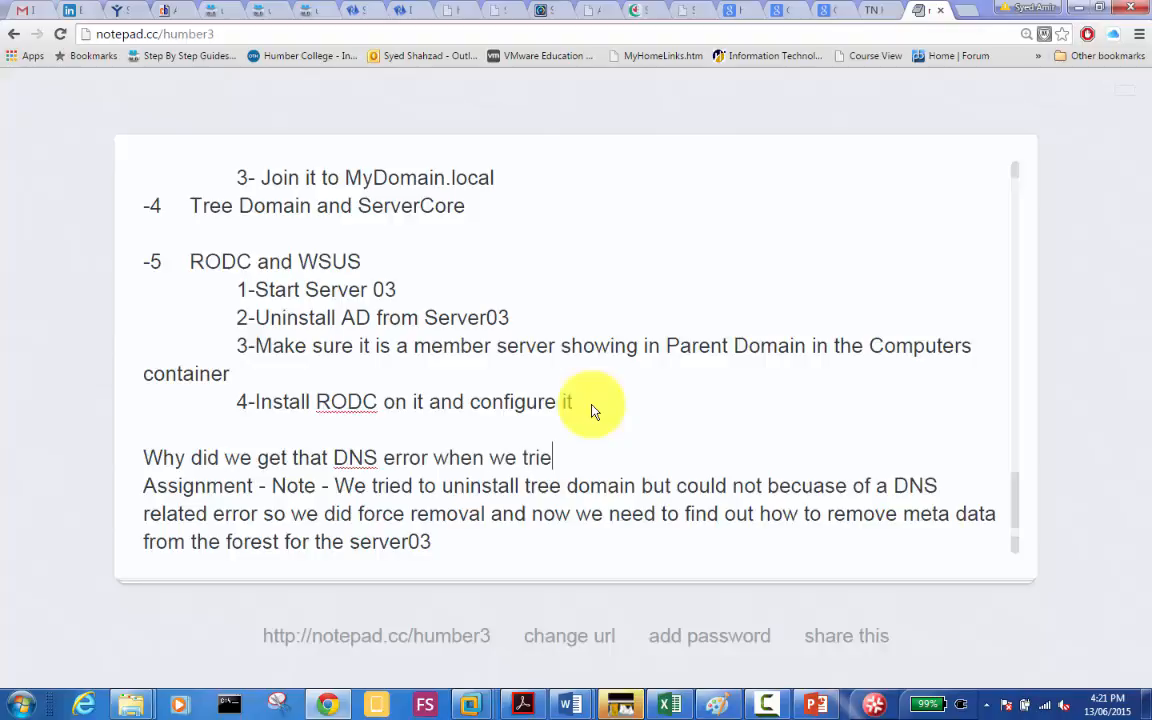
text(d to remove tree domain)
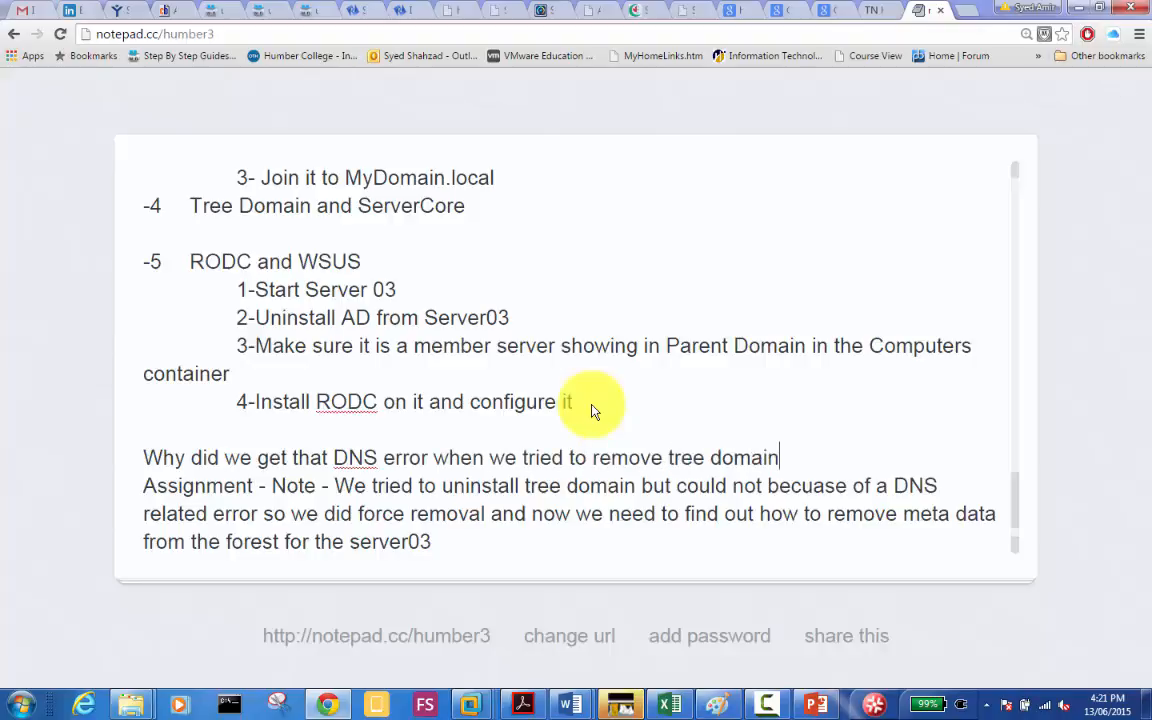
text(.)
key(Return)
key(Return)
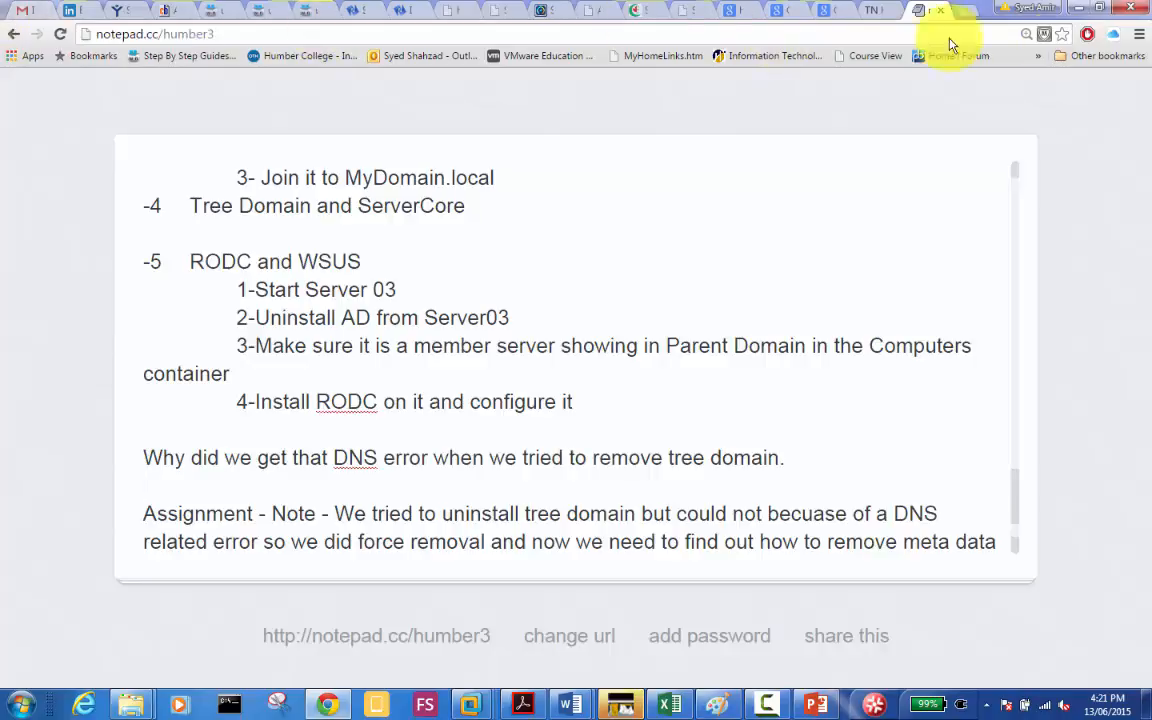
Step: Sign in to Server04 as Other user with a MyDomain account's user name and password
click(1080, 16)
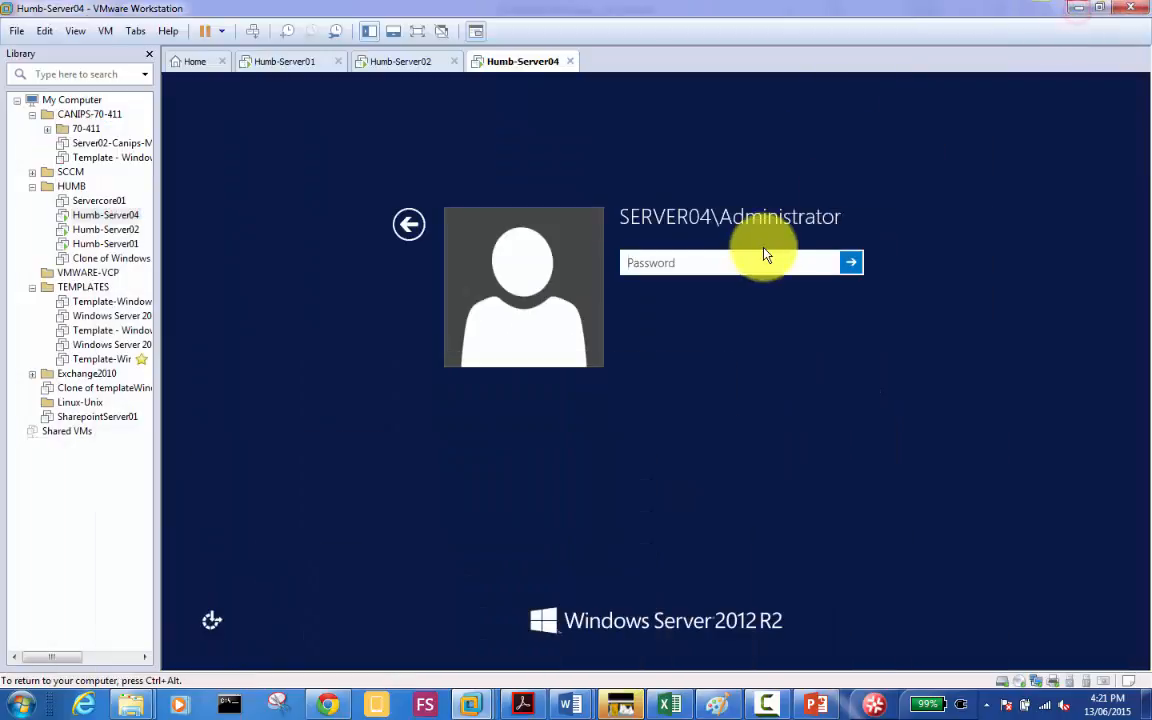
click(409, 224)
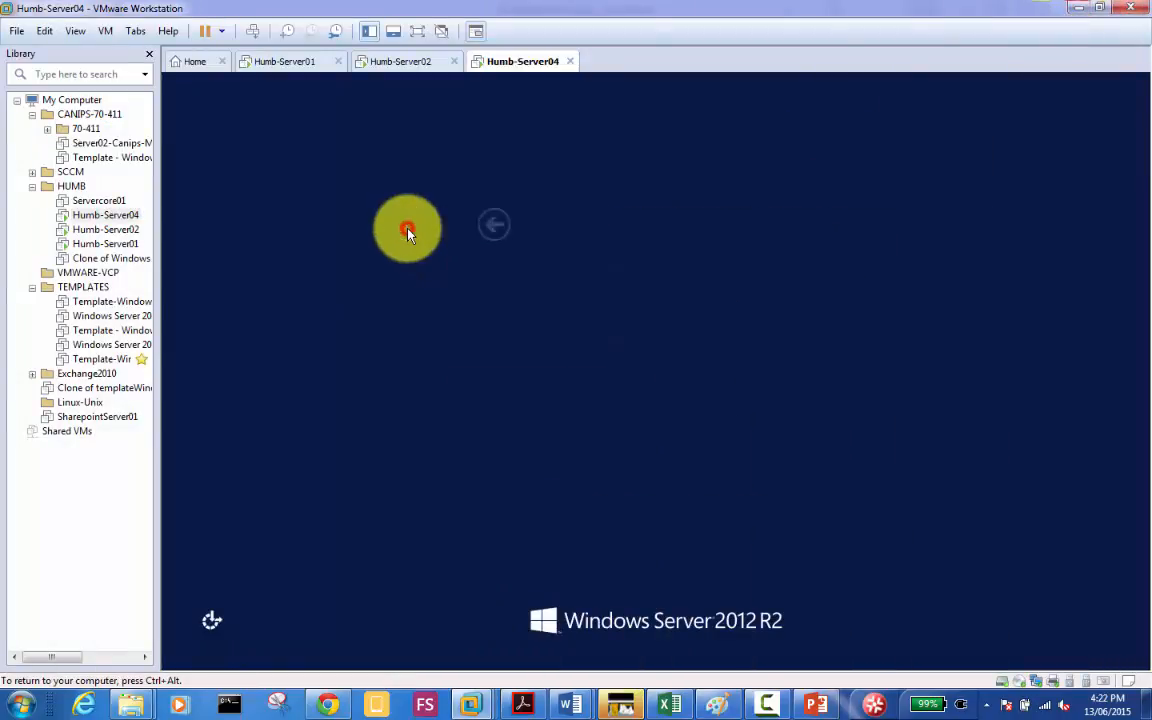
click(716, 306)
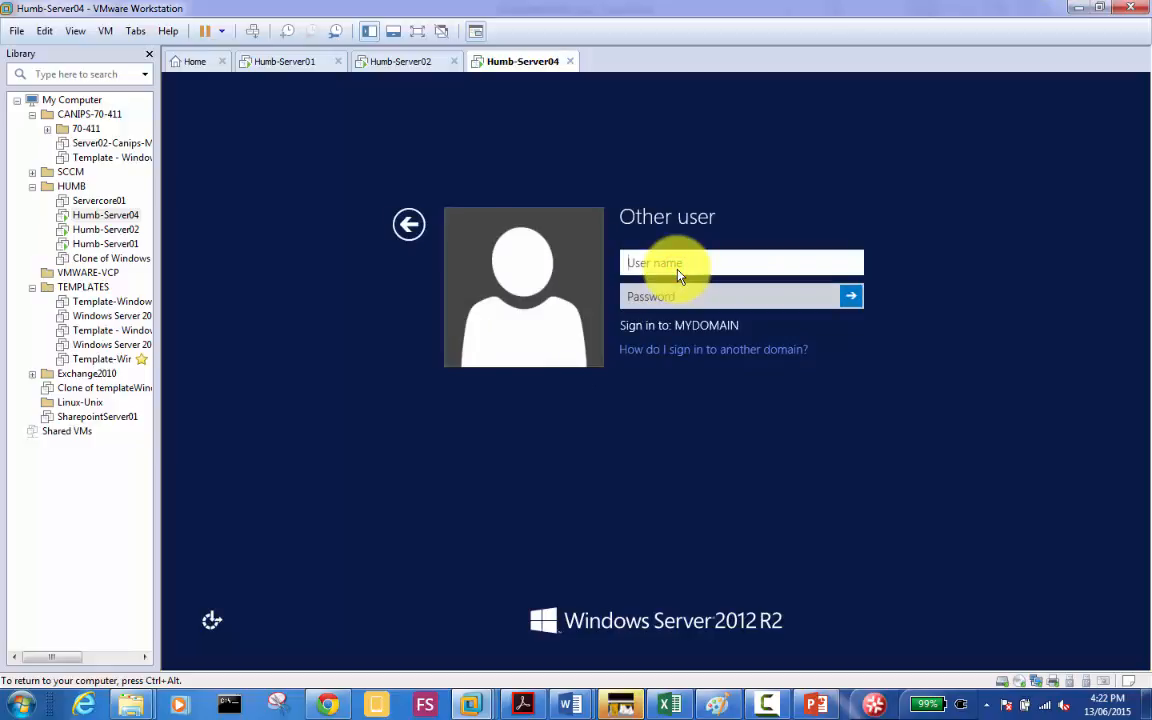
text(admin1)
key(Tab)
text(***)
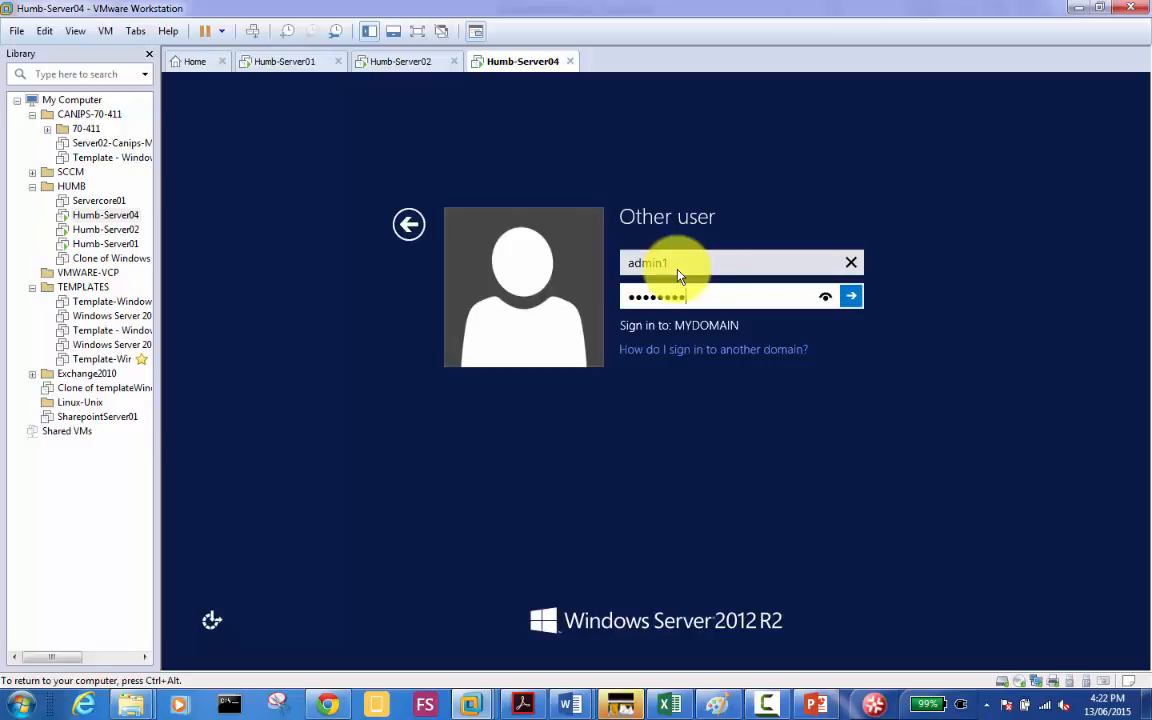
key(Return)
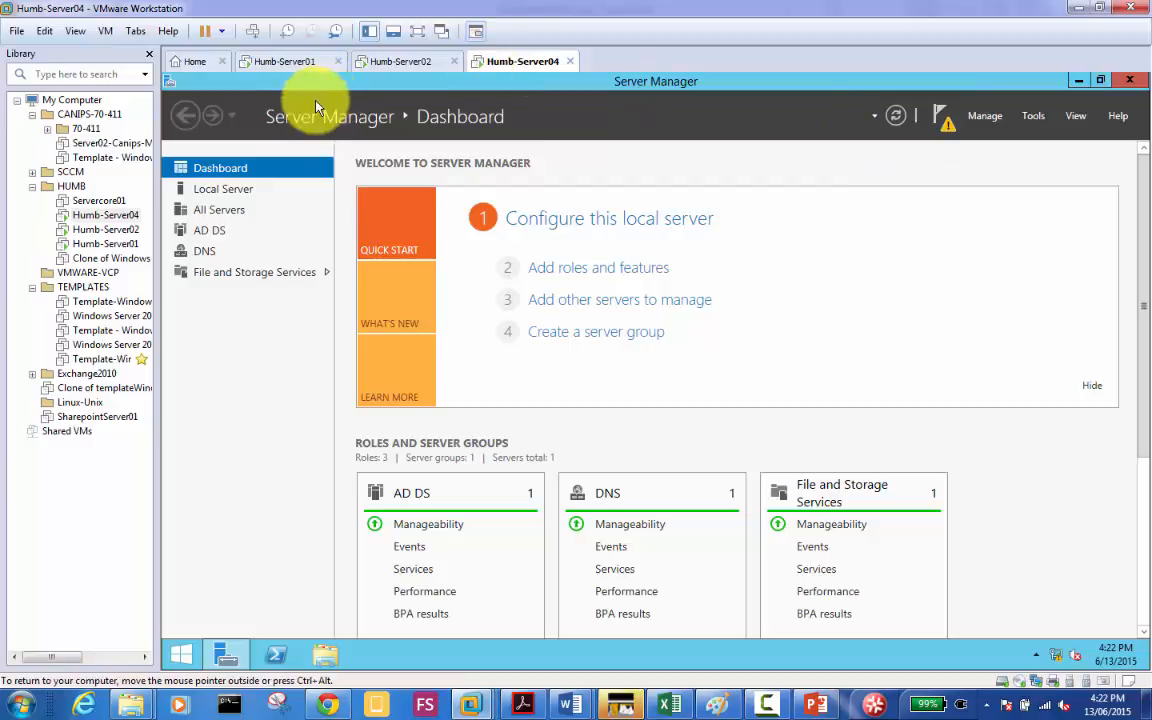
click(278, 62)
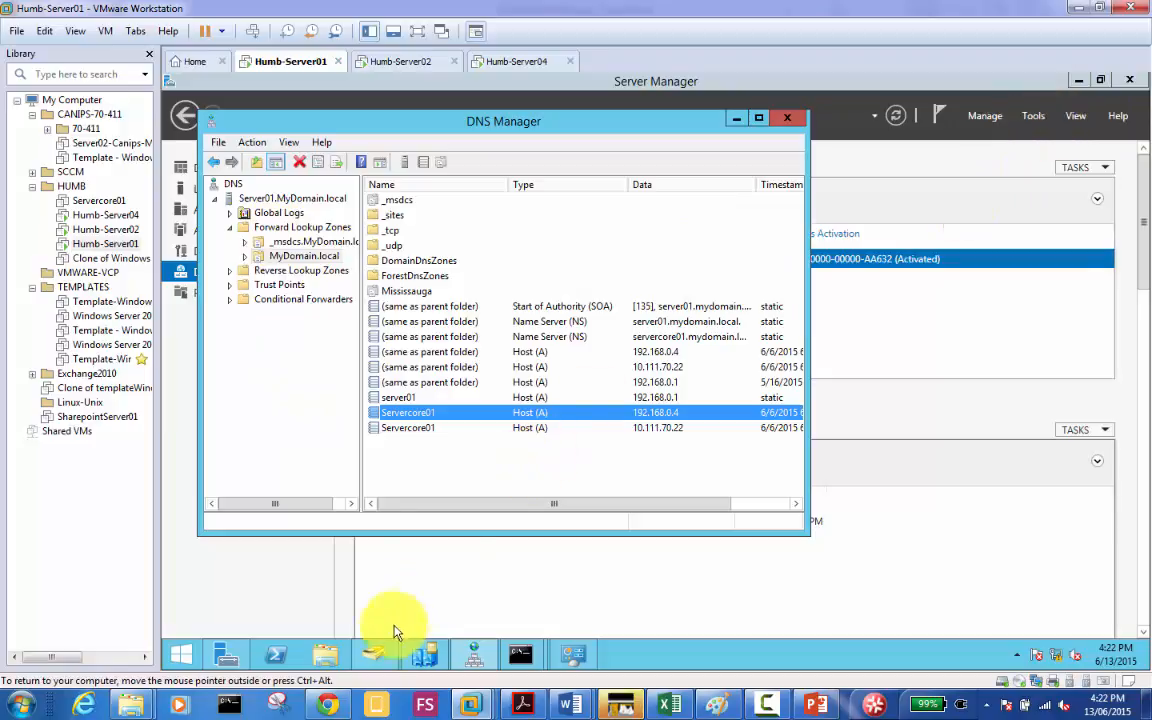
click(375, 652)
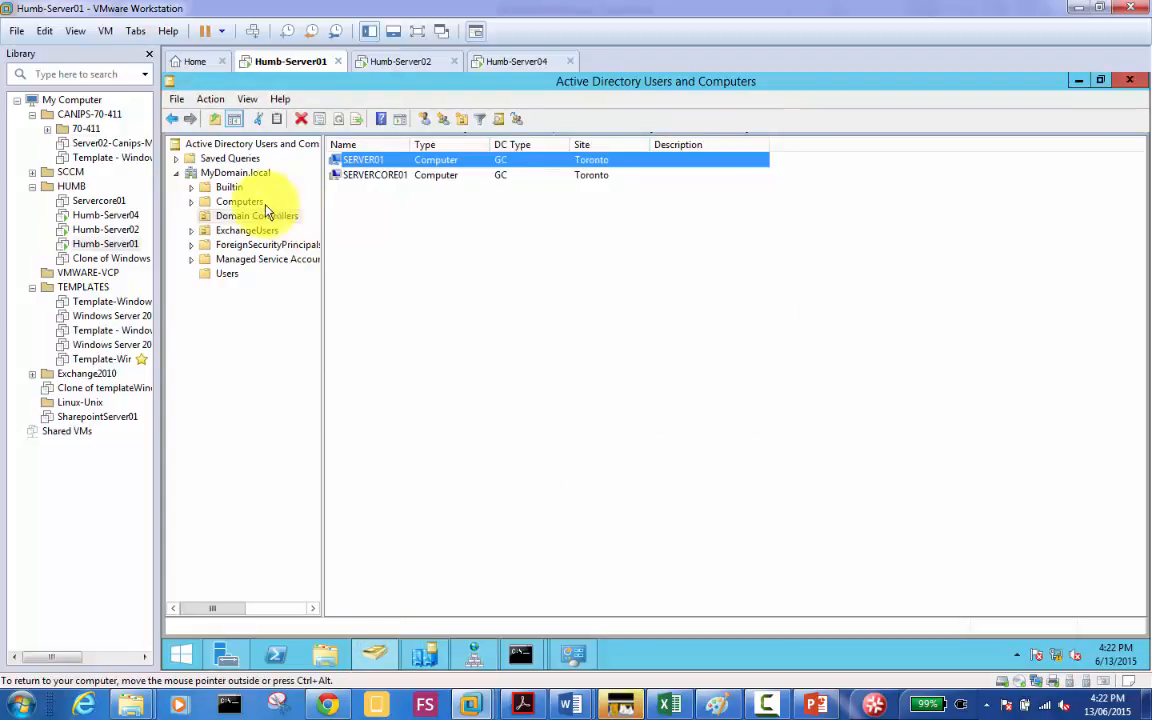
click(238, 202)
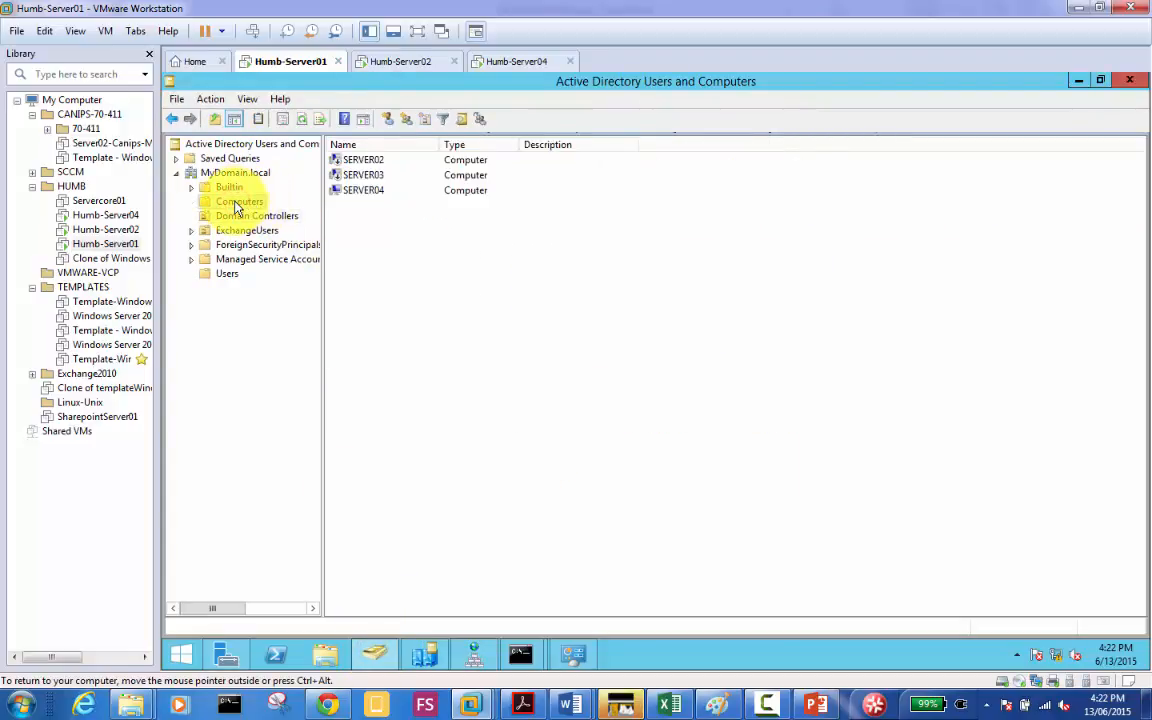
click(366, 190)
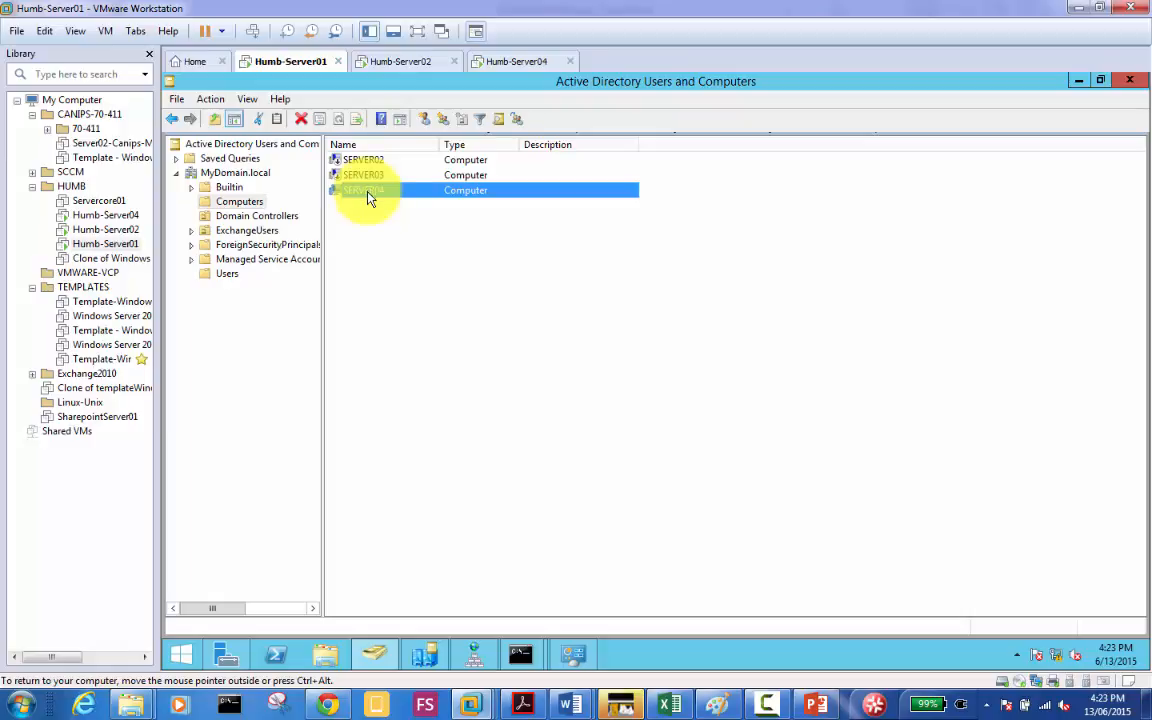
click(227, 202)
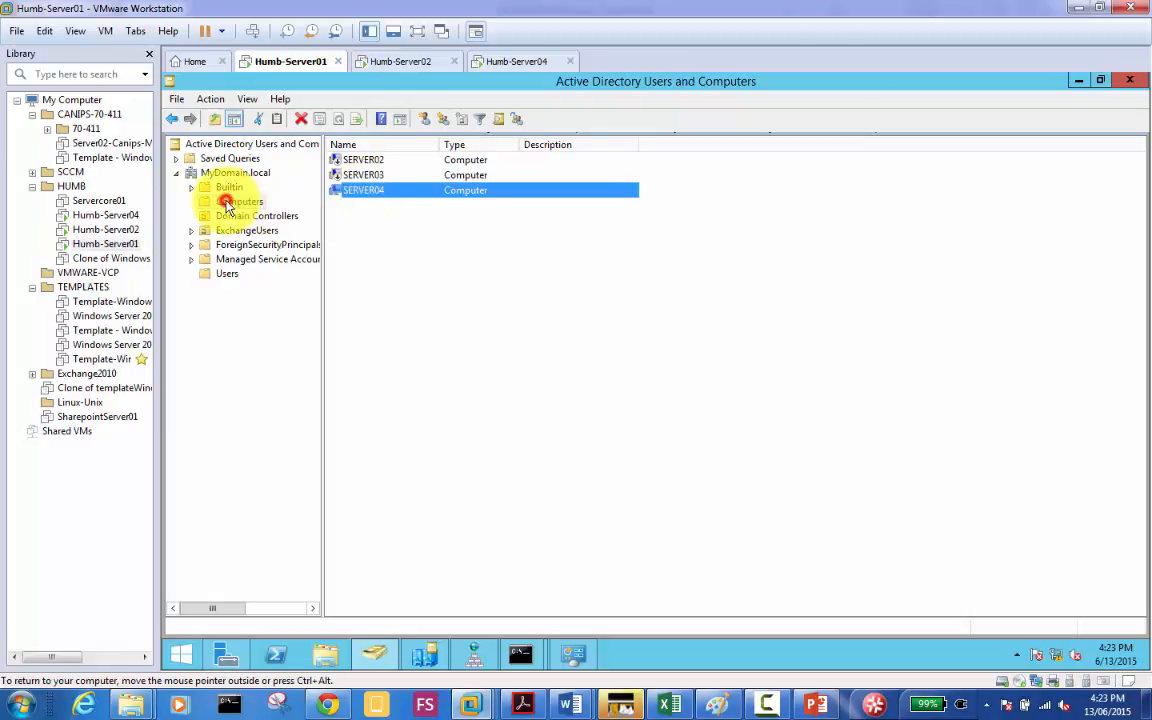
click(366, 190)
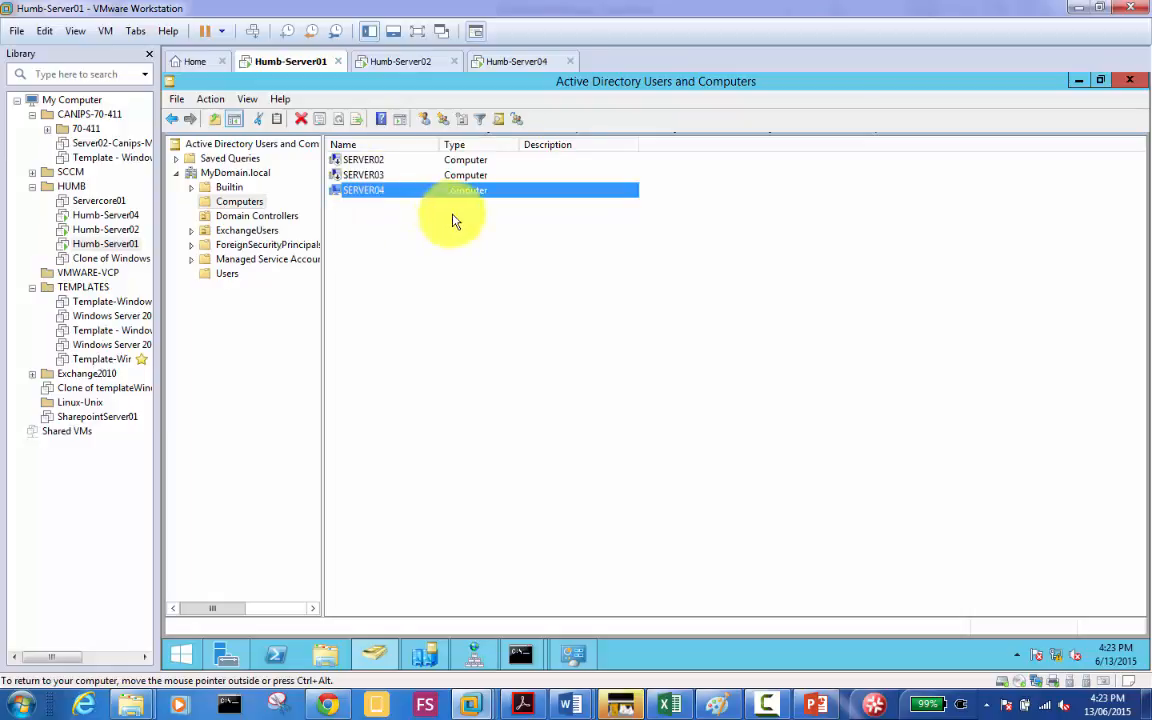
click(508, 64)
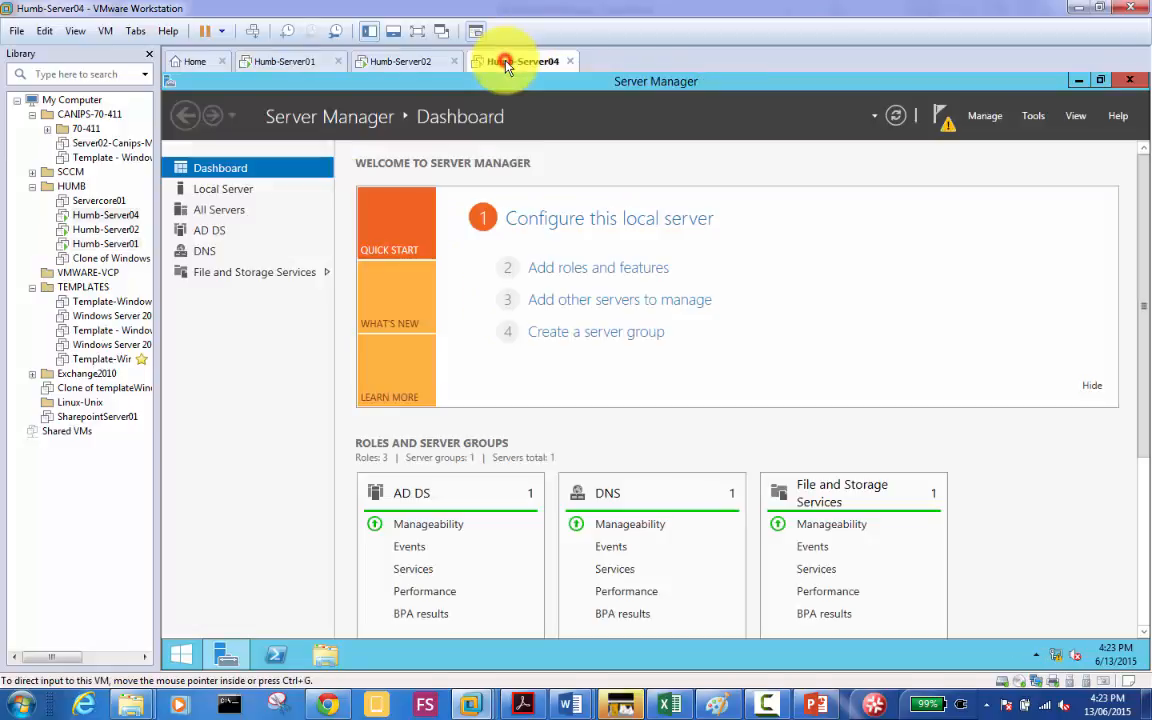
Step: From Server Manager notifications, launch 'Promote this server to a domain controller' and move the wizard up
click(946, 124)
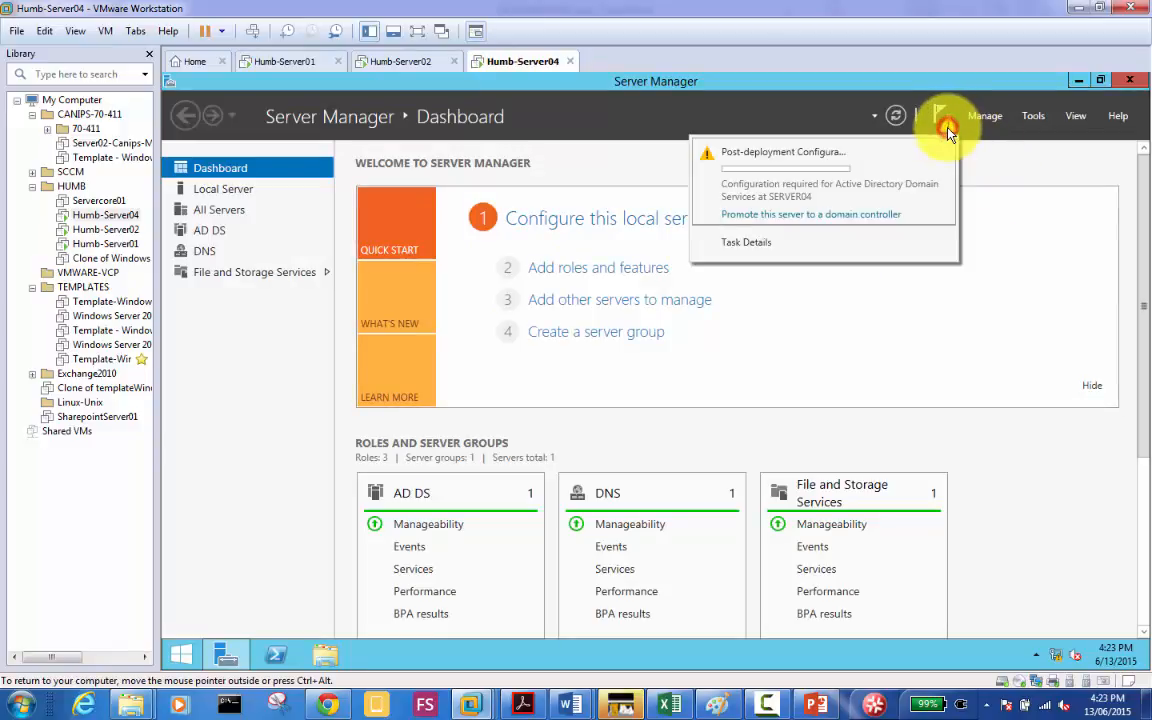
click(818, 215)
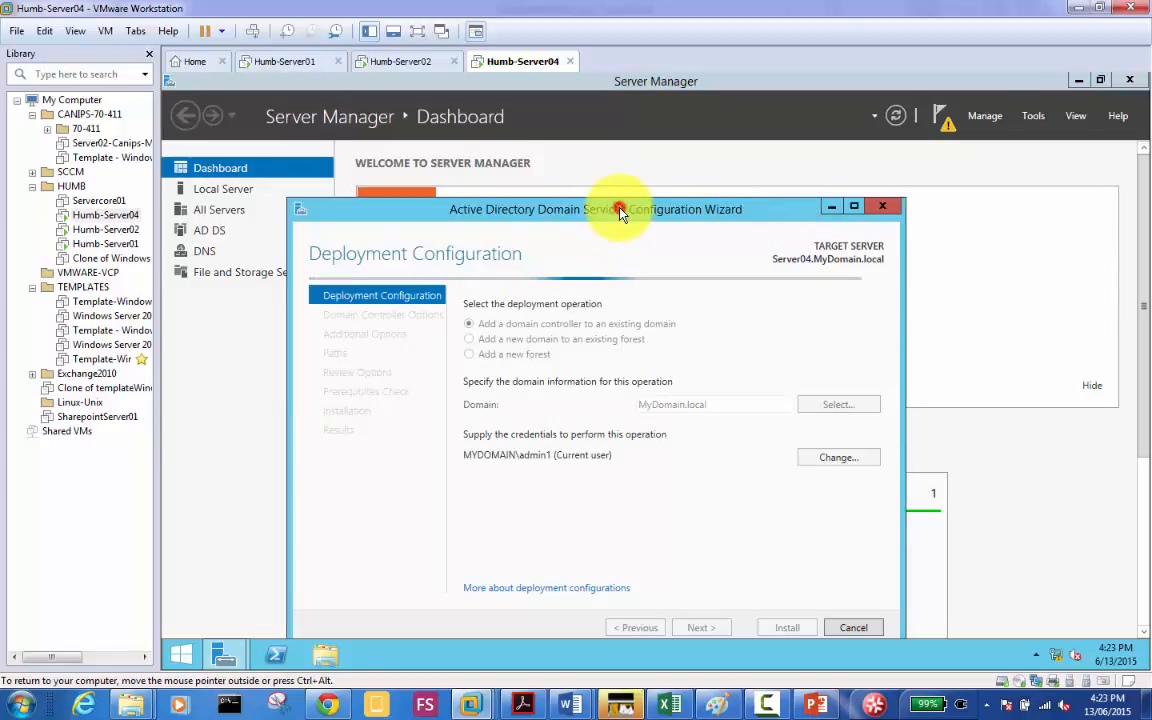
drag(620, 213, 614, 155)
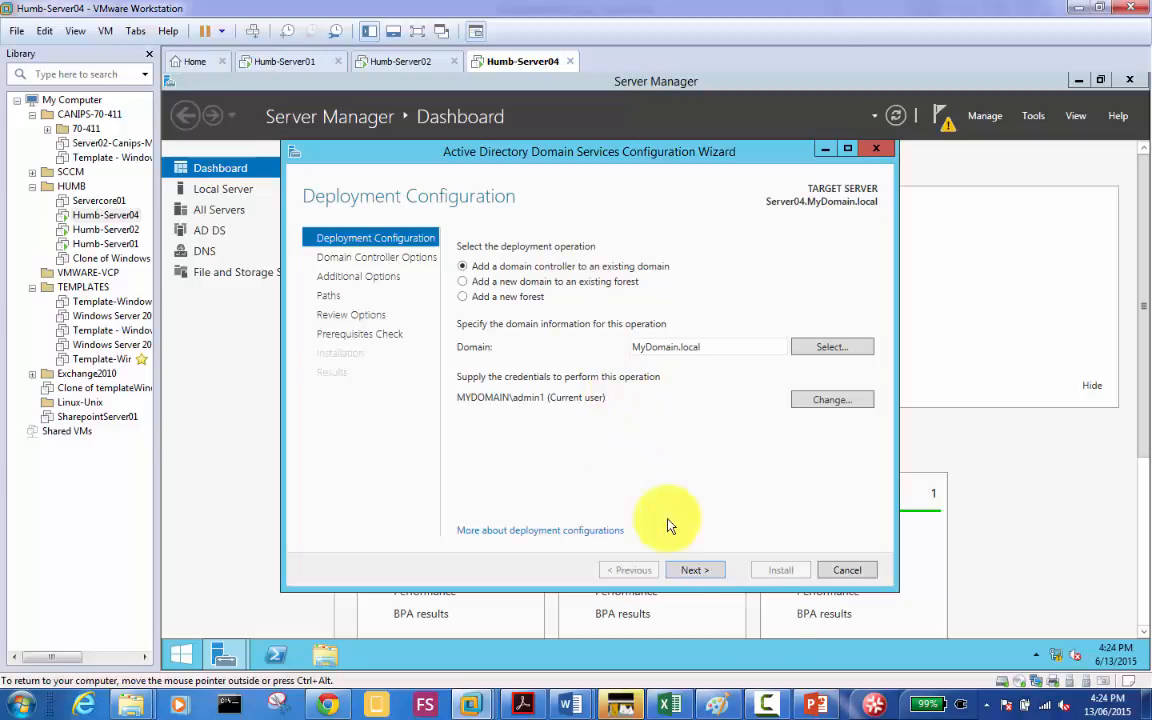
Step: Accept adding a domain controller to the existing MyDomain.local domain and continue to Domain Controller Options
click(692, 571)
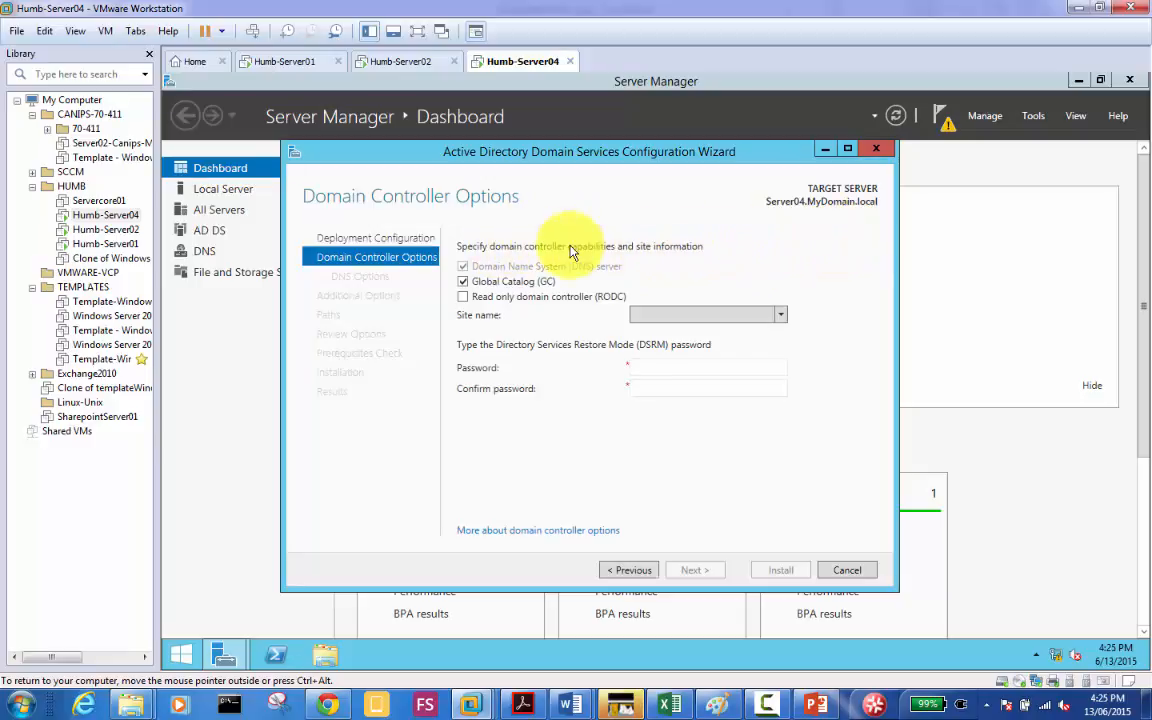
Step: Make Server04 a read-only domain controller in the Toronto site and enter the DSRM password
click(465, 300)
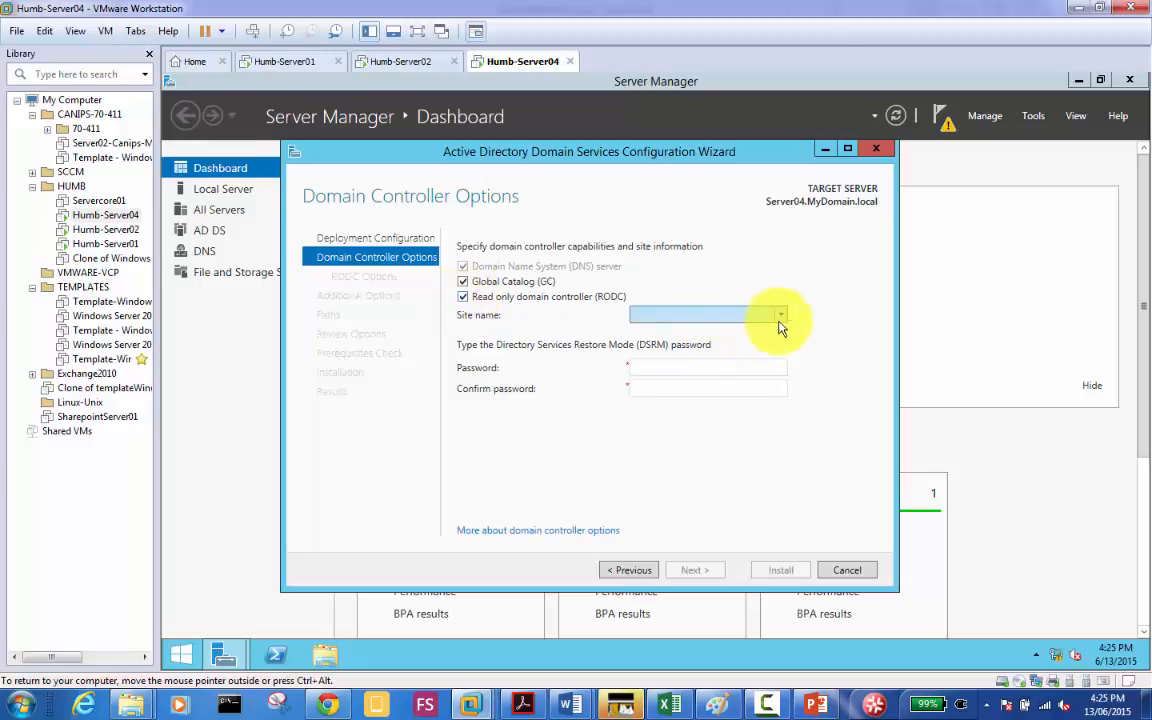
click(785, 315)
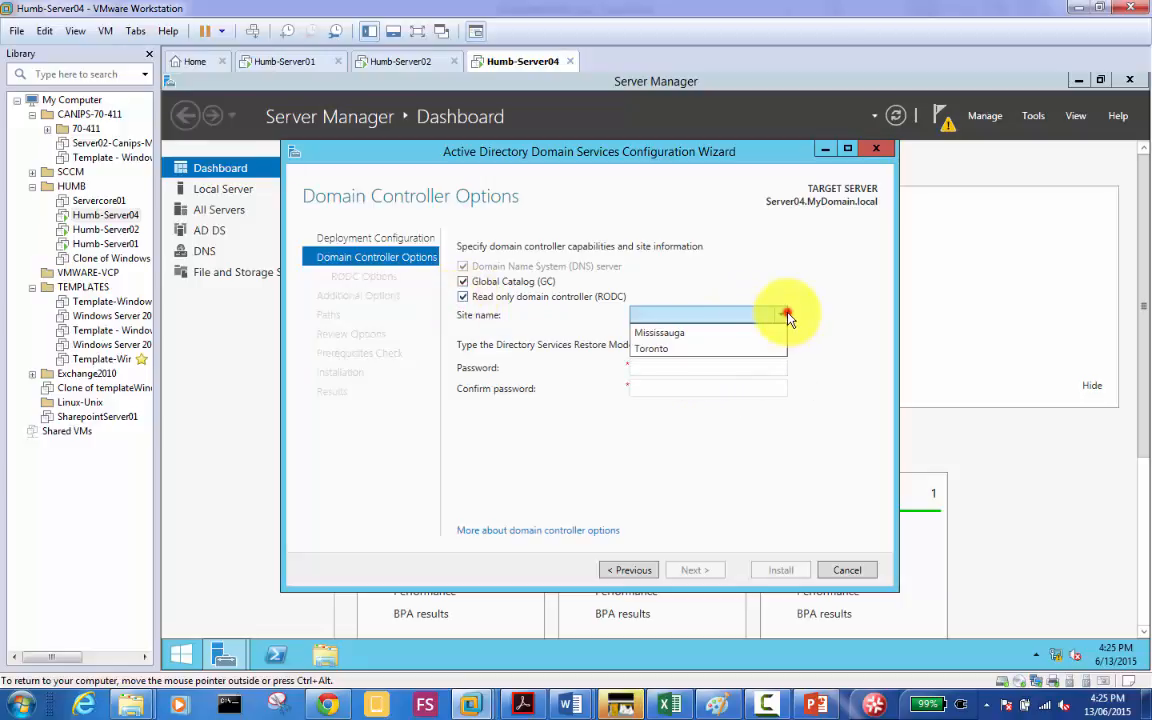
click(729, 350)
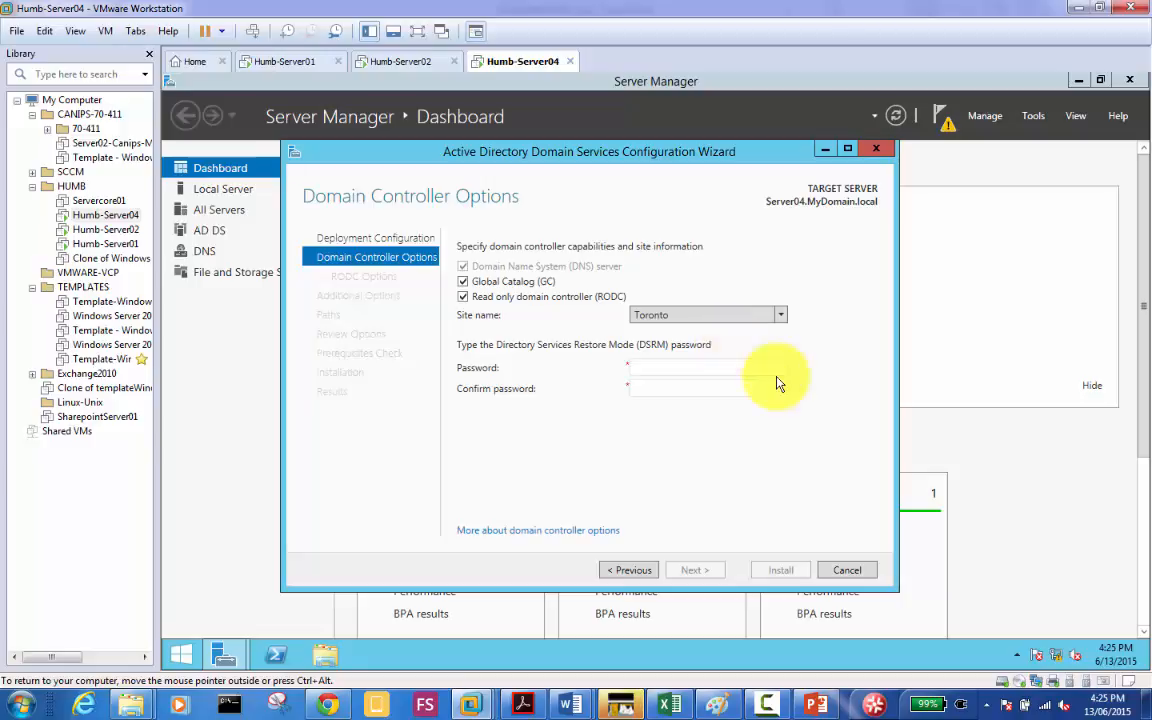
click(674, 368)
text(Pa$$w0r)
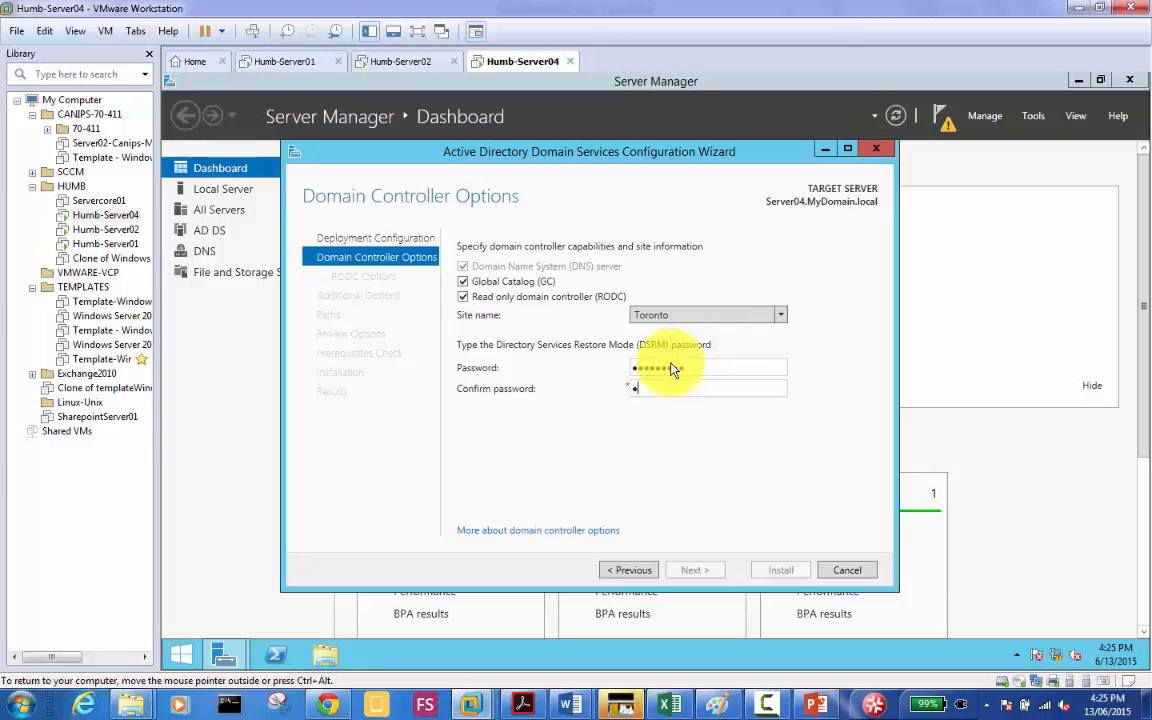
text(Pa$$w0rd)
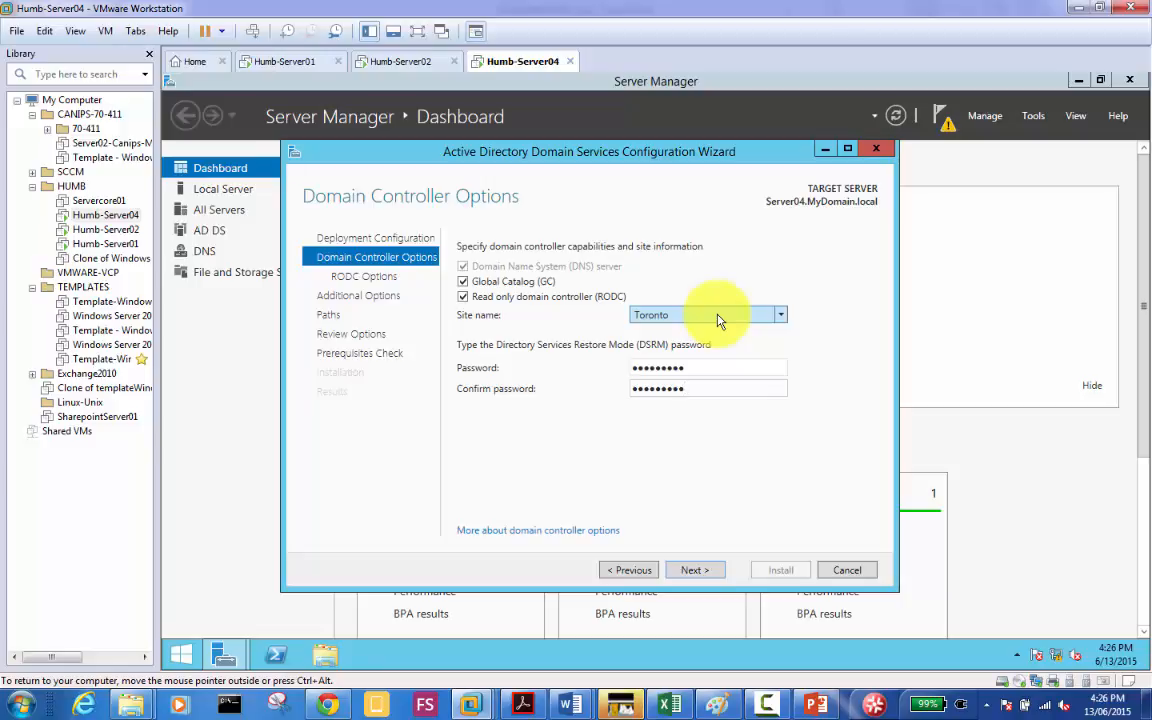
click(665, 316)
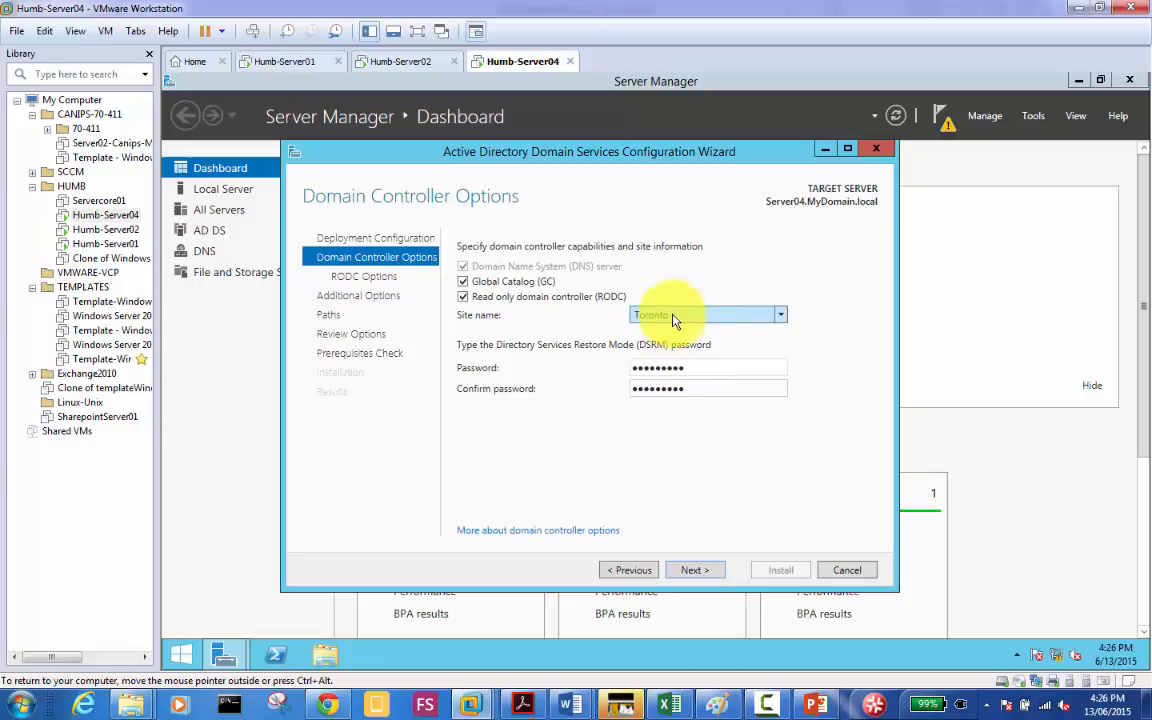
Step: Move the wizard on to the RODC Options page, then bring up the Win2k12R2-RODC presentation
click(695, 572)
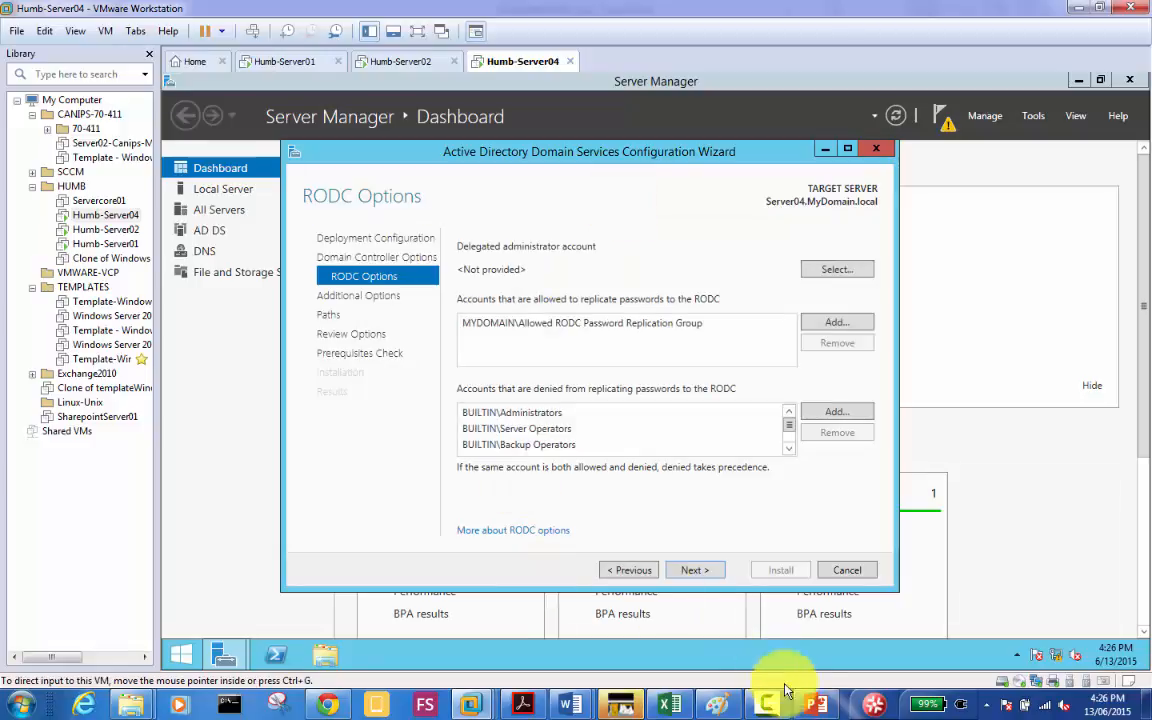
click(815, 705)
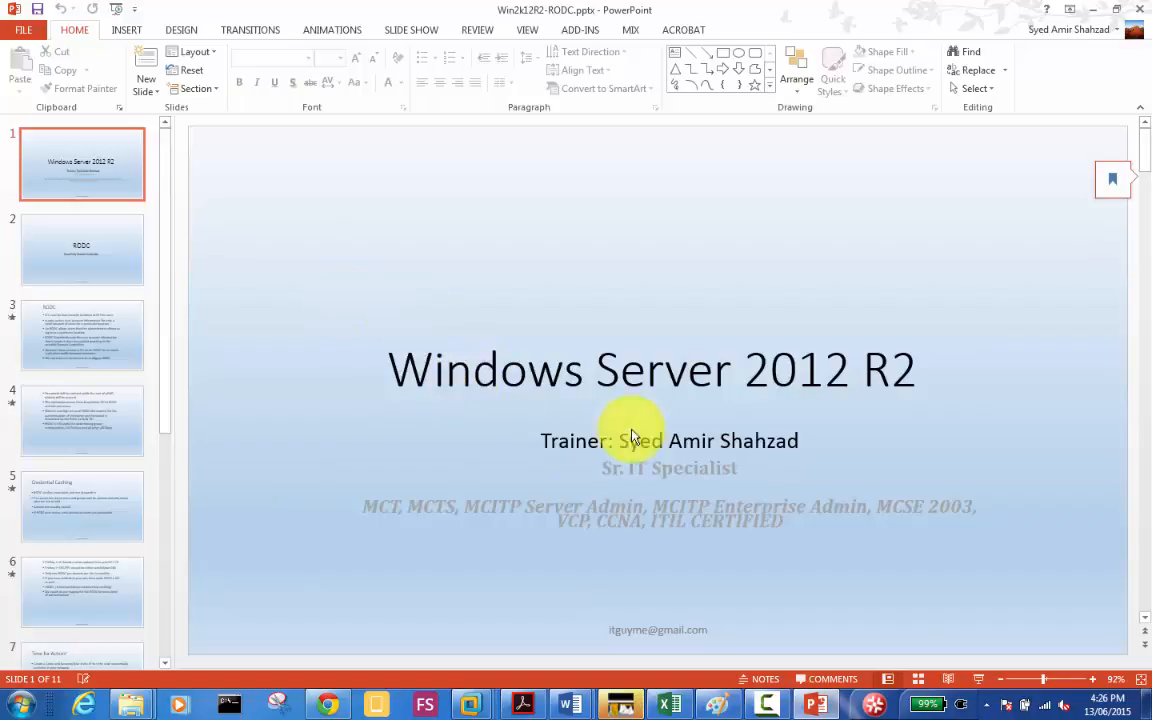
Step: Run the slide show to the RODC slide, revealing the low-security-location and limited account-caching bullets
click(979, 681)
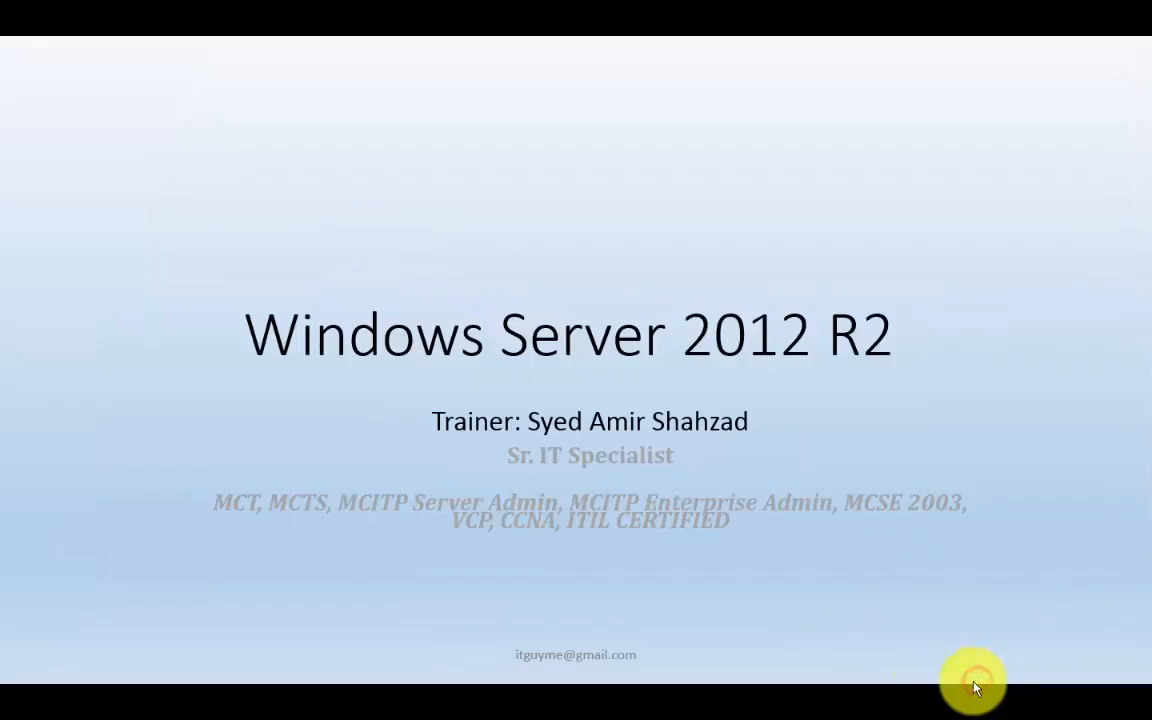
click(425, 305)
click(425, 305)
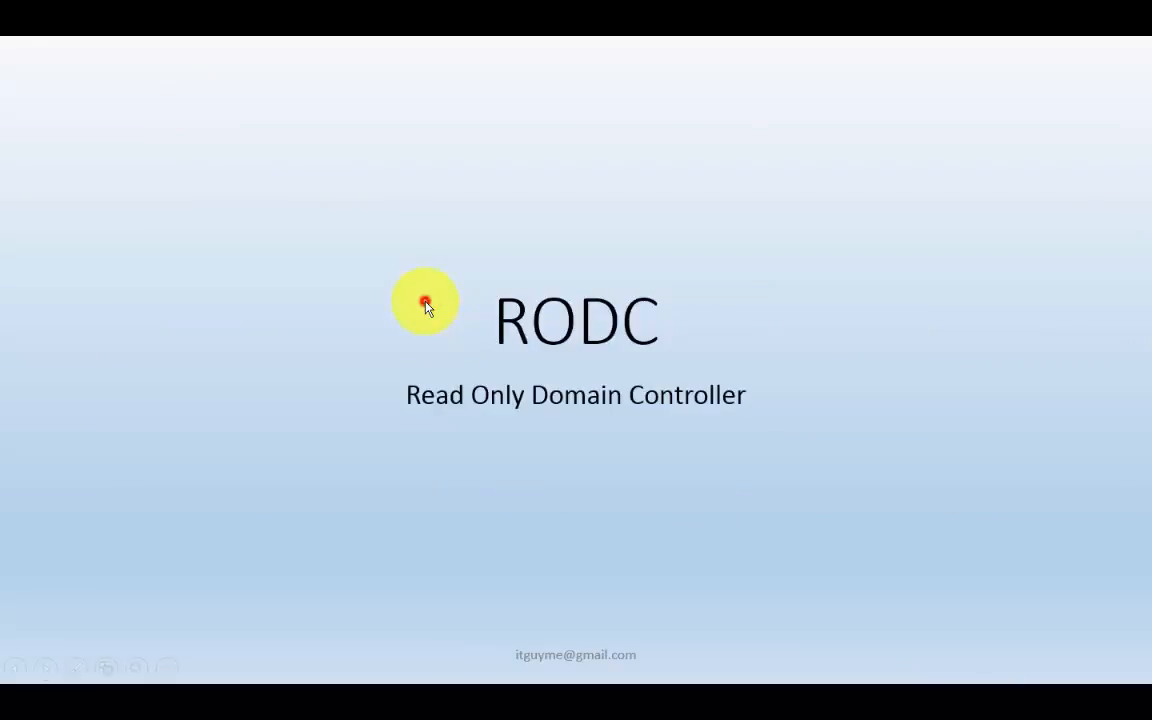
click(425, 305)
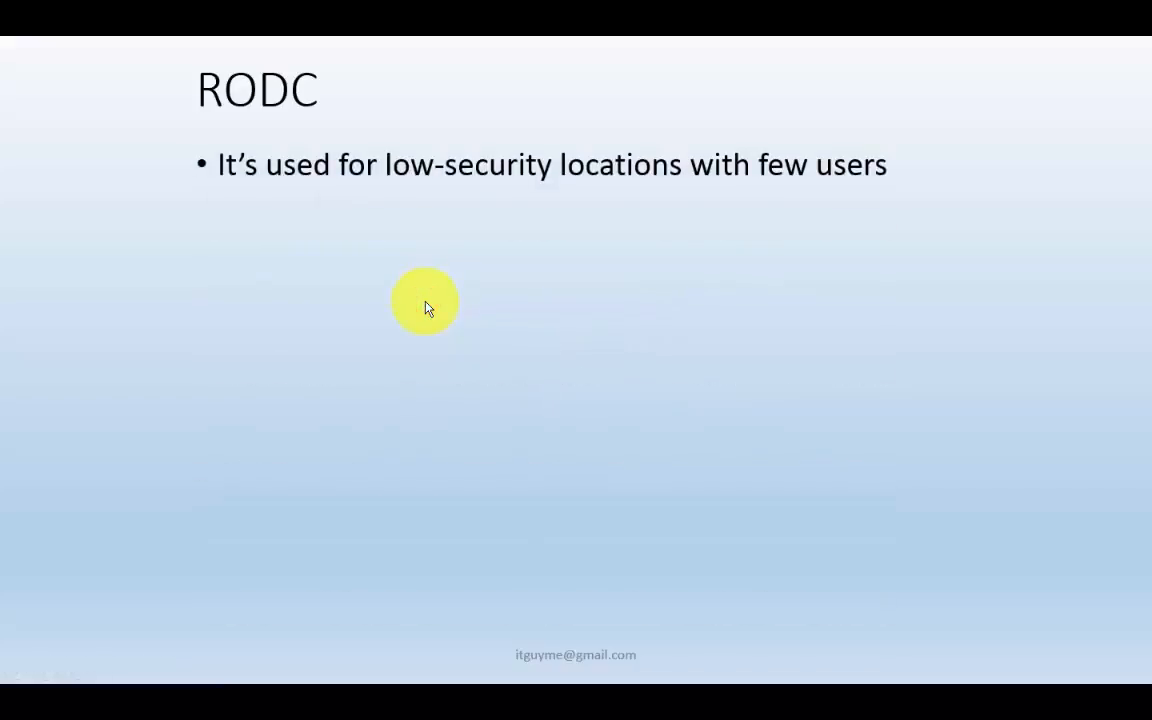
click(425, 307)
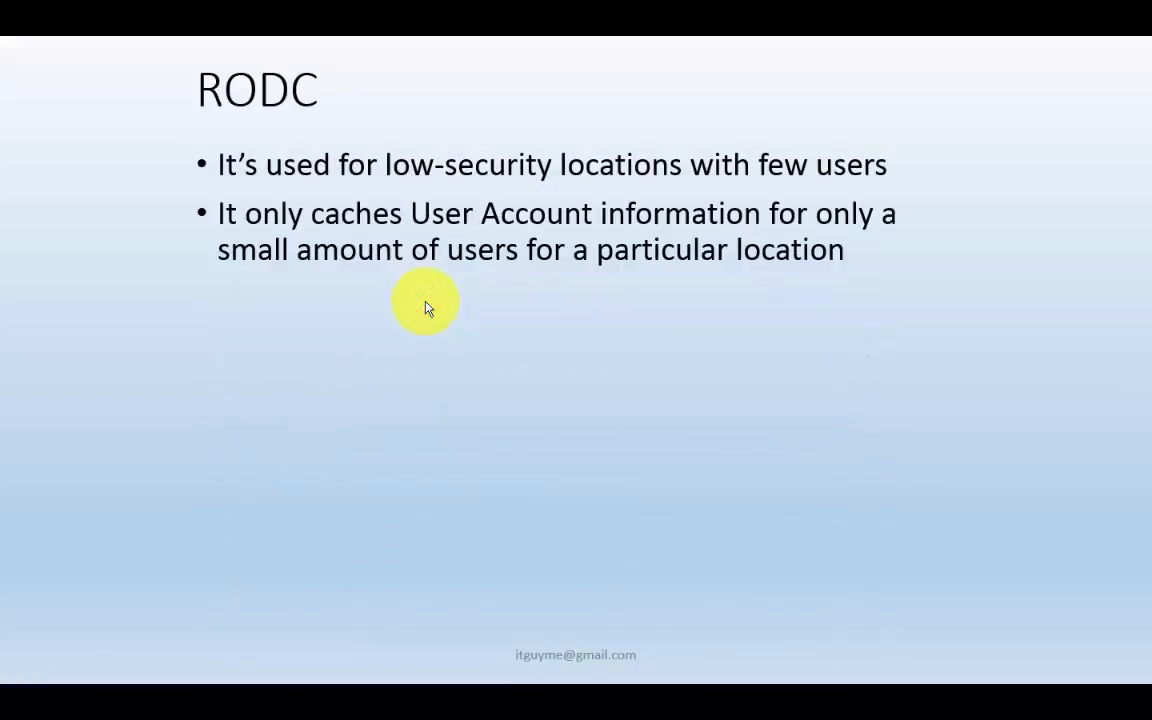
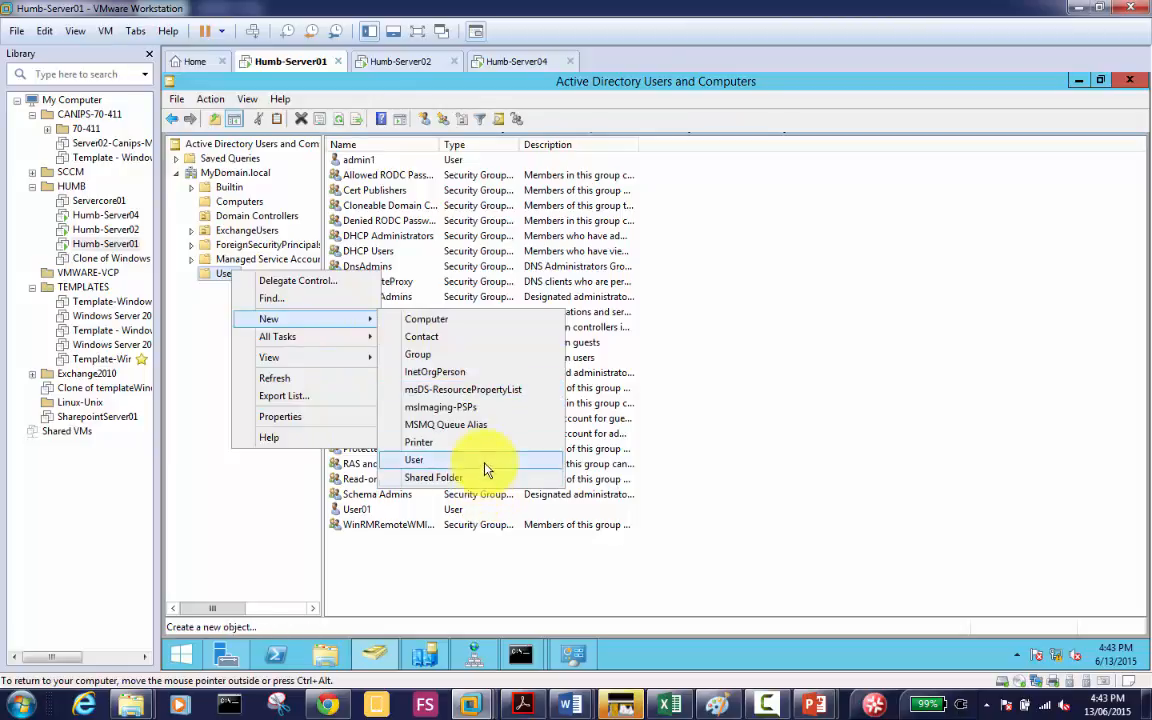
Step: Start a new user in Users with User11 as first name and logon name
click(488, 462)
text(User11)
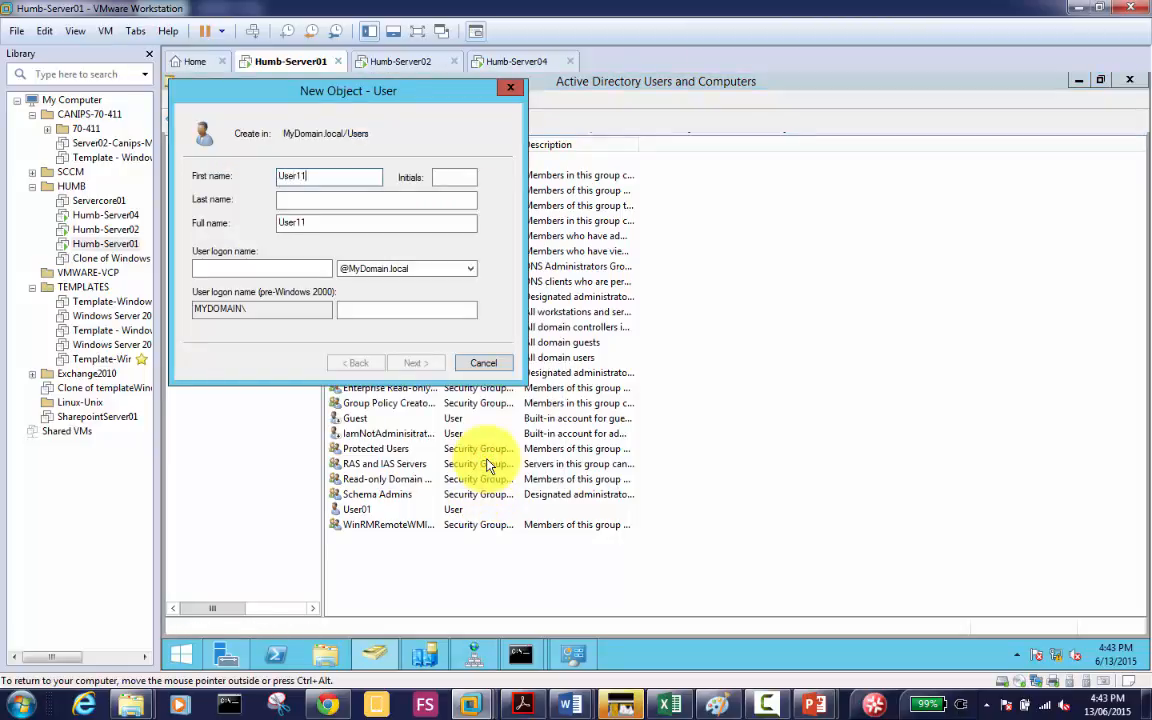
click(316, 271)
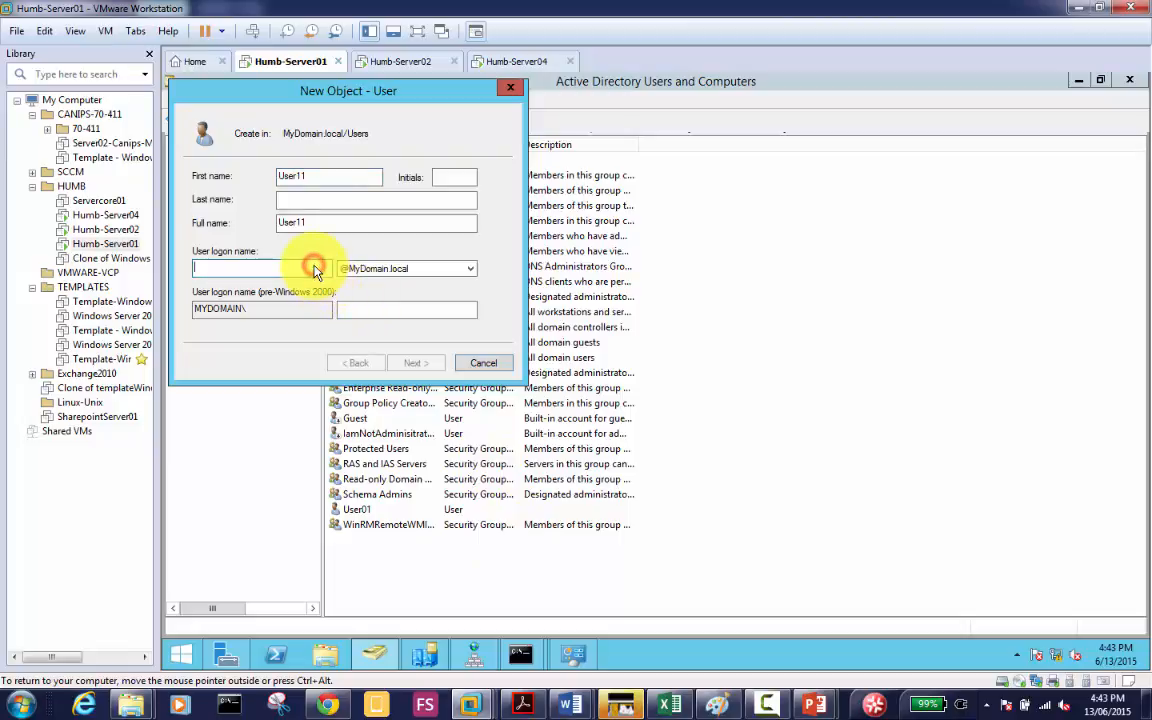
text(User11)
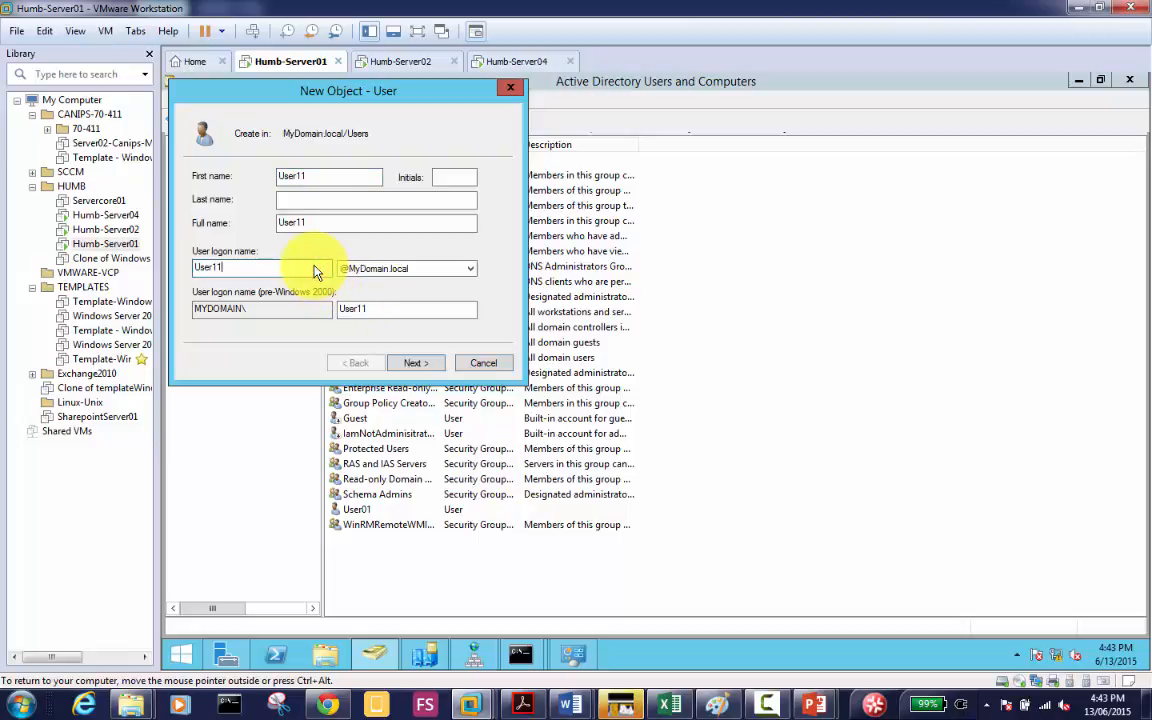
click(432, 366)
Step: Give User11 a password not requiring change at next logon, finish, and select the account
text(Pa$$w0rd1)
key(Tab)
text(Pa$$w0rd1)
key(Tab)
key(space)
key(Tab)
key(Tab)
key(Tab)
key(Tab)
key(Tab)
key(Tab)
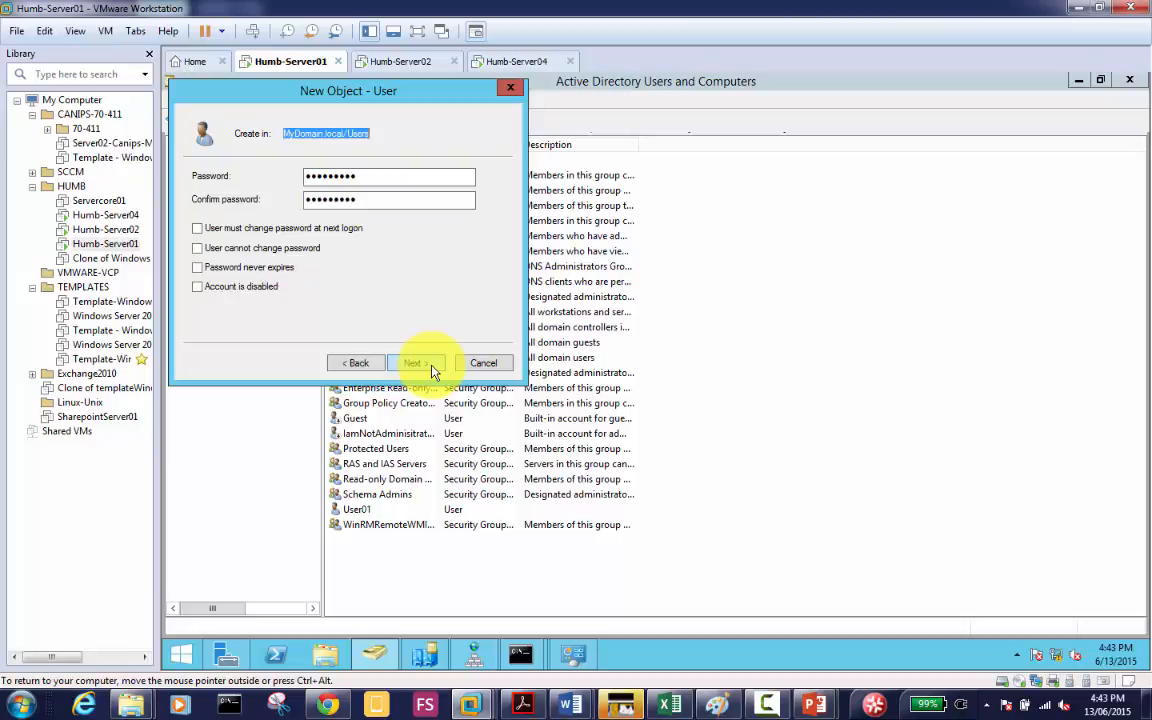
key(Return)
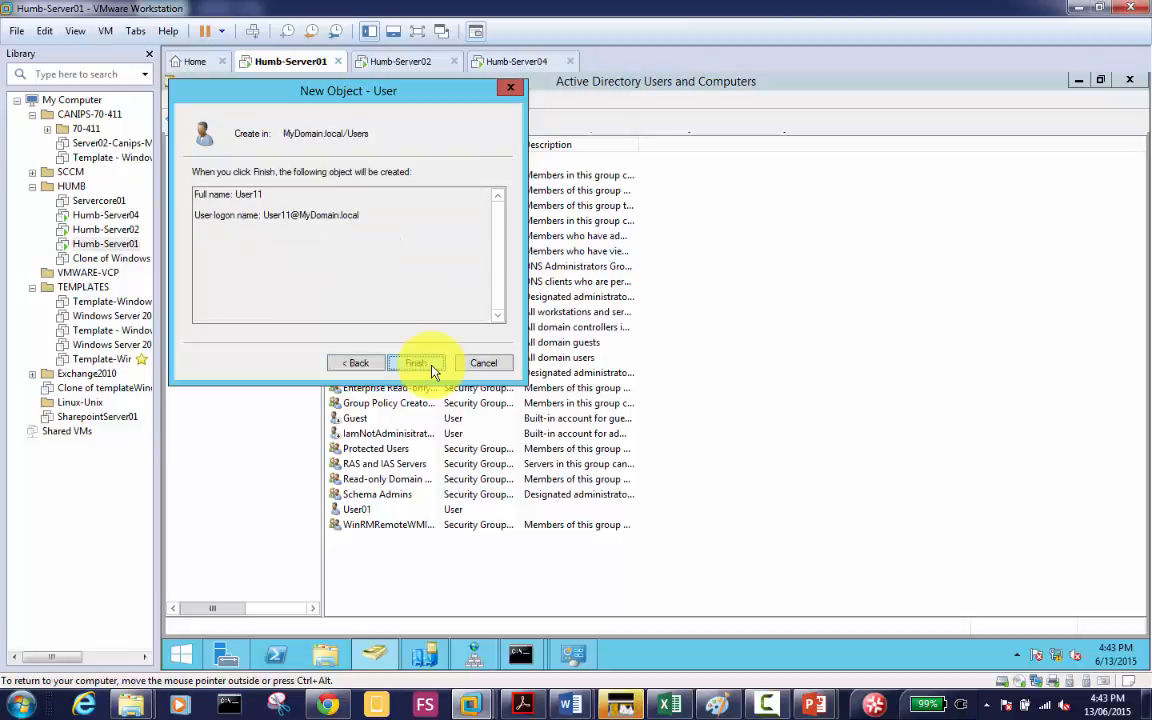
click(420, 363)
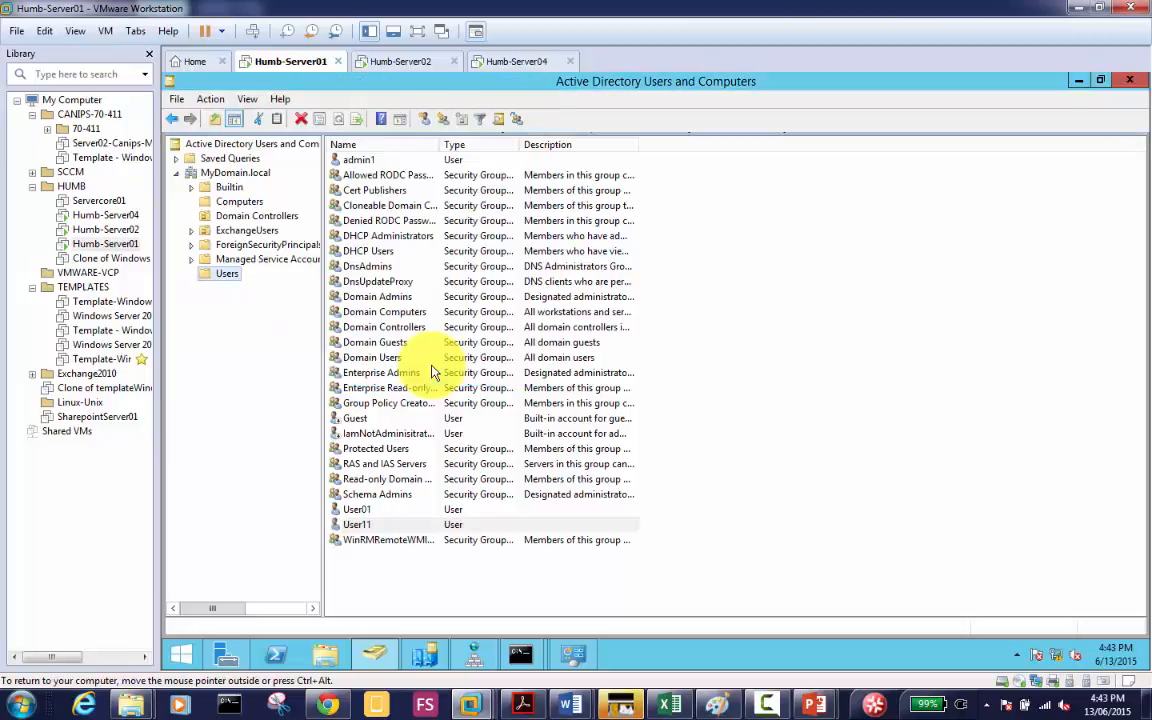
click(370, 525)
double_click(370, 525)
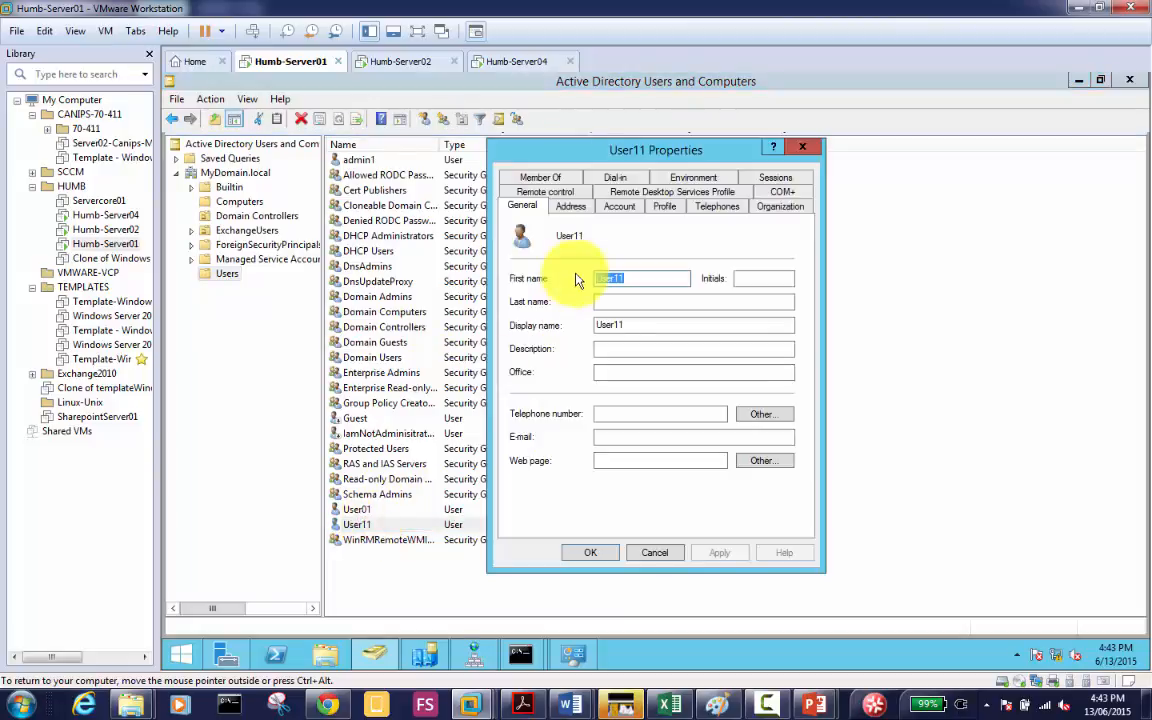
click(555, 177)
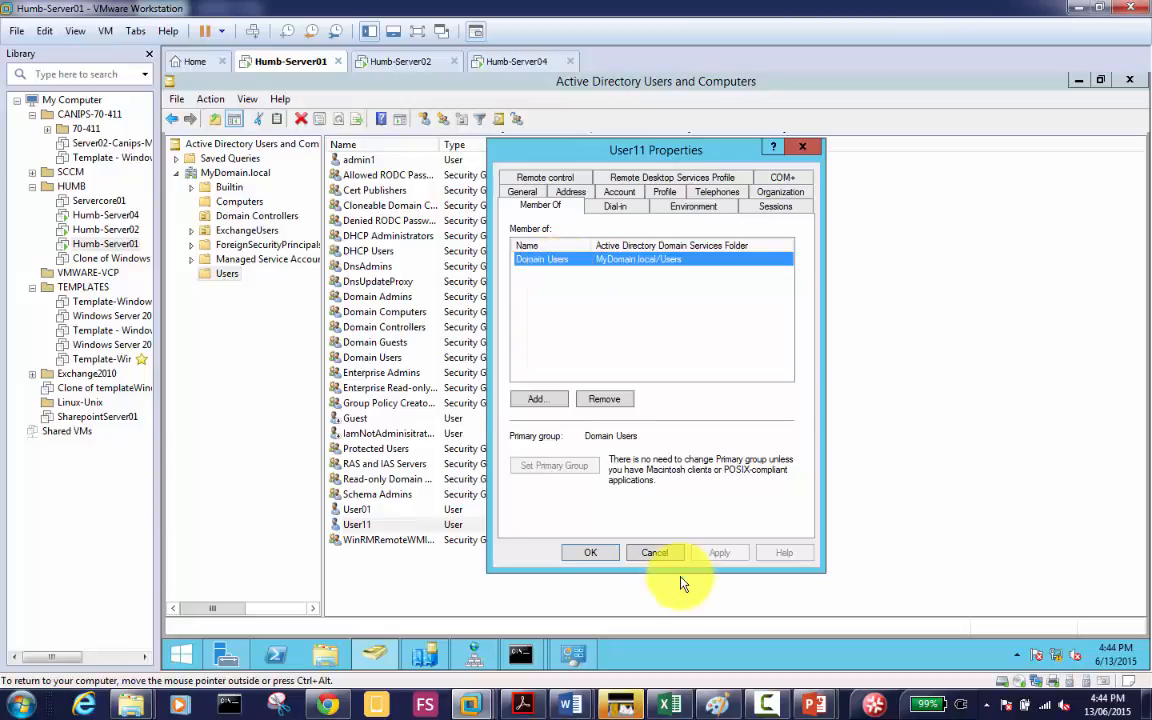
click(601, 553)
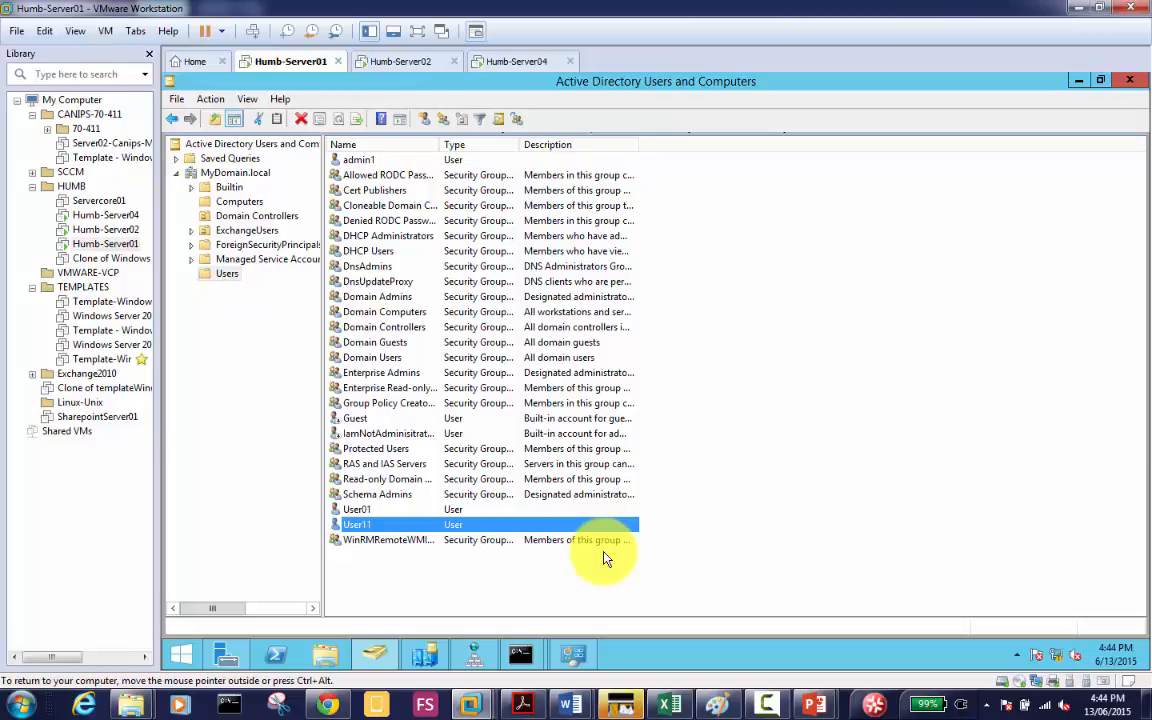
Step: Reset the second ExchangeUsers account's password, clearing 'must change password at next logon'
click(244, 232)
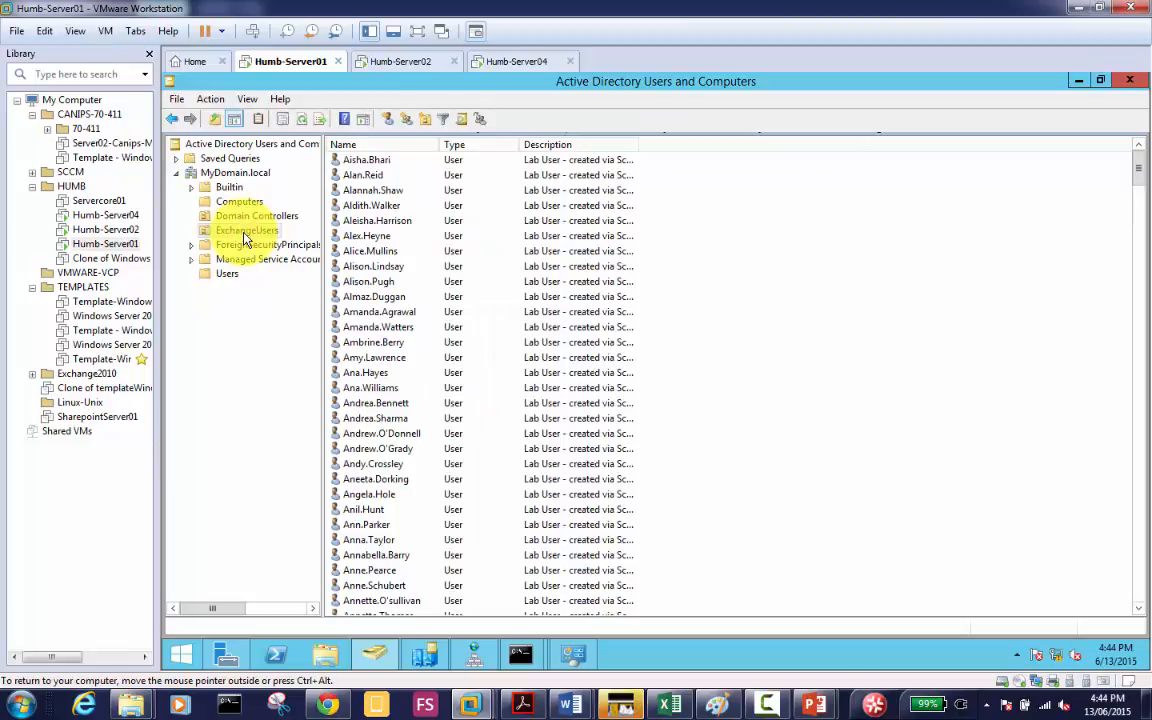
click(362, 175)
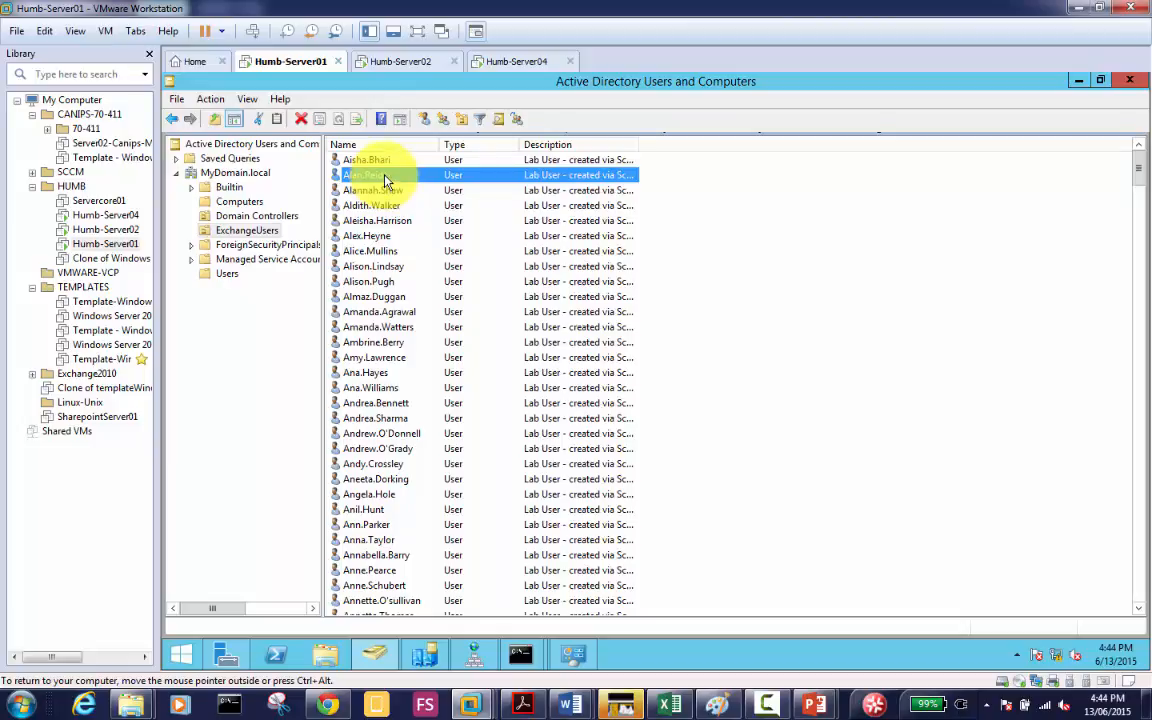
right_click(385, 180)
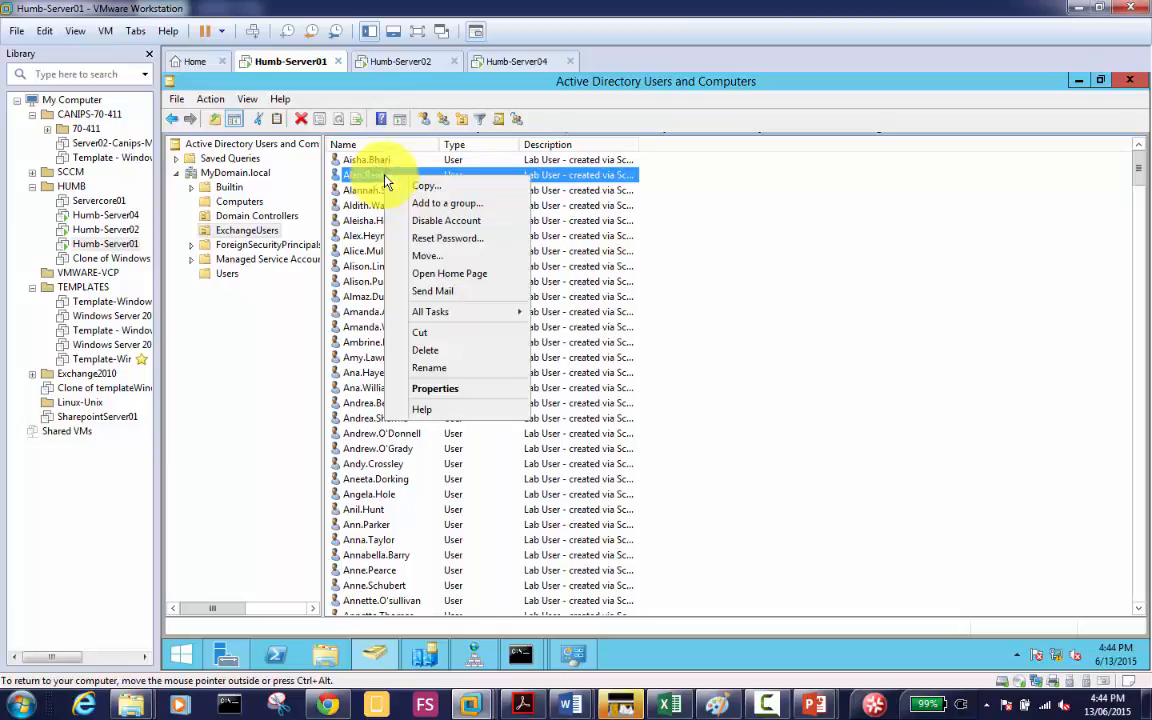
click(447, 238)
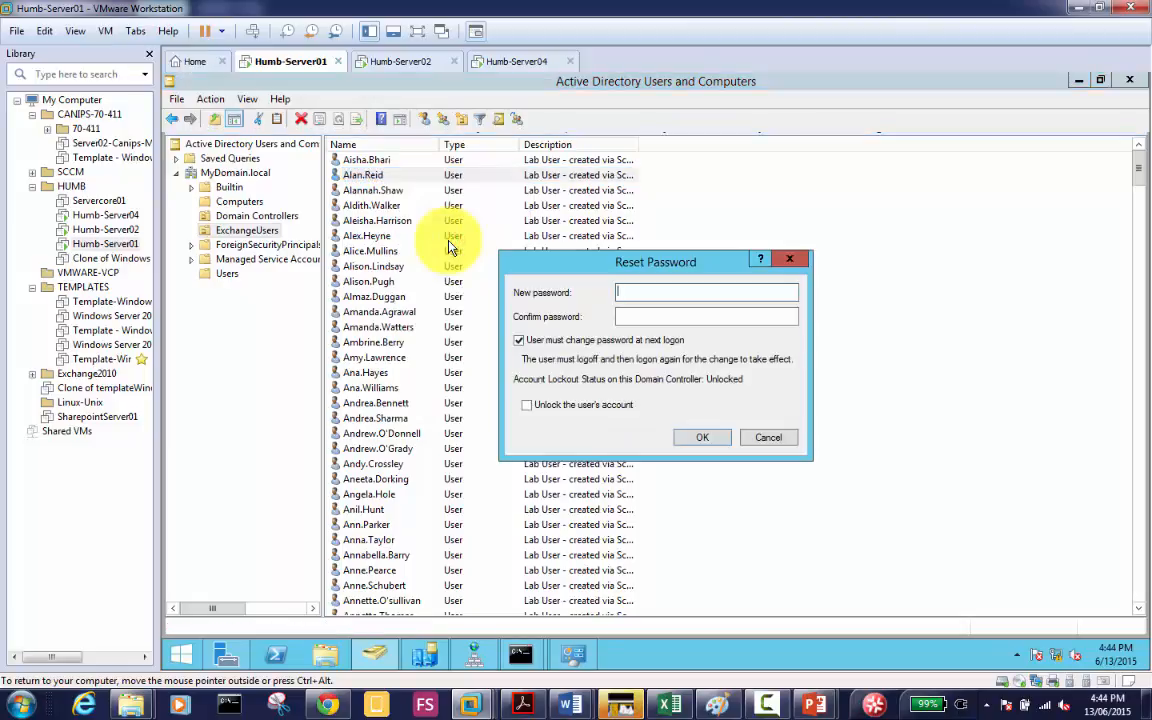
text(*********)
key(Tab)
text(*********)
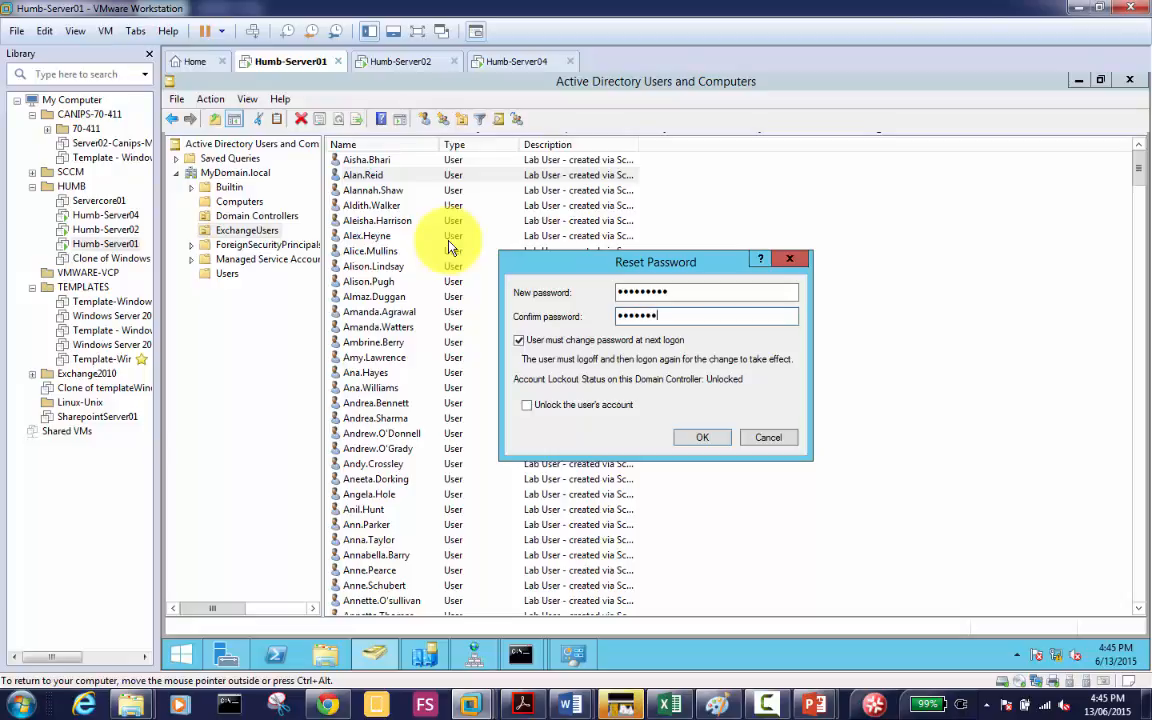
click(597, 340)
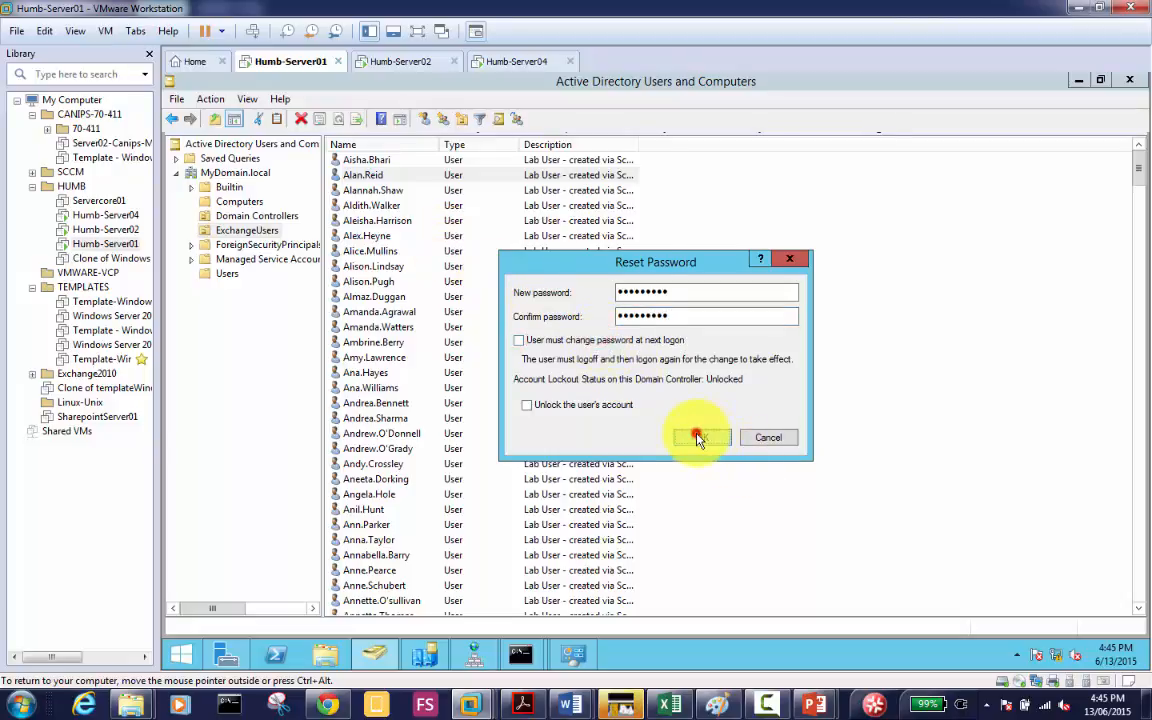
click(700, 436)
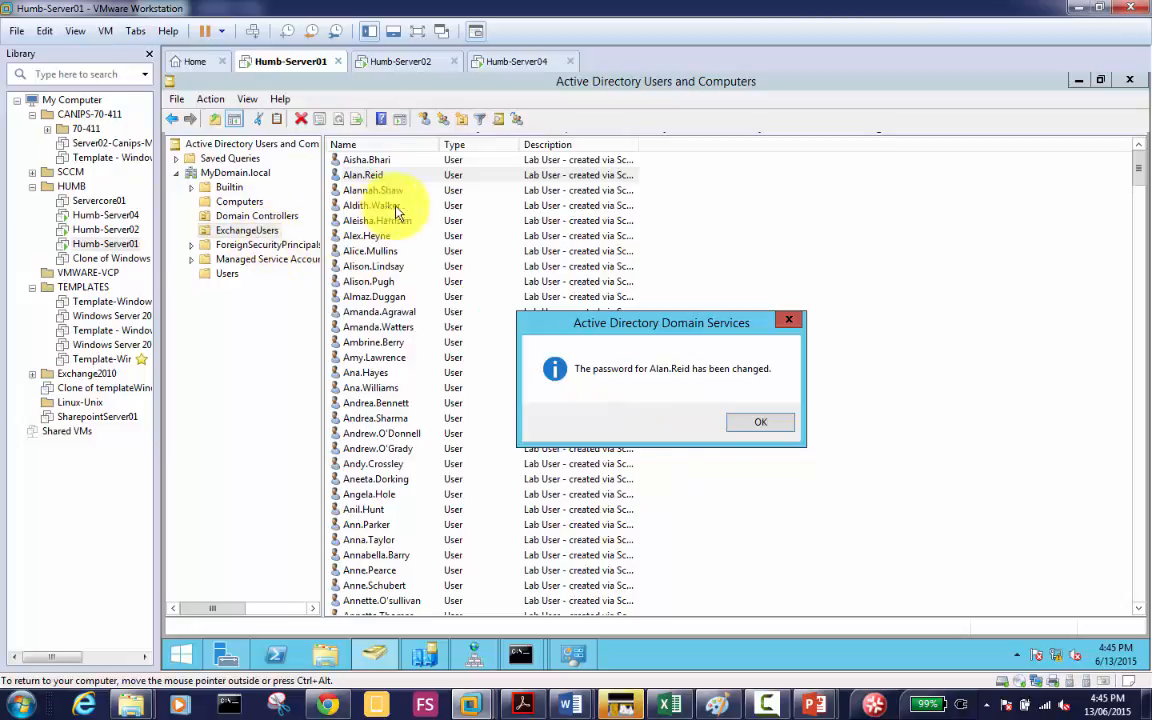
click(762, 425)
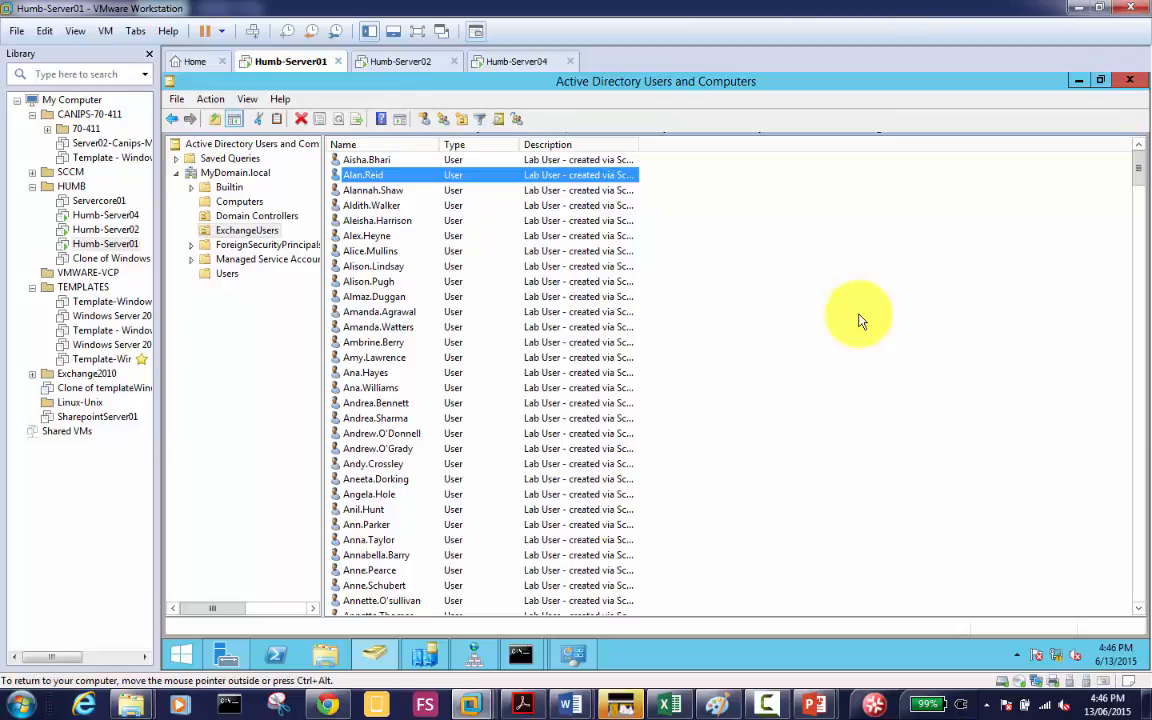
Step: Switch to the Humb-Server04 VM and give its console focus
click(514, 63)
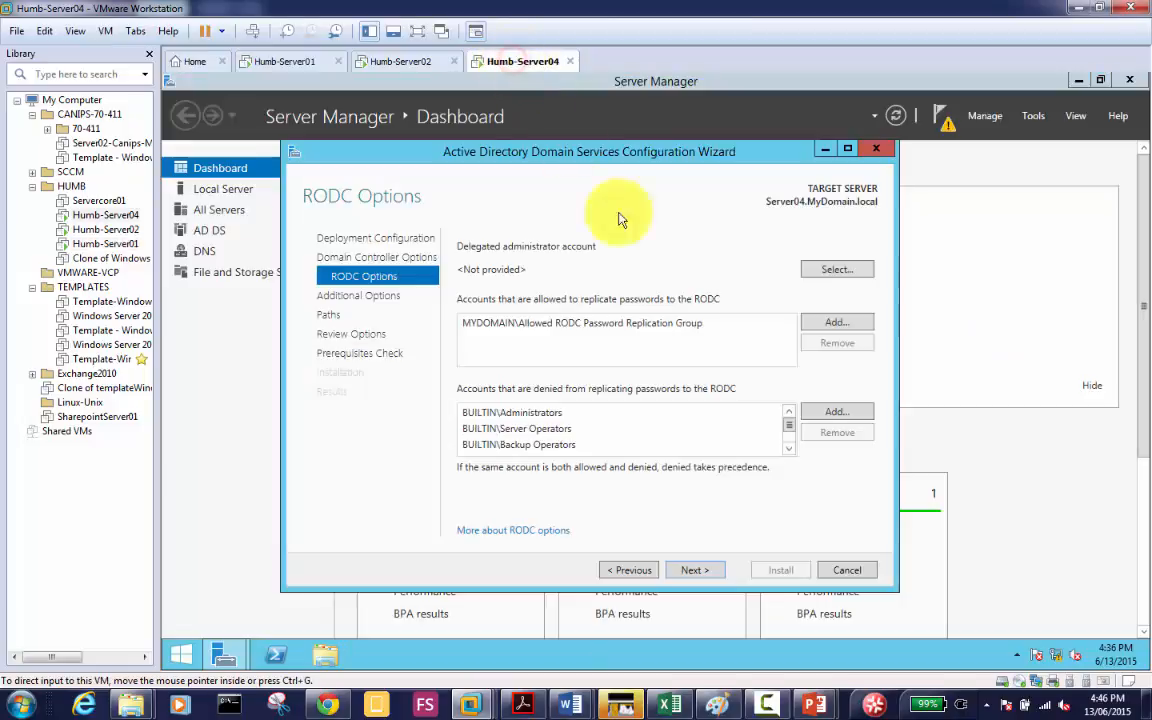
click(651, 233)
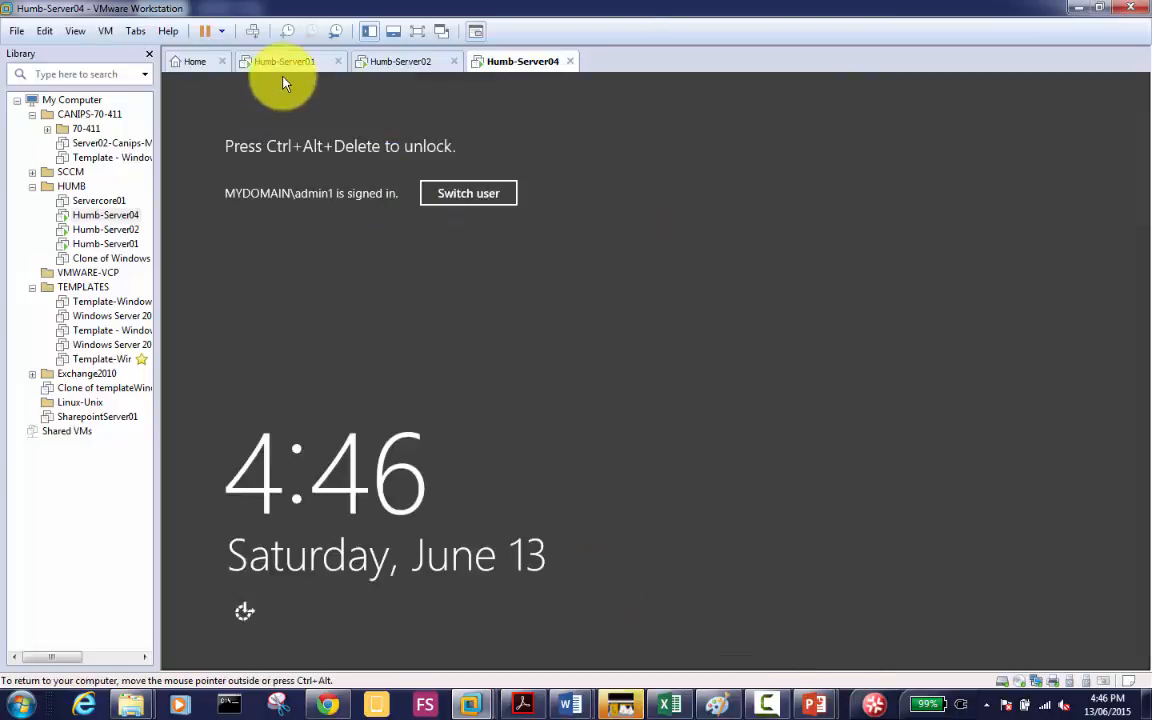
Step: Unlock Server04 with Ctrl+Alt+Del and sign in with the admin password
click(254, 31)
click(690, 296)
text(••••••)
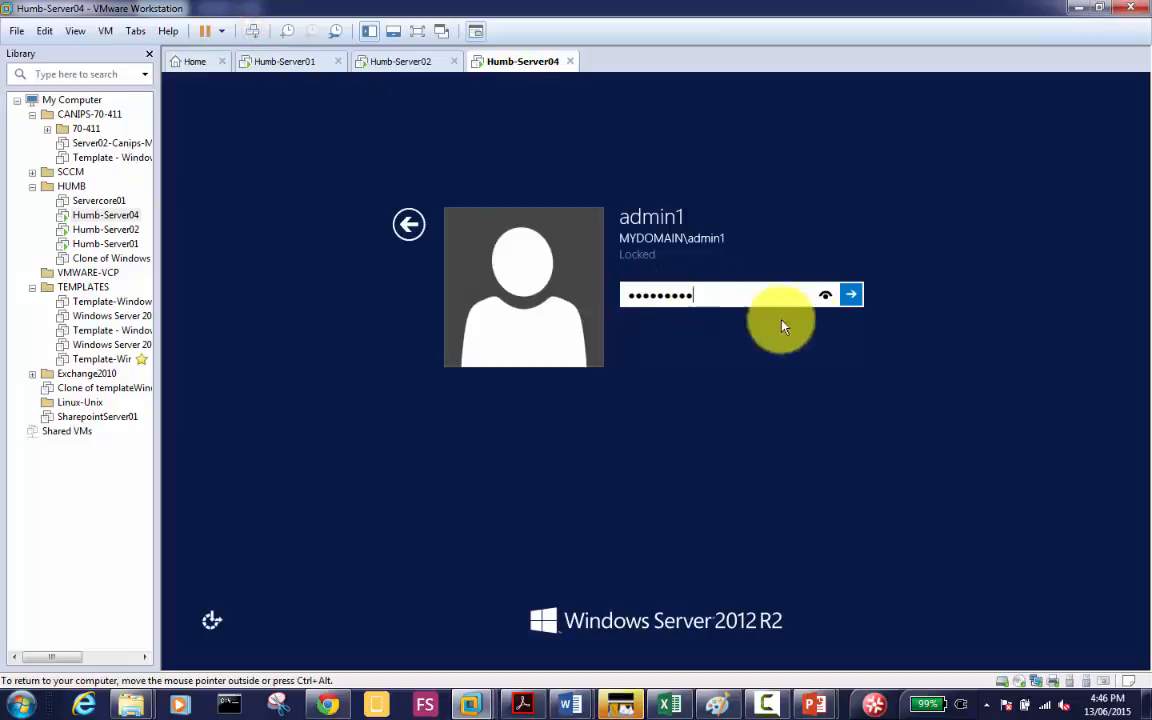
click(852, 296)
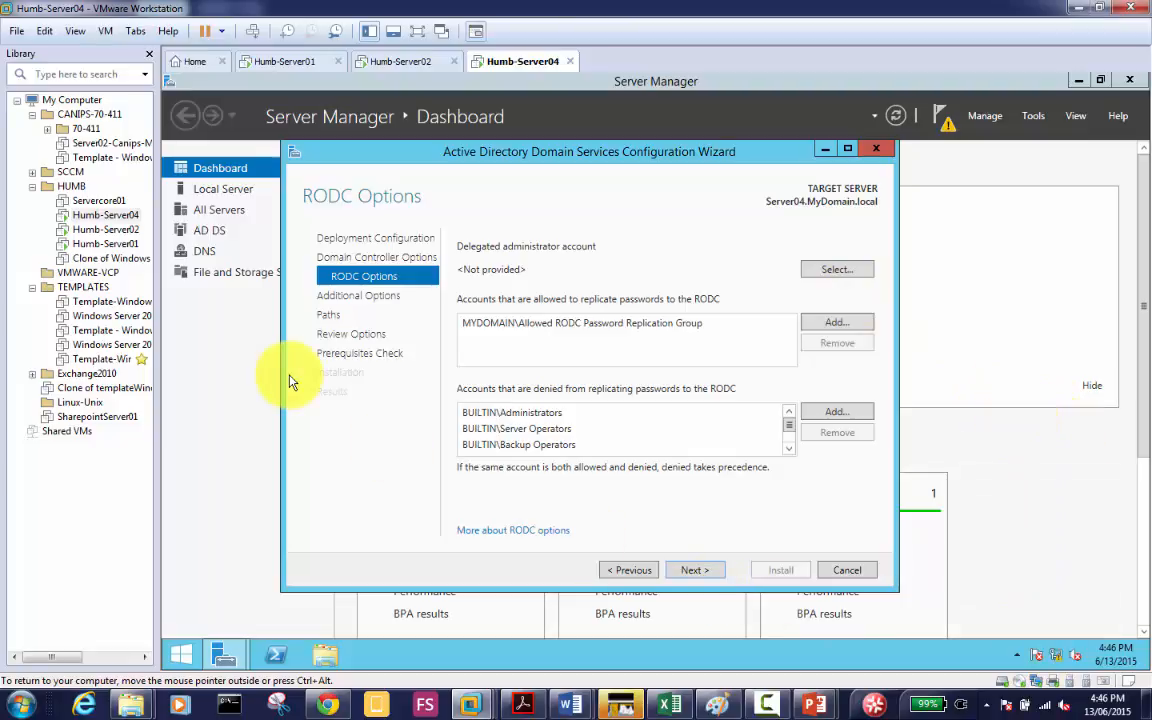
Step: Open the Balanced power plan's settings via Control Panel's System and Security Power Options
click(183, 653)
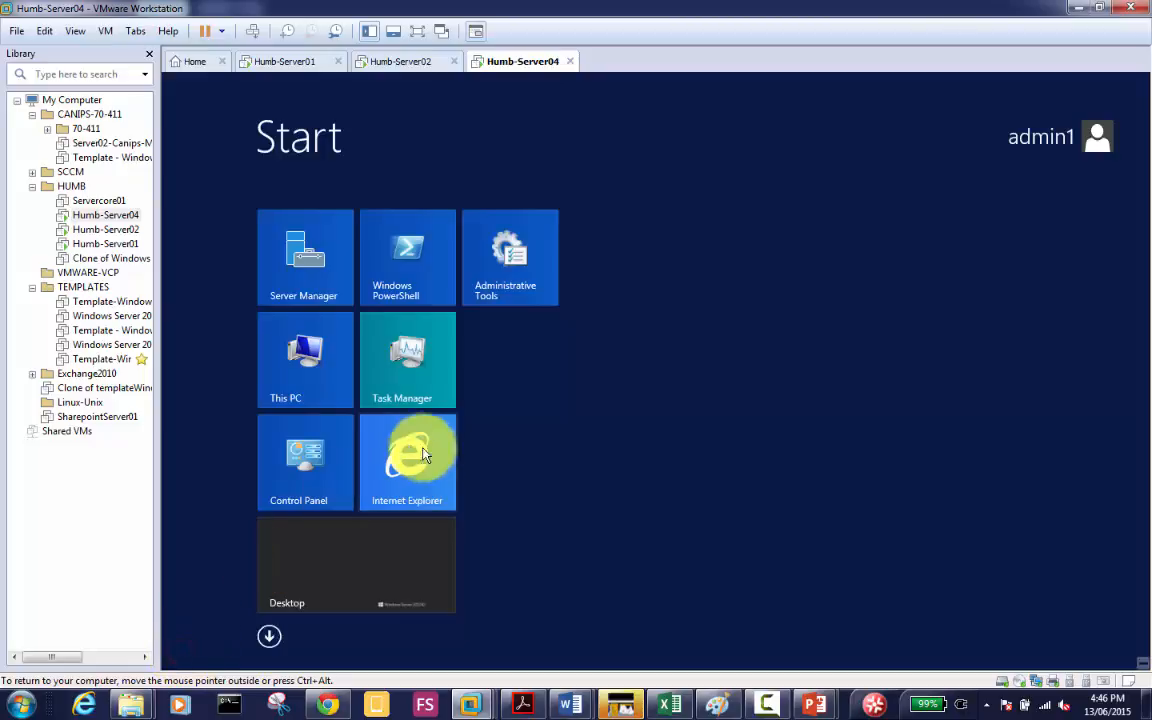
click(302, 485)
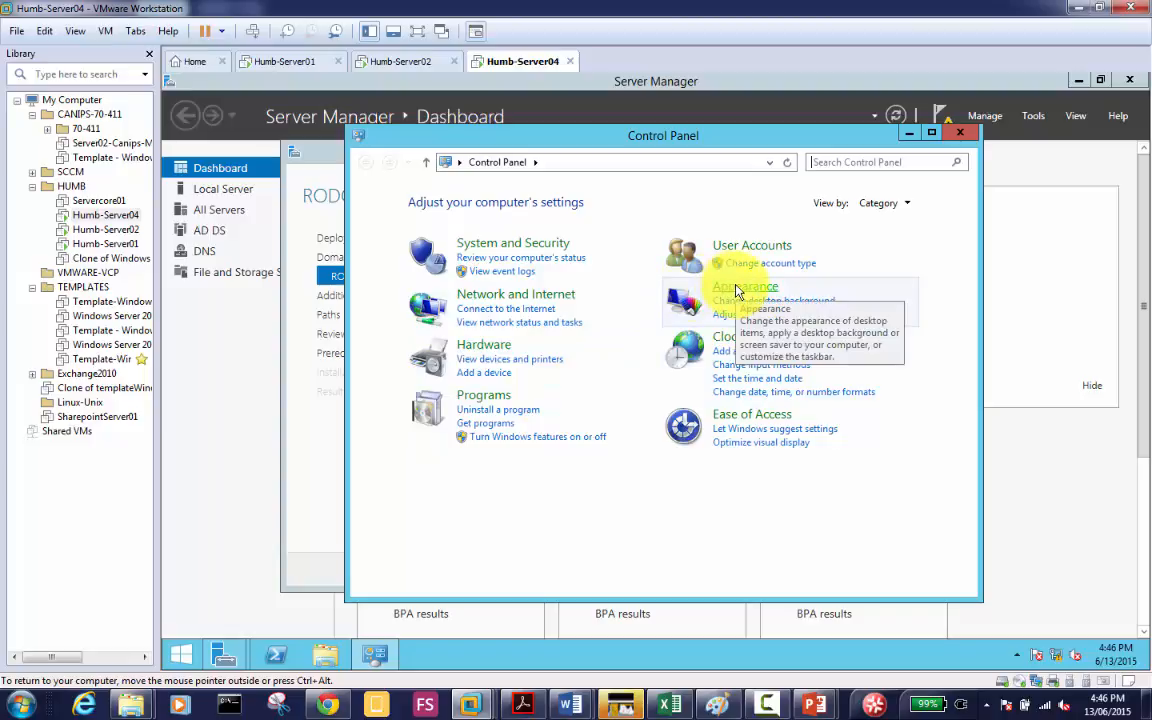
click(548, 244)
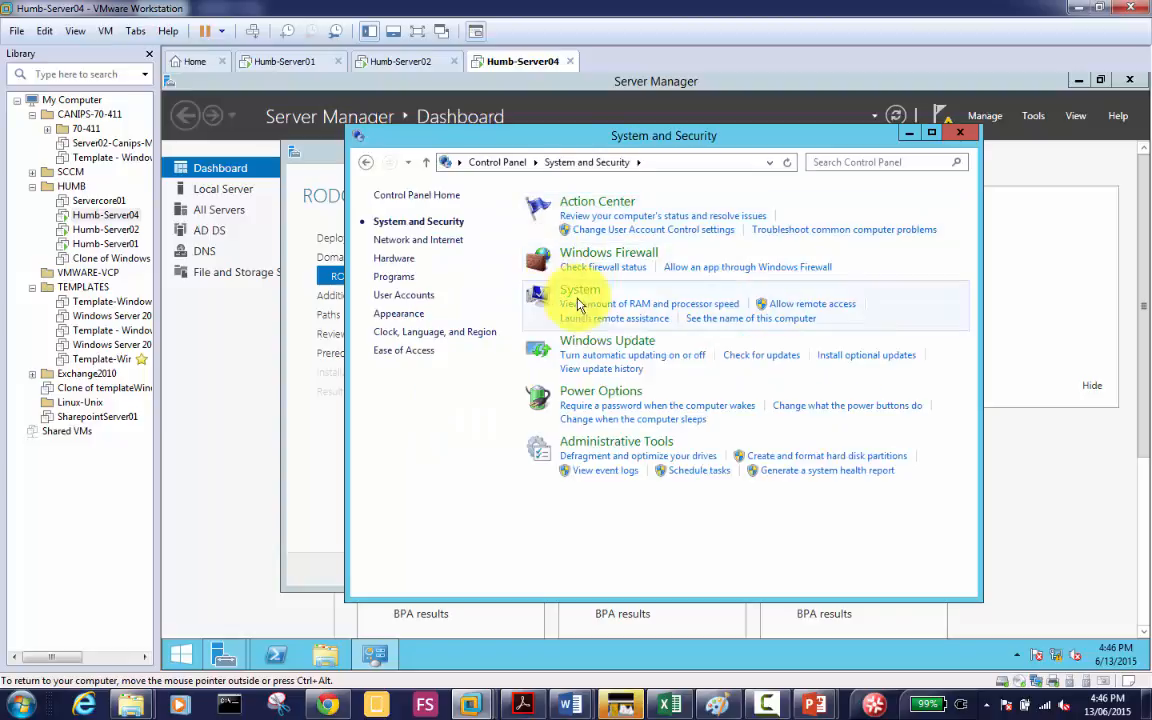
click(591, 393)
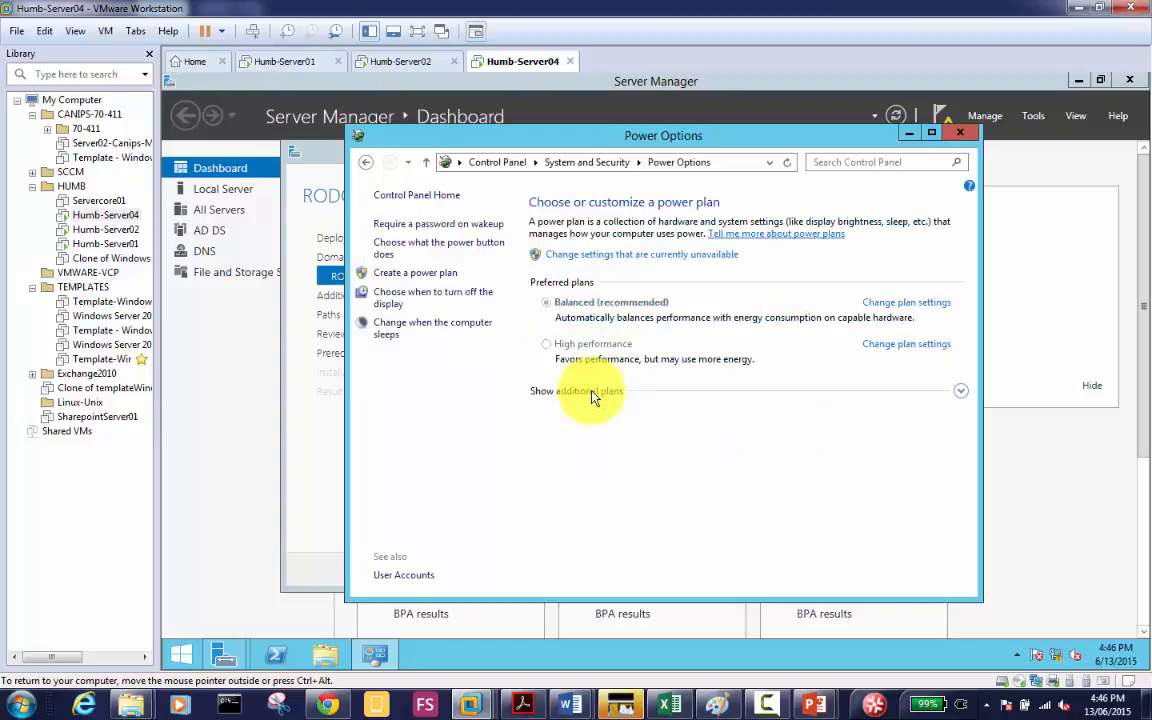
click(906, 302)
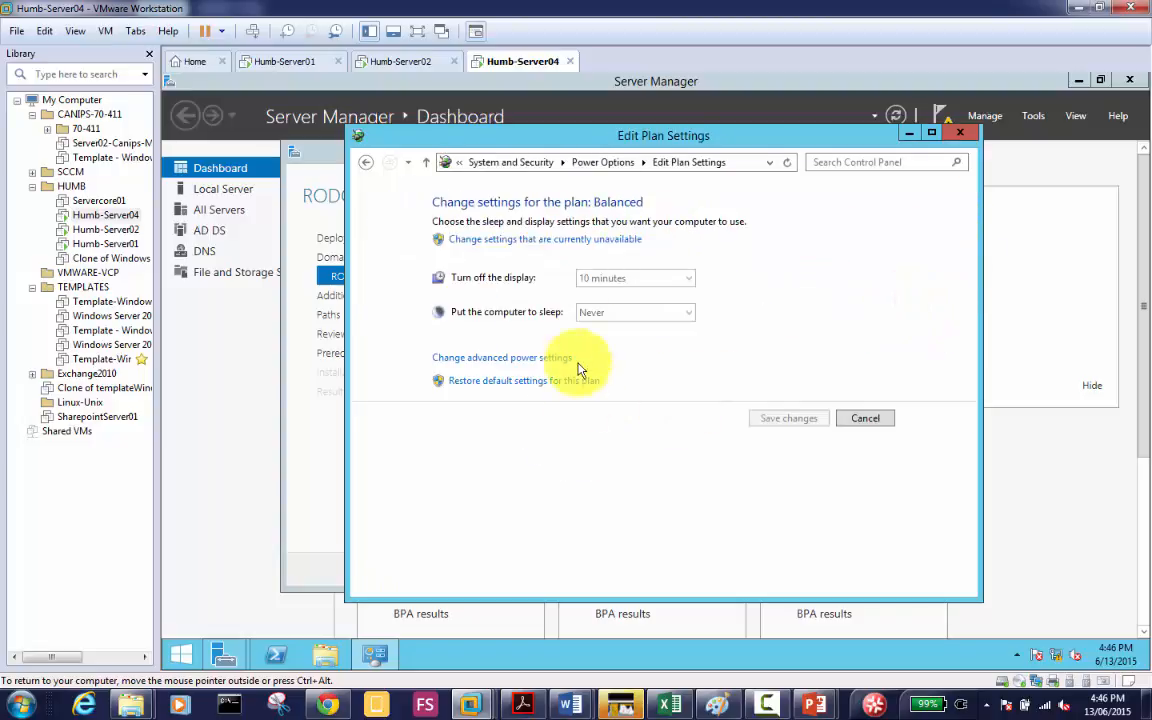
Step: Set the Balanced plan's display turn-off to Never and save the changes
click(609, 280)
click(610, 281)
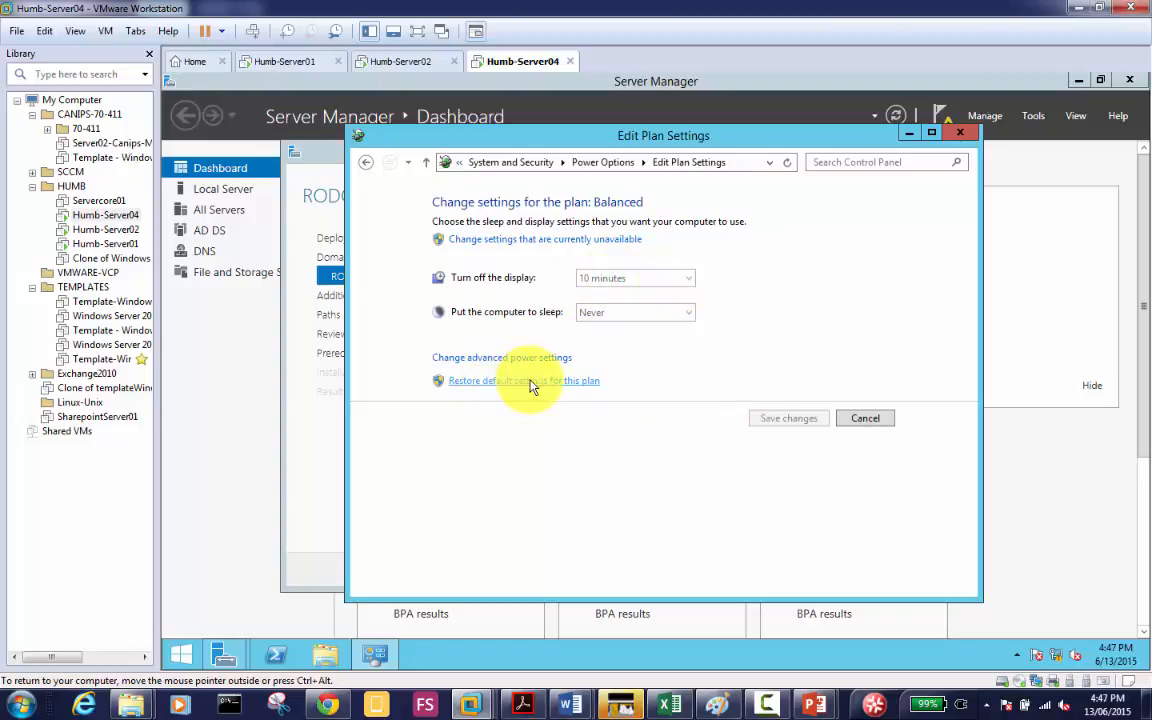
click(518, 242)
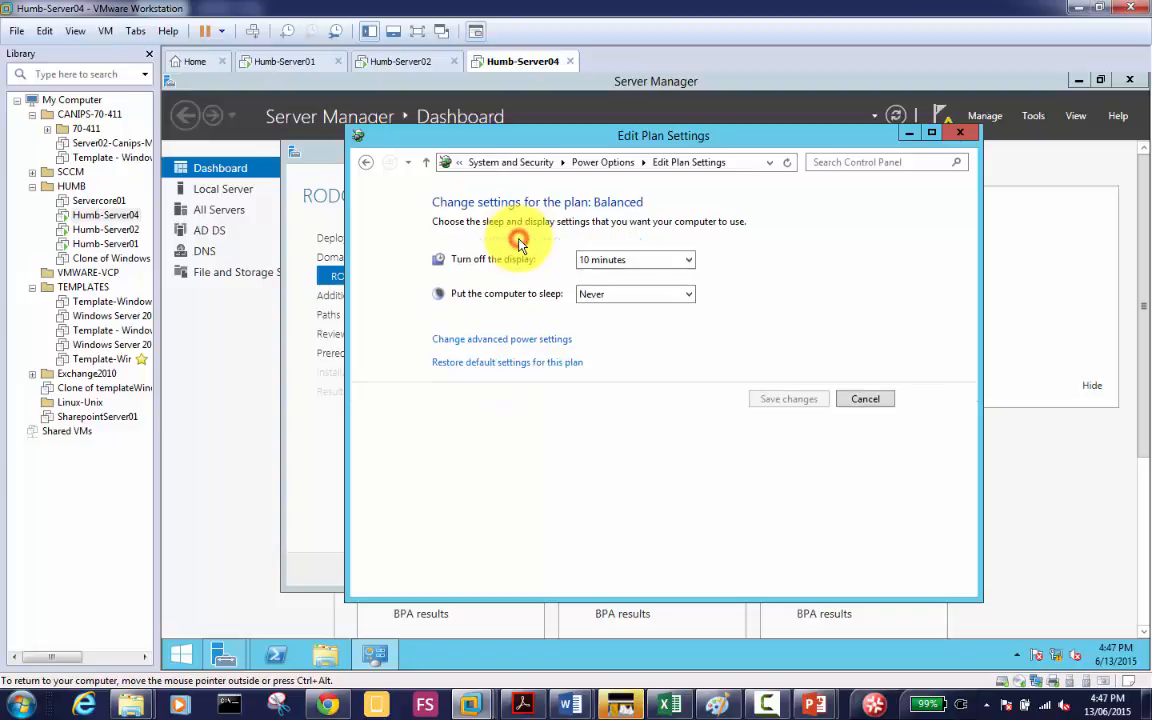
click(650, 260)
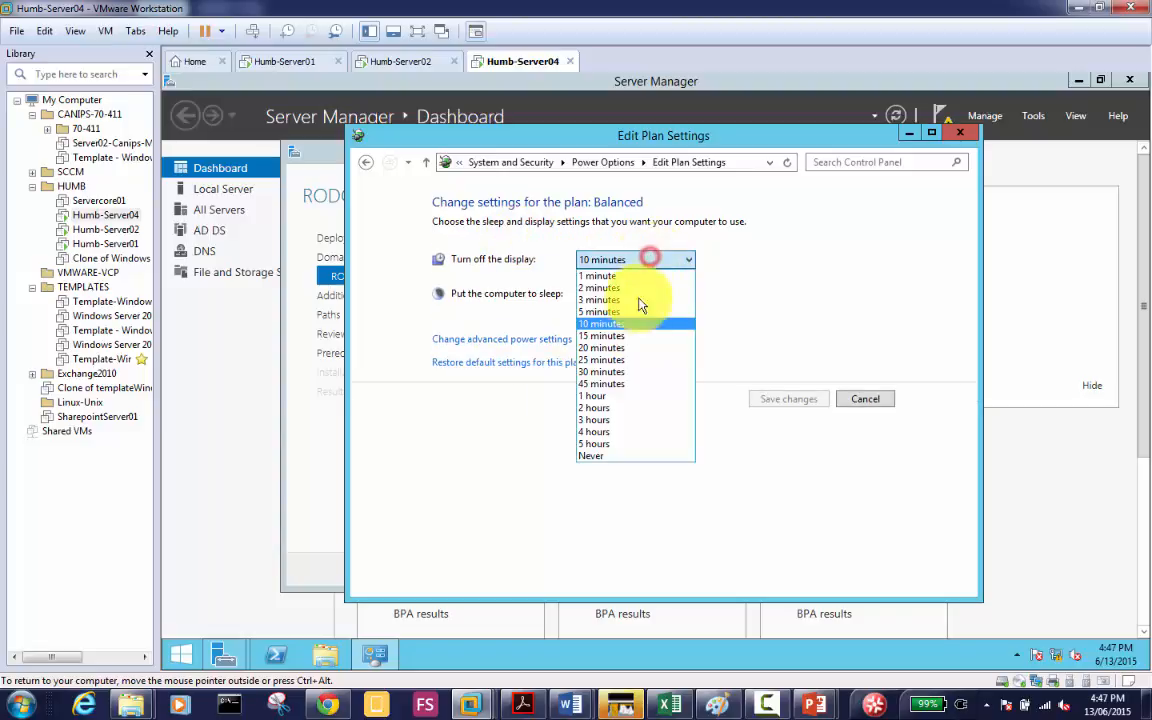
click(617, 456)
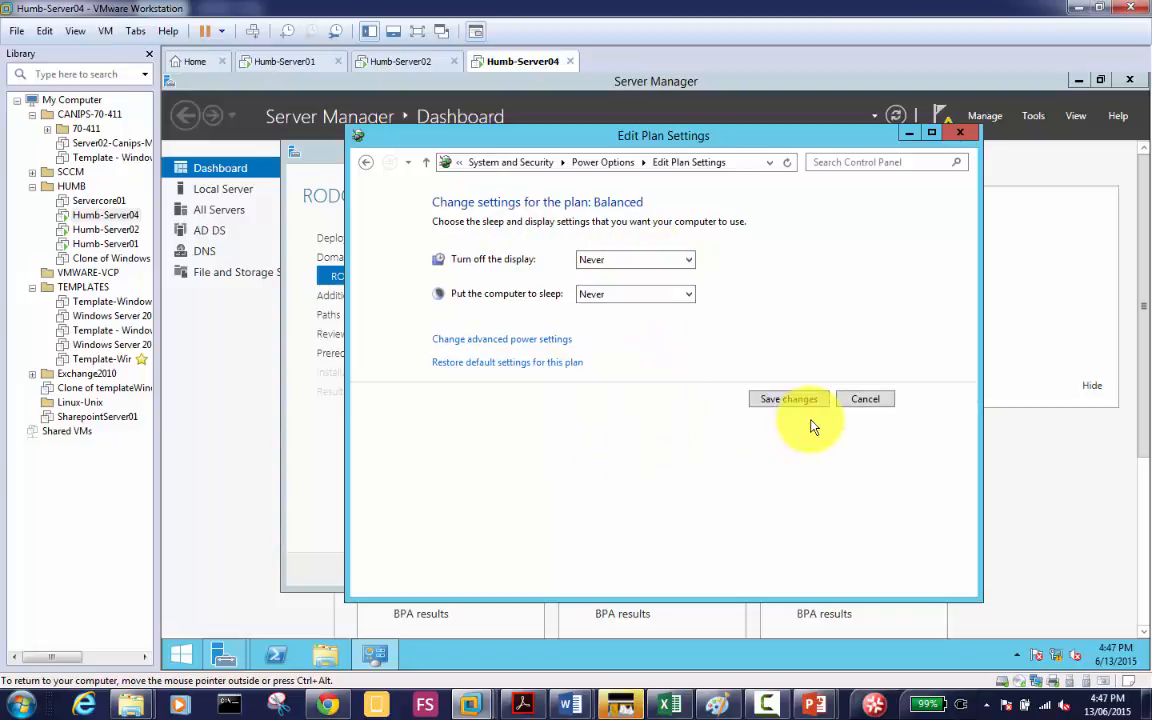
click(785, 400)
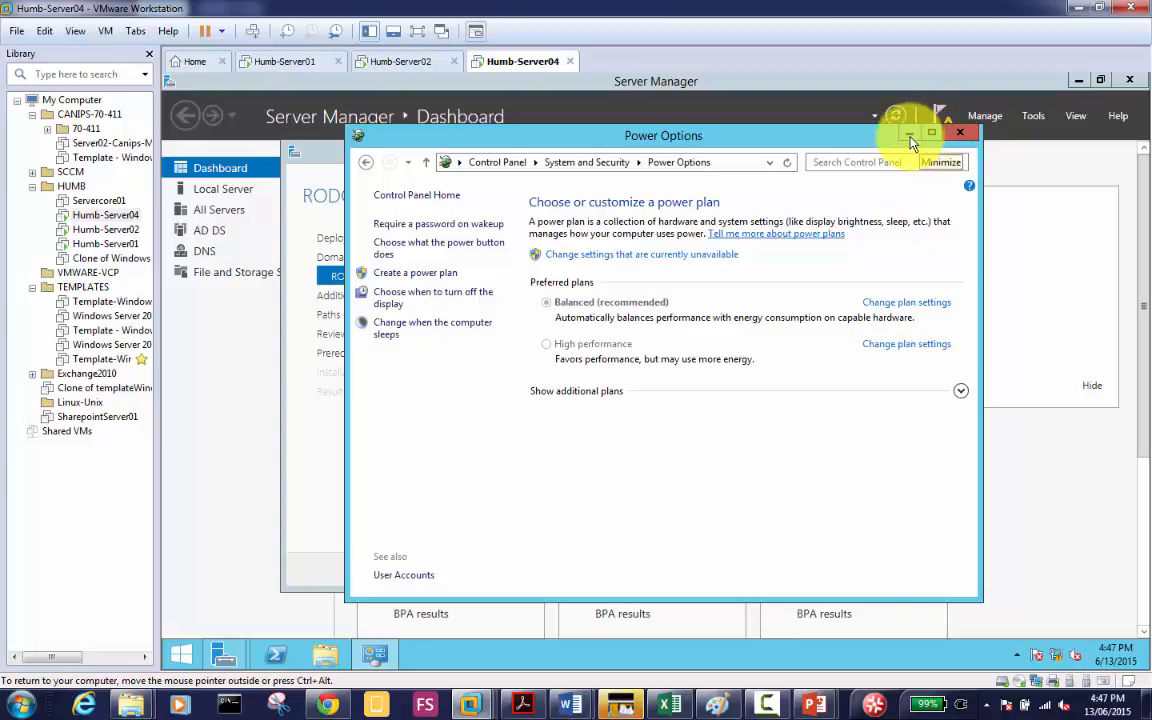
click(960, 136)
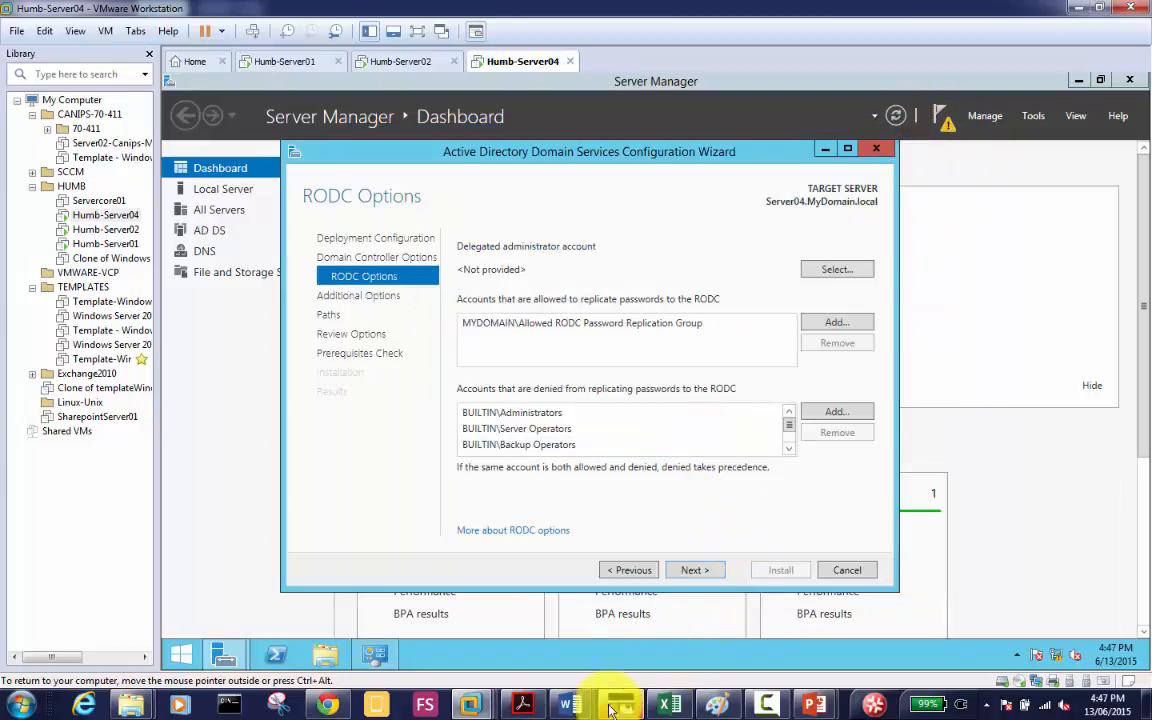
click(374, 655)
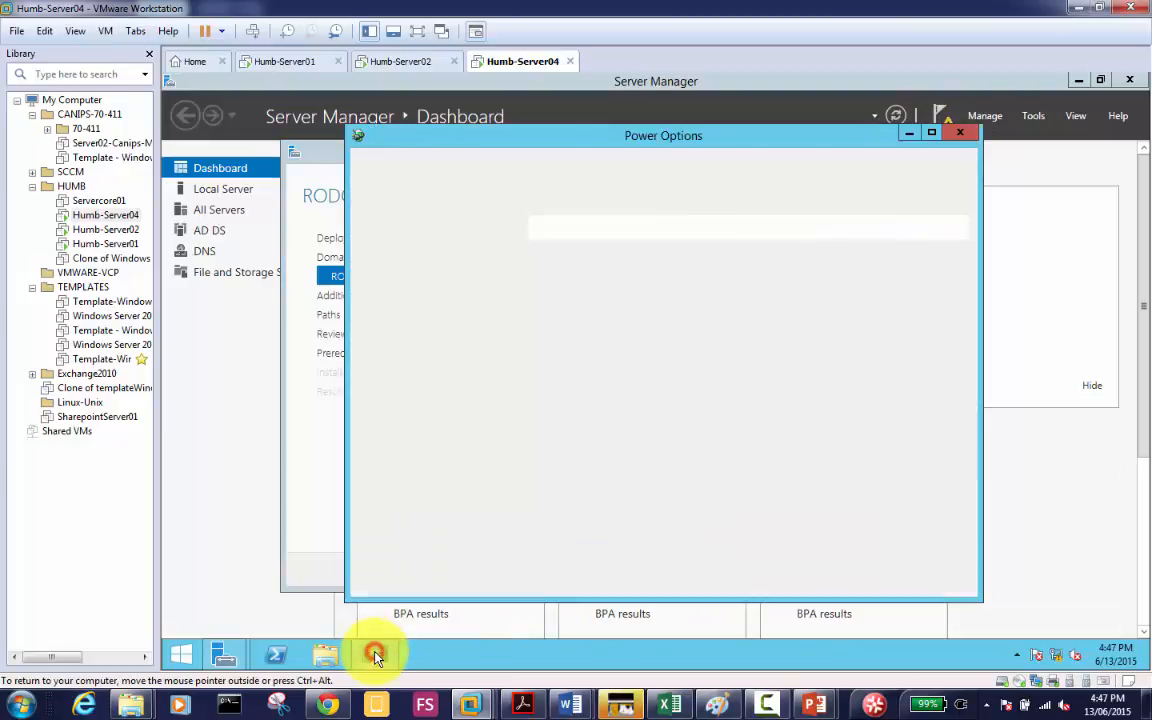
Step: Close the Power Options window to reveal the AD DS wizard
click(961, 133)
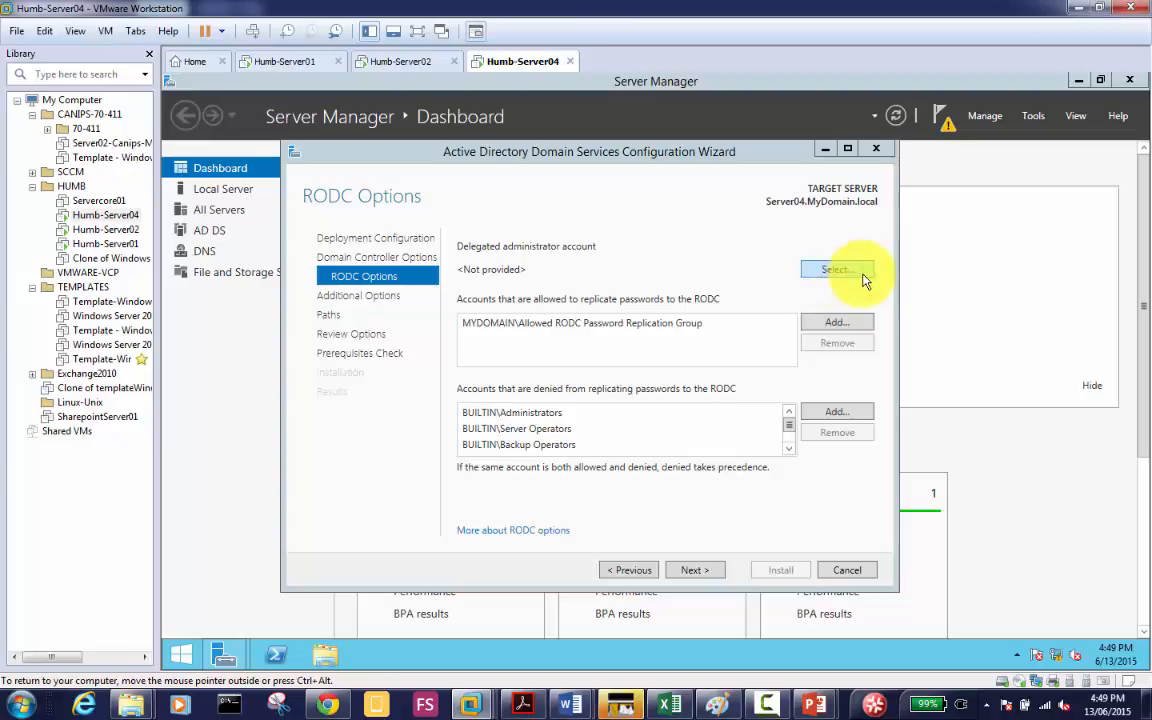
Step: Look up the lab user by name and set the first match as the RODC's delegated administrator
click(836, 270)
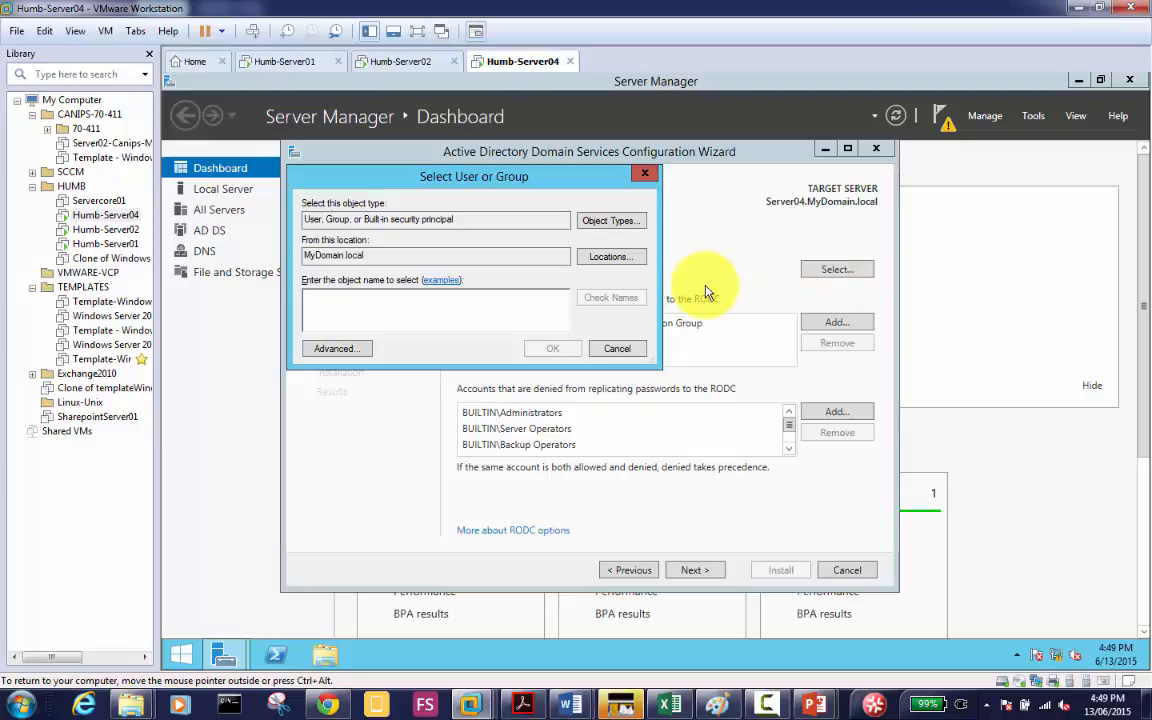
text(alan)
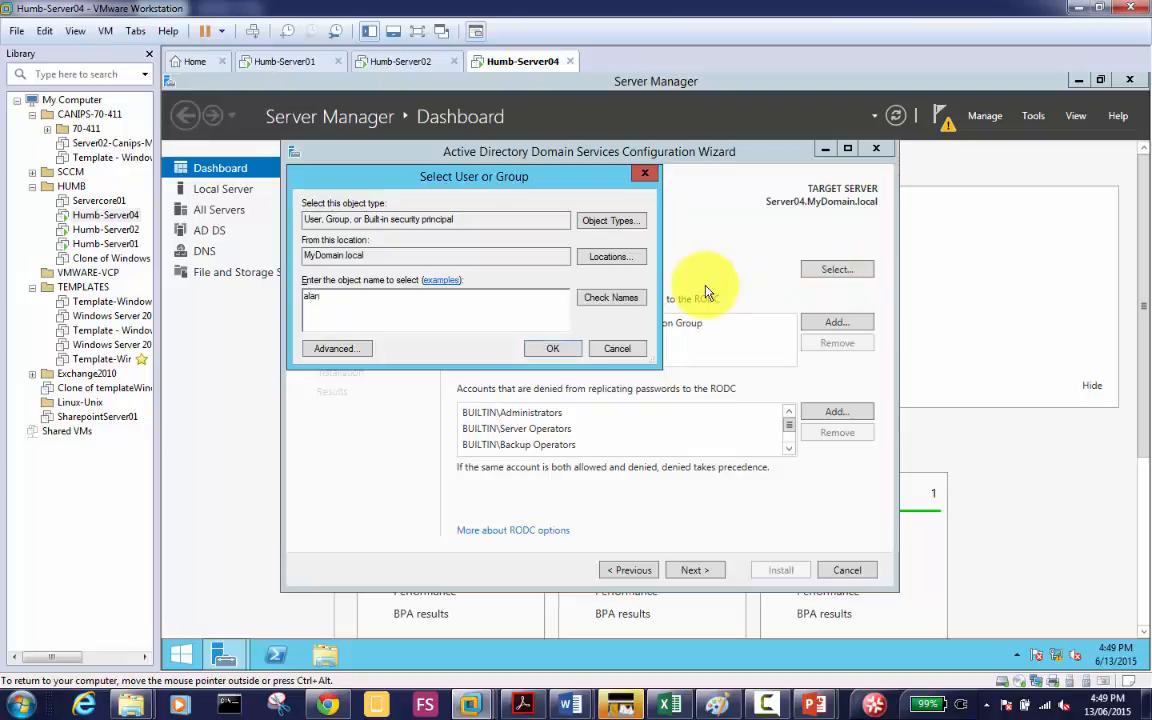
click(622, 299)
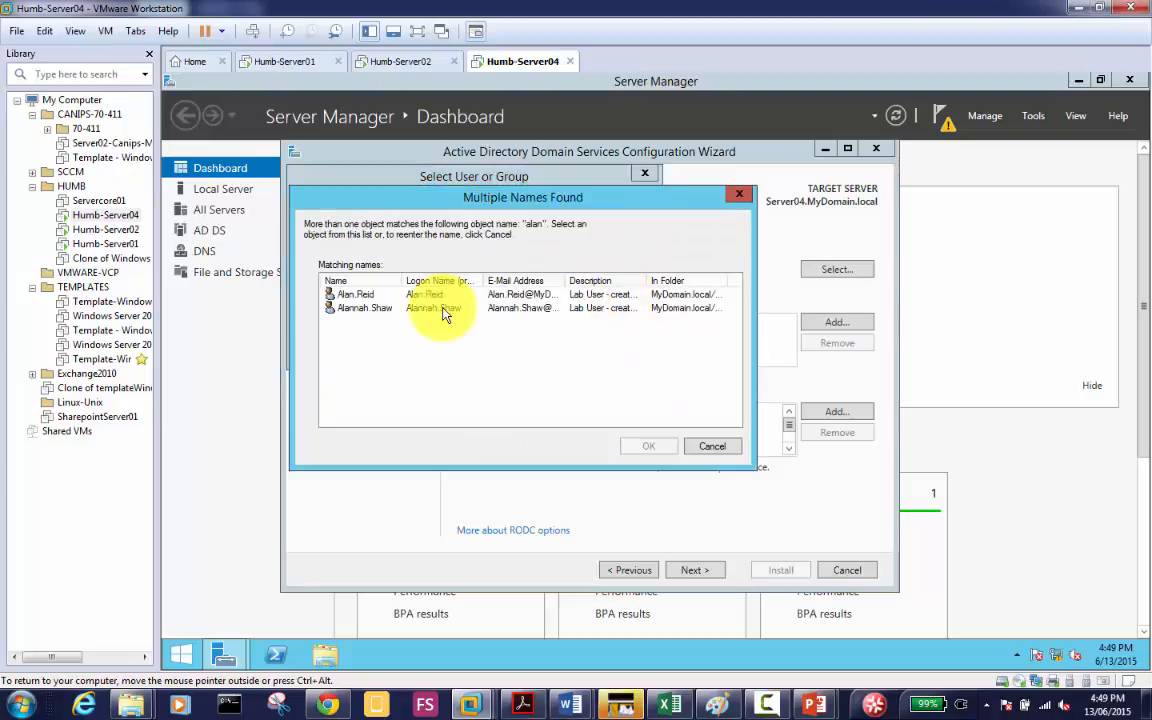
double_click(404, 283)
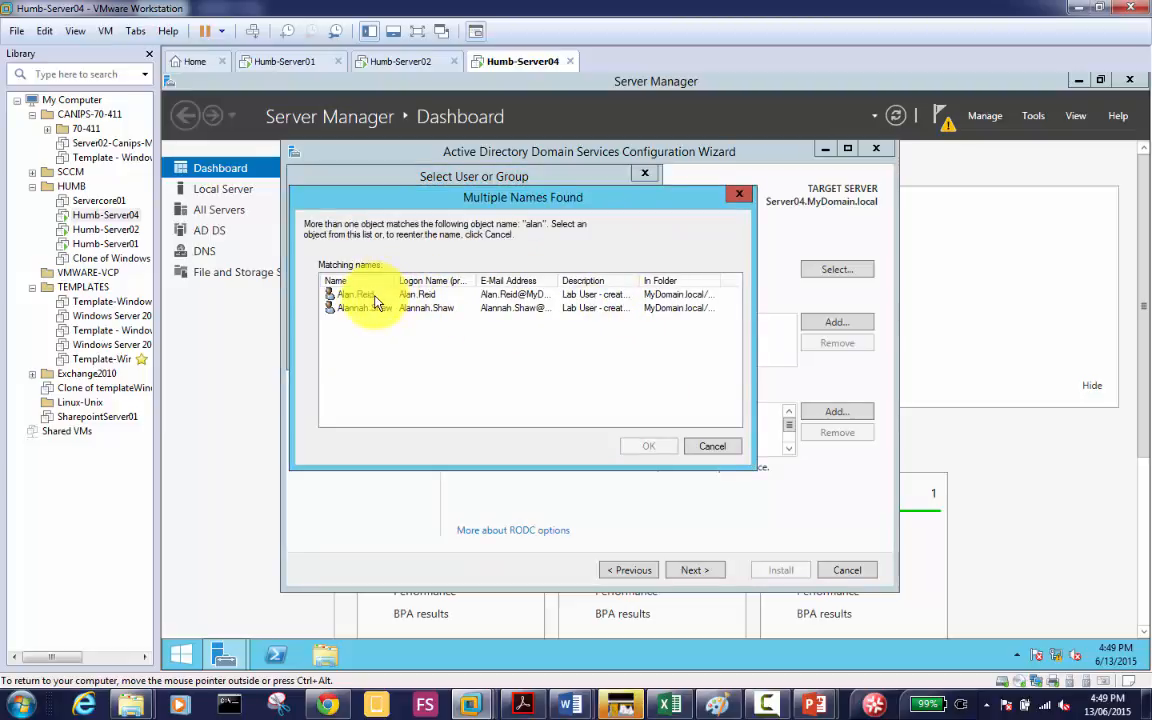
click(376, 297)
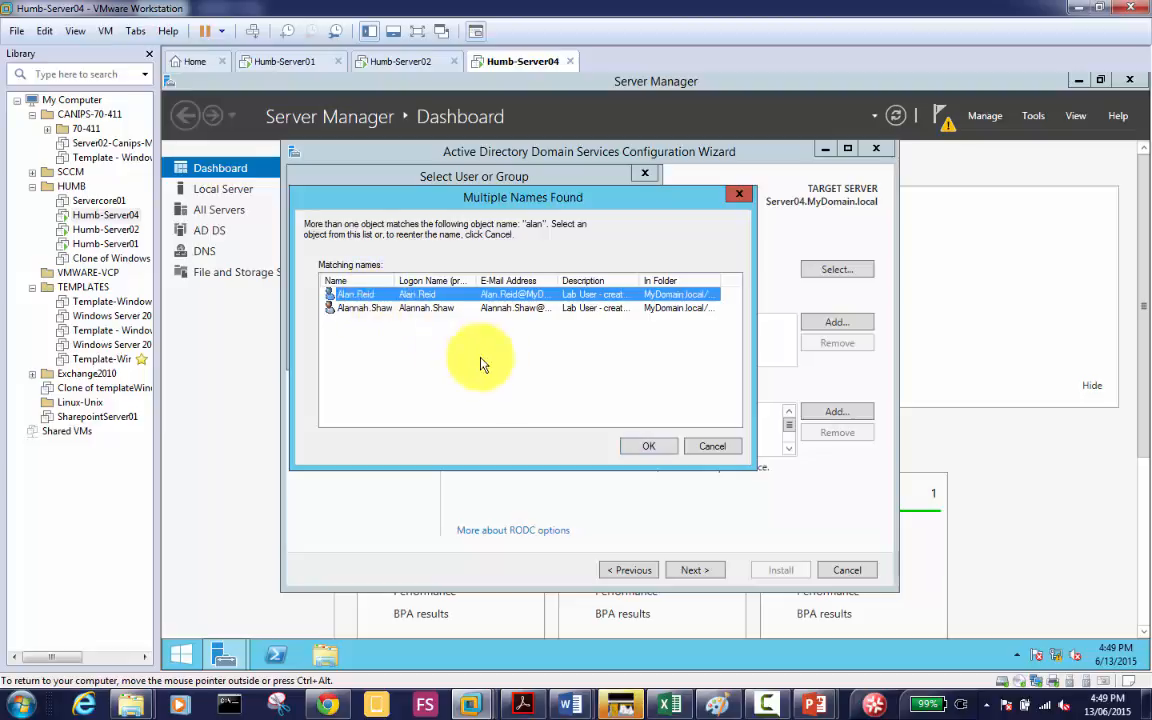
click(651, 448)
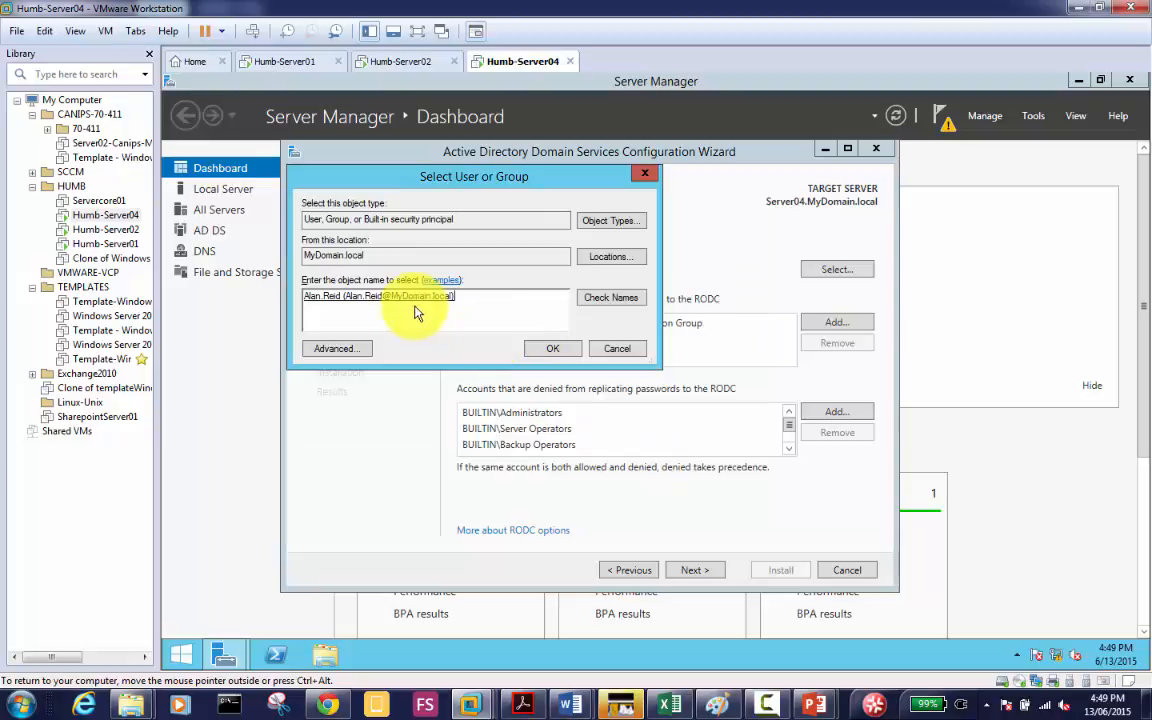
click(551, 350)
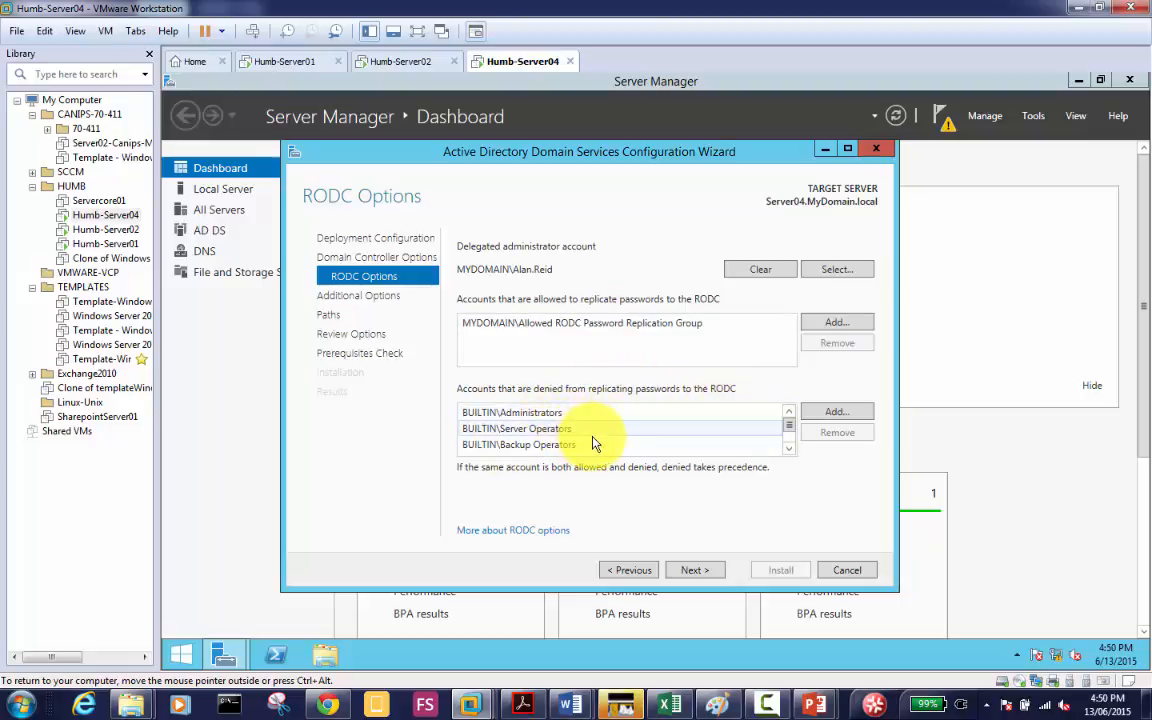
double_click(789, 449)
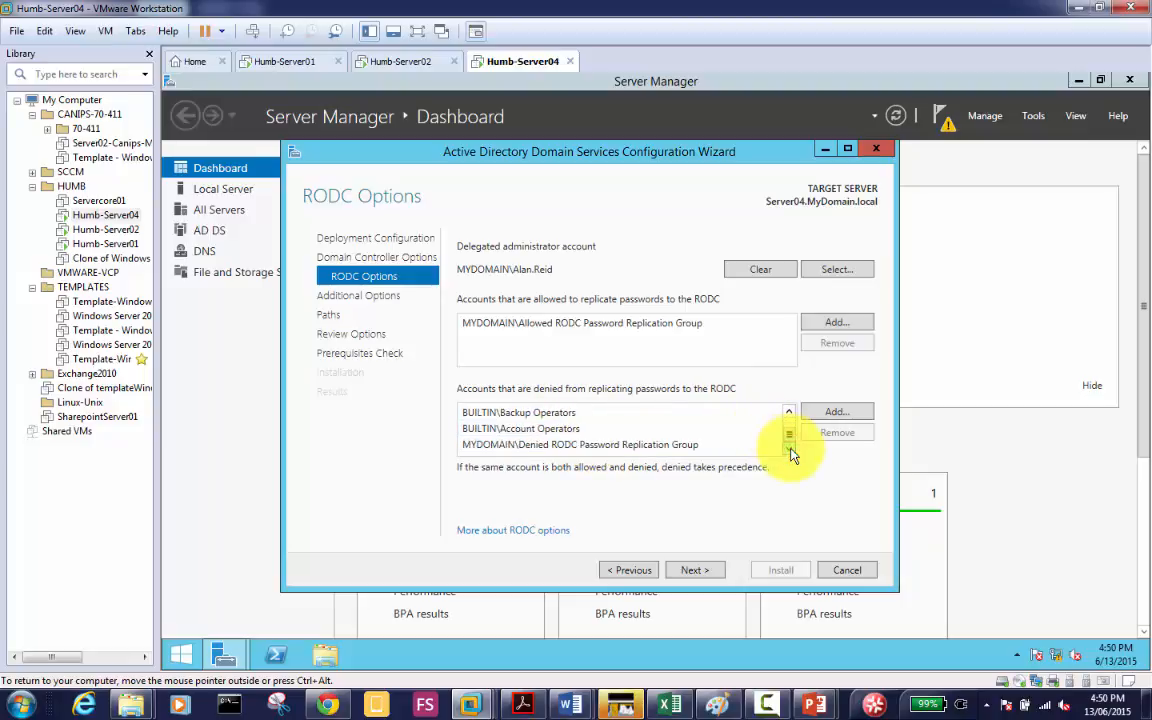
click(789, 446)
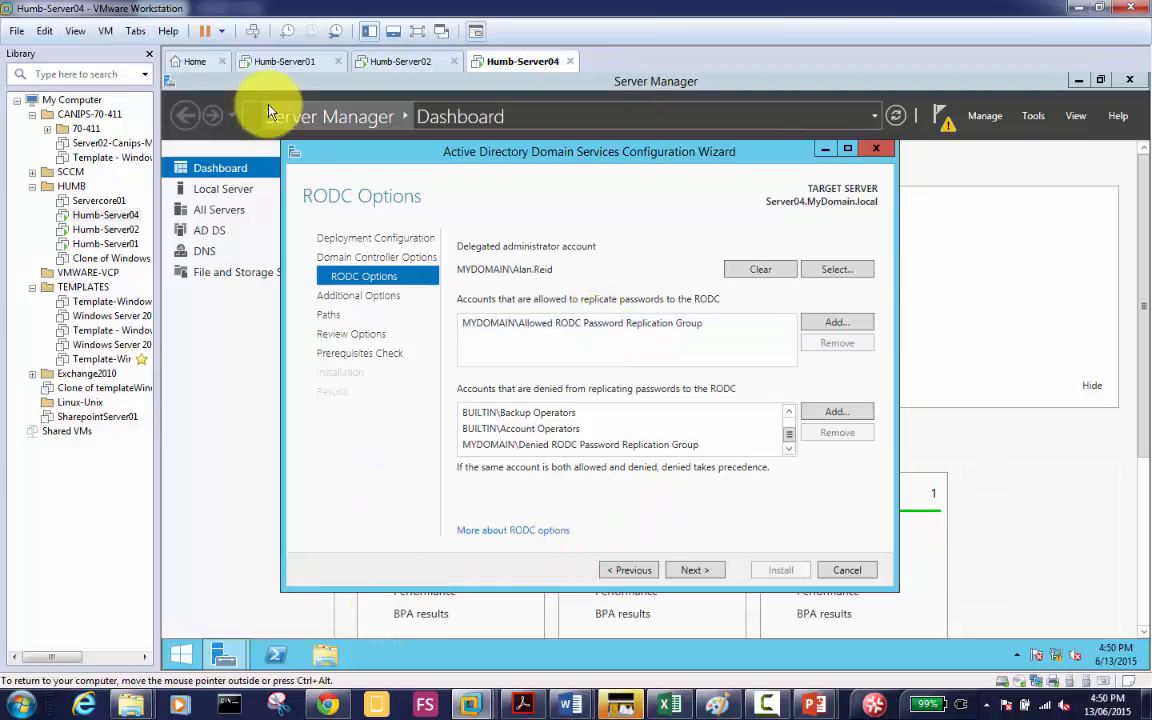
Step: On Humb-Server01, list Users with full names and select the Allowed and Denied RODC replication groups
click(270, 60)
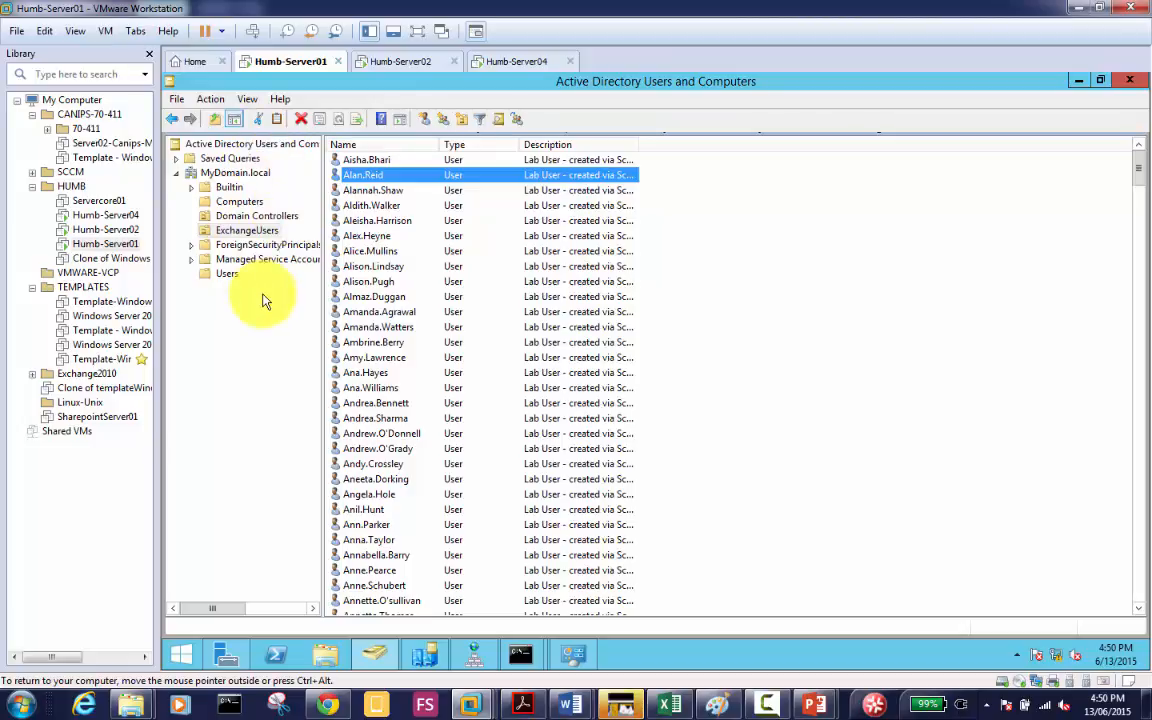
click(238, 190)
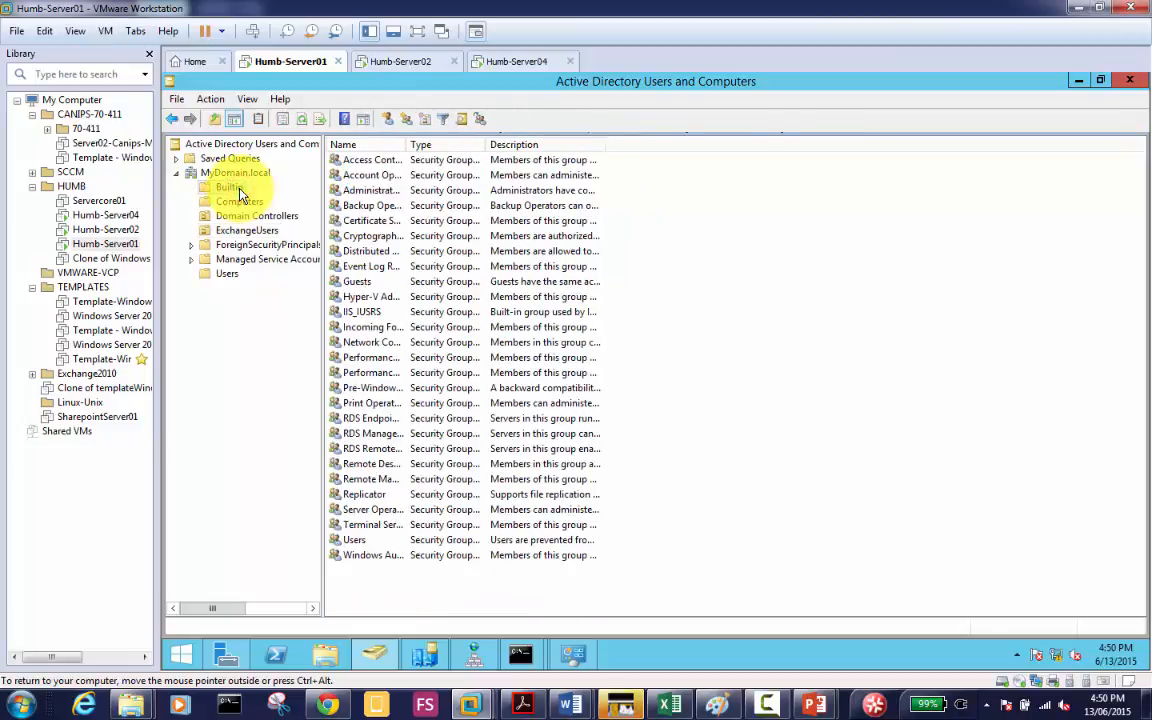
click(226, 276)
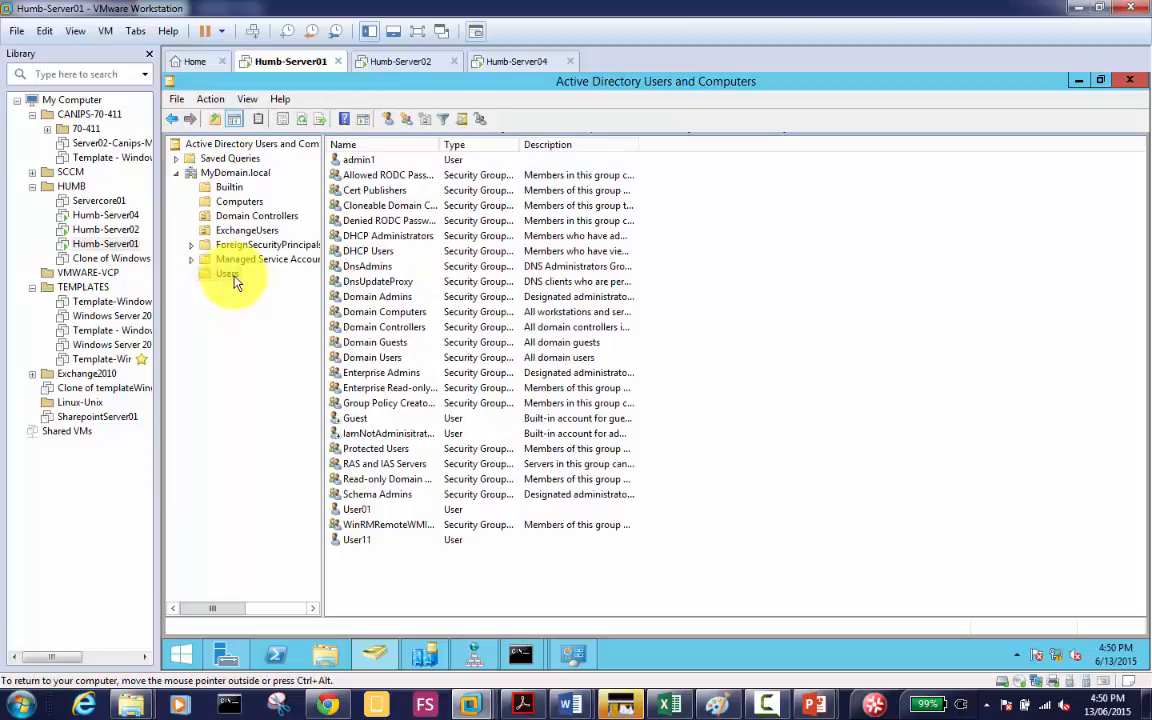
double_click(442, 144)
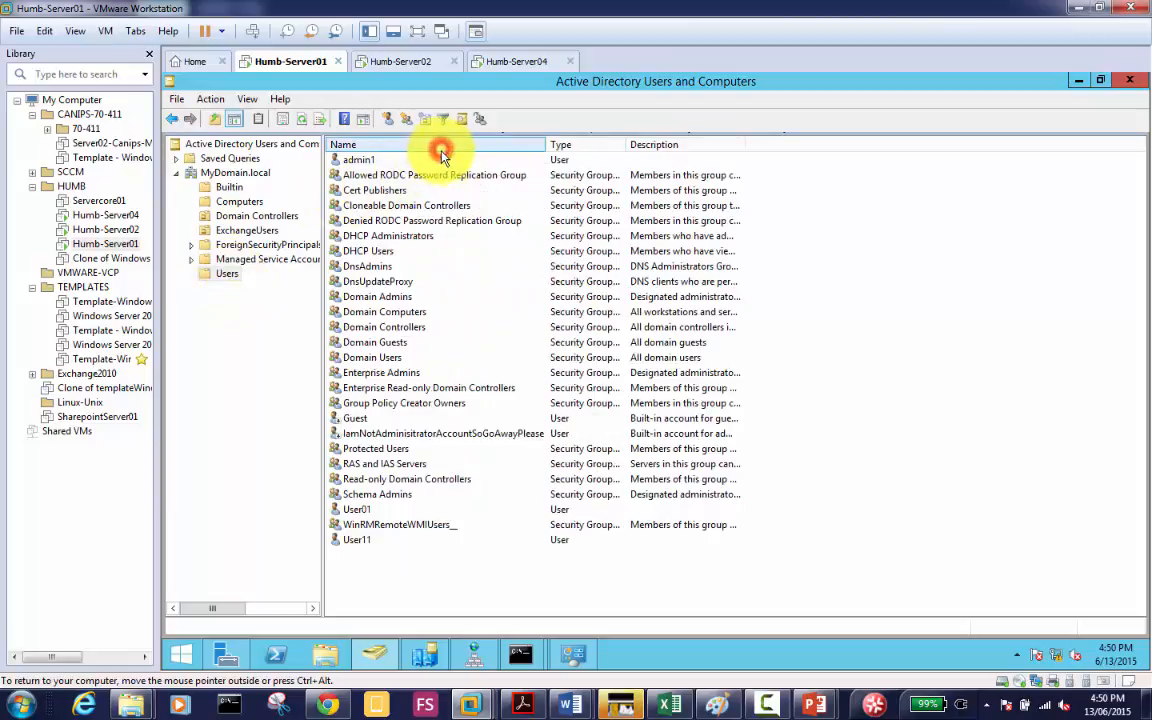
click(406, 181)
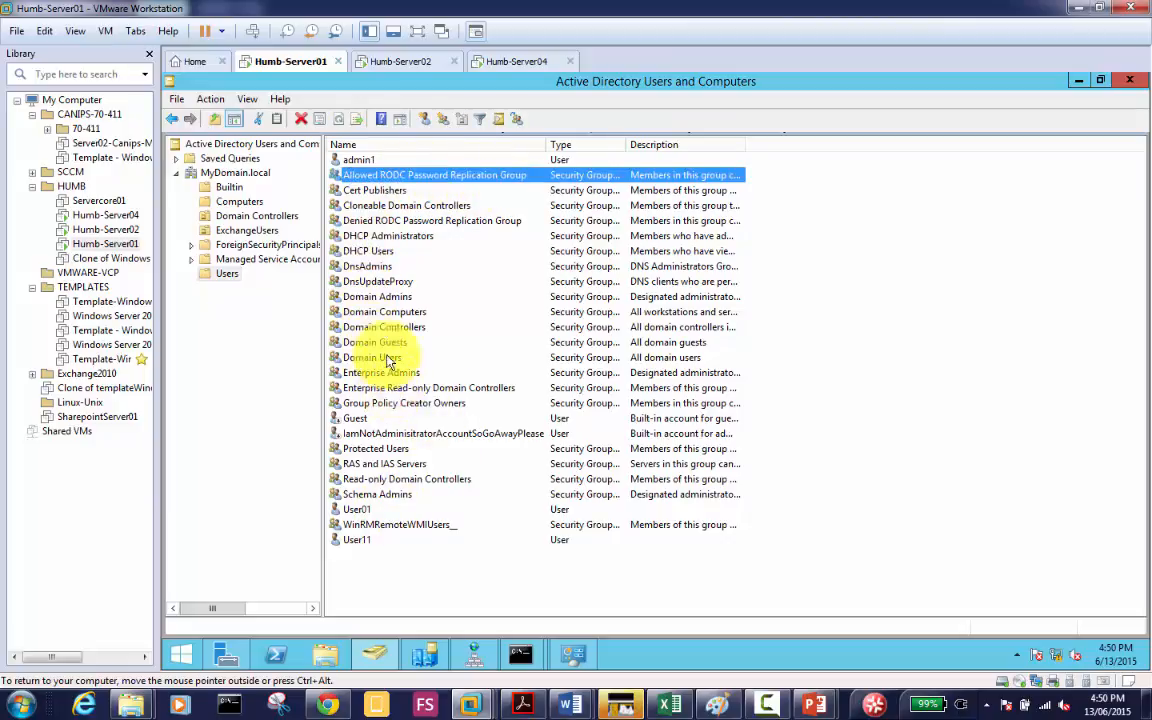
click(368, 220)
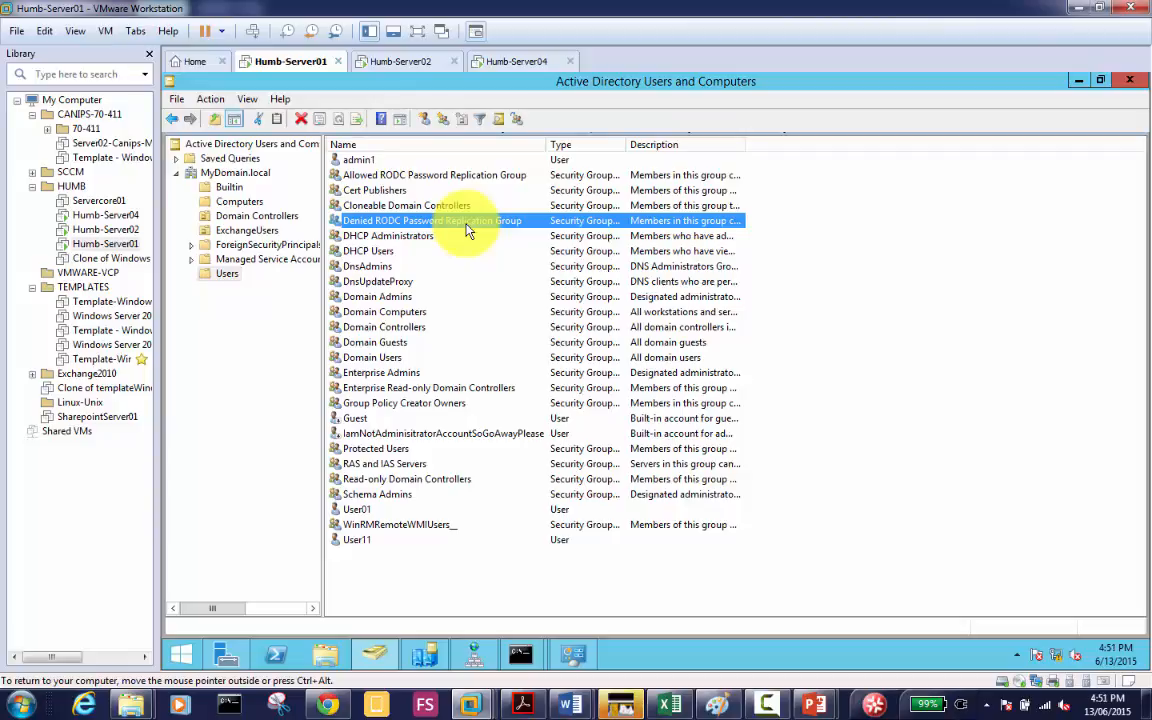
click(425, 176)
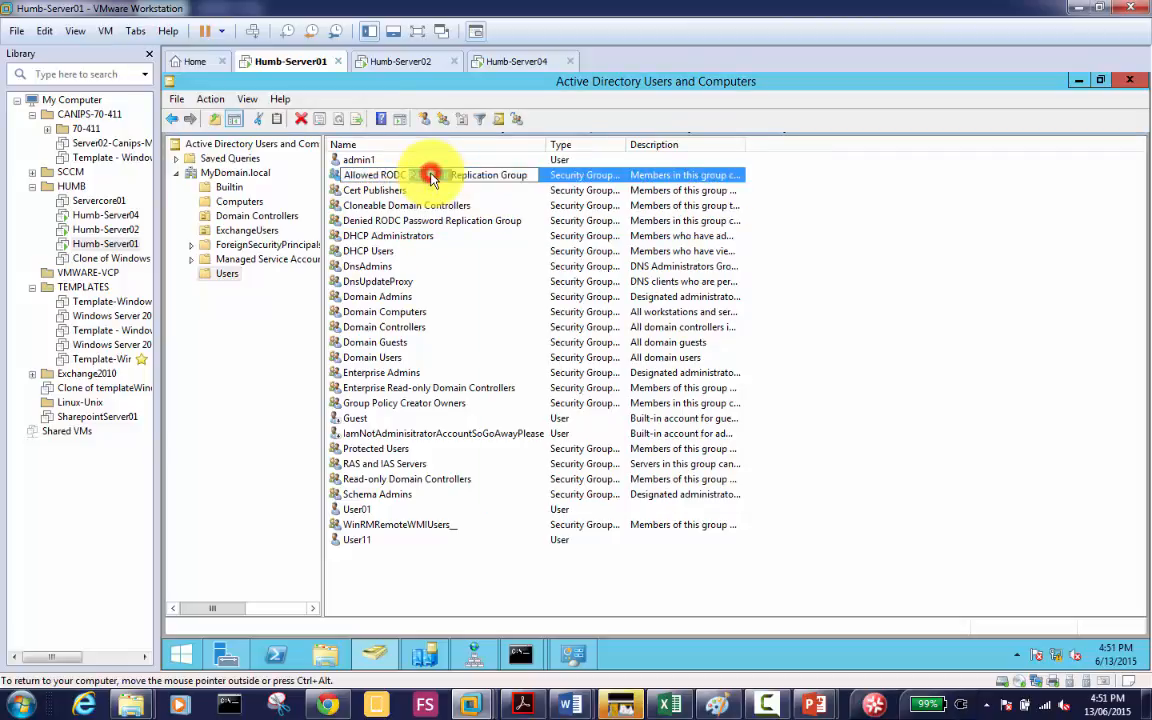
Step: Show the Members tab of the Allowed RODC Password Replication Group's properties
double_click(338, 176)
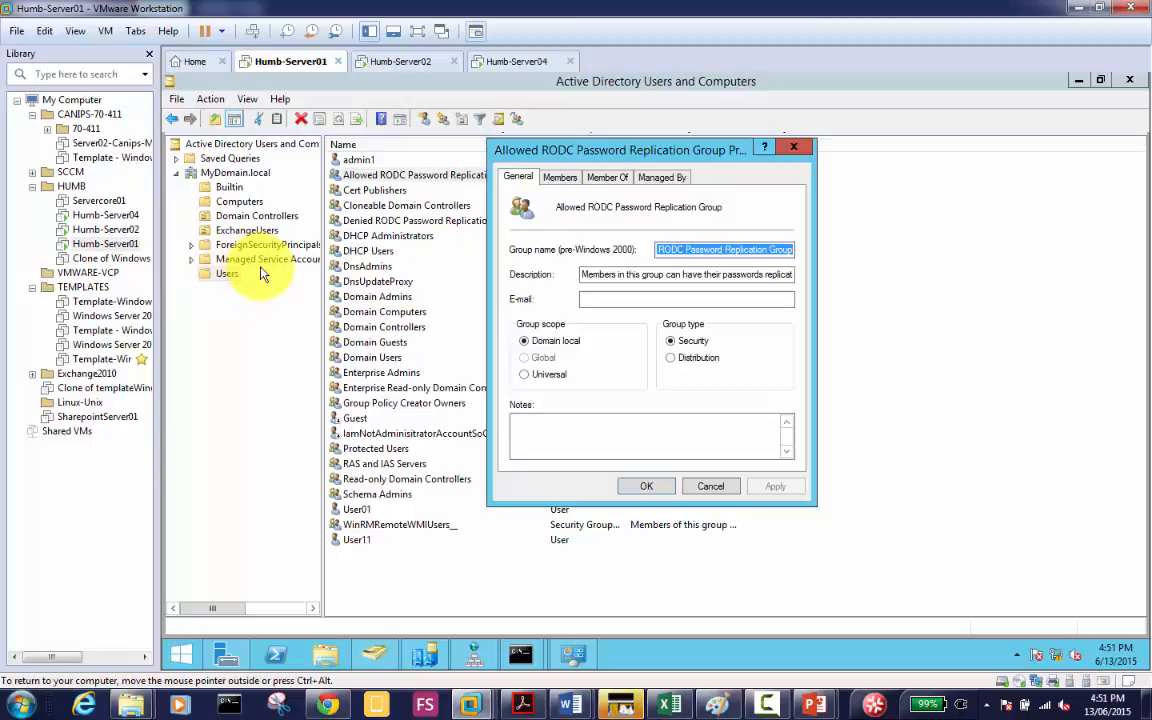
click(560, 180)
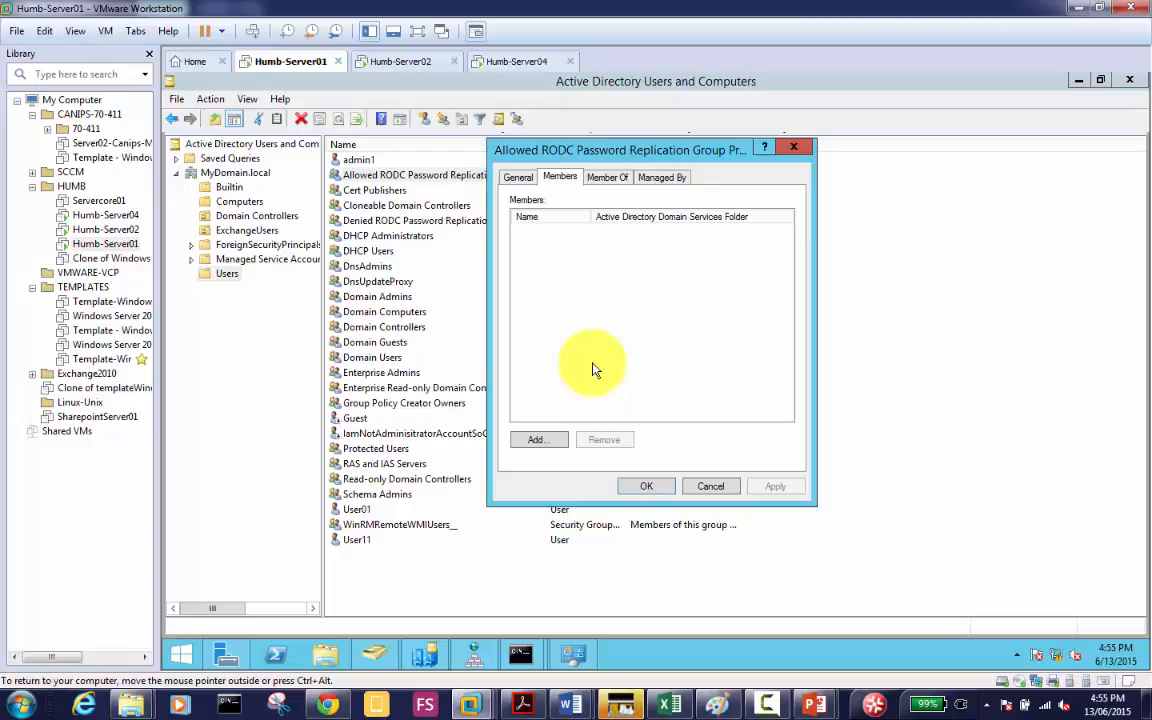
Step: Return to the PowerPoint slide show and reveal the bullet about GC on an RODC
click(767, 705)
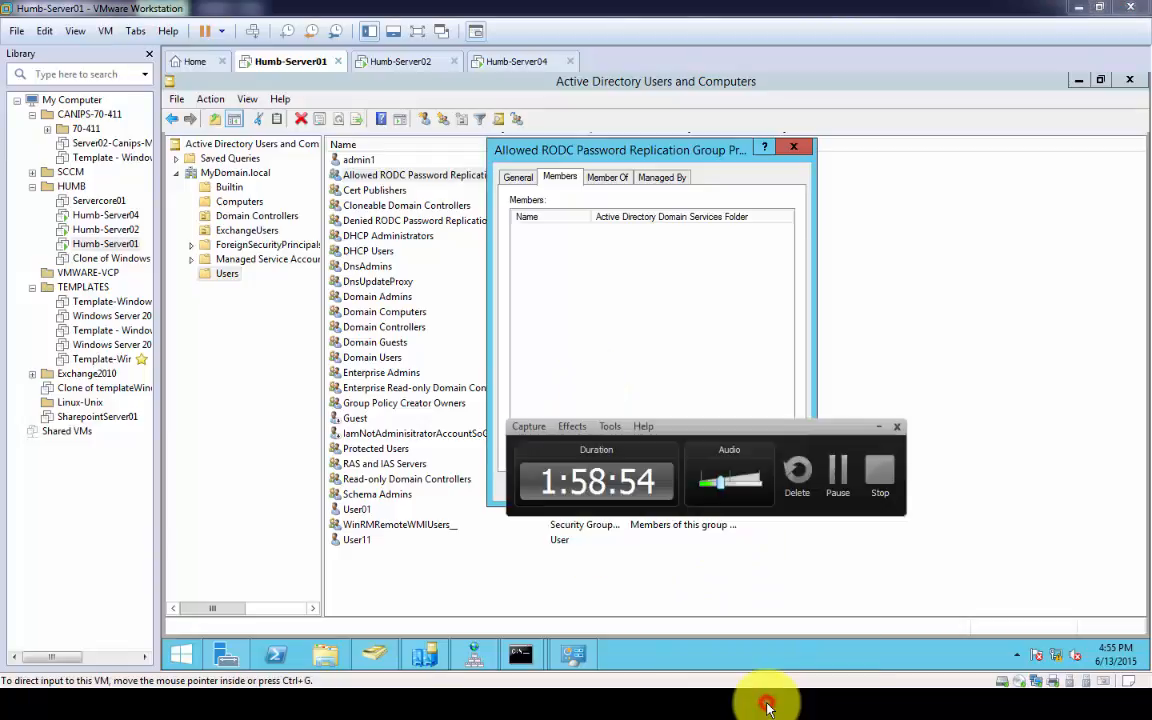
click(838, 472)
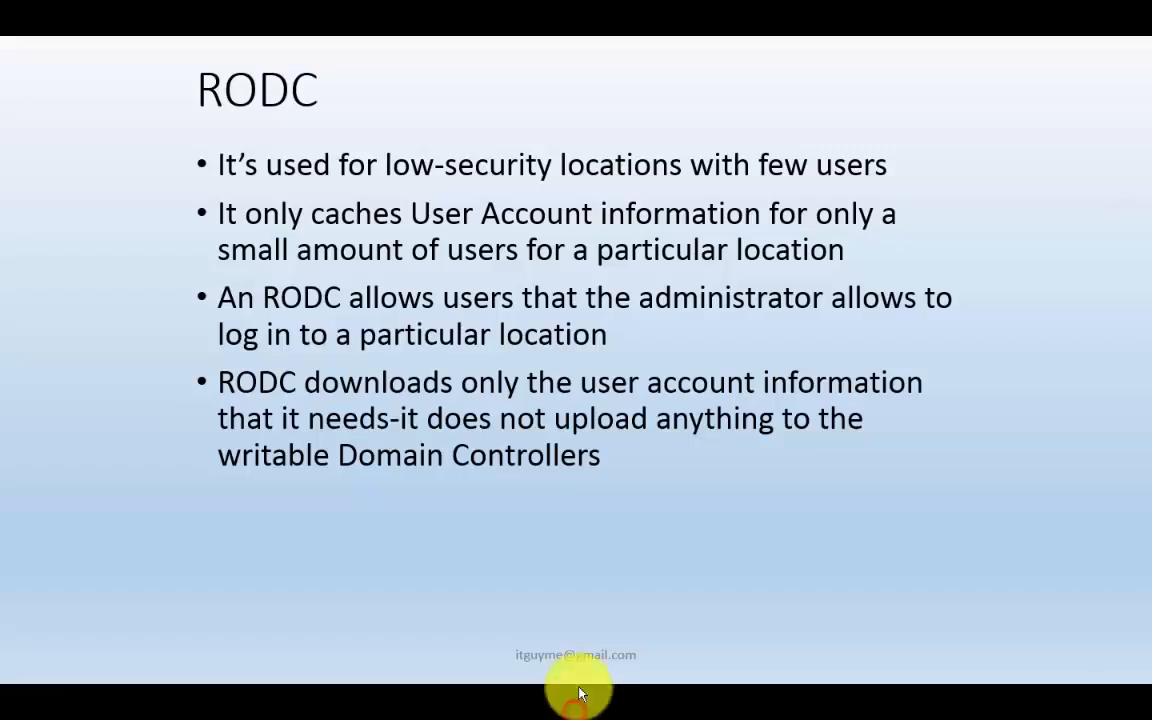
click(566, 511)
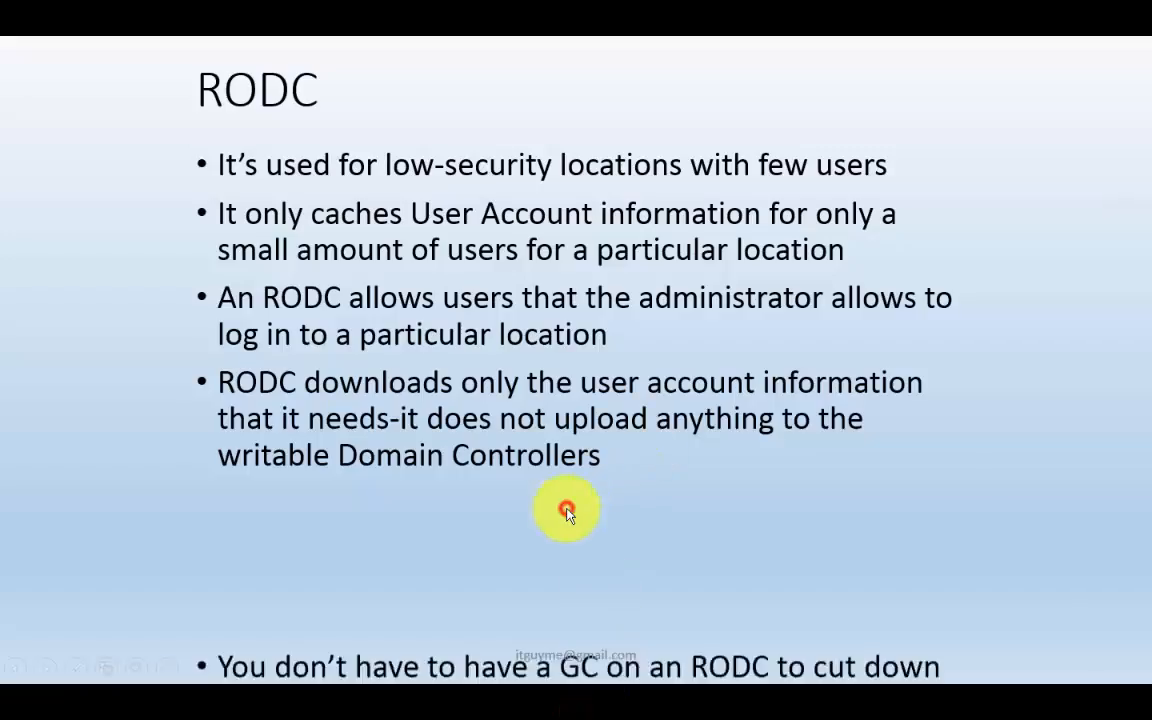
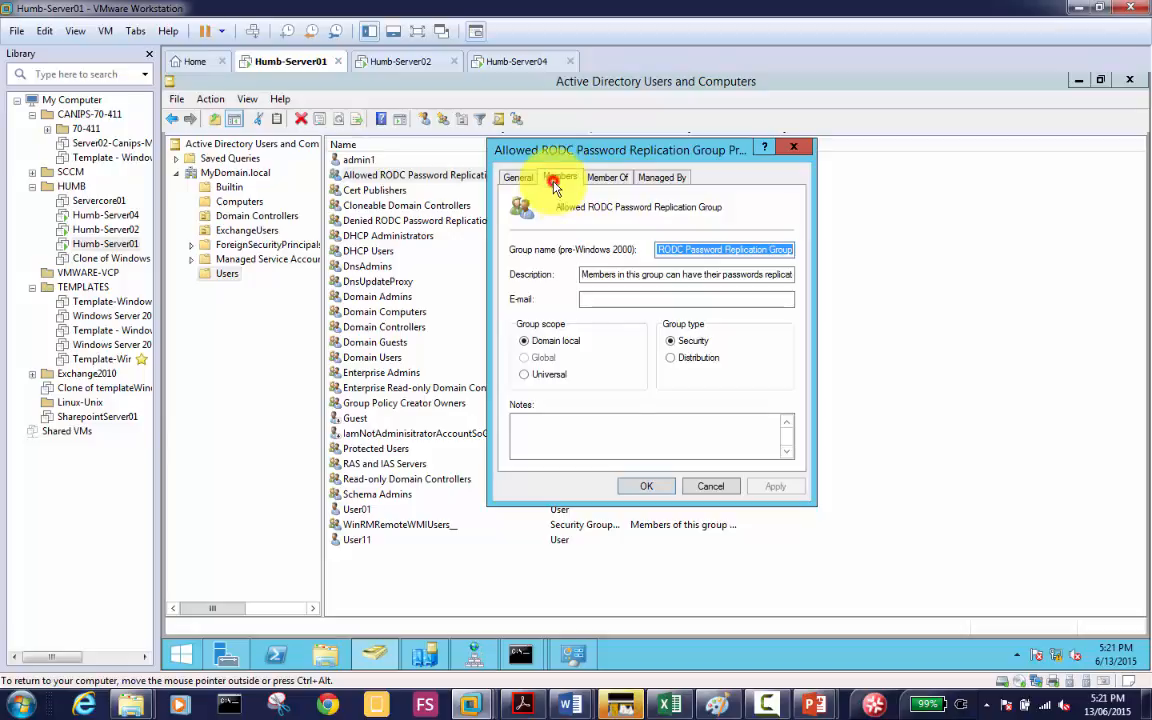
Step: Show the Members tab of the Allowed RODC Password Replication Group's properties
click(558, 179)
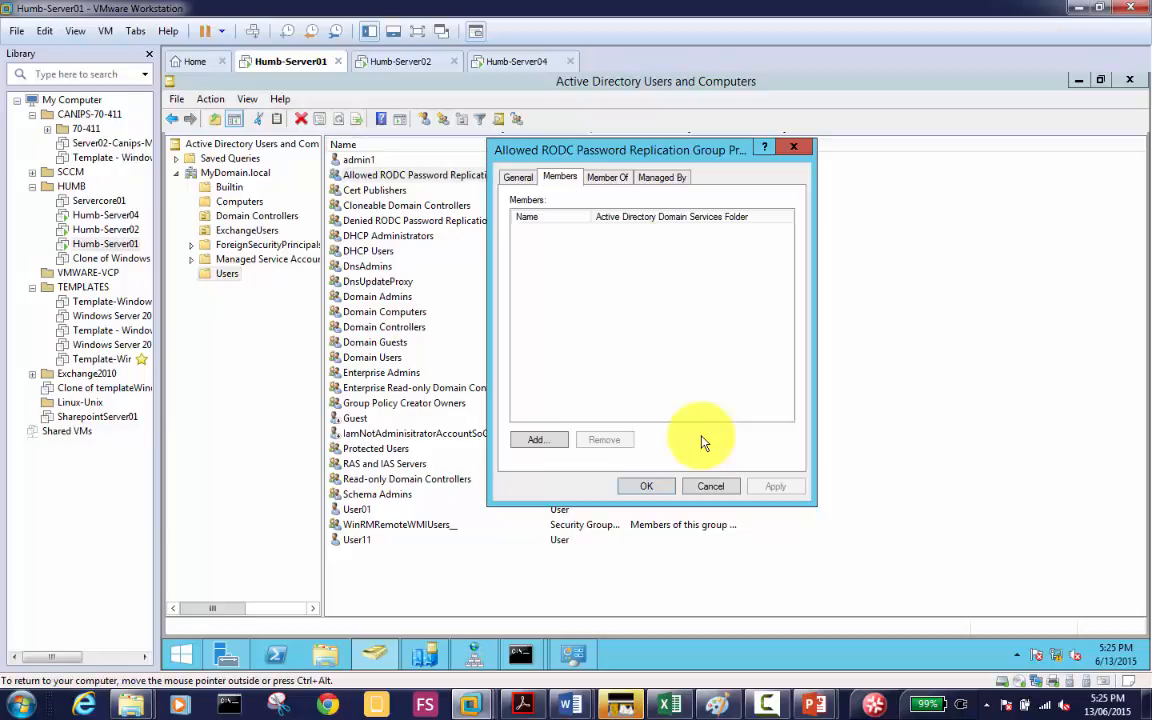
Step: Enter the user's name, resolve it to the MyDomain.local/ExchangeUsers account, and add it to Members
click(537, 441)
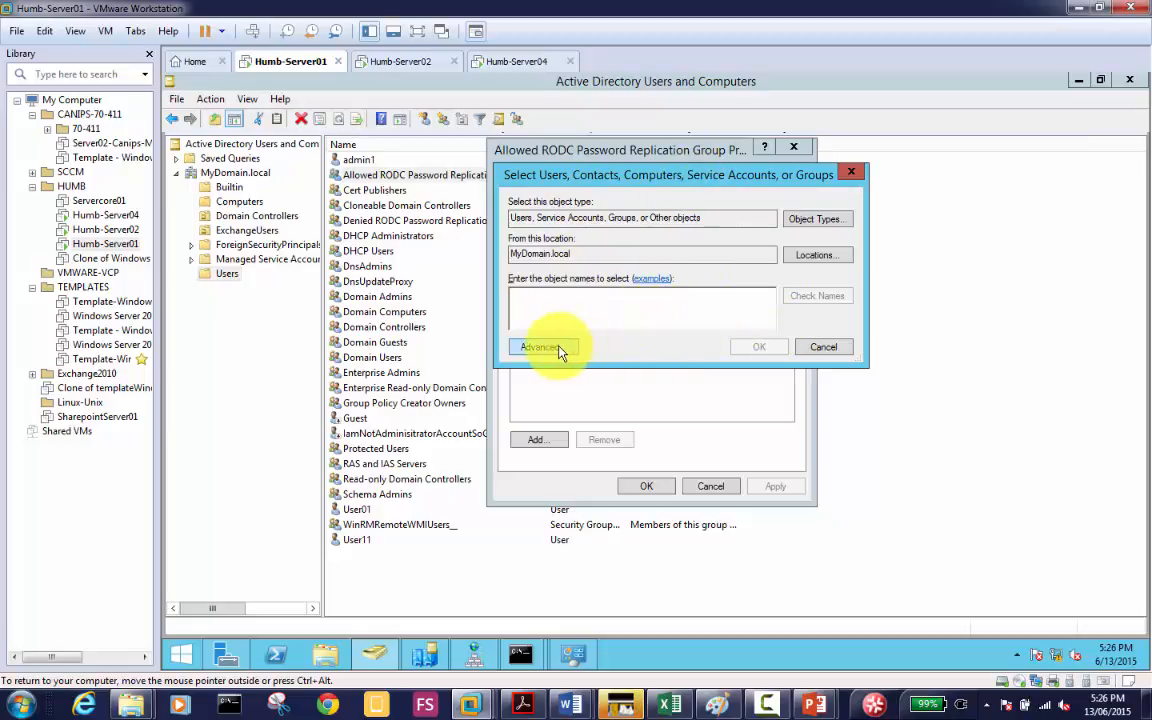
text(al)
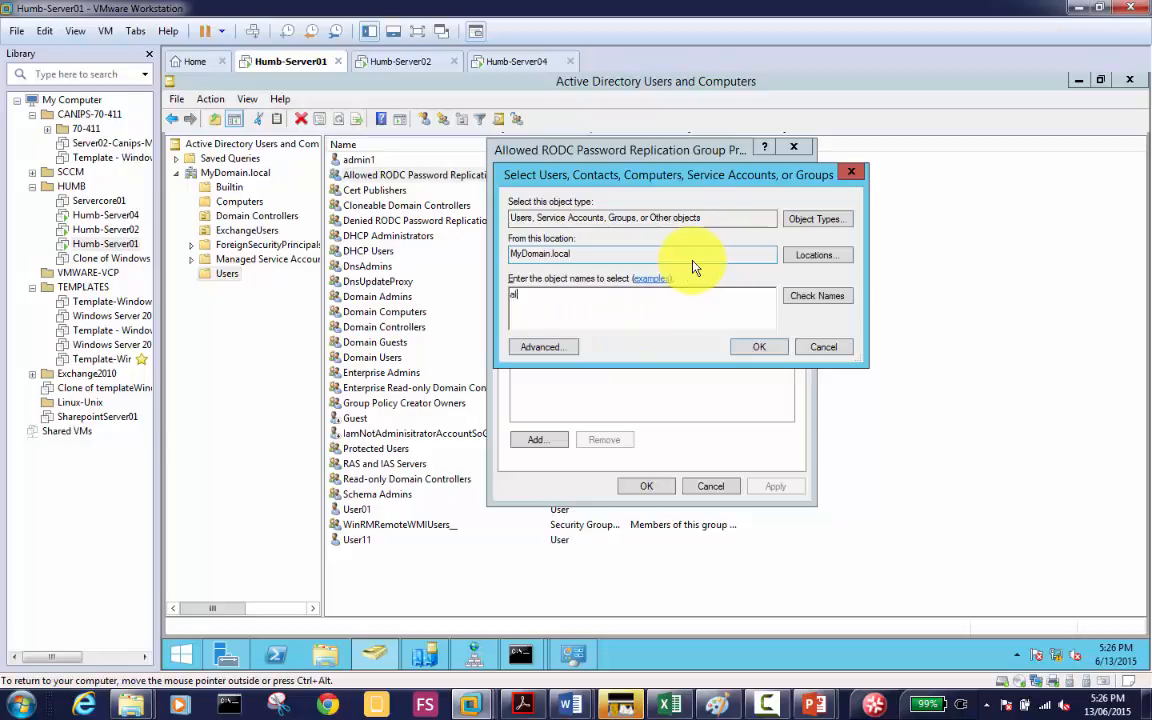
text(annah)
click(818, 297)
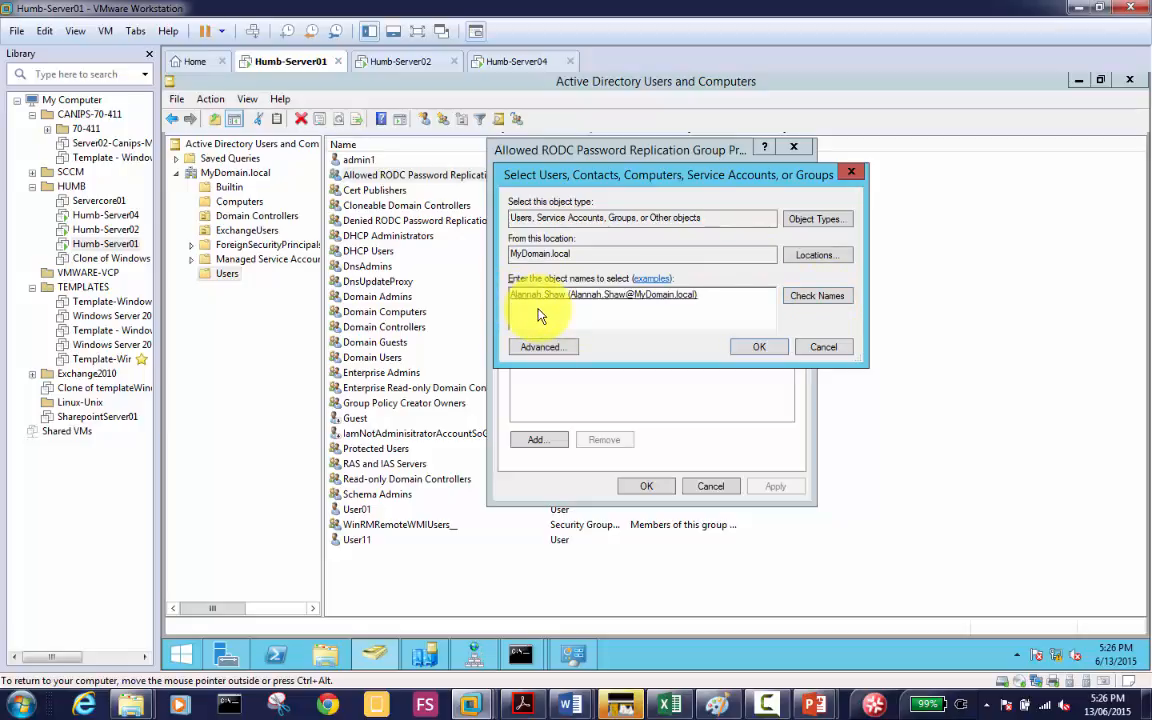
click(737, 353)
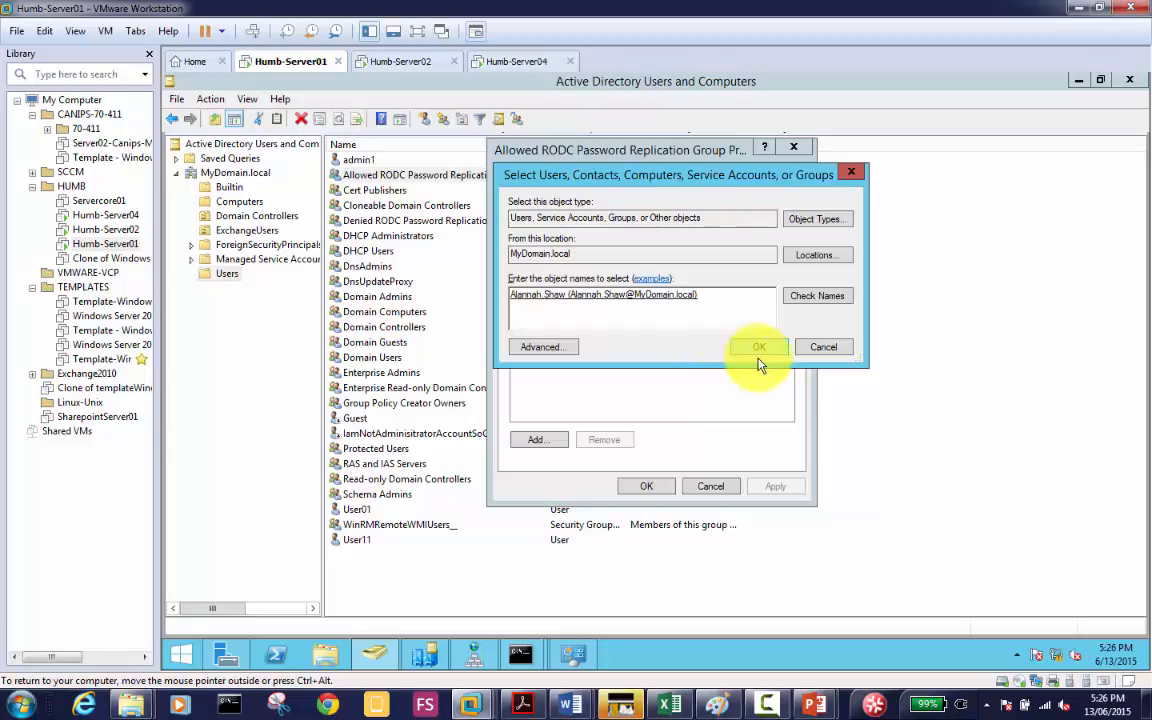
click(816, 297)
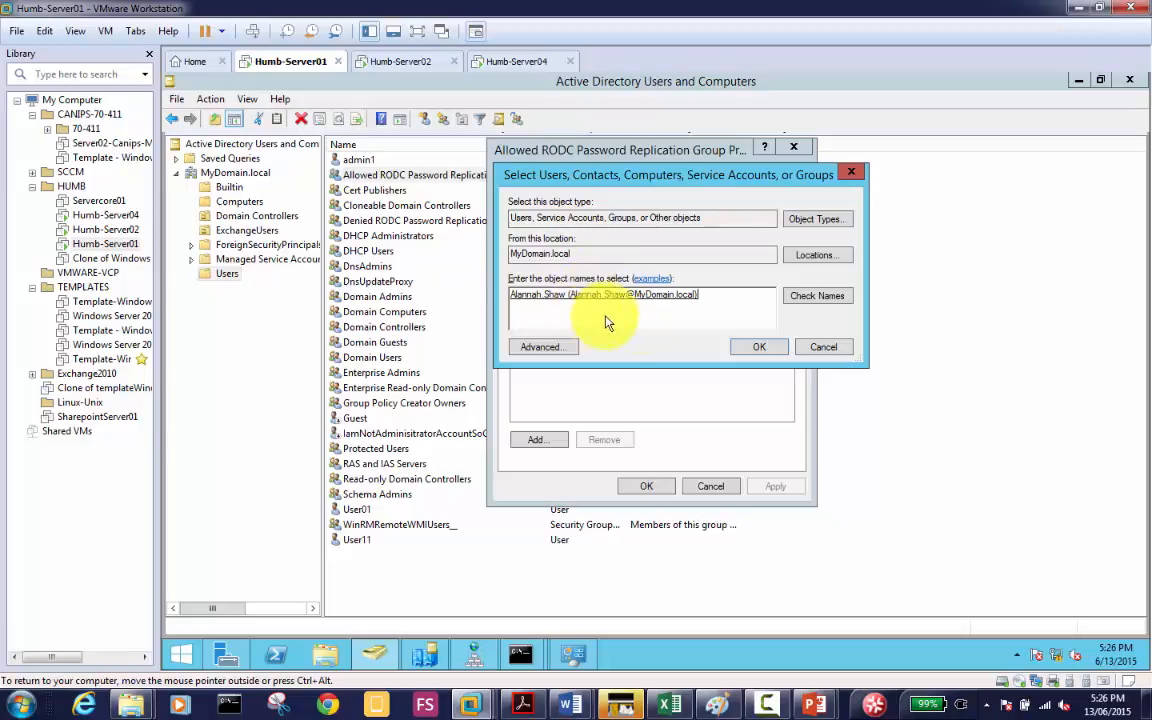
click(751, 349)
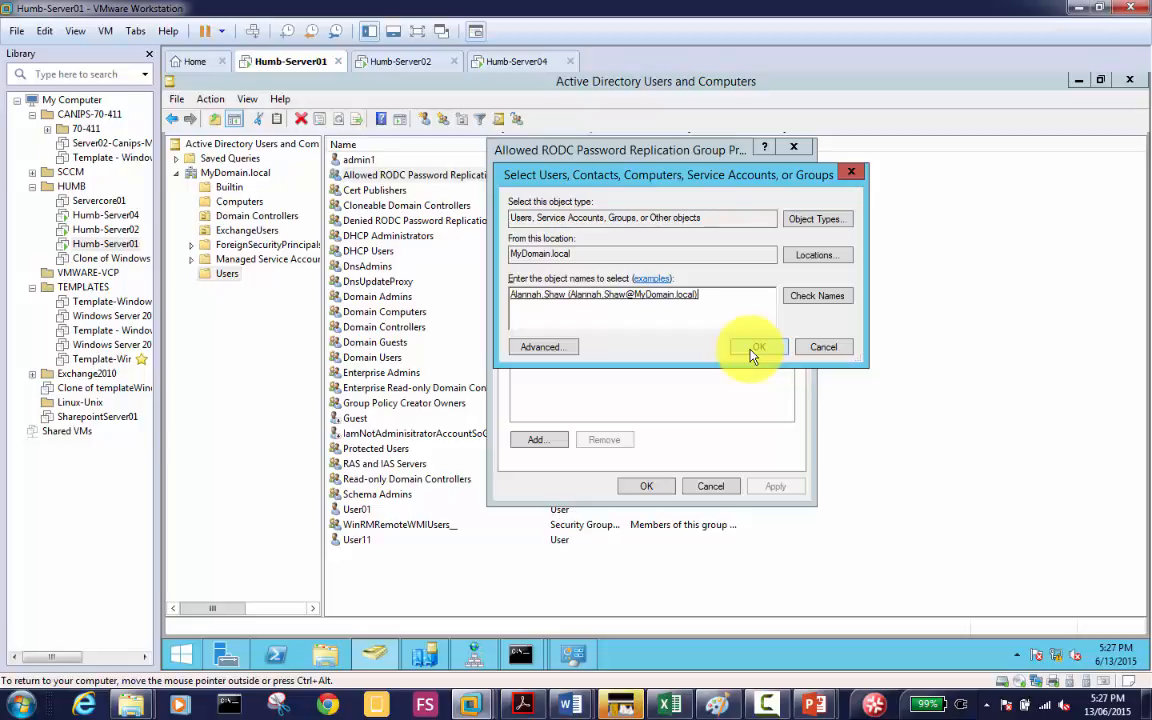
click(752, 350)
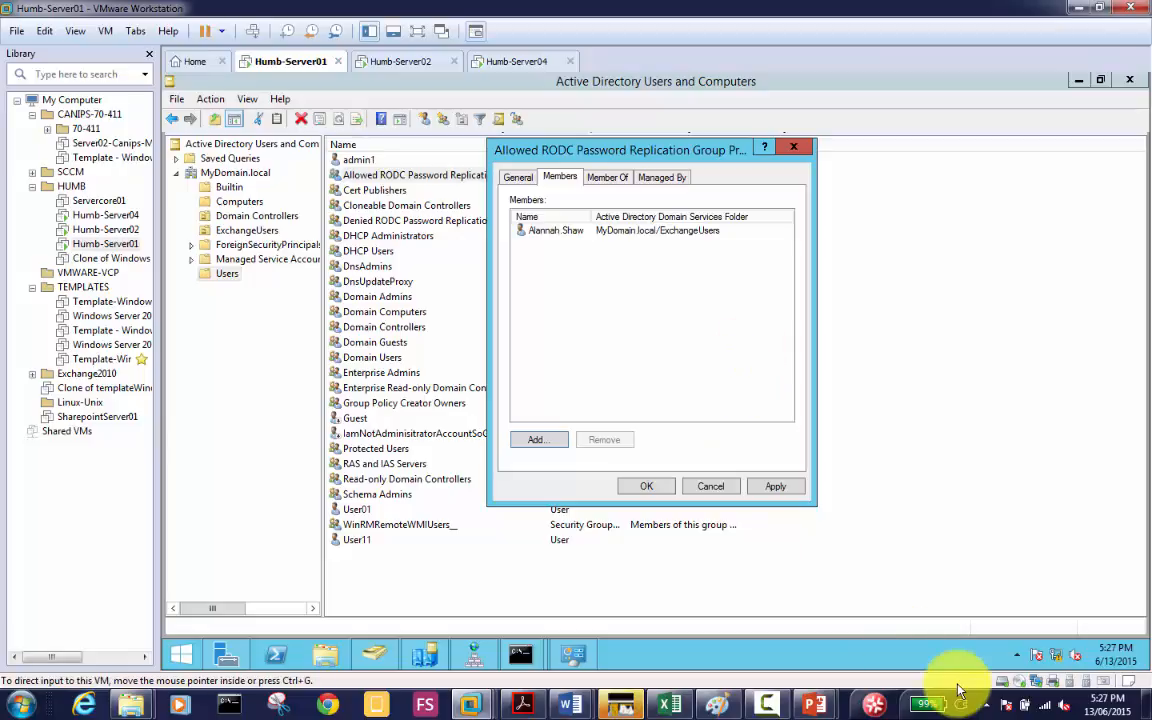
Step: In Paint, write a lower-left note giving the shared password used by all 390 users
click(720, 706)
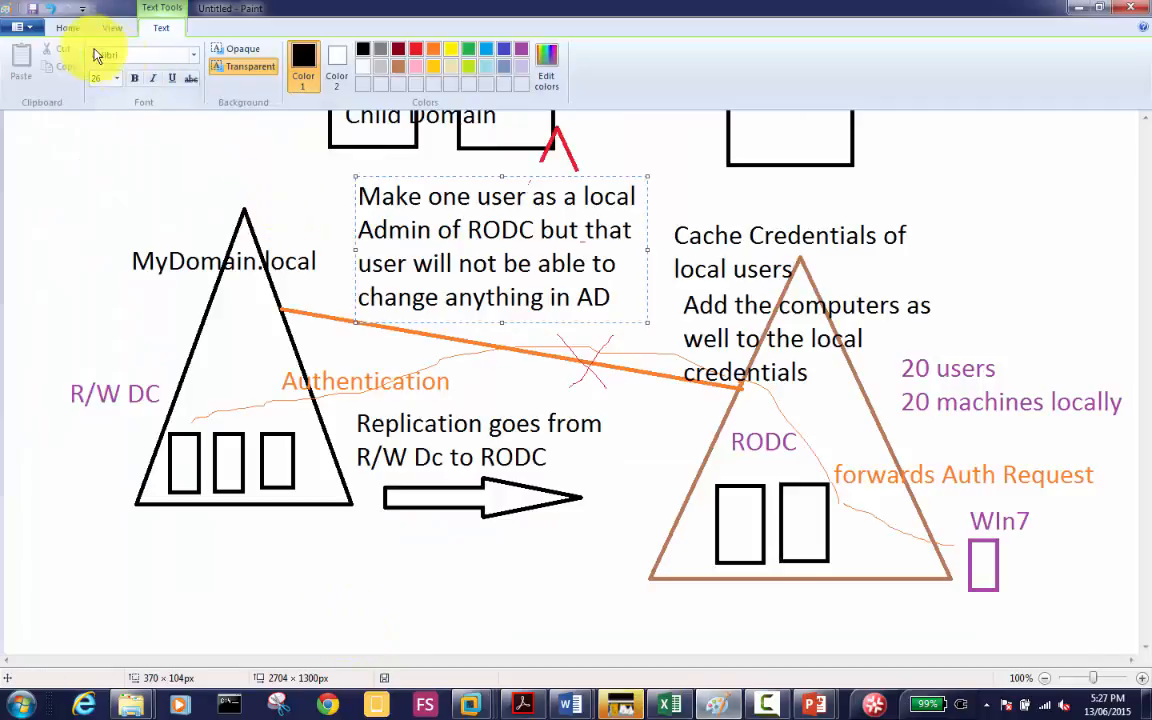
click(70, 29)
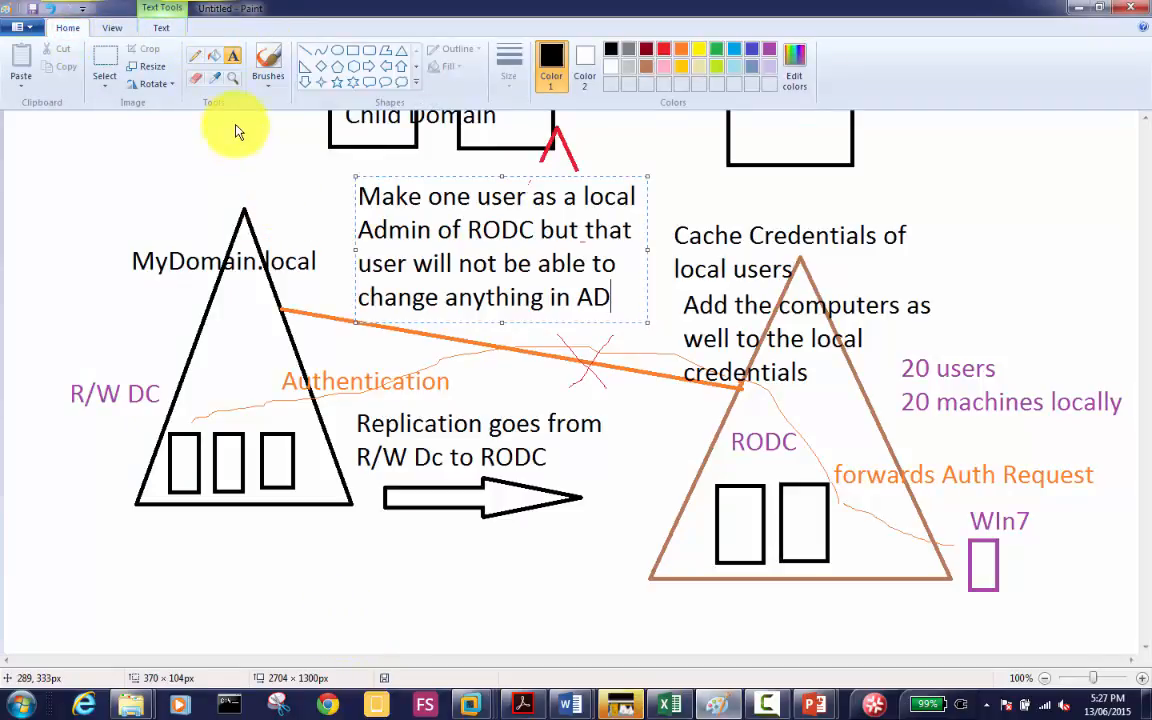
click(33, 594)
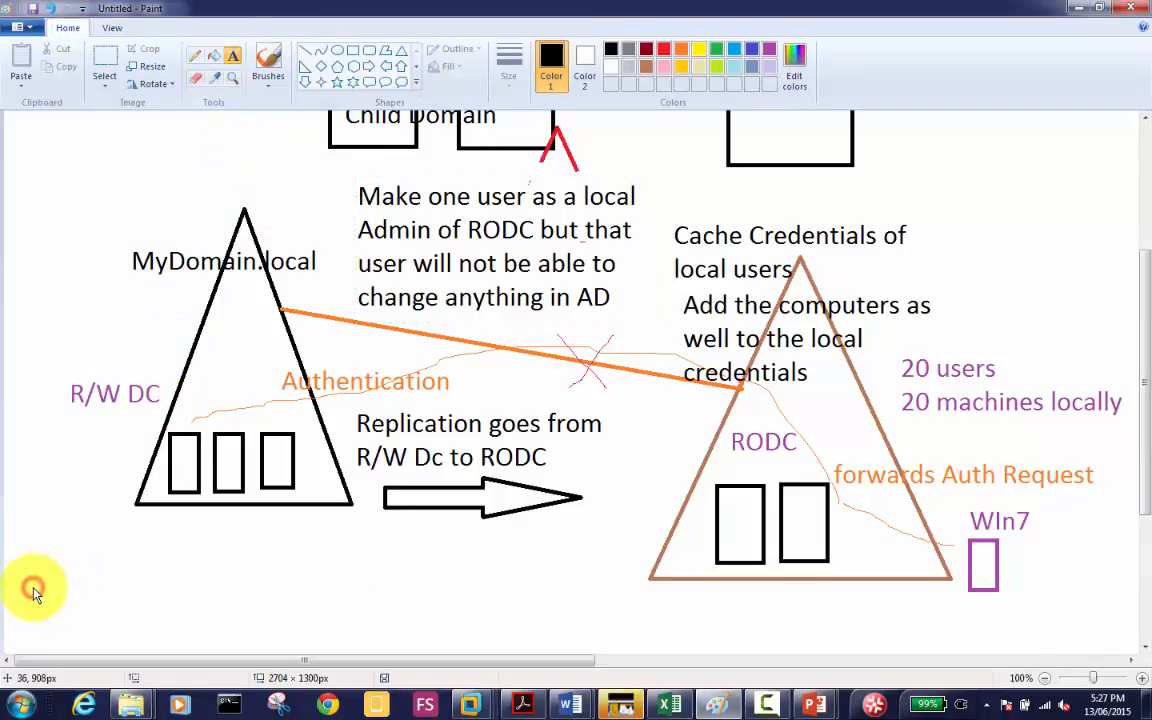
click(33, 594)
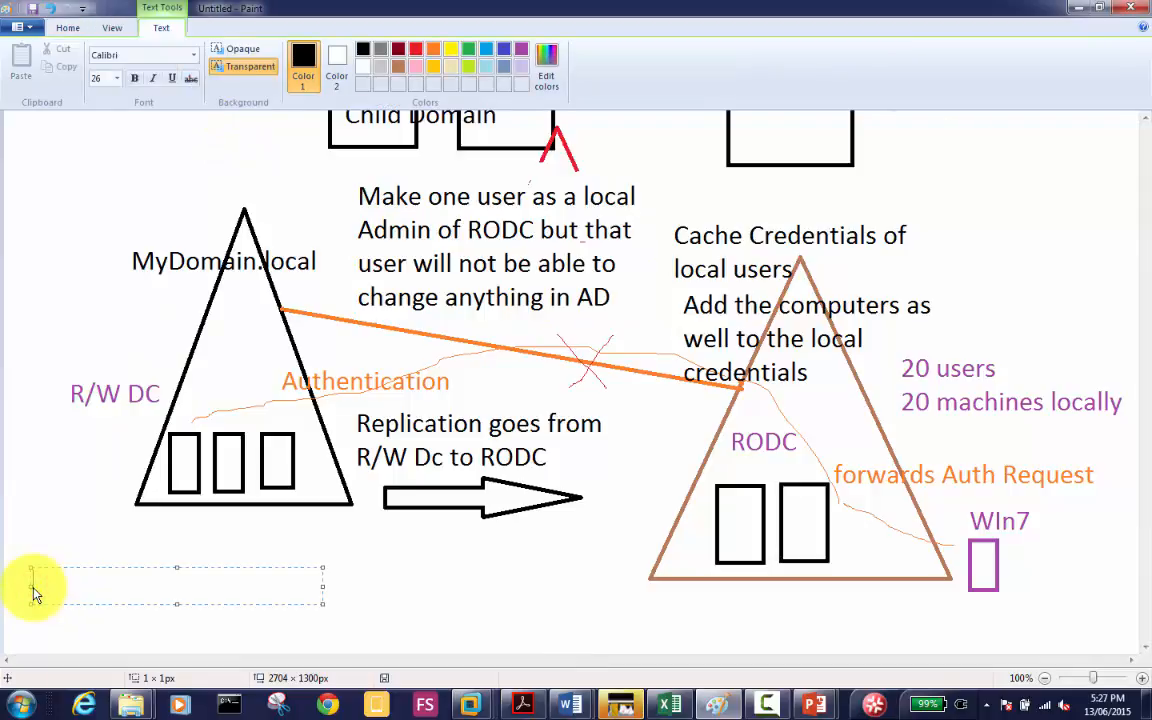
text(All 390 us)
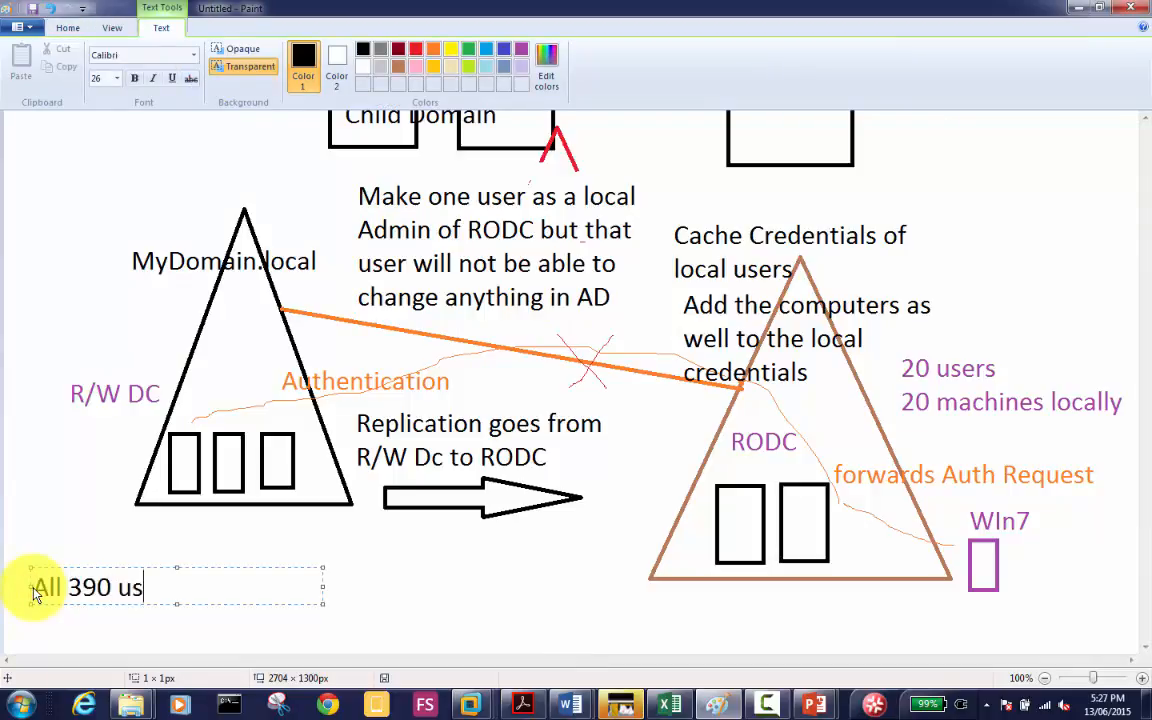
text(ers the pass)
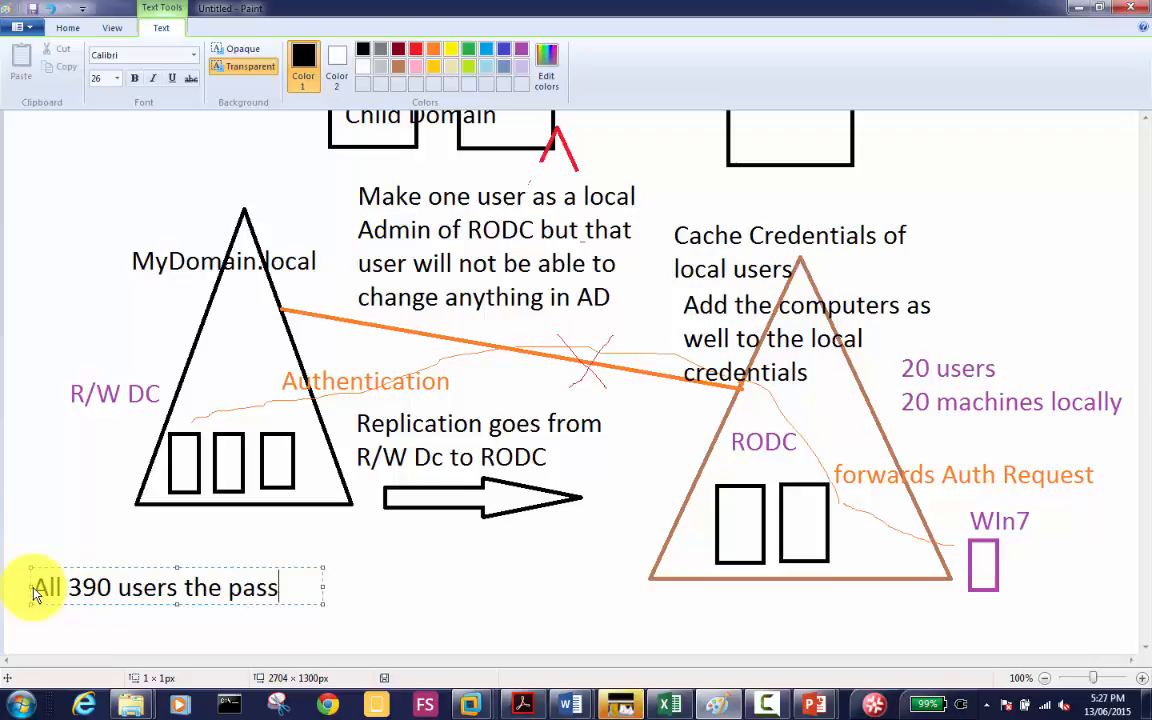
text(word is   )
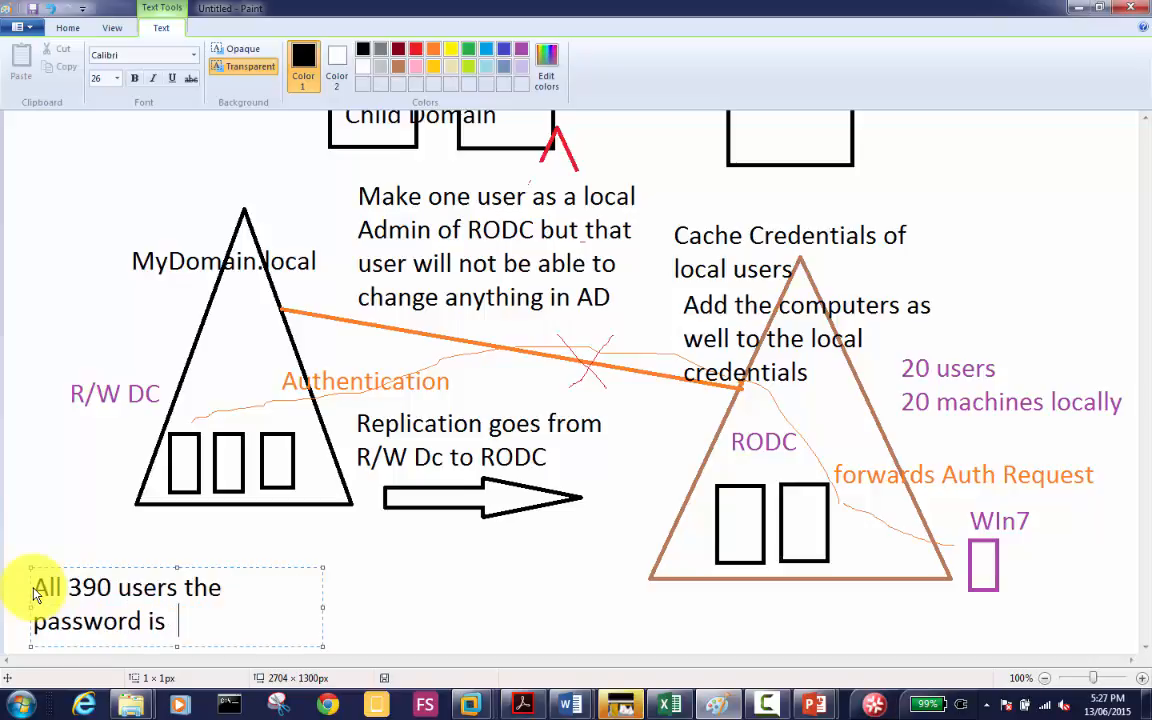
text(Pass)
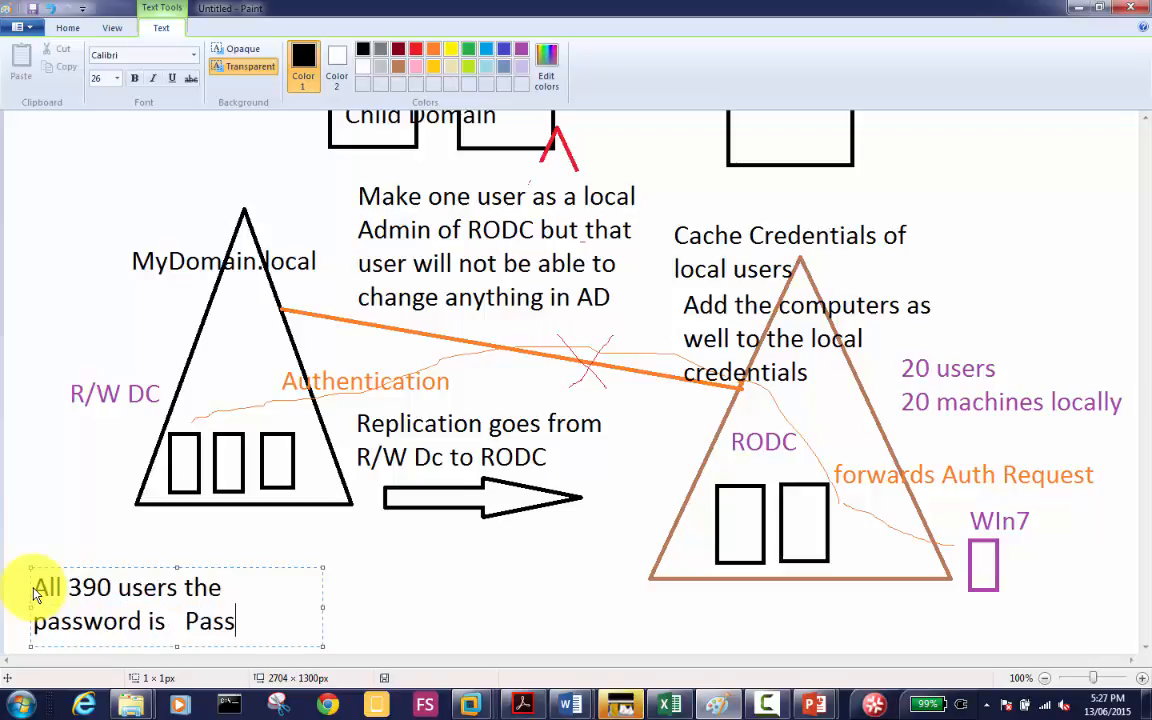
text(word1)
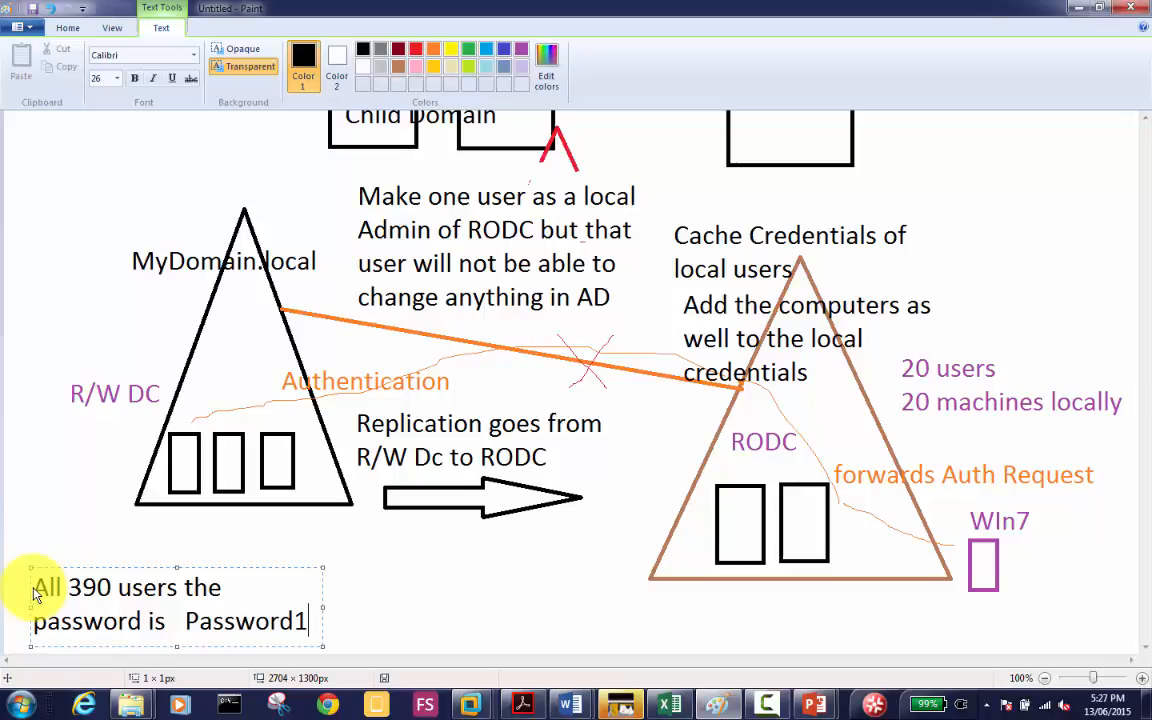
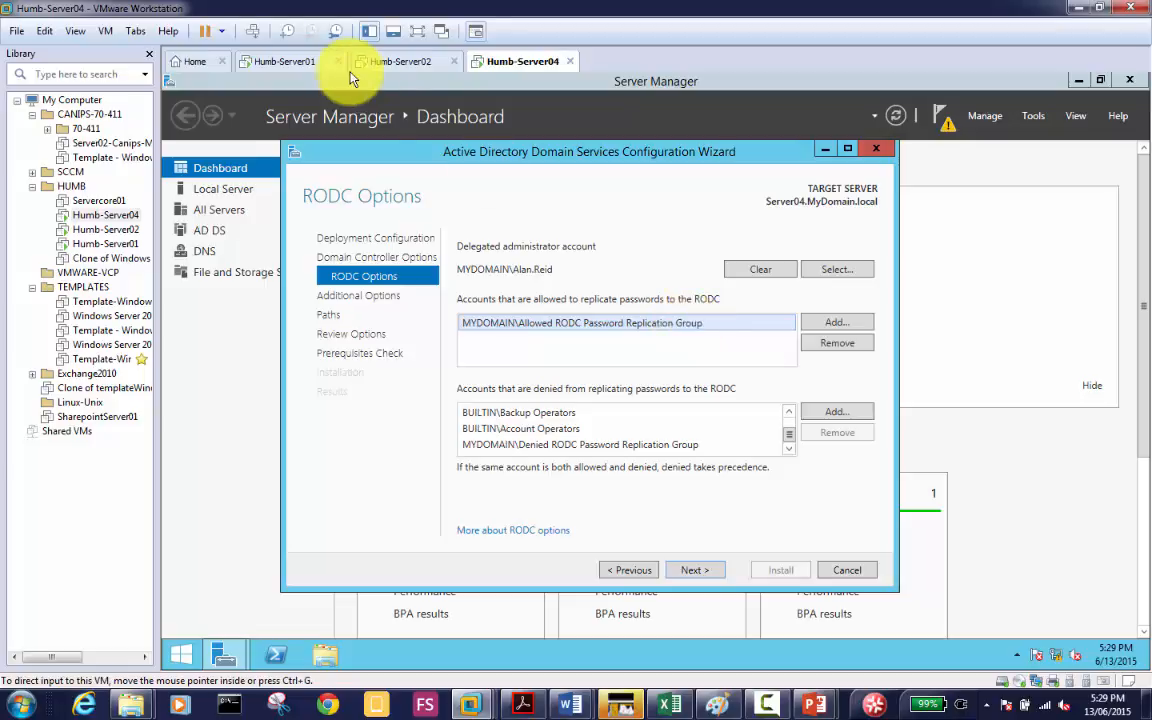
click(288, 62)
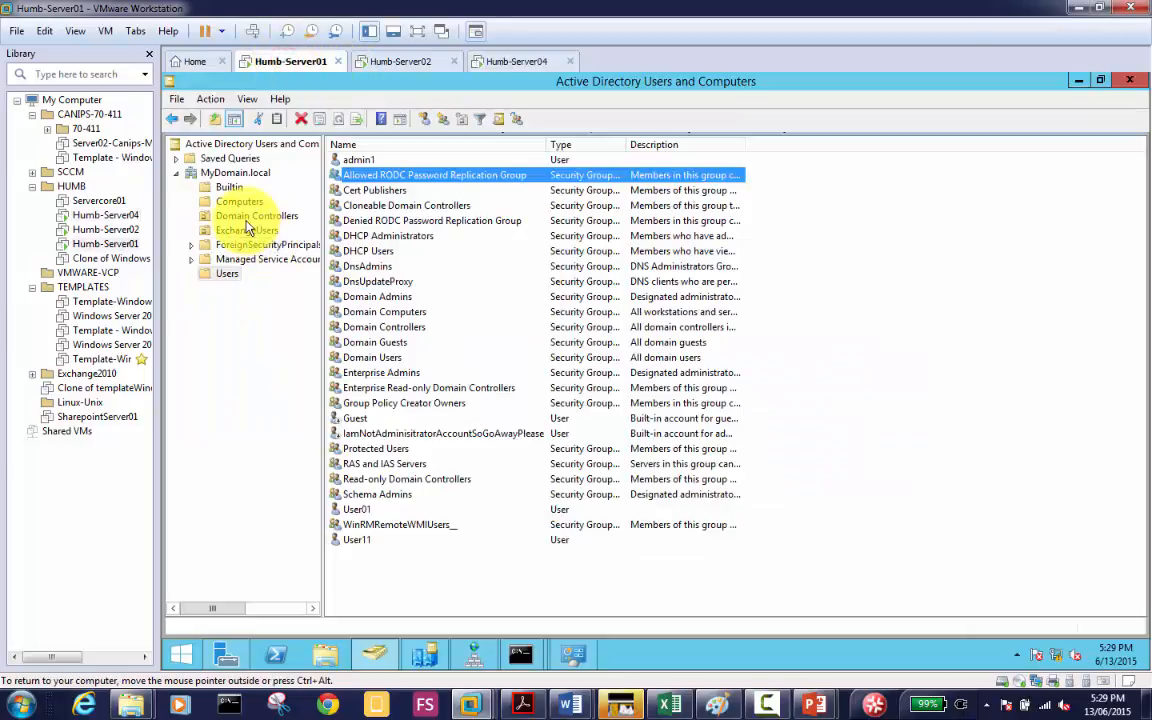
click(239, 203)
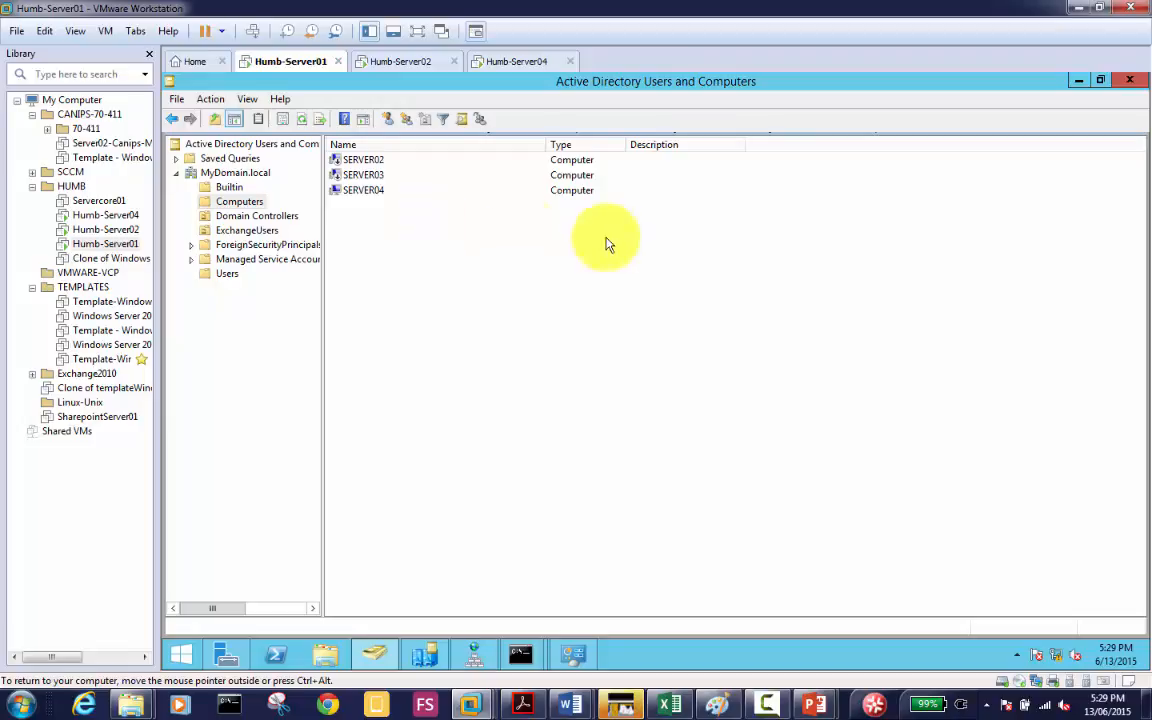
click(508, 61)
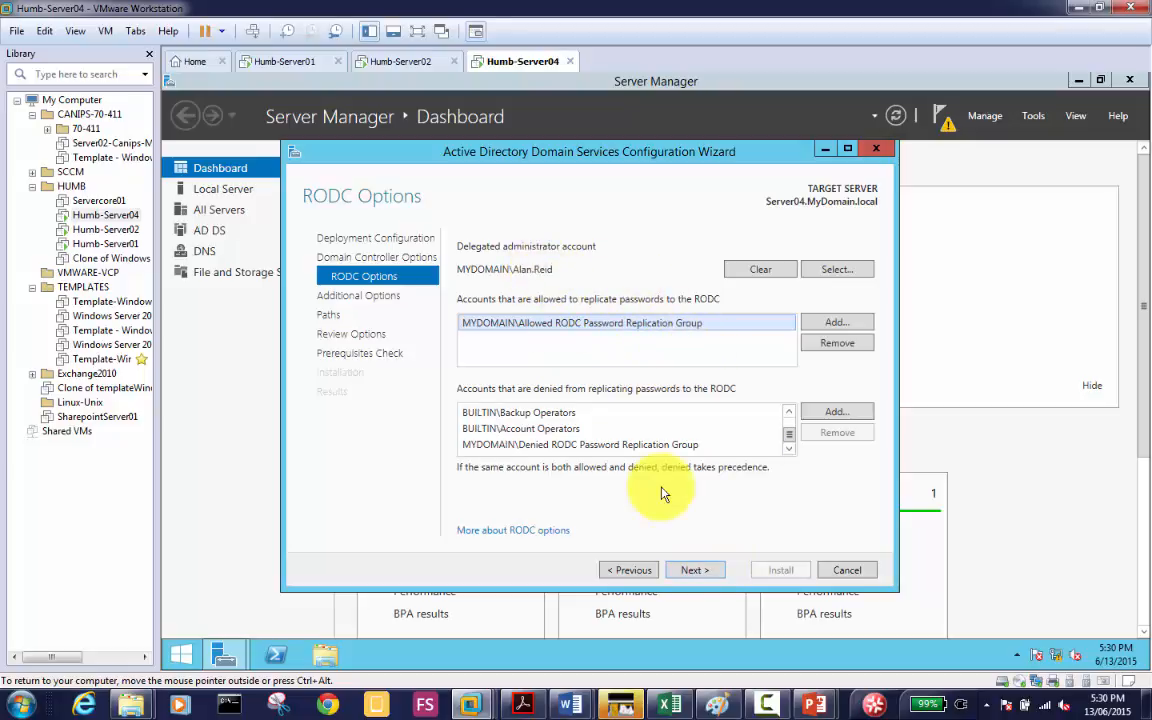
Step: On Additional Options, pick Server01.MyDomain.local as the replication source and continue
click(705, 571)
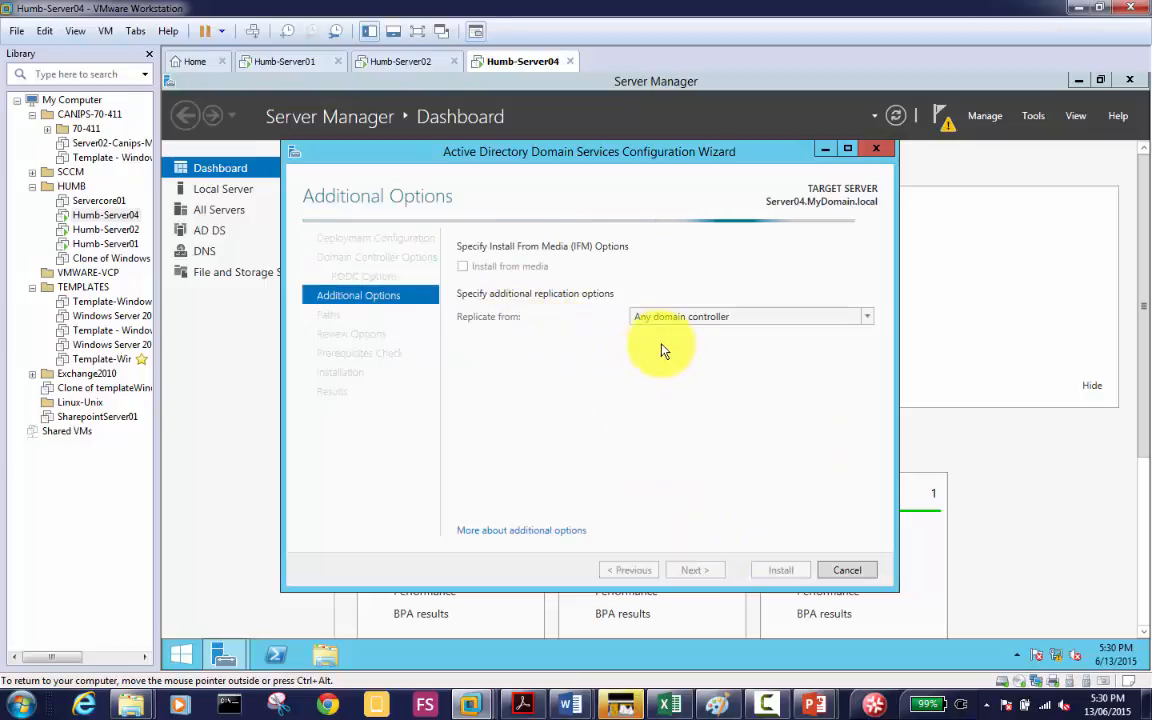
click(704, 319)
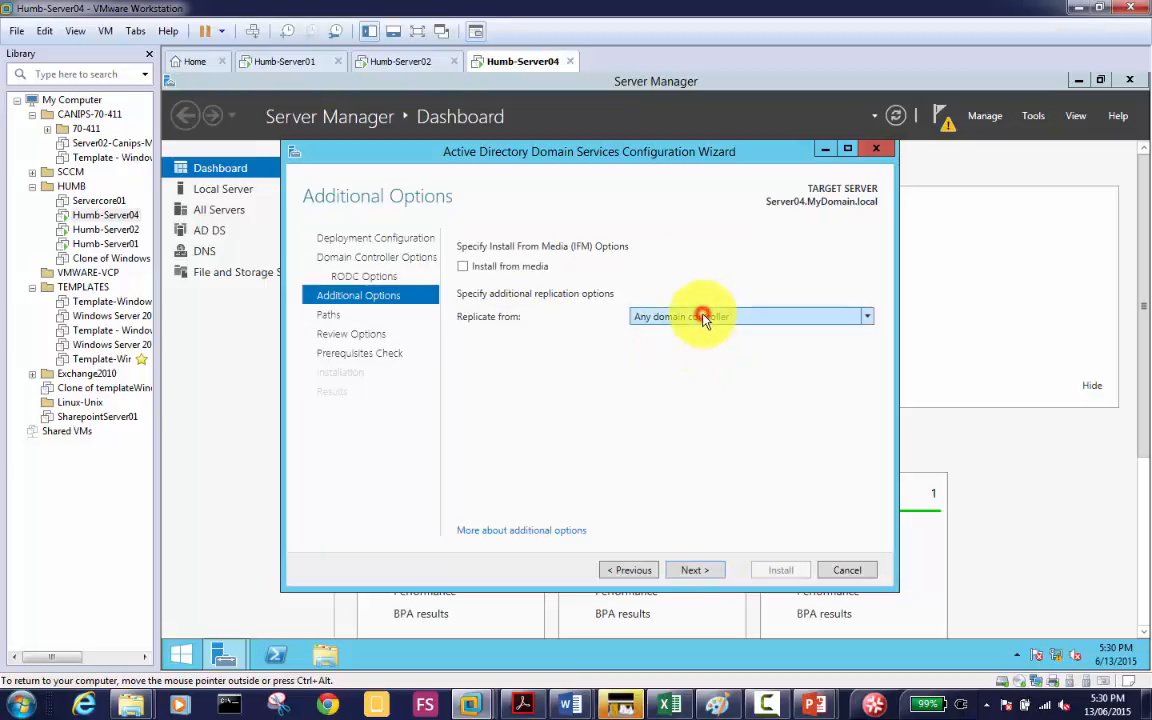
click(704, 318)
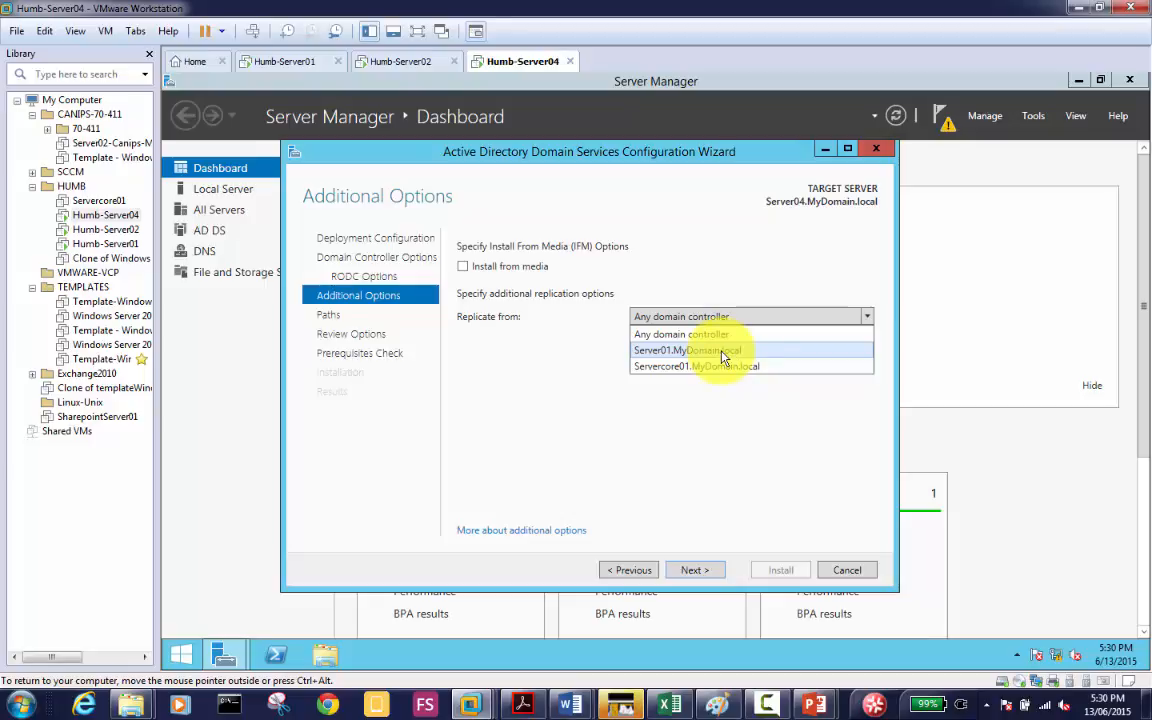
click(722, 353)
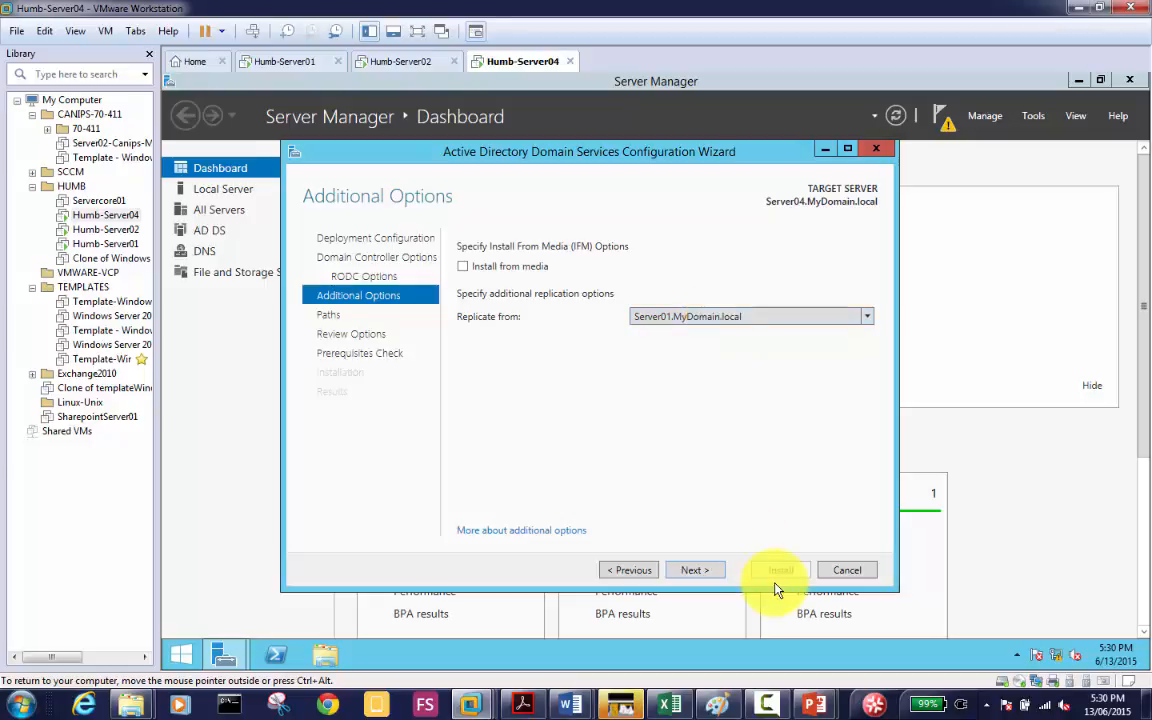
click(702, 570)
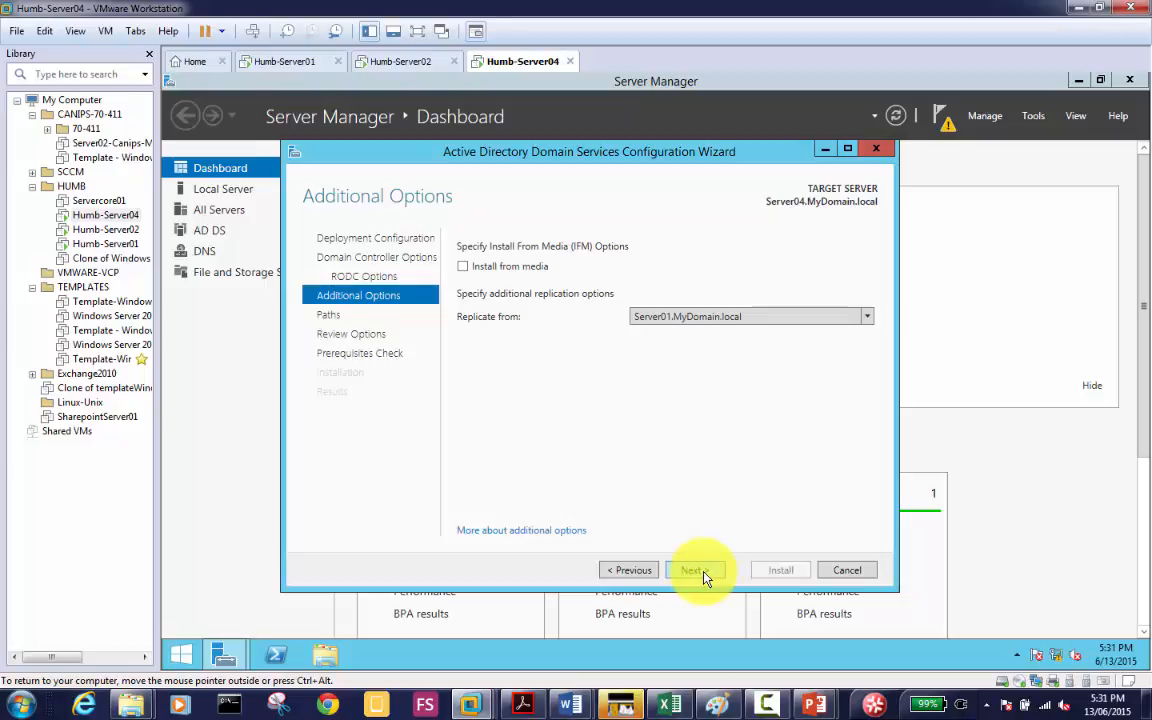
Step: Revisit RODC Options, then advance to Paths with default C:\Windows\NTDS and C:\Windows\SYSVOL folders
click(628, 570)
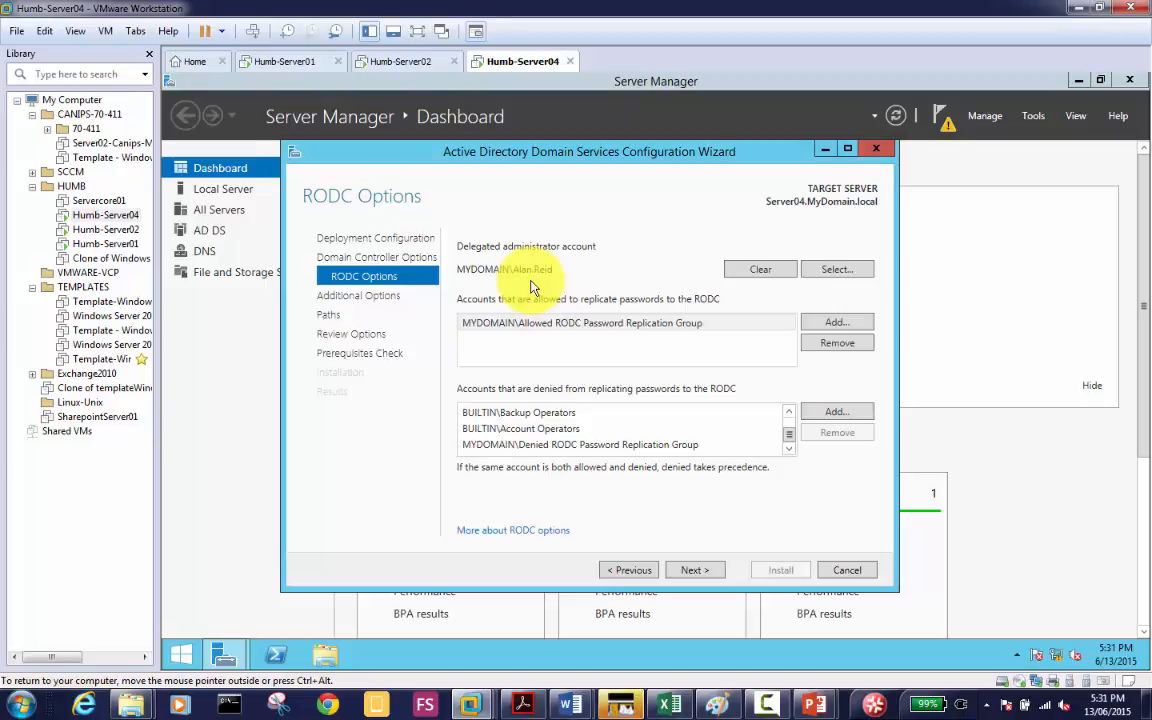
click(694, 570)
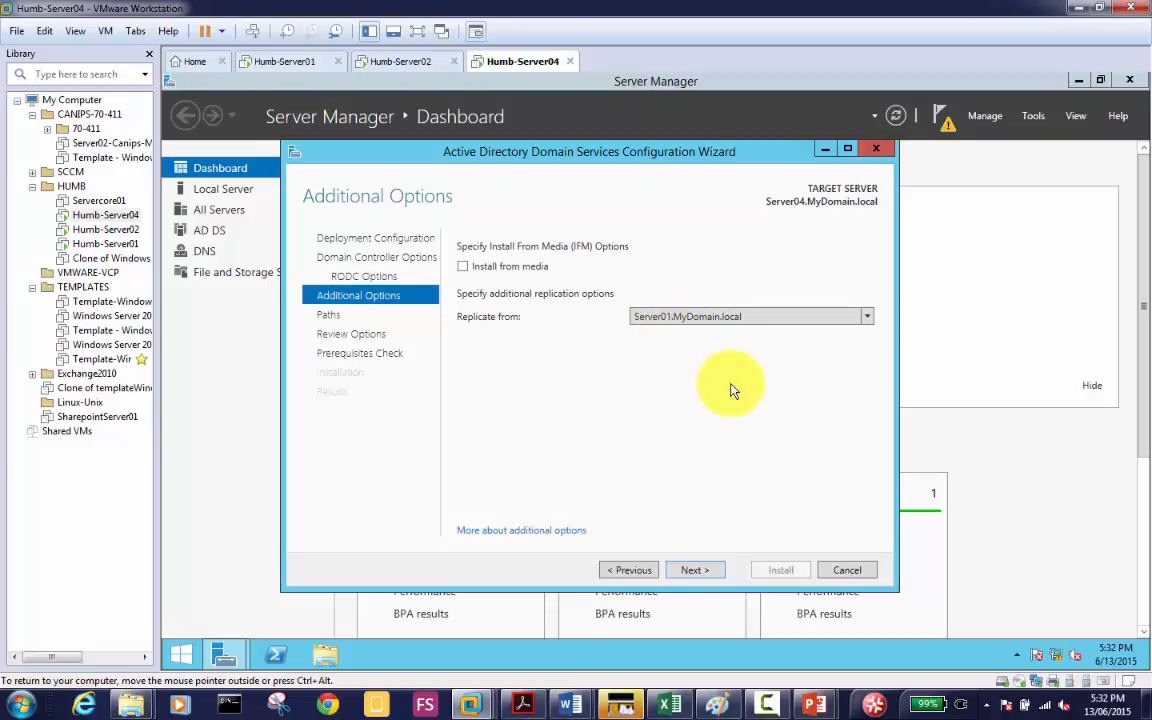
click(697, 572)
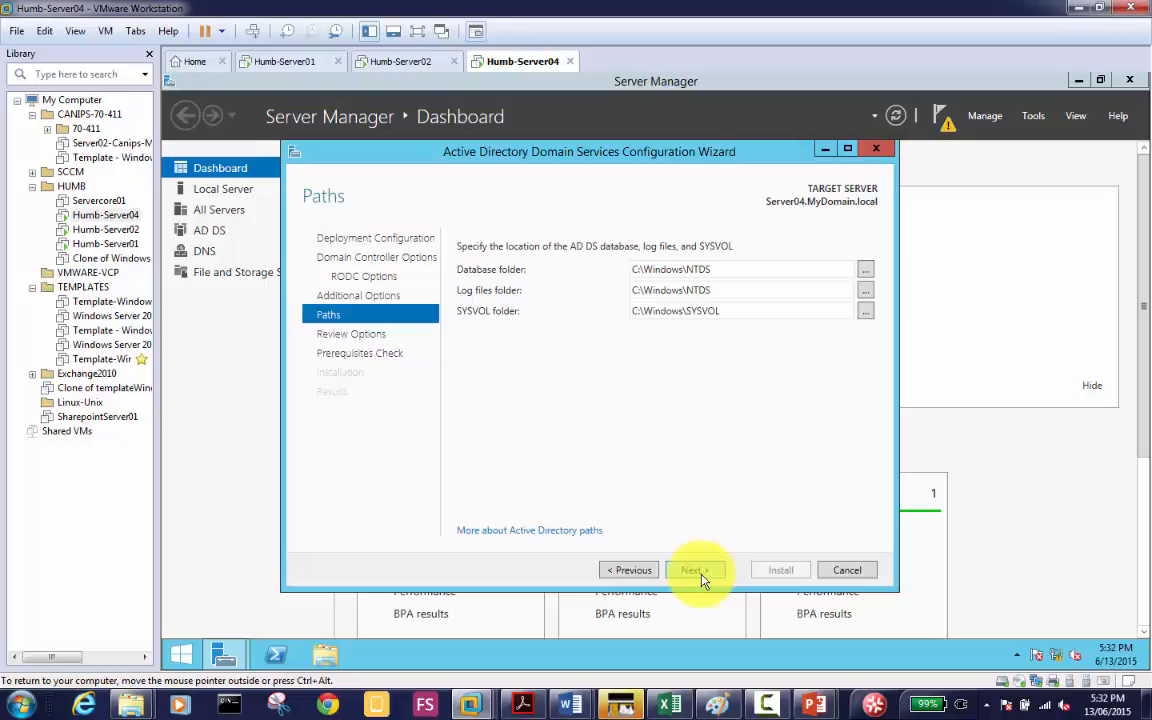
Step: Advance past Paths and Review Options to the Prerequisites Check
click(692, 572)
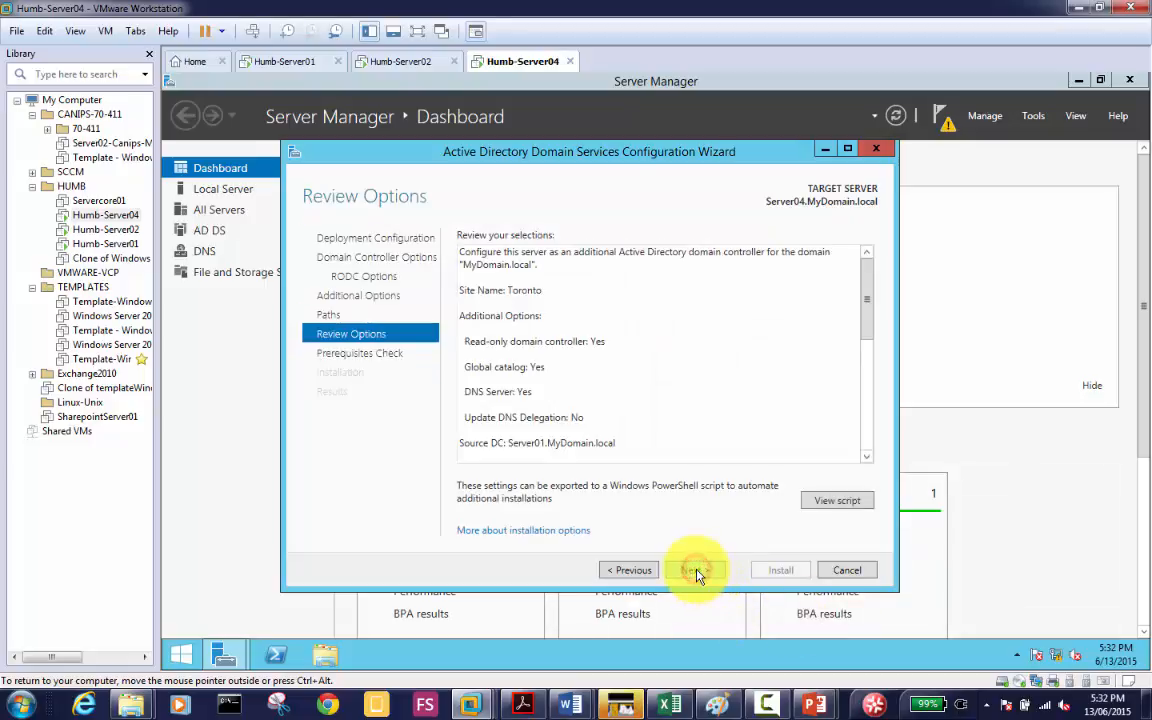
click(695, 572)
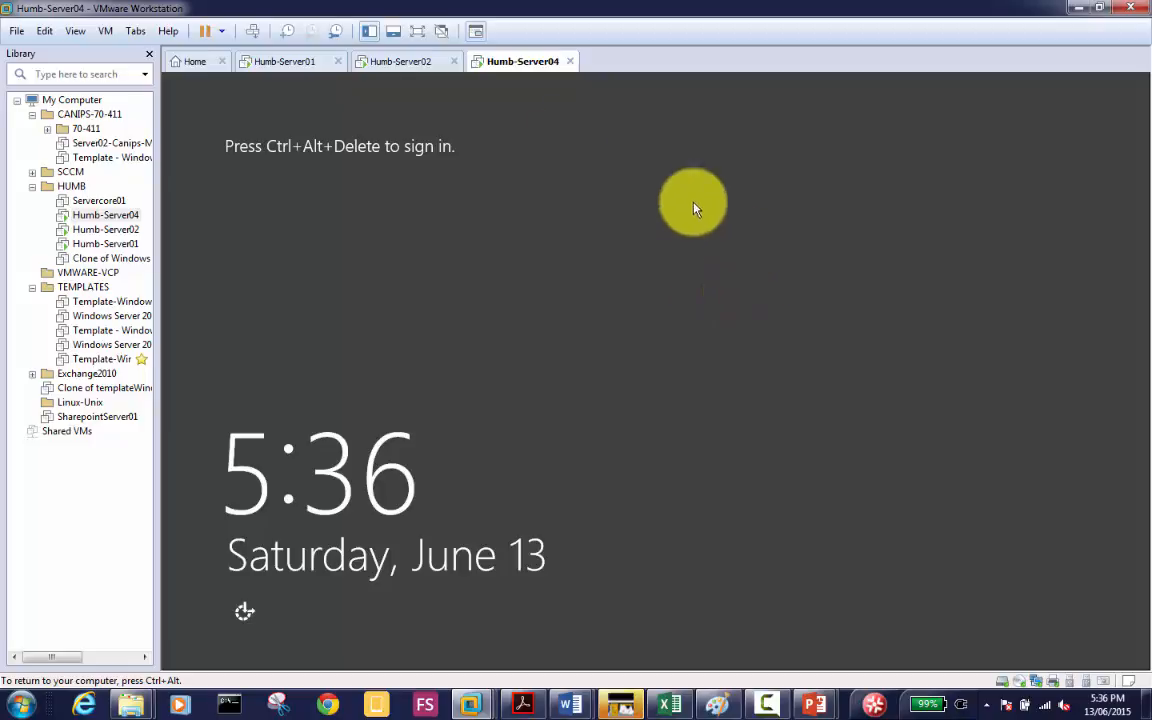
Step: Send Ctrl+Alt+Del to Humb-Server04 and return to the sign-in user list
click(250, 31)
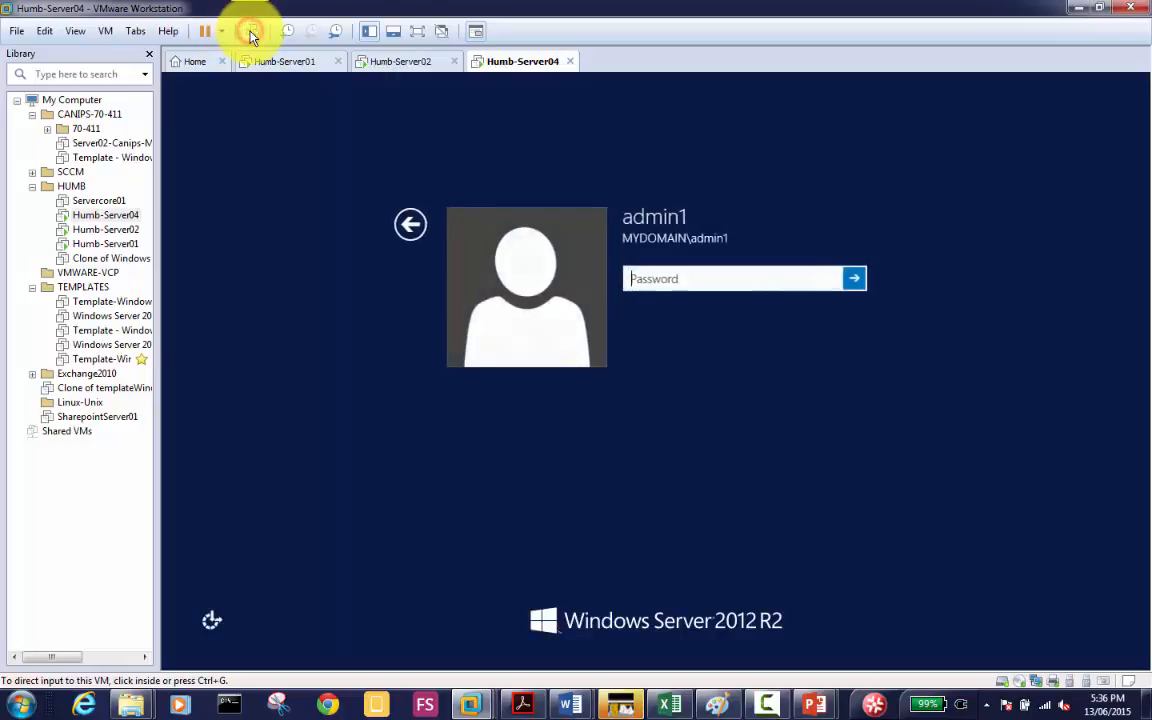
click(687, 286)
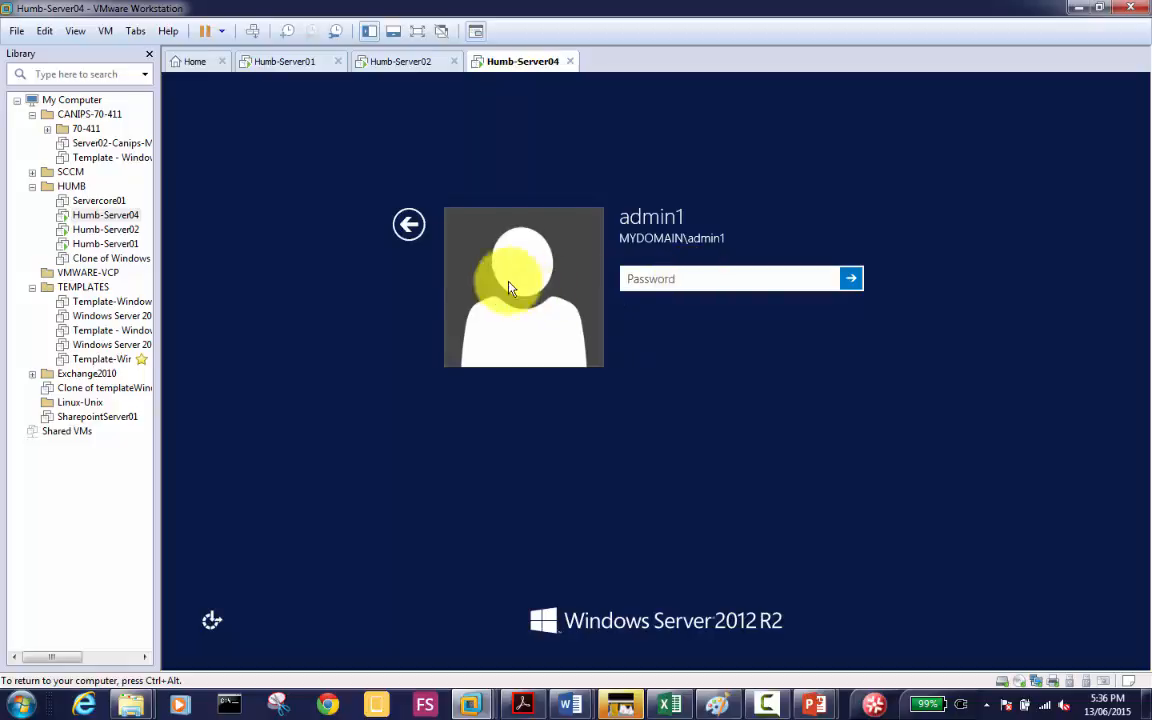
click(409, 228)
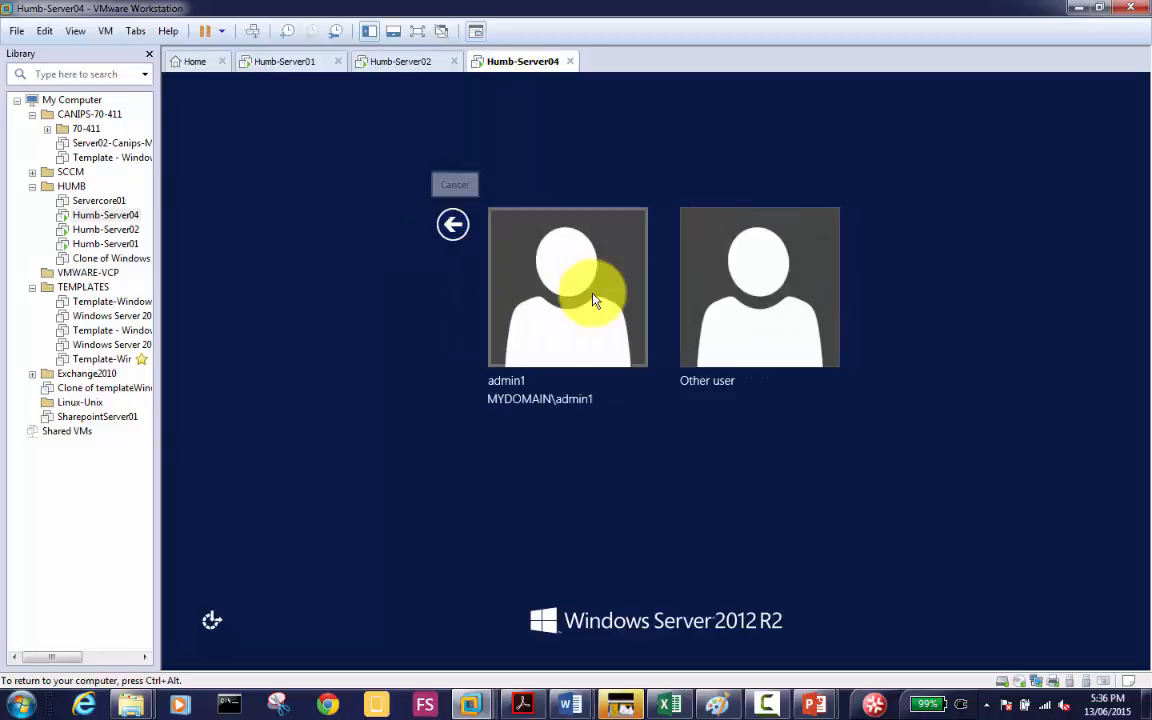
click(767, 704)
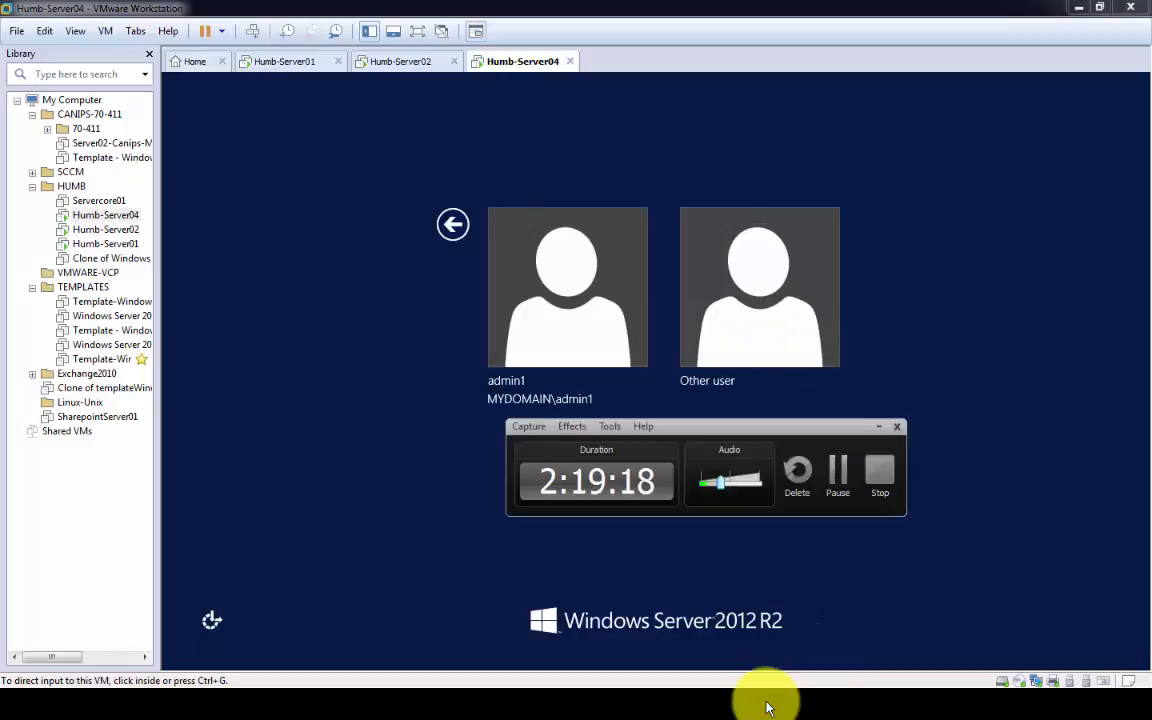
click(373, 351)
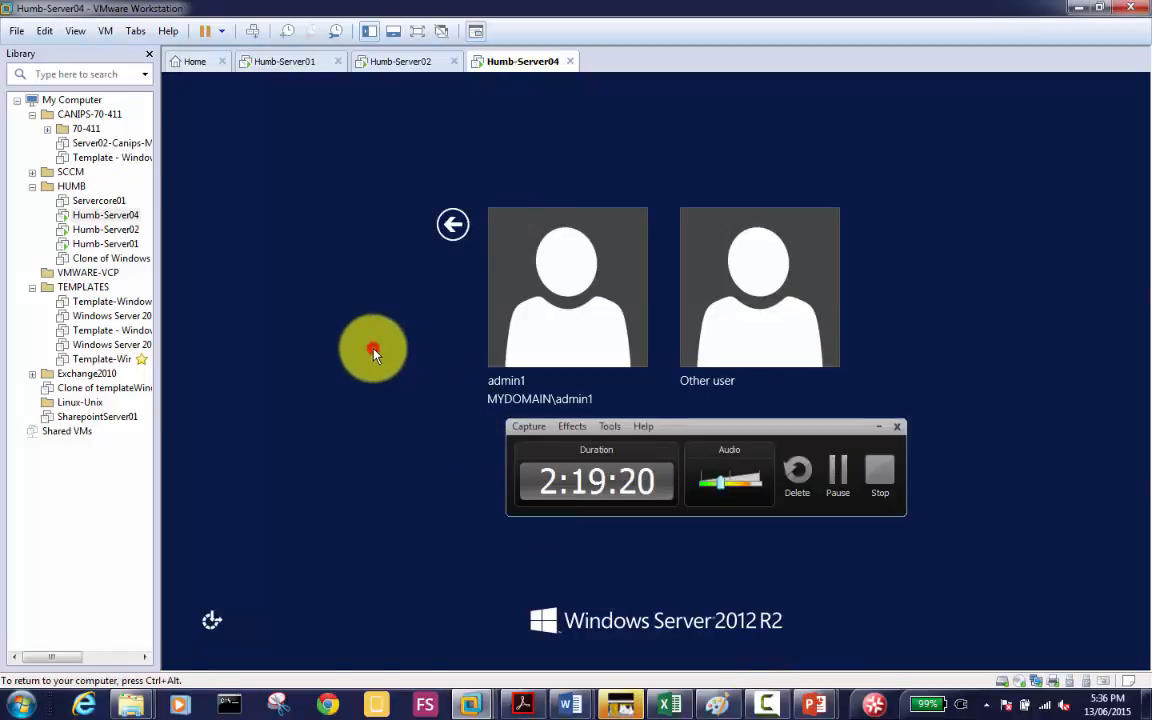
click(877, 421)
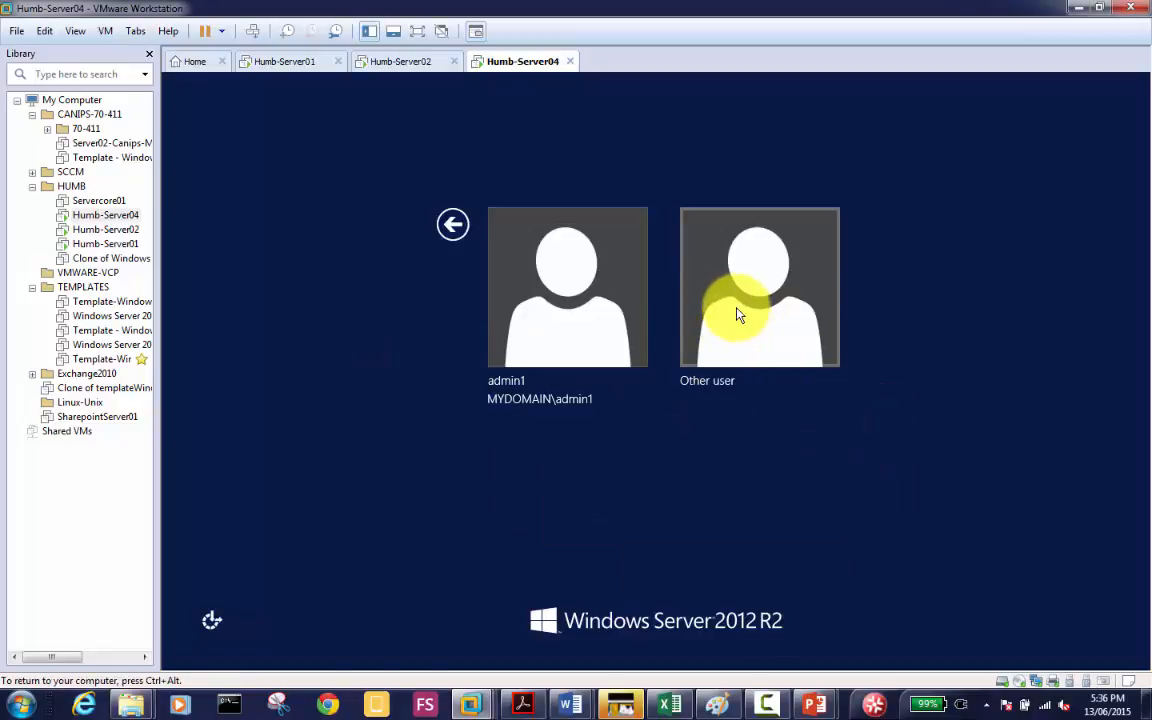
Step: Sign in as Other user with the domain user's name and password
click(750, 306)
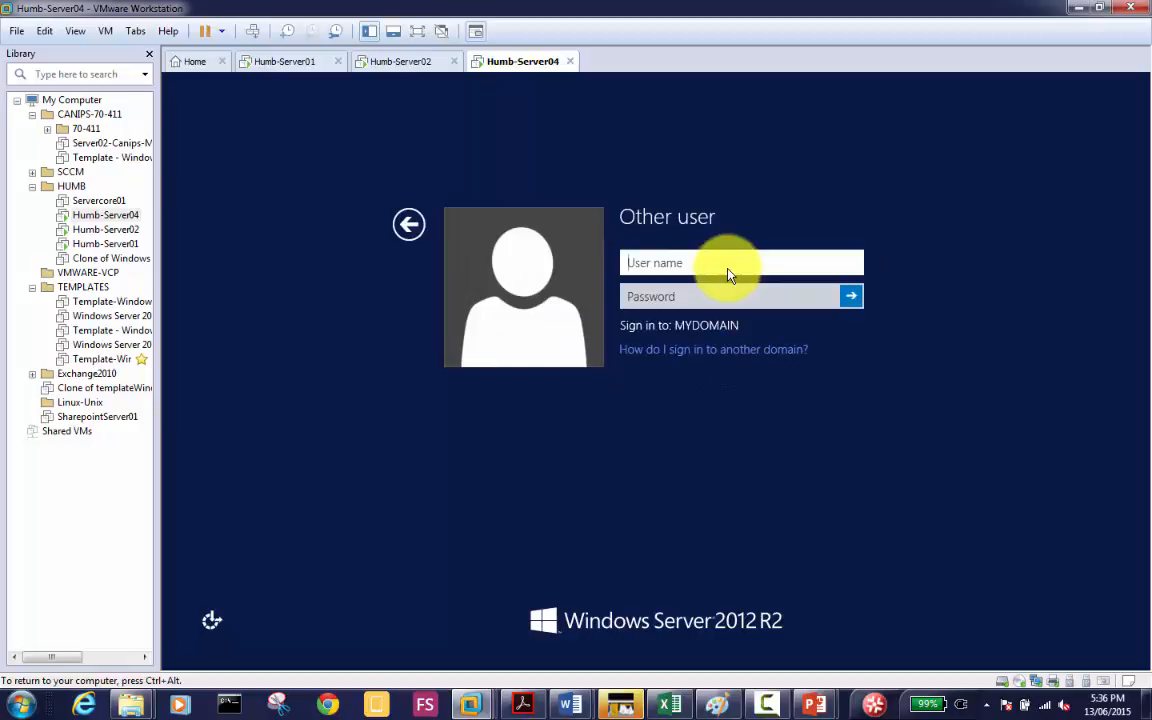
key(Tab)
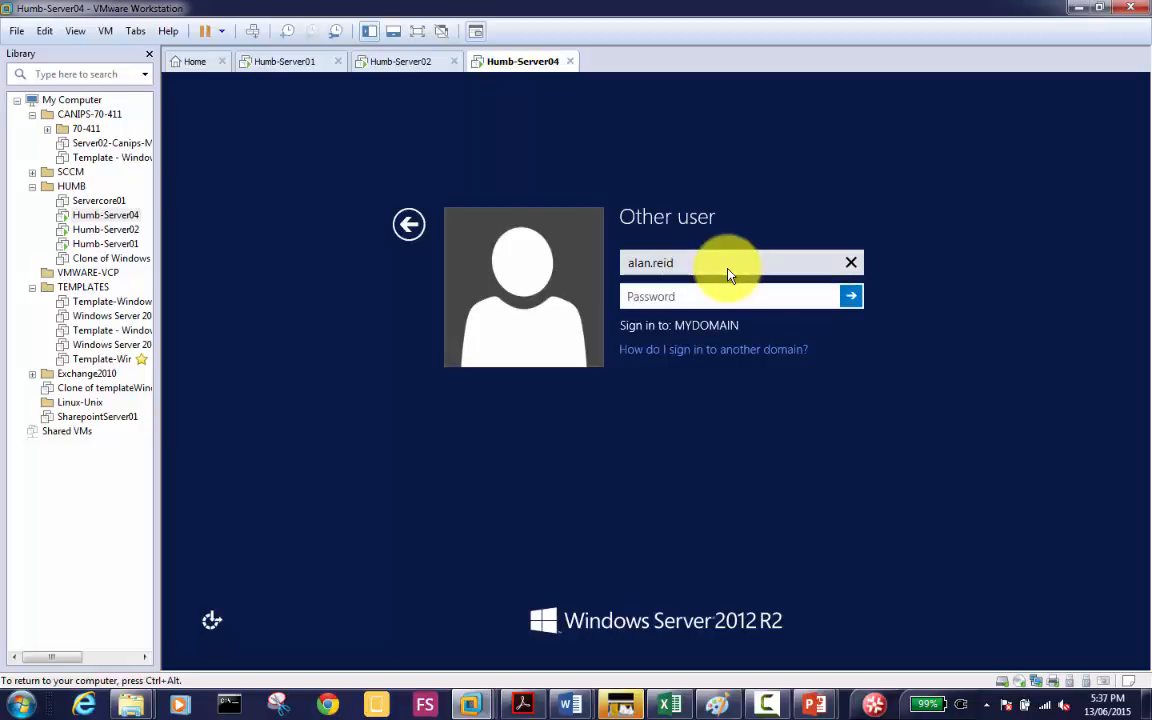
text(•••••••••)
key(Return)
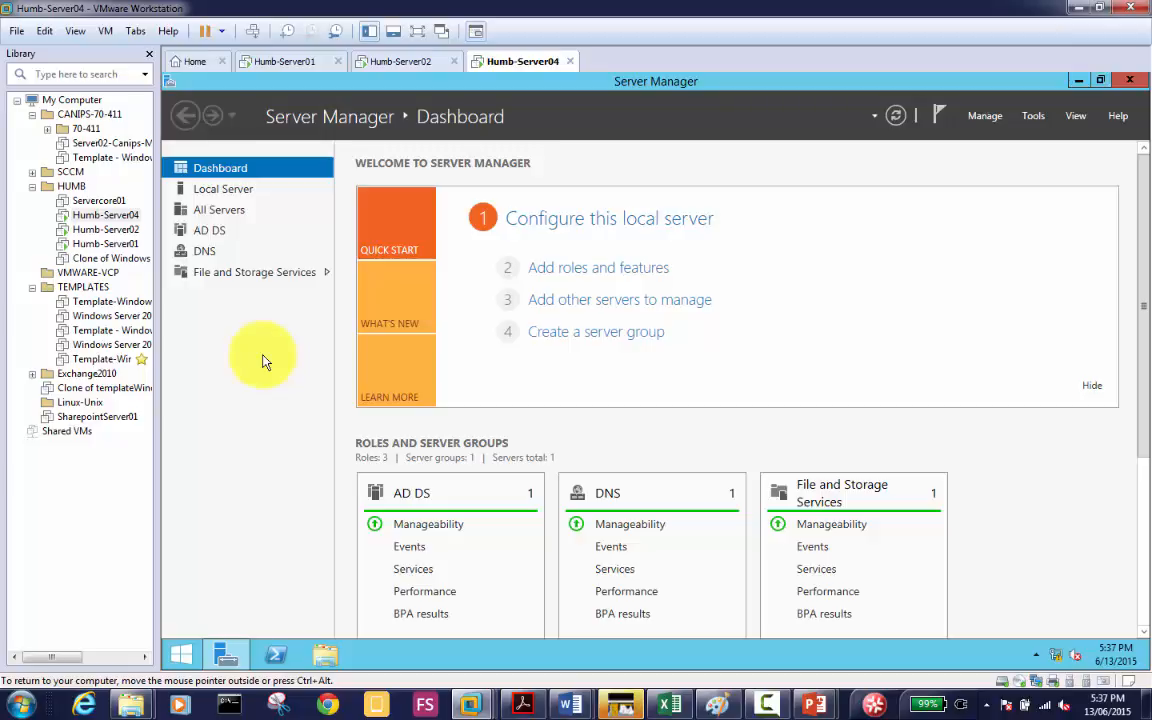
Step: Launch Active Directory Users and Computers from Tools and expand the MyDomain.local domain
click(1040, 120)
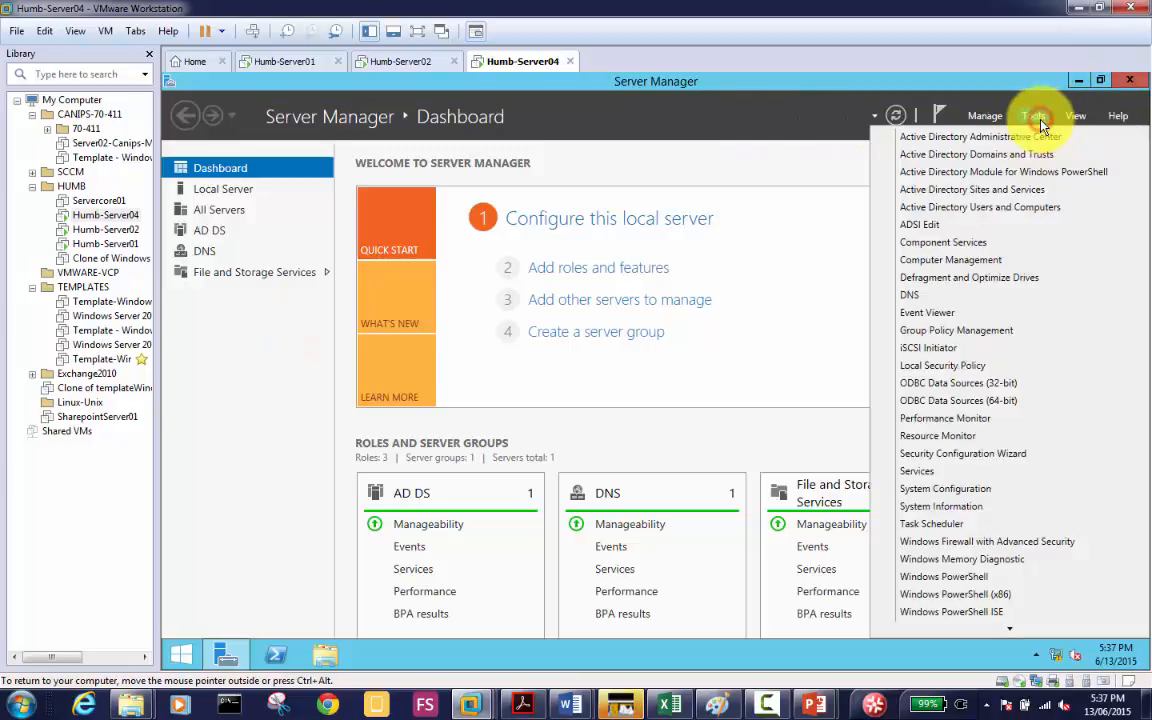
click(1025, 208)
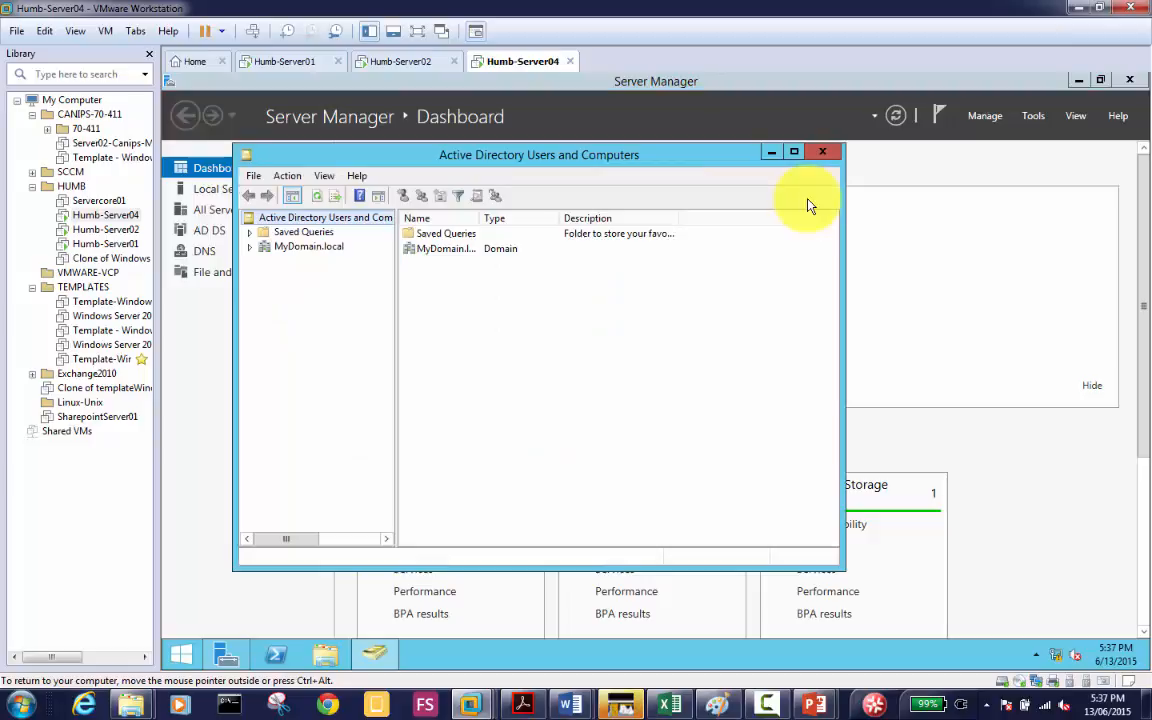
click(334, 249)
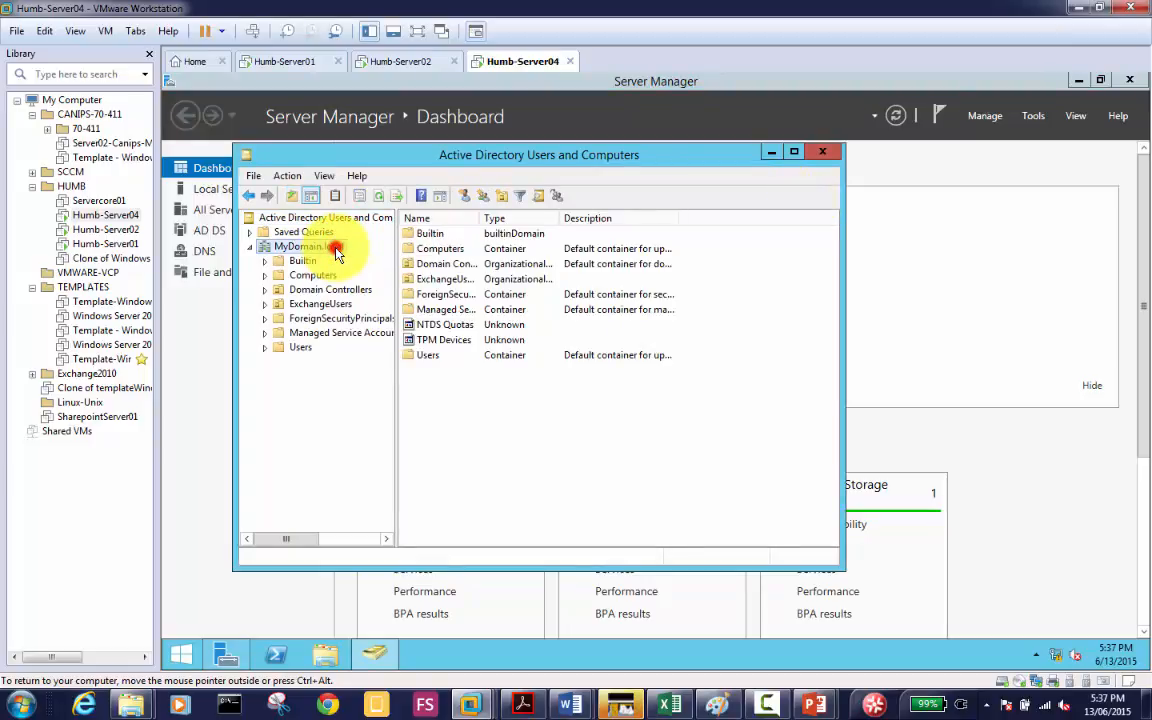
double_click(334, 249)
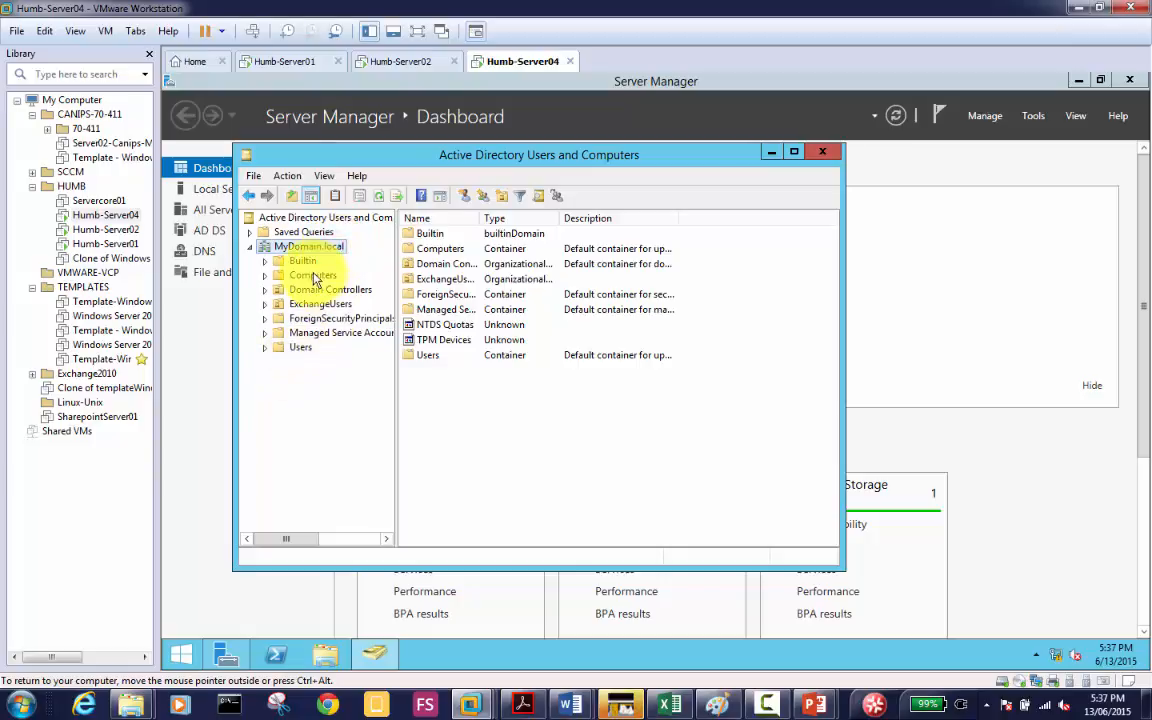
right_click(336, 252)
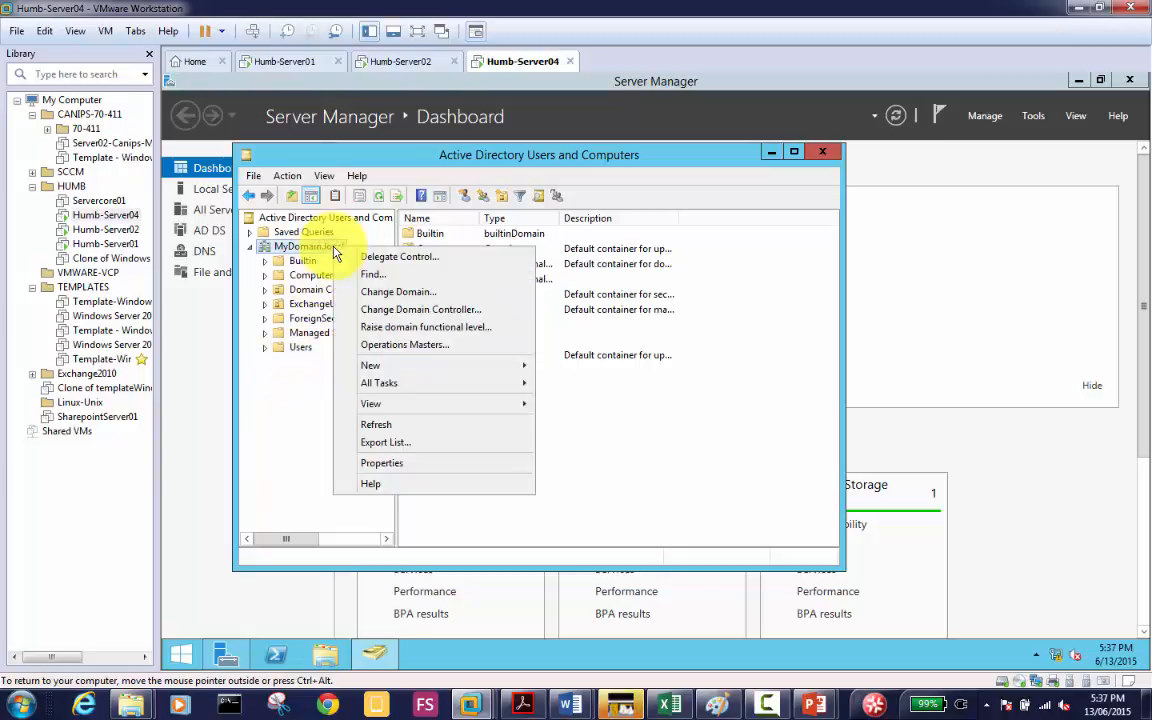
mouse_move(419, 365)
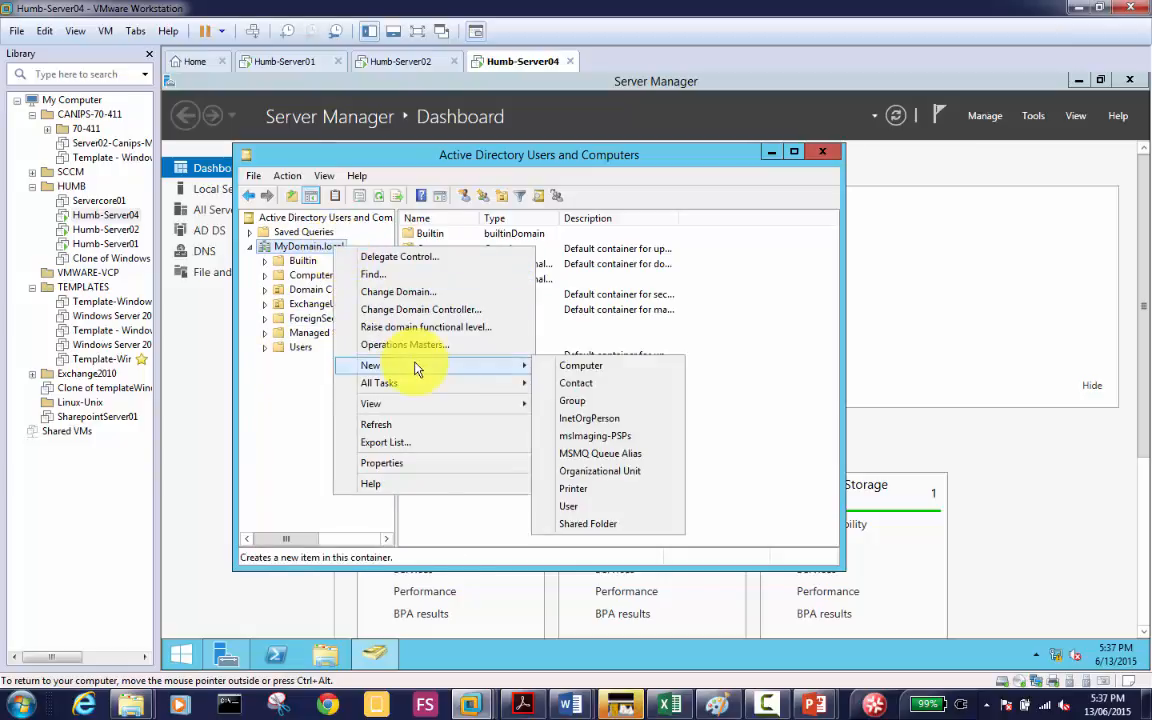
Step: Attempt a new organizational unit named Accounts and dismiss the Access is denied error
click(630, 474)
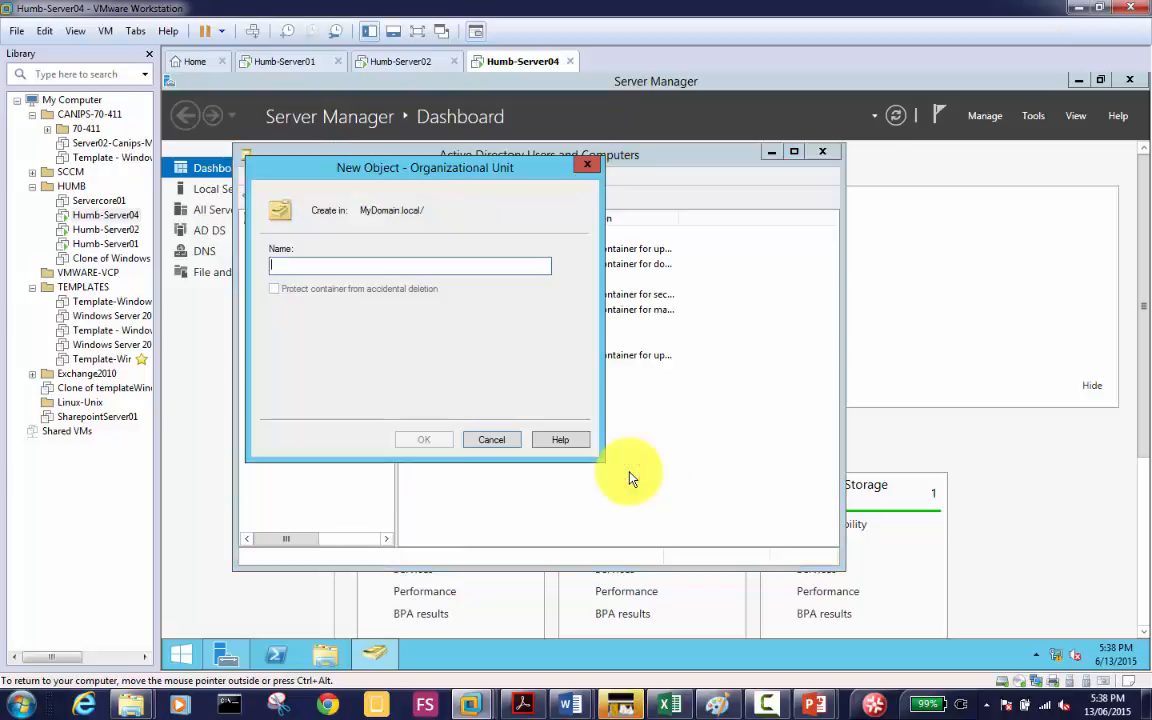
drag(455, 170, 707, 229)
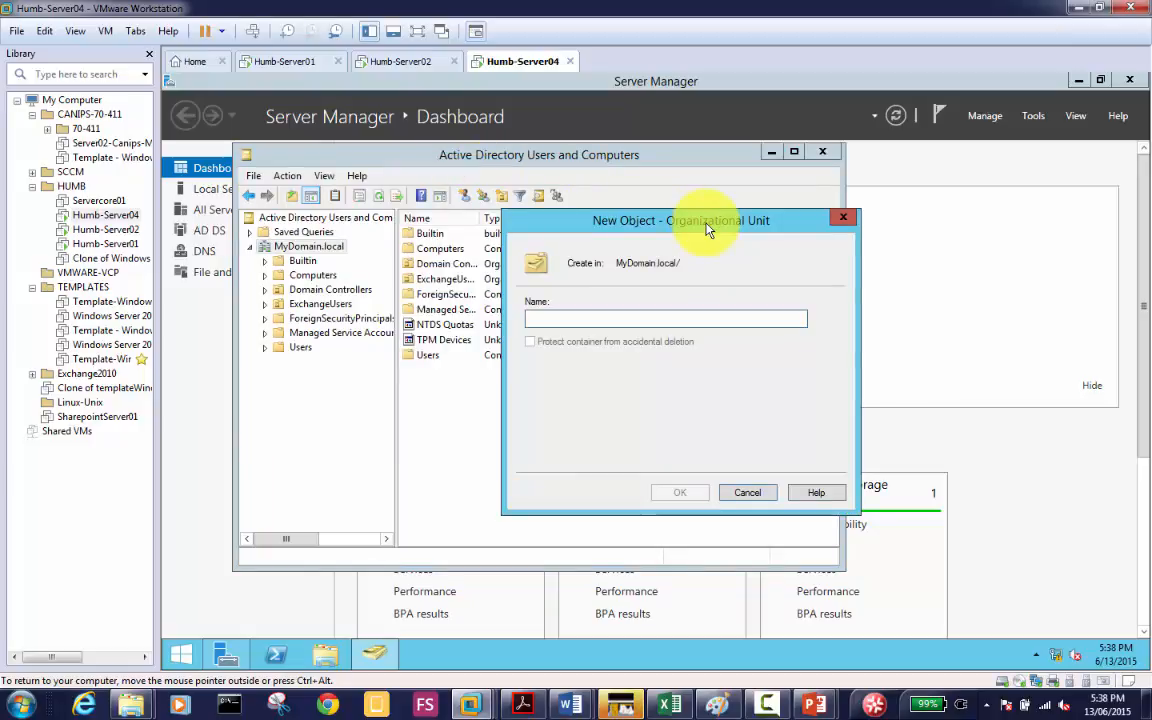
text(Acco)
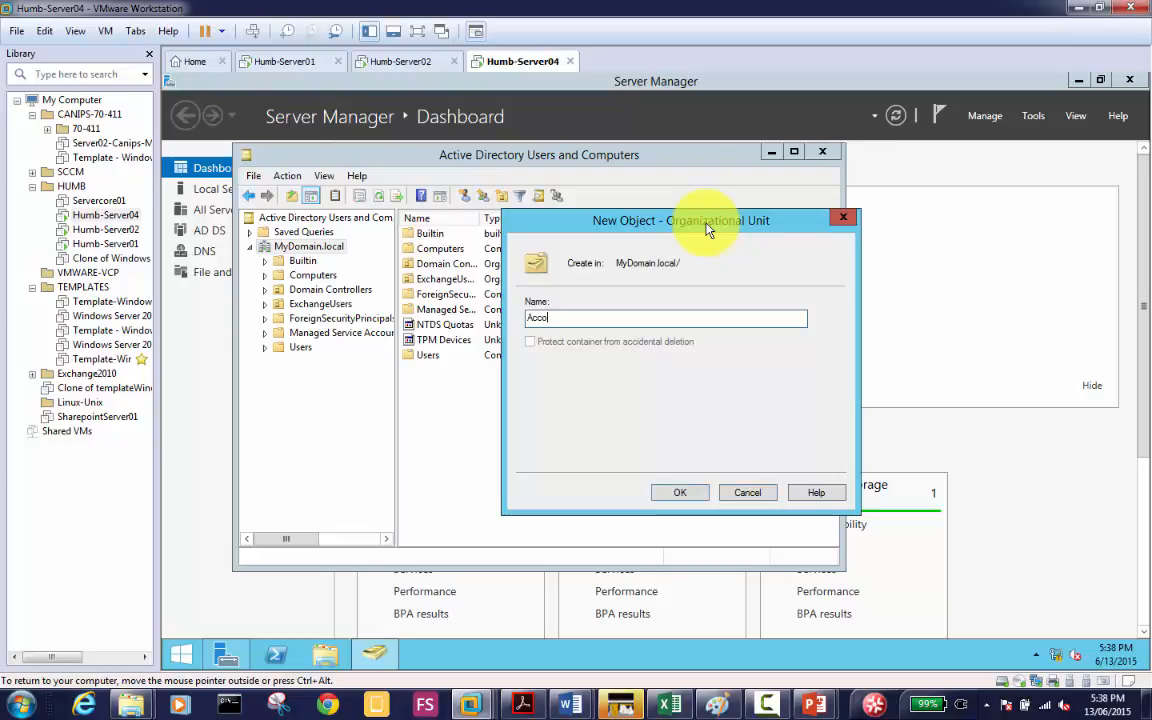
text(unts)
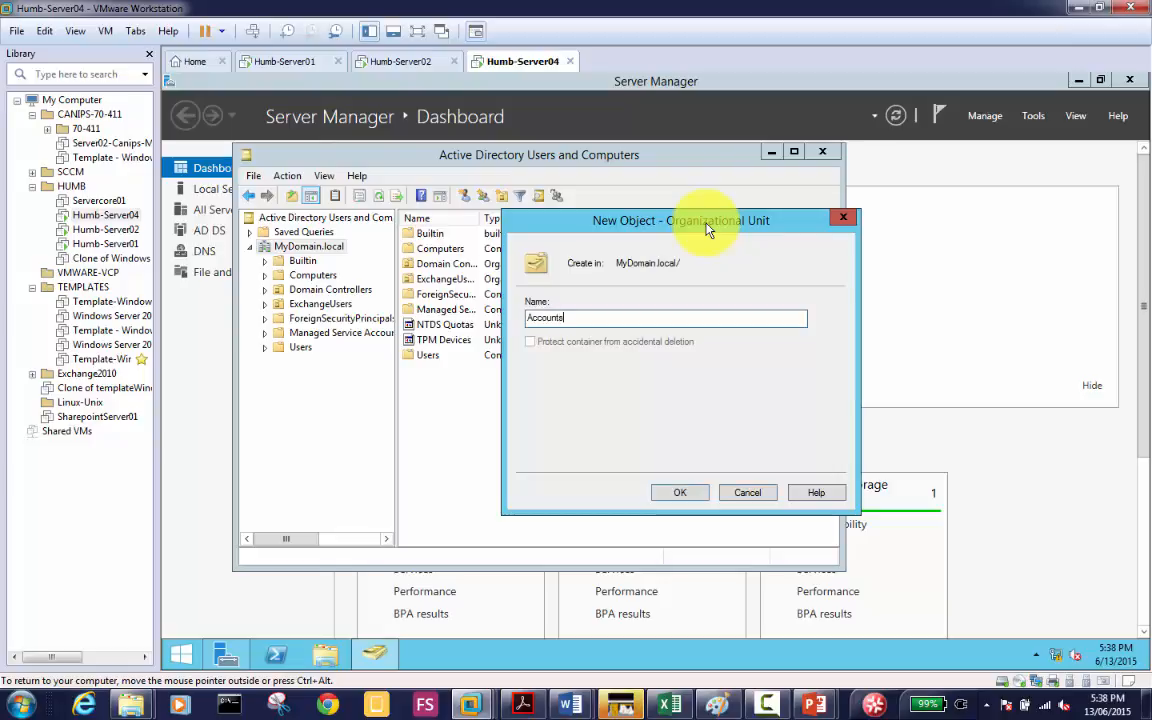
click(678, 494)
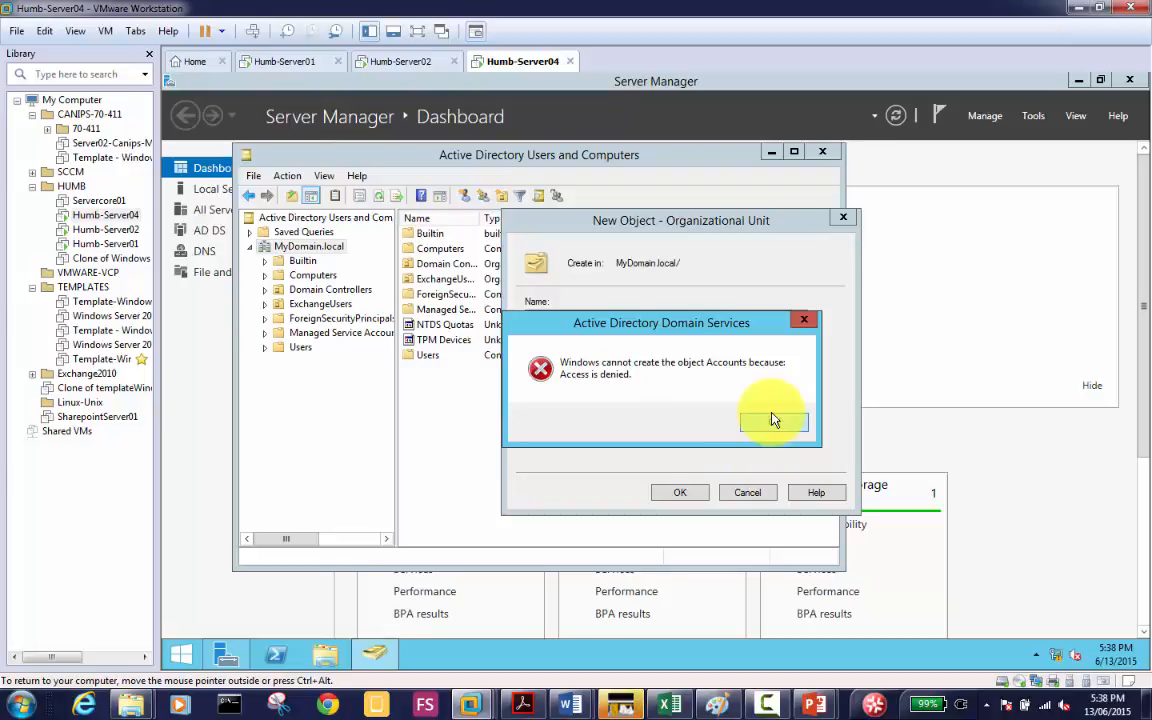
click(748, 422)
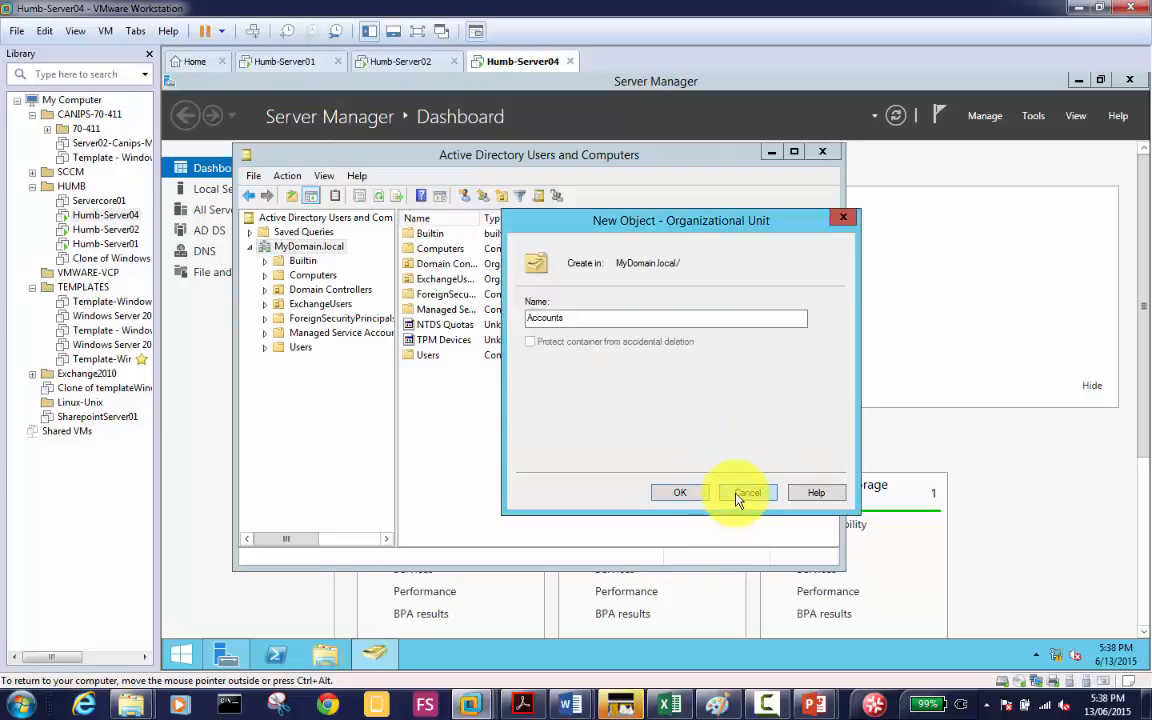
click(740, 494)
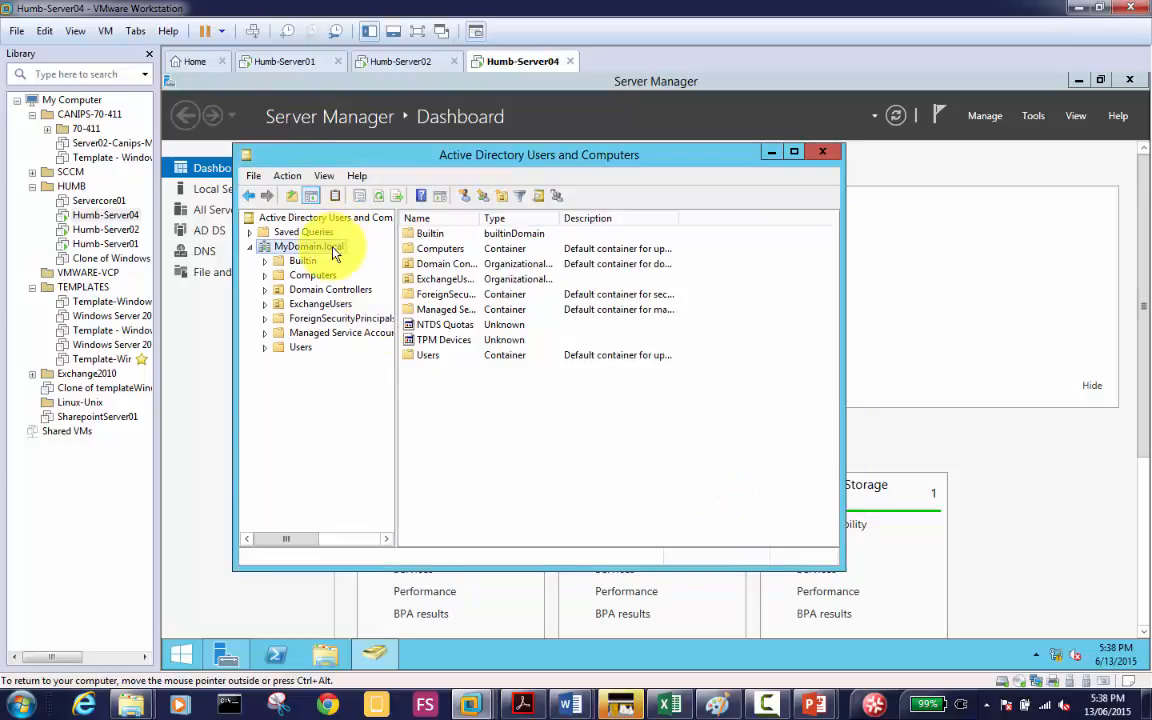
right_click(333, 250)
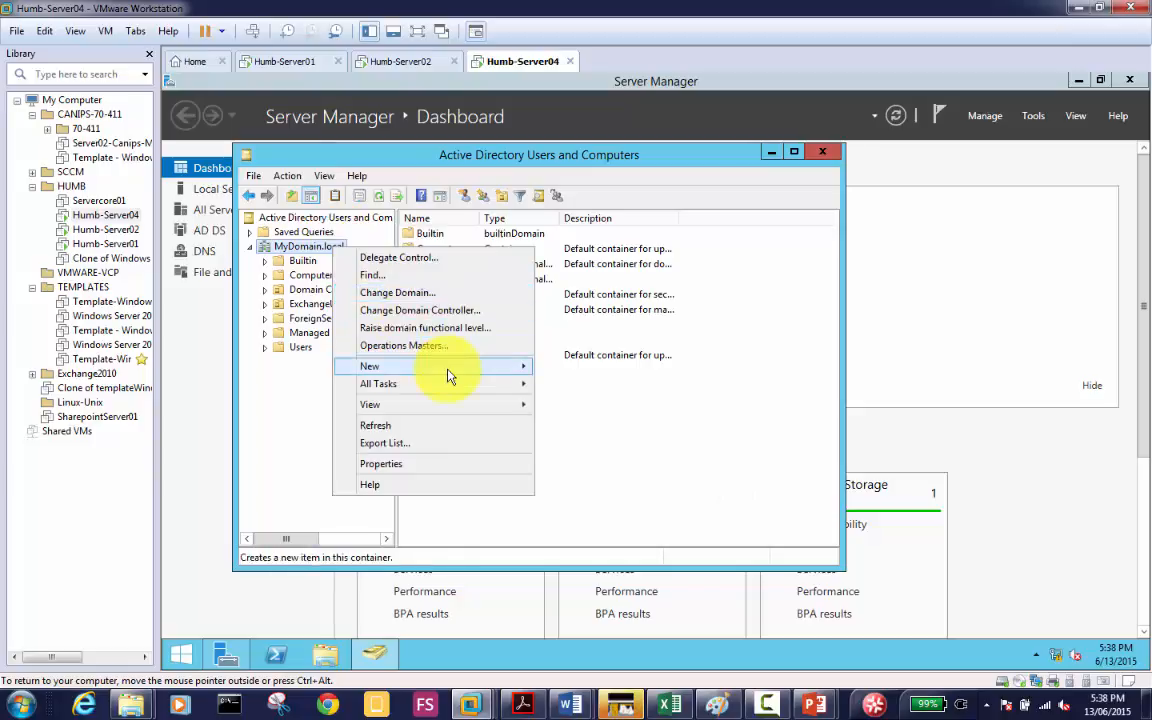
mouse_move(450, 370)
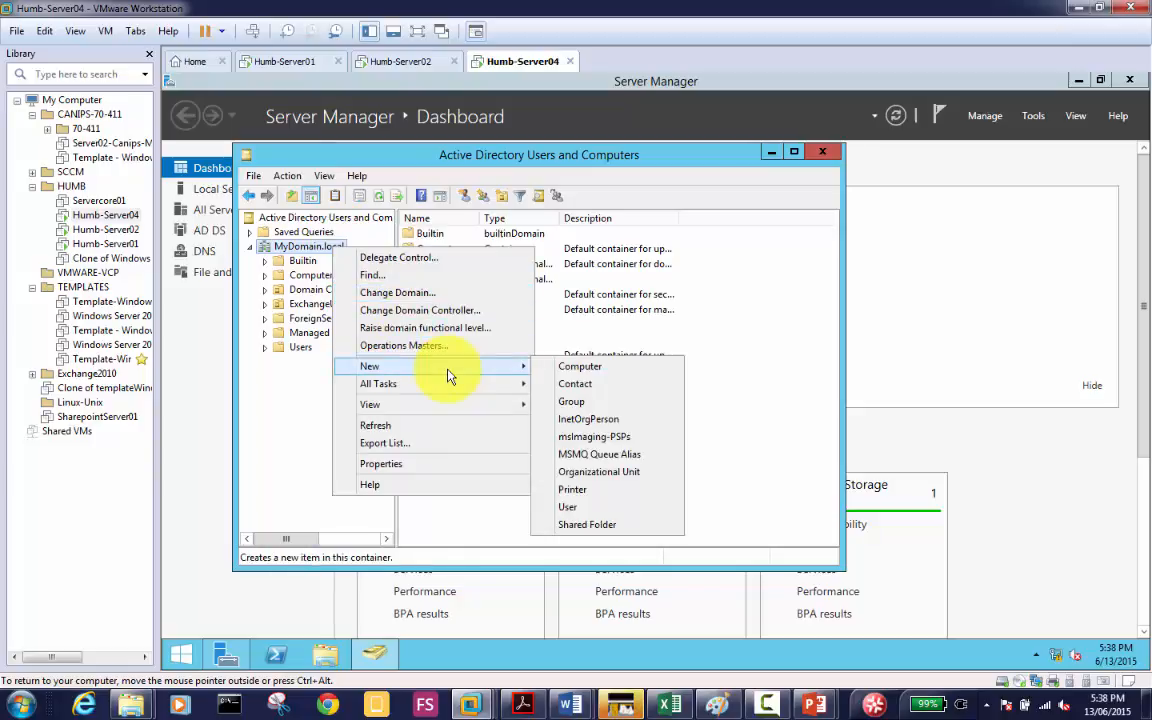
click(625, 476)
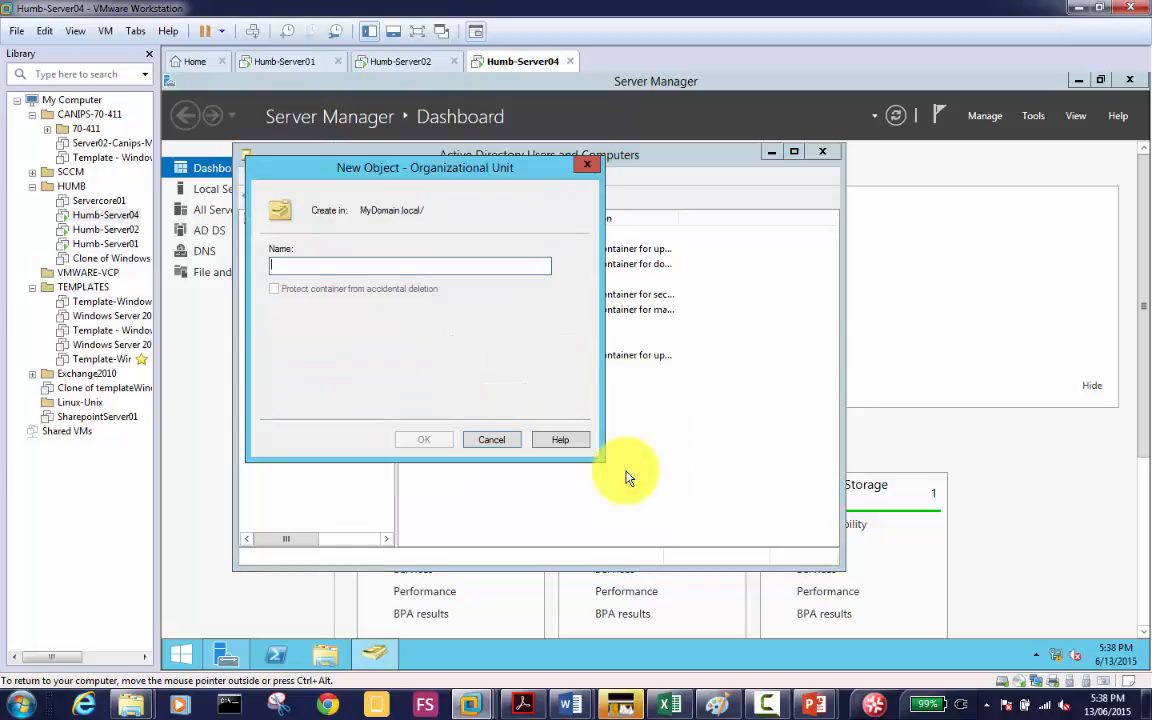
text(Managment)
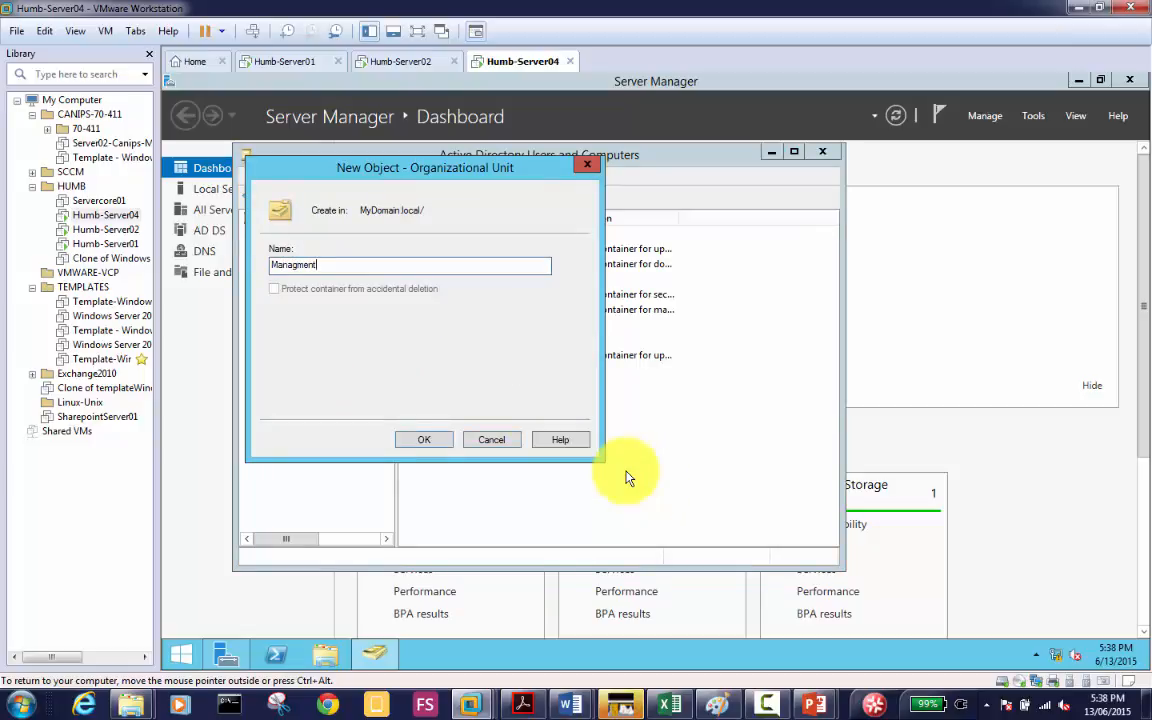
click(426, 441)
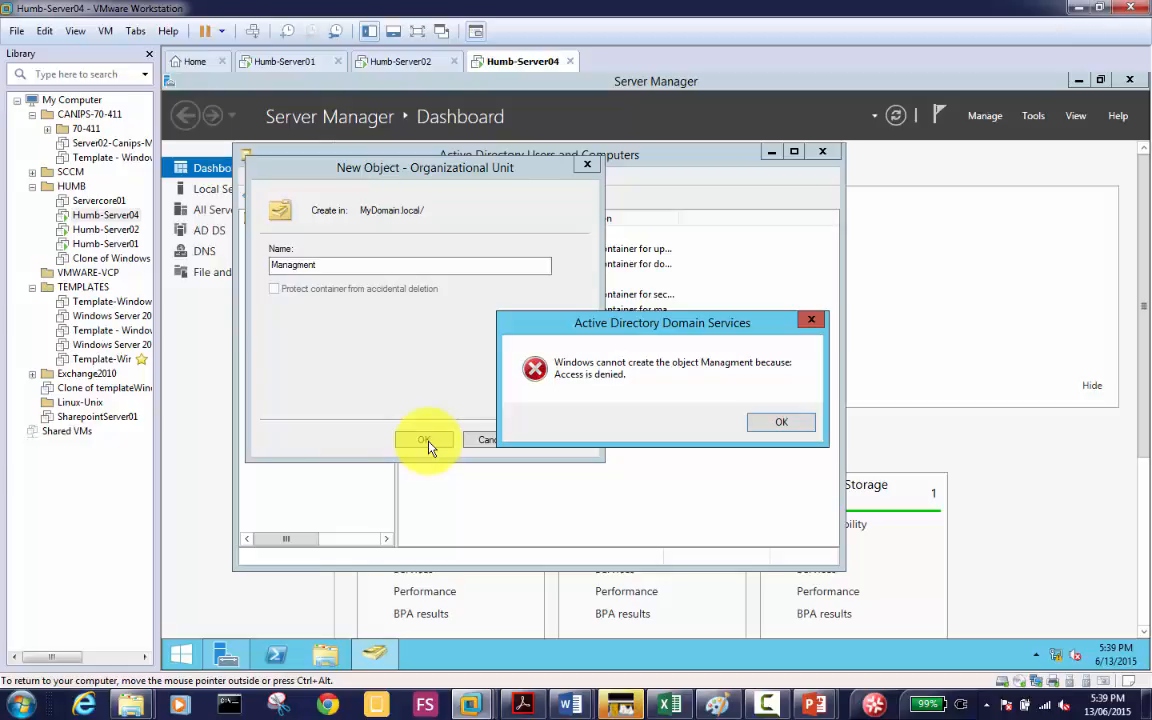
click(783, 430)
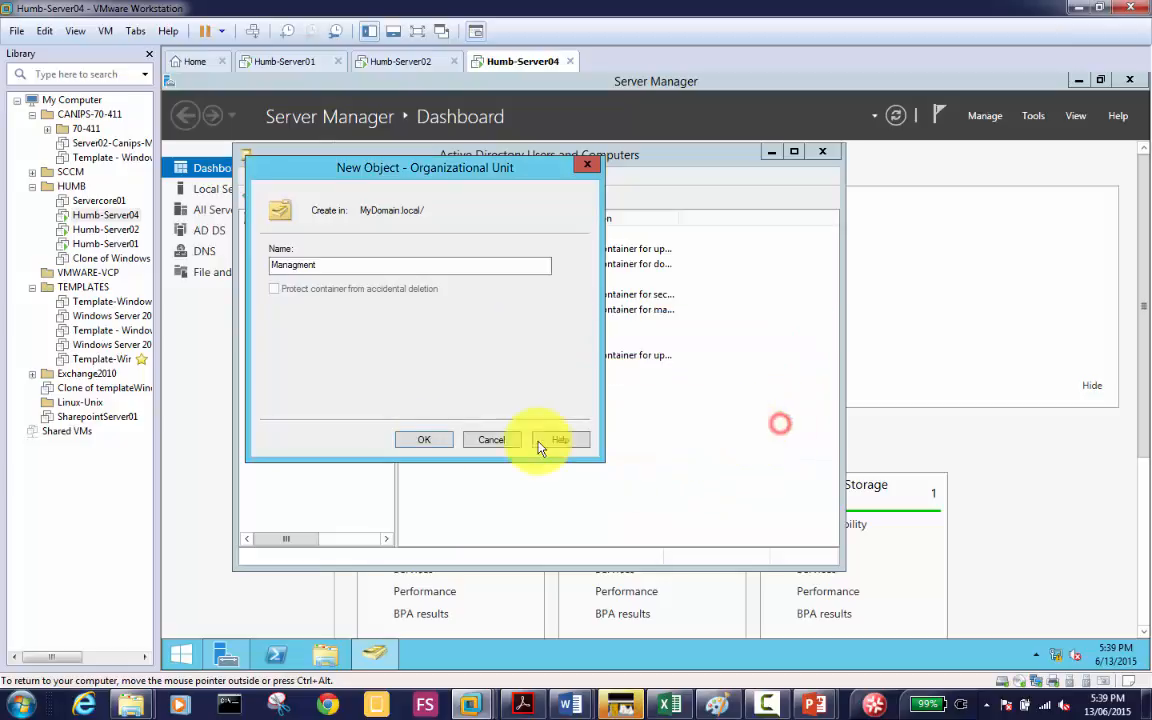
click(496, 441)
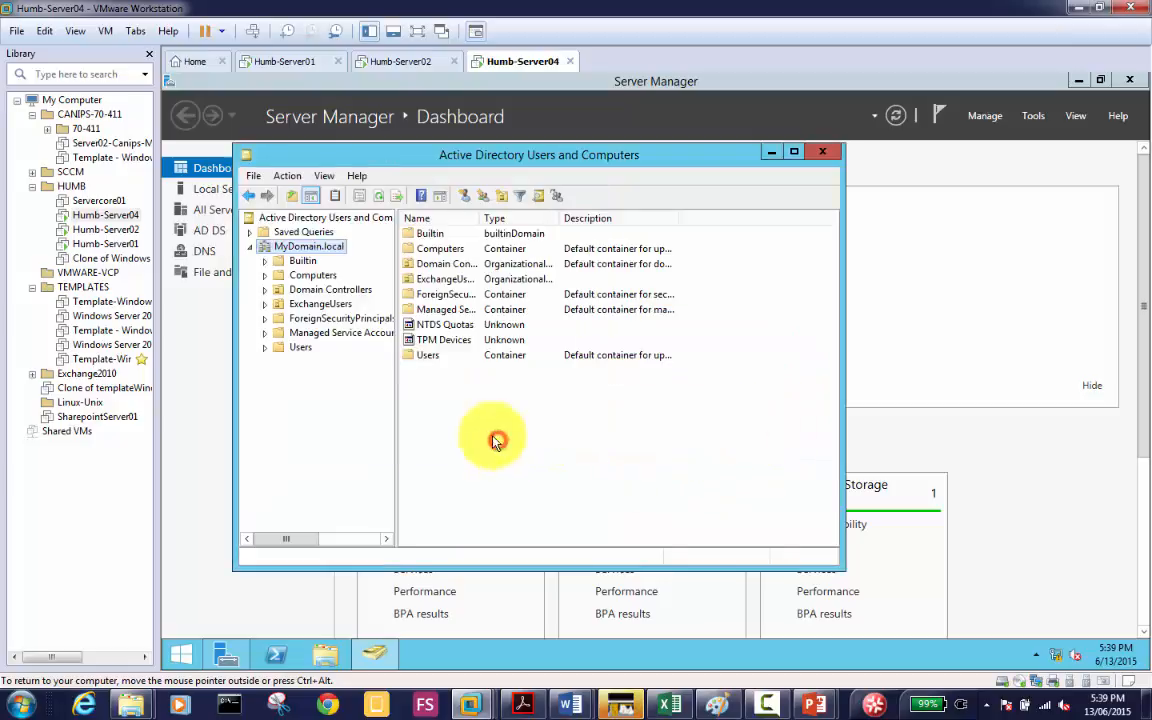
Step: Open the Manage menu in Humb-Server04's Server Manager
right_click(330, 251)
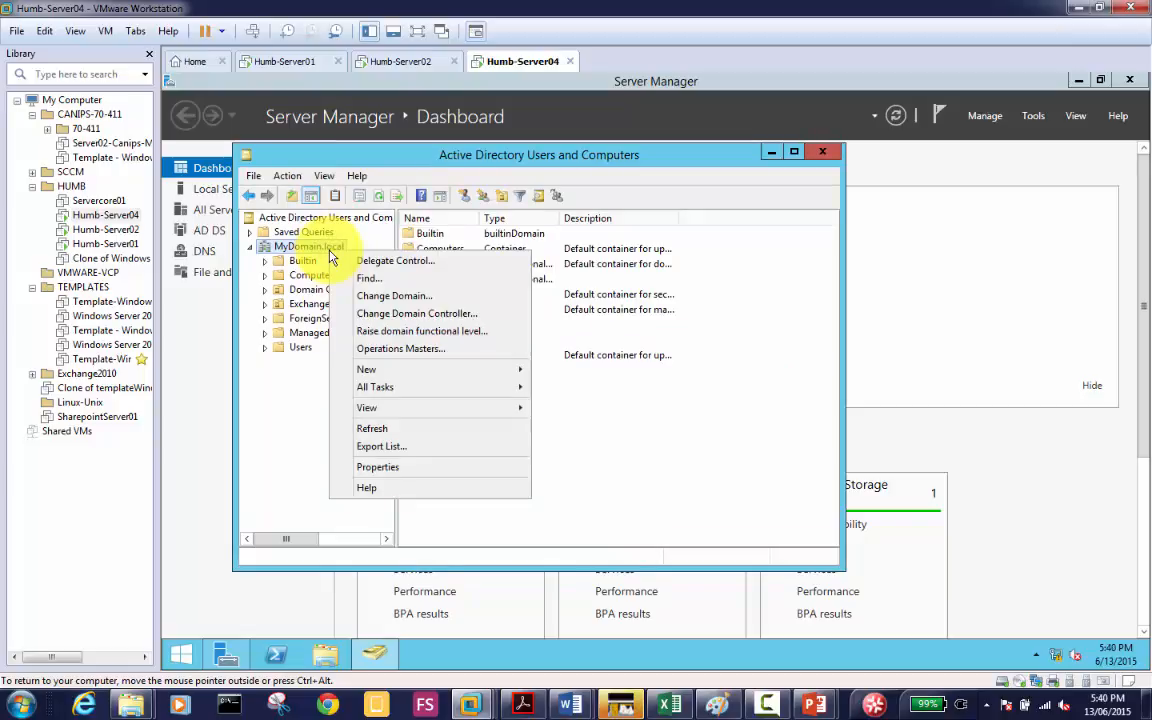
click(980, 118)
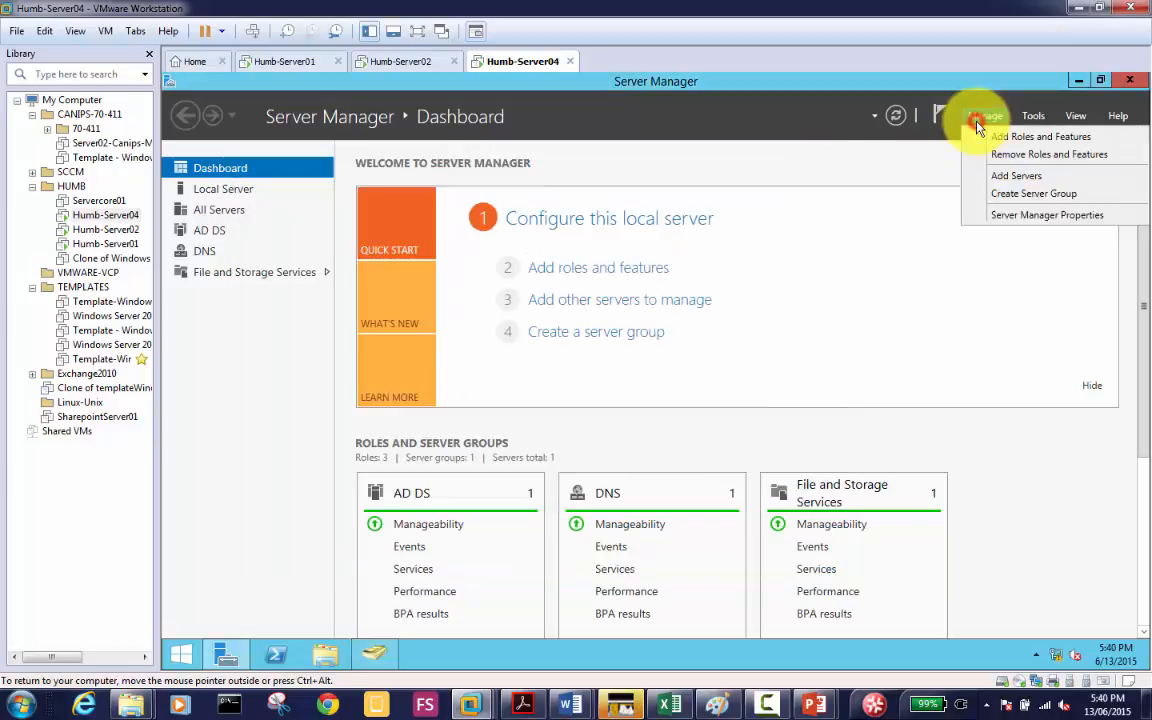
Step: Remove Roles and Features: uncheck AD DS with its tools, then choose to demote this domain controller
click(1050, 155)
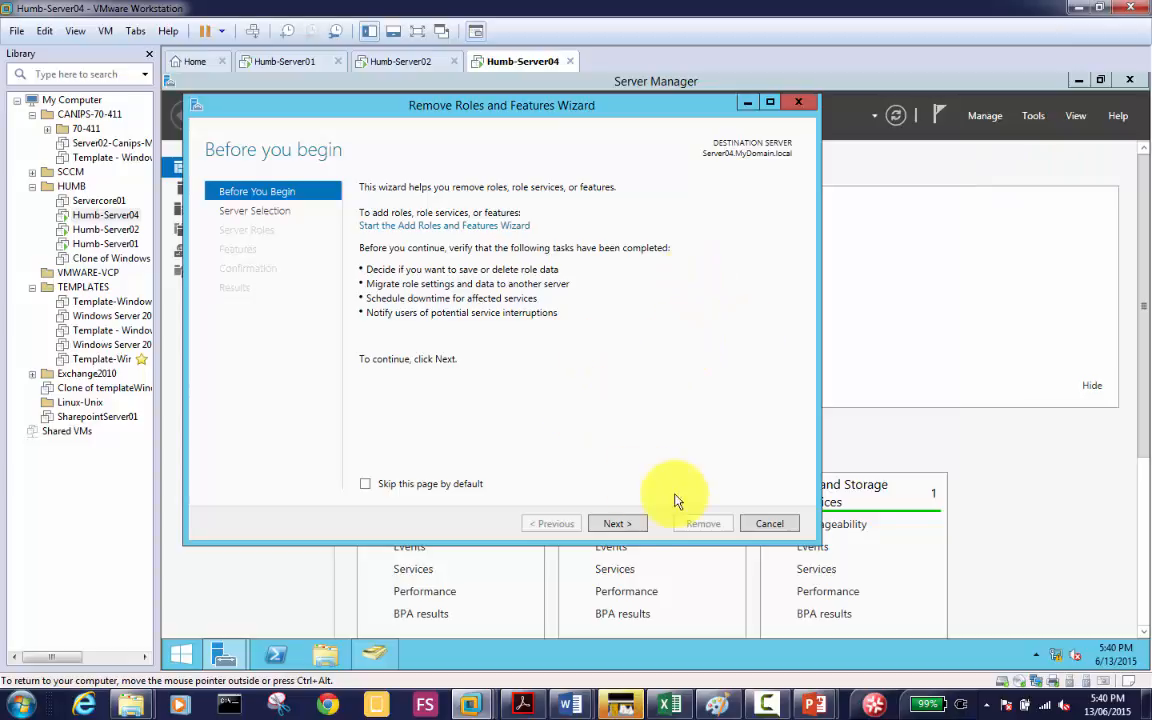
click(614, 524)
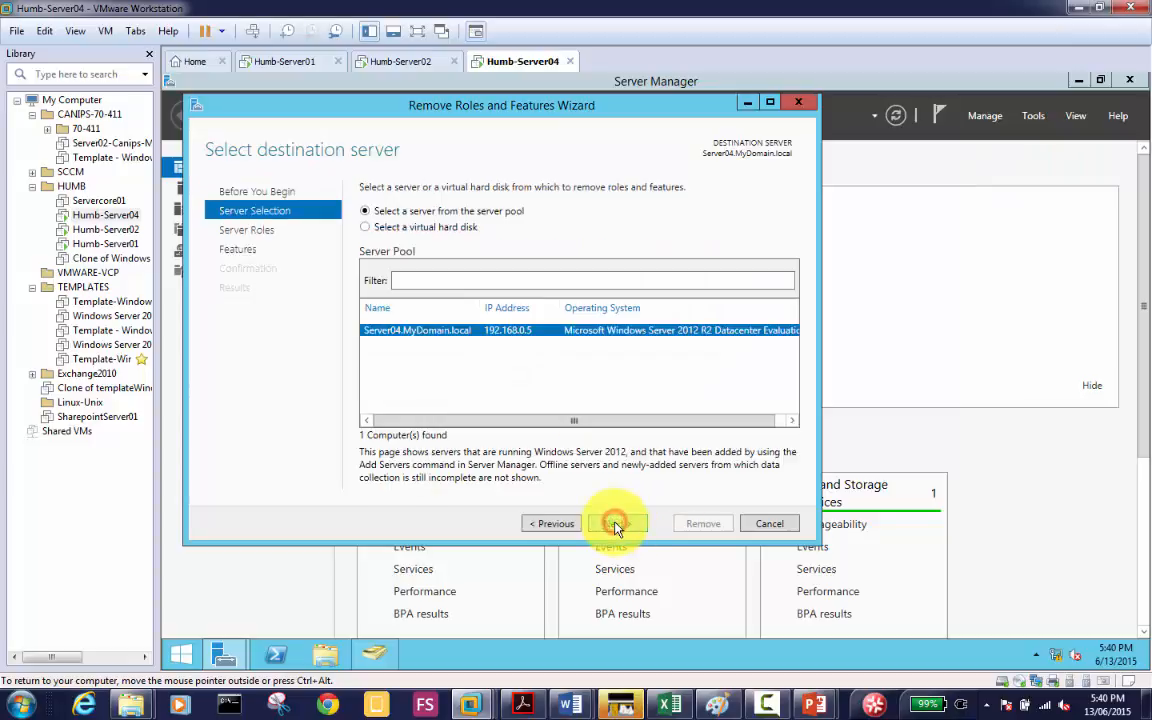
click(616, 525)
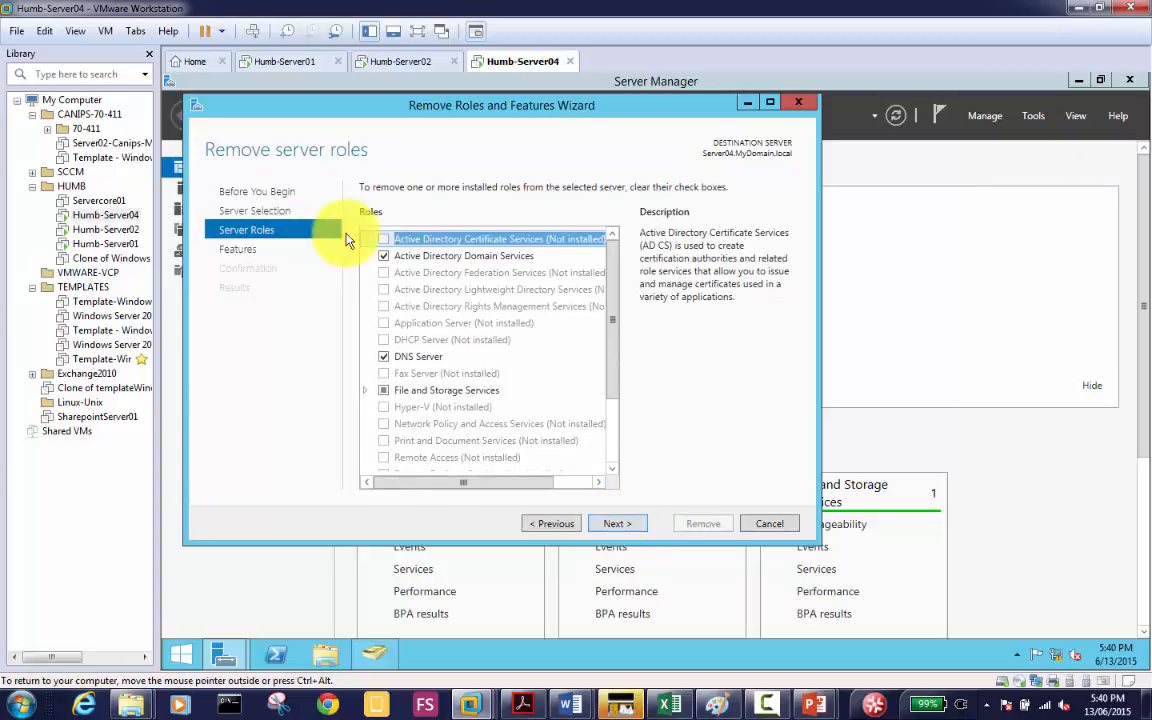
click(383, 257)
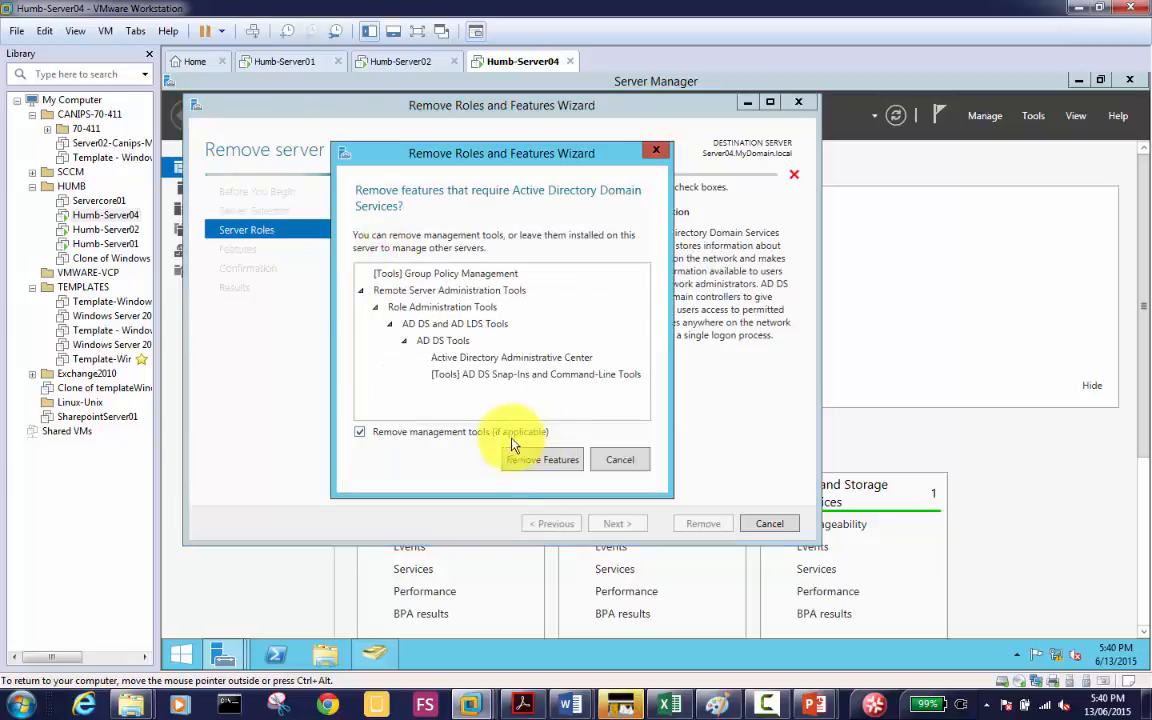
click(536, 462)
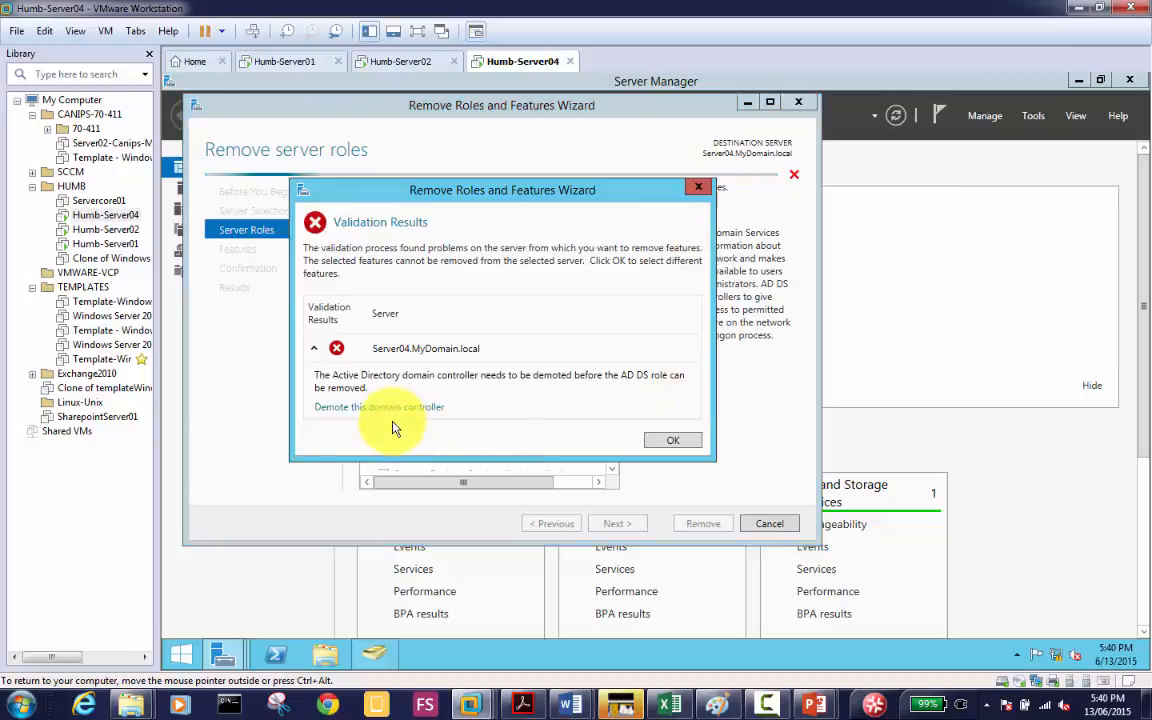
click(390, 408)
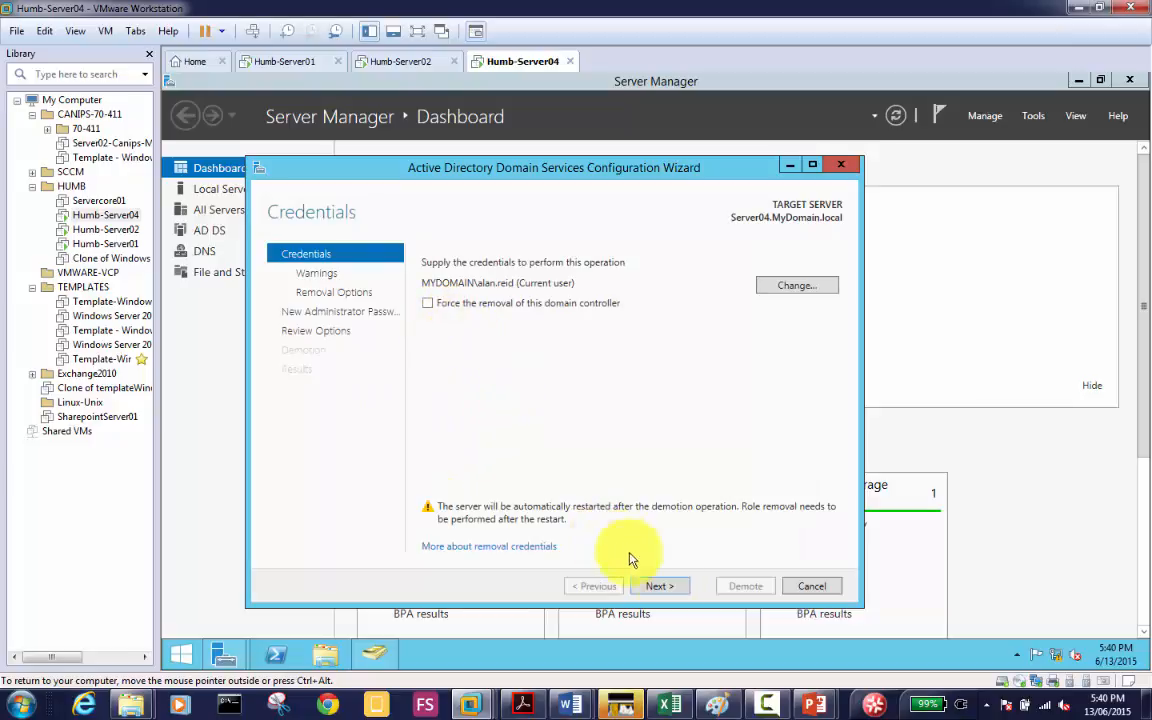
Step: Keep current credentials, tick 'Proceed with removal' on Warnings, and reach Removal Options
click(664, 586)
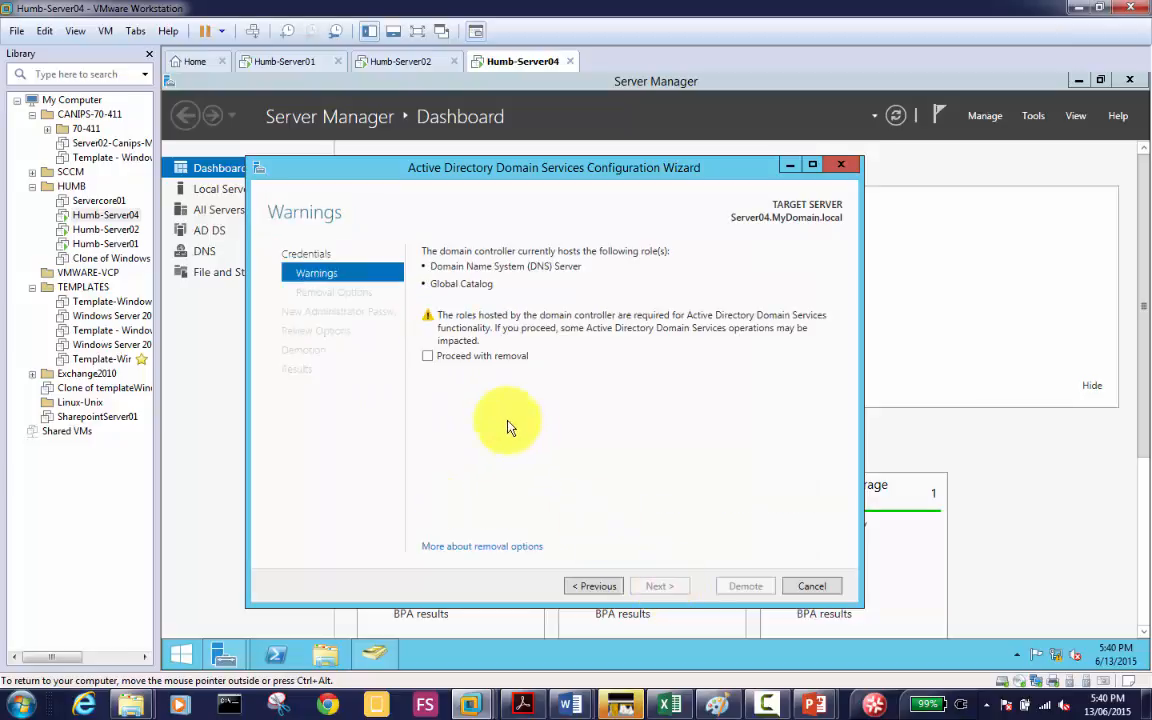
click(483, 357)
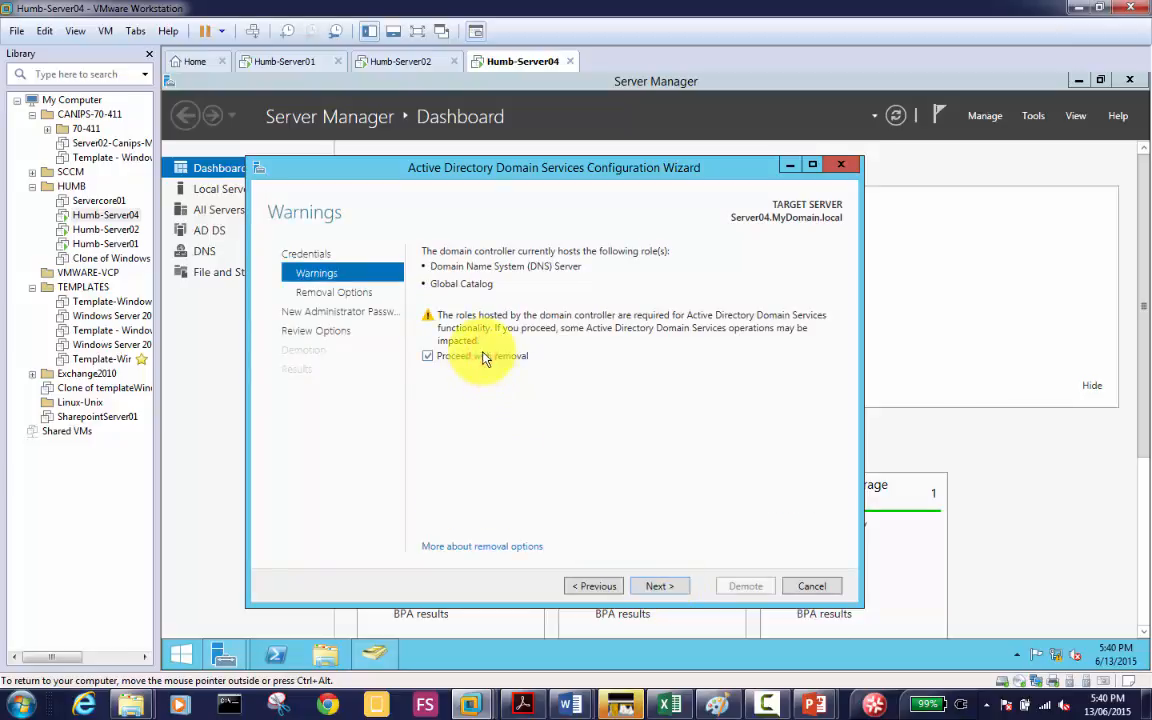
click(665, 588)
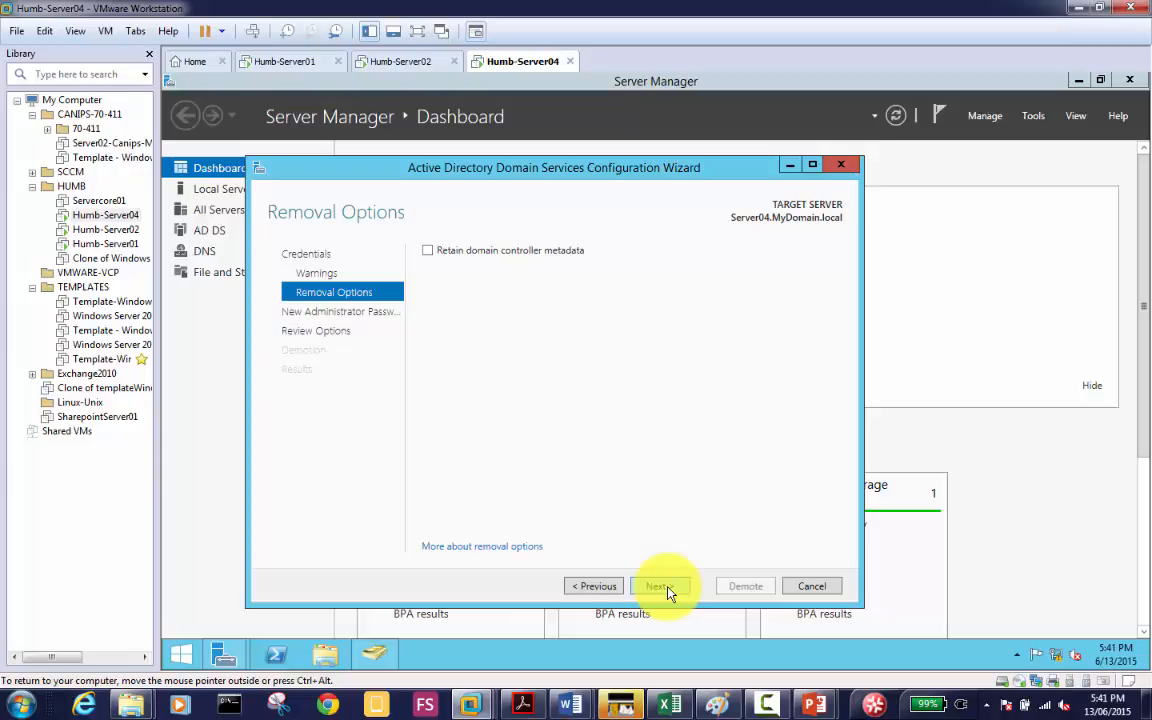
Step: Enter and confirm a new local Administrator password, then continue to Review Options
click(660, 586)
text(••••••••)
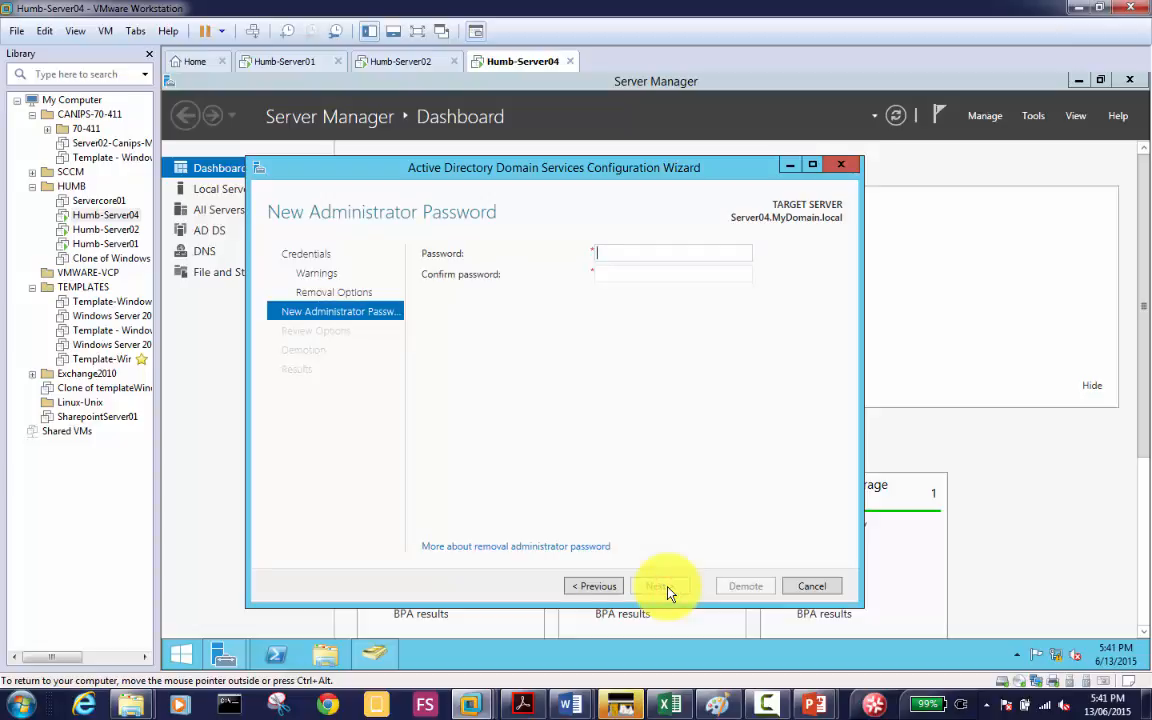
text(••••••••••)
key(BackSpace)
key(BackSpace)
key(BackSpace)
key(BackSpace)
key(BackSpace)
key(BackSpace)
key(BackSpace)
key(BackSpace)
key(BackSpace)
key(BackSpace)
key(BackSpace)
key(BackSpace)
key(BackSpace)
key(BackSpace)
key(BackSpace)
key(BackSpace)
key(BackSpace)
key(BackSpace)
text(•••••••••)
key(Tab)
text(•••••••••)
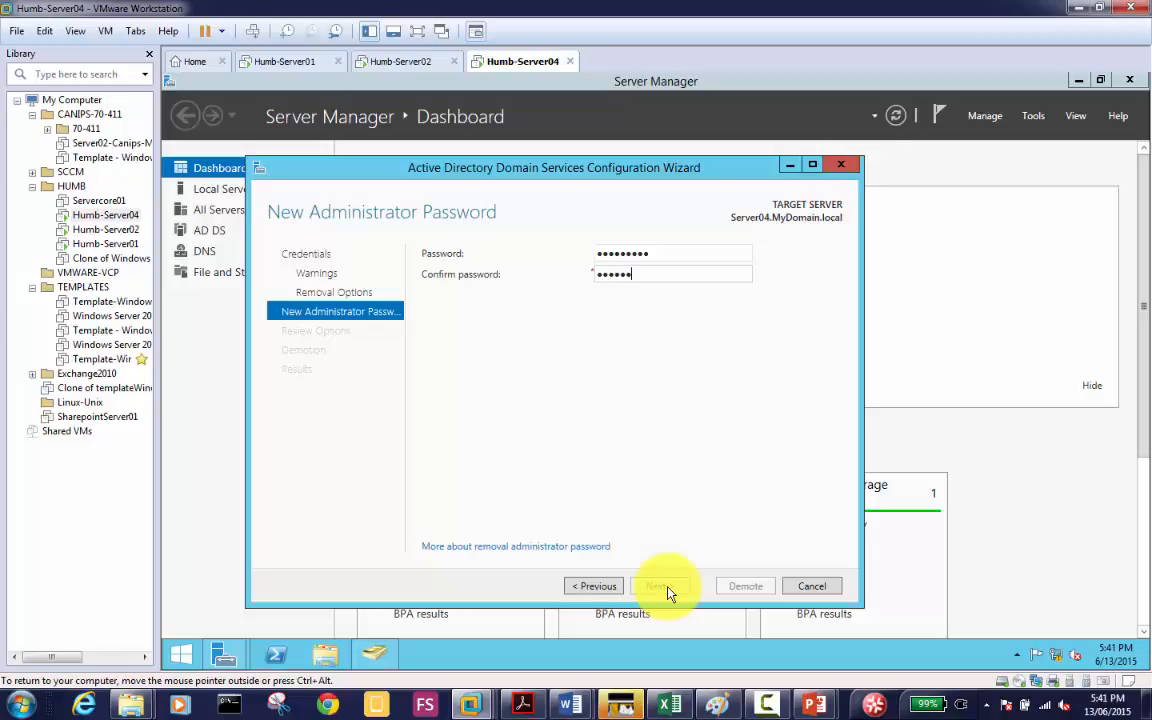
click(670, 591)
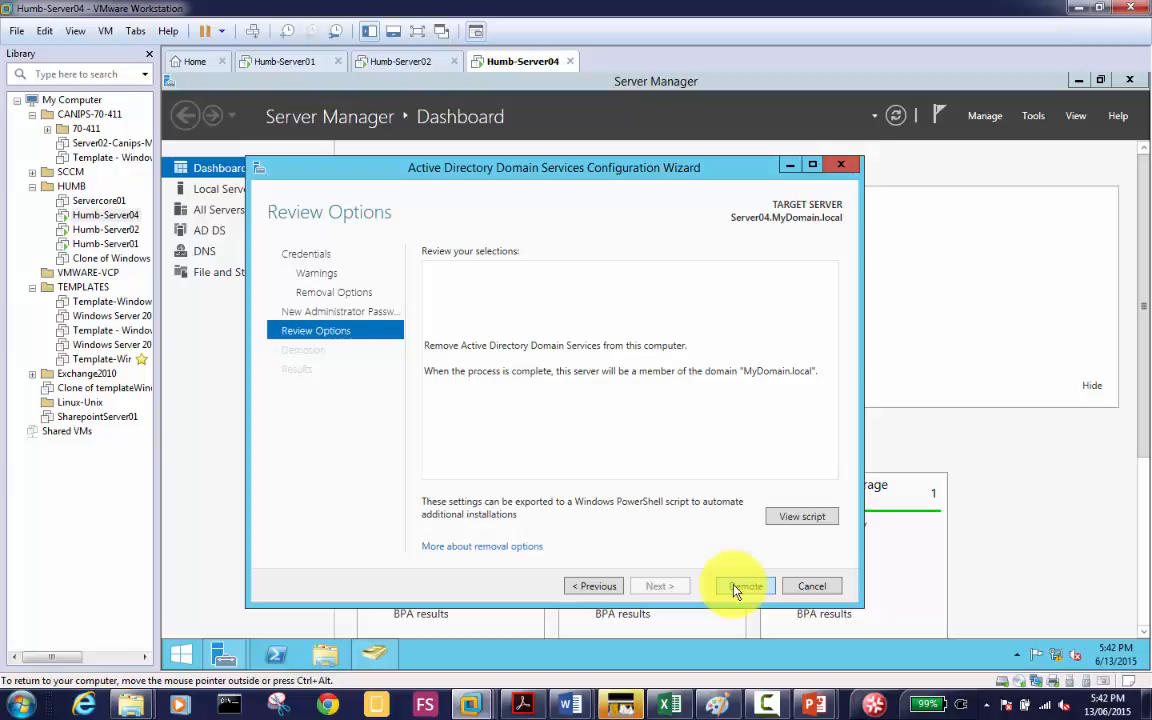
Step: Cancel the Server04 demotion wizard, confirming with Yes
click(812, 585)
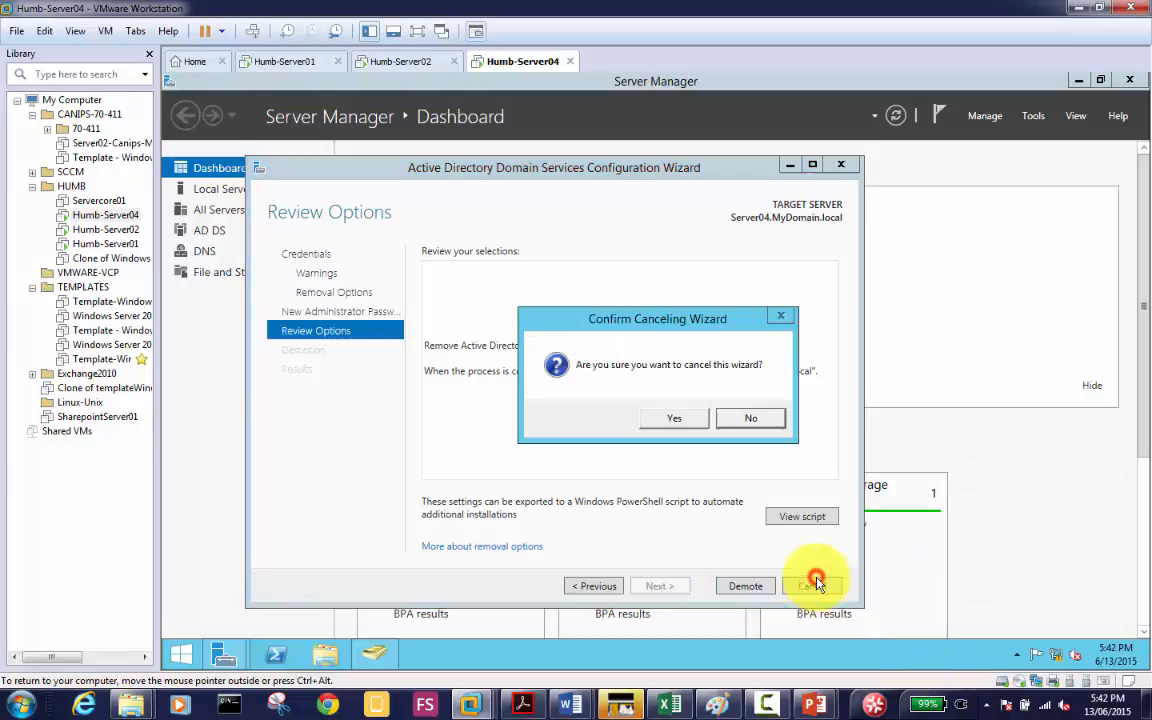
click(670, 418)
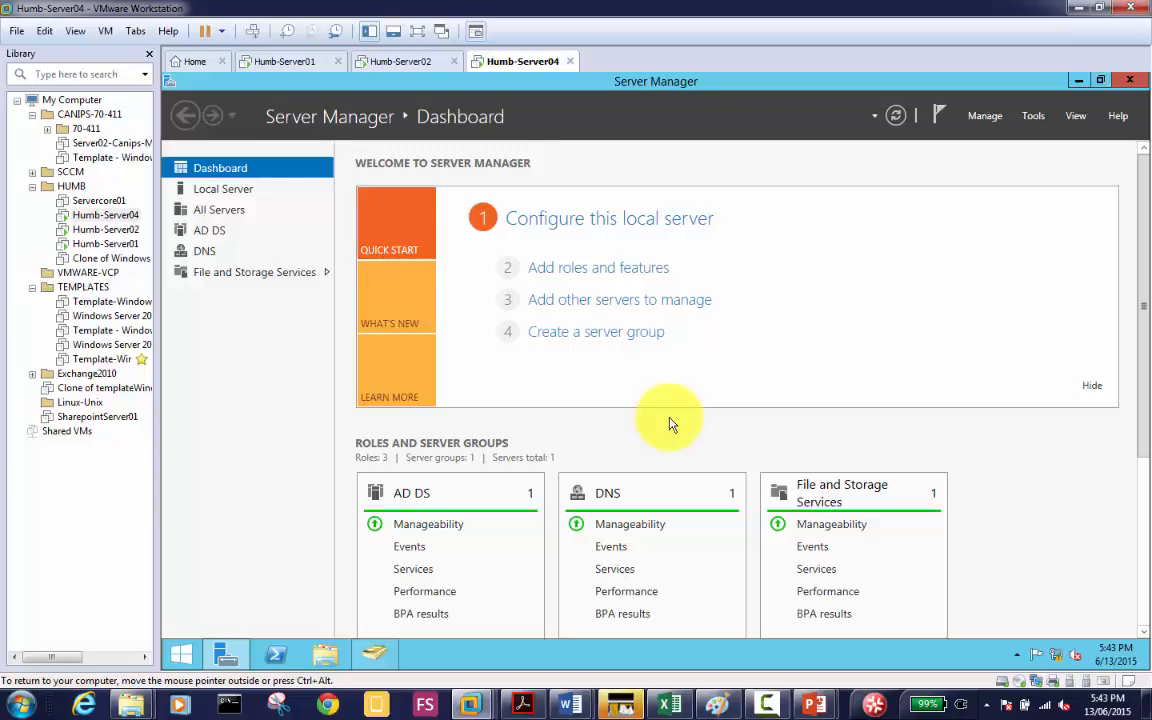
Step: On Humb-Server01, view the Allowed RODC Password Replication Group's members, then show the KB 949257 article in Chrome
click(278, 68)
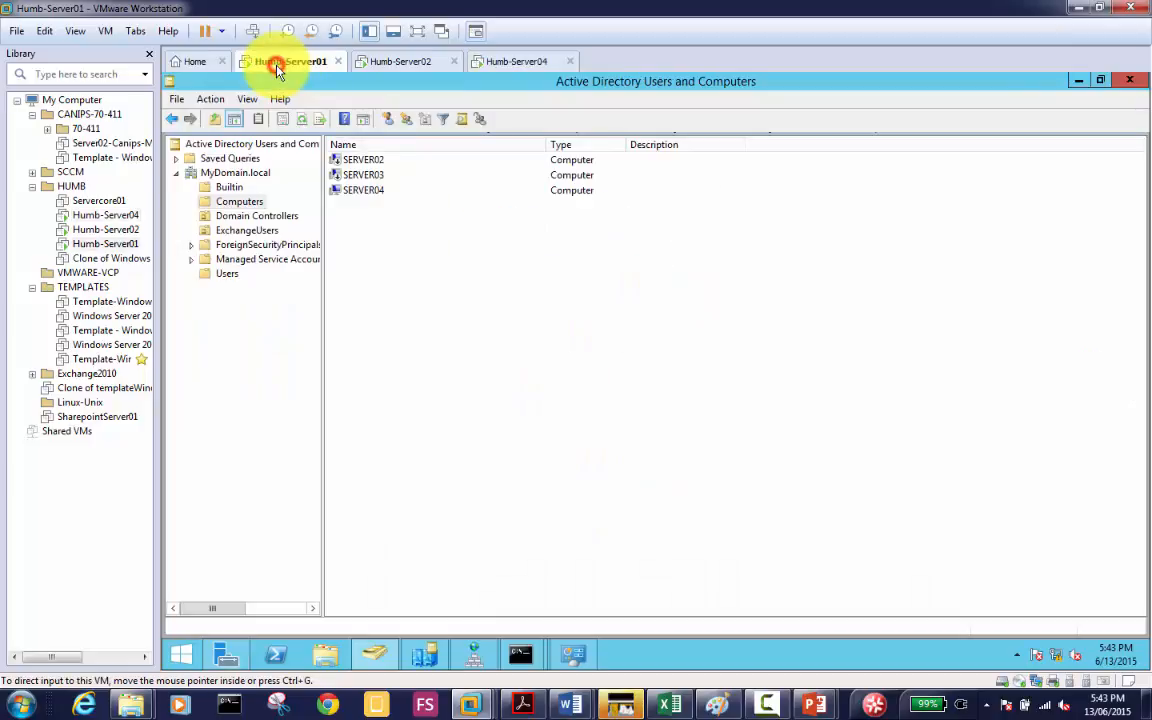
click(226, 274)
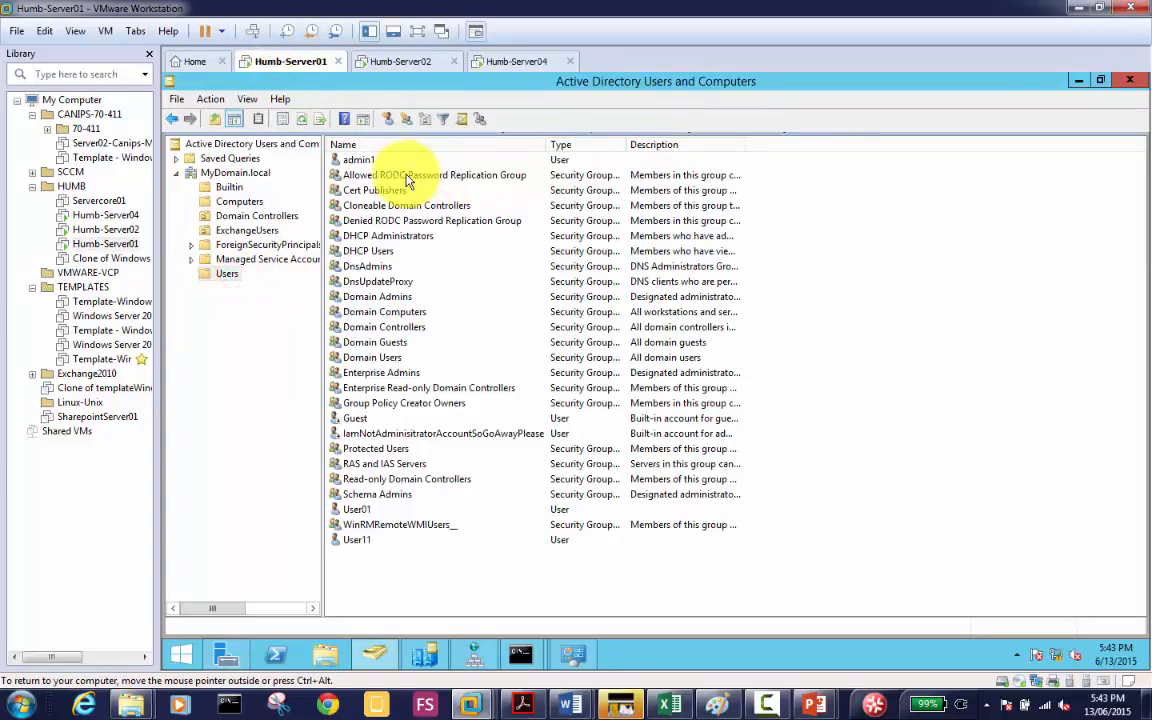
click(438, 177)
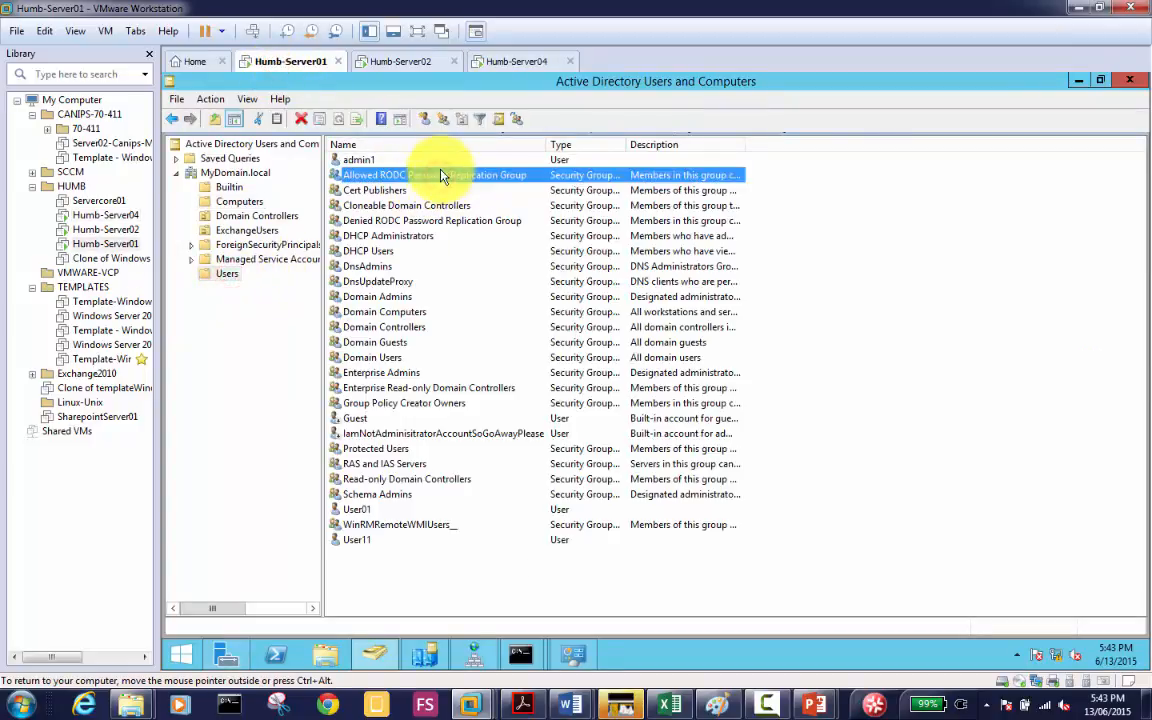
double_click(441, 177)
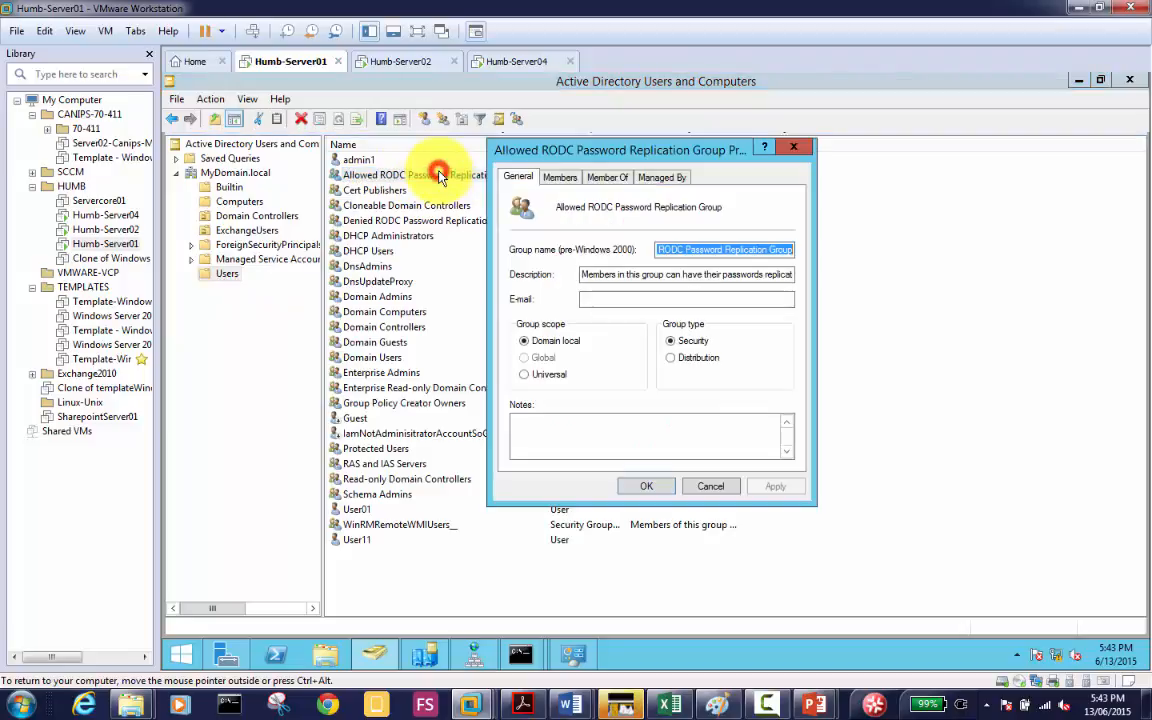
click(560, 178)
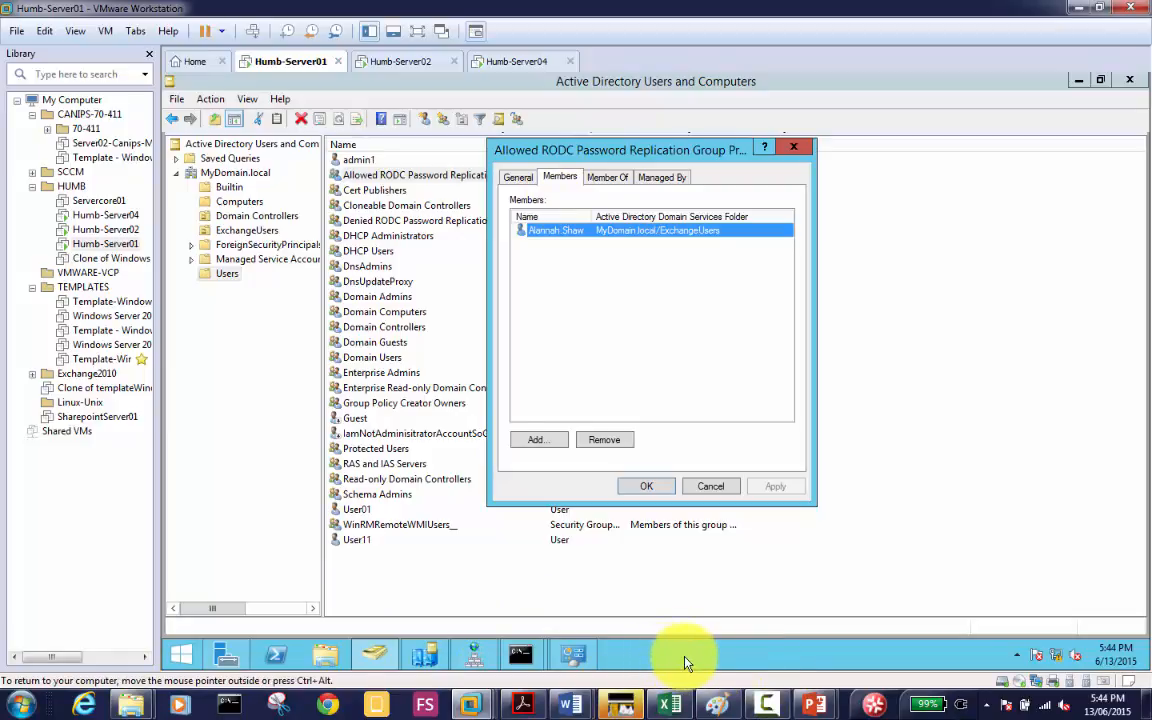
click(330, 707)
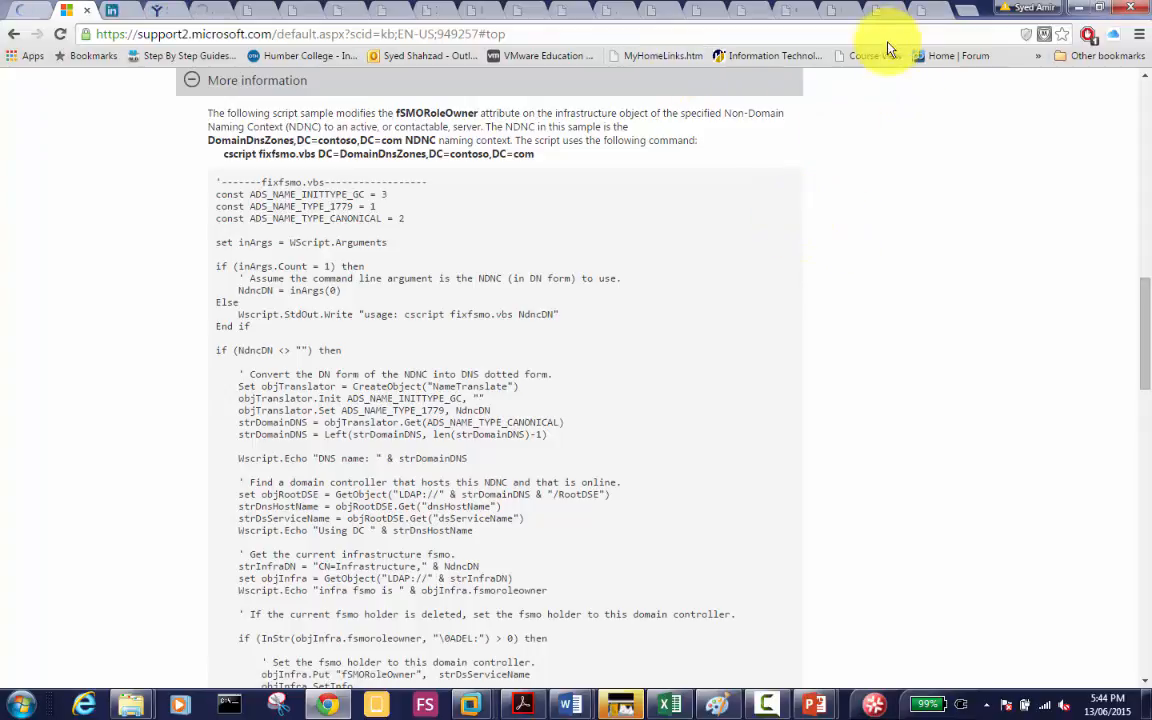
Step: In notepad.cc, add an 'Assignment -' heading on a new line below the server03 note
click(875, 14)
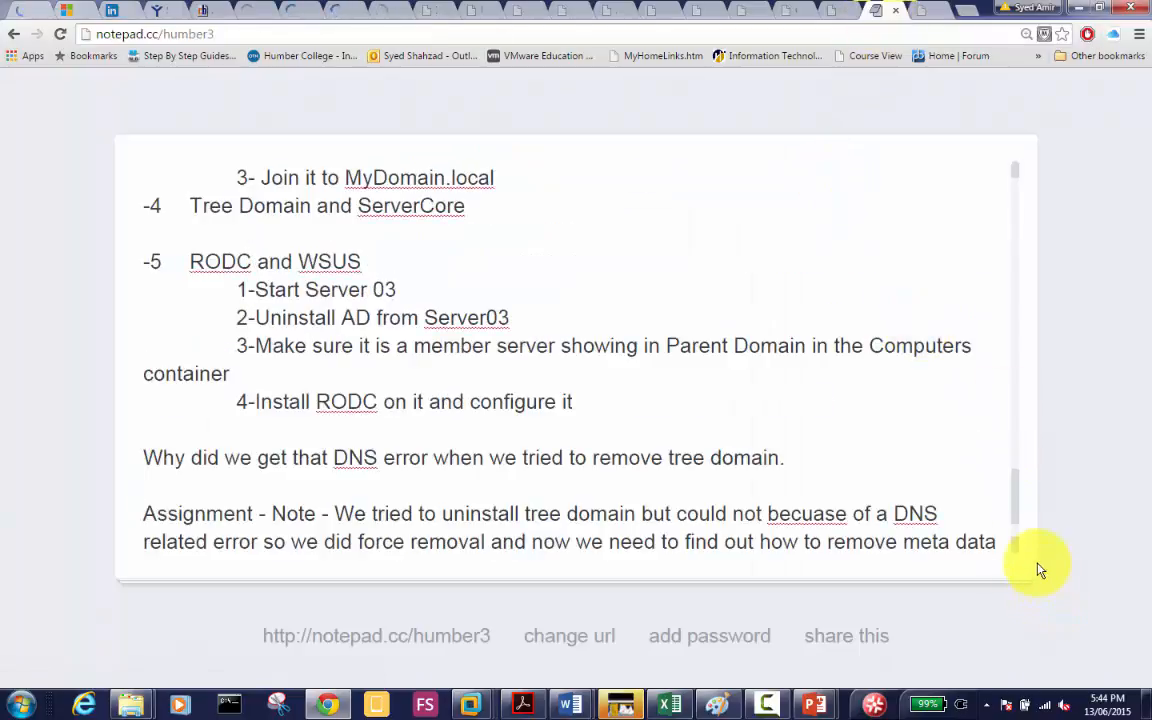
click(1016, 547)
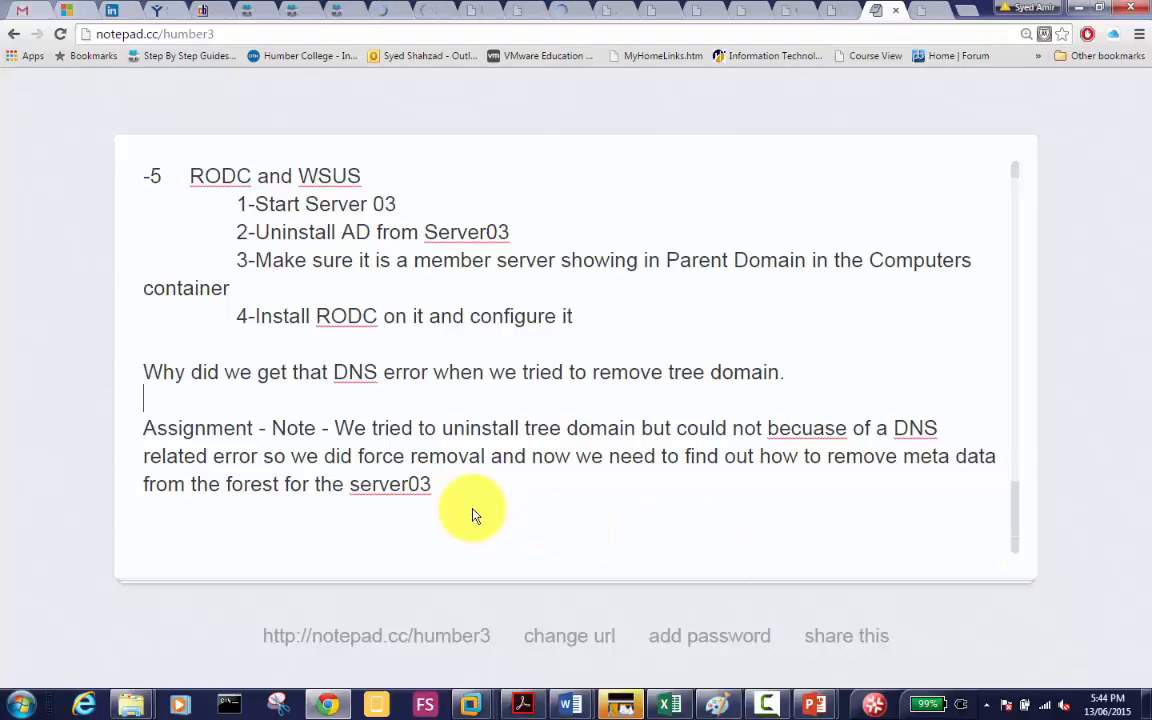
click(456, 488)
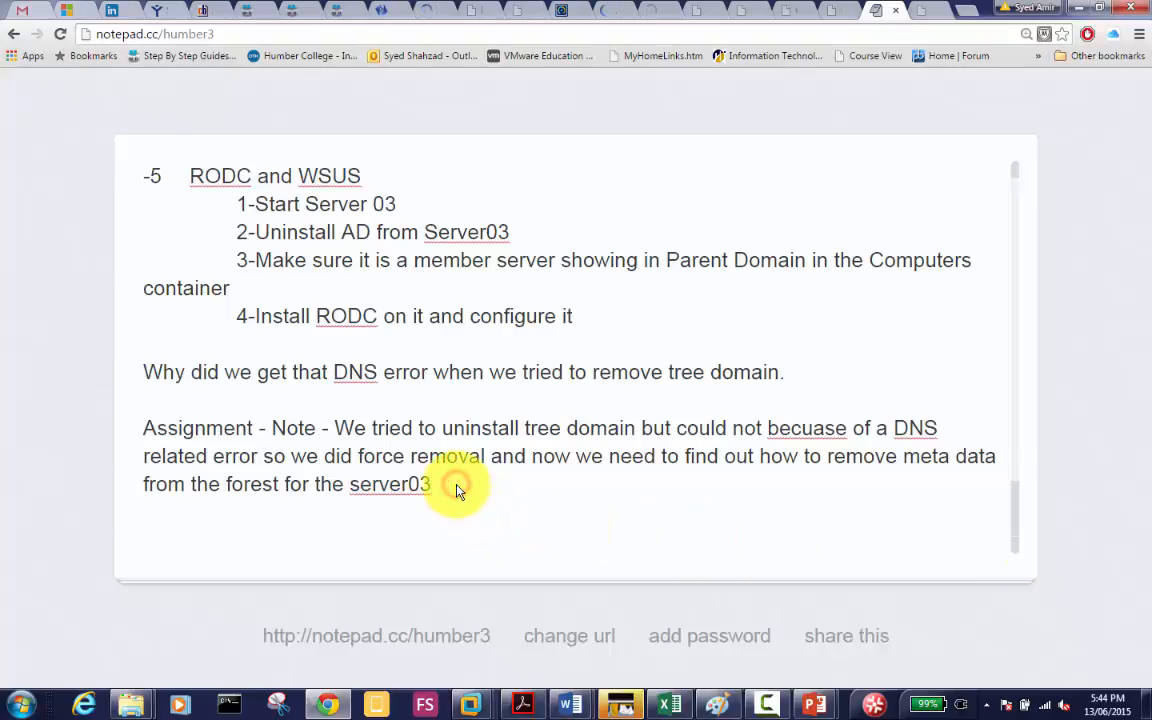
key(Return)
key(Return)
text(As)
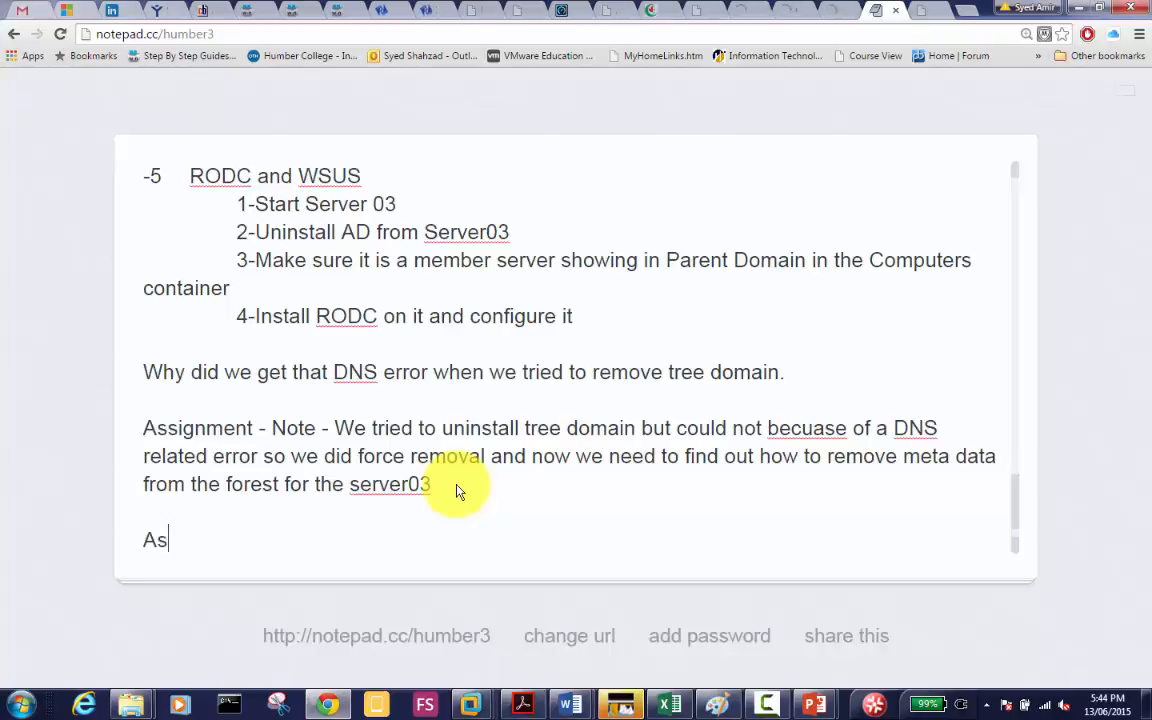
text(signment )
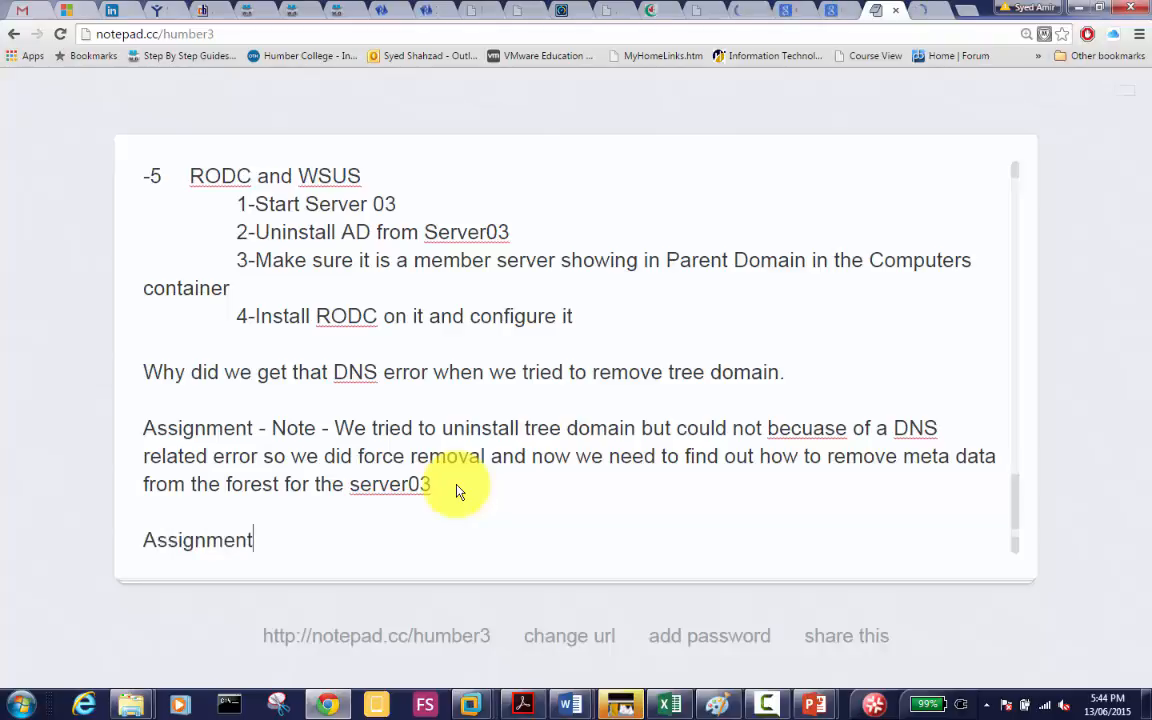
text(-)
key(Return)
Step: Add the indented item '1-Add windows client machine to the domain mydomain.local'
key(Tab)
key(Tab)
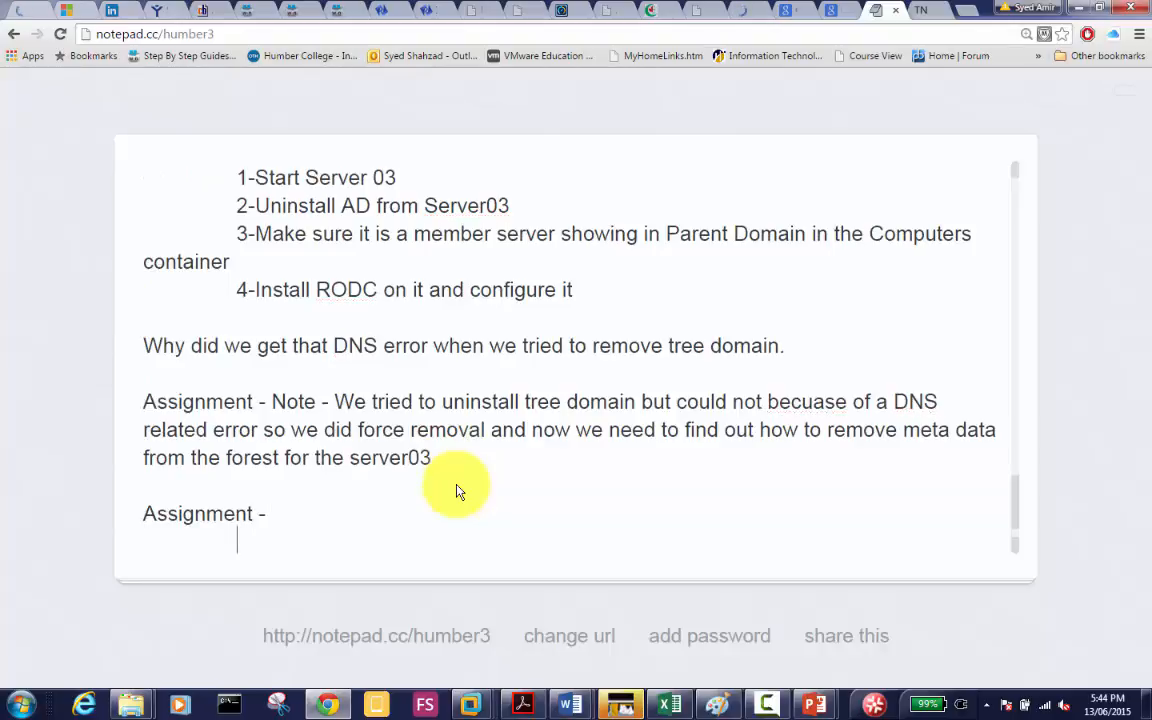
text(1-Add windows clie)
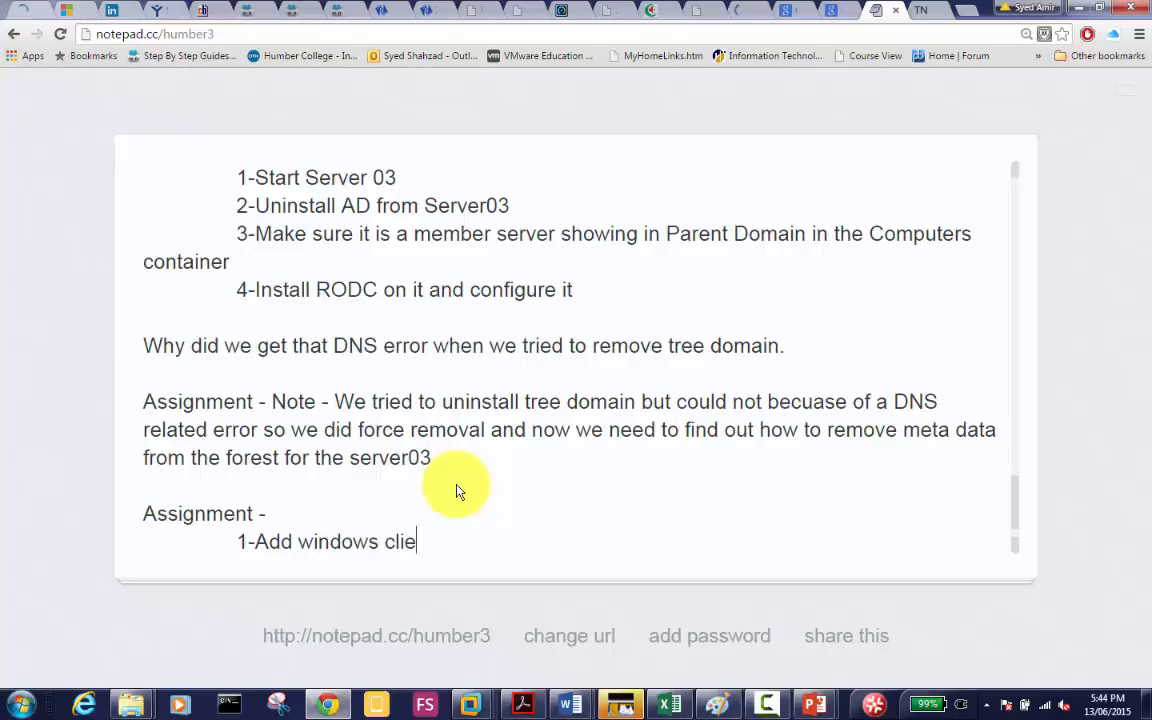
text(nt machine to the doain)
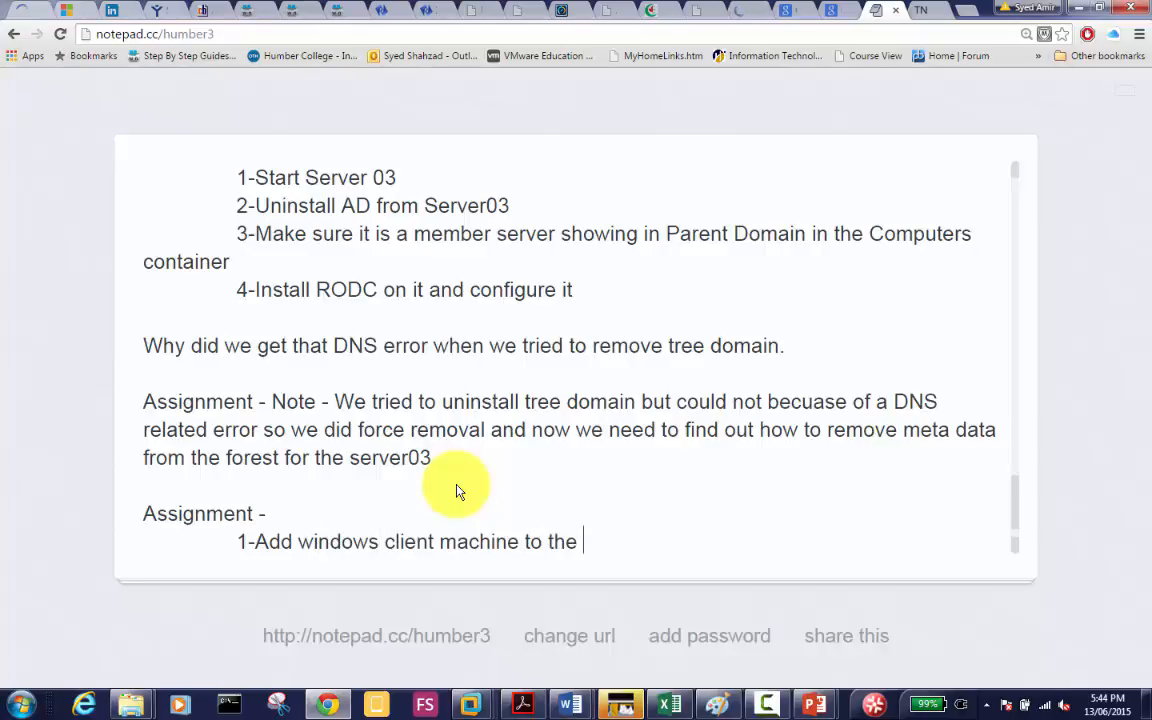
key(BackSpace)
key(BackSpace)
key(BackSpace)
text(main)
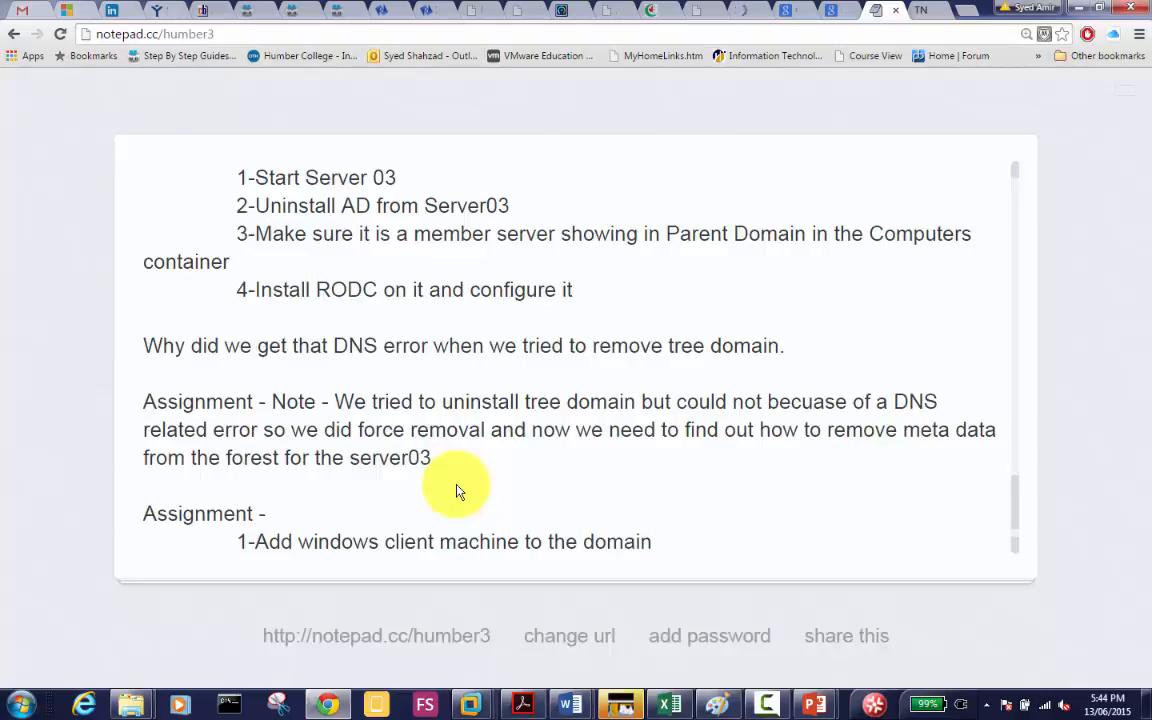
text( mydomain)
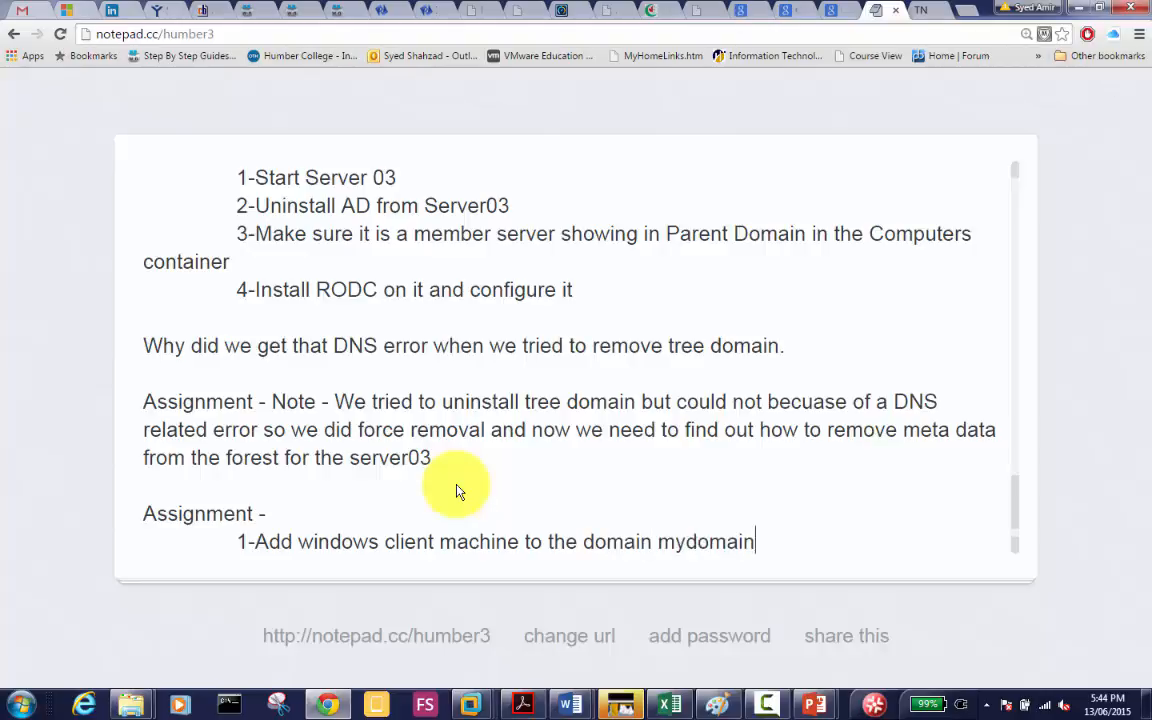
text(.local)
Step: Add indented items '2- Add it to the Allowed RODC .......' and '3-Login'
key(Return)
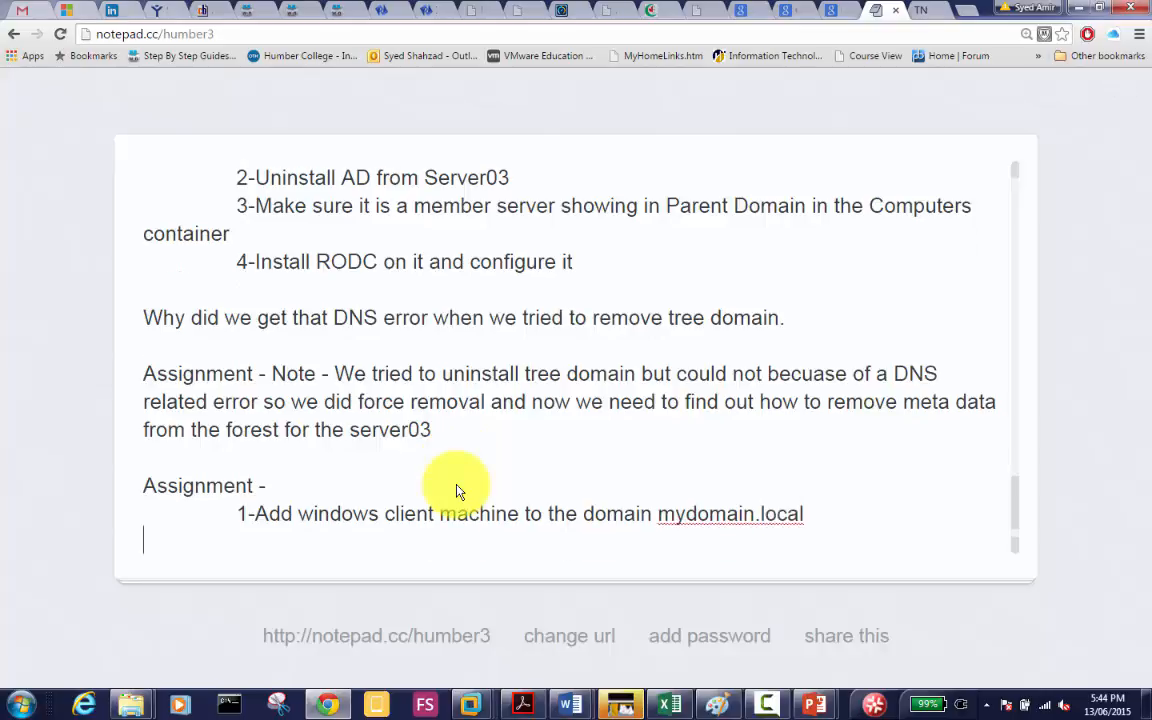
key(Tab)
key(Tab)
text(2- )
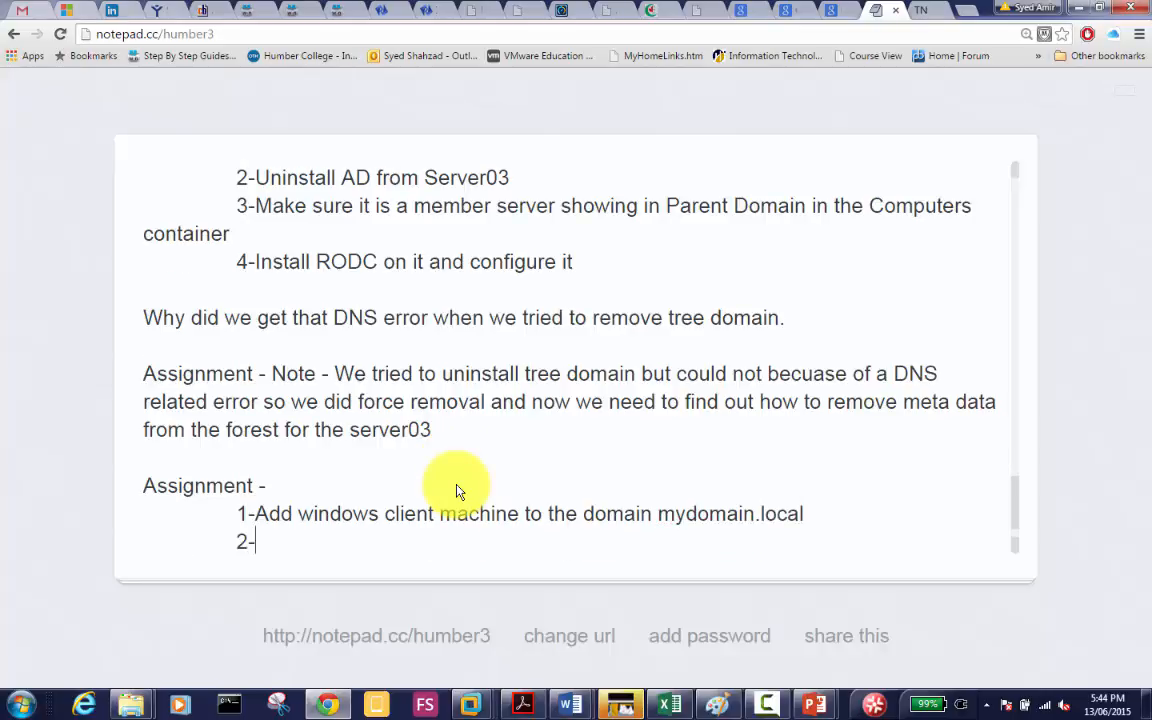
text(Add it to the )
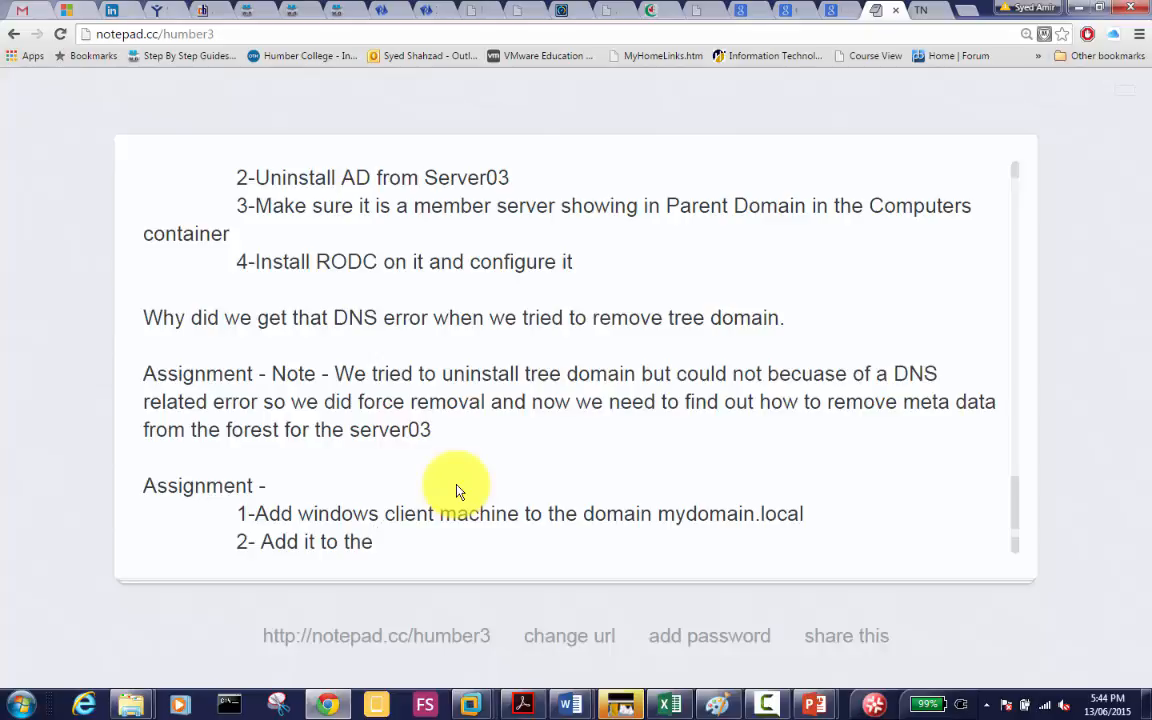
text(Allowed)
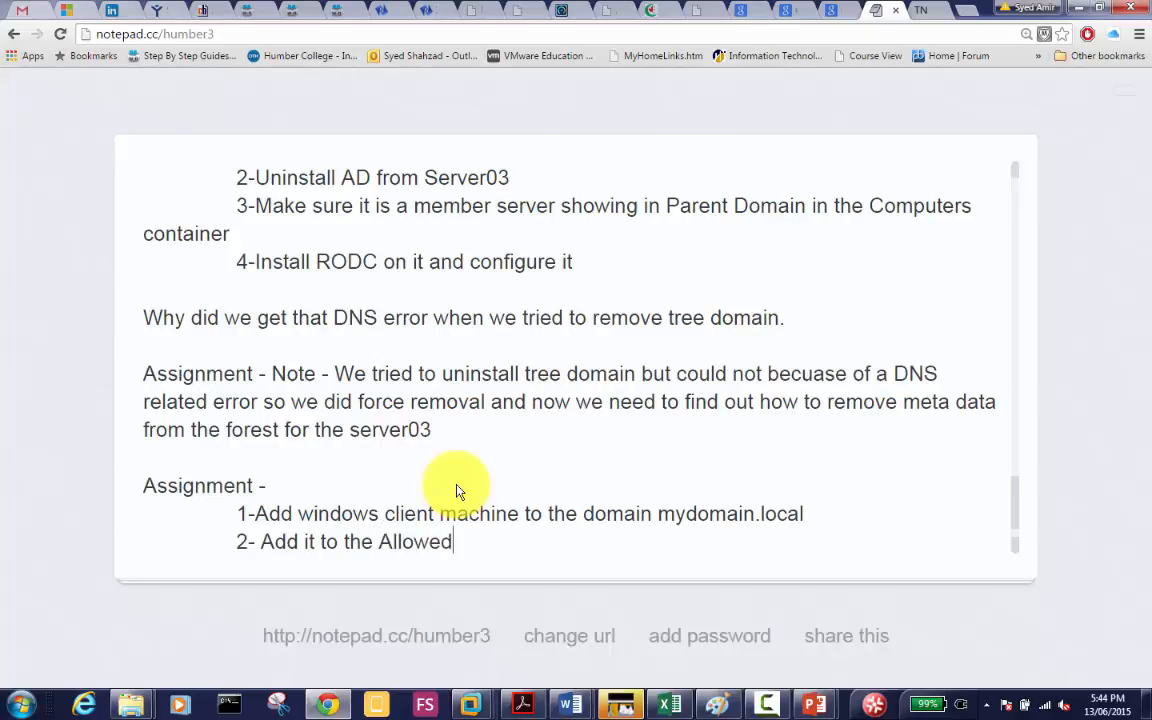
text( ROIDC)
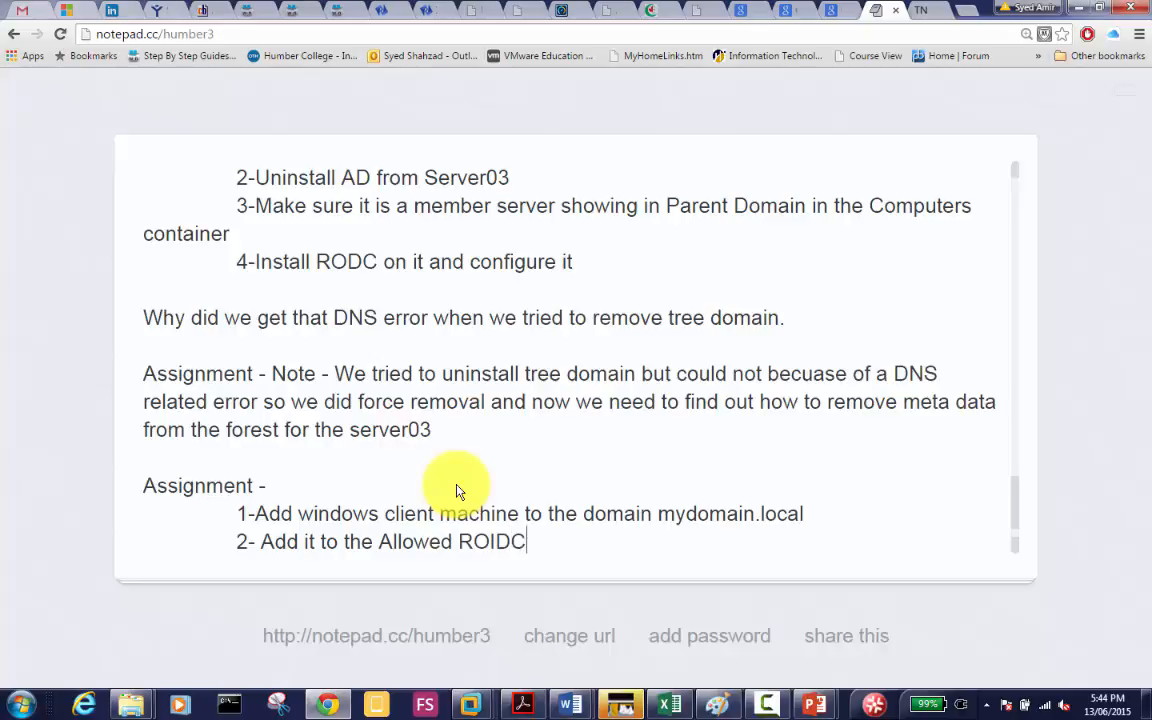
key(BackSpace)
key(BackSpace)
key(BackSpace)
text(DC .)
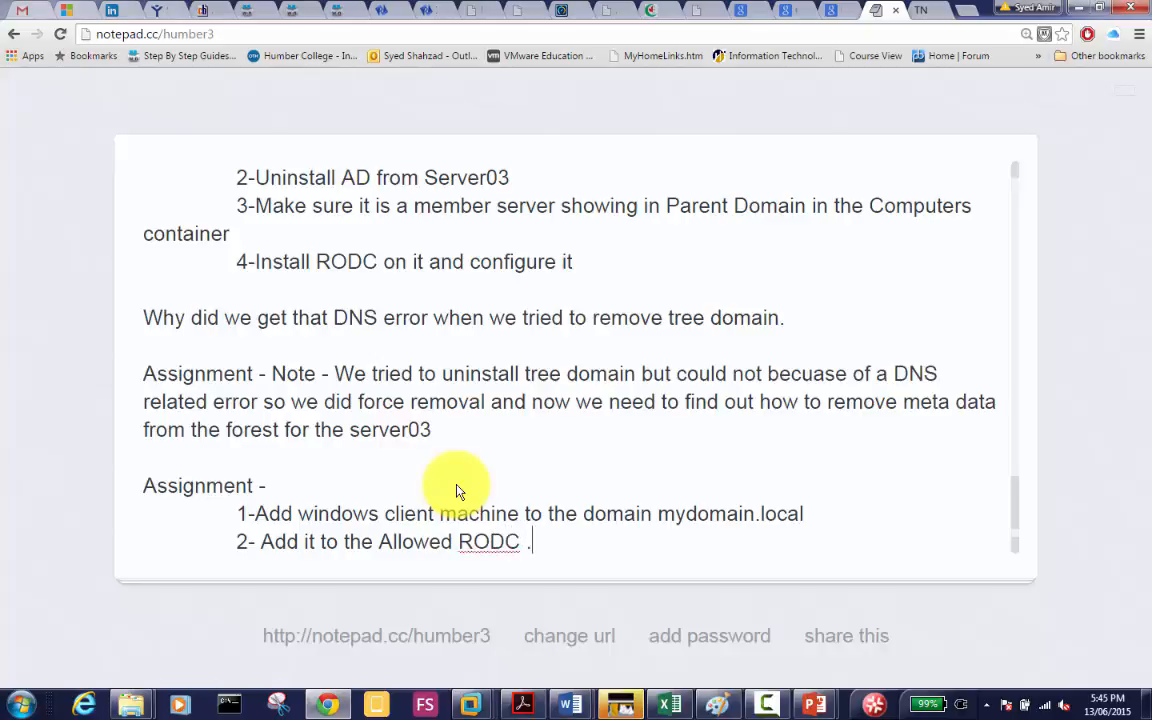
text(......)
key(Return)
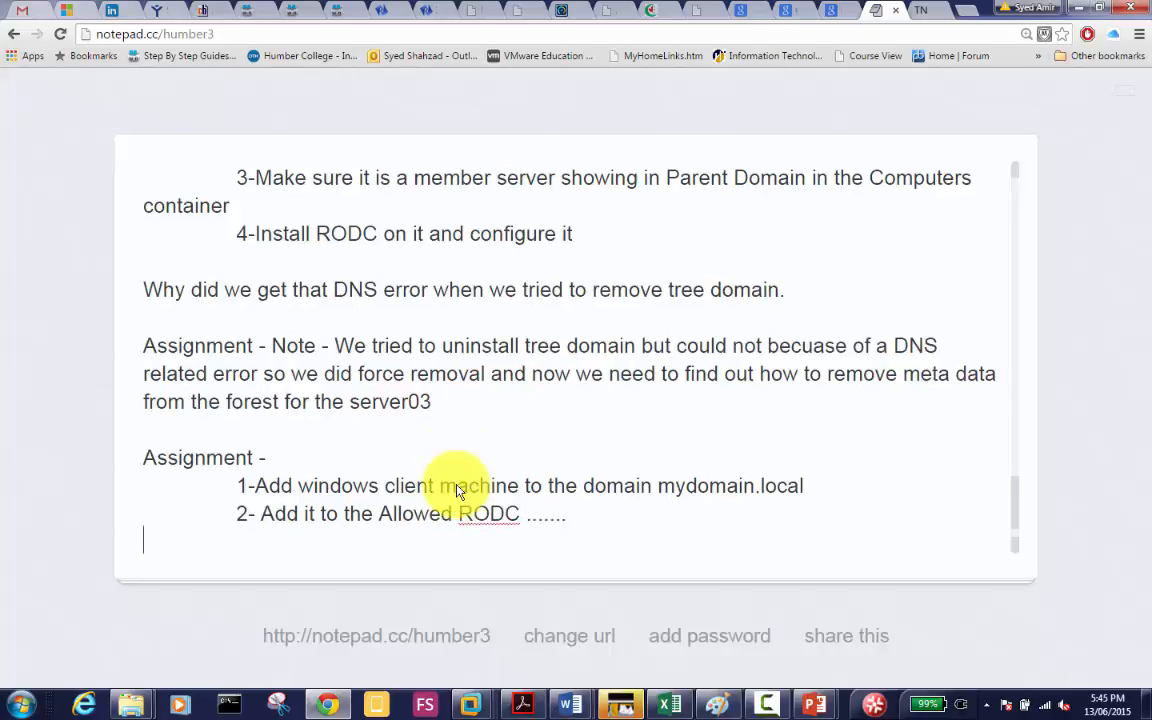
key(Tab)
key(Tab)
text(3-Login)
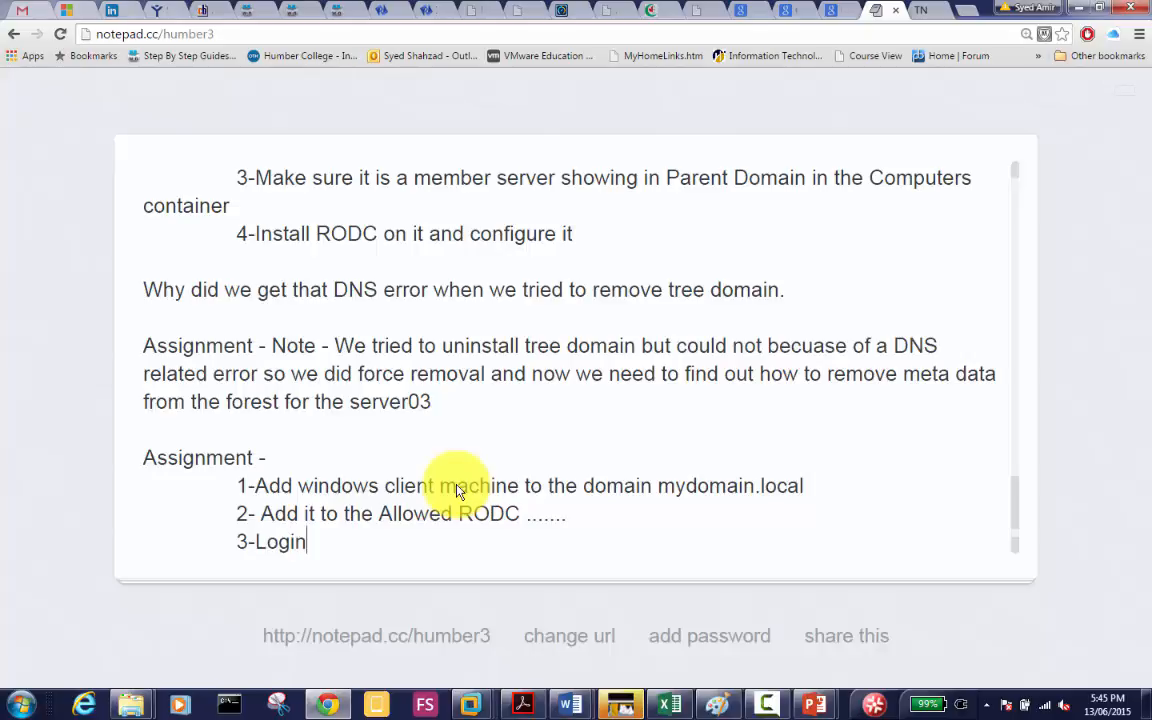
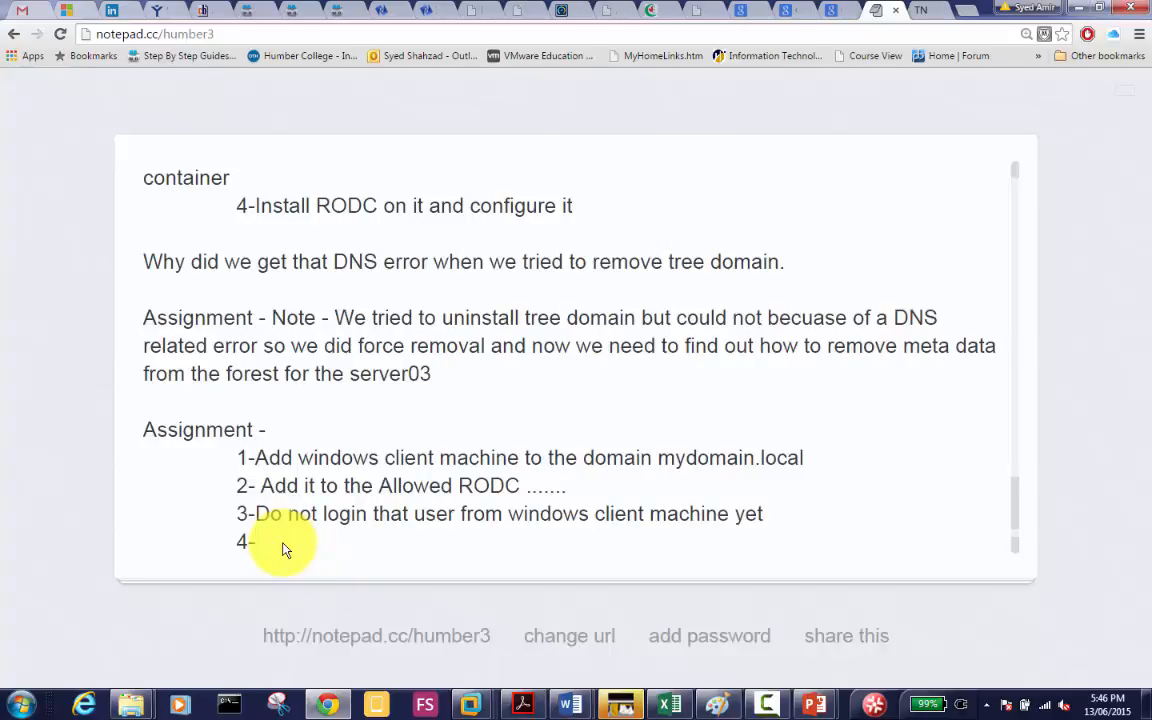
Step: Complete item 4 as '4-Shutdown server01 to simulate WAN connection down' and start a new line
text(Shutdown)
text(server)
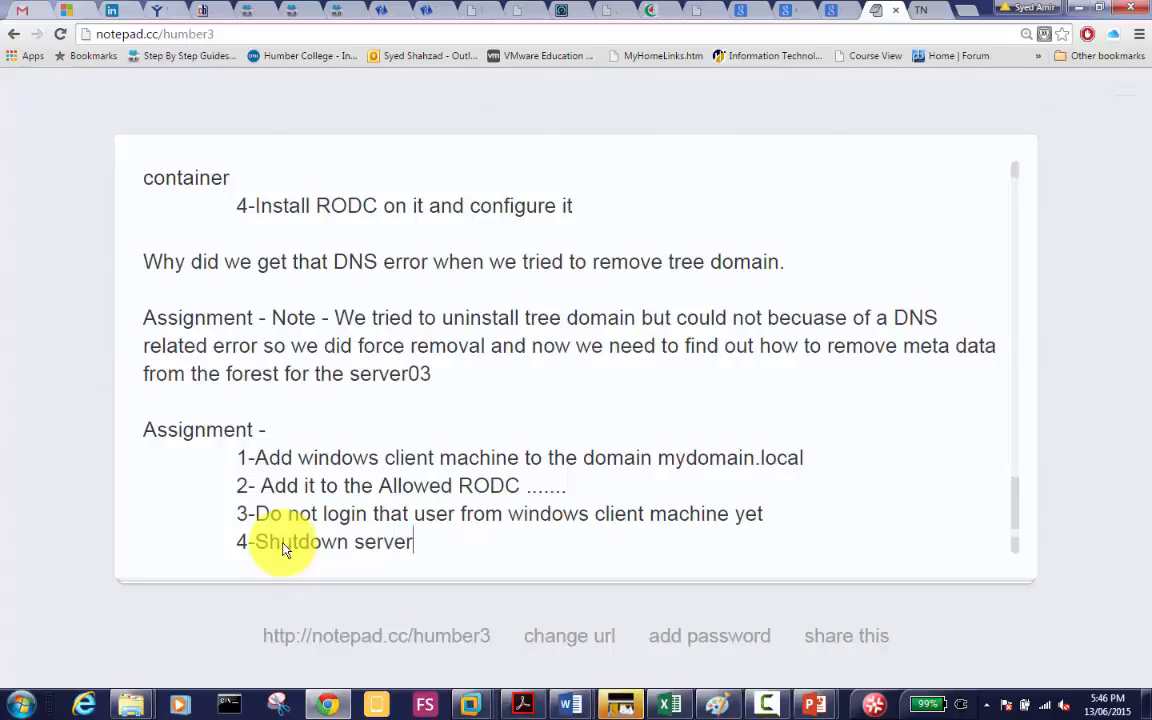
text(01 to s)
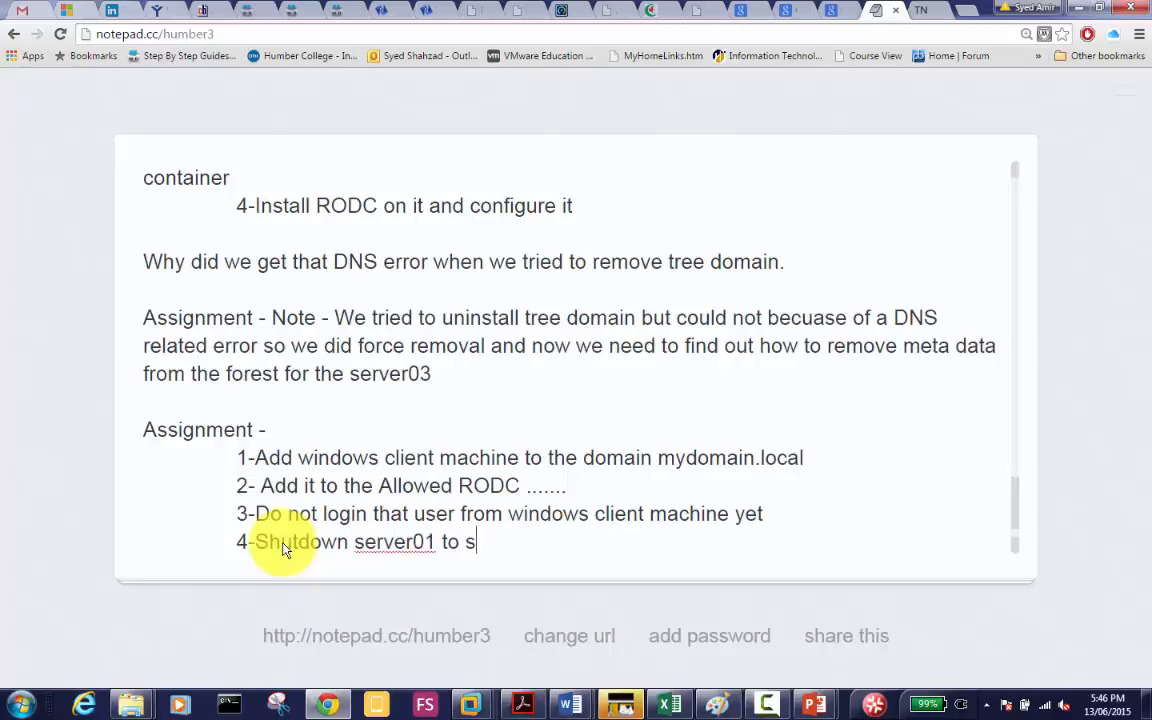
text(imulate )
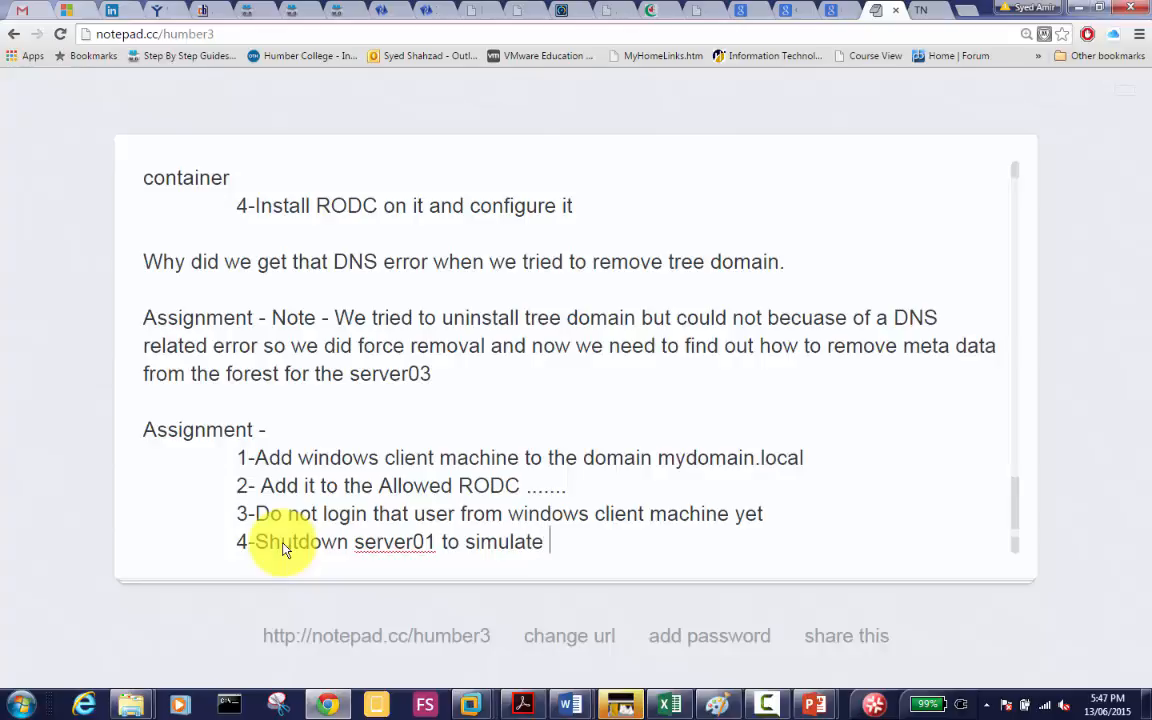
text(WAN con)
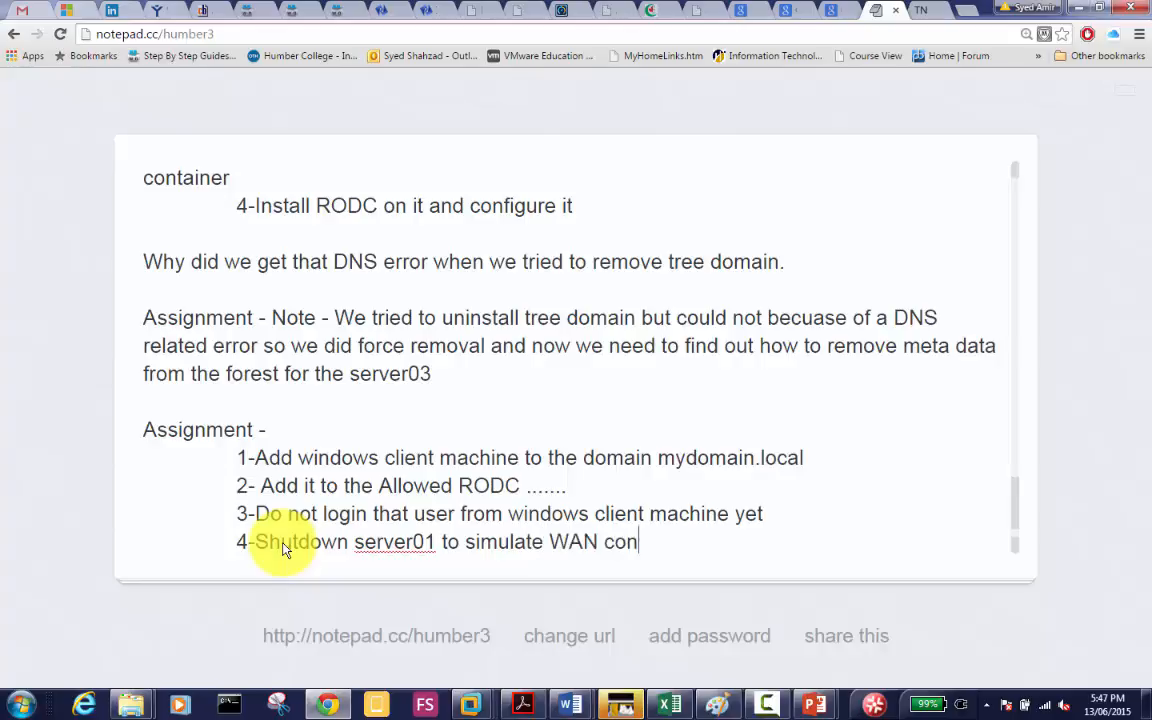
text(nection down)
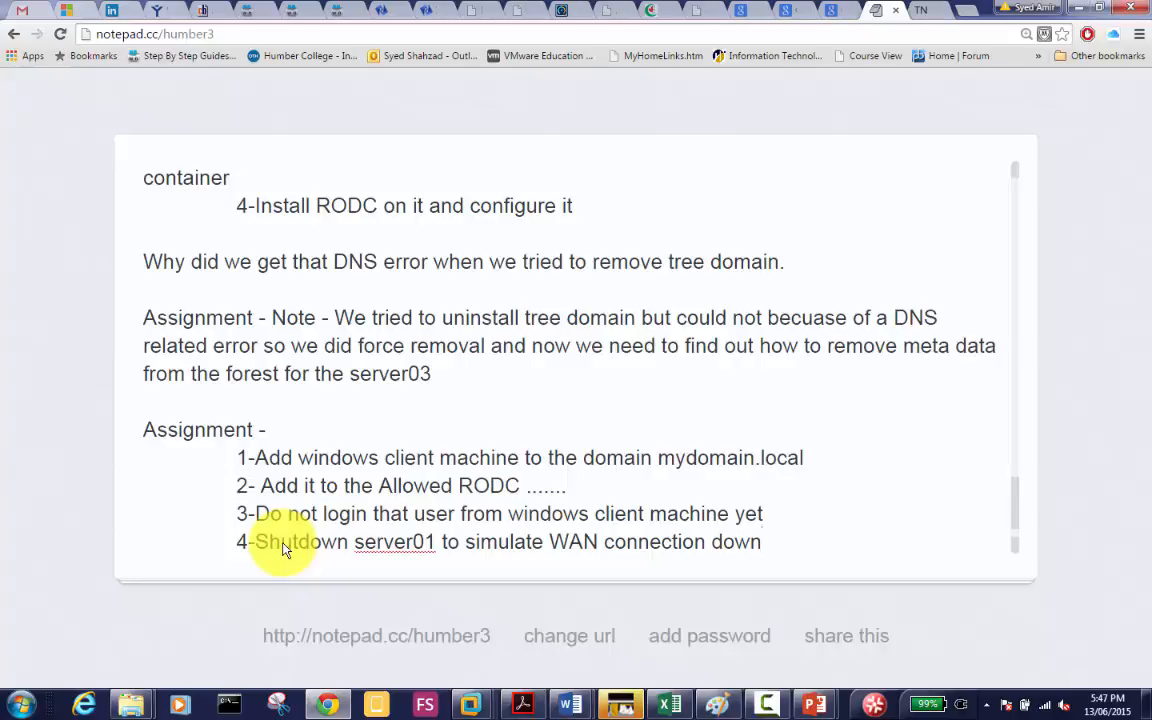
key(Return)
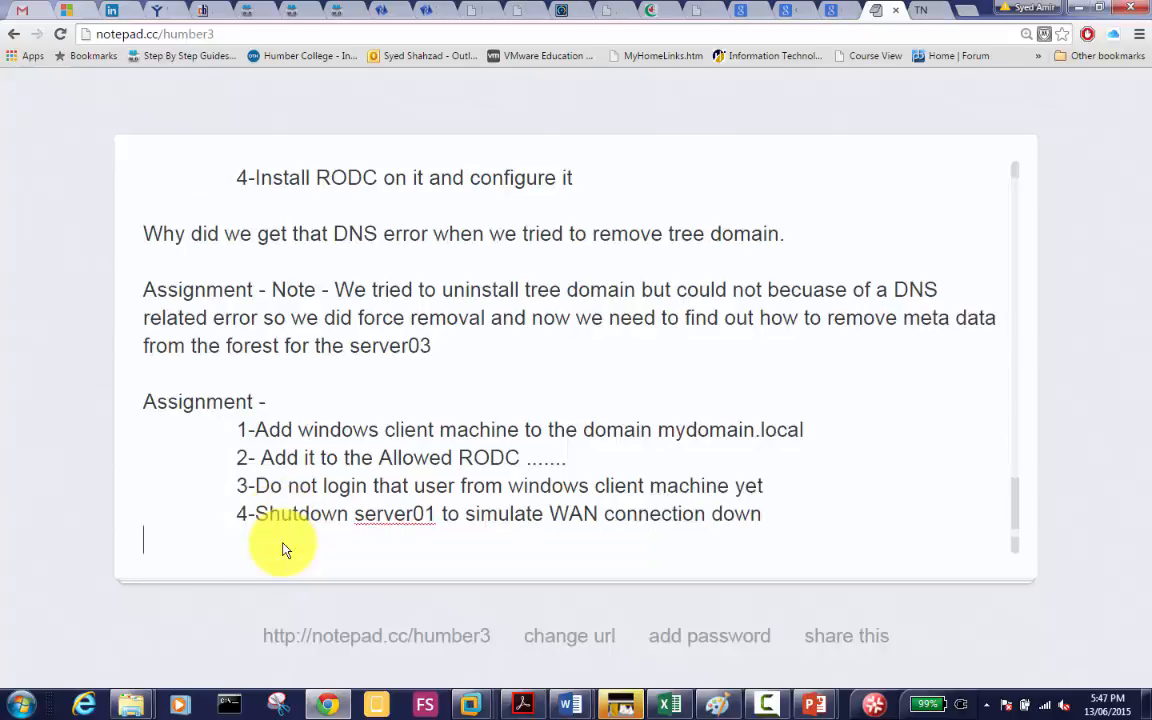
Step: Add indented item '5-Now login this user from windows client machine and send screenshot of what happens'
key(Tab)
text(5-)
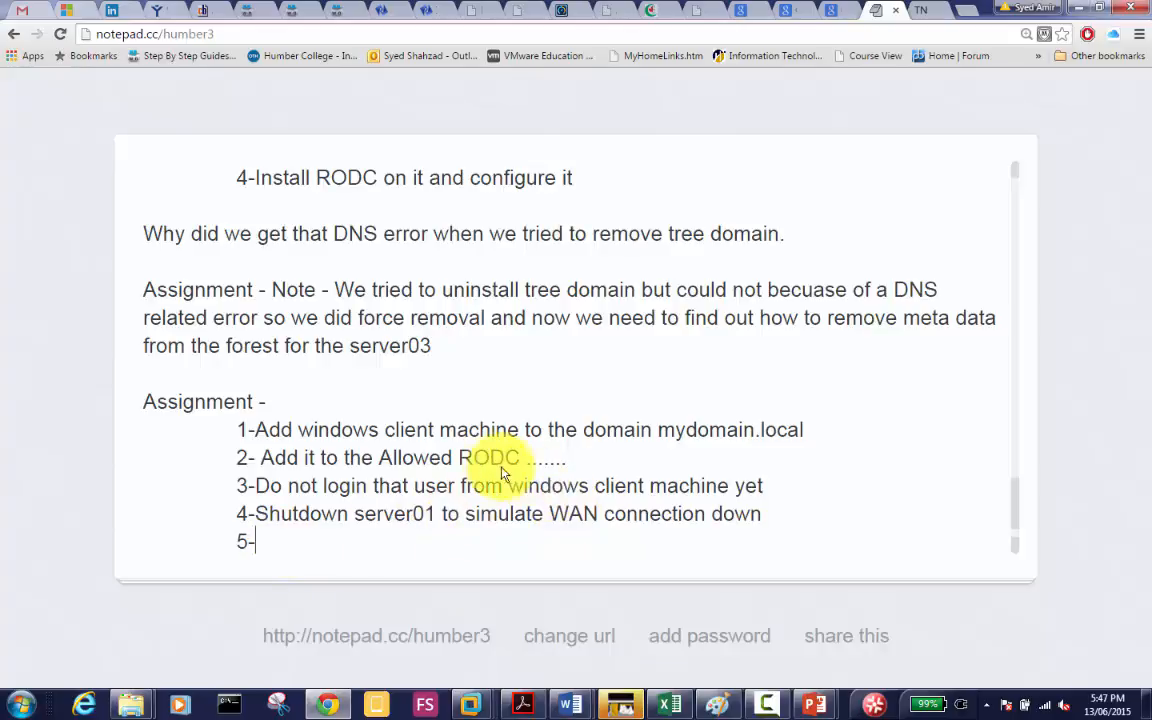
drag(521, 458, 393, 460)
click(321, 545)
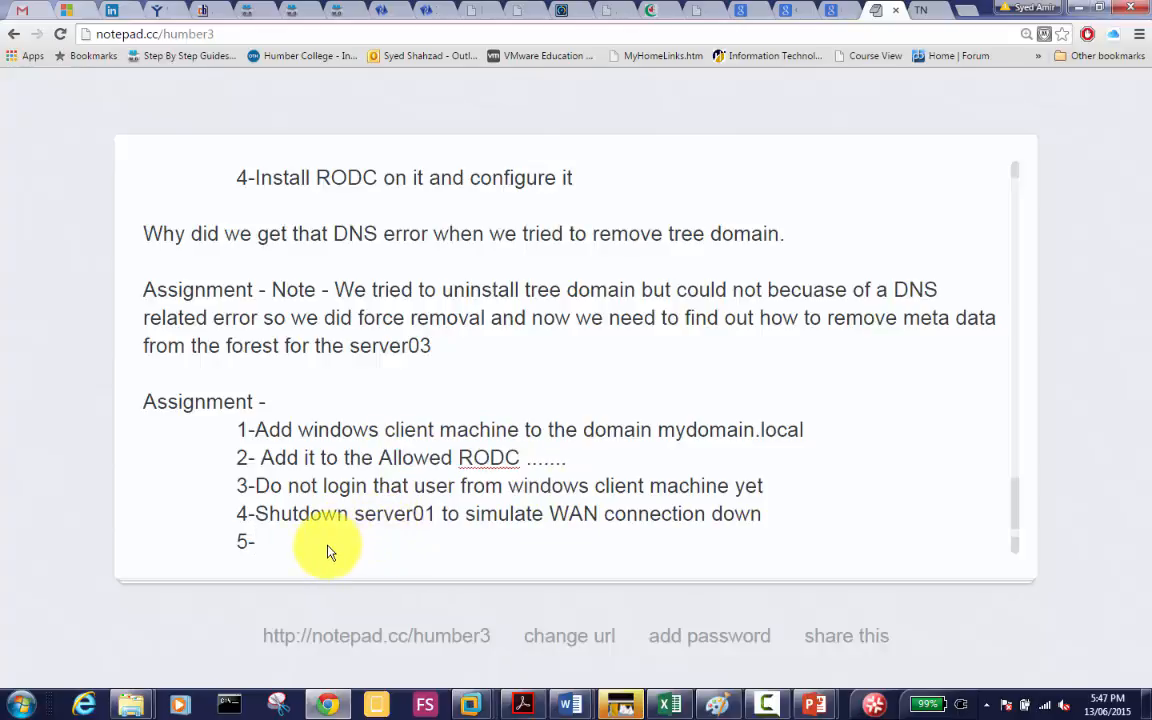
text(Now login this user from windows)
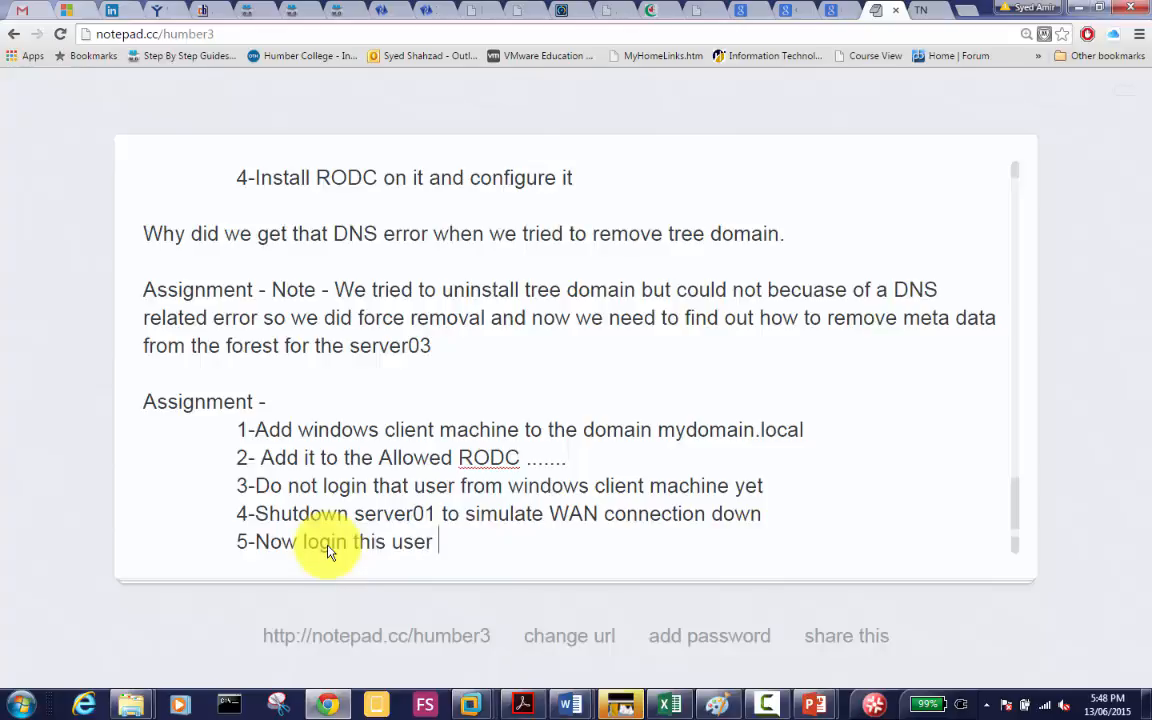
text( c)
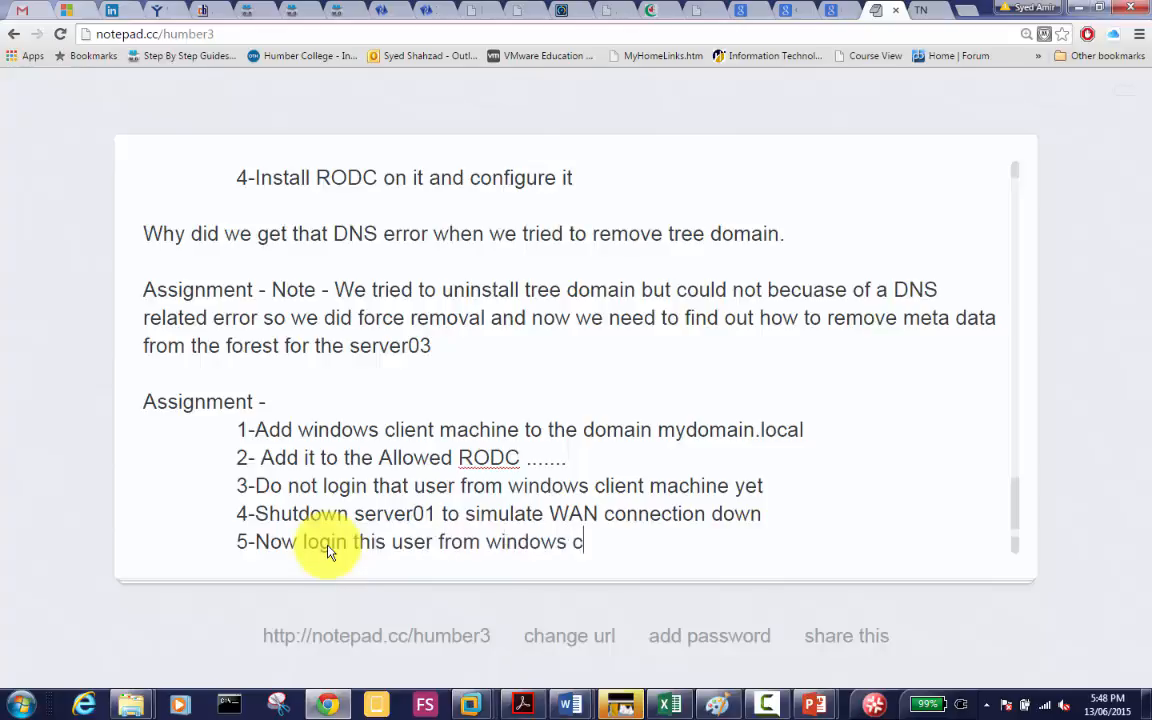
text(lient machine)
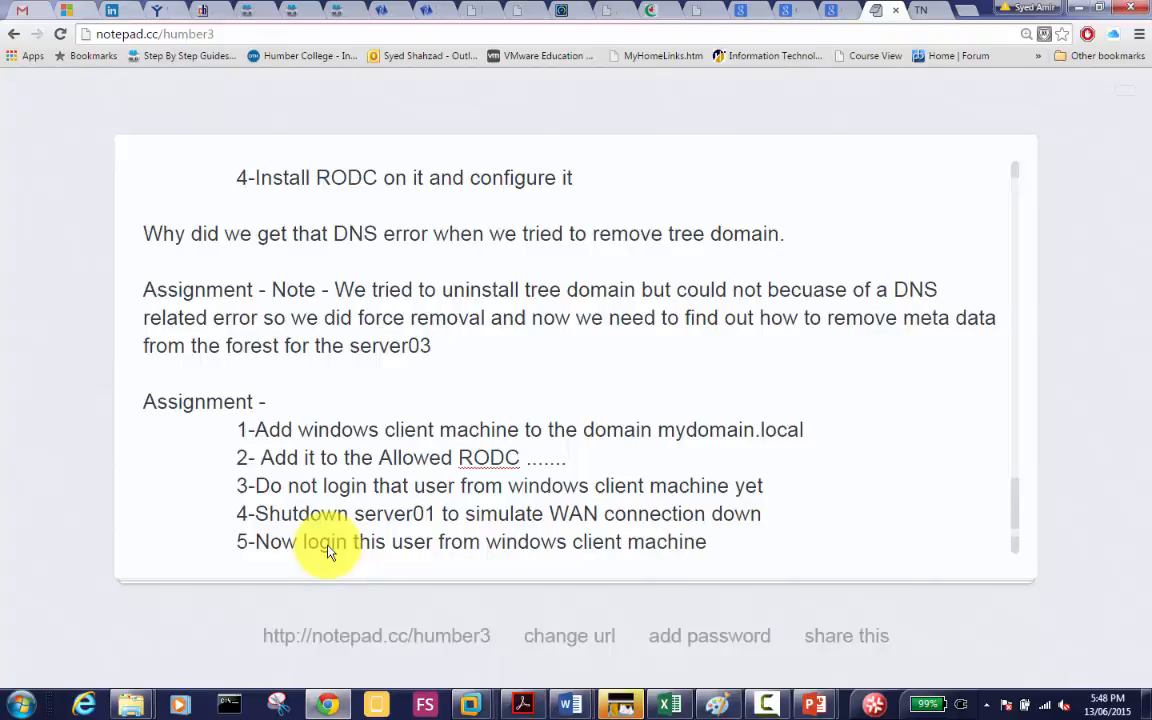
text( and send s)
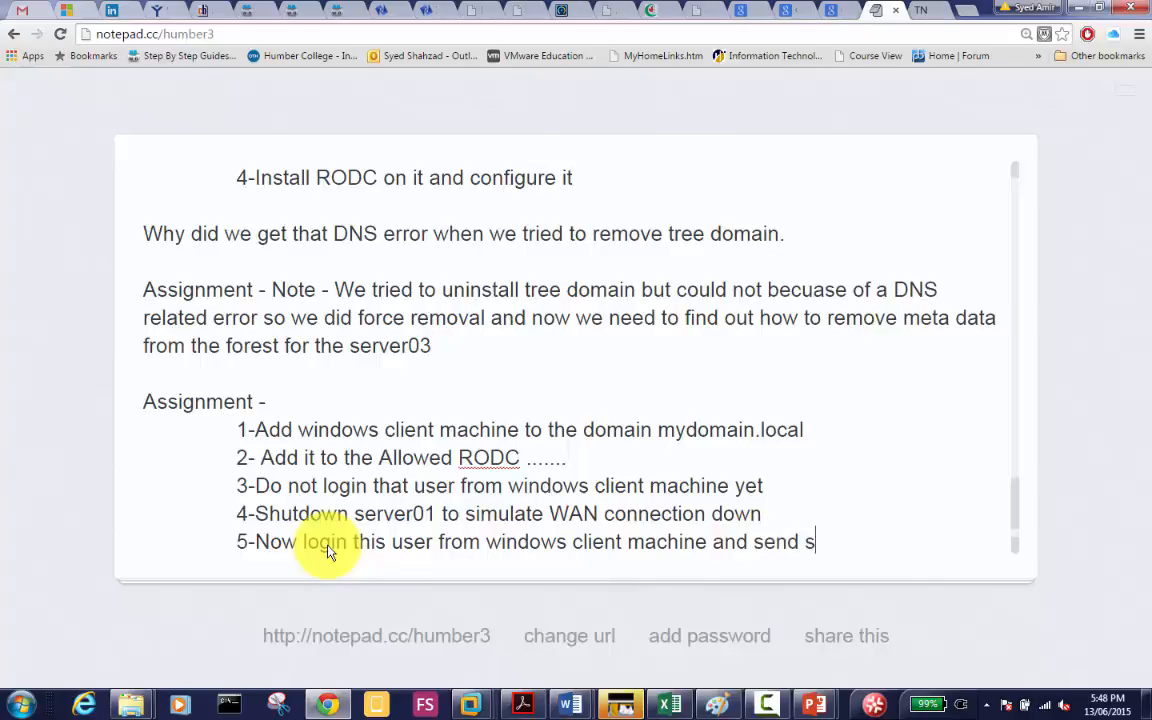
text(creenshot of w)
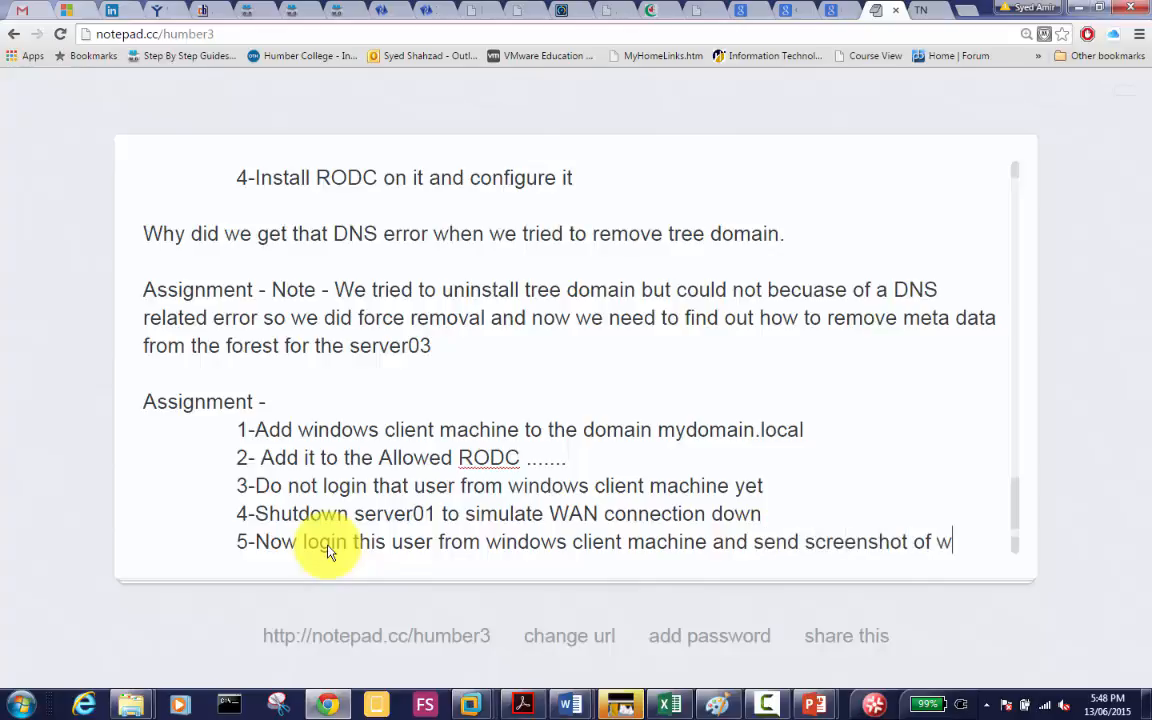
text(hat happens)
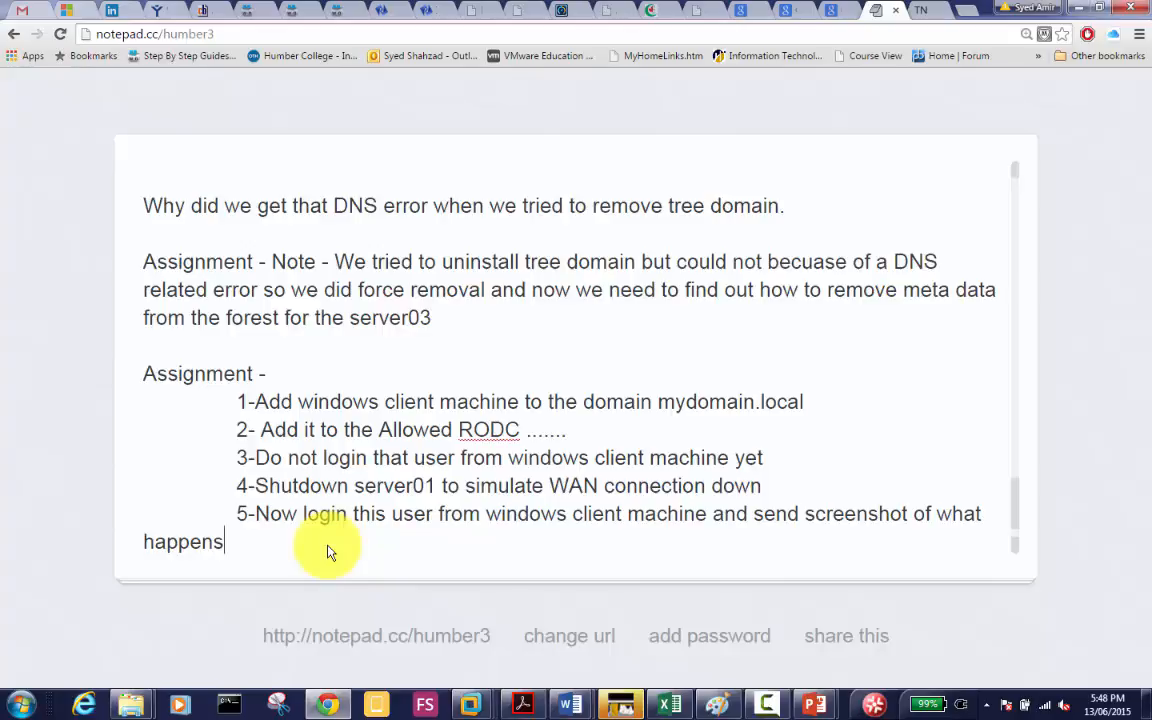
Step: Show the Paint RODC diagram, then bring the Humb-Server01 virtual machine forward
click(712, 706)
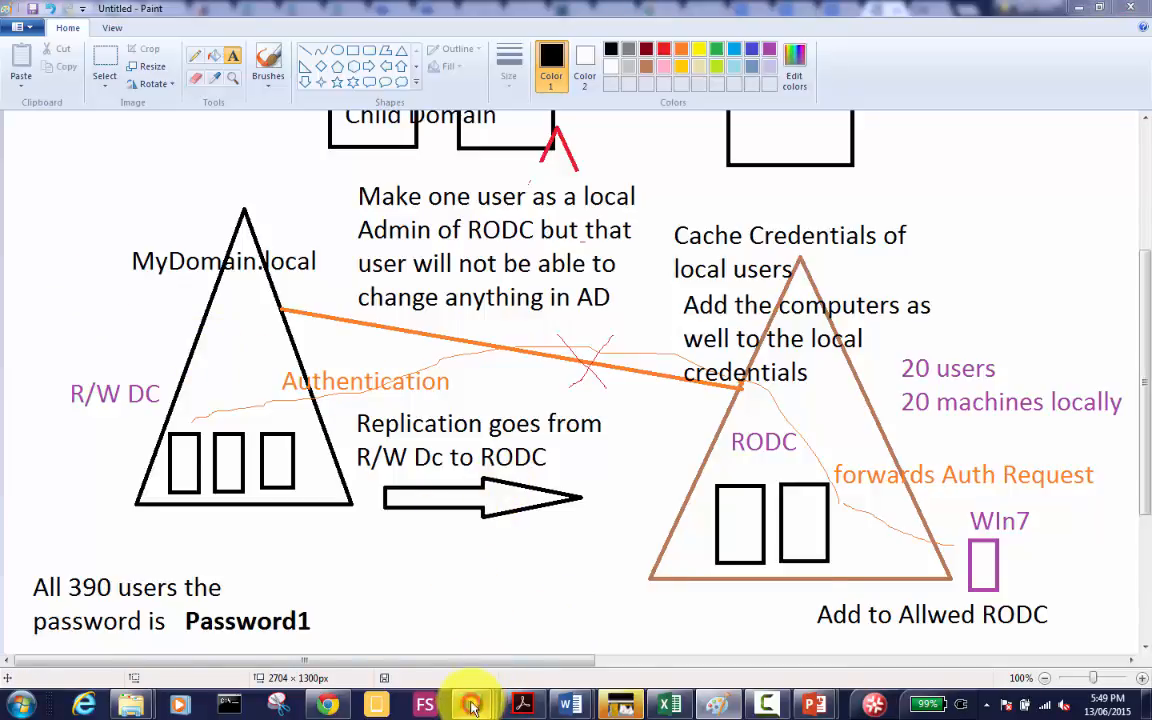
mouse_move(470, 703)
click(371, 606)
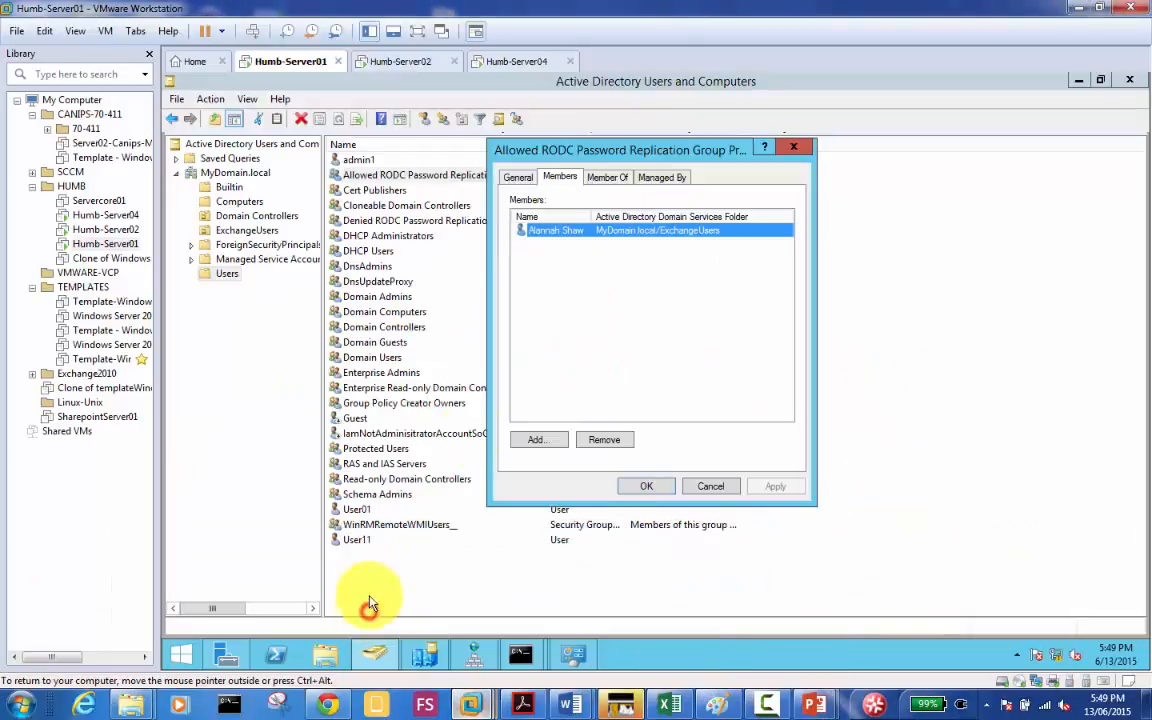
Step: Close and reopen the Allowed RODC Password Replication Group properties, then dismiss them with OK
click(805, 148)
double_click(462, 178)
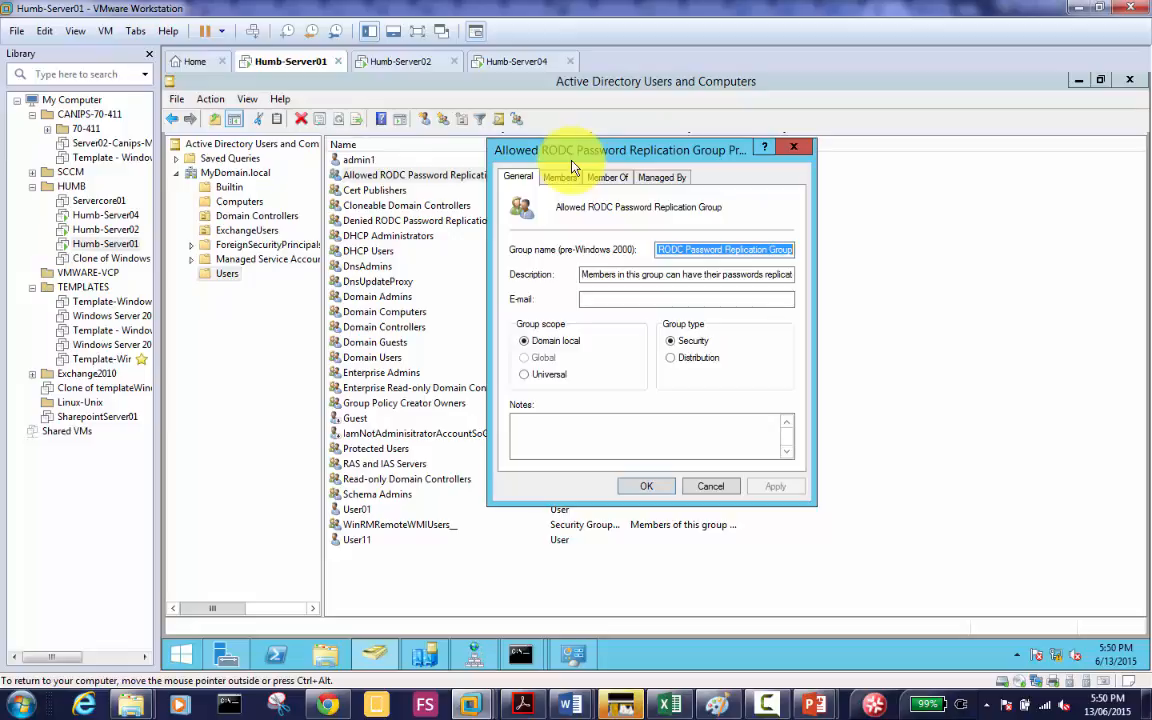
click(646, 487)
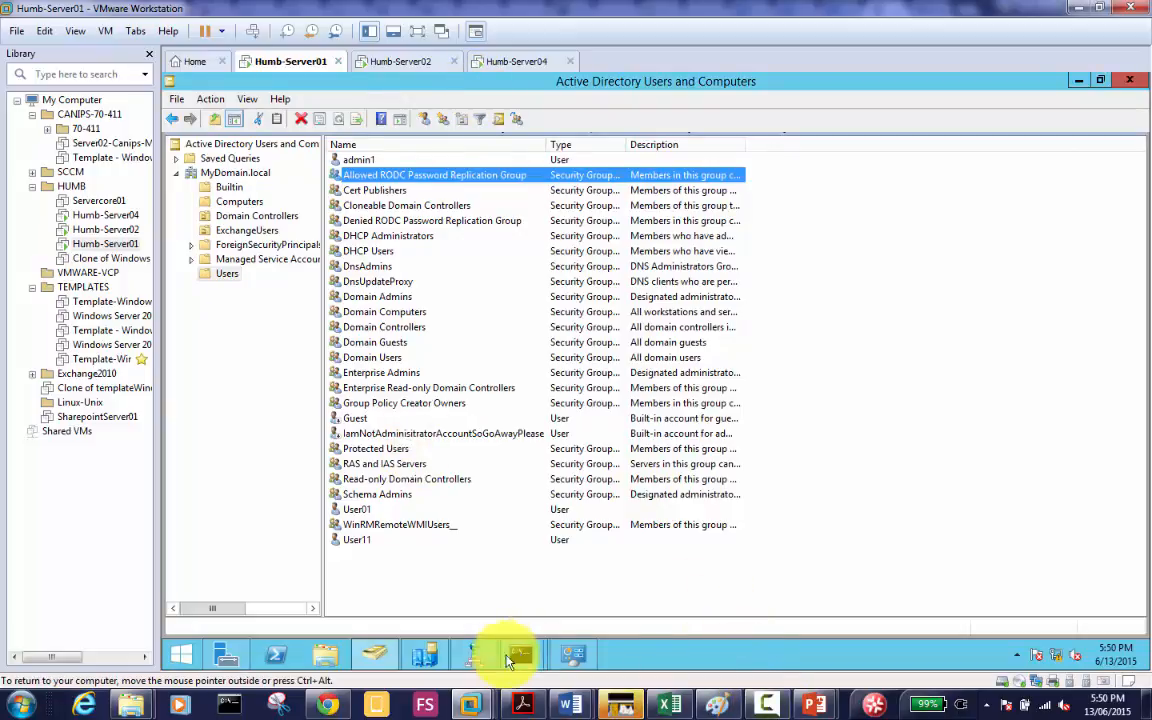
Step: In notepad.cc, reword item 2 to refer to 'this client machie' instead of 'it'
click(326, 706)
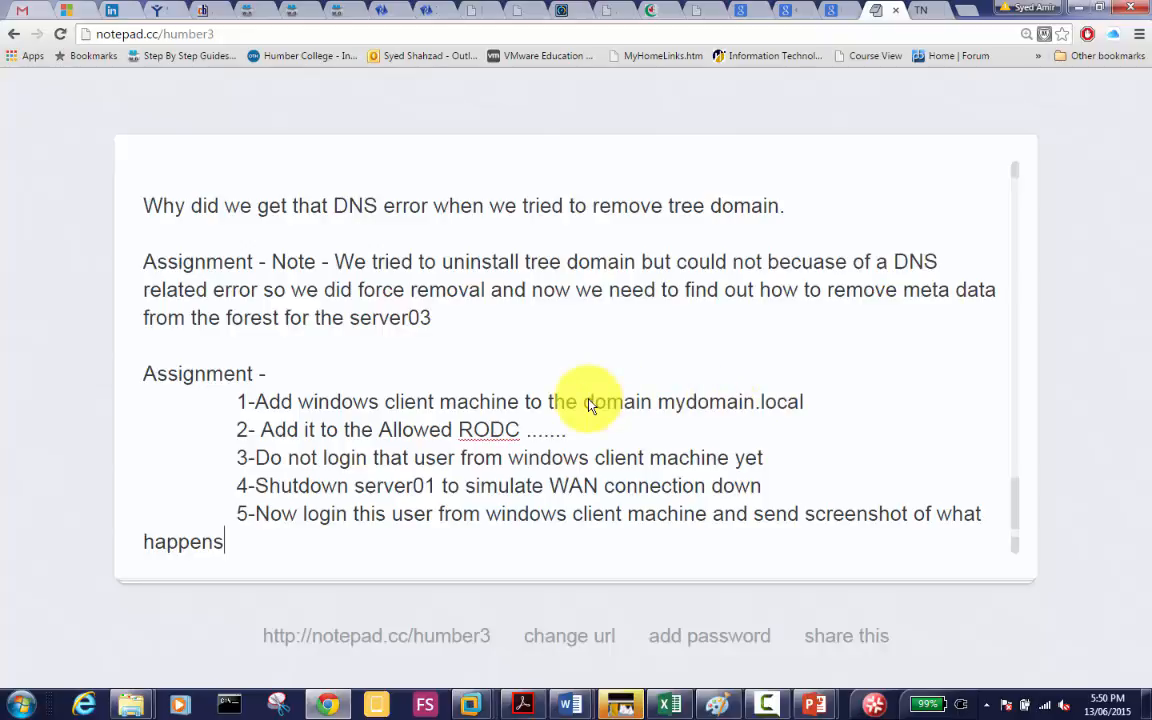
drag(408, 455, 301, 430)
click(302, 429)
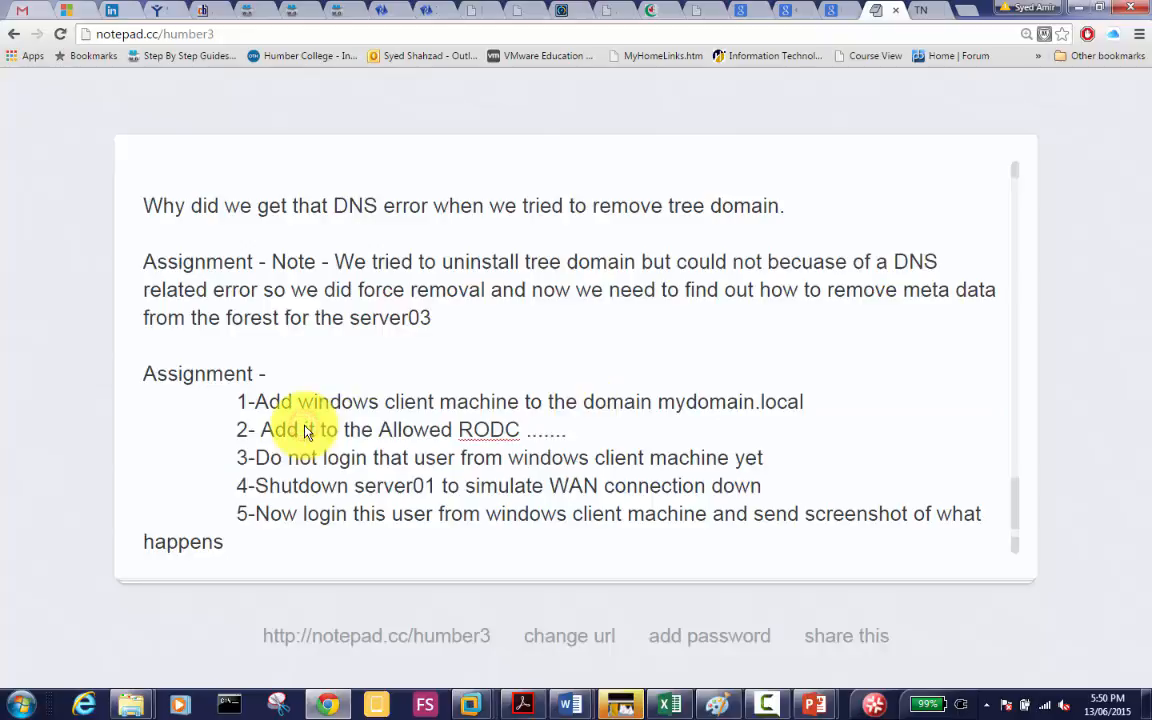
text(this client ma)
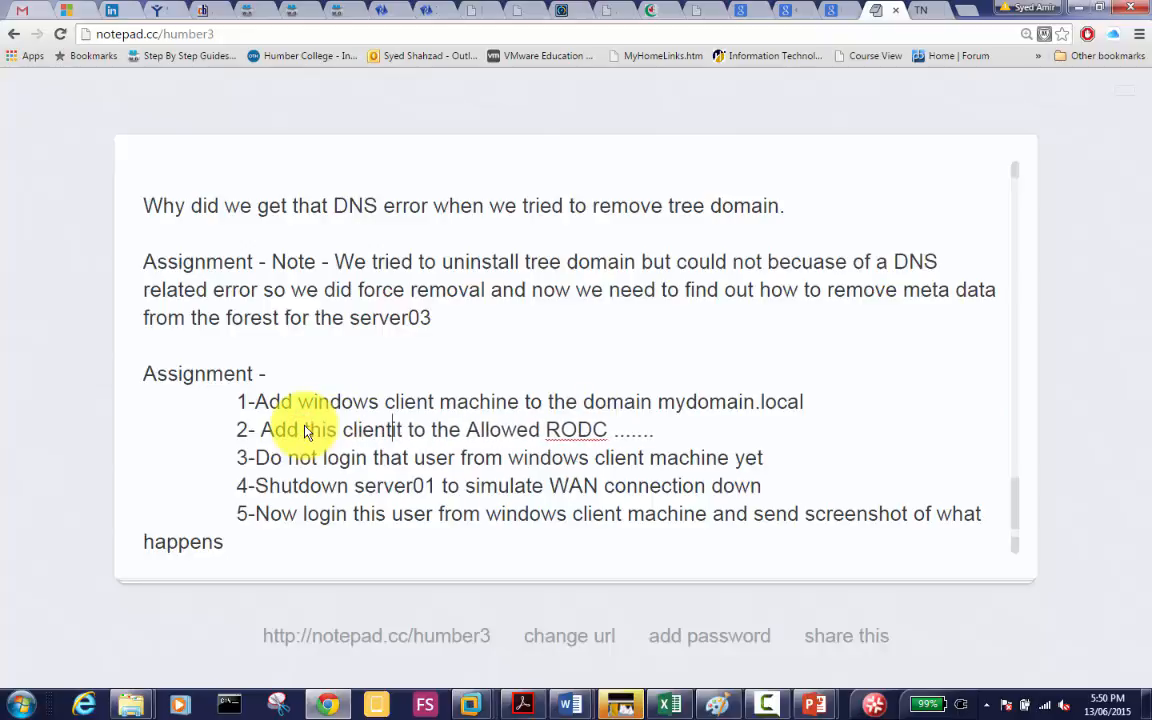
text(chie)
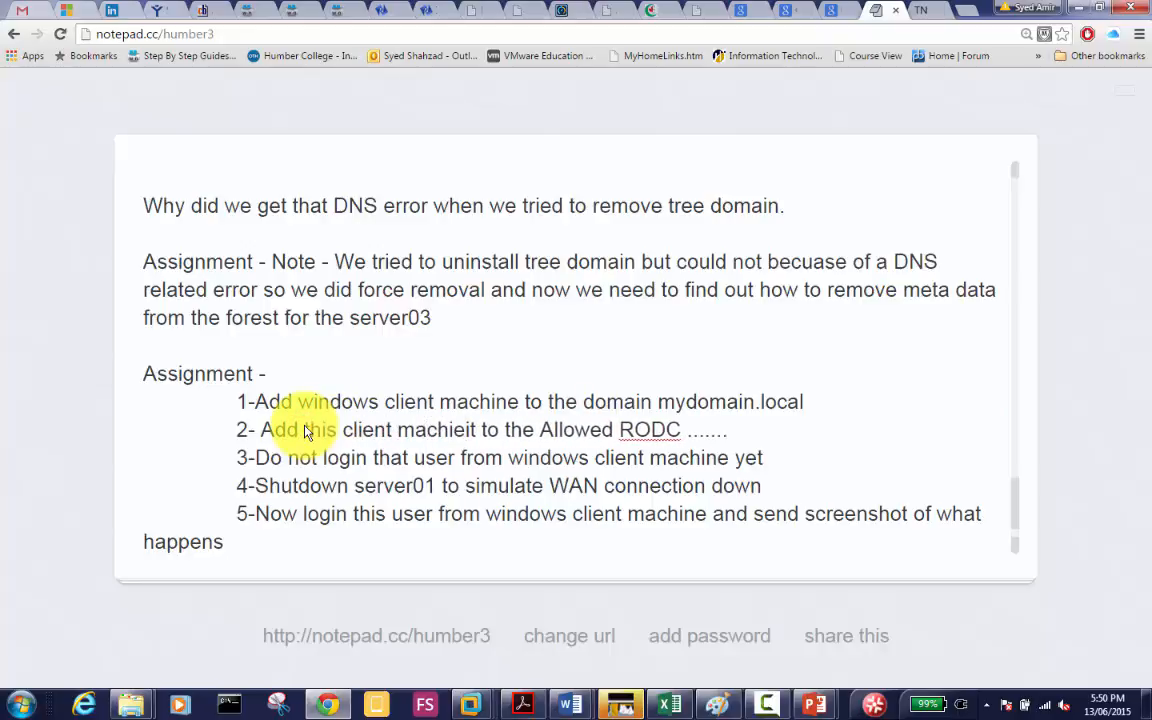
key(Delete)
key(Delete)
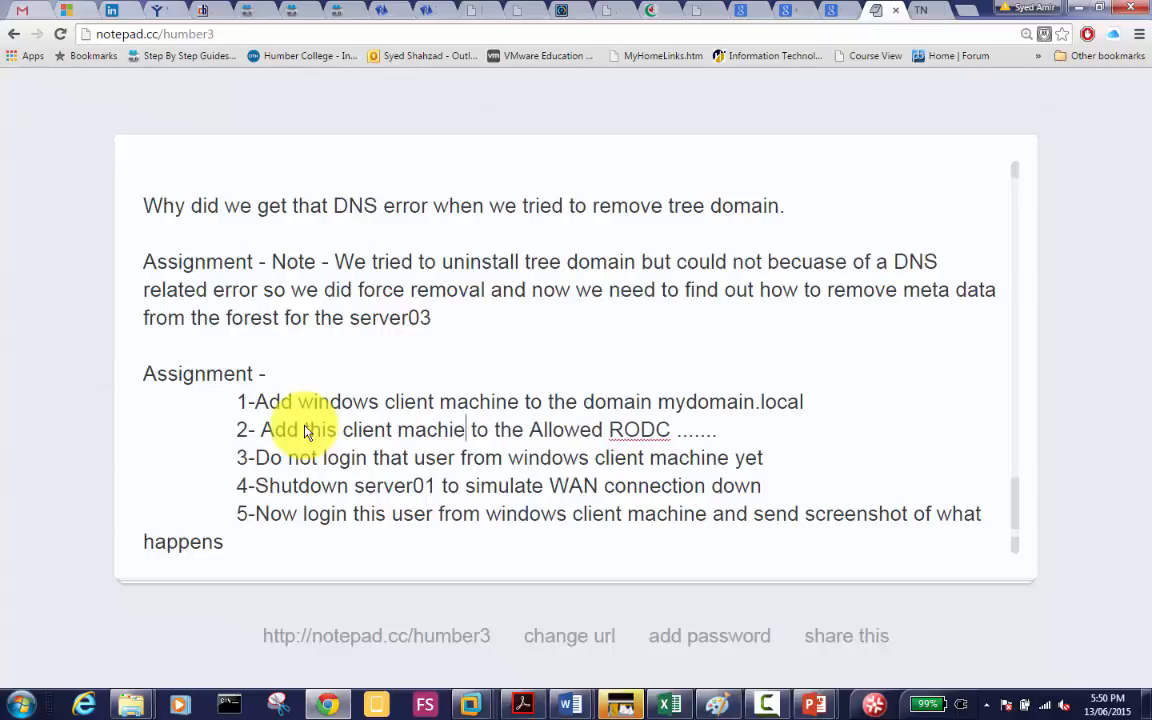
key(Right)
key(Right)
key(Right)
key(Right)
key(Right)
key(Right)
key(Right)
key(Right)
key(Right)
key(Right)
key(Right)
key(Right)
key(Right)
key(Right)
key(Right)
key(Right)
key(Right)
key(Right)
key(Right)
key(Right)
key(Right)
key(Right)
key(Right)
key(Right)
key(Right)
key(Right)
Step: Insert an indented blank line between items 2 and 3
key(Return)
text(Also)
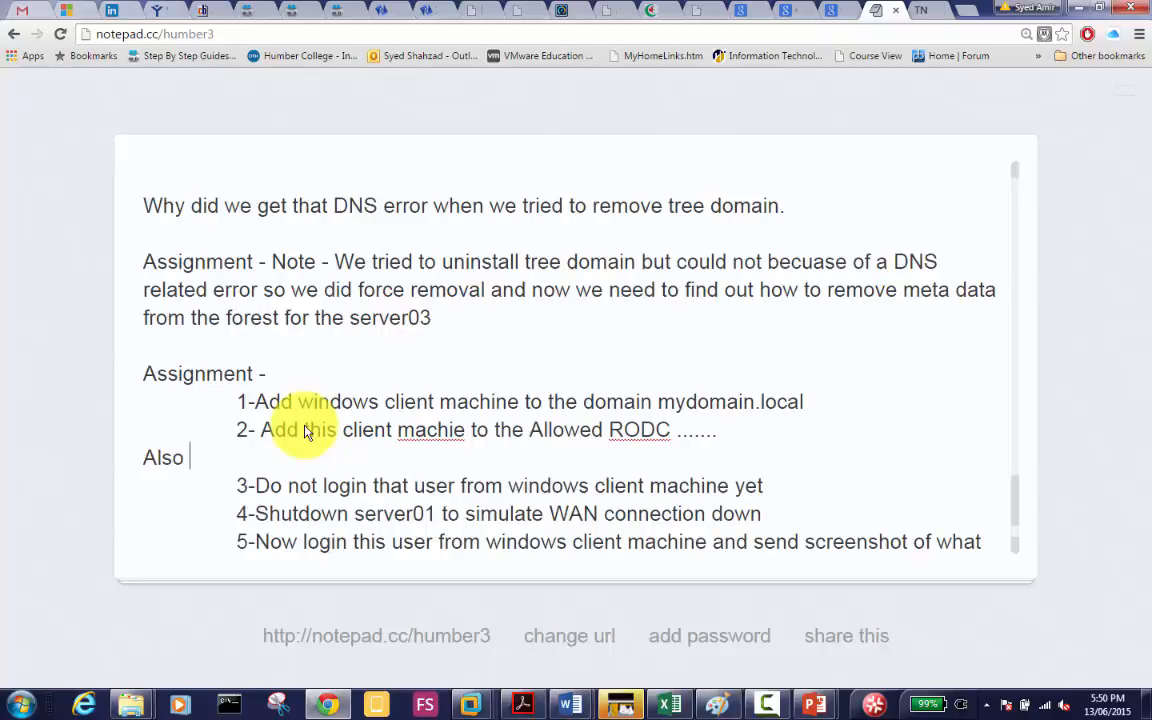
key(BackSpace)
key(BackSpace)
key(BackSpace)
key(BackSpace)
key(BackSpace)
key(BackSpace)
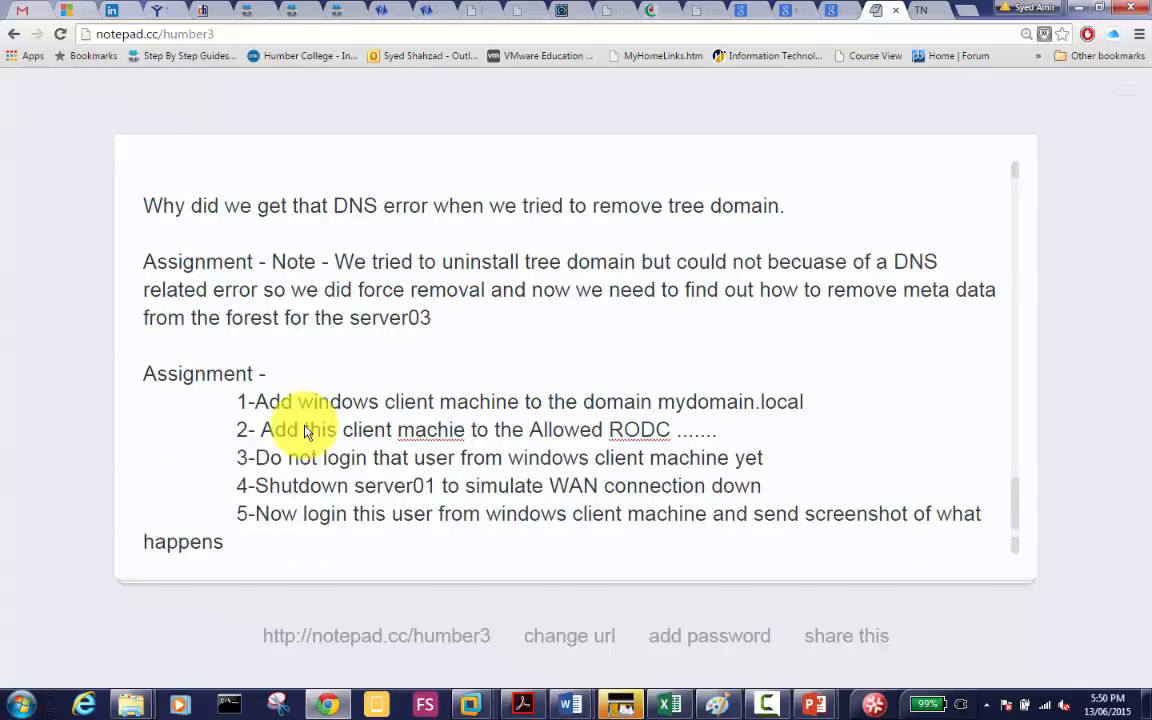
key(Return)
key(Tab)
key(Tab)
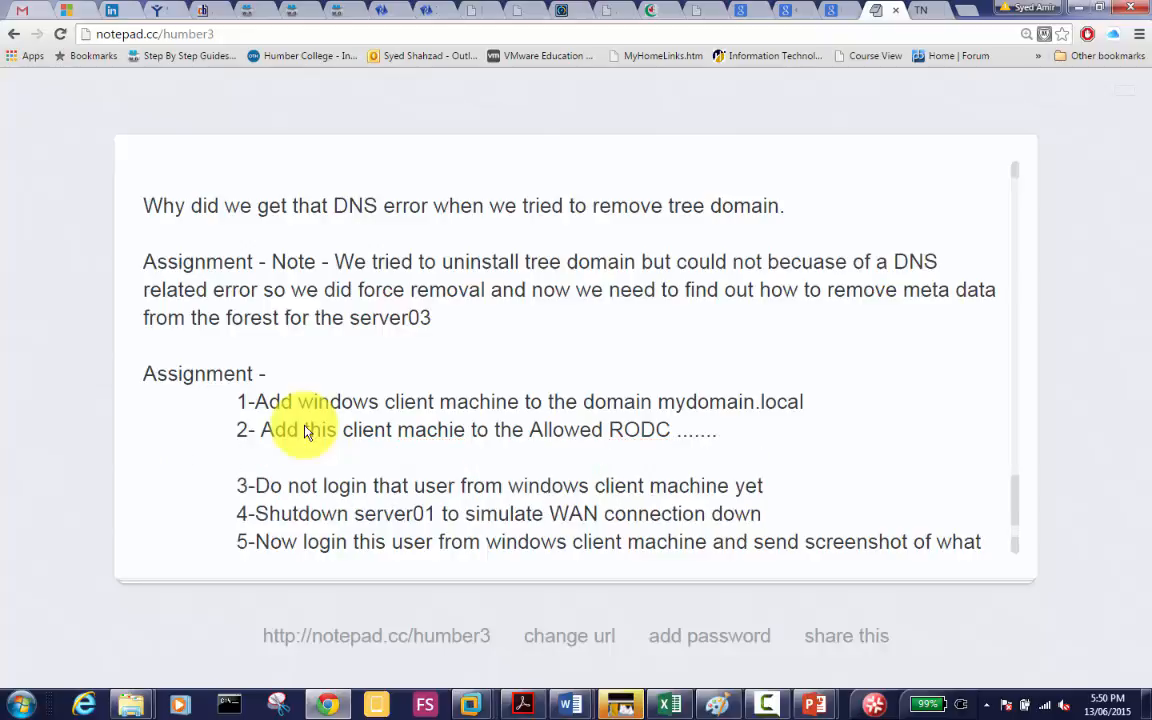
Step: Add item '3-Create a new user User12 and also ADD this user to ALlwer RODC ... group'
text(3-Create a new )
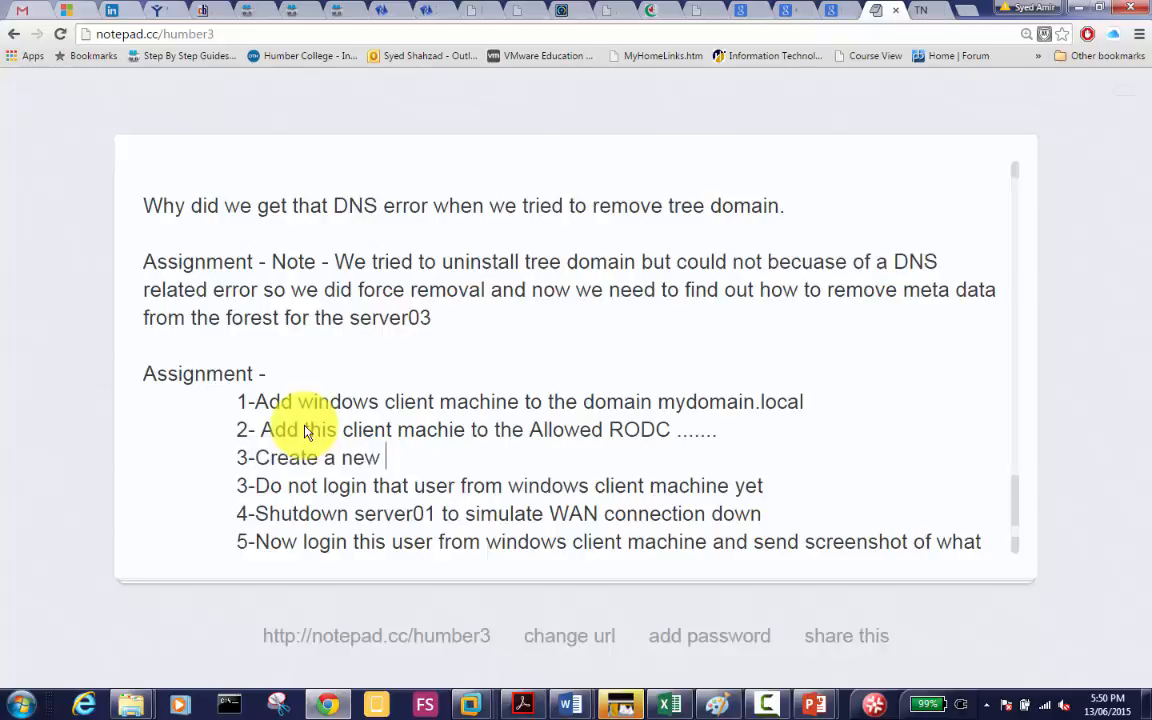
text(user Use)
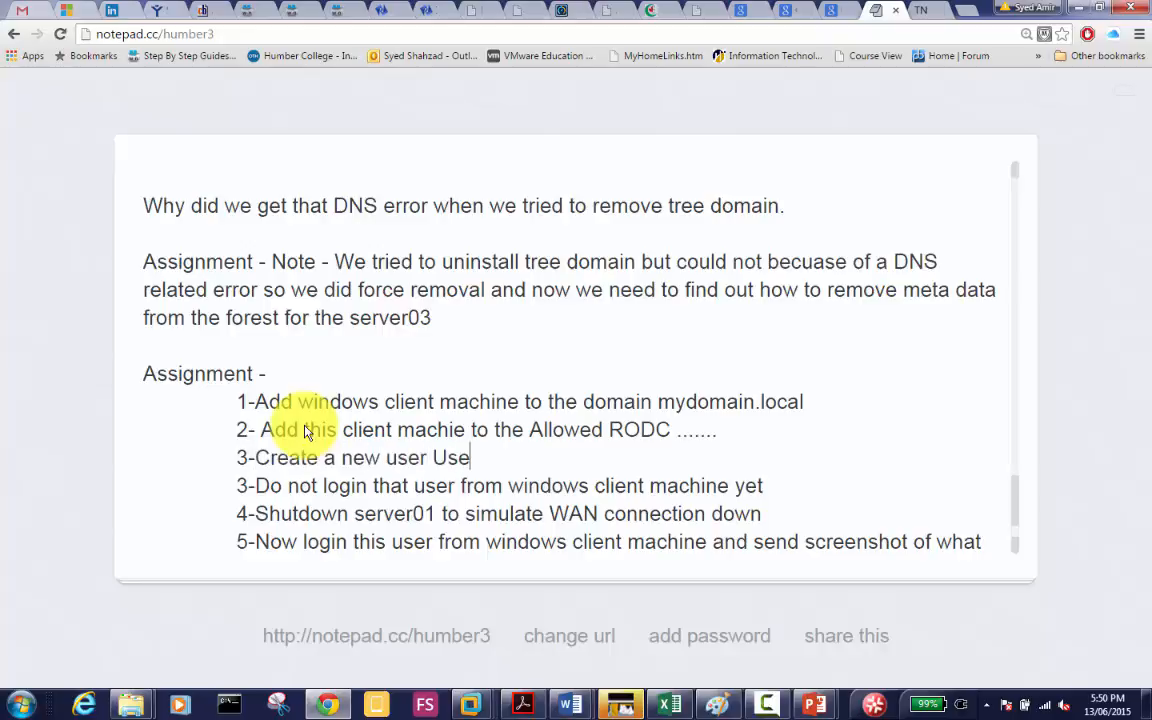
text(r12)
text(and also a)
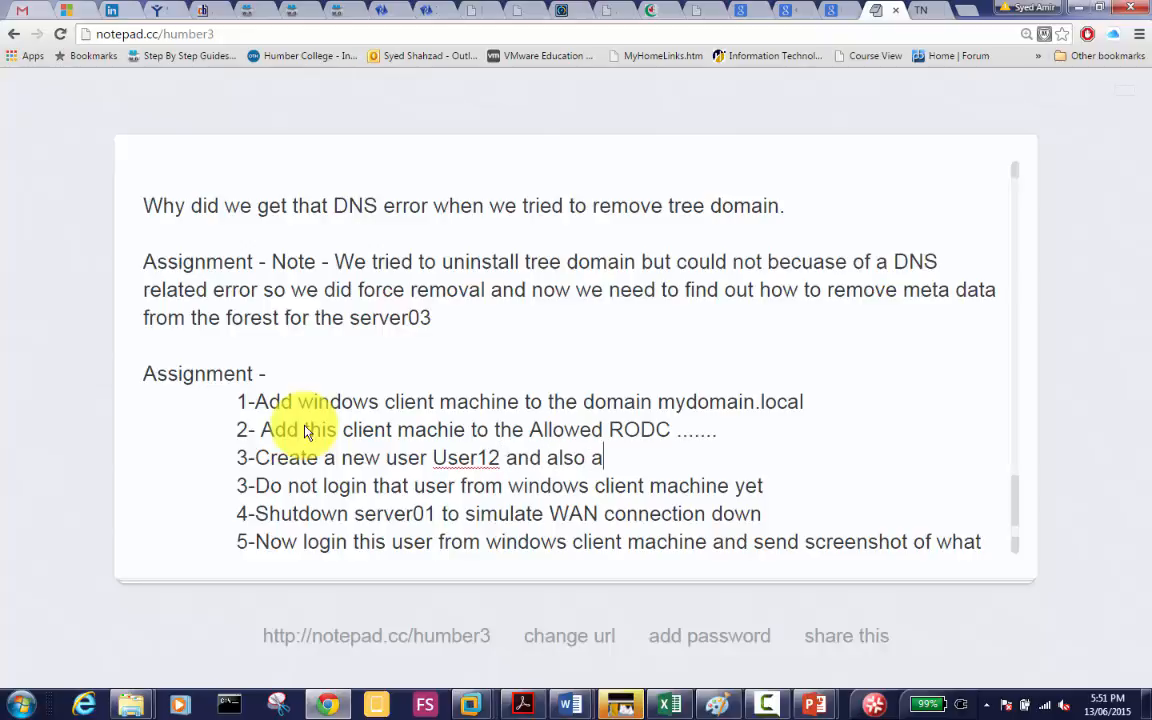
key(BackSpace)
text(ADD this user to )
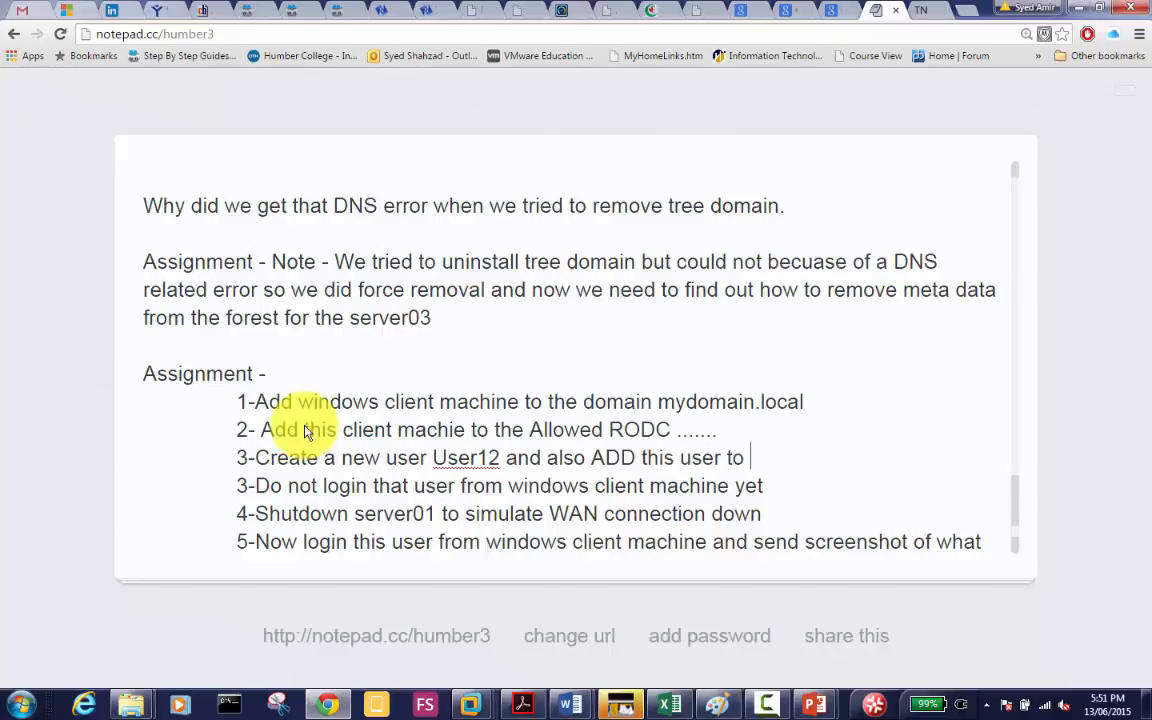
text(ALlwer R)
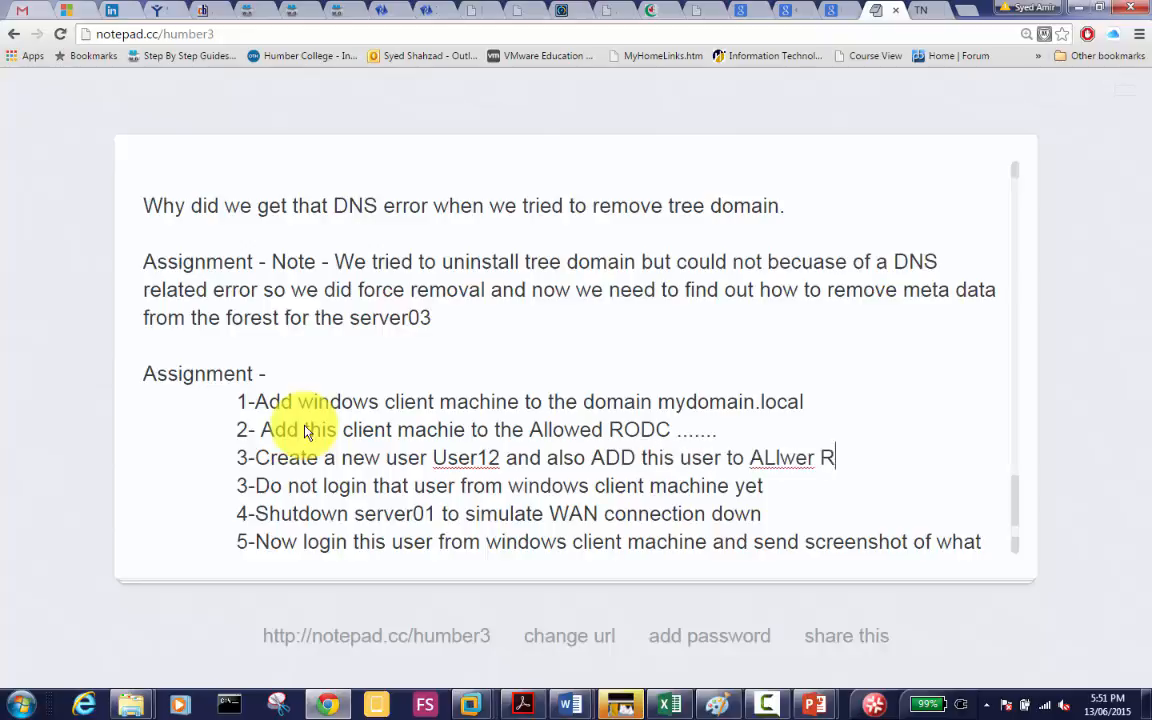
text(ODC .)
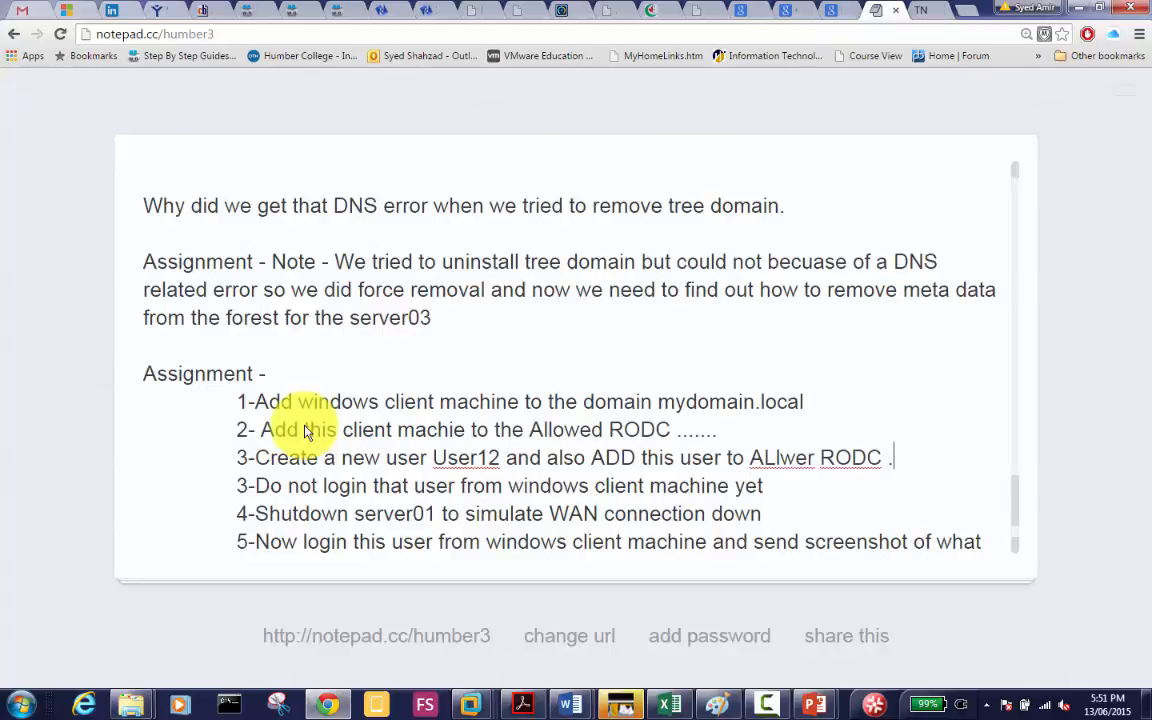
text(.. group)
key(Right)
key(Right)
key(Right)
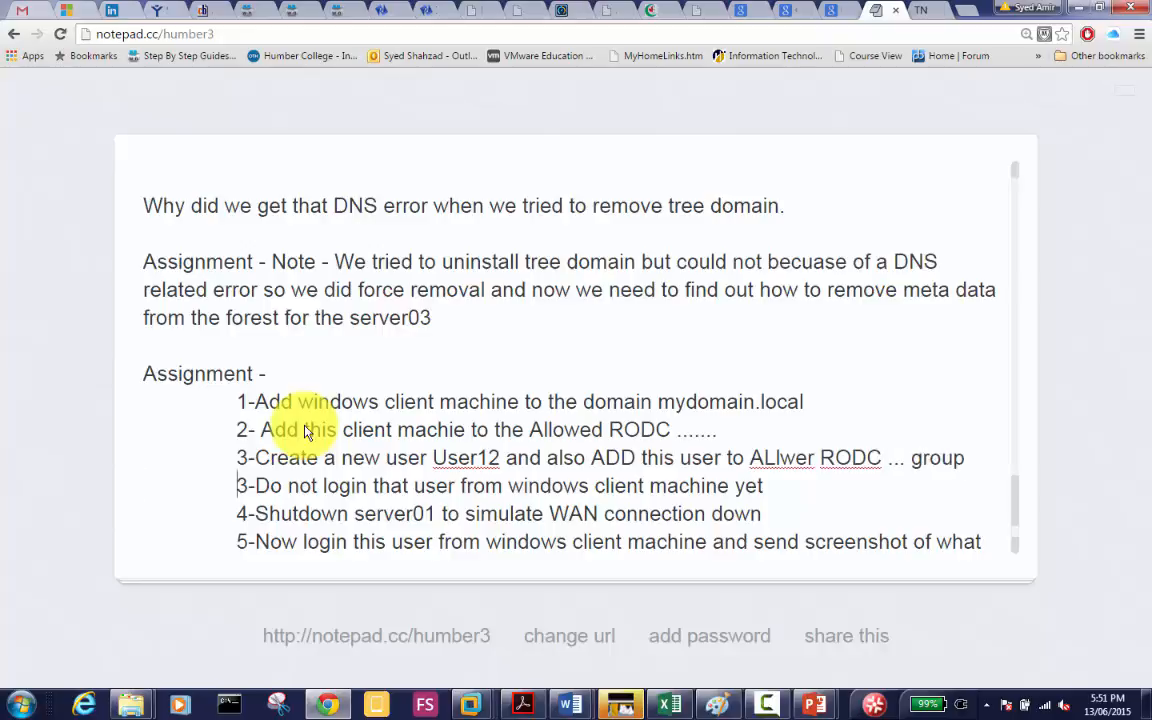
key(Right)
key(Right)
key(Right)
key(Right)
key(Right)
key(Right)
key(Right)
key(Right)
key(Right)
key(Right)
key(Right)
key(Right)
key(Right)
key(Right)
key(Right)
key(Right)
key(Right)
key(Right)
key(Right)
key(Right)
key(Right)
key(Right)
key(Right)
key(Right)
key(Right)
key(Right)
key(Right)
key(Right)
key(Right)
key(Right)
key(Right)
key(Right)
key(Right)
key(Right)
key(Right)
key(Right)
key(Right)
key(Right)
key(Right)
key(Right)
key(Right)
key(Right)
key(Right)
key(Right)
key(Right)
key(Right)
key(Right)
key(Right)
key(Right)
key(Right)
key(Right)
key(Right)
key(Right)
key(Right)
key(Right)
key(Right)
key(Right)
key(Right)
key(Right)
key(Right)
key(Right)
key(Right)
key(Right)
key(Right)
key(Right)
key(Right)
key(Right)
key(Right)
key(Right)
key(Right)
key(Right)
key(Right)
key(Right)
key(Right)
key(Right)
key(Right)
key(Right)
key(Right)
key(Right)
key(Right)
key(Right)
key(Right)
key(Right)
key(Right)
key(Right)
key(Right)
key(Right)
key(Right)
key(Right)
key(Right)
key(Right)
key(Right)
key(Right)
key(Right)
key(Right)
key(Right)
key(Right)
key(Right)
key(Right)
key(Right)
key(Right)
key(Right)
key(Right)
key(Right)
key(Right)
key(Right)
key(Right)
key(Right)
key(Right)
key(Right)
key(Right)
key(Right)
key(Right)
key(Right)
key(Right)
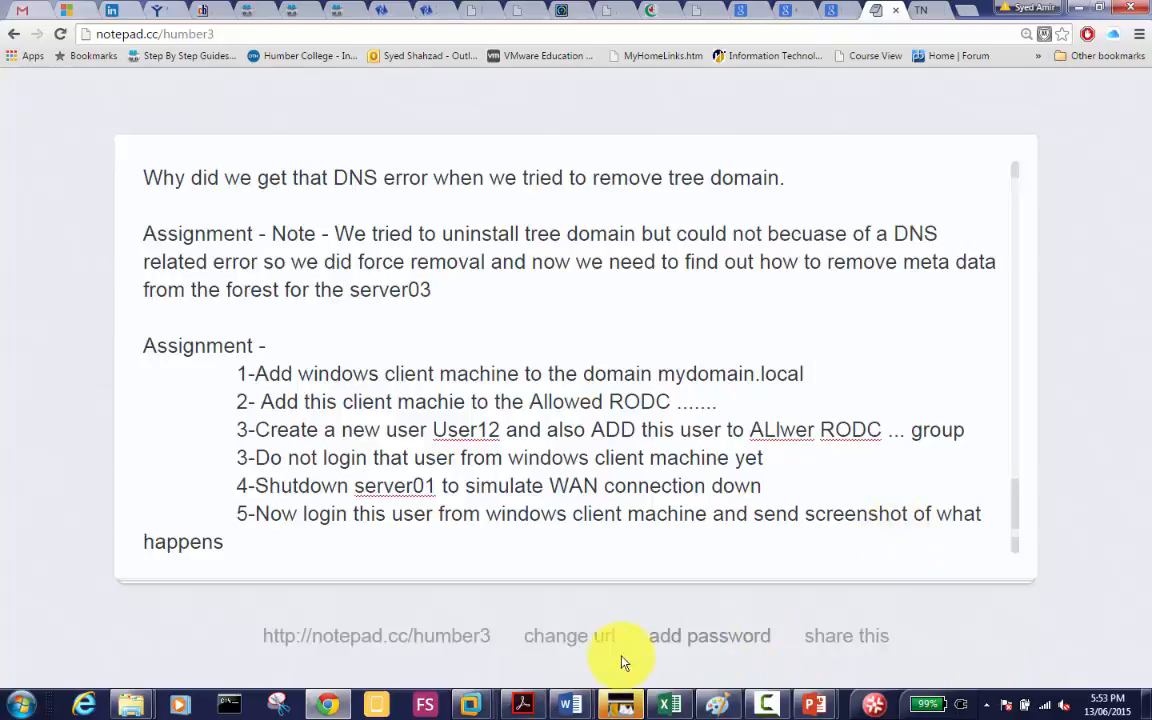
click(717, 705)
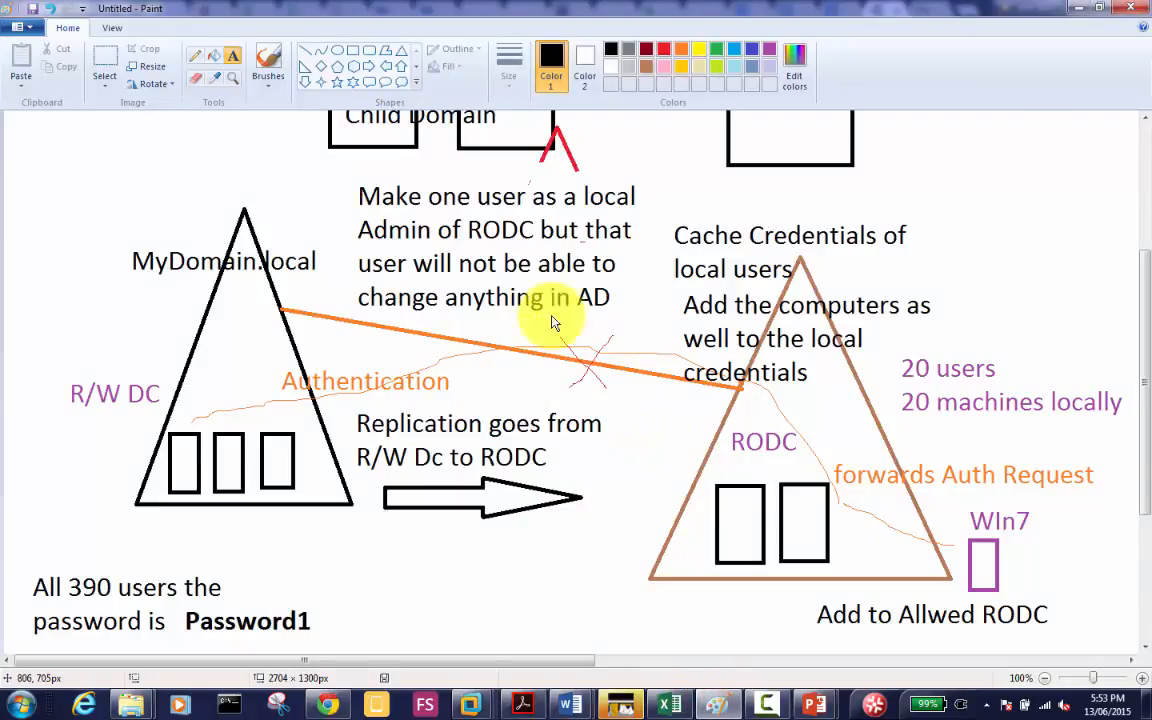
Step: Save the diagram as RemovingTreeDomain-RODC.png in the MSI-101 > Day-06 folder
click(31, 8)
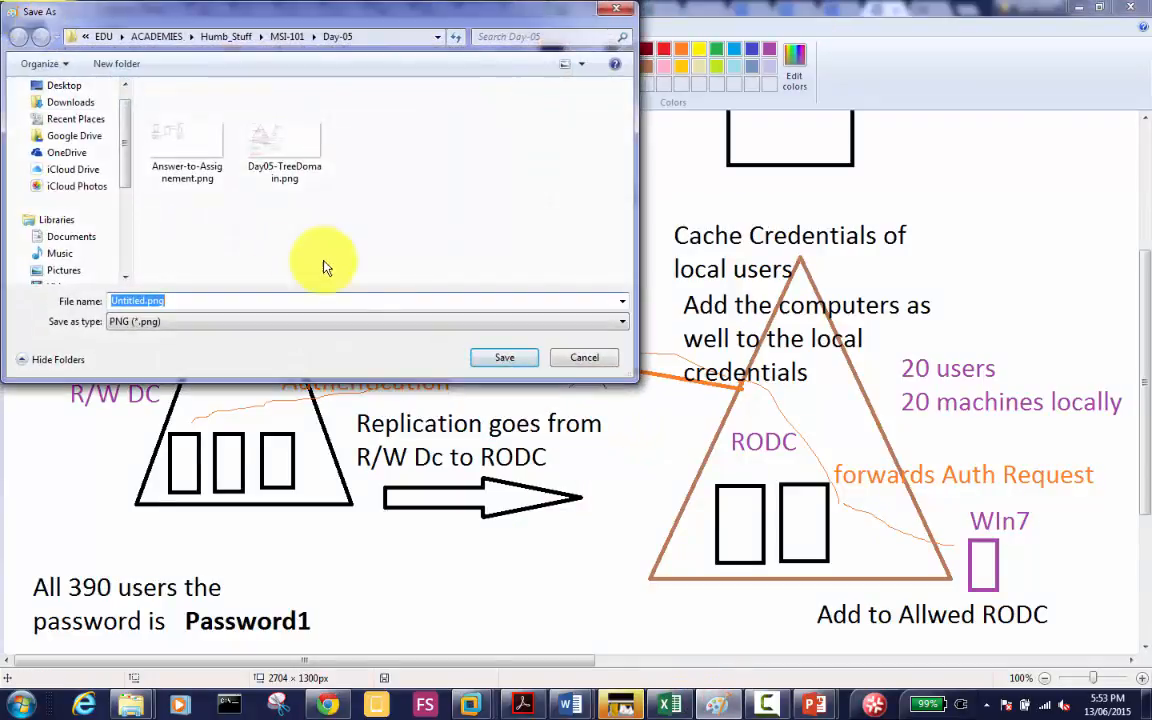
click(278, 37)
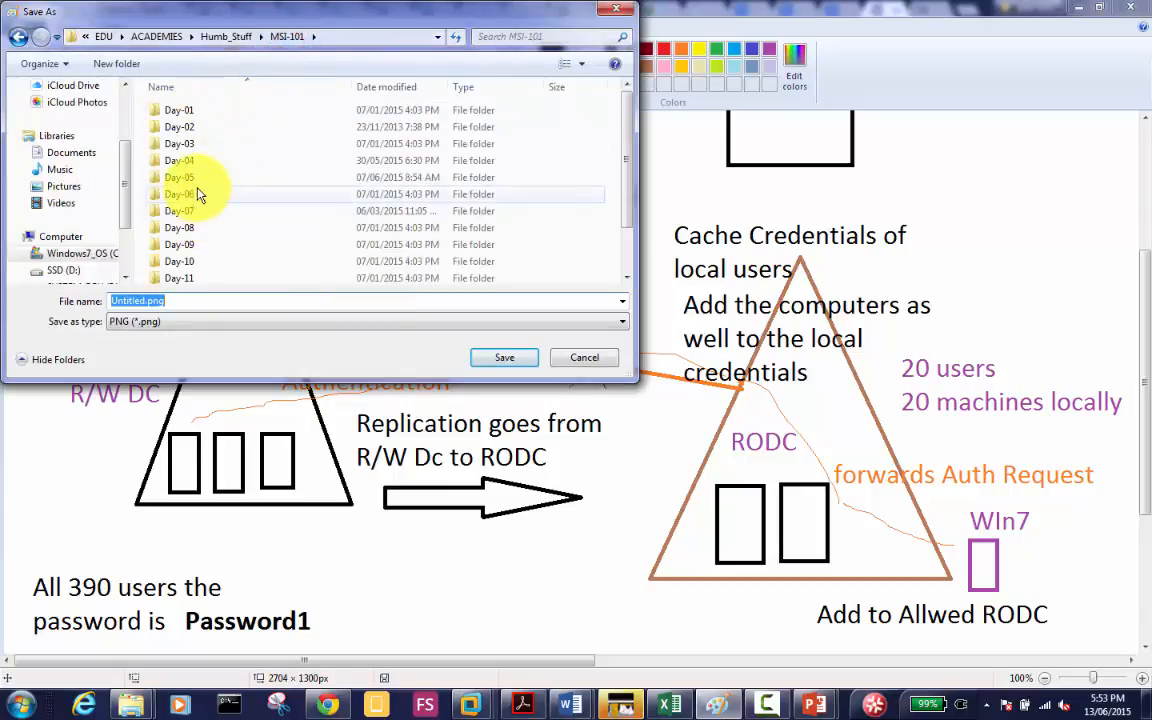
double_click(195, 192)
double_click(223, 303)
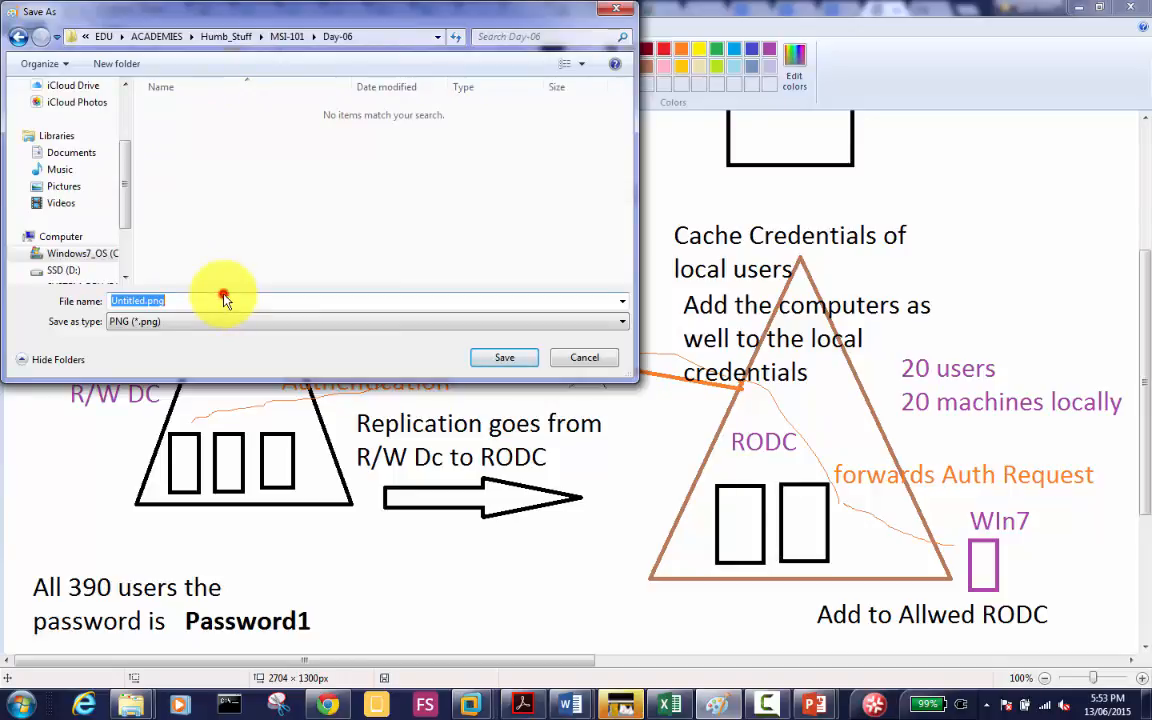
text(RODC)
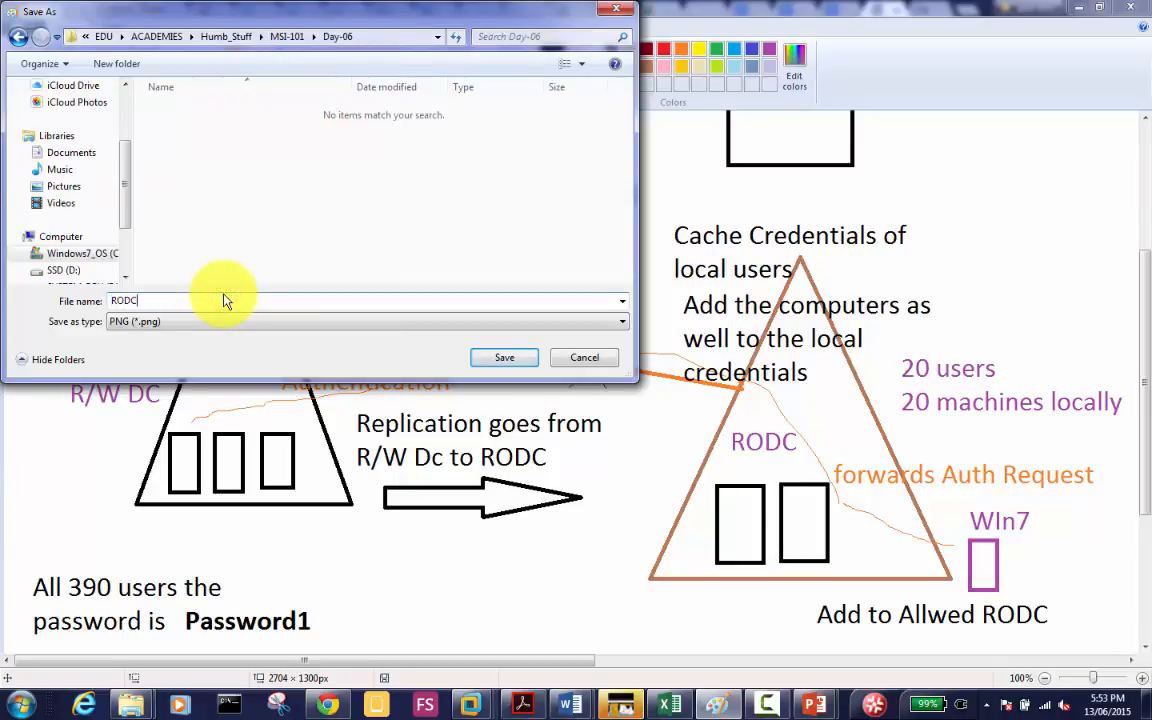
key(Home)
text(Remo)
text(ving)
text(-)
text(Tree)
text(Dom)
click(504, 360)
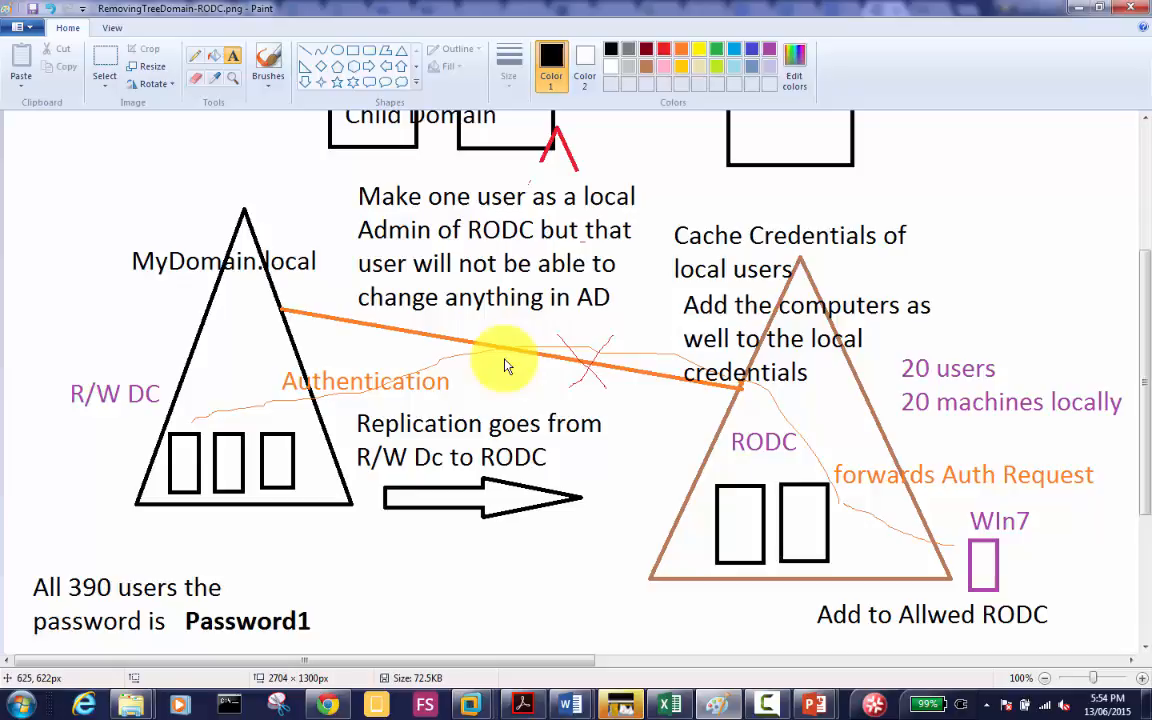
Step: Start a new Paint canvas and draw two tall rectangles, one left and one right
key(ctrl+n)
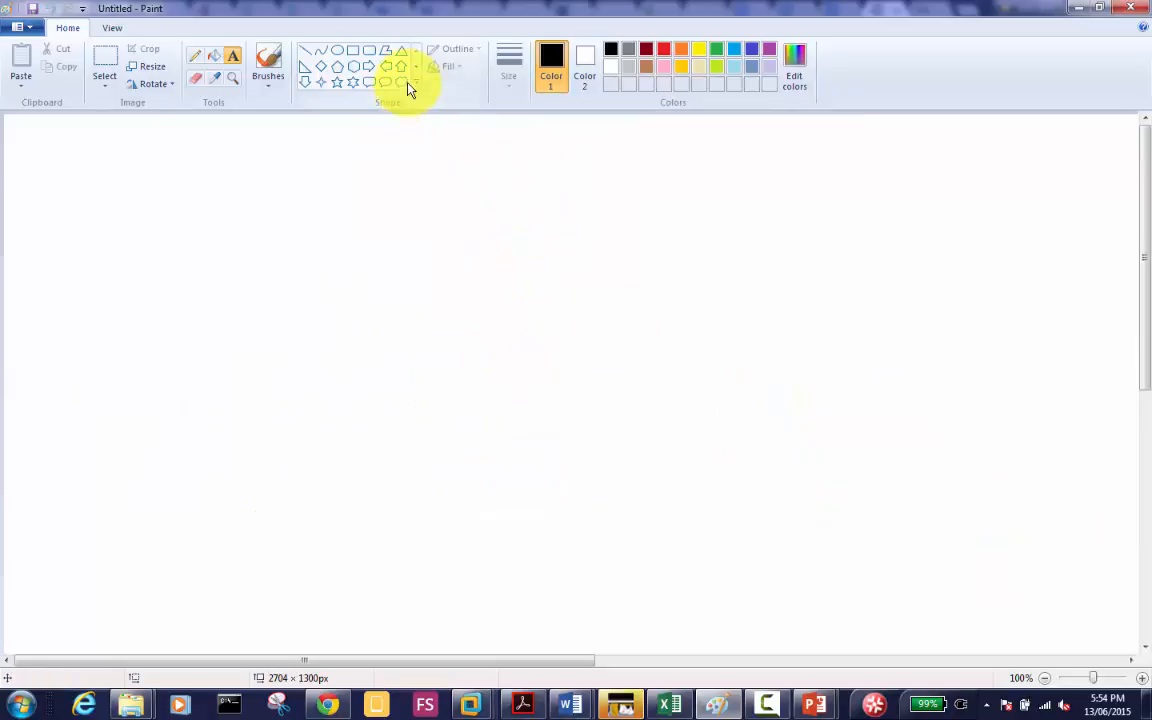
click(353, 51)
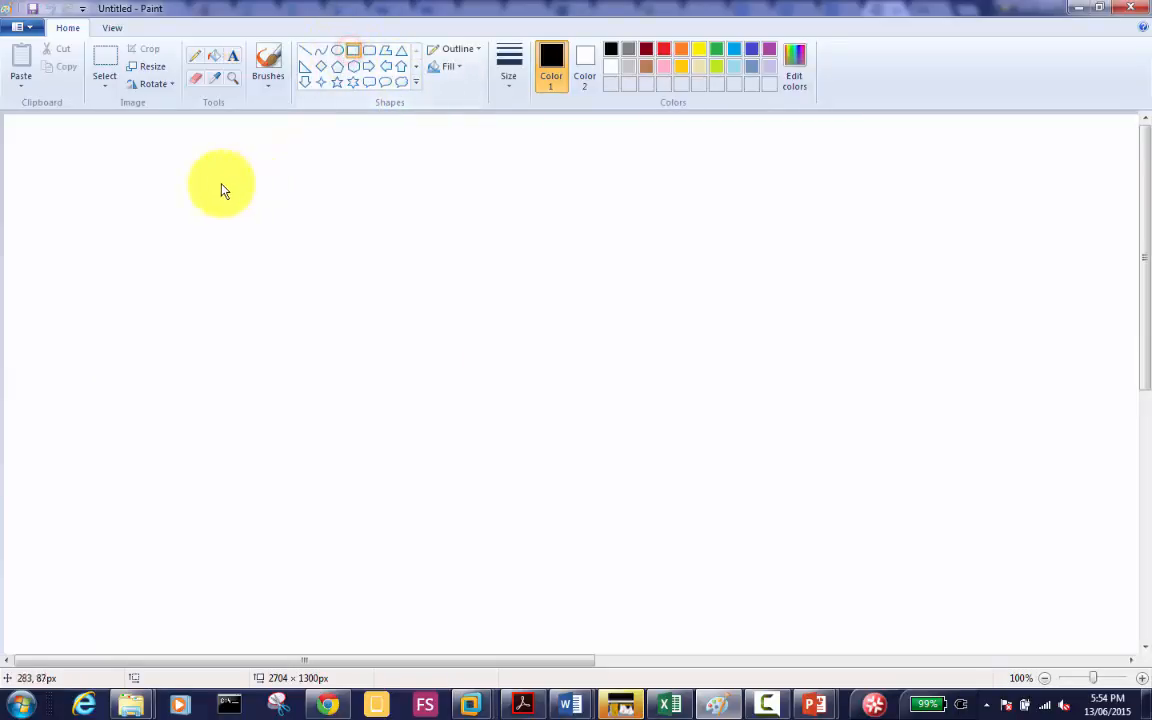
drag(206, 185, 289, 390)
click(650, 279)
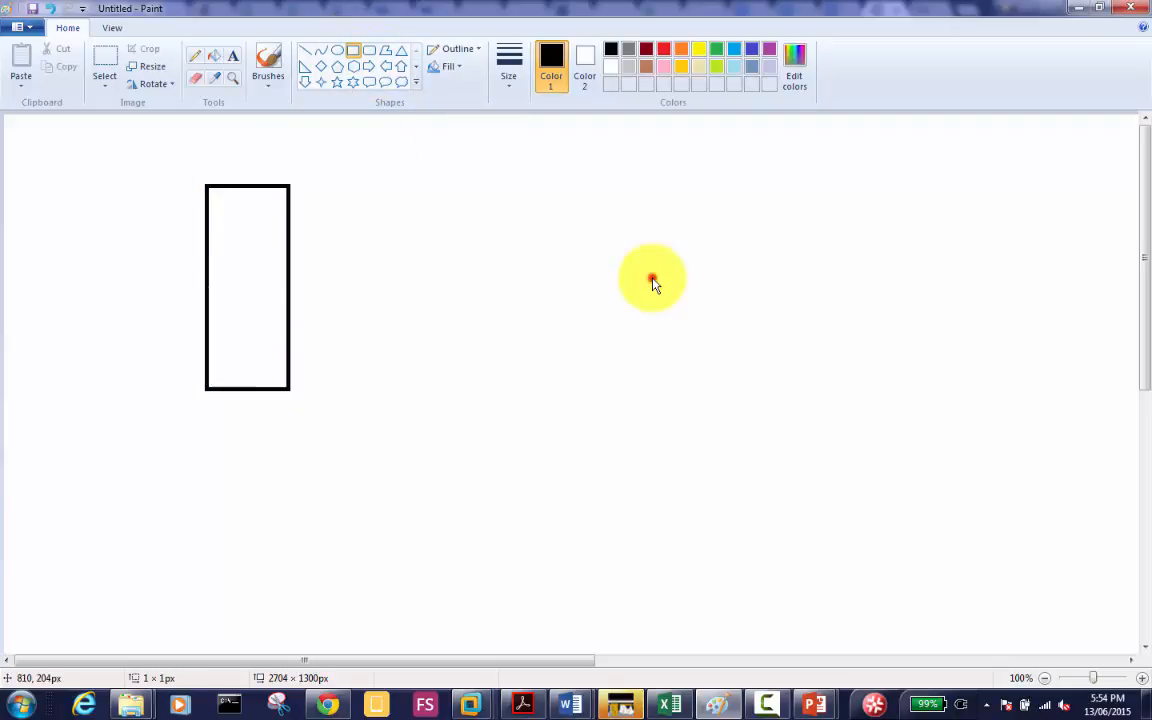
drag(716, 284, 768, 302)
drag(830, 490, 841, 505)
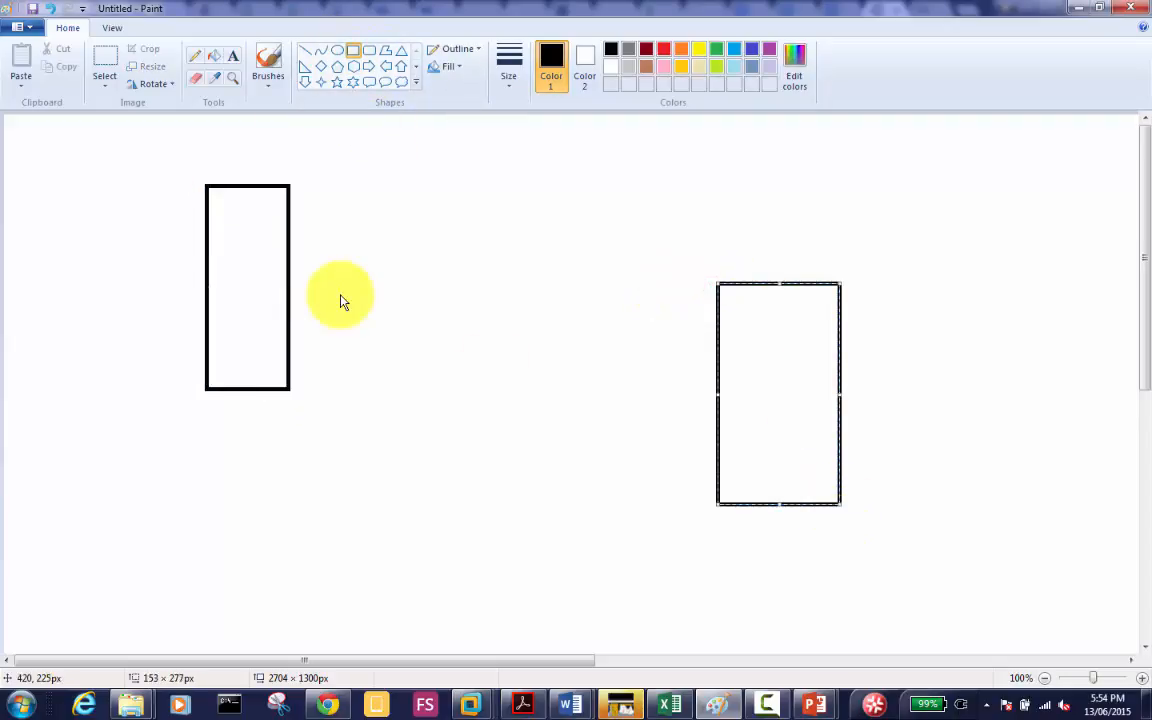
click(135, 177)
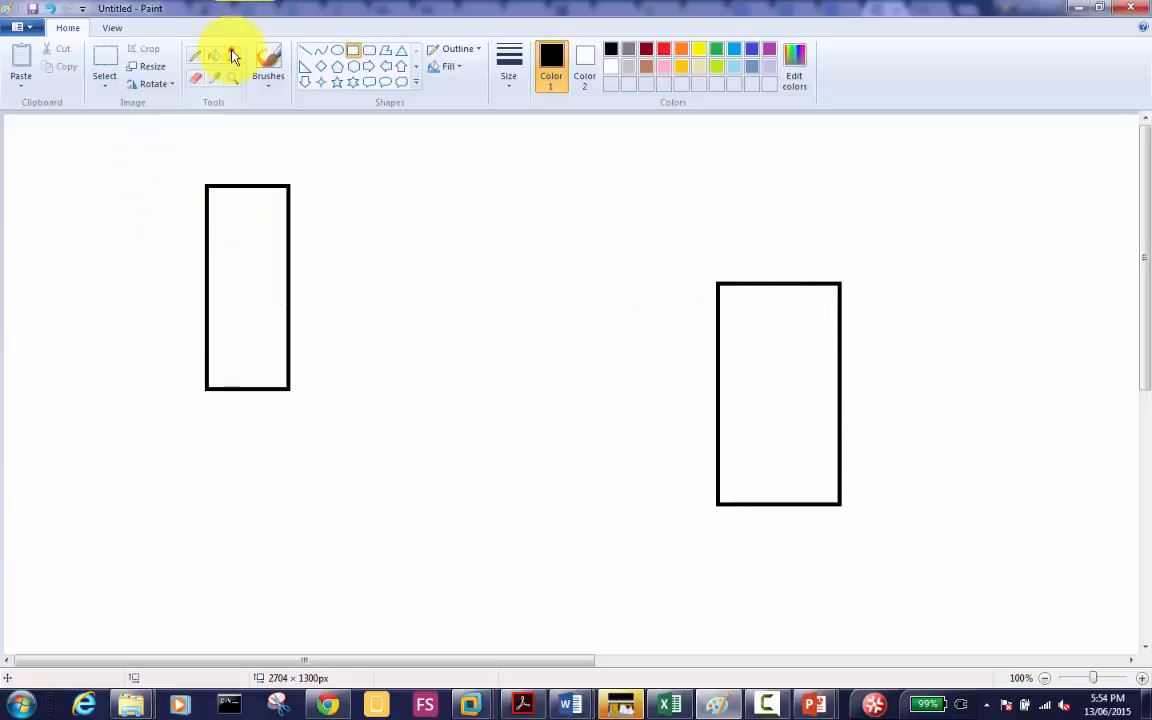
Step: Label the left rectangle 'R/W' and the right 'RODC', then set the colour to green
click(232, 55)
click(165, 190)
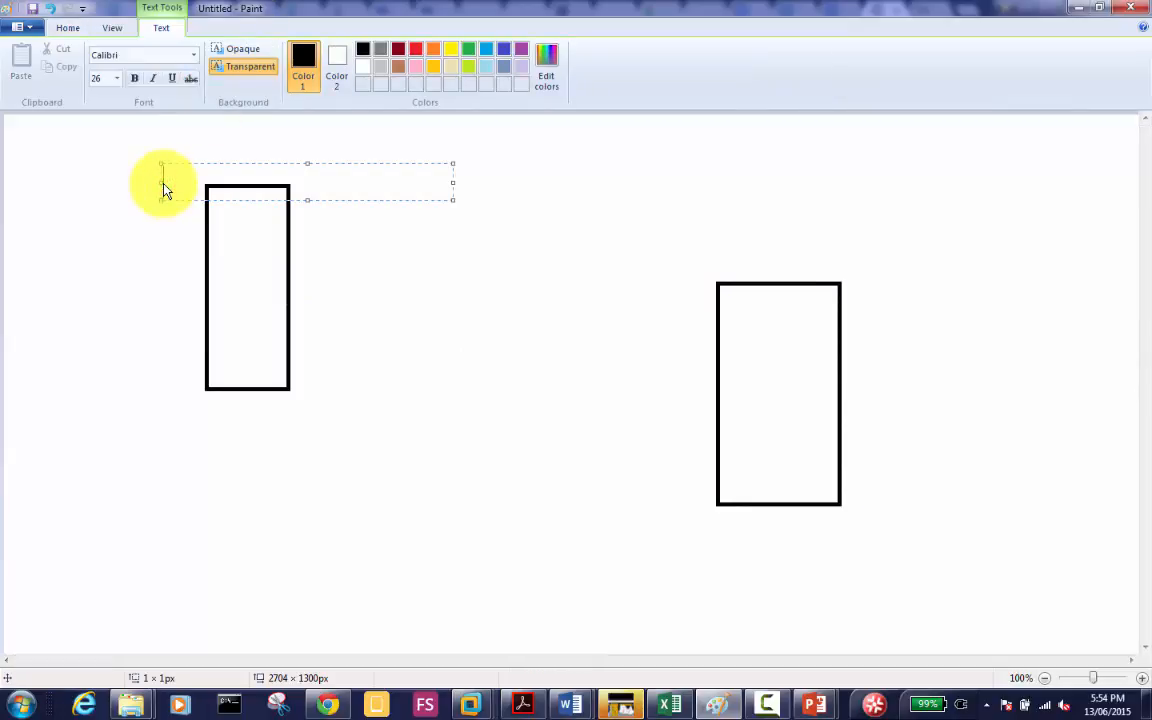
text(R/W)
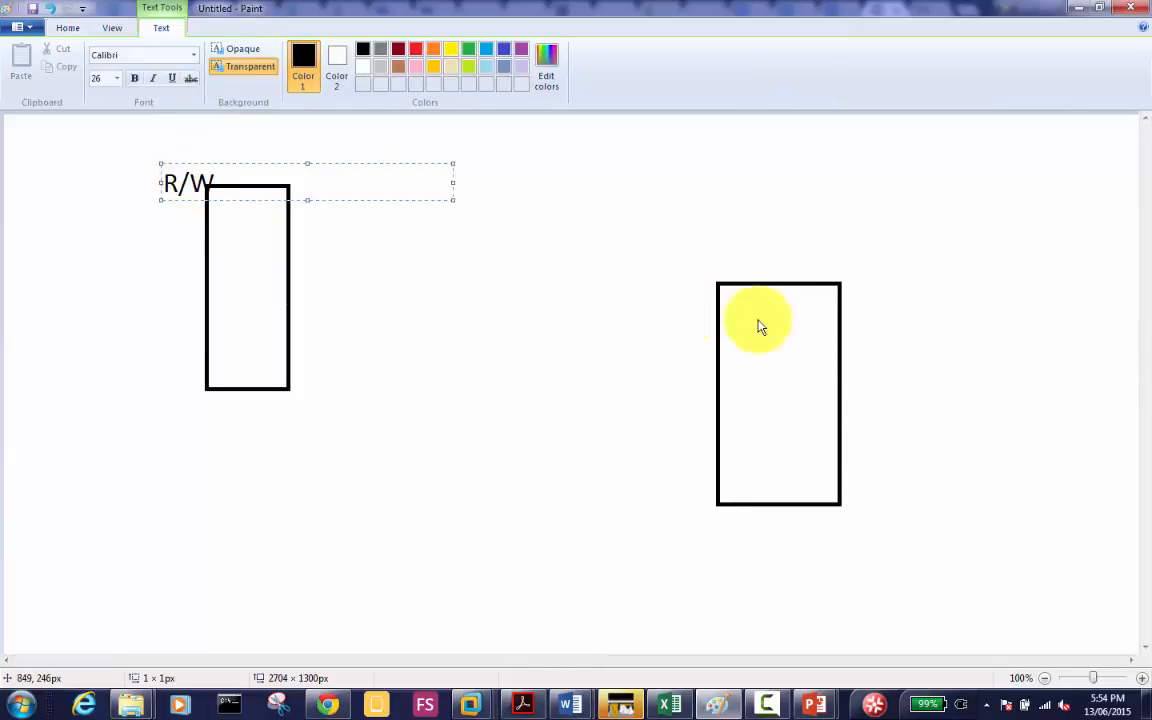
click(788, 273)
click(788, 273)
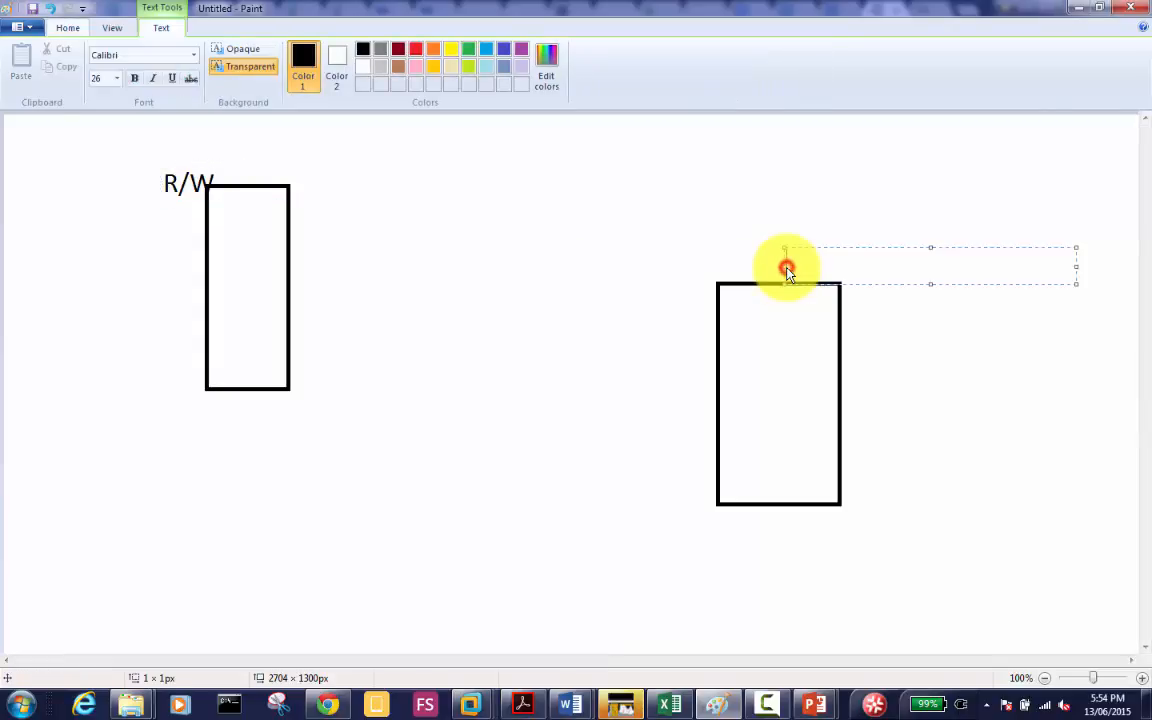
text(RODC)
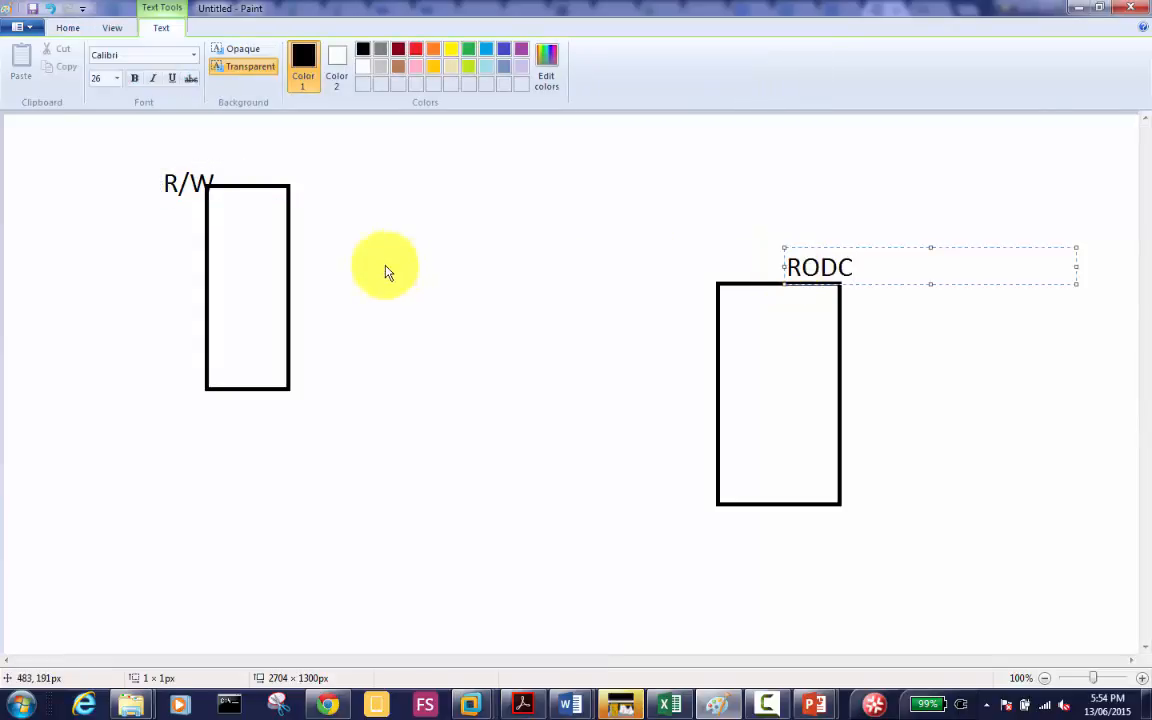
click(66, 29)
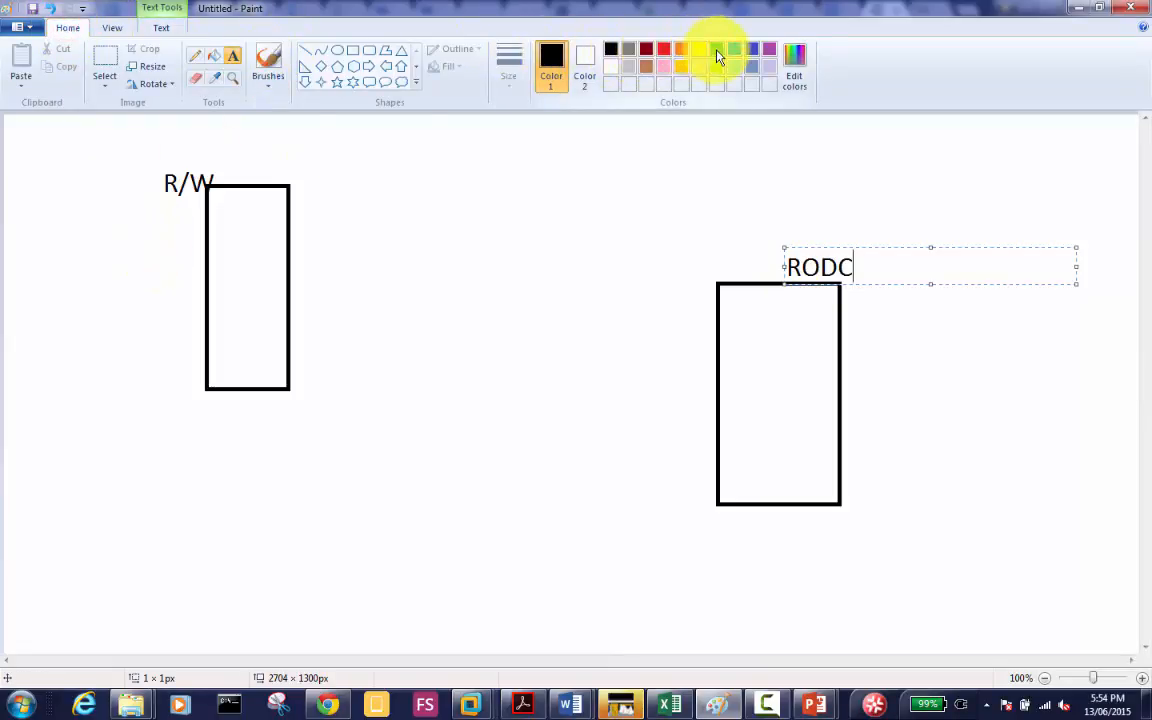
click(717, 51)
click(123, 262)
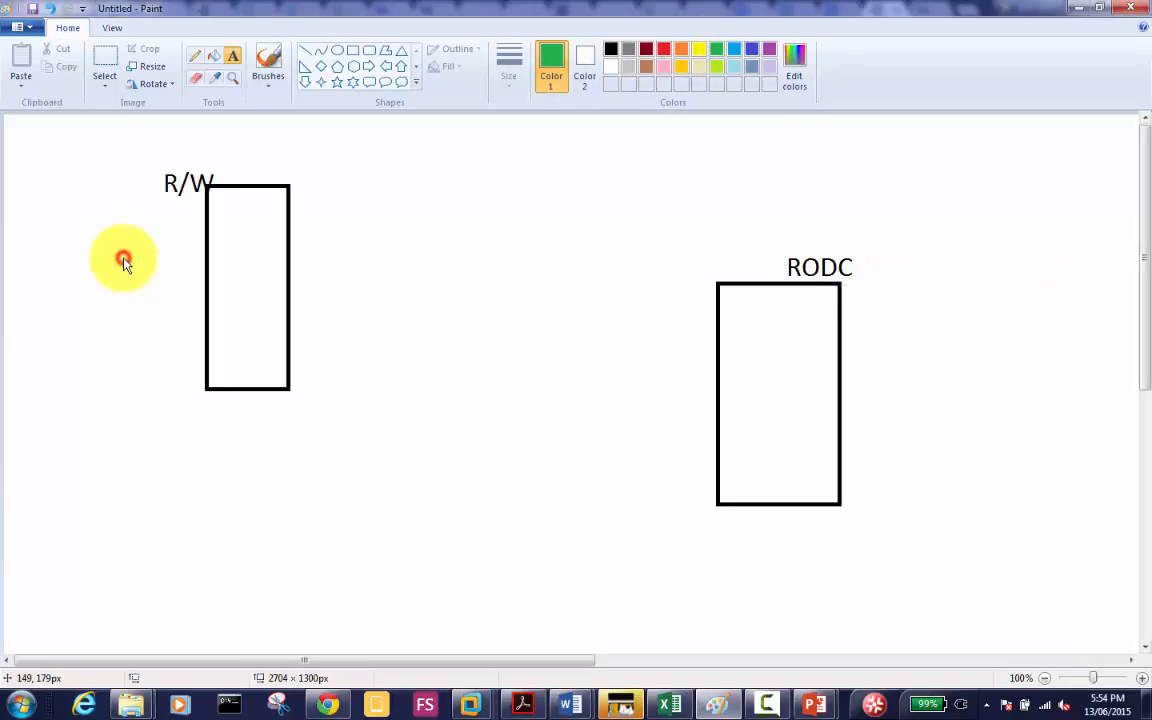
Step: Add the note 'If you Add User15 and Windows Client Machine Name to the "Allowed RODC... Group"' below R/W
click(123, 262)
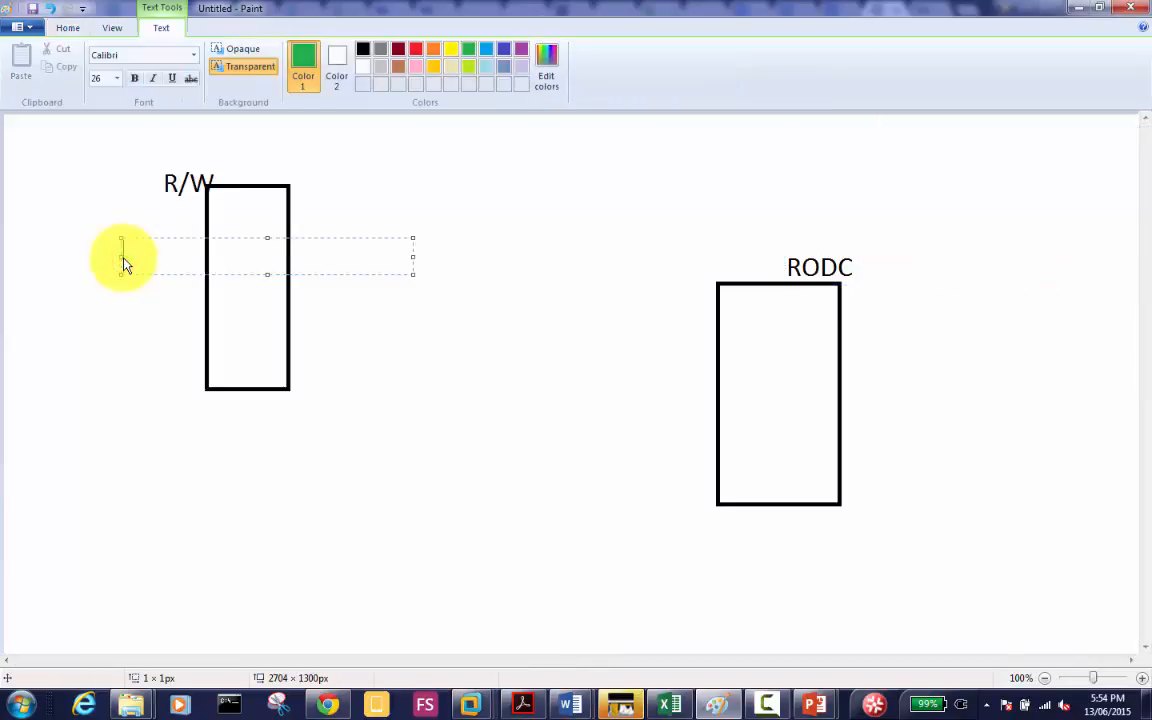
text(If you Add o)
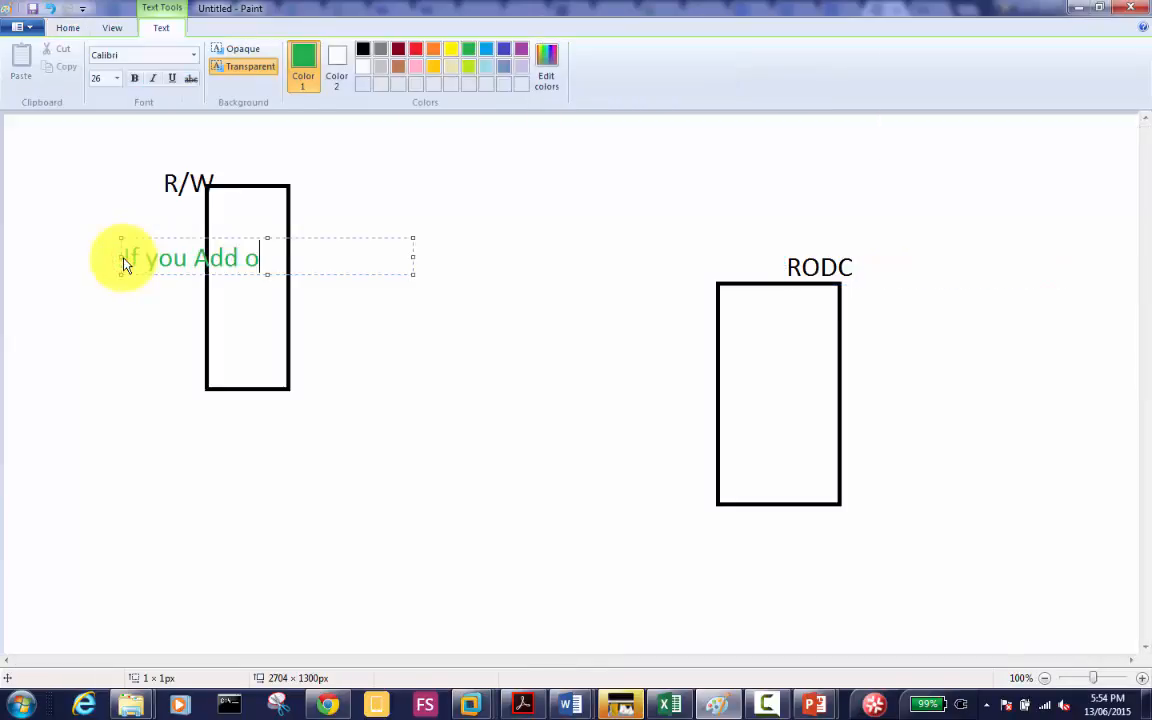
key(BackSpace)
text(User15)
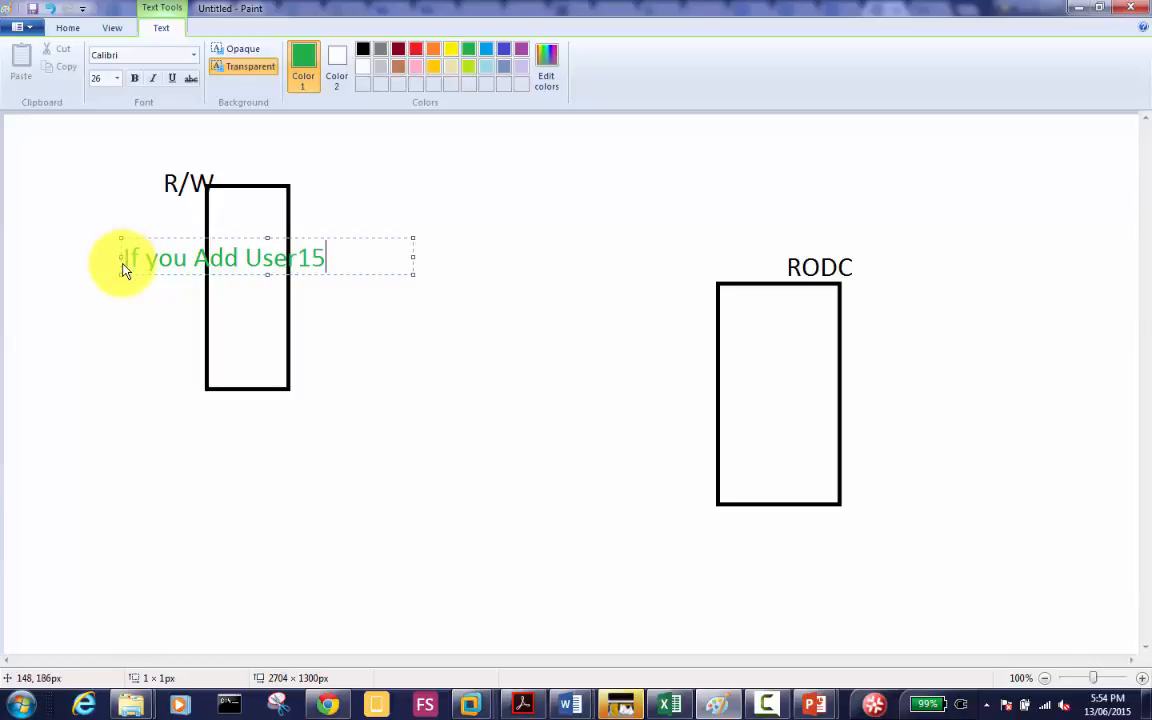
text( and Wind)
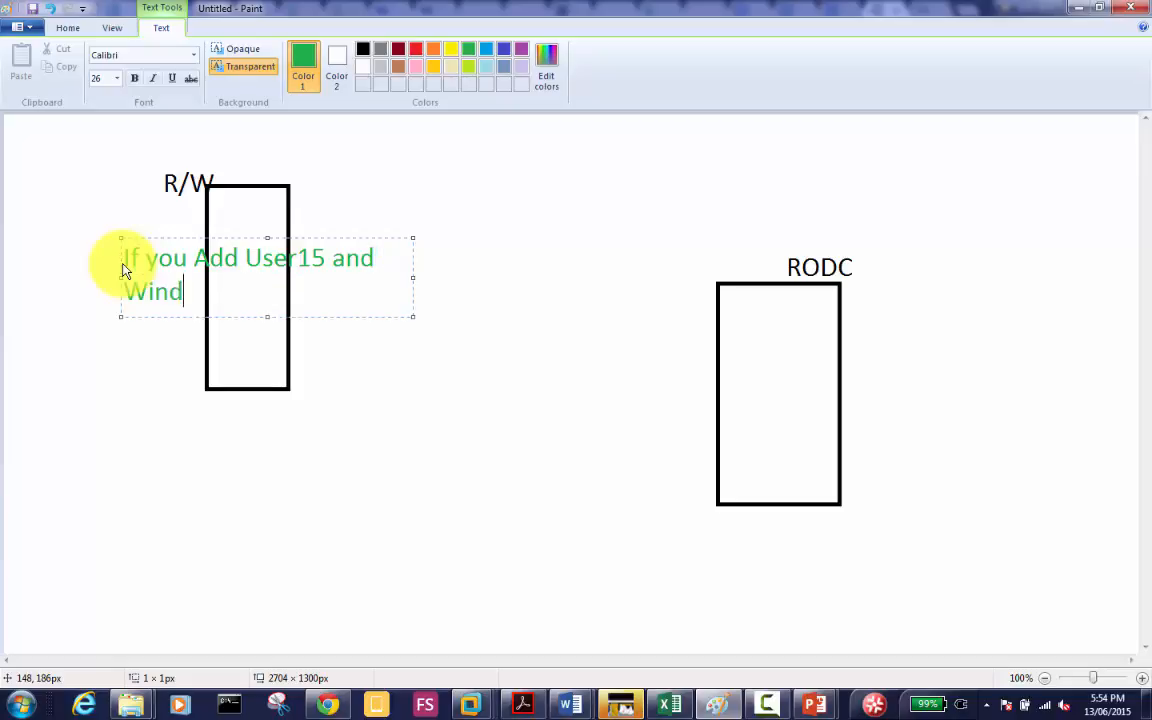
text(ows Client Ma)
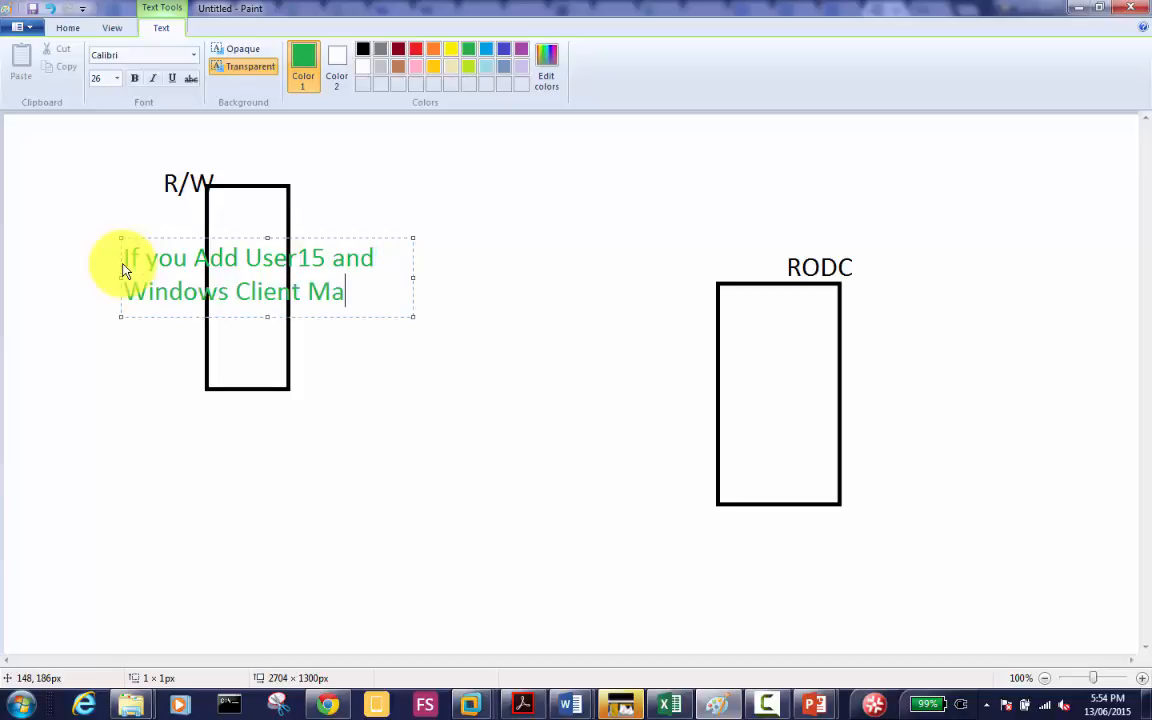
text(chine Name )
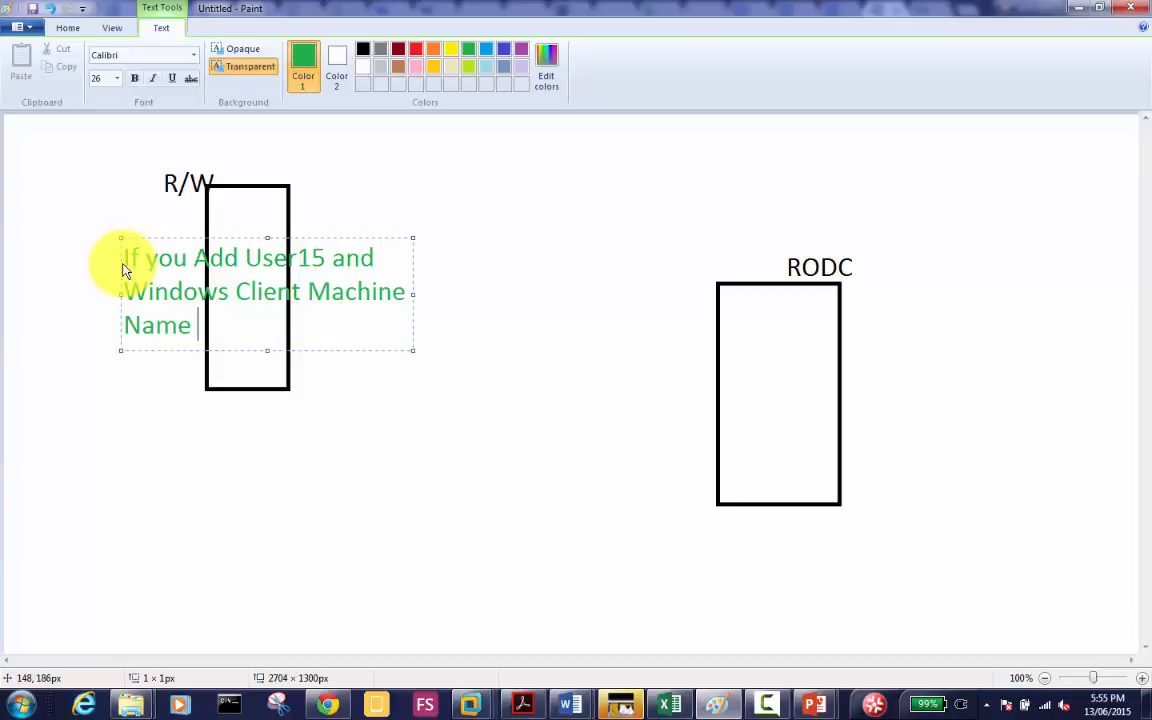
text(to the "All)
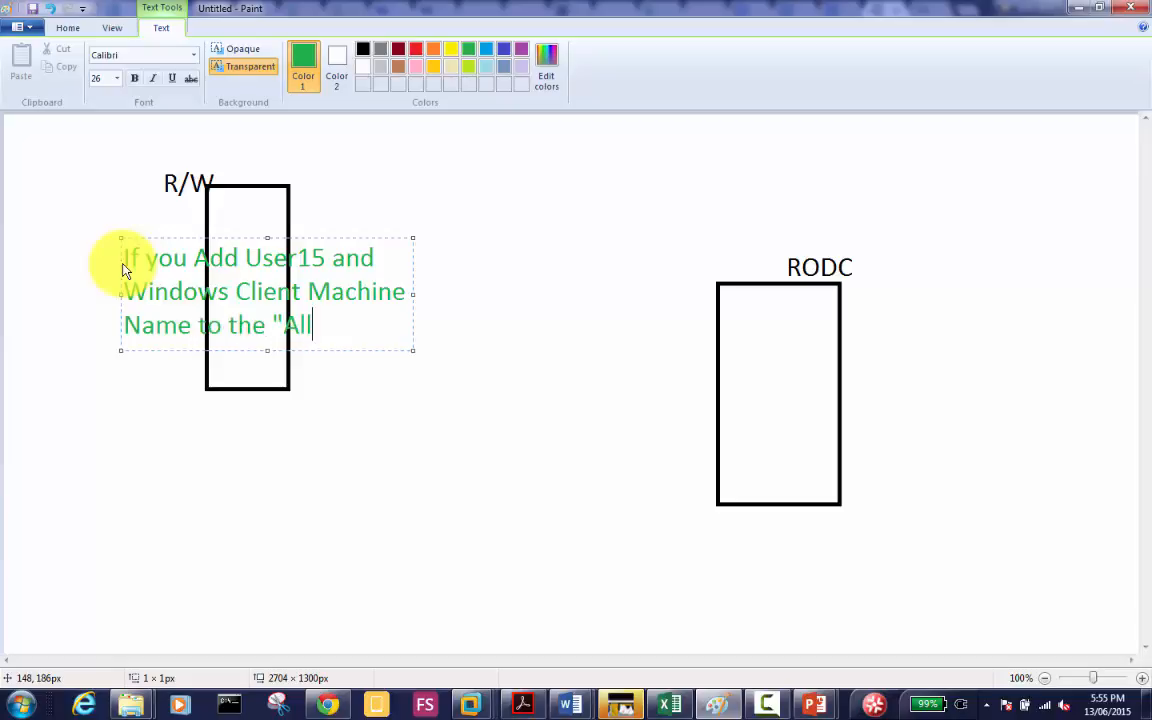
text(owed RODC)
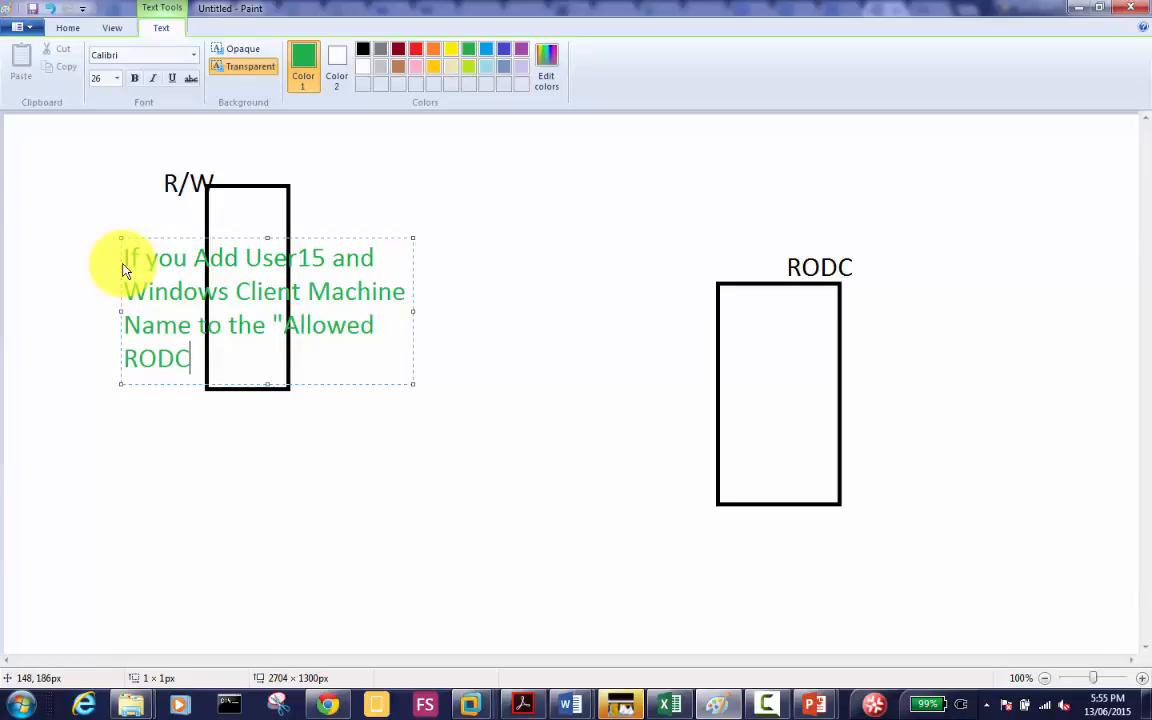
text(... Group")
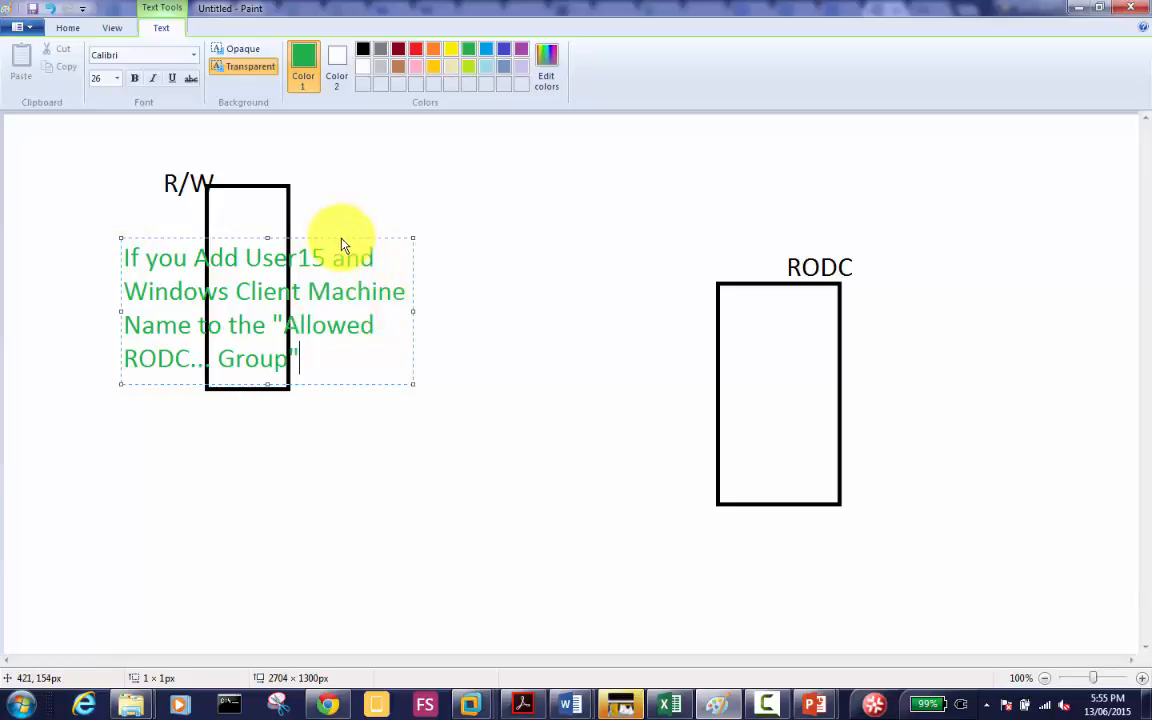
drag(341, 244, 293, 411)
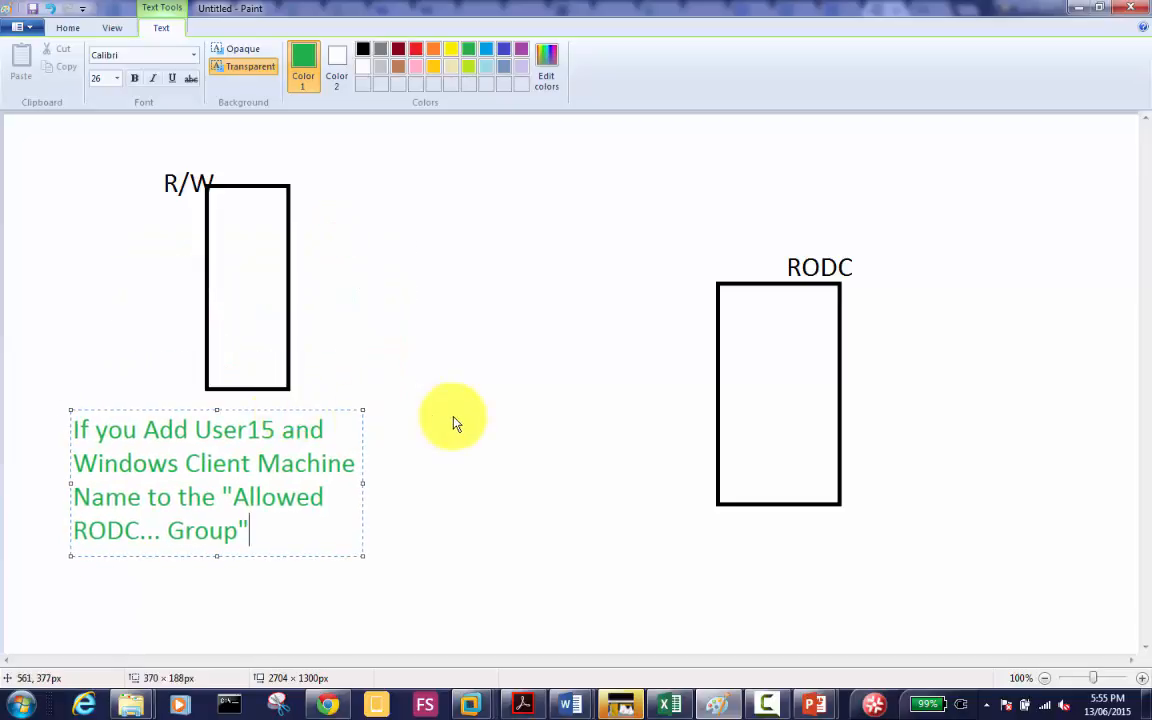
click(414, 490)
Step: Add the note 'RODC will cache the info added to the "Allwed RODC... Group' above RODC
click(412, 486)
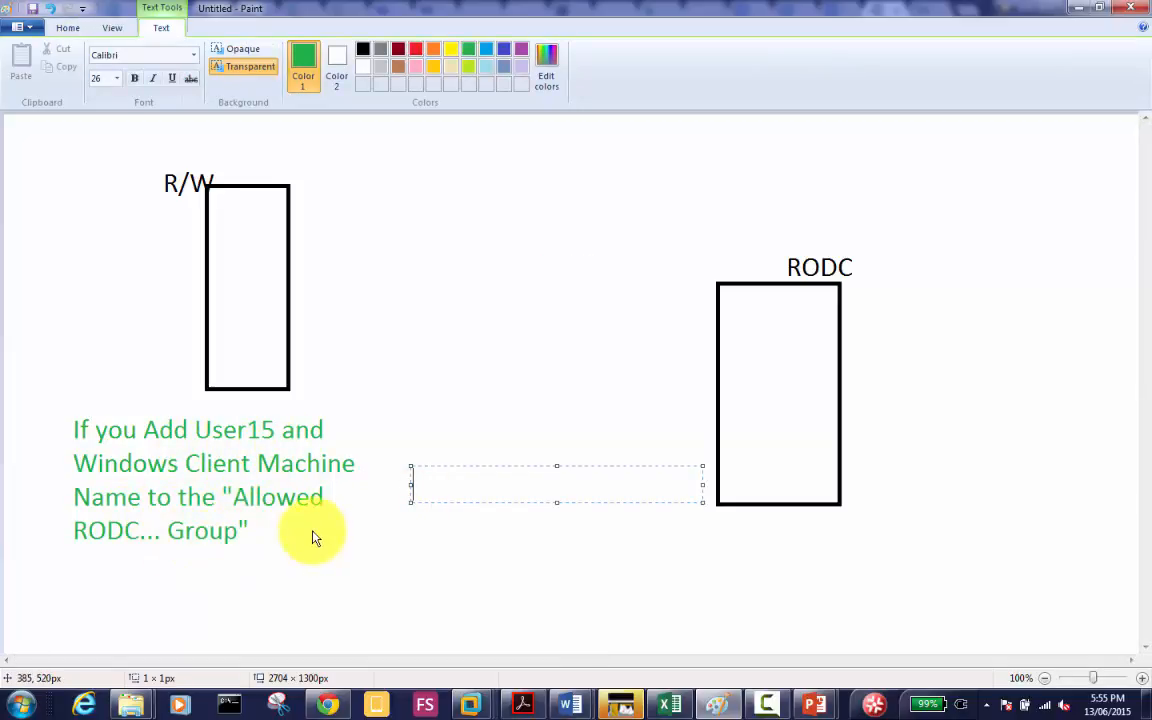
click(747, 326)
click(747, 326)
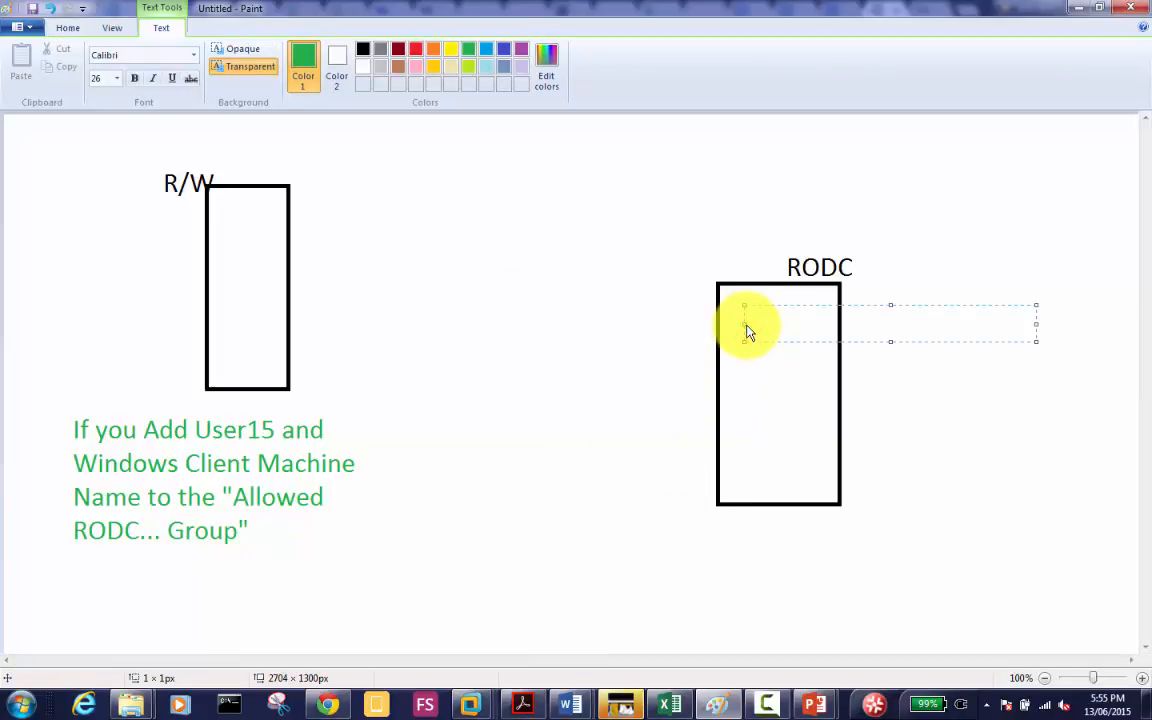
text(RODC will cach)
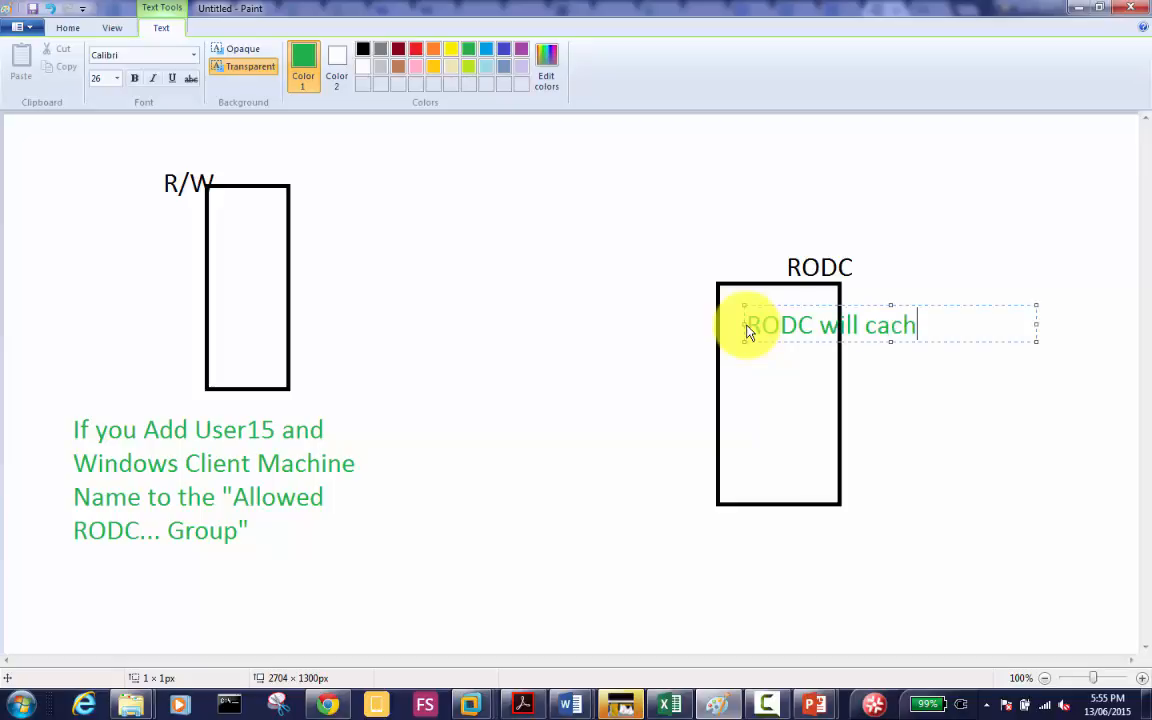
text(e the info )
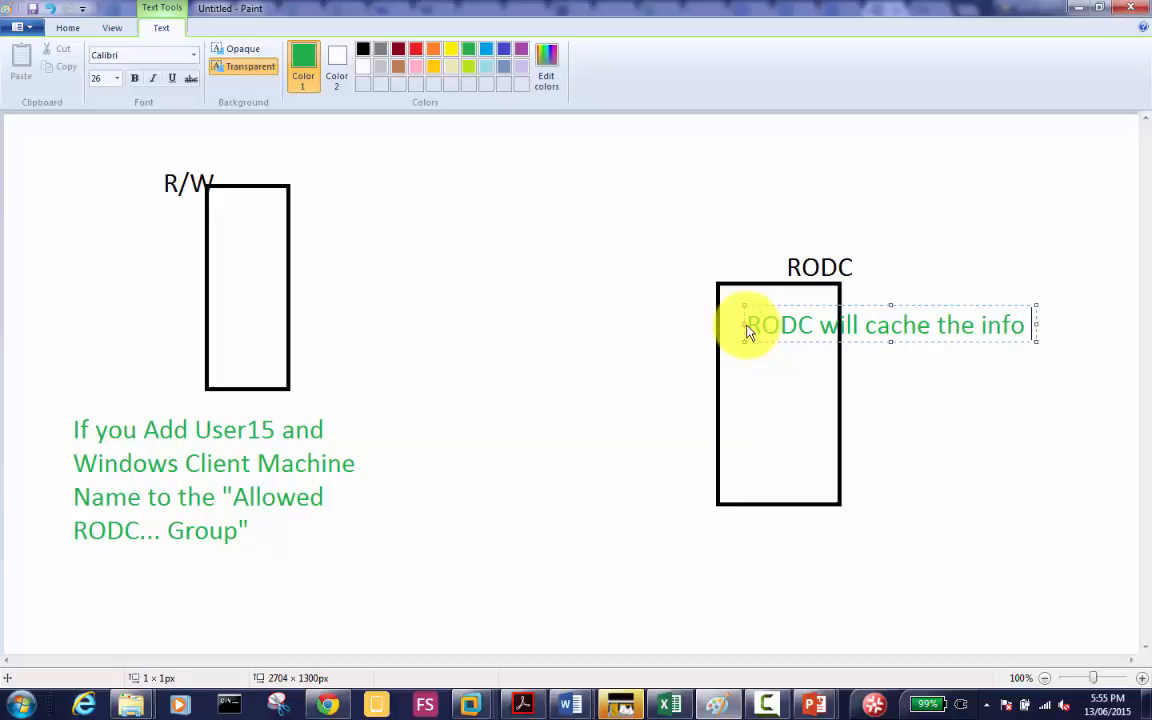
text(added to the)
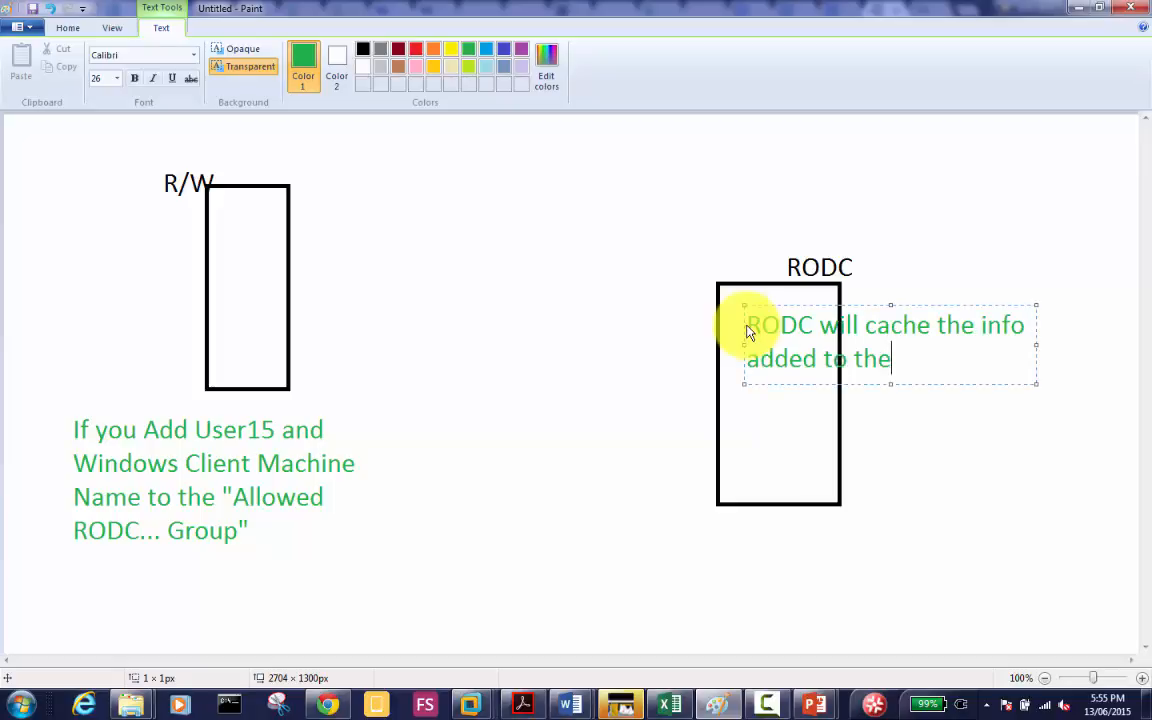
text( "Allwed )
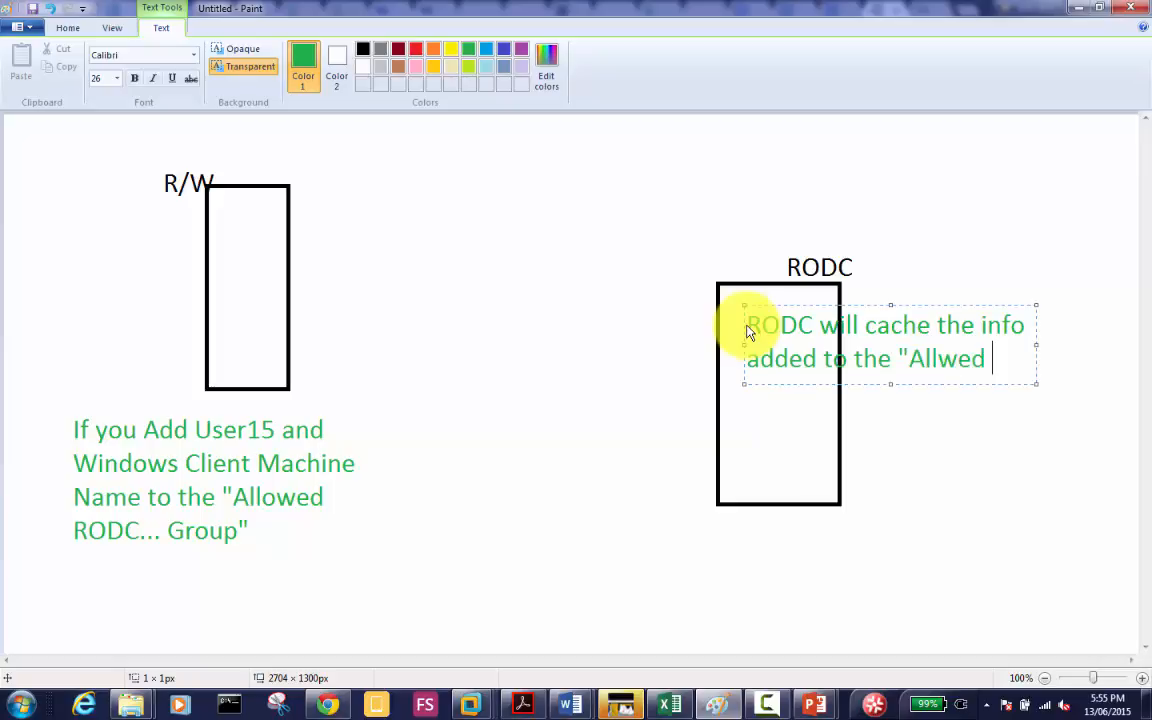
text(RODC... G)
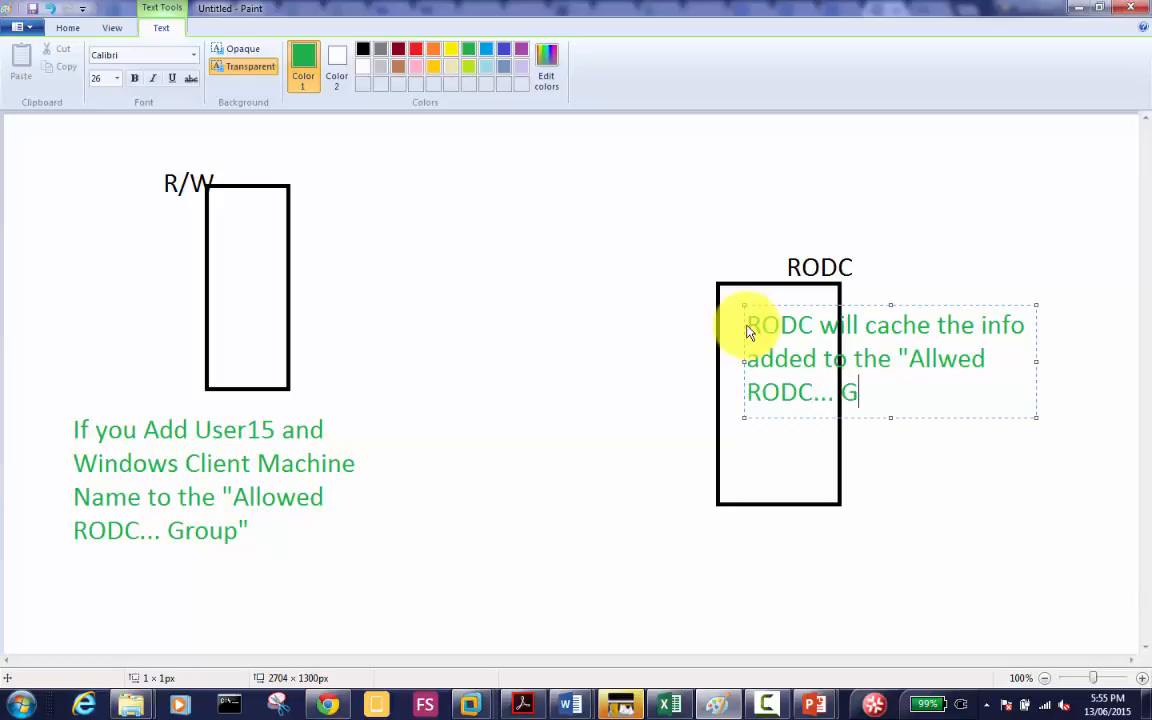
text(roup)
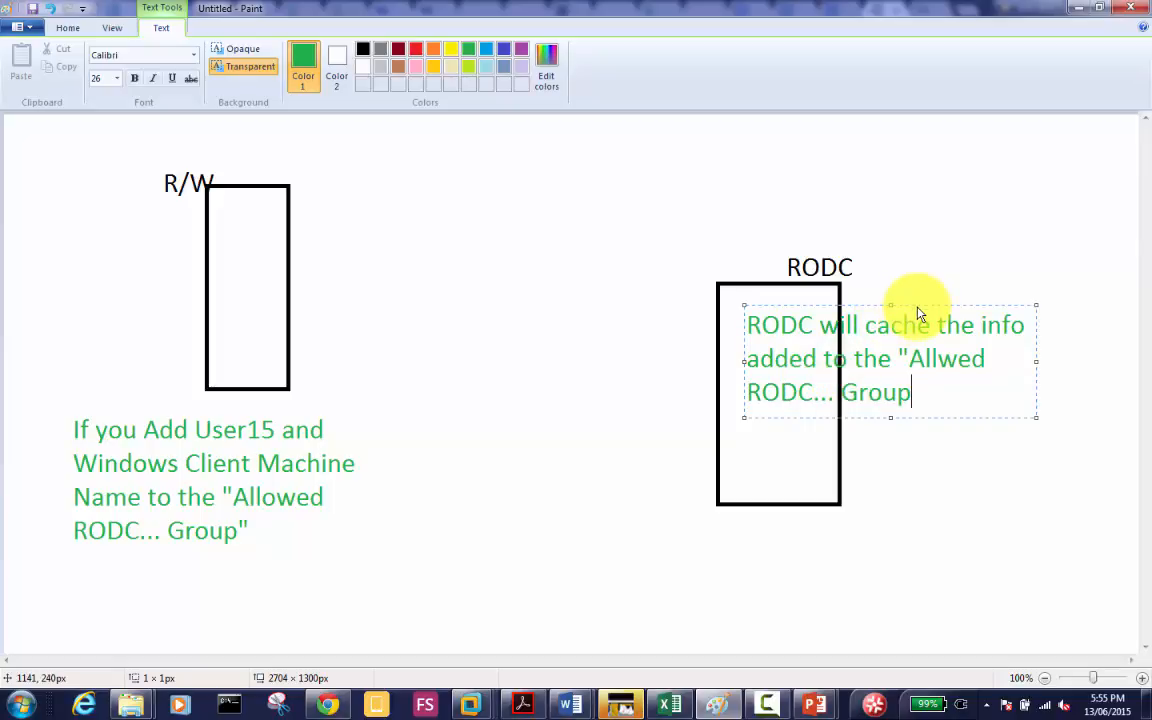
drag(918, 313, 812, 141)
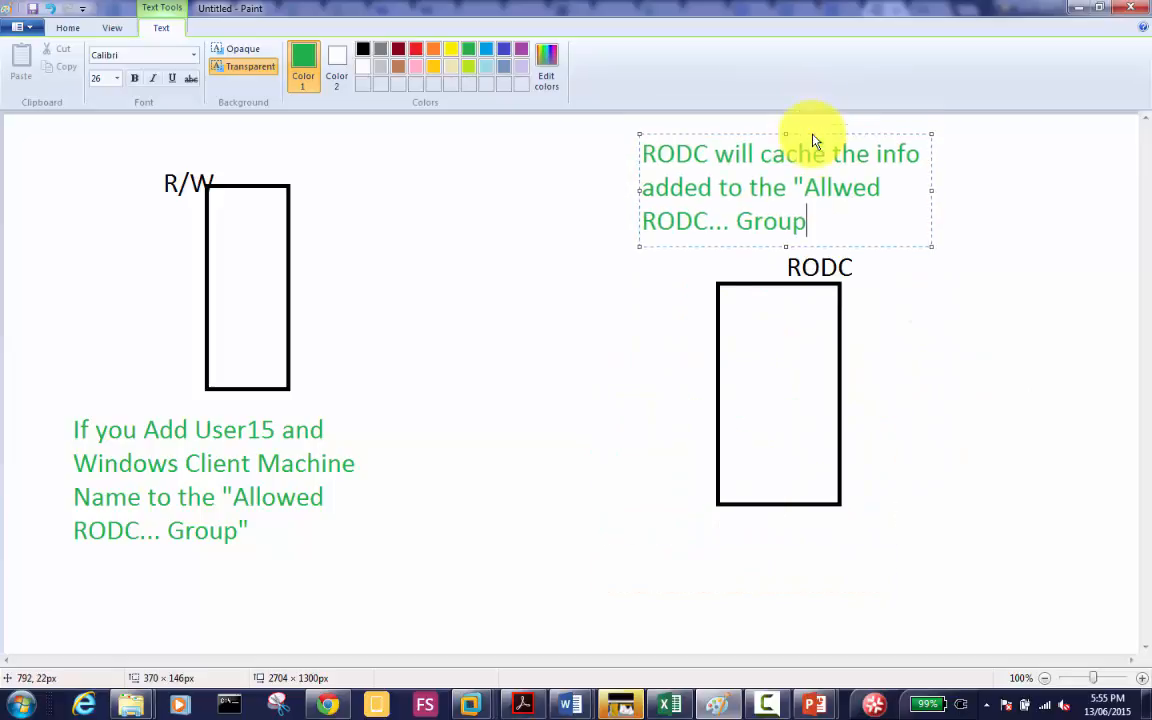
click(920, 307)
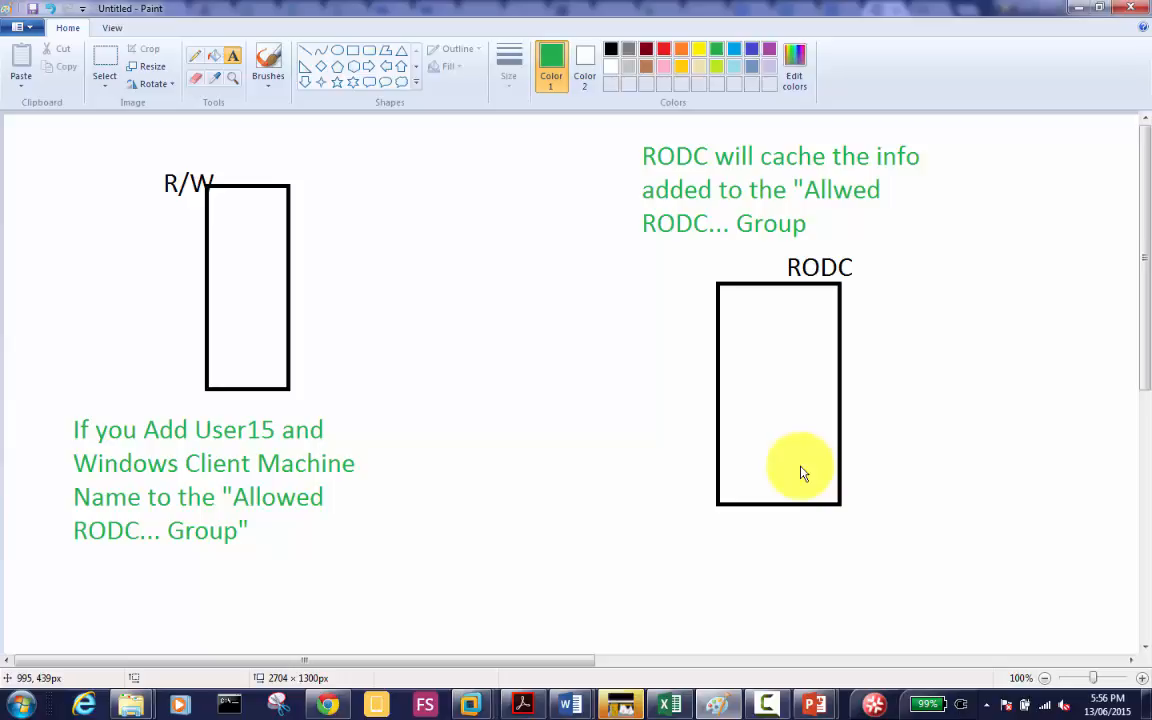
Step: Draw a red line linking R/W and RODC and cross it out with two strokes
click(663, 49)
click(306, 50)
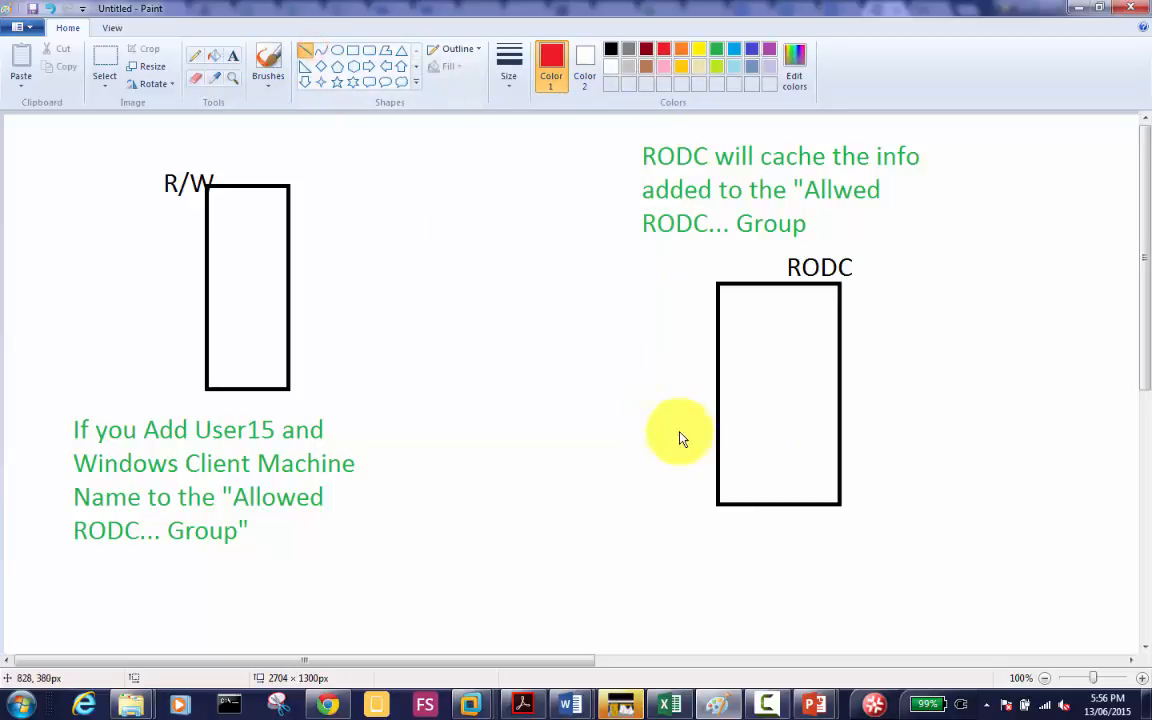
drag(690, 437, 287, 296)
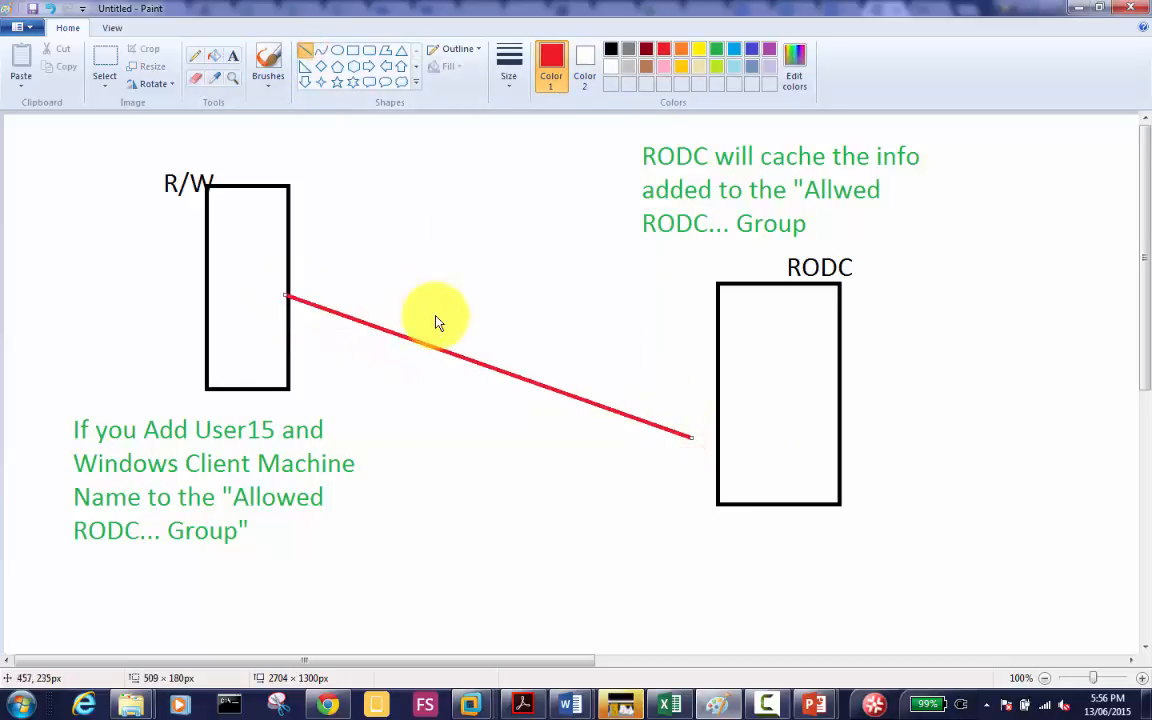
drag(457, 310, 487, 432)
drag(531, 328, 428, 387)
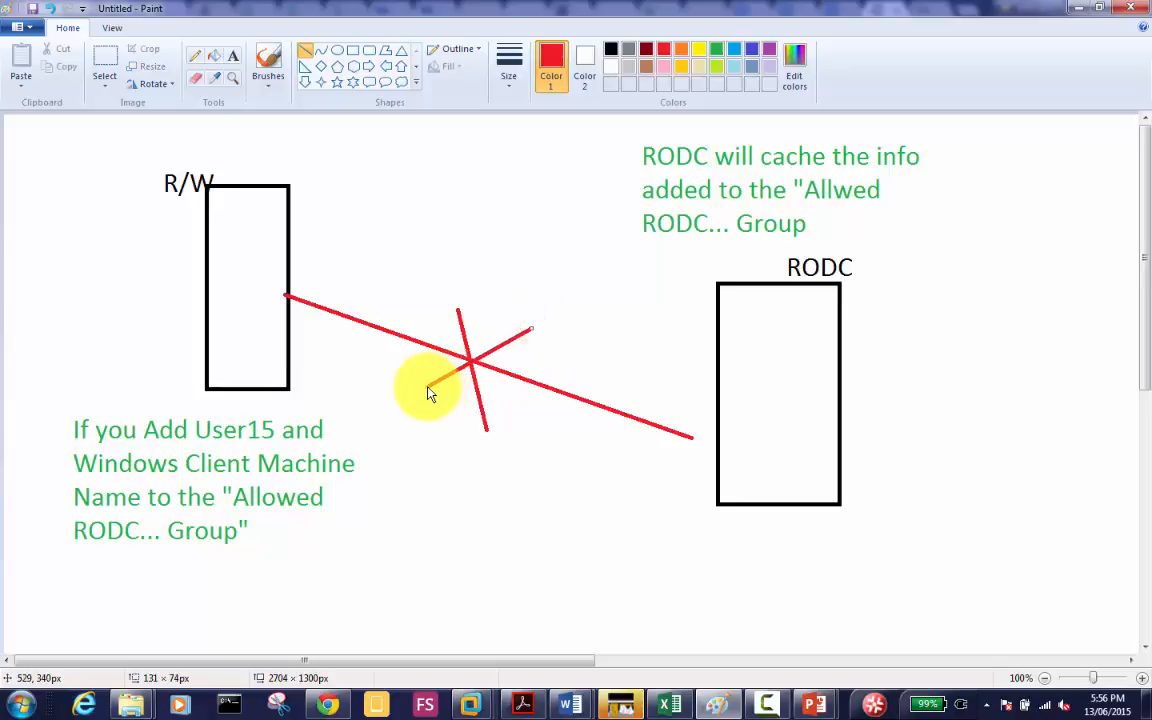
Step: Draw a black client box on the right and label it 'Win8' above
click(353, 50)
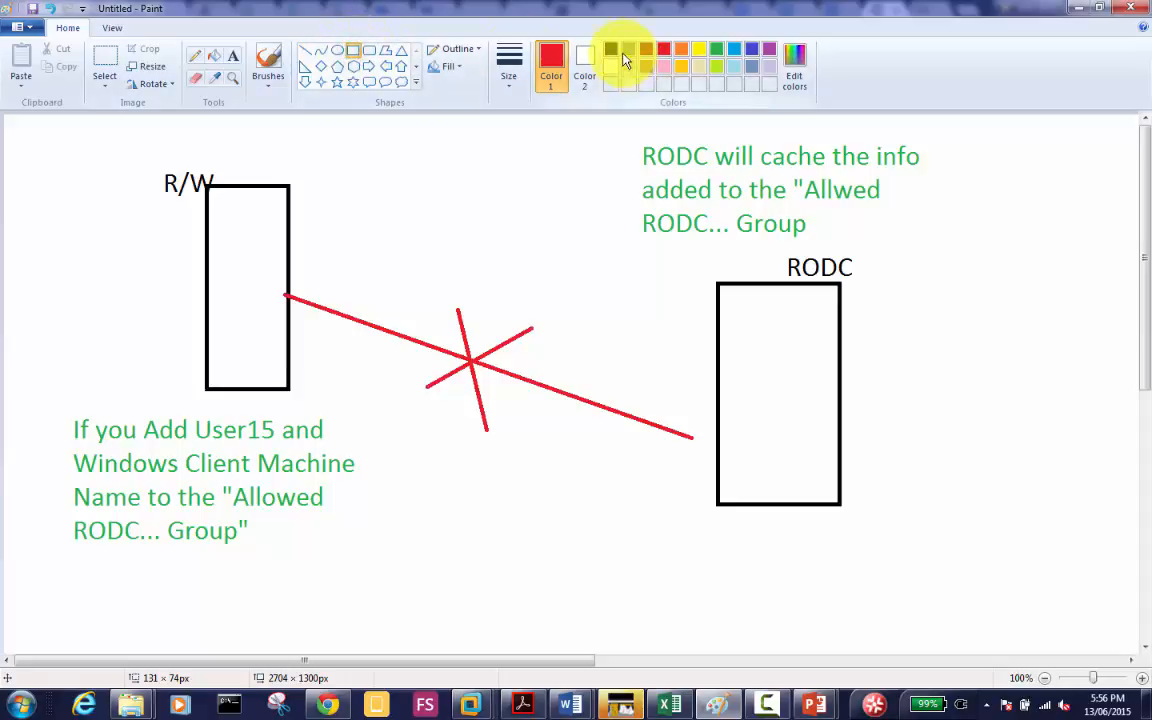
click(611, 49)
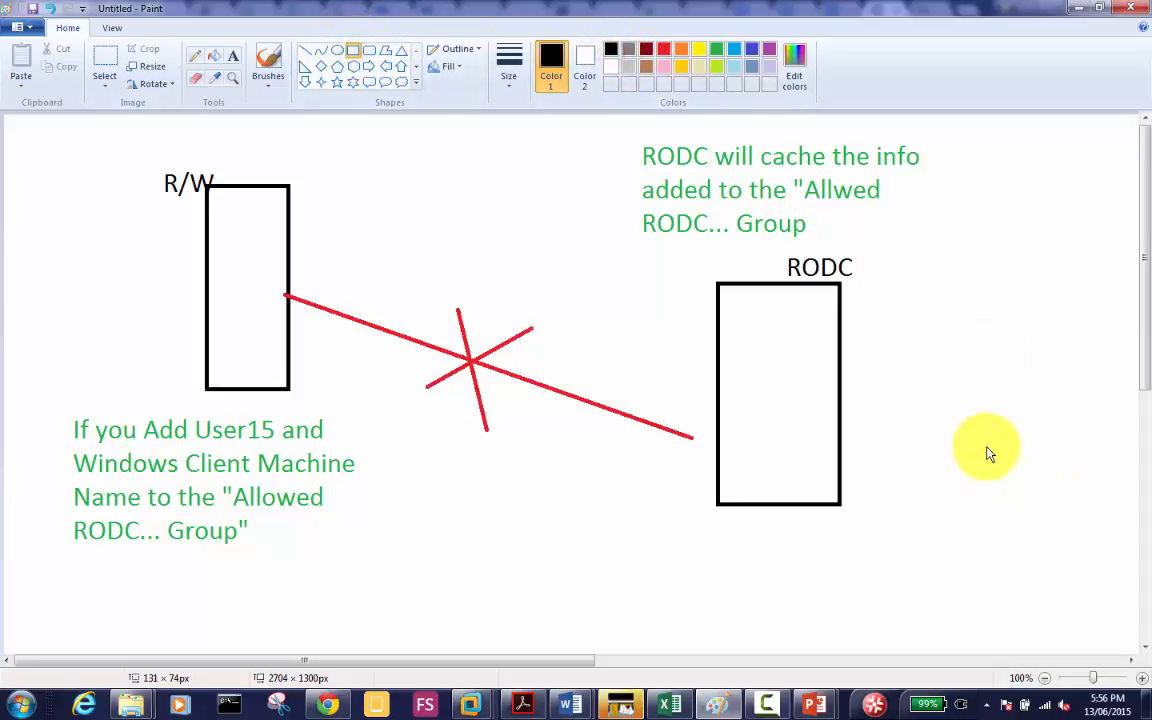
mouse_move(987, 440)
mouse_down()
mouse_move(1050, 451)
mouse_move(1058, 574)
mouse_up()
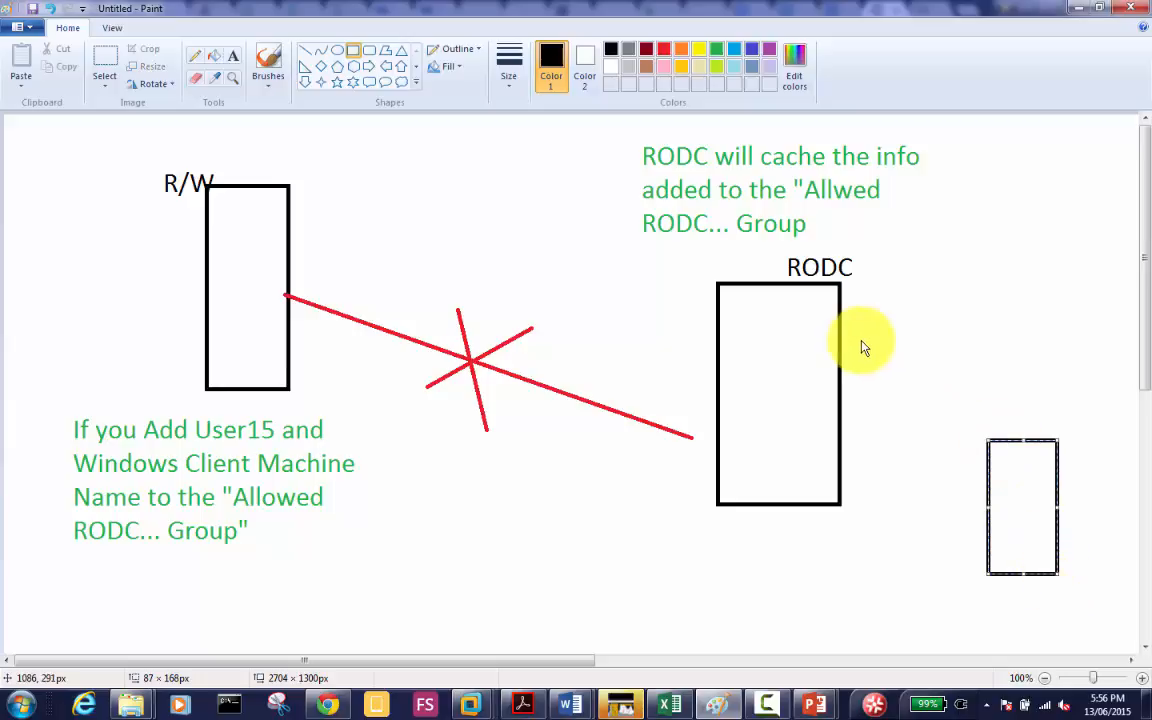
click(231, 56)
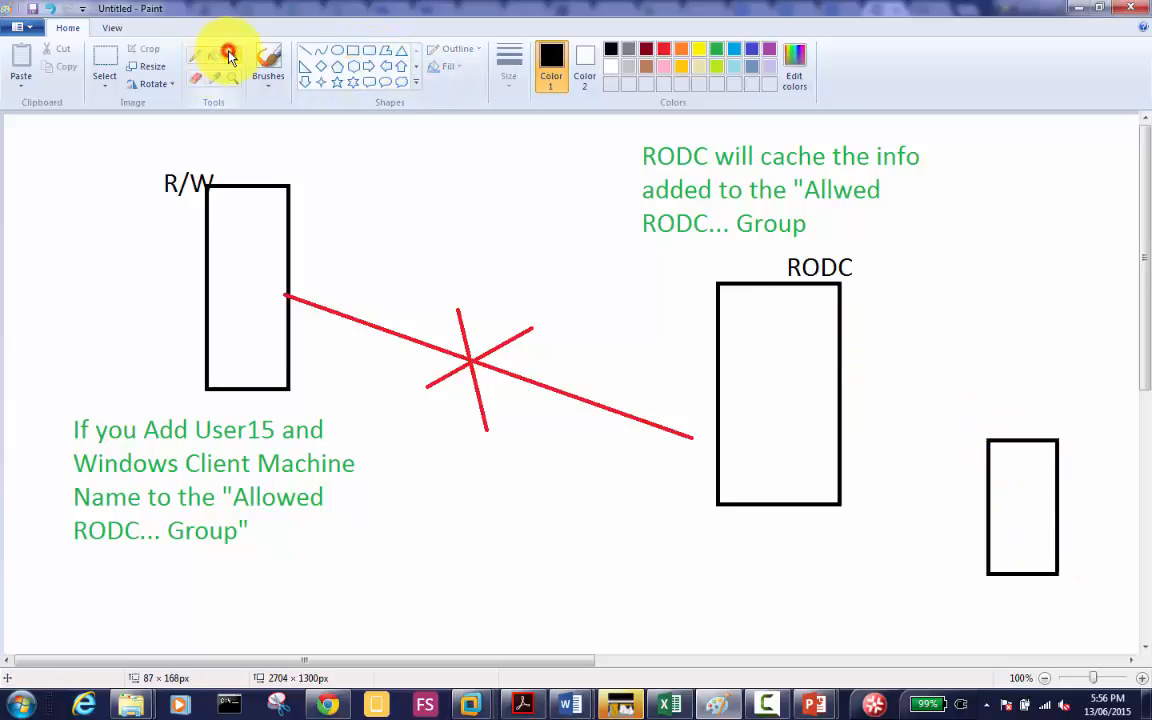
click(989, 424)
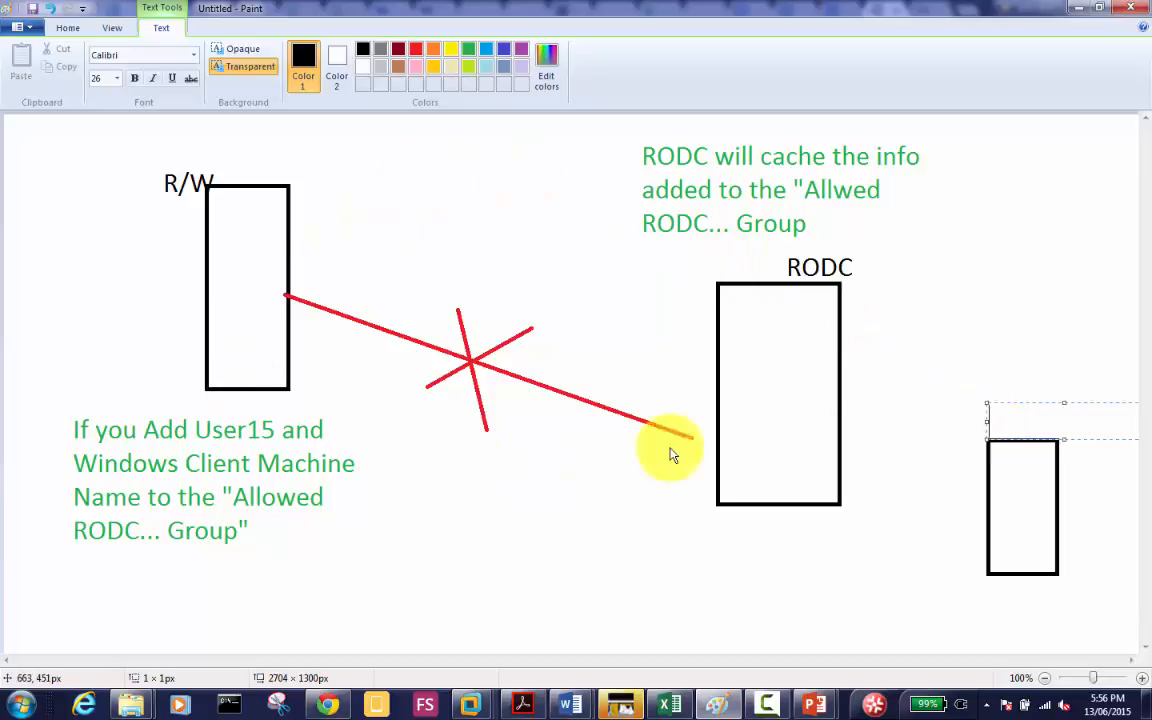
text(Wind)
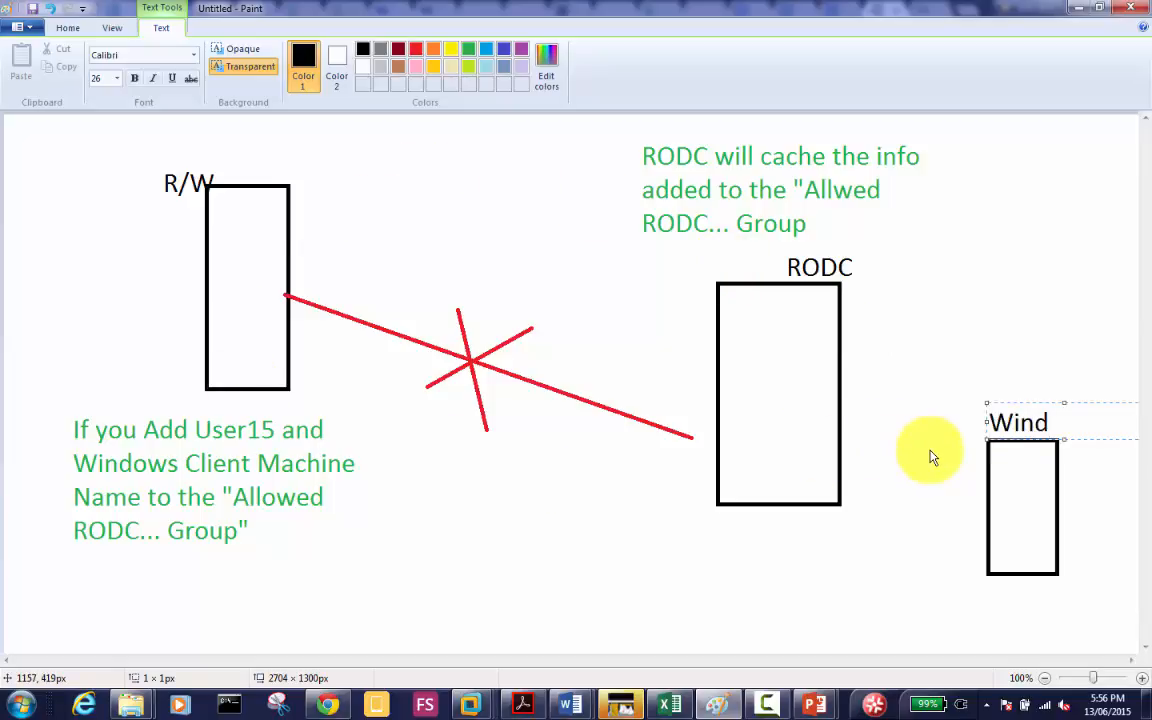
key(BackSpace)
text(8)
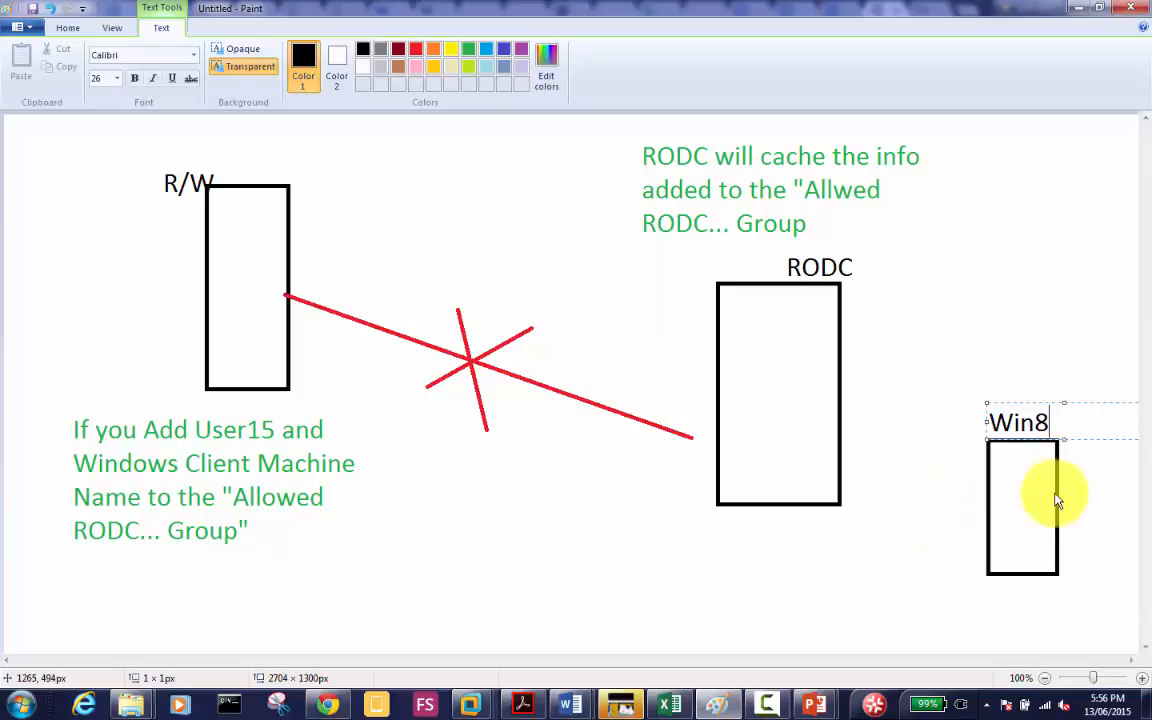
click(1000, 476)
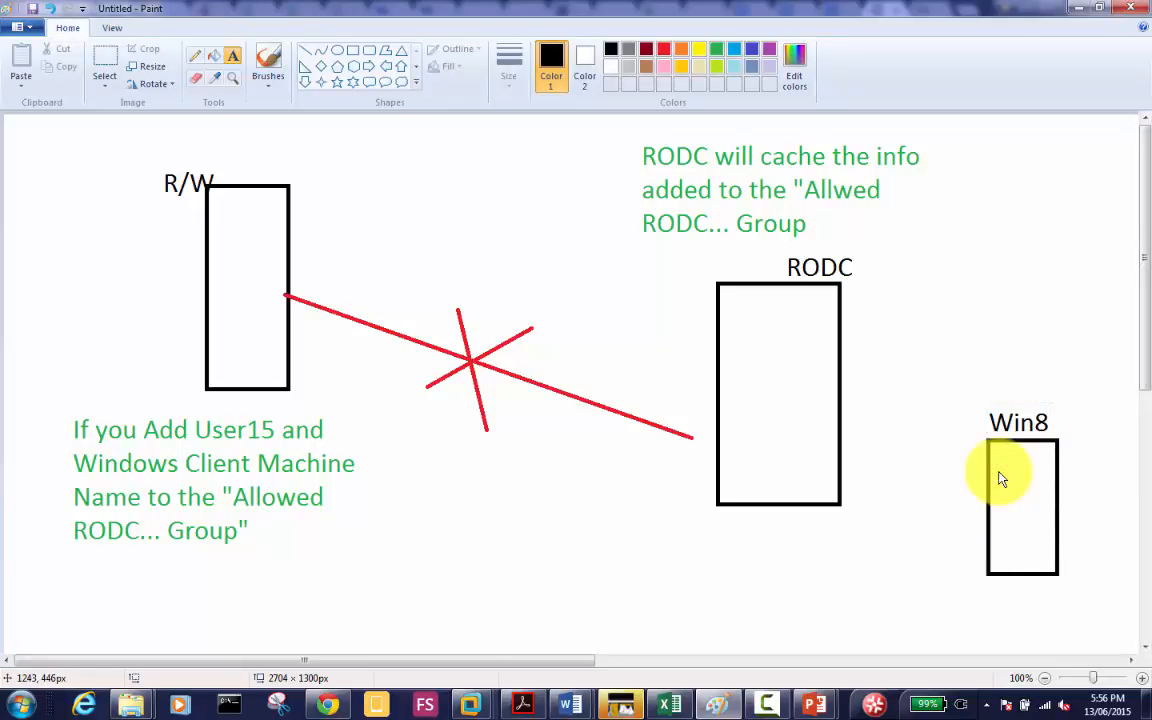
Step: Write 'User15' inside the Win8 box
click(1000, 476)
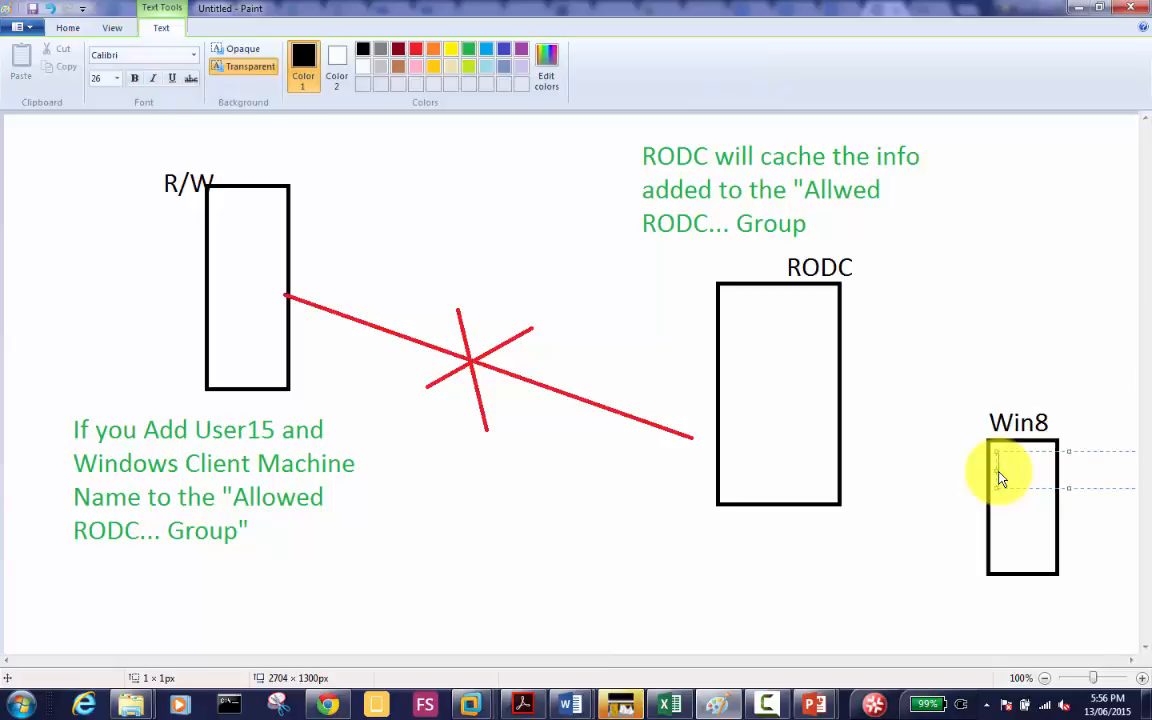
text(User15)
drag(1028, 491, 987, 499)
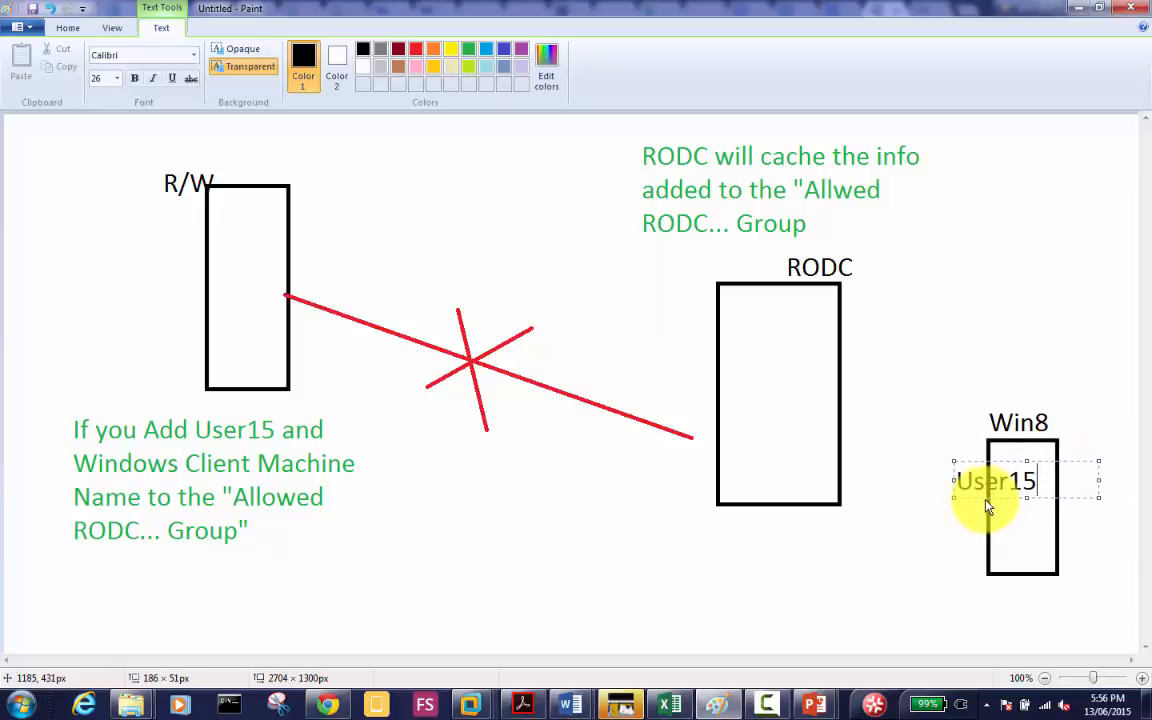
click(988, 372)
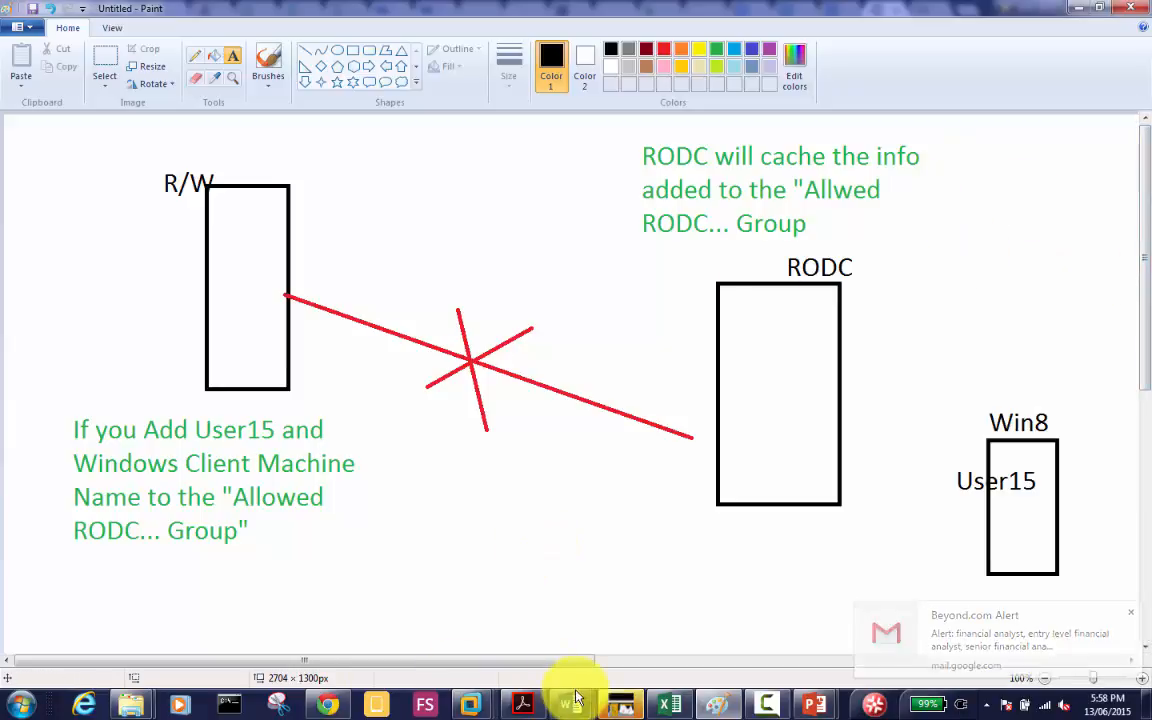
Step: On Humb-Server01, open the Allowed RODC Password Replication Group's Members list and start adding a member
mouse_move(470, 705)
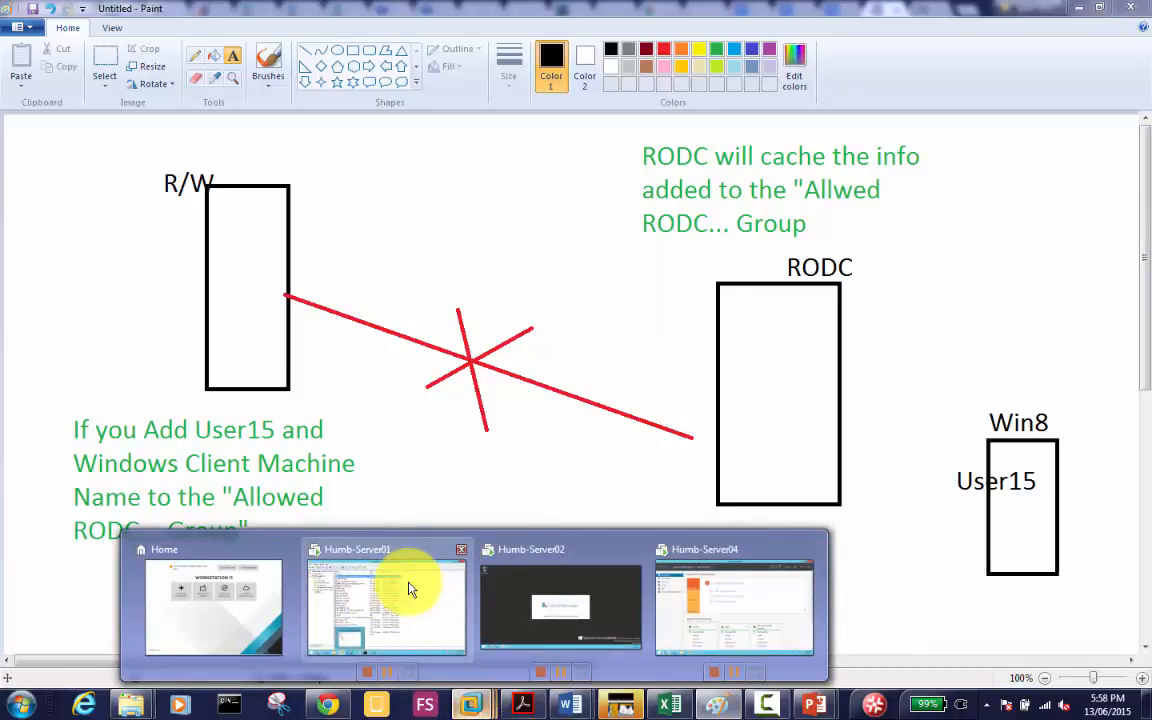
click(406, 587)
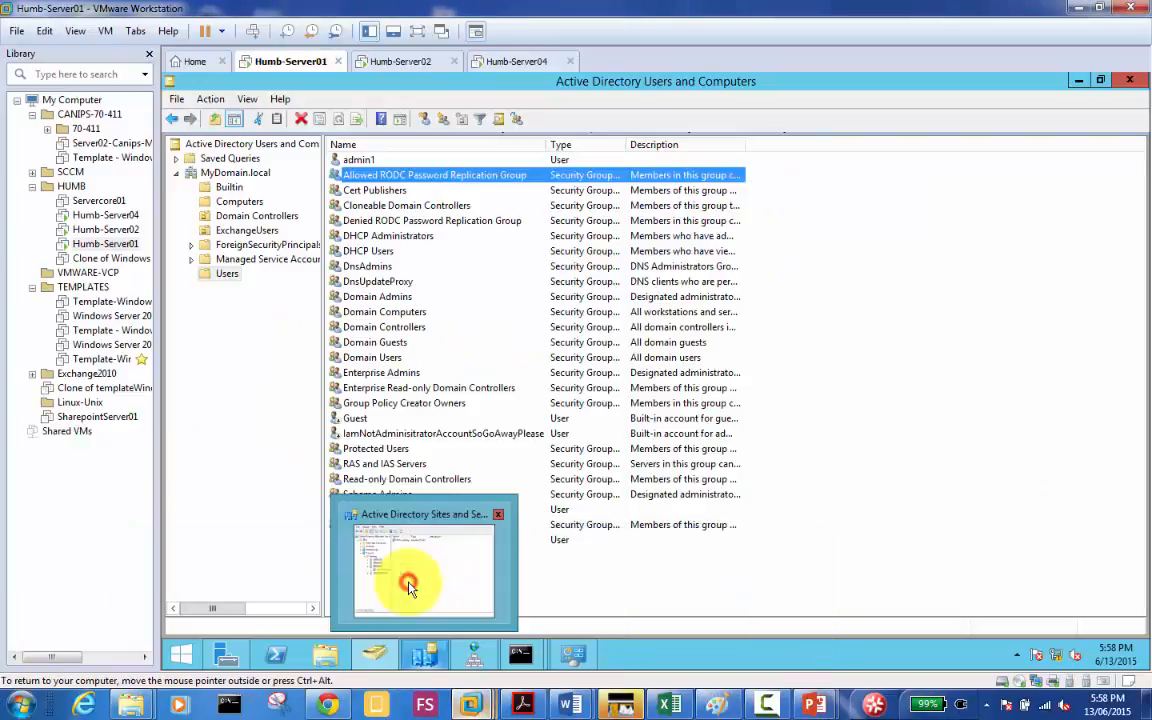
double_click(420, 177)
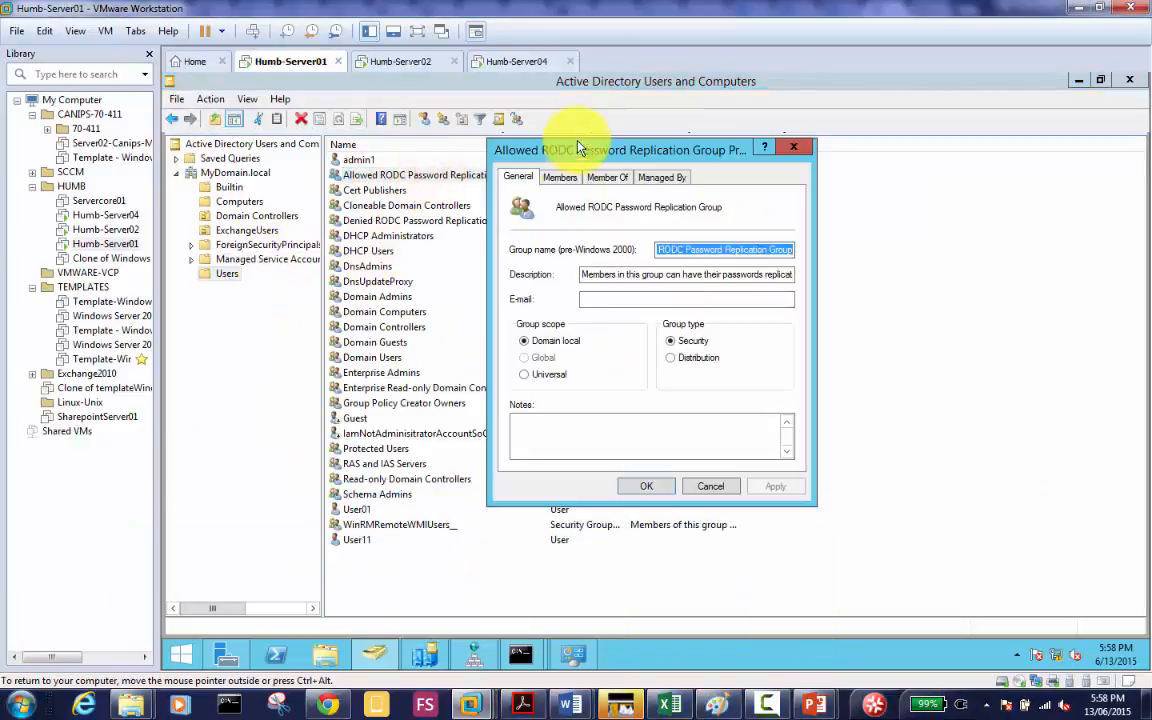
click(560, 178)
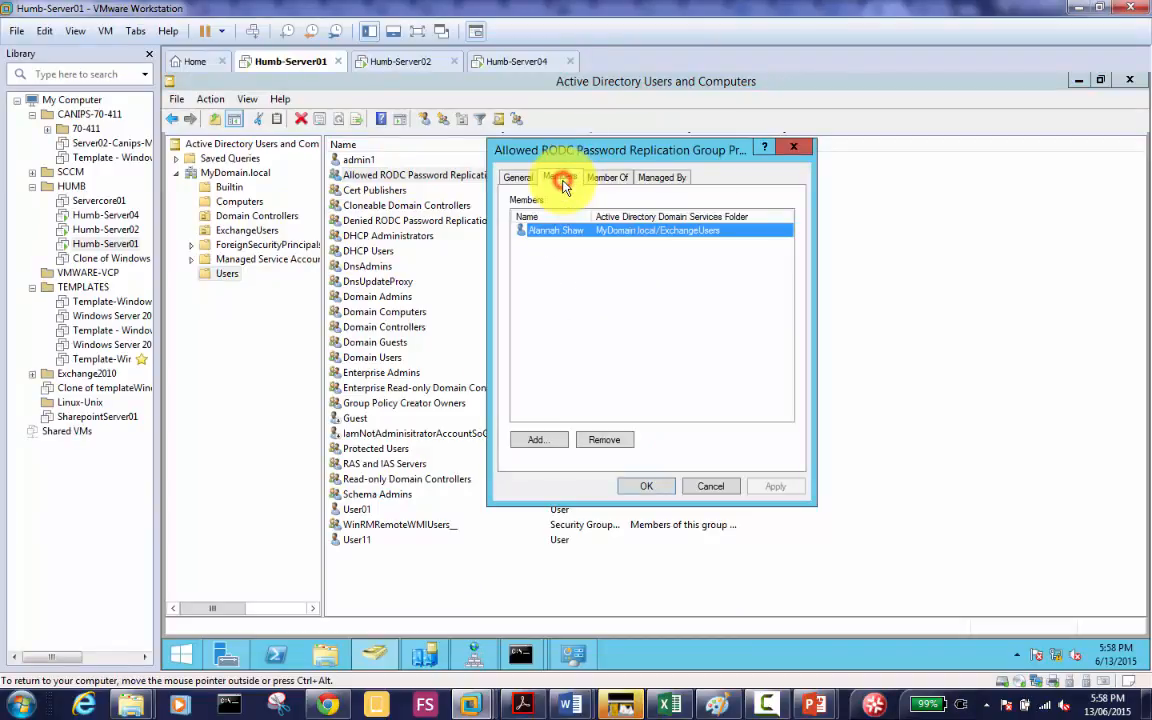
click(538, 442)
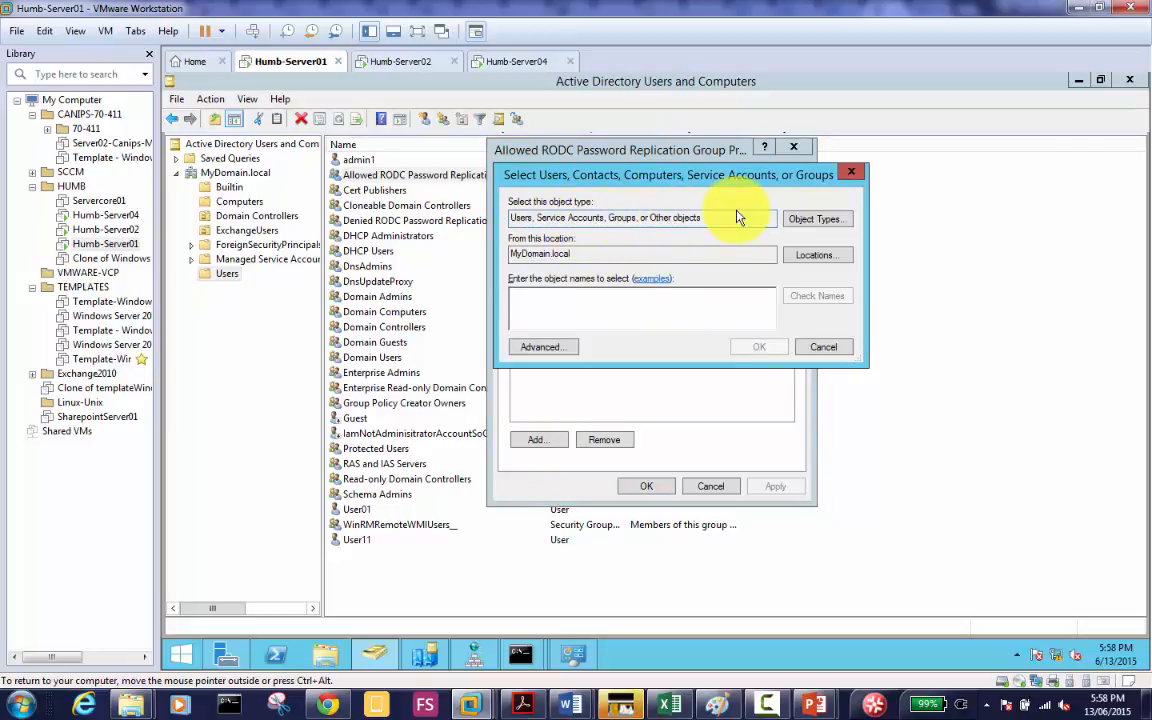
Step: Include Computers in the object types, add server04 to the group, then select SERVER04 for removal
click(818, 221)
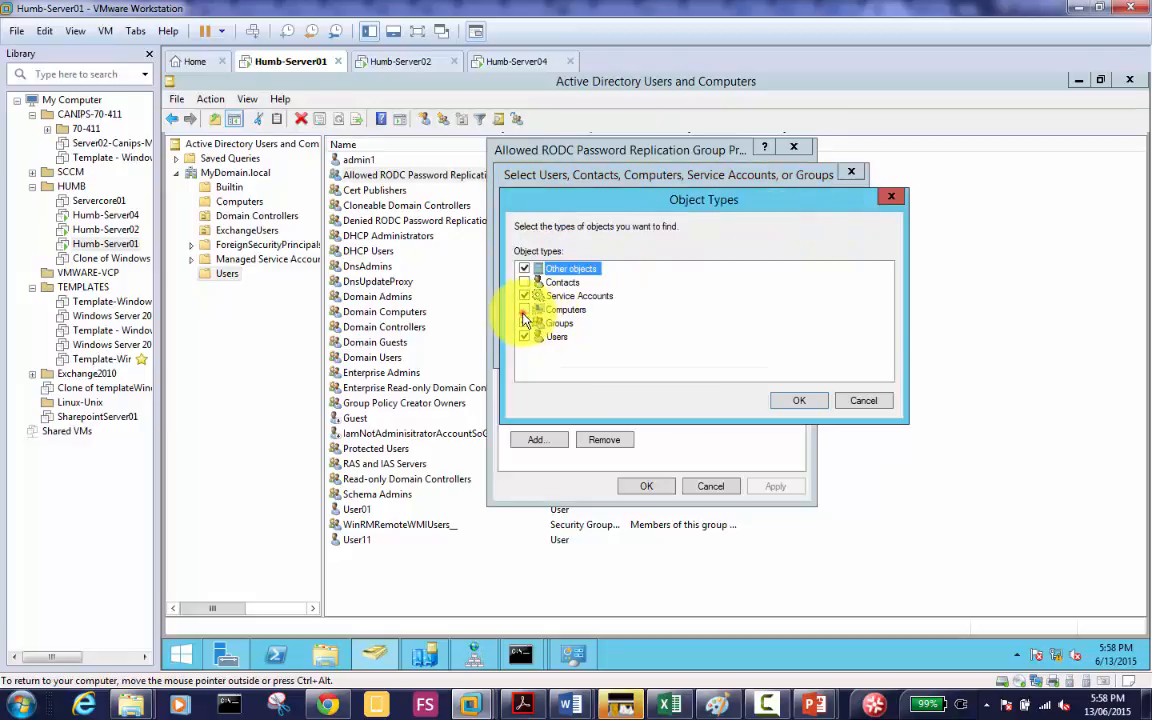
click(523, 311)
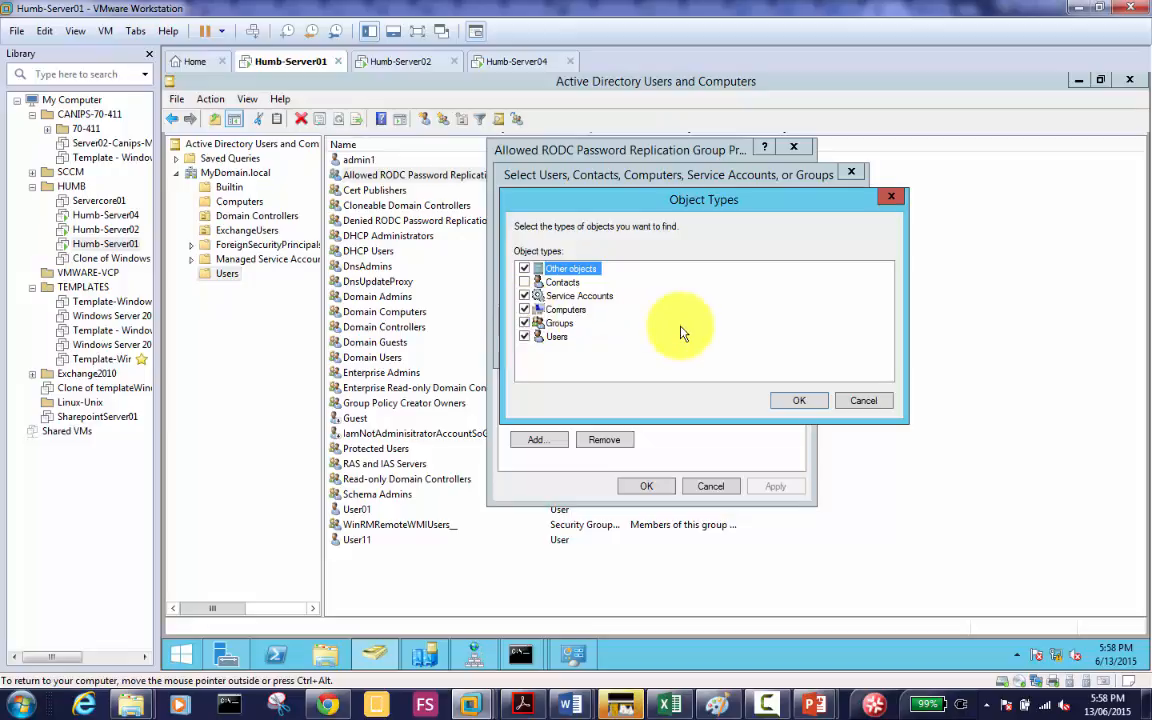
click(797, 401)
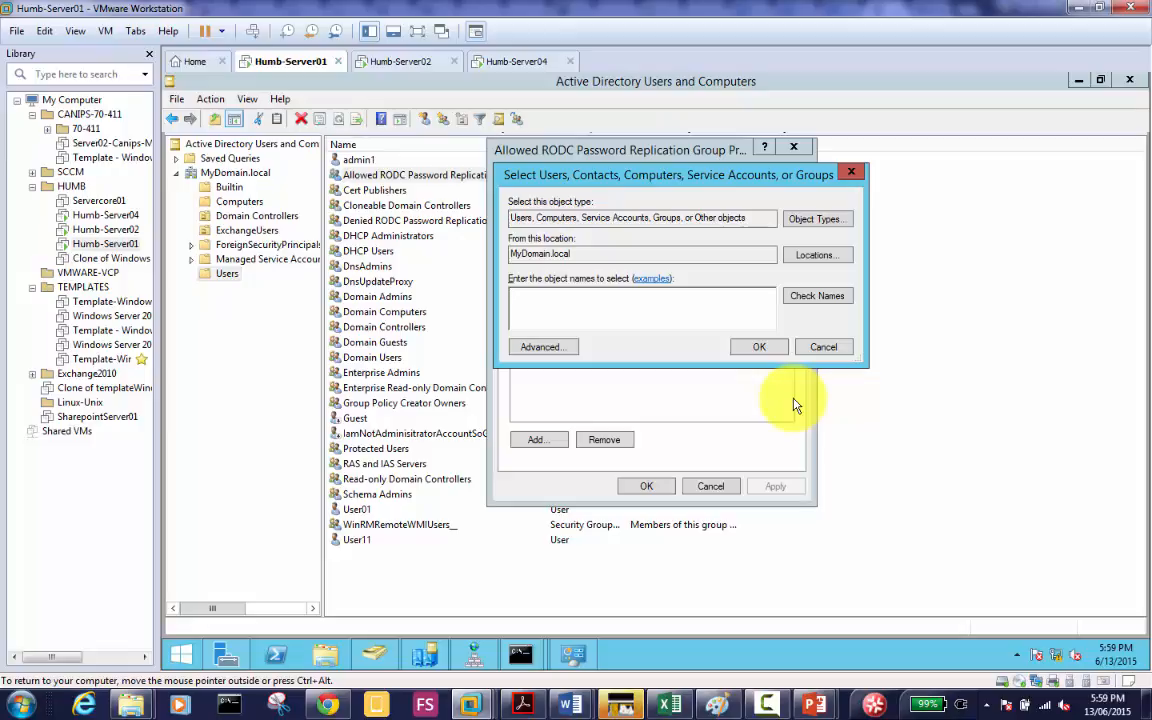
click(641, 308)
text(server)
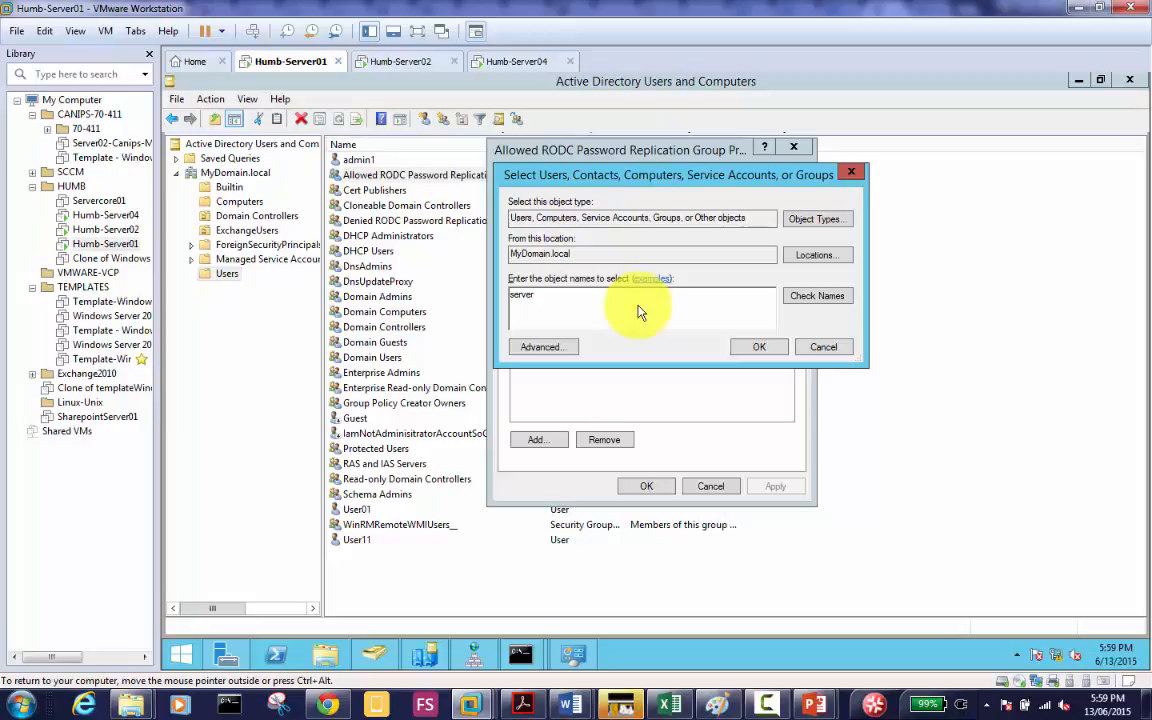
text(04)
key(Return)
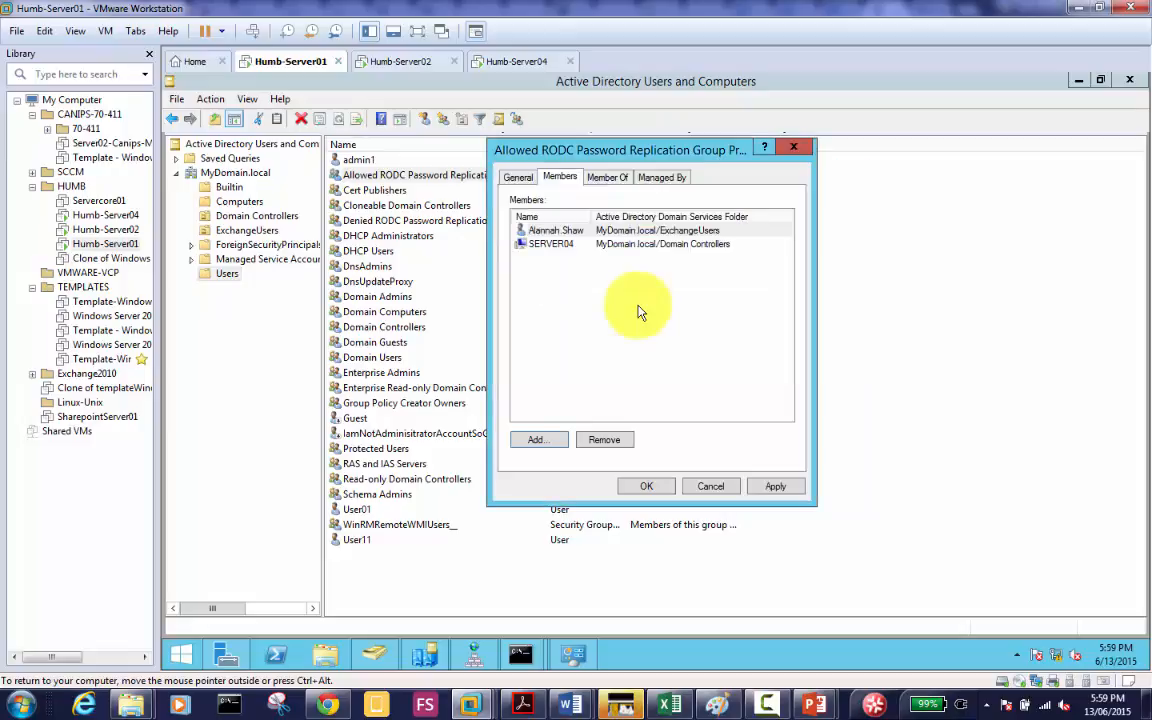
click(575, 245)
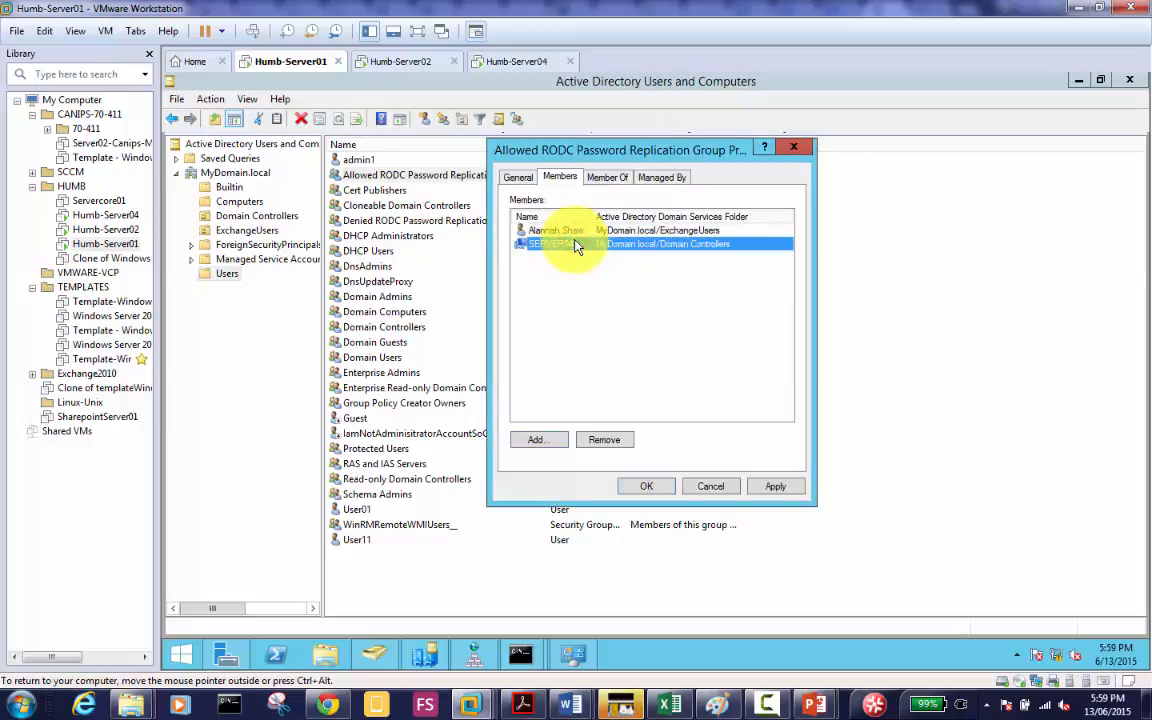
click(605, 441)
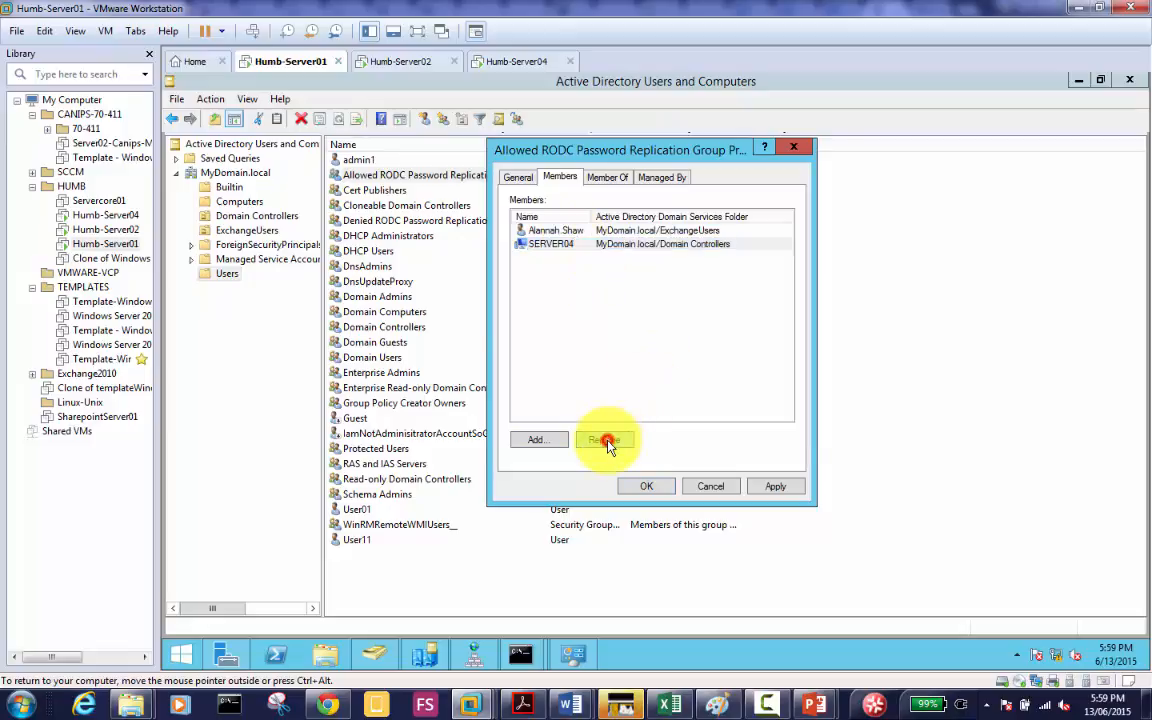
Step: Answer Yes to remove SERVER04, leaving only the original user as a member
click(709, 421)
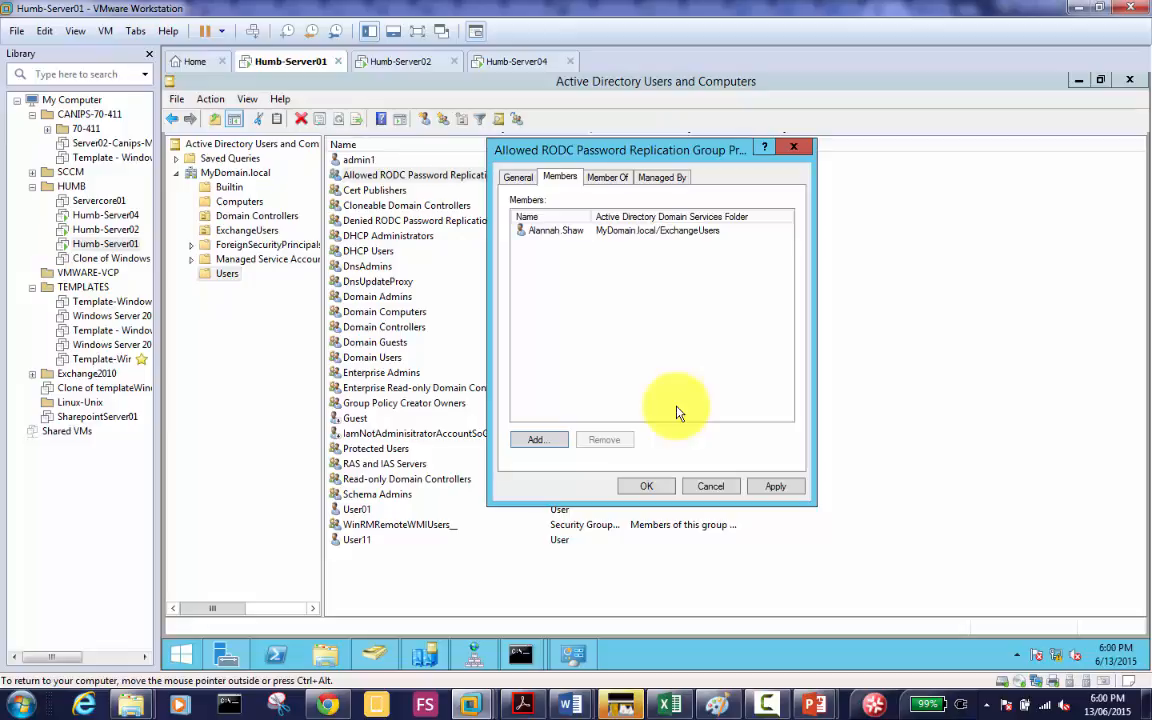
Step: Switch to Paint from the taskbar to show the R/W, RODC and Win8 diagram
click(714, 708)
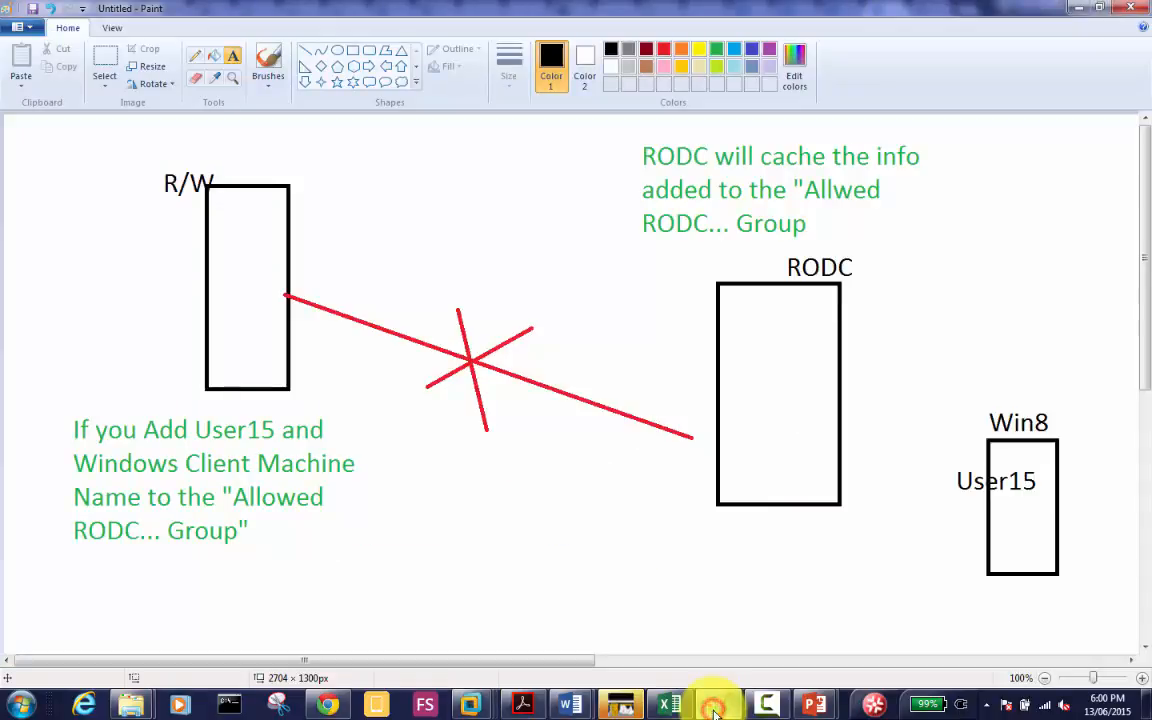